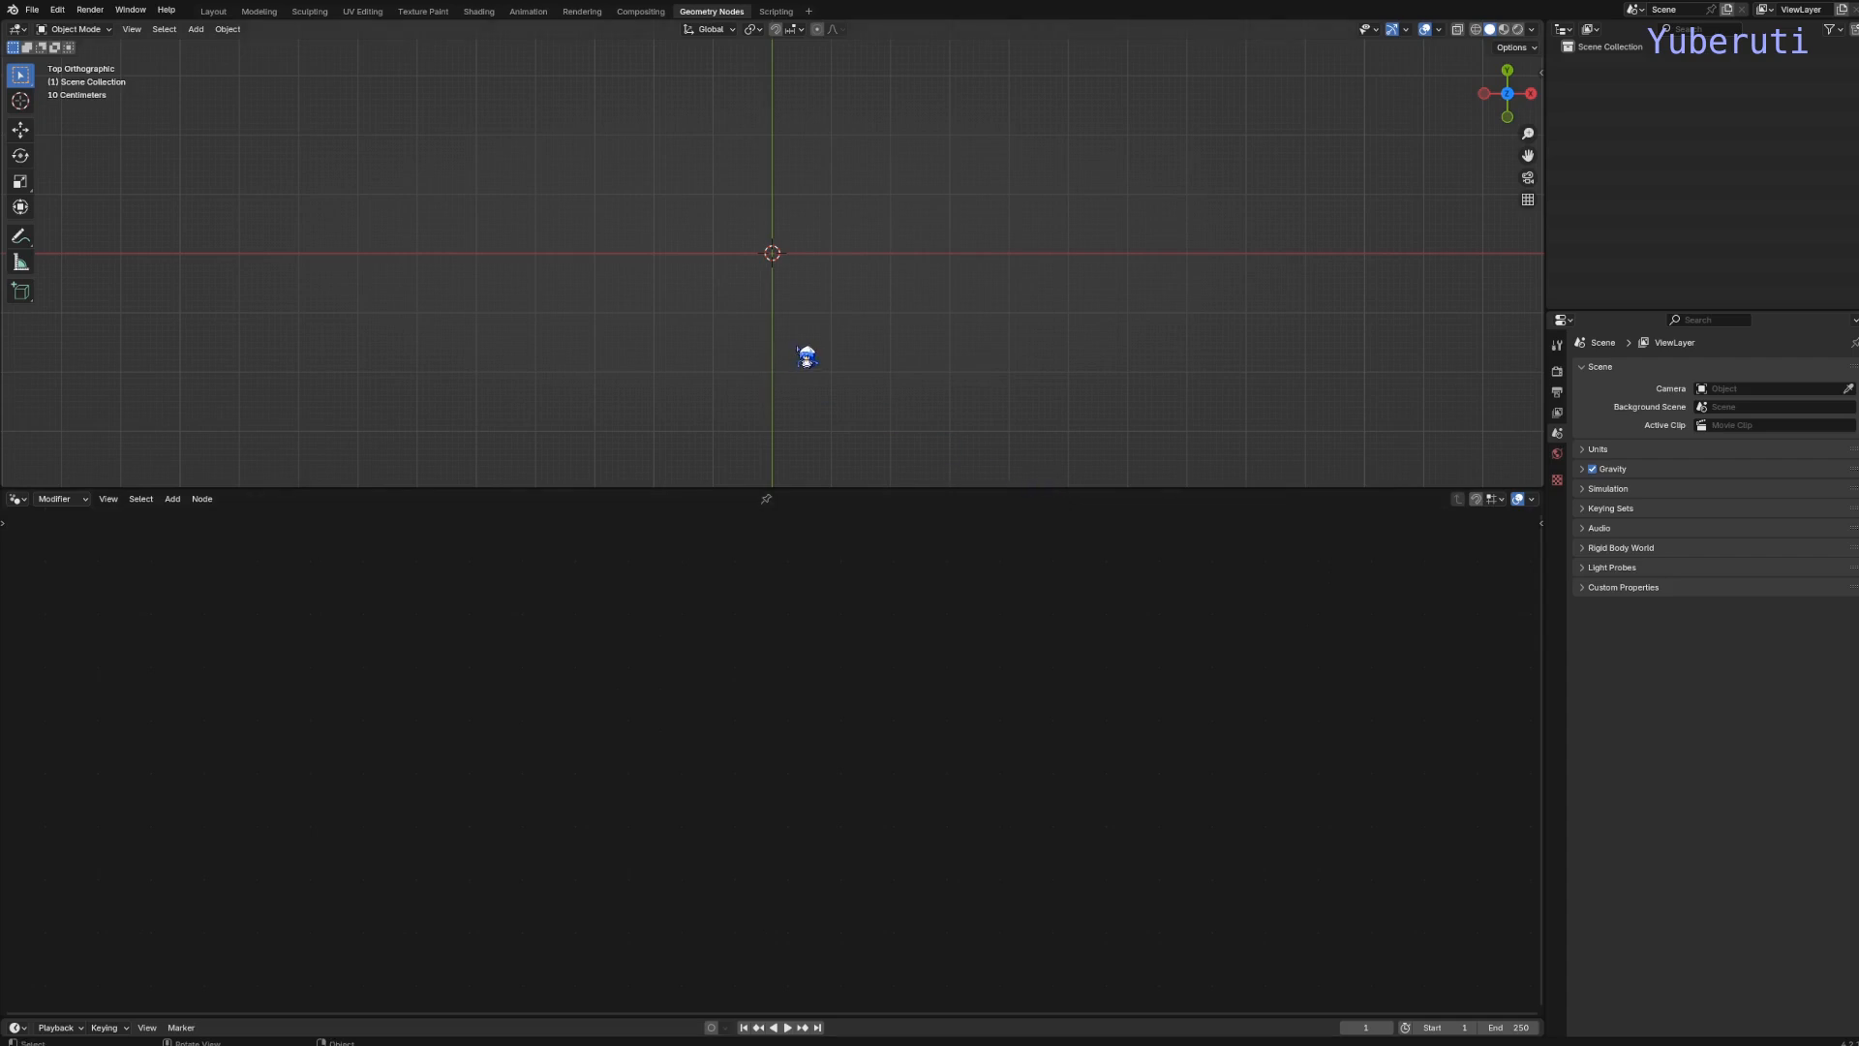
Add a plane mesh to the scene and create a new geometry node tree for it
{"action": "middle_click_drag", "start_coordinate": [860, 307], "coordinate": [905, 314]}
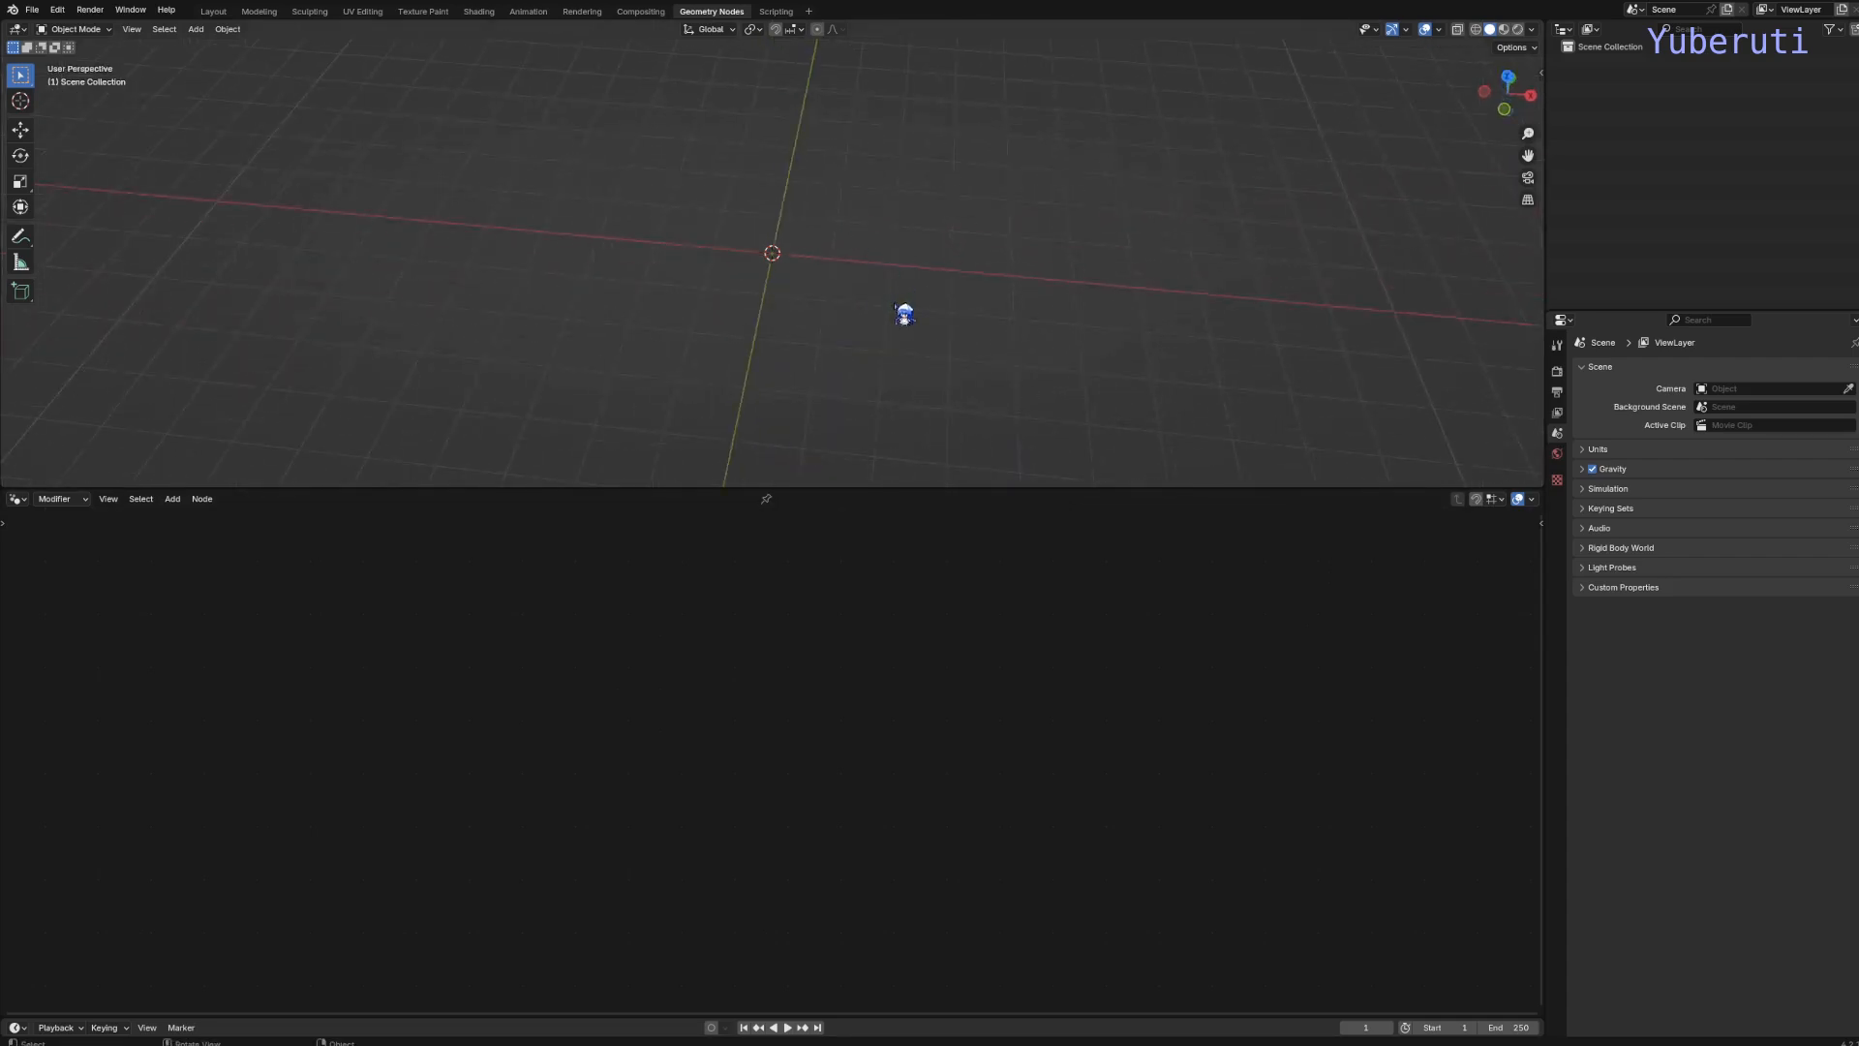
{"action": "key", "text": "shift+a"}
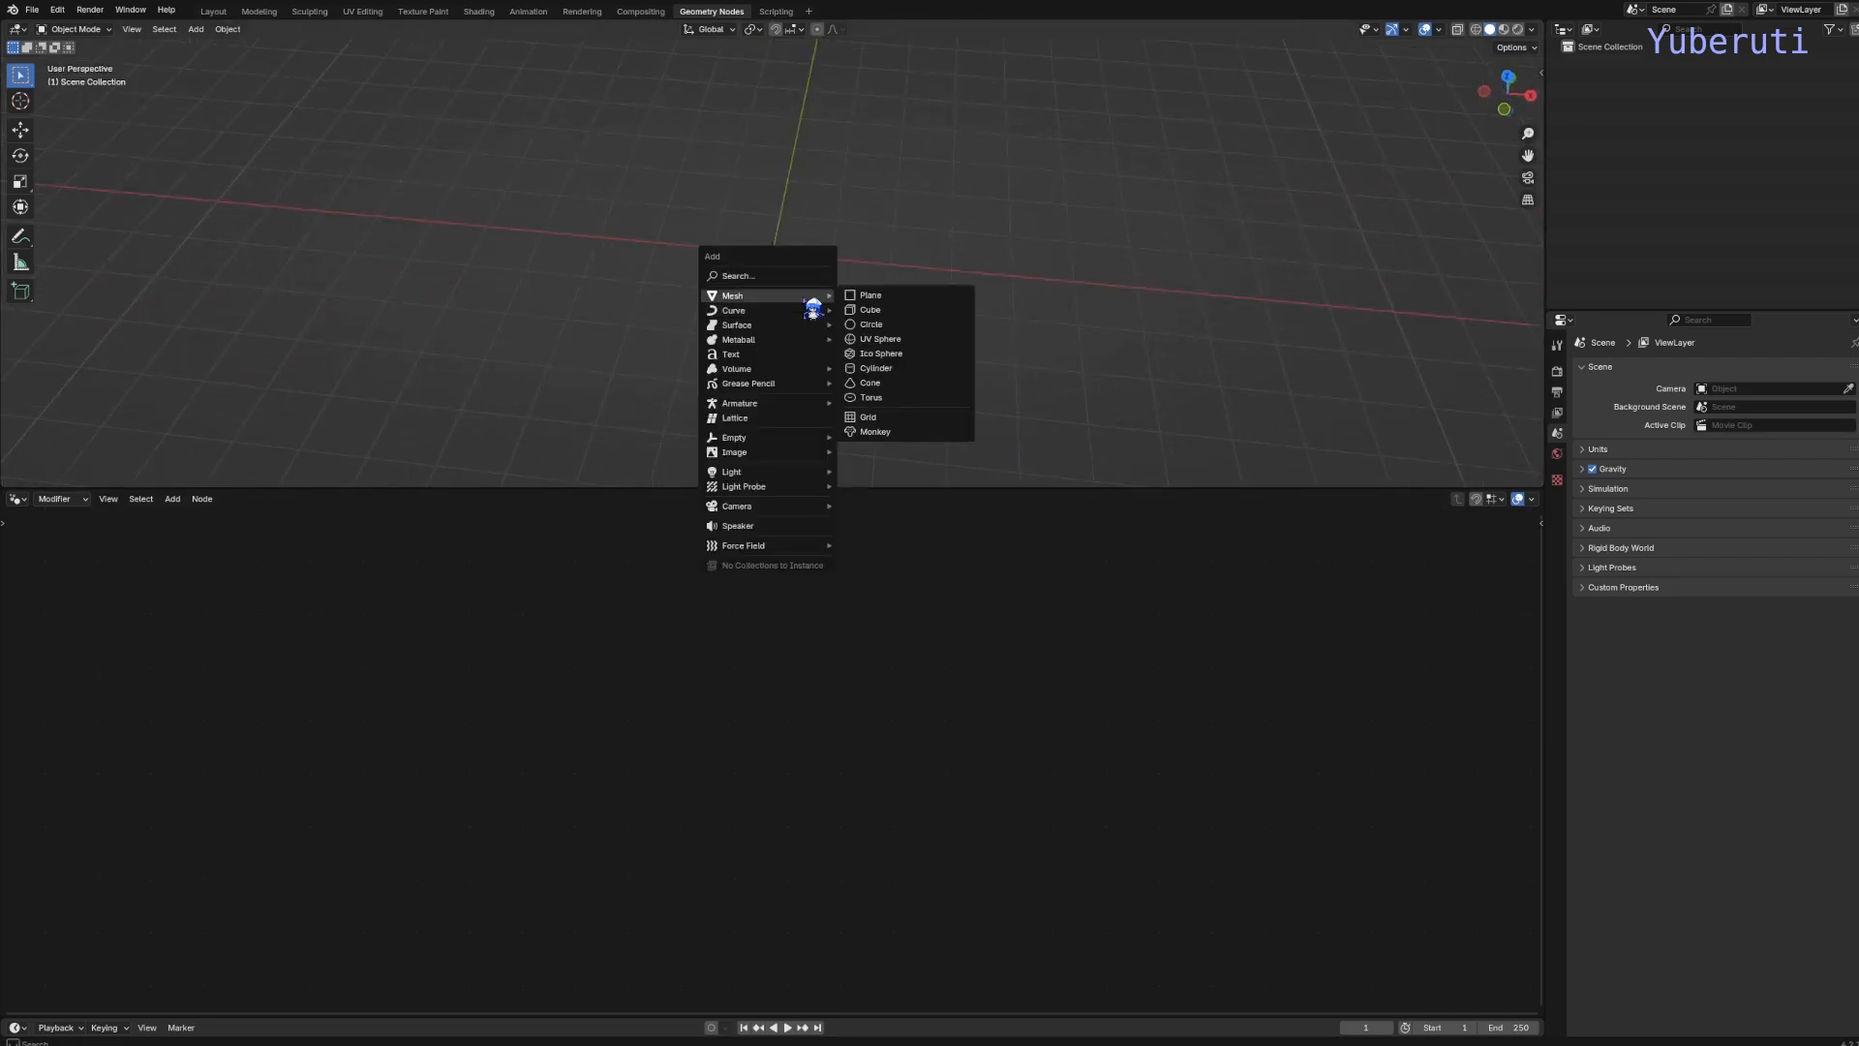
{"action": "left_click", "coordinate": [855, 300]}
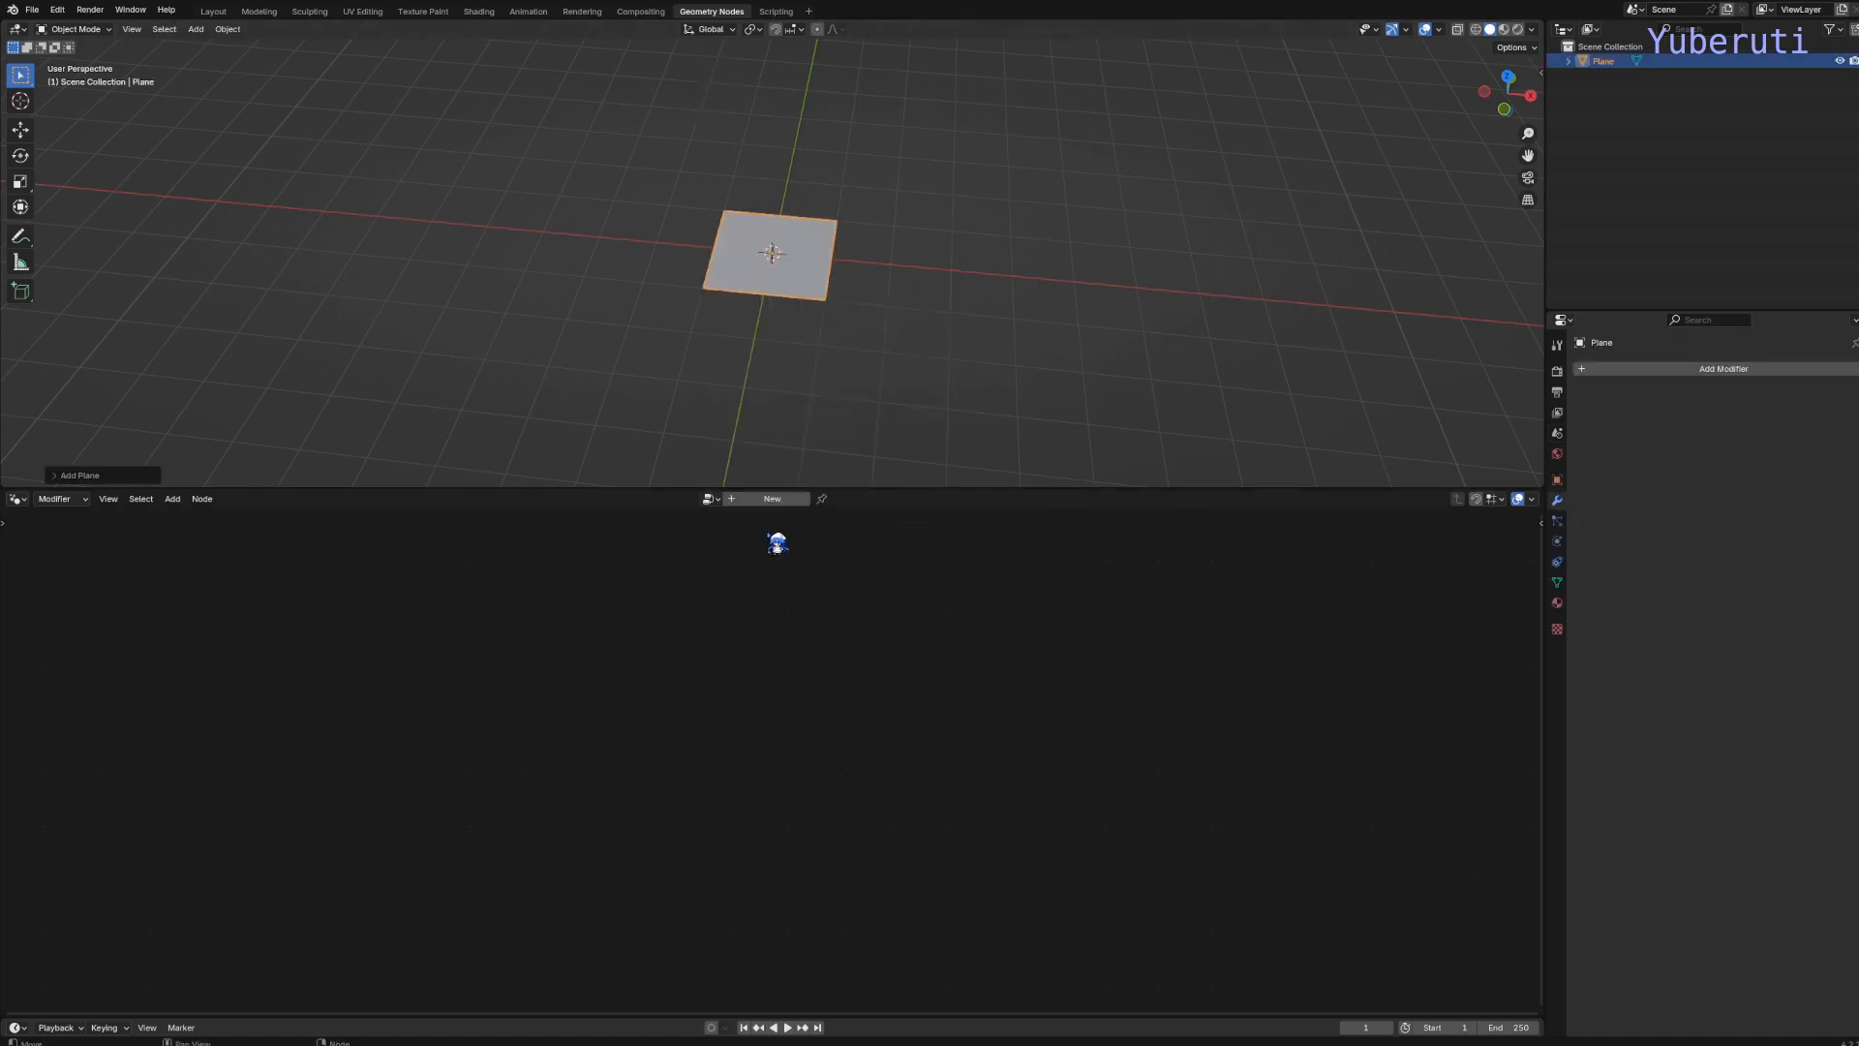
{"action": "left_click", "coordinate": [784, 500]}
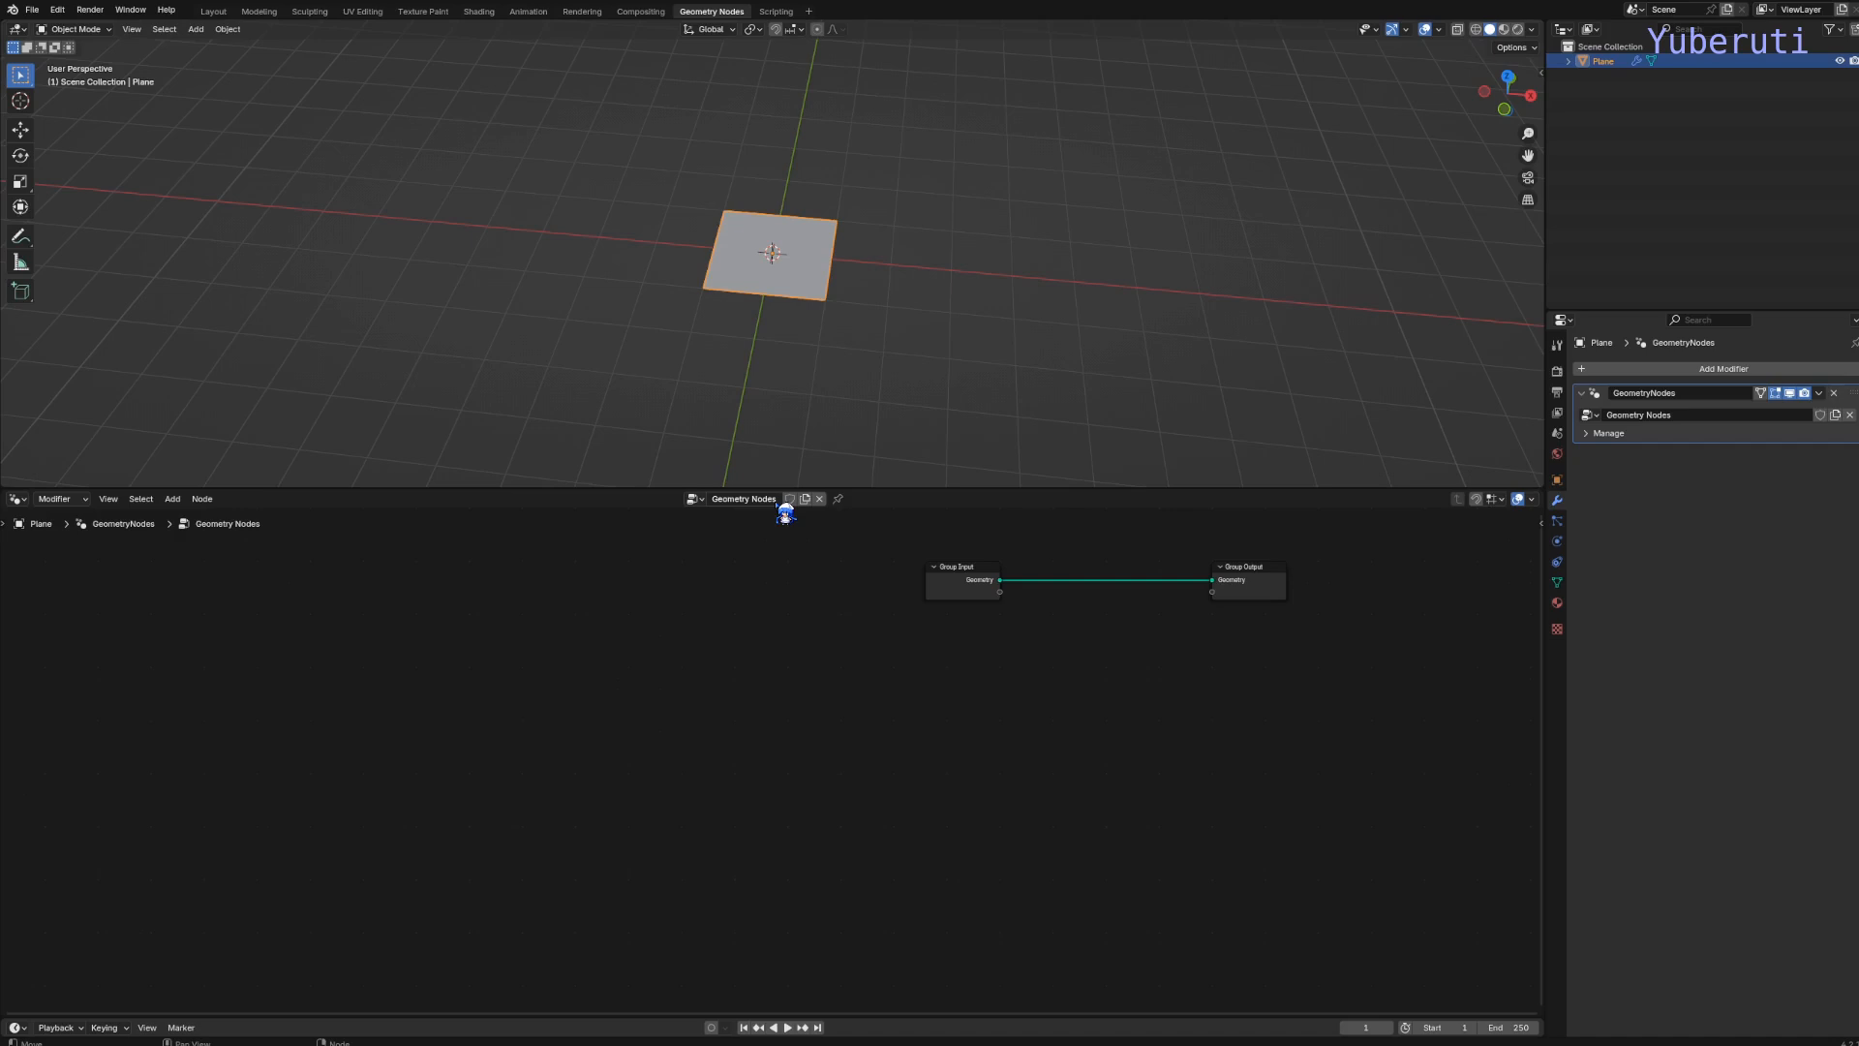
Add an Arc curve primitive node and connect its Curve output to the Group Output's Geometry
{"action": "middle_click_drag", "start_coordinate": [959, 651], "coordinate": [633, 657]}
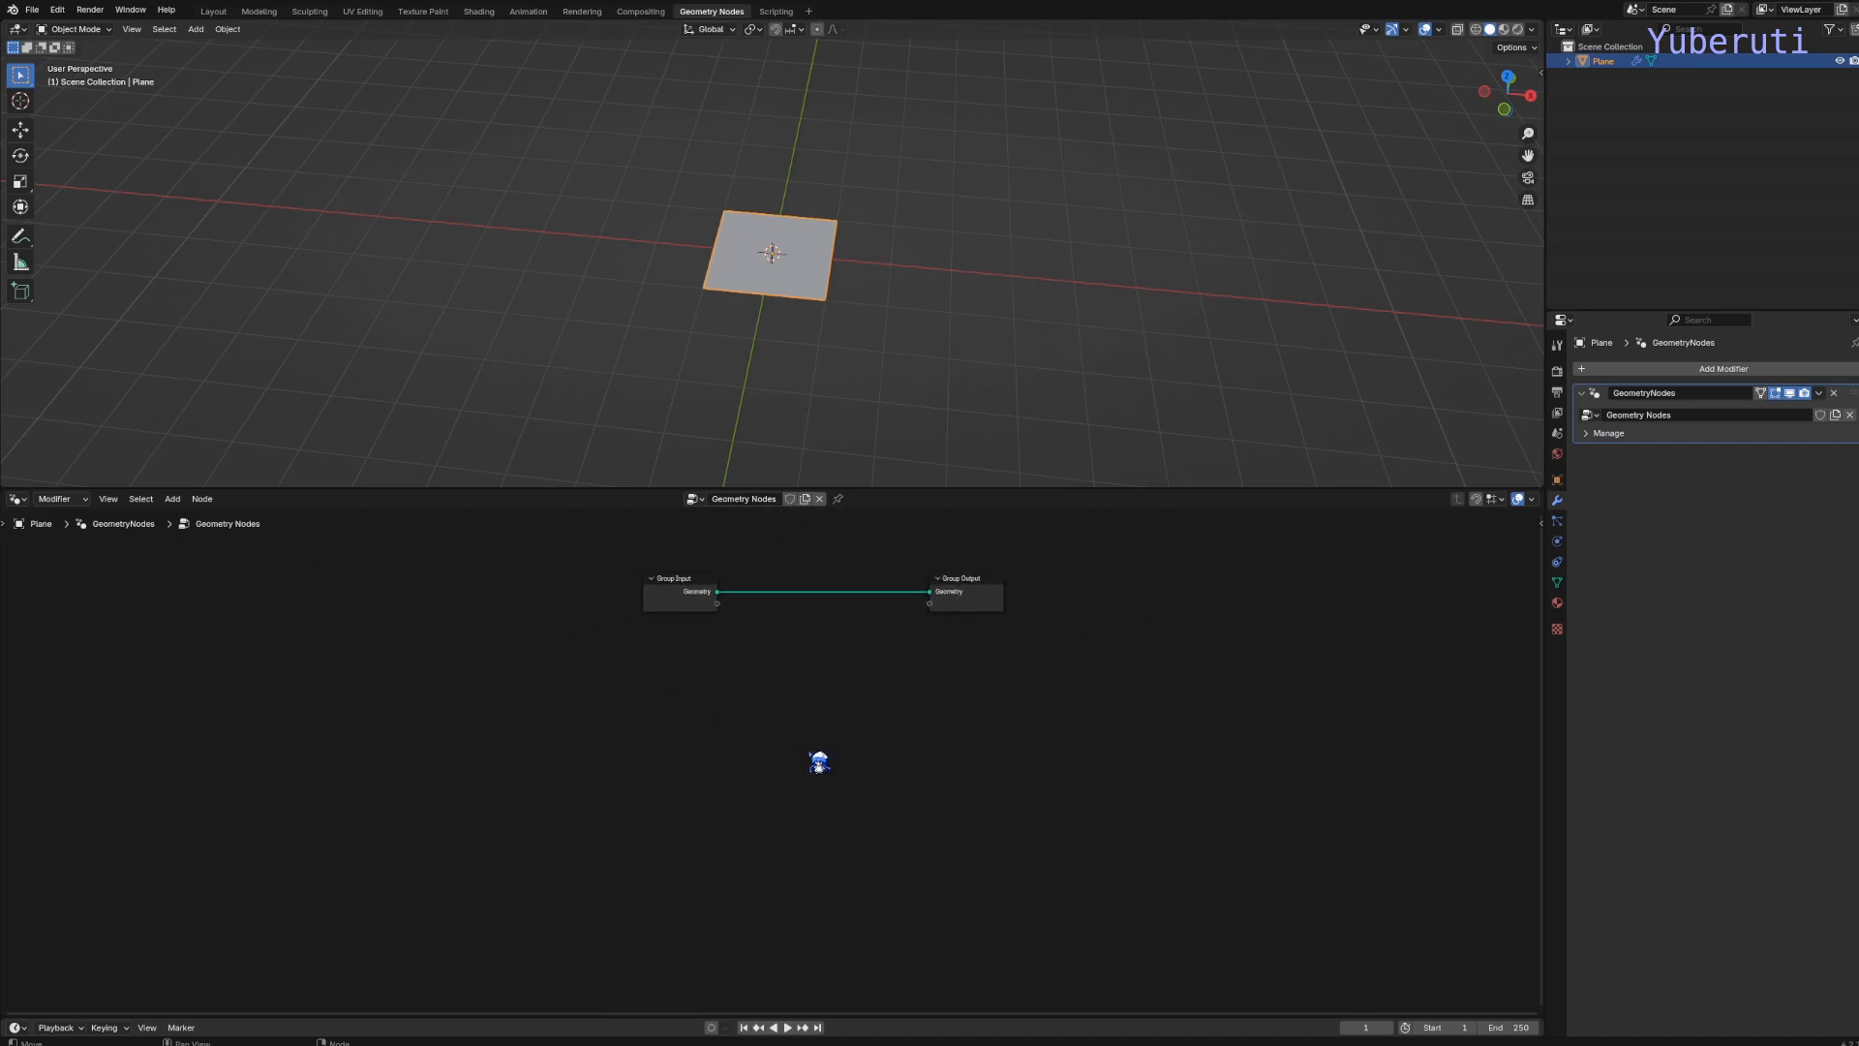
{"action": "scroll", "coordinate": [811, 754], "scroll_direction": "up", "scroll_amount": 3}
{"action": "scroll", "coordinate": [811, 754], "scroll_direction": "down", "scroll_amount": 1}
{"action": "middle_click_drag", "start_coordinate": [764, 654], "coordinate": [789, 736]}
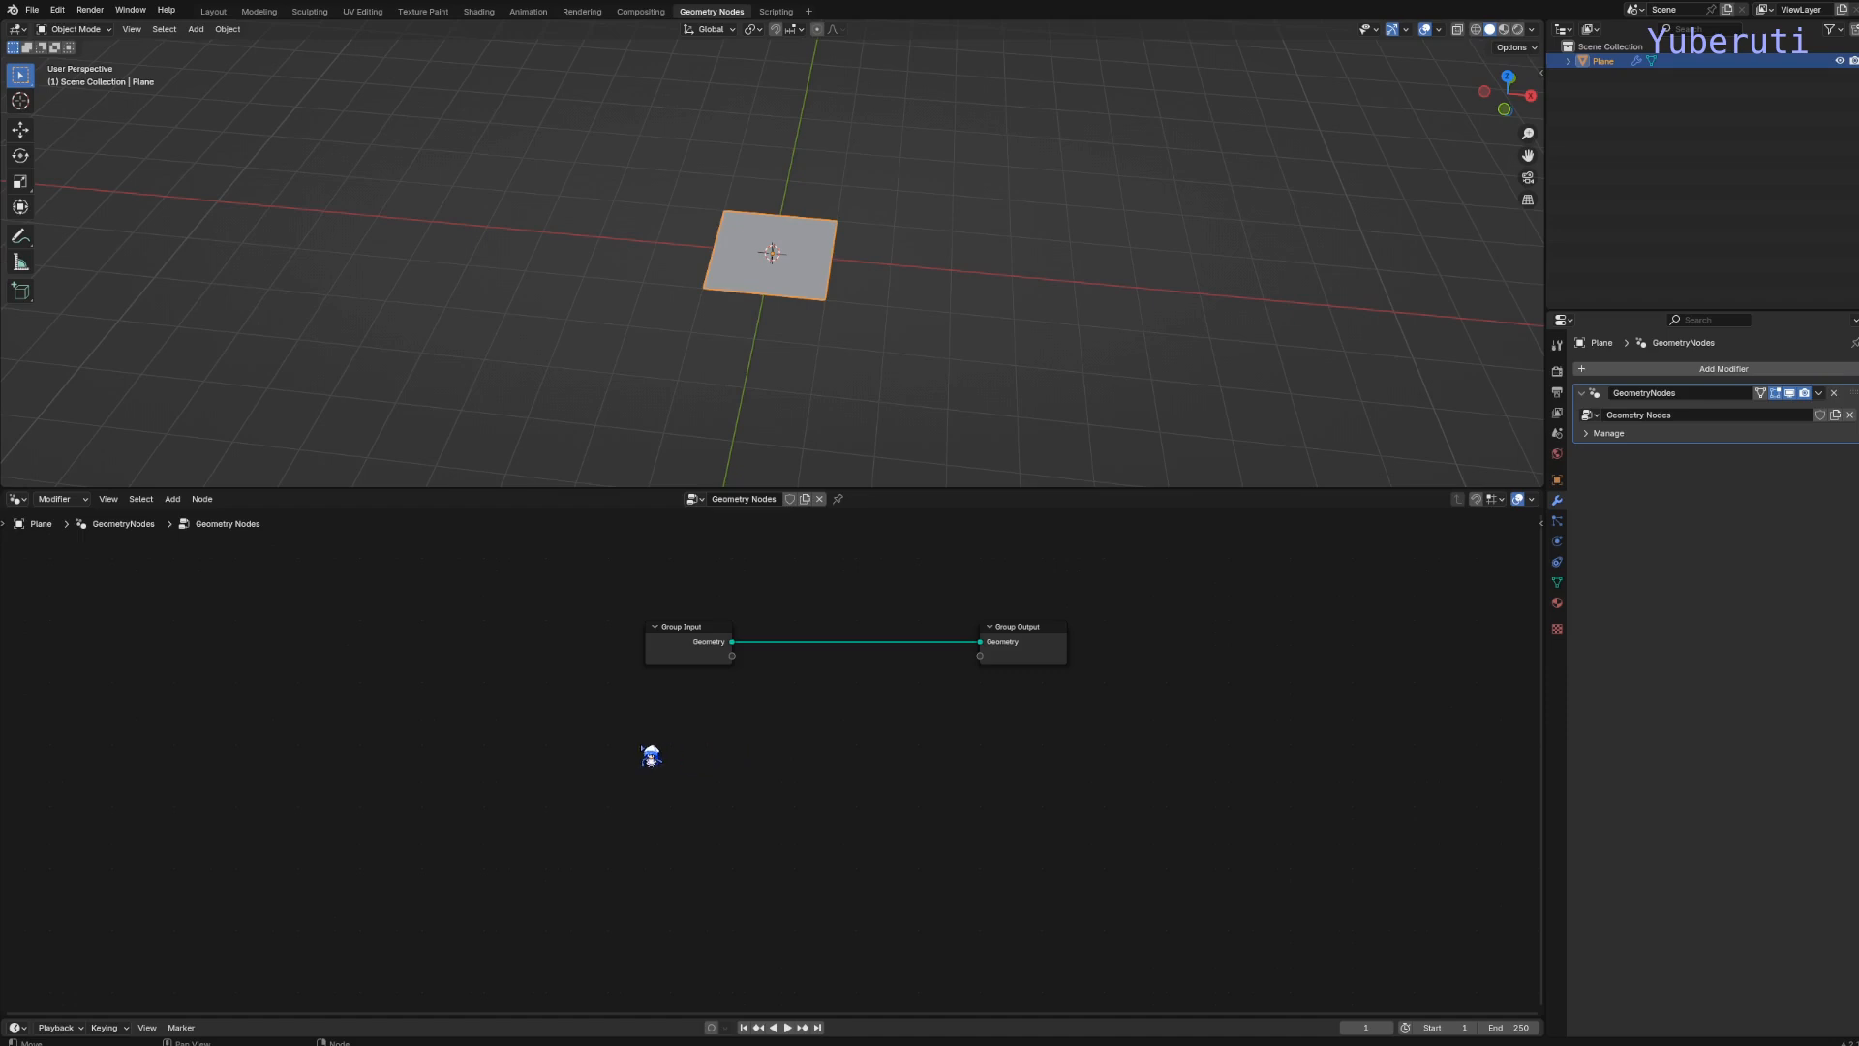
{"action": "key", "text": "shift+a"}
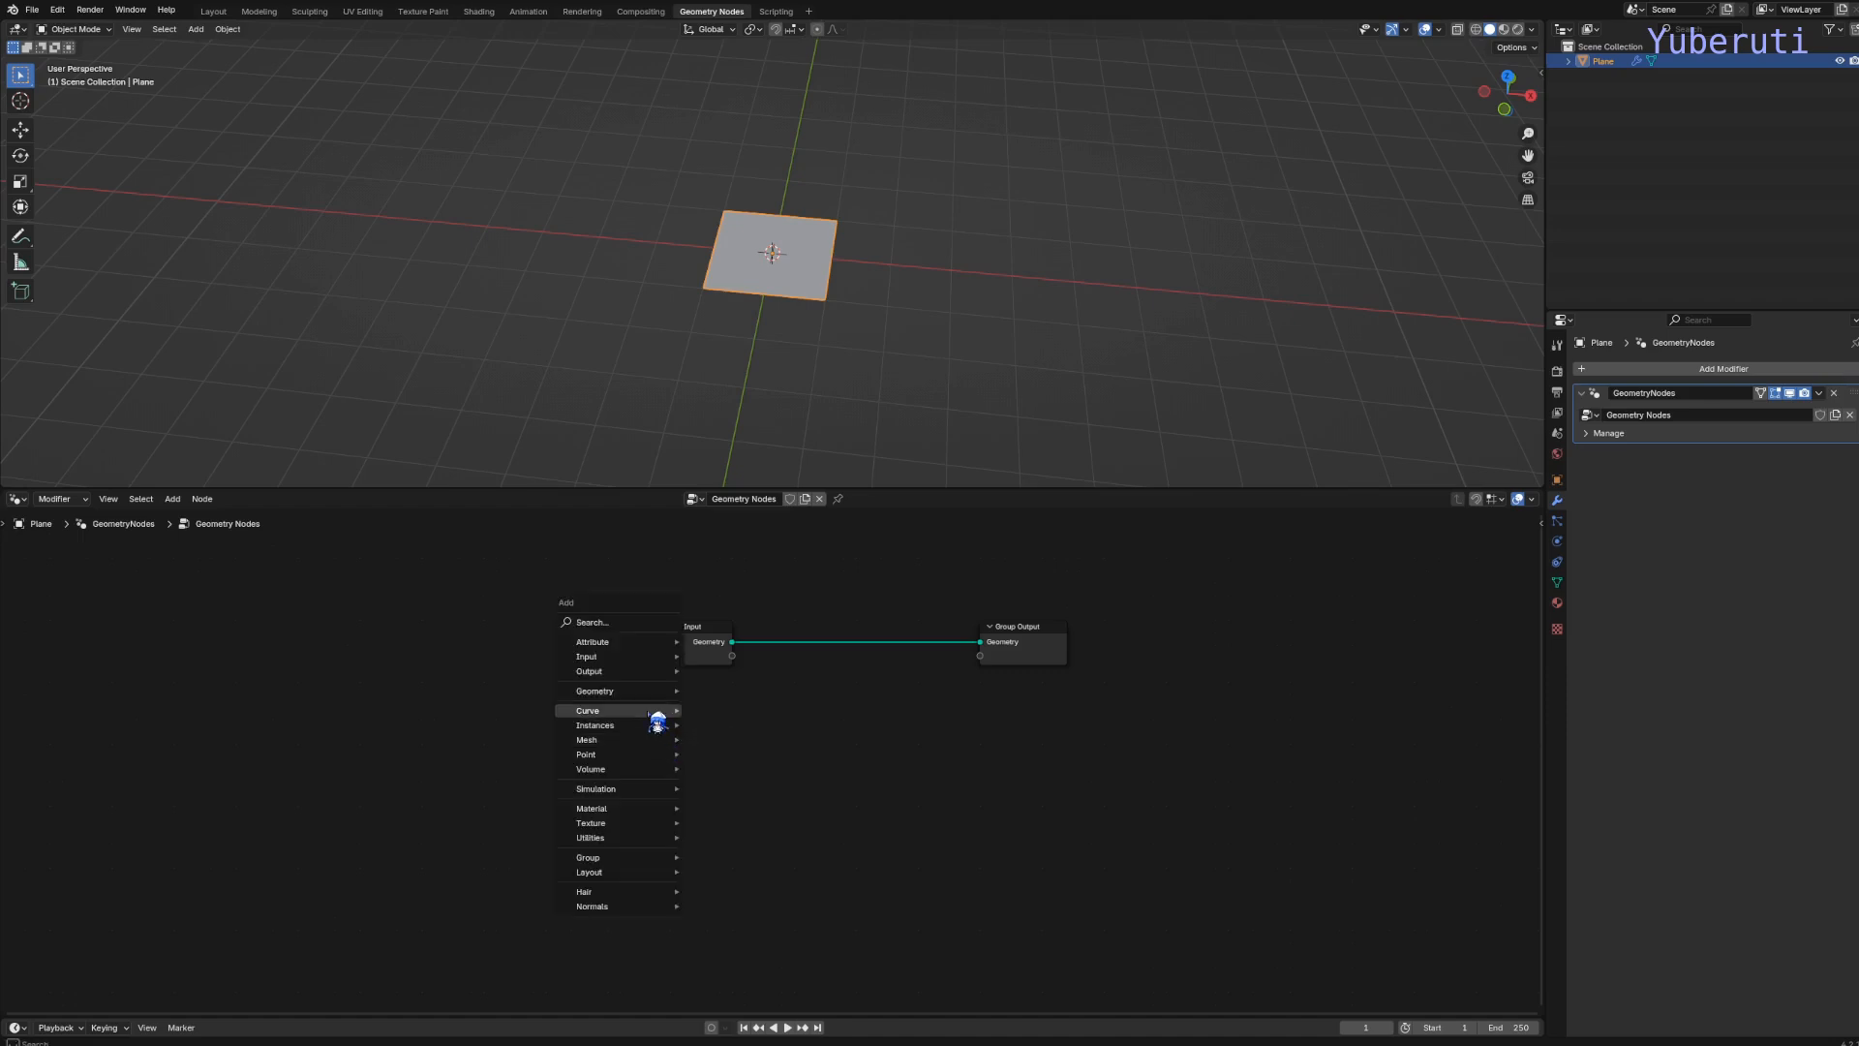
{"action": "mouse_move", "coordinate": [665, 710]}
{"action": "mouse_move", "coordinate": [759, 774]}
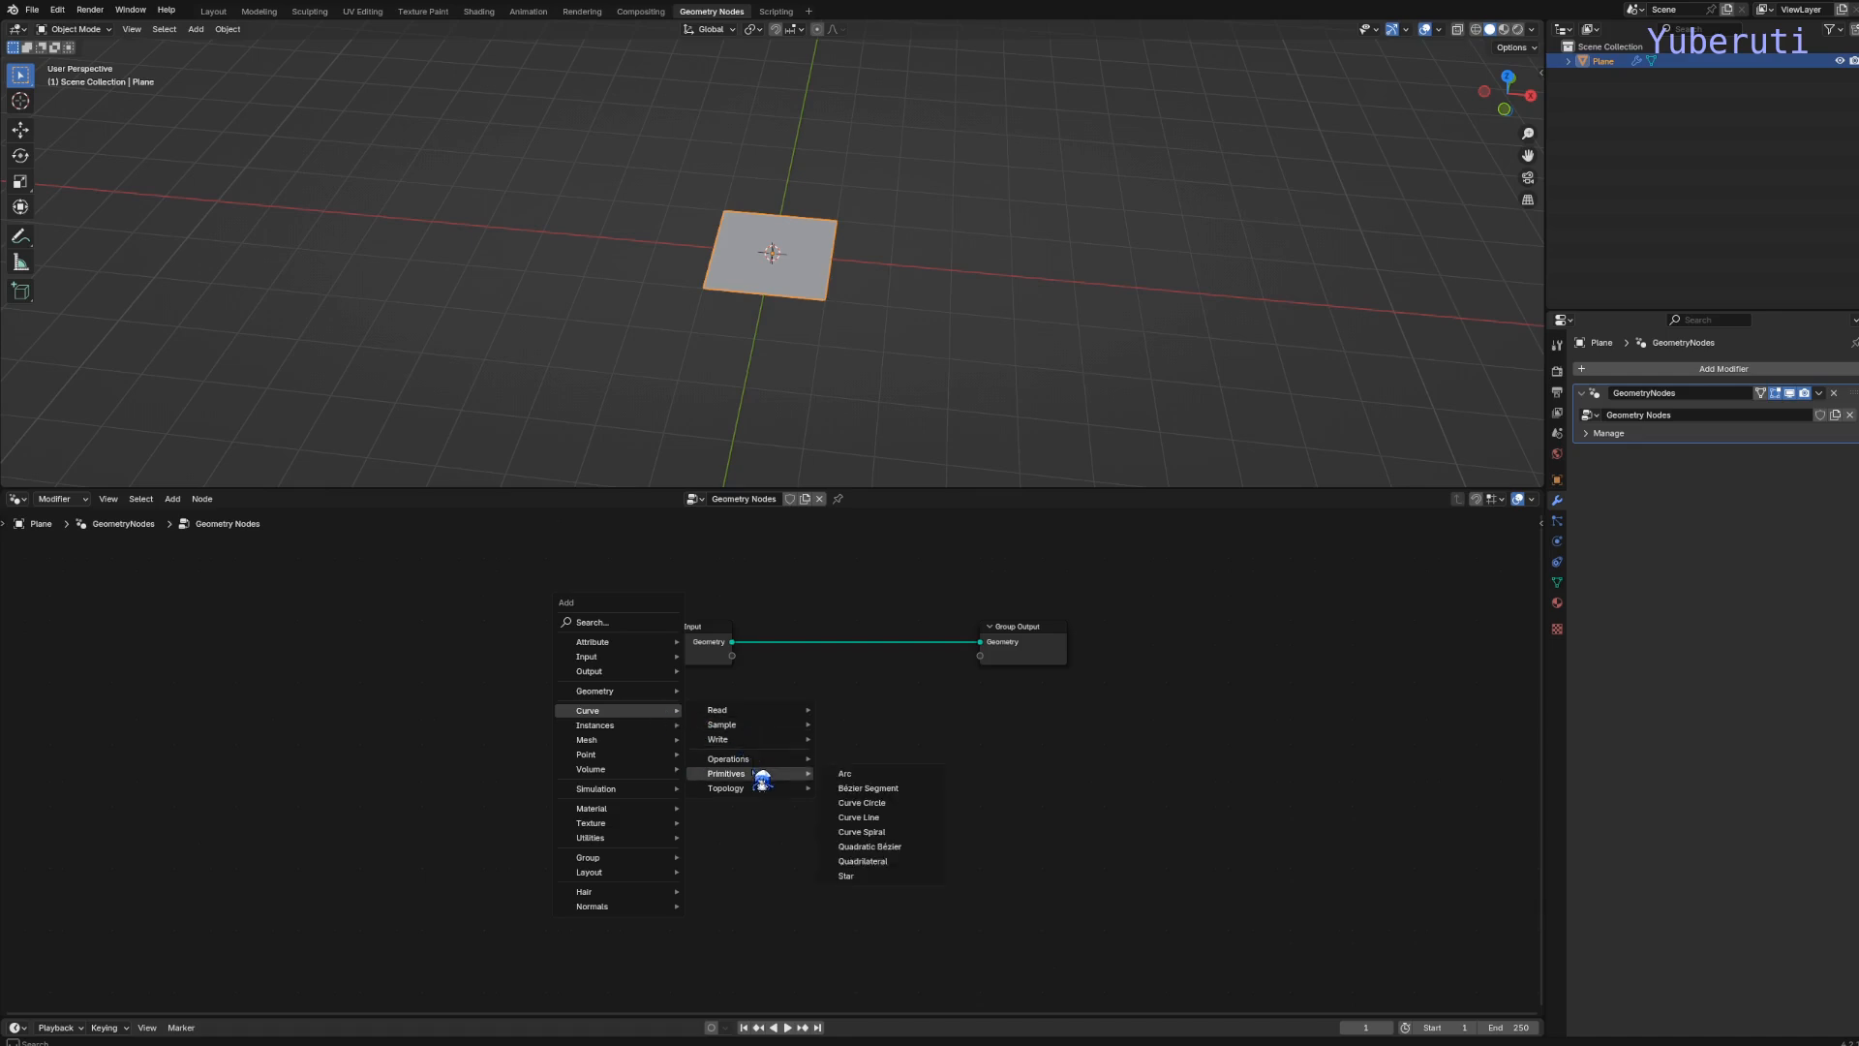
{"action": "left_click", "coordinate": [850, 775]}
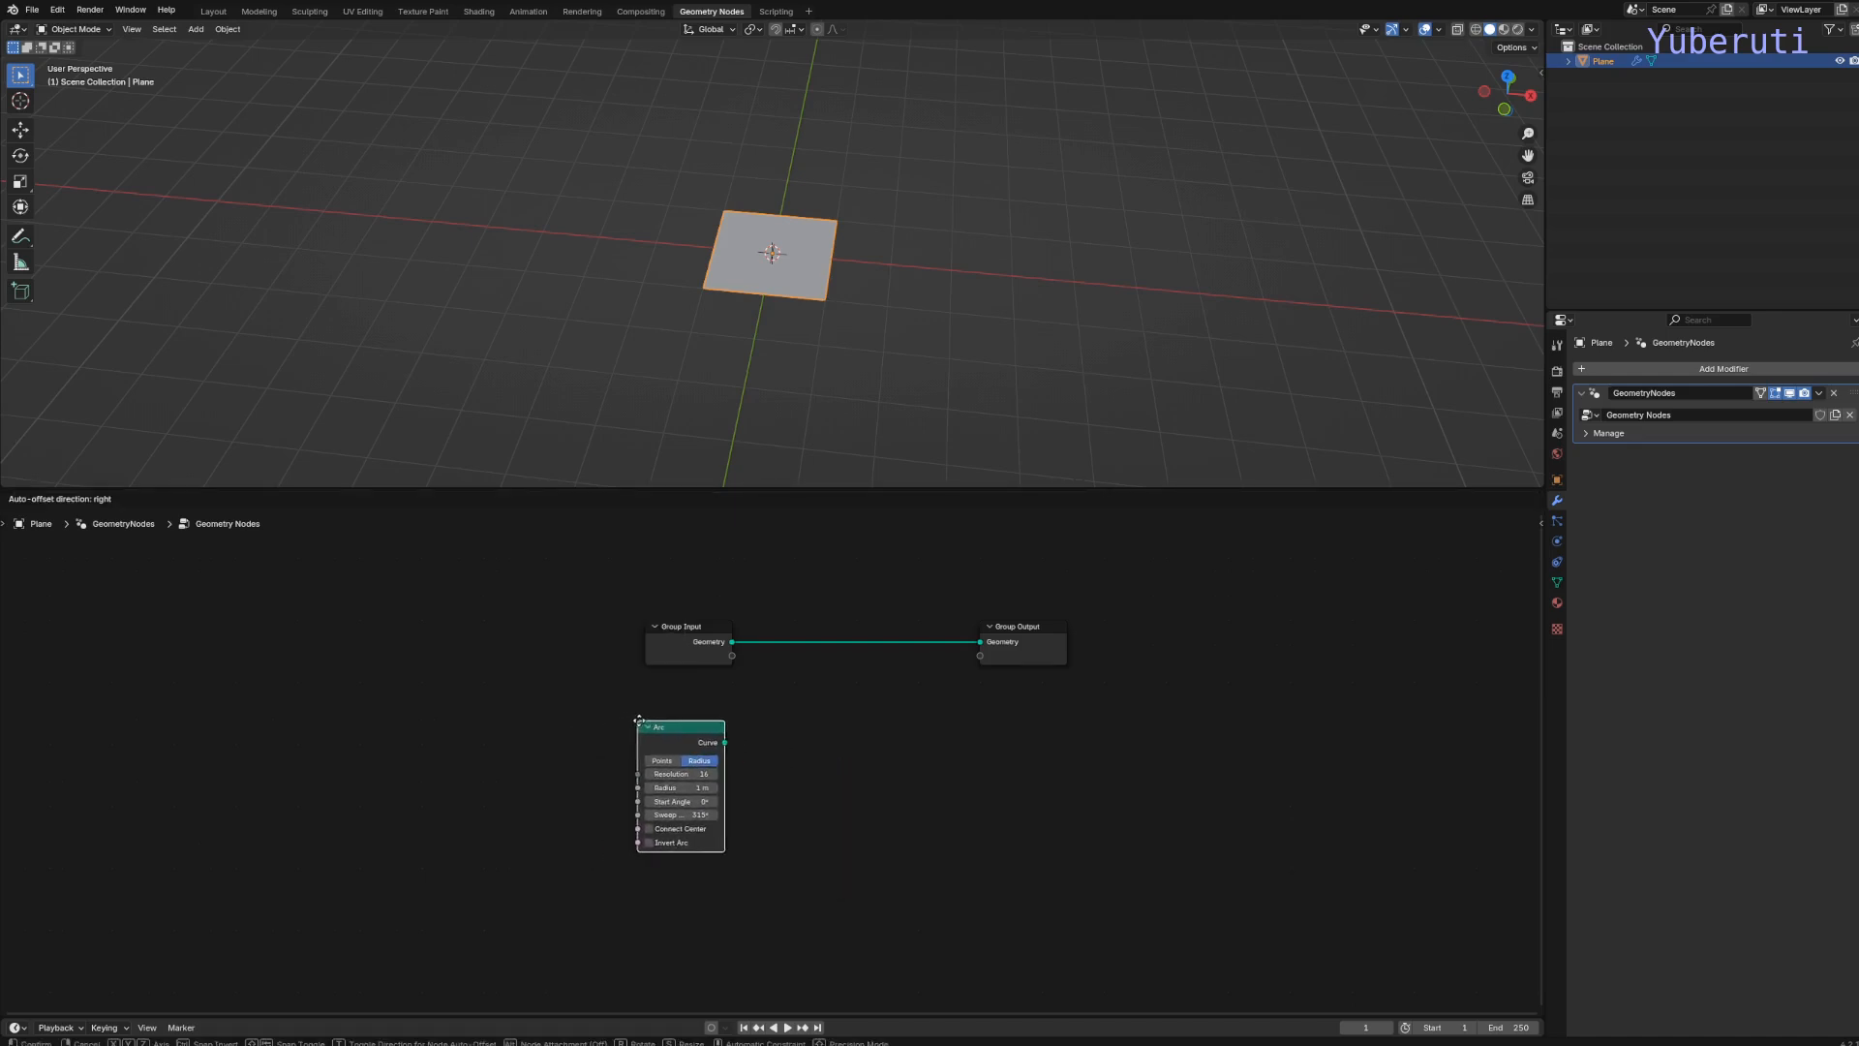
{"action": "left_click", "coordinate": [653, 724]}
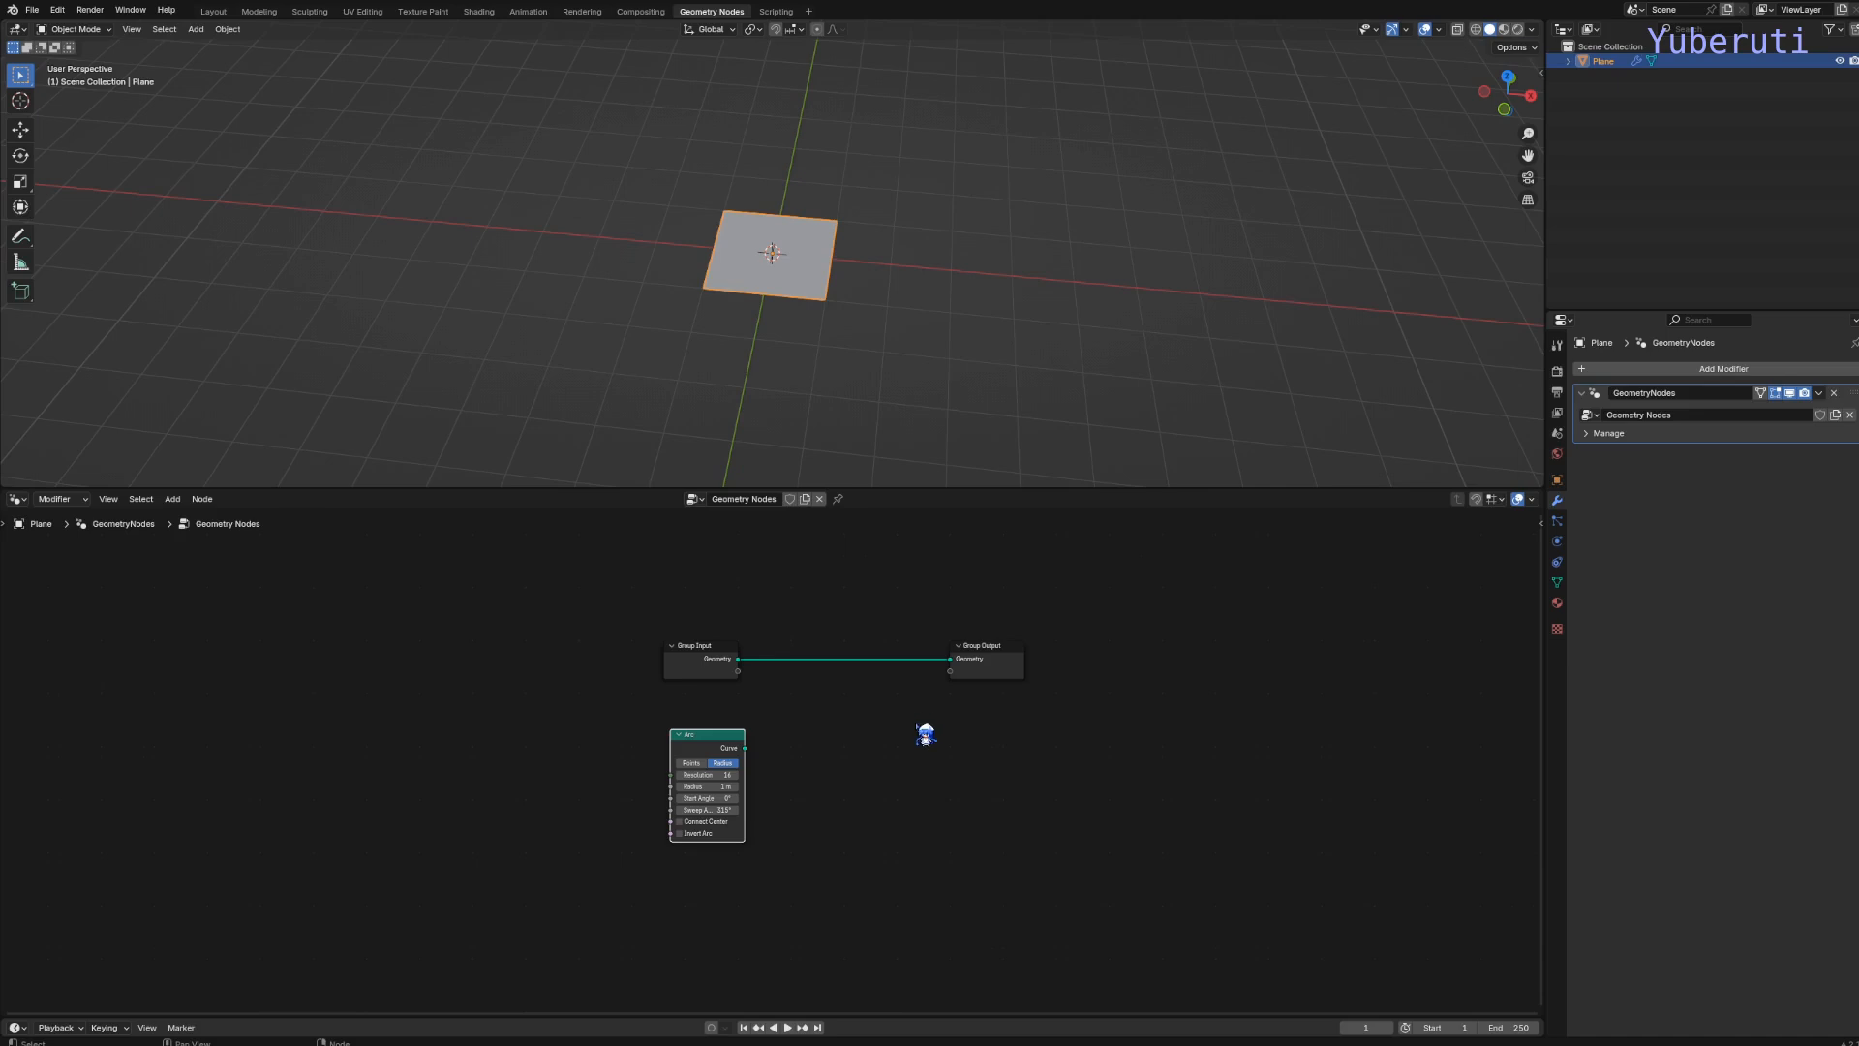
{"action": "scroll", "coordinate": [925, 738], "scroll_direction": "down", "scroll_amount": 1}
{"action": "left_click_drag", "start_coordinate": [745, 748], "coordinate": [950, 659]}
Set the Arc node's resolution to 64 and its radius to 2 m
{"action": "middle_click_drag", "start_coordinate": [892, 306], "coordinate": [868, 372]}
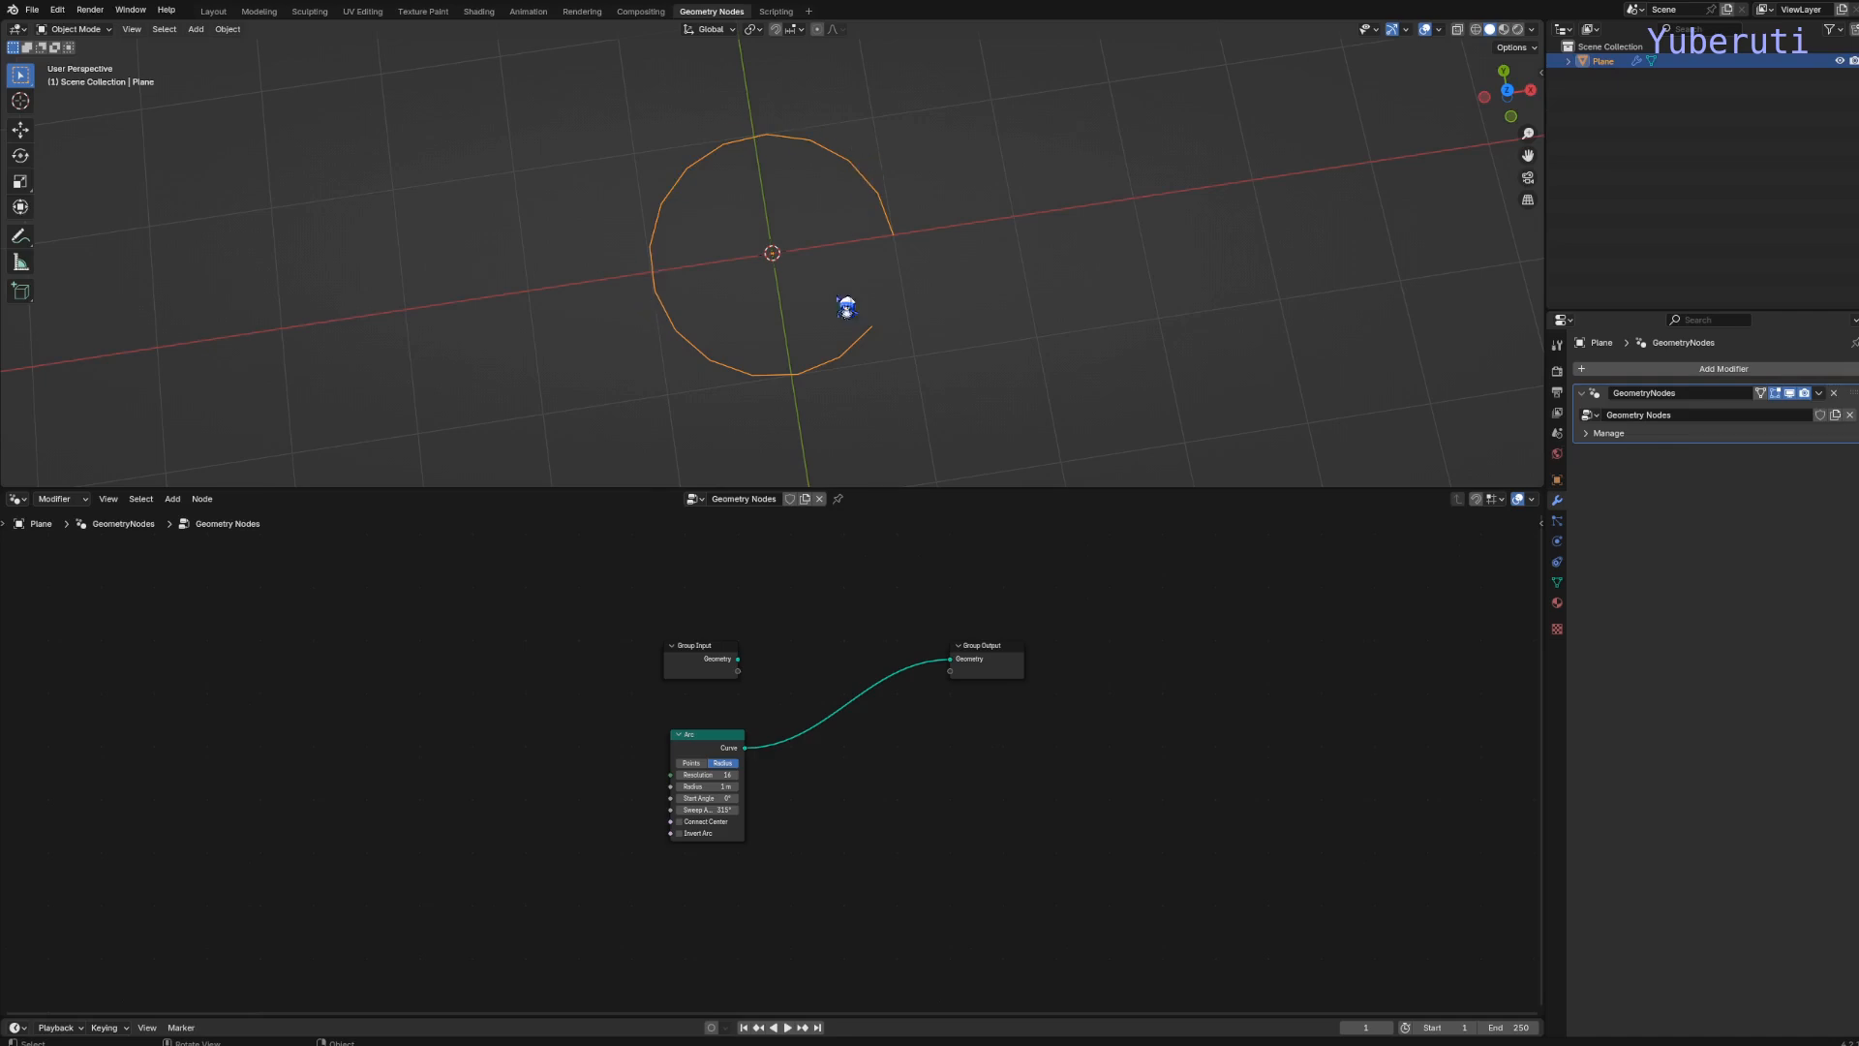
{"action": "scroll", "coordinate": [769, 823], "scroll_direction": "up", "scroll_amount": 2}
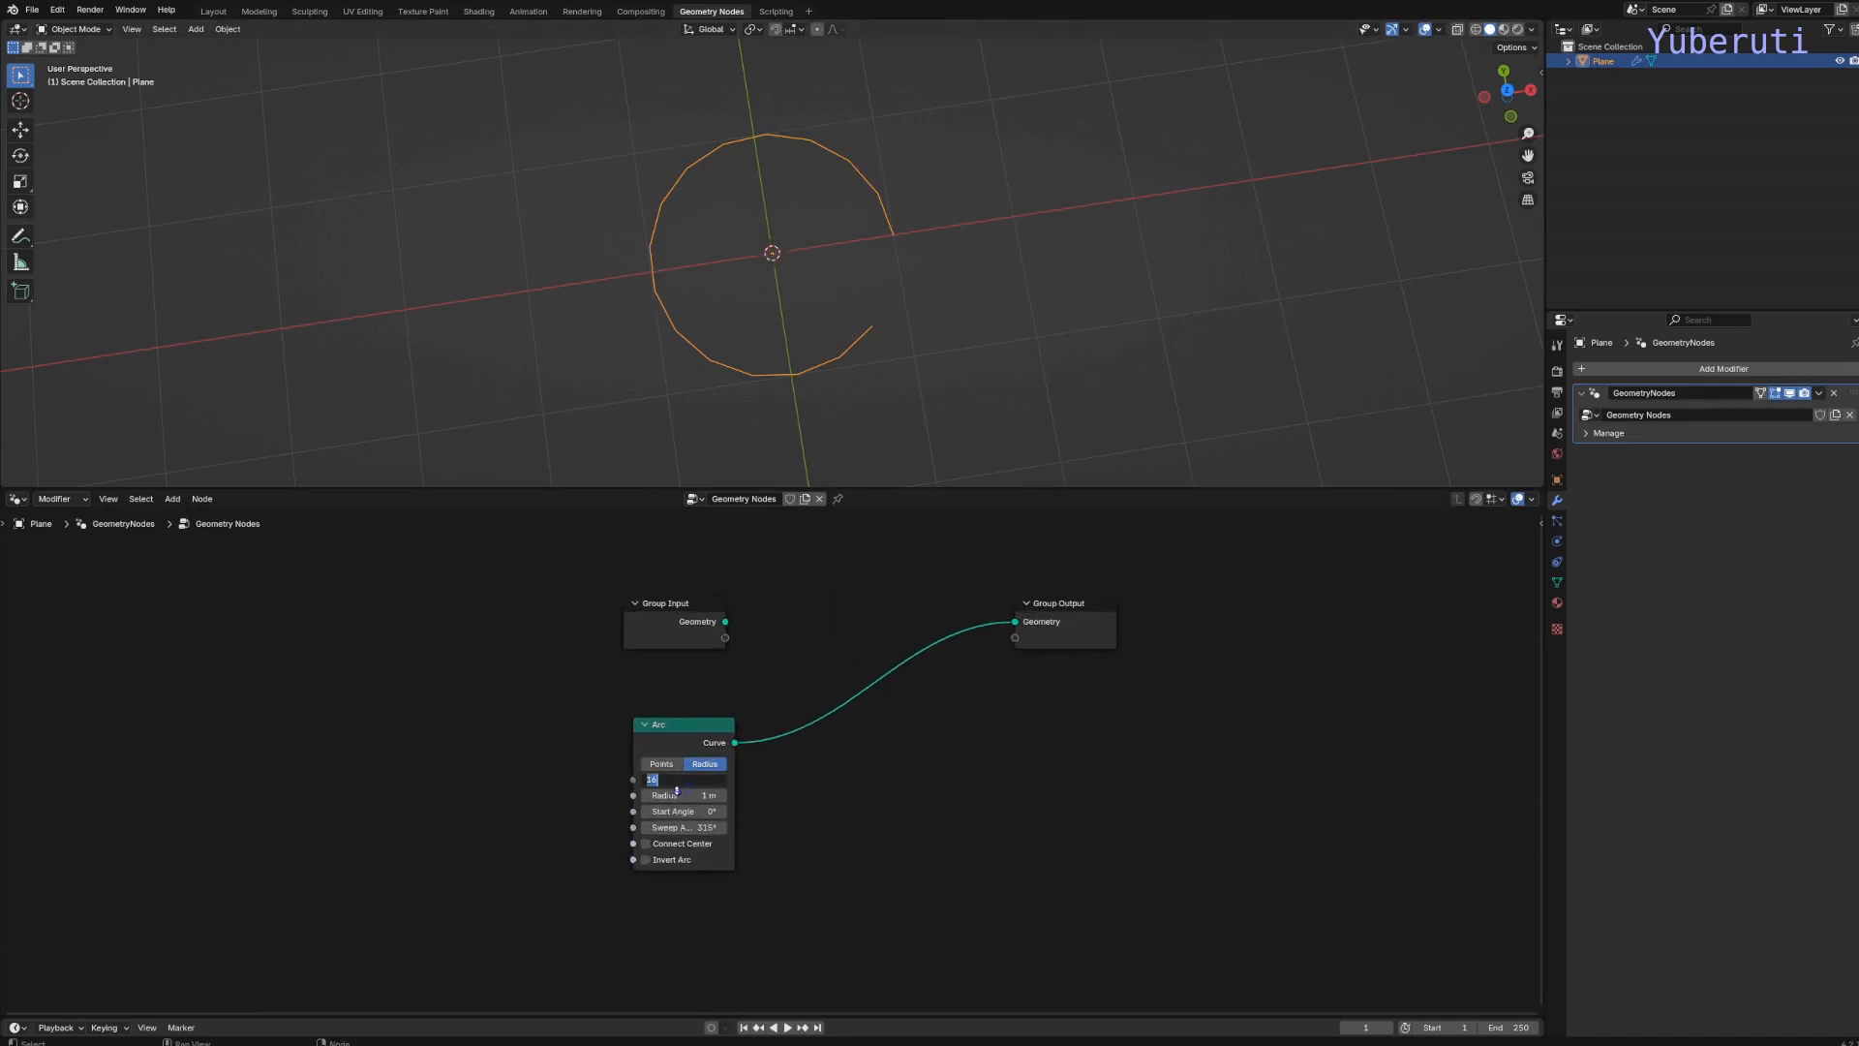
{"action": "key", "text": "Return"}
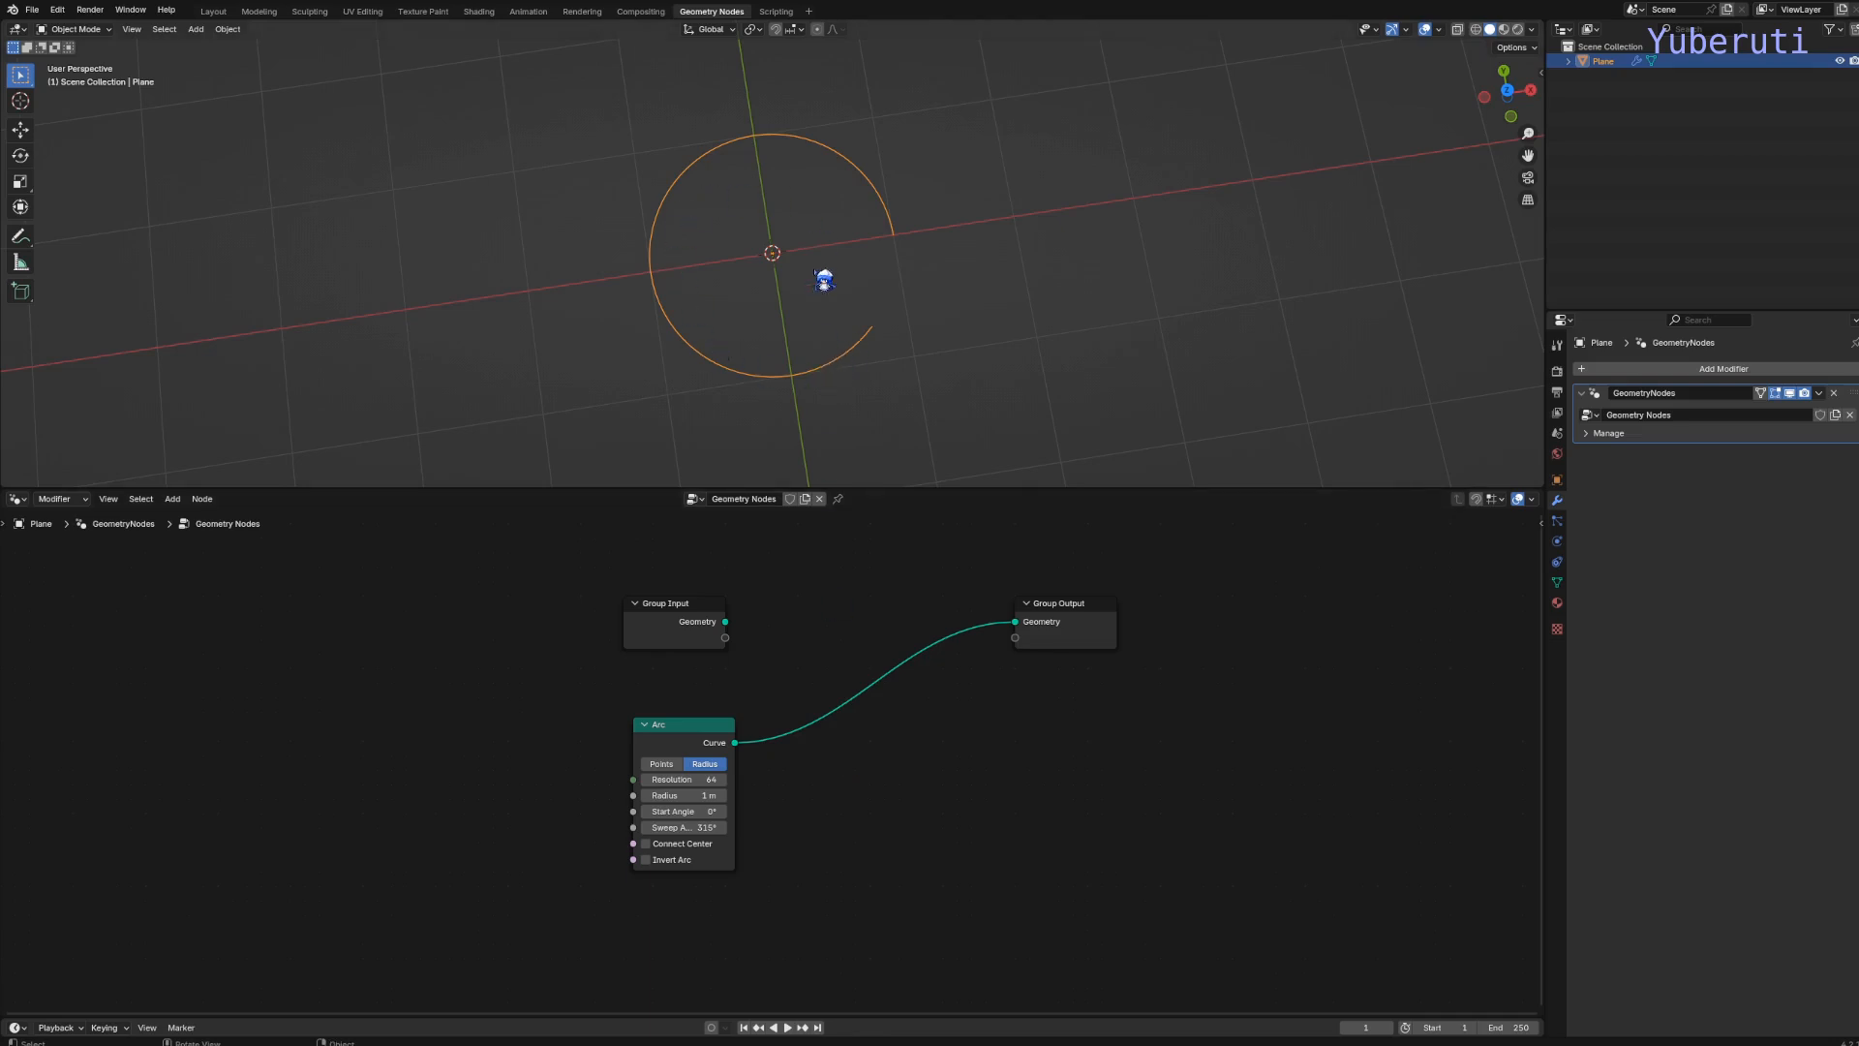
{"action": "left_click_drag", "start_coordinate": [690, 795], "coordinate": [790, 795]}
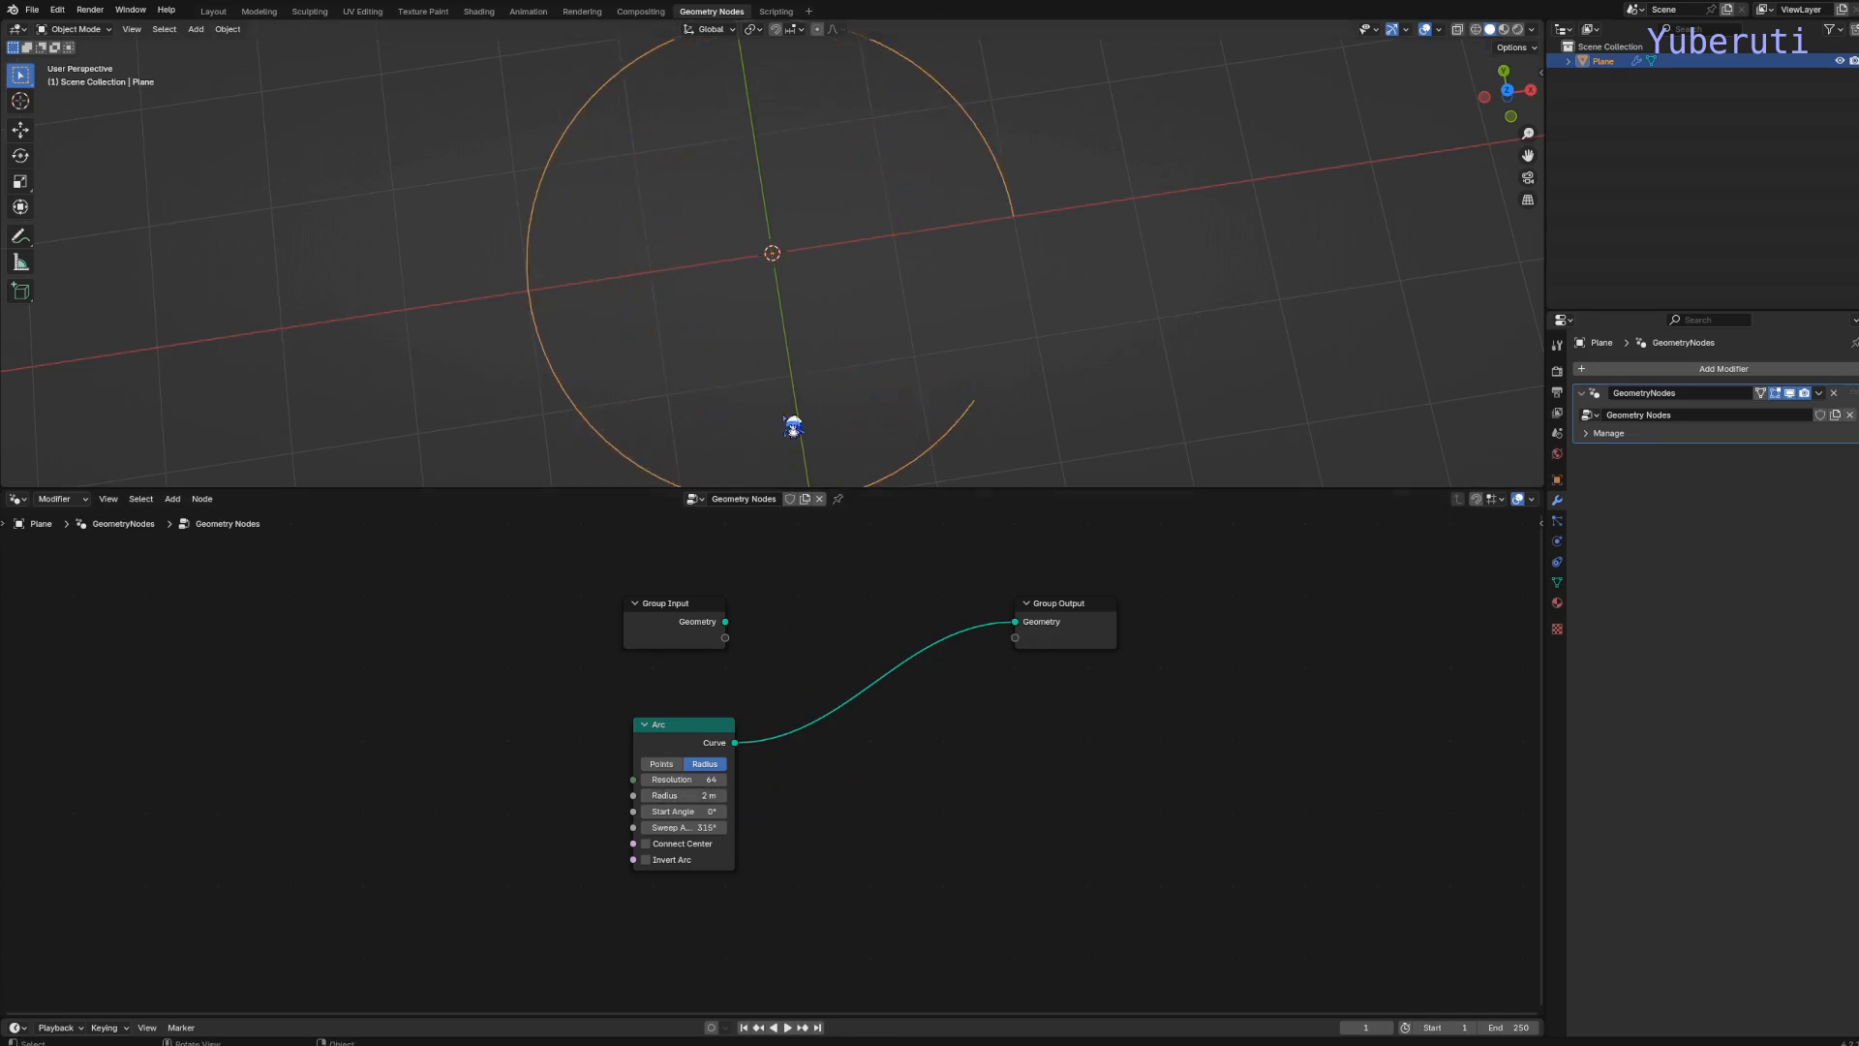
{"action": "scroll", "coordinate": [793, 427], "scroll_direction": "down", "scroll_amount": 3}
{"action": "middle_click_drag", "start_coordinate": [823, 373], "coordinate": [814, 291]}
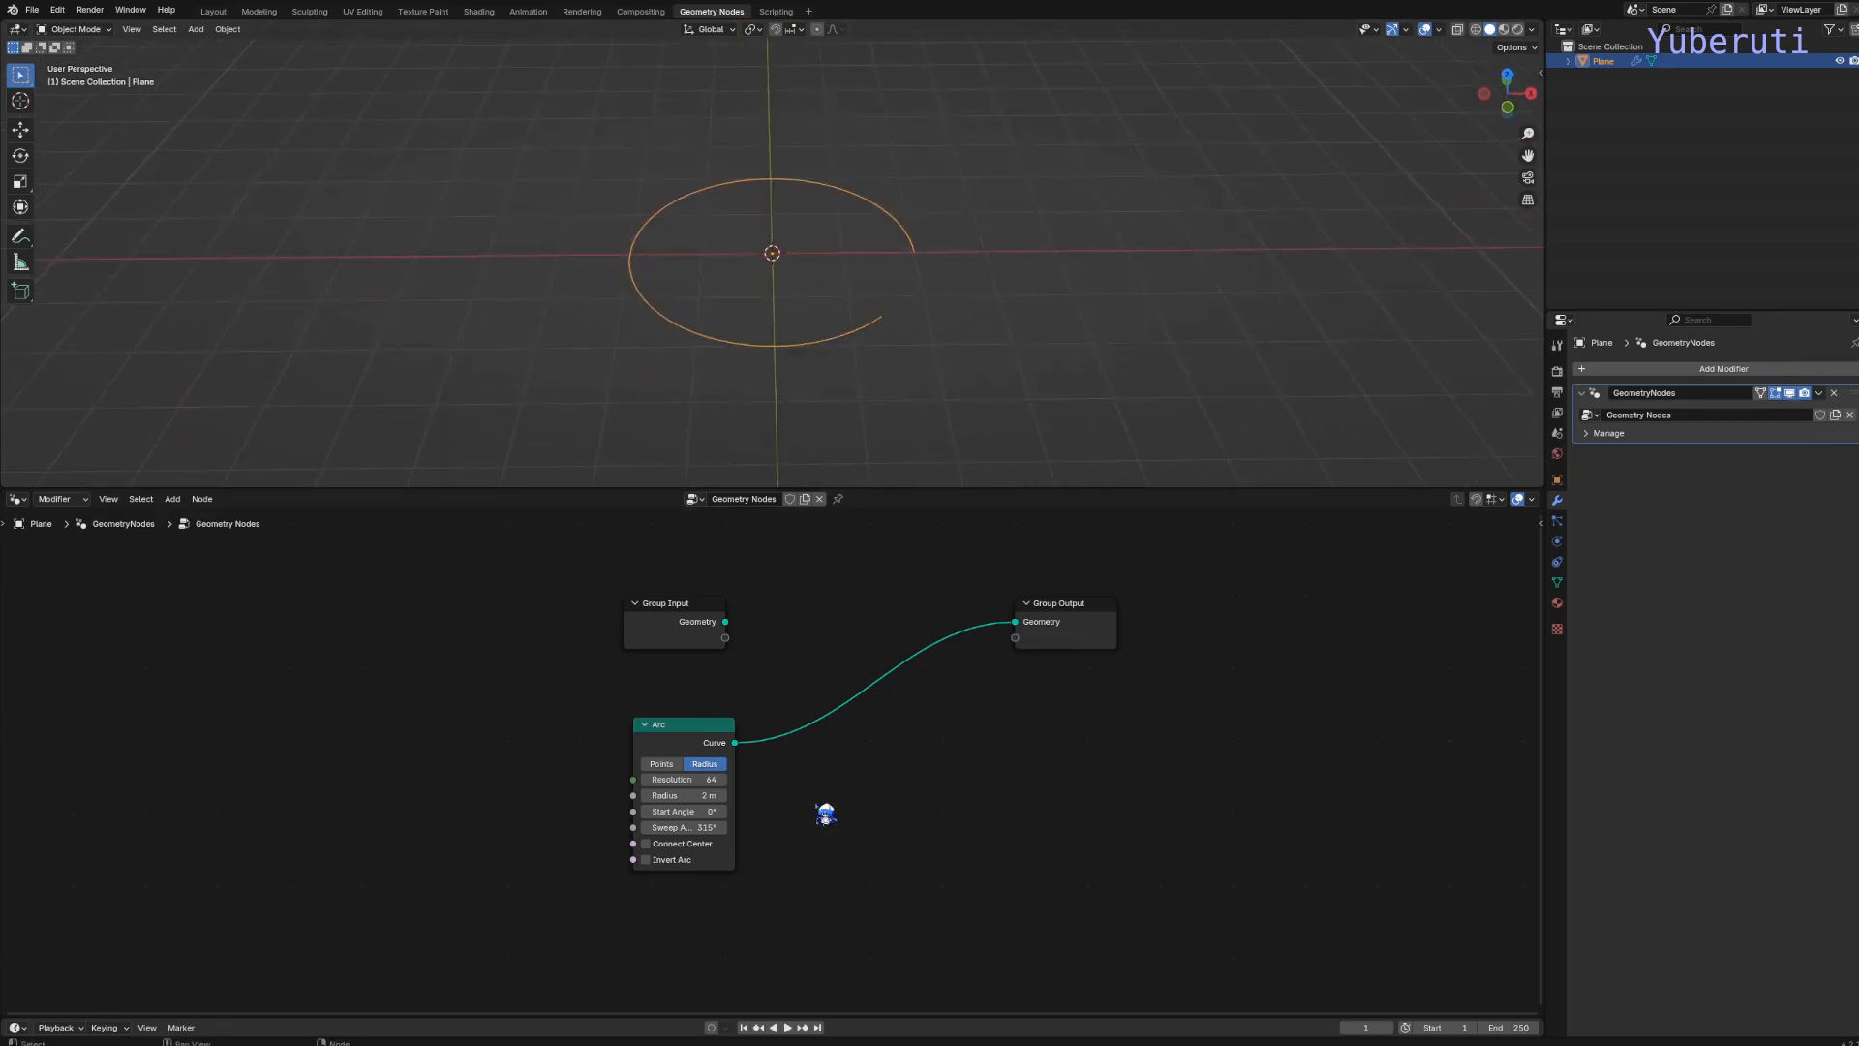
{"action": "left_click_drag", "start_coordinate": [671, 812], "coordinate": [716, 828]}
{"action": "right_click", "coordinate": [671, 811]}
Spread the Arc and Group Output nodes apart and insert a Curve to Mesh node on the link between them
{"action": "left_click_drag", "start_coordinate": [700, 727], "coordinate": [690, 727]}
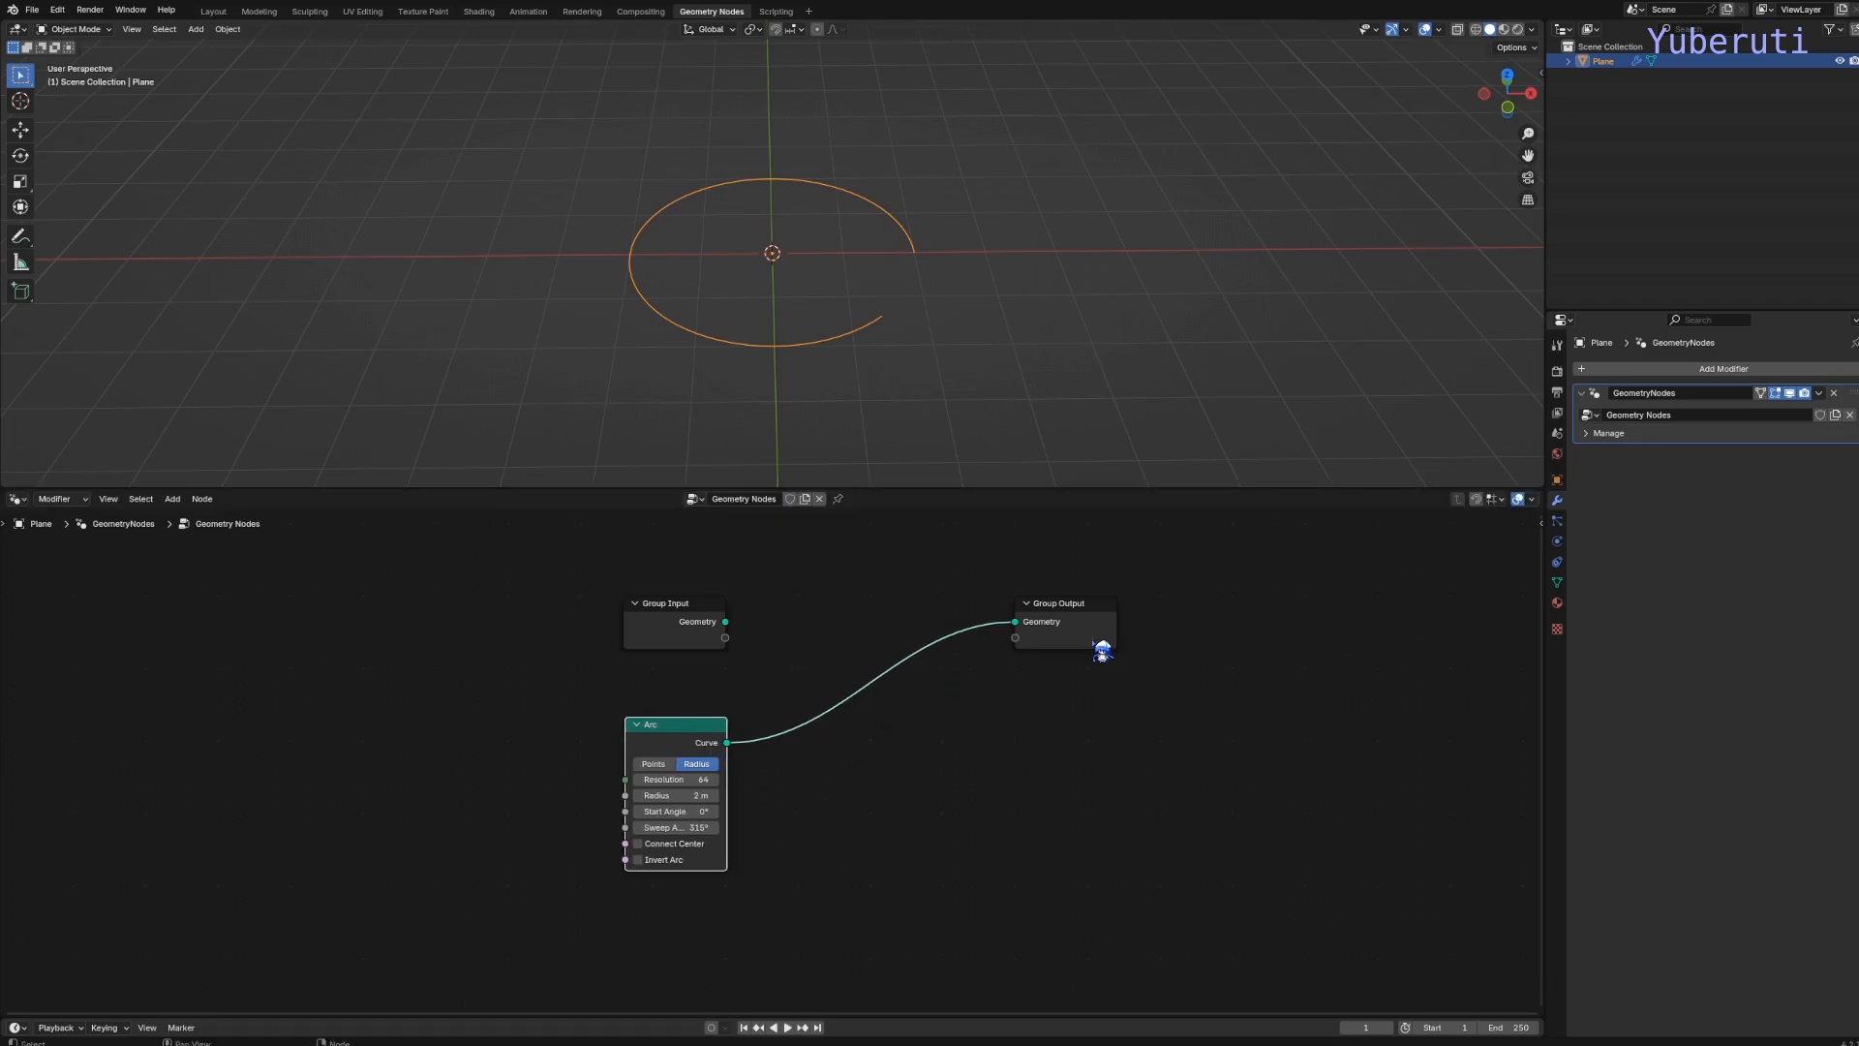
{"action": "left_click_drag", "start_coordinate": [1090, 648], "coordinate": [1215, 635]}
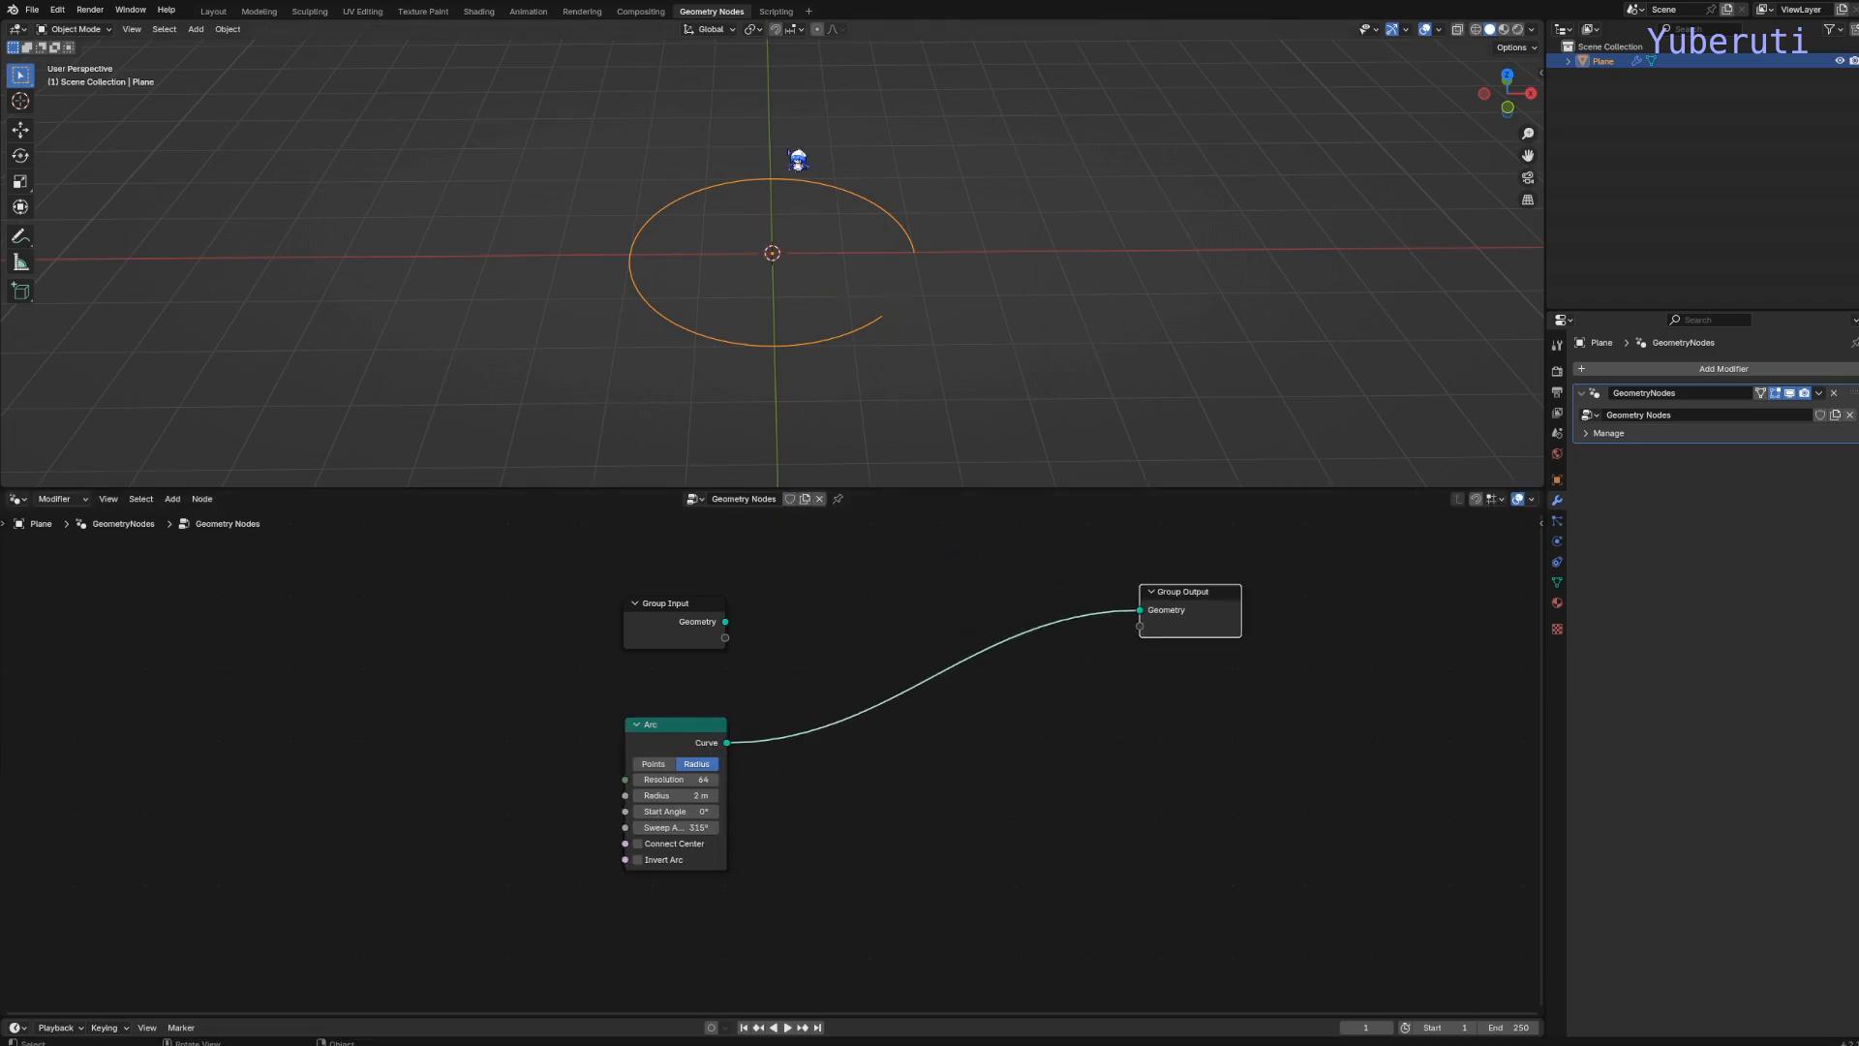
{"action": "left_click_drag", "start_coordinate": [678, 726], "coordinate": [627, 723]}
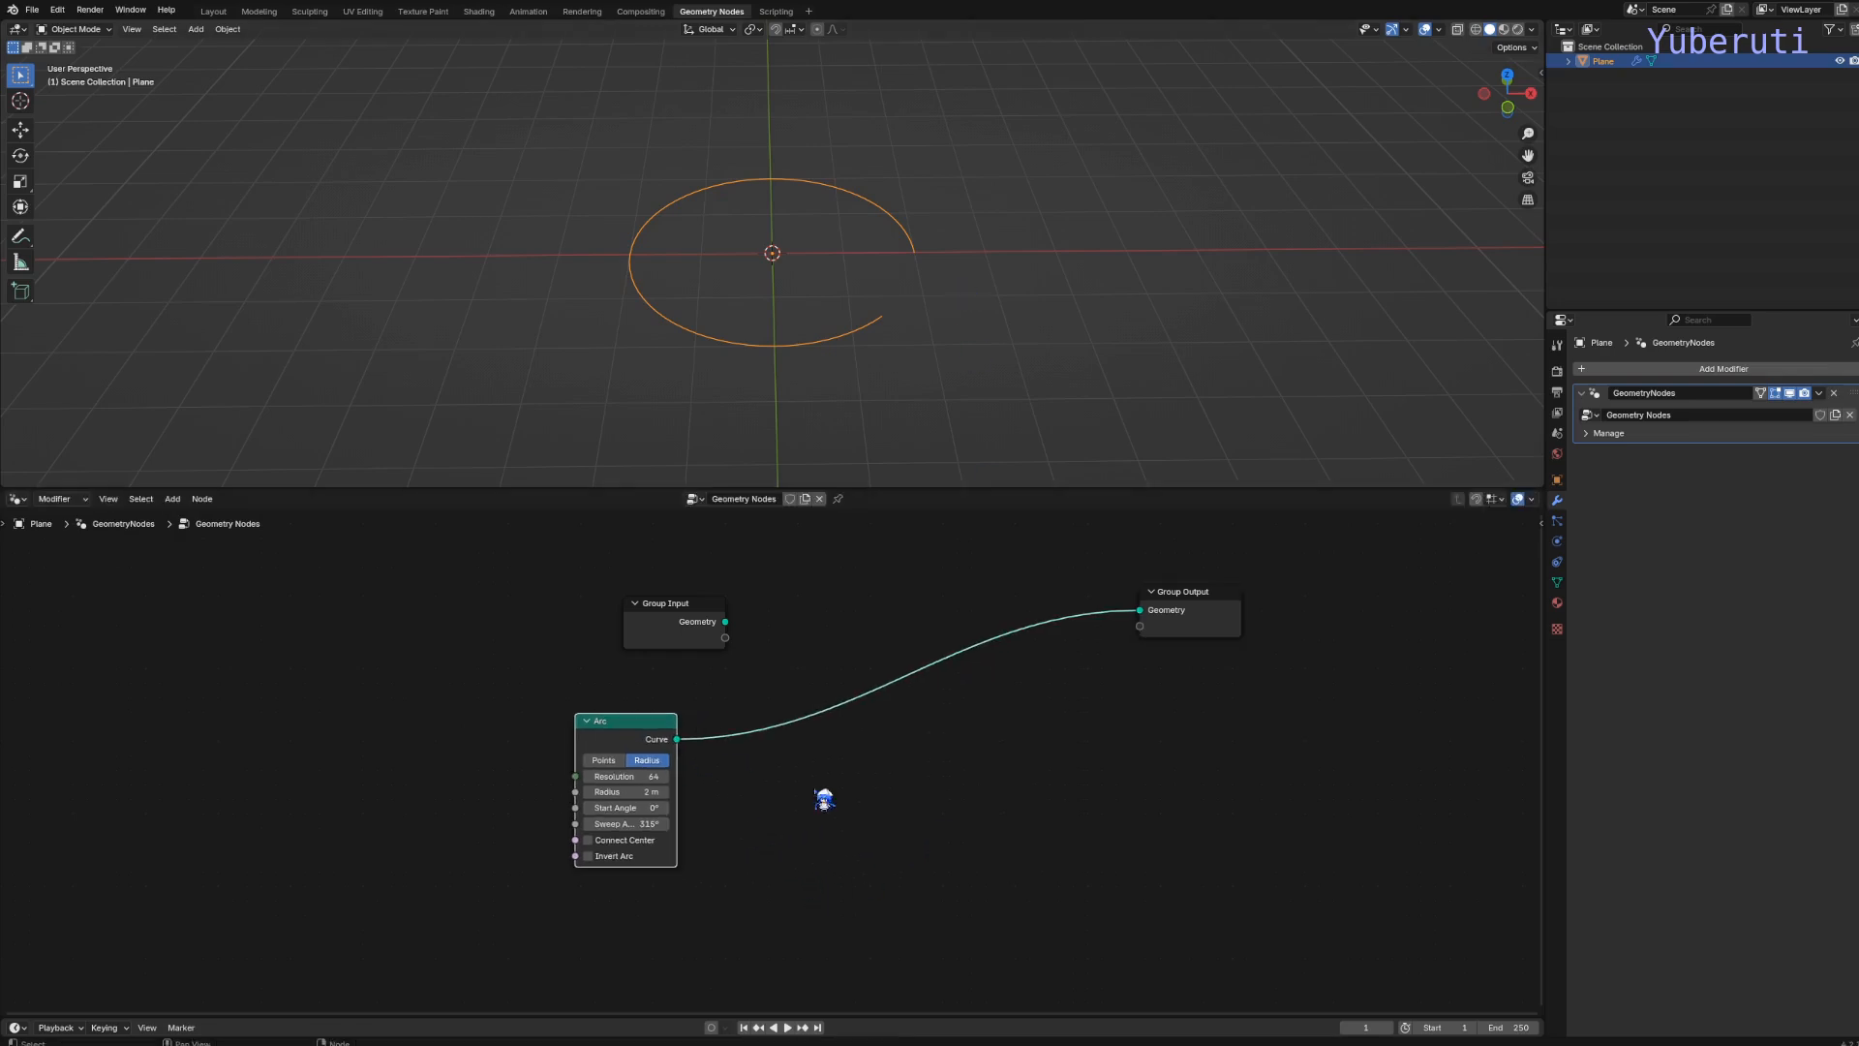
{"action": "key", "text": "shift+a"}
{"action": "mouse_move", "coordinate": [827, 814]}
{"action": "mouse_move", "coordinate": [891, 816]}
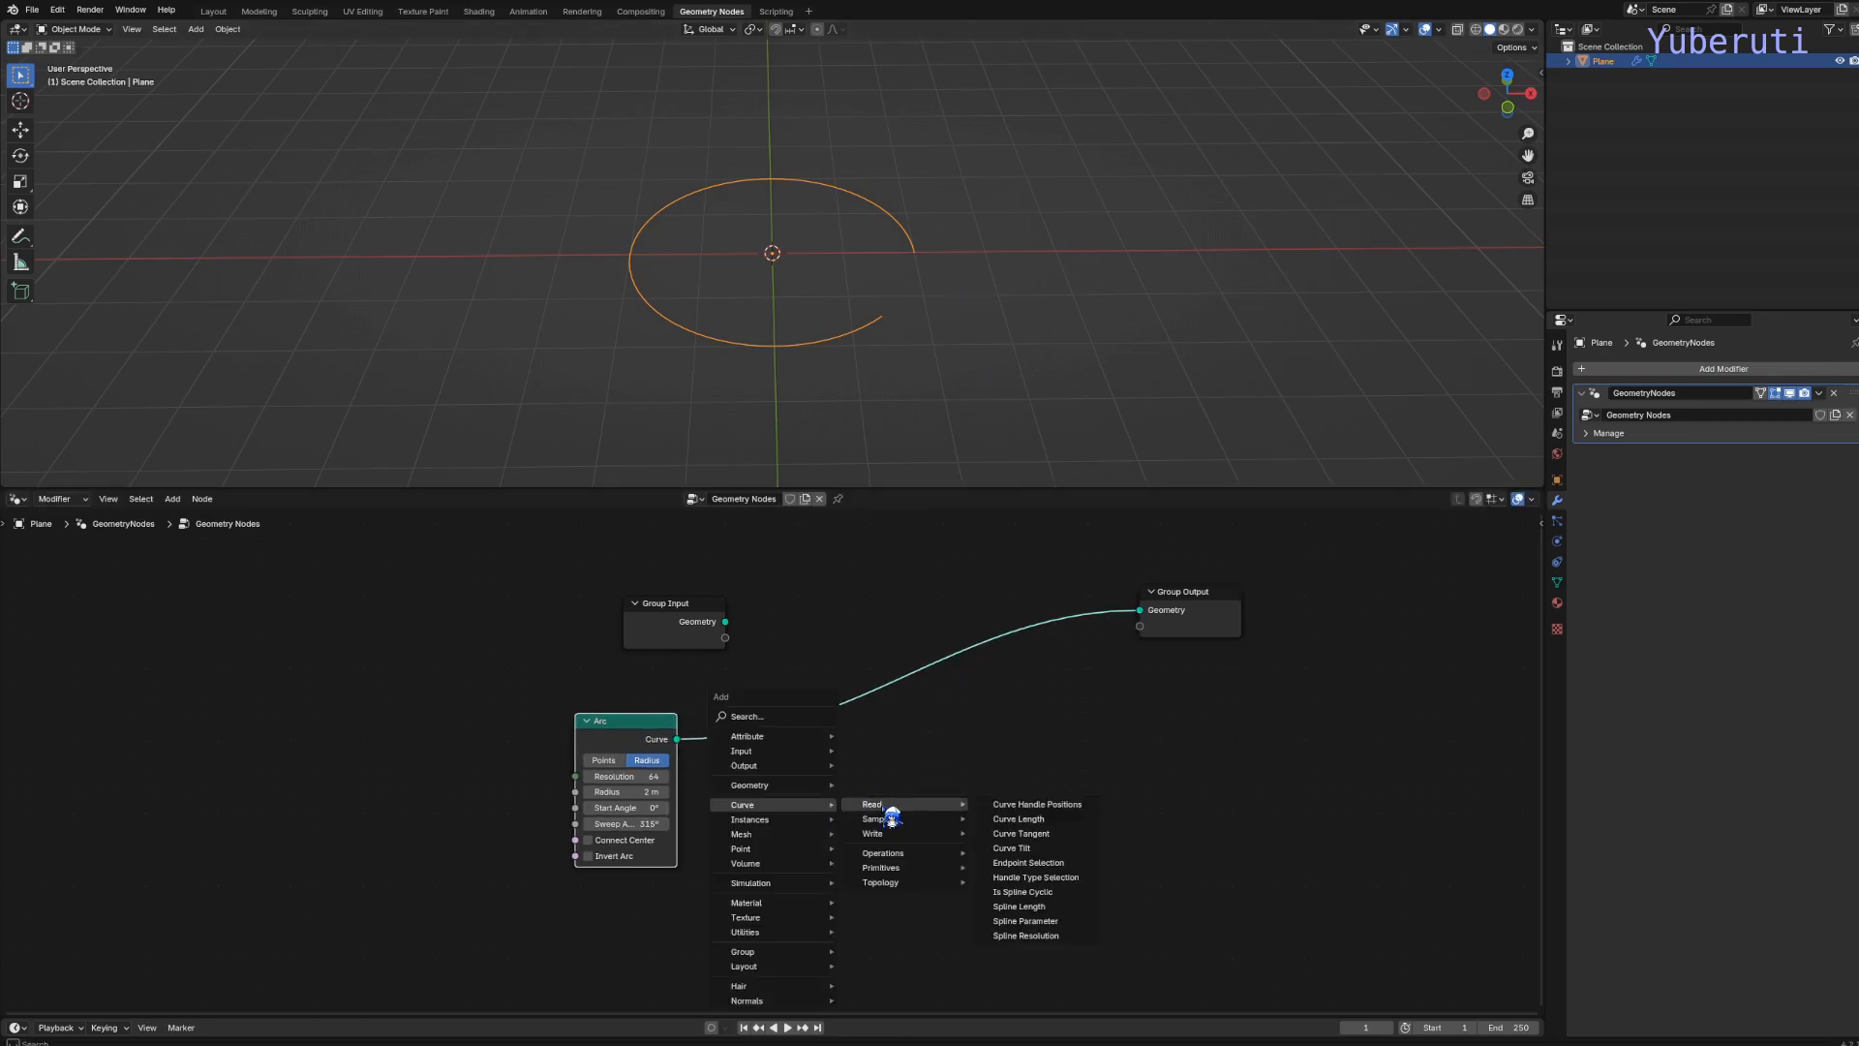
{"action": "mouse_move", "coordinate": [903, 853]}
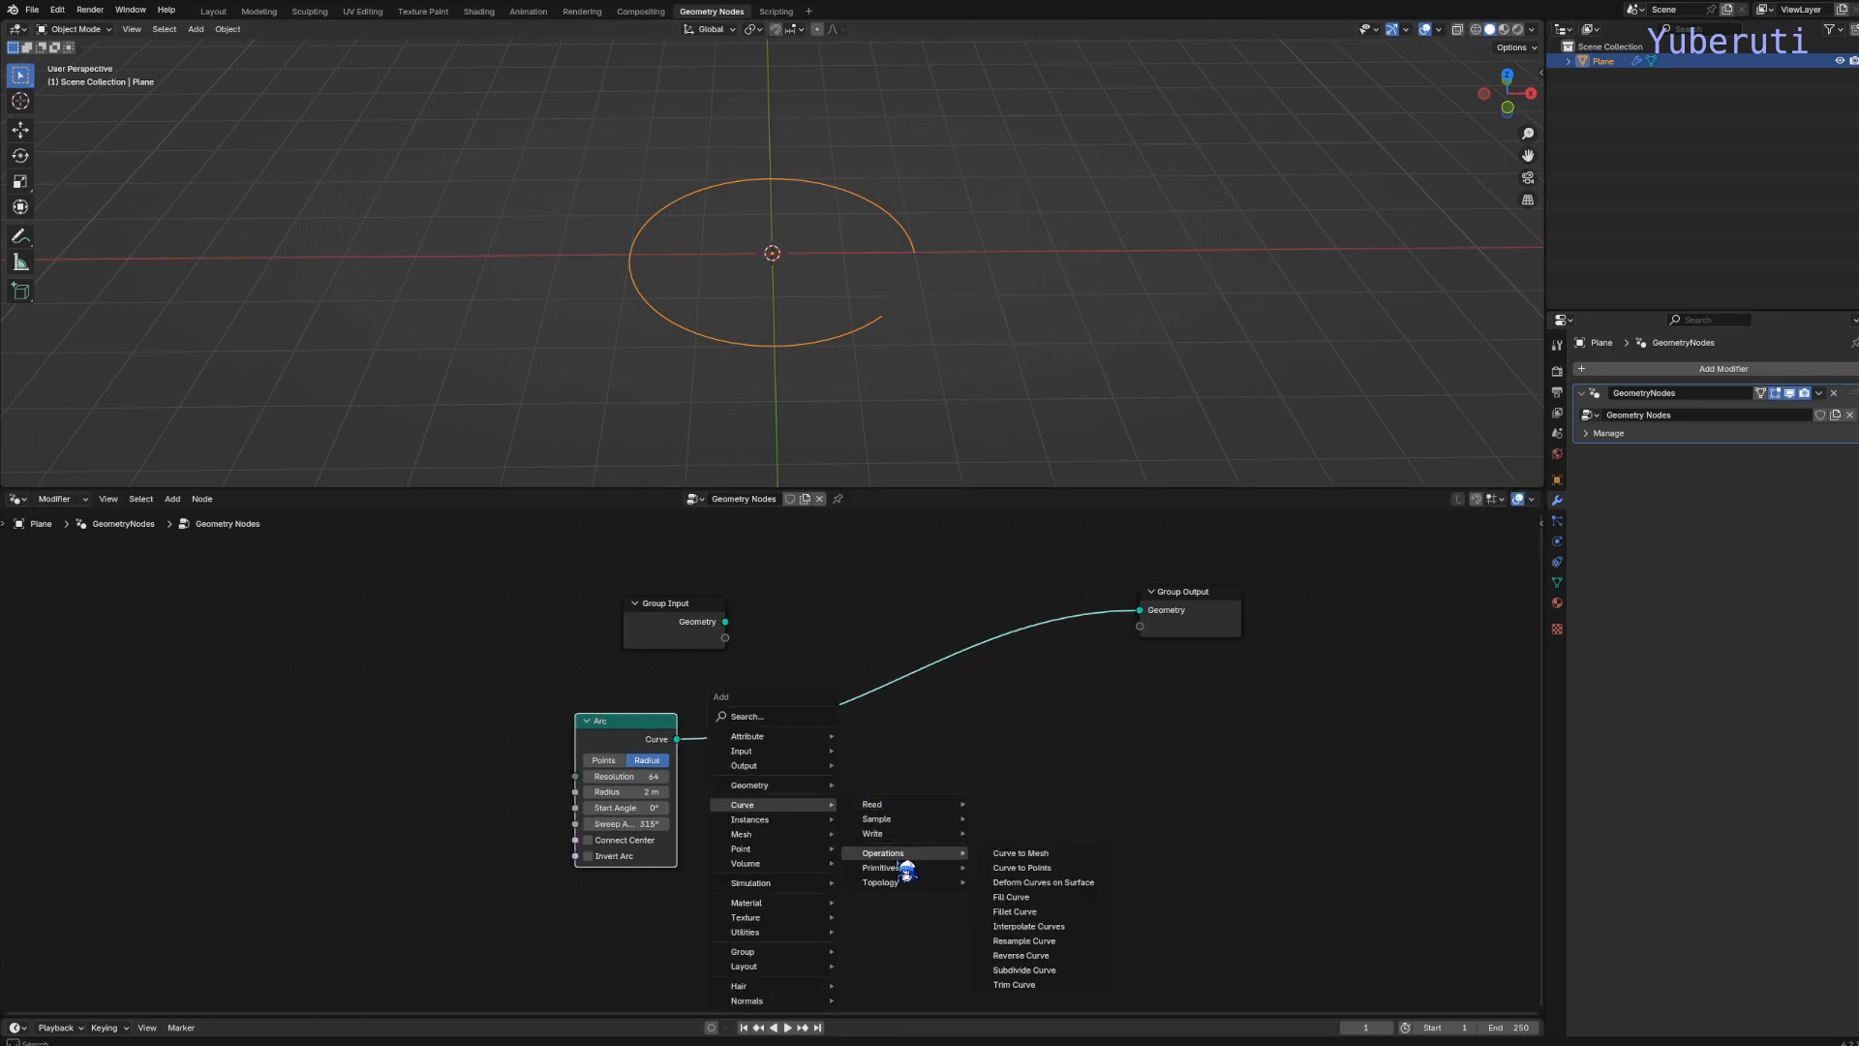
{"action": "left_click", "coordinate": [988, 858]}
{"action": "left_click", "coordinate": [889, 681]}
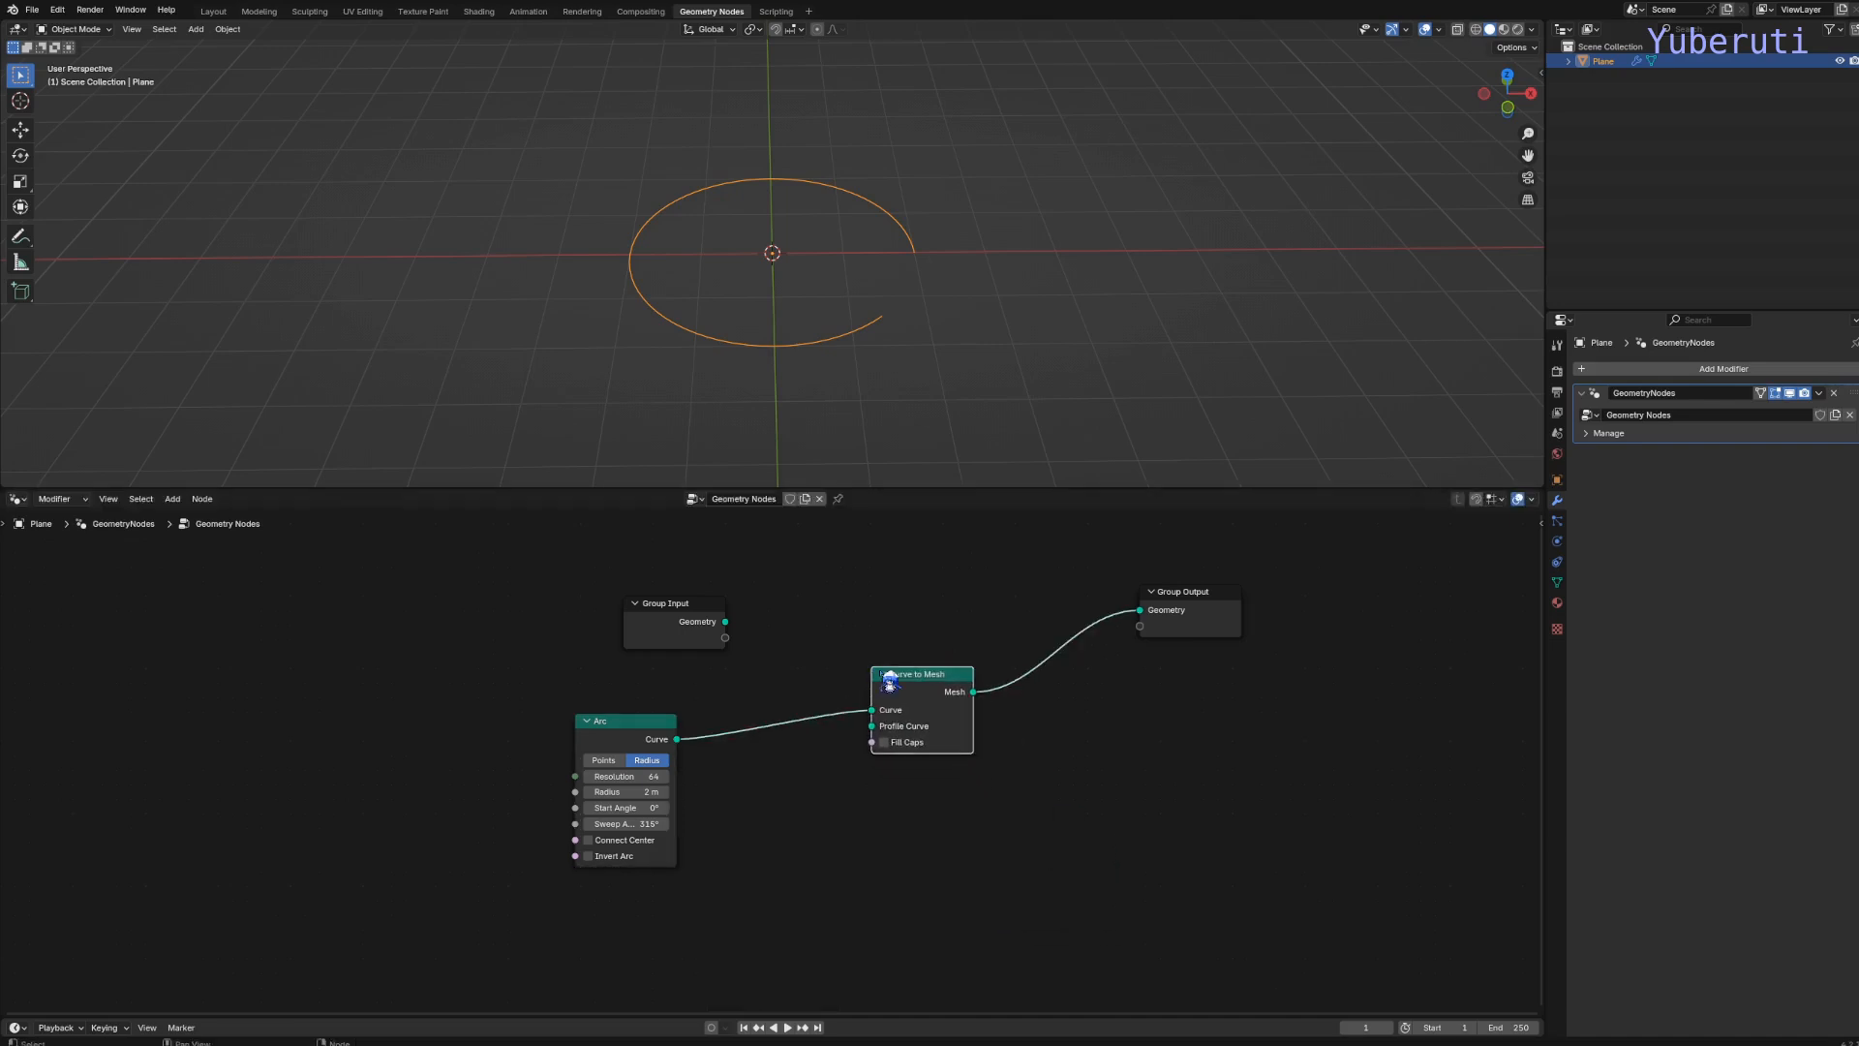
{"action": "left_click_drag", "start_coordinate": [890, 682], "coordinate": [897, 719]}
Insert a Set Curve Radius node between Arc and Curve to Mesh, and space the three nodes out
{"action": "key", "text": "shift+a"}
{"action": "mouse_move", "coordinate": [813, 839]}
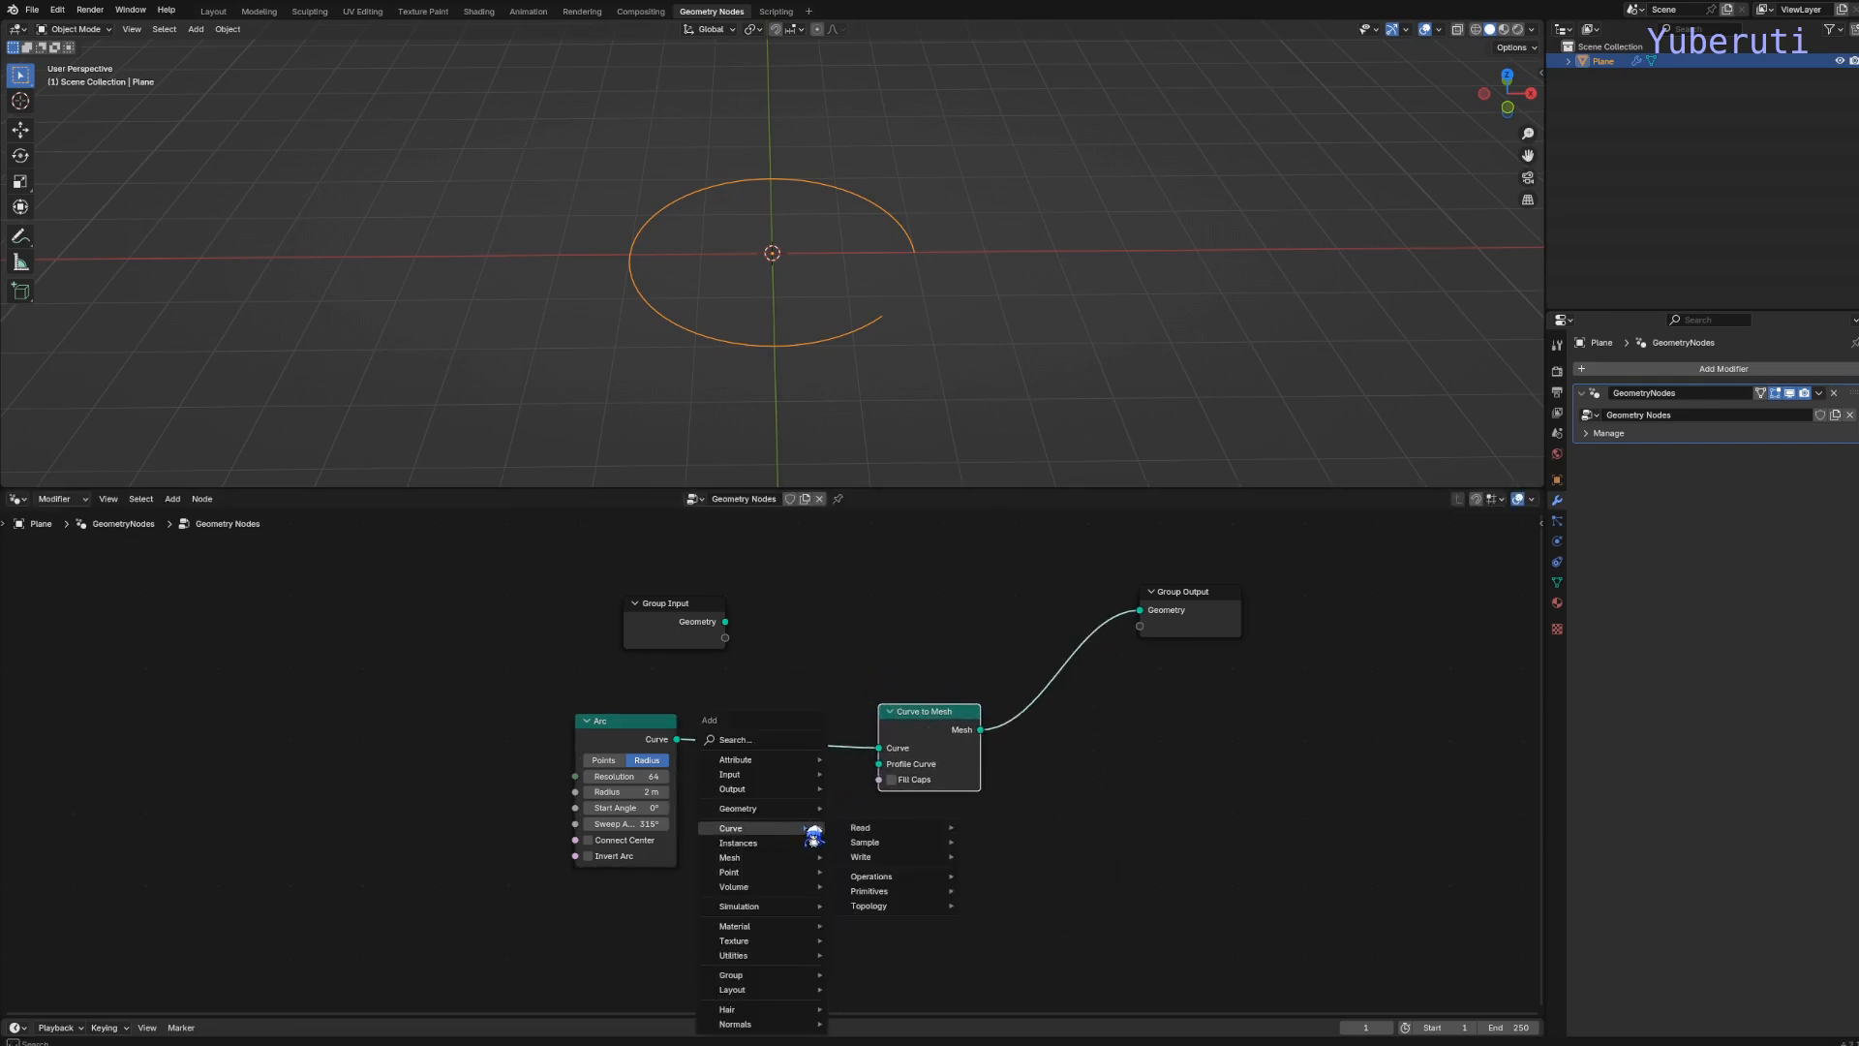
{"action": "mouse_move", "coordinate": [878, 830]}
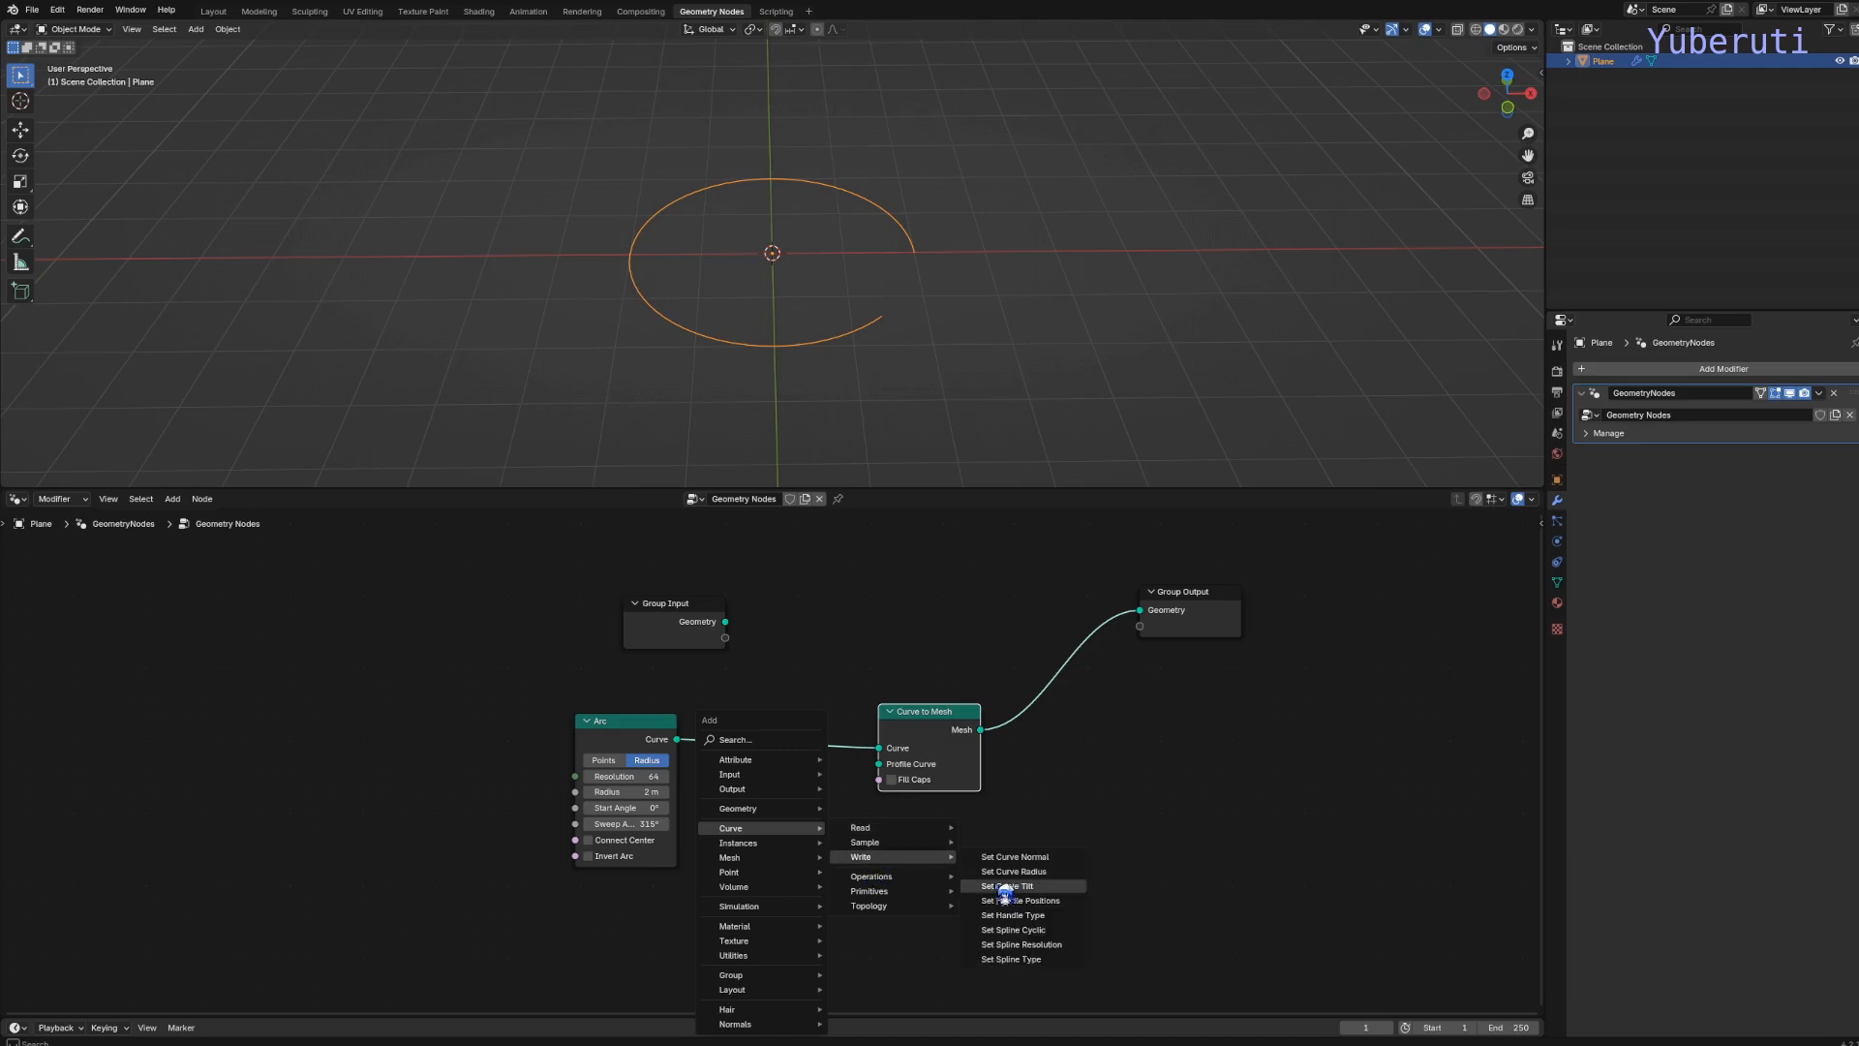
{"action": "left_click", "coordinate": [1007, 872]}
{"action": "left_click", "coordinate": [718, 719]}
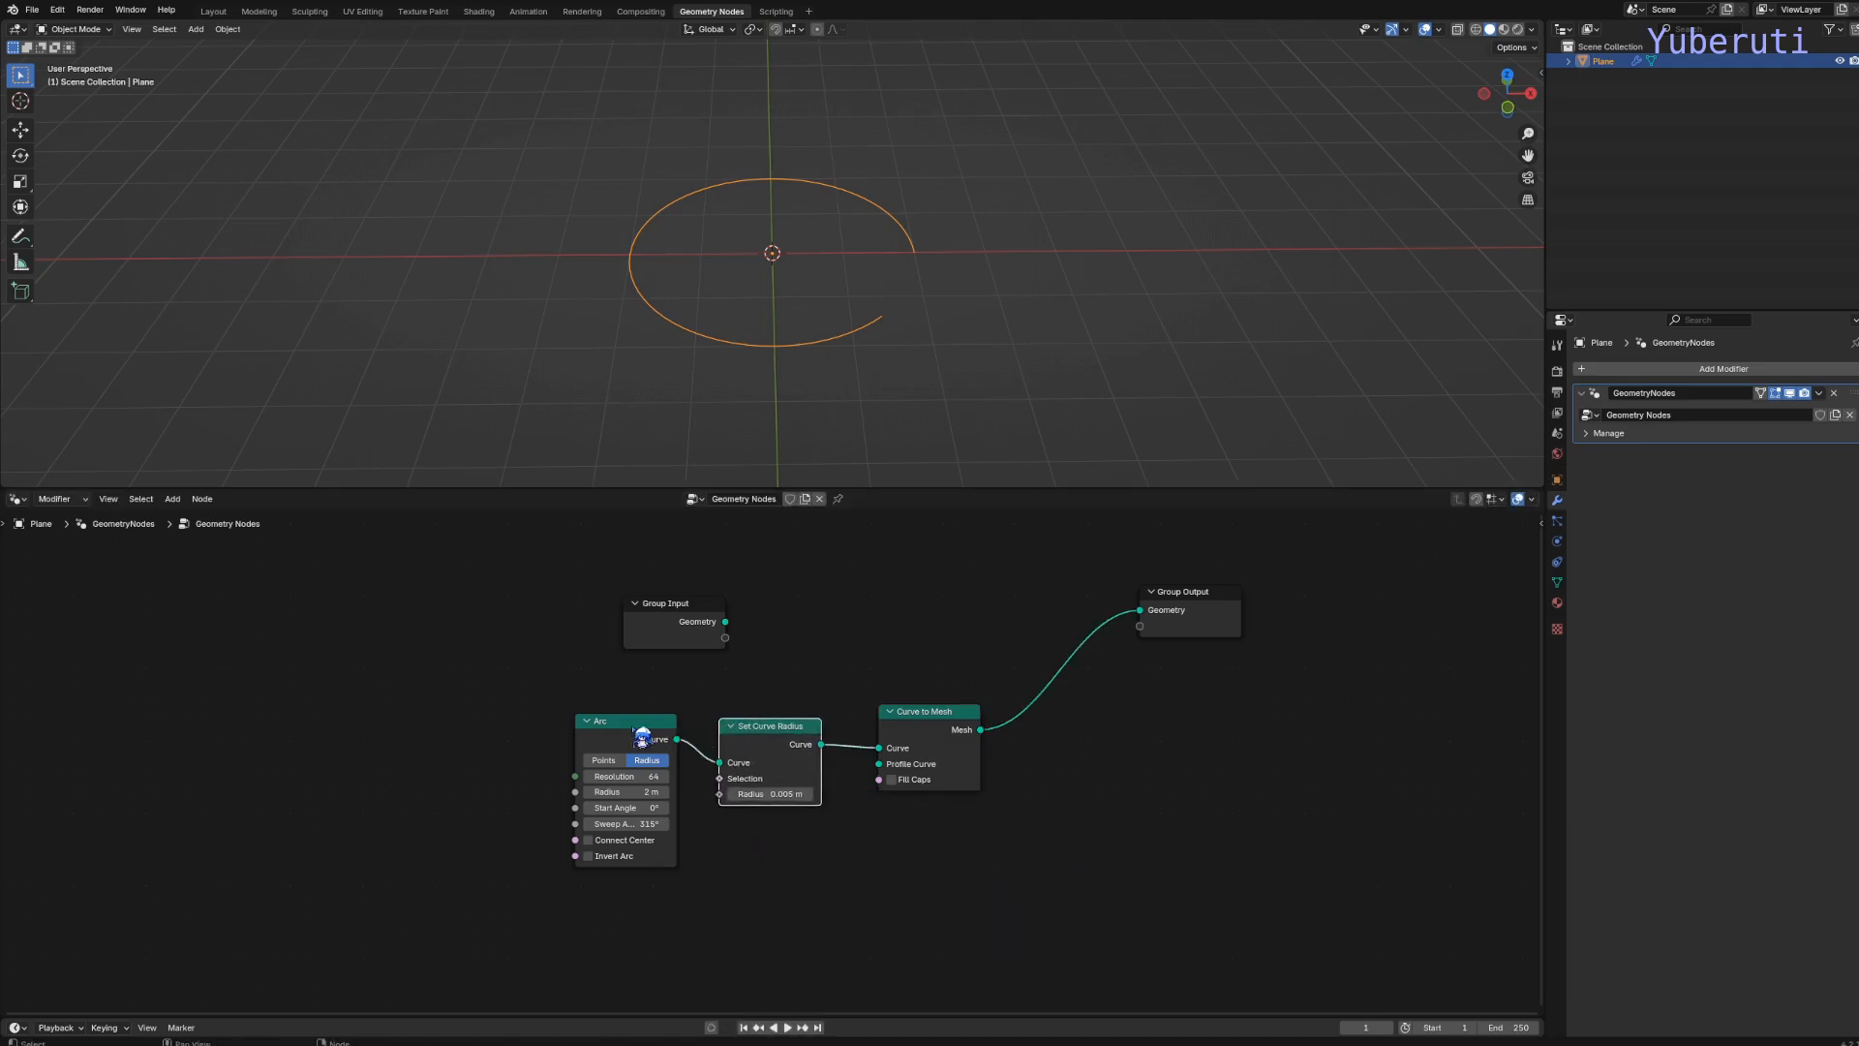
{"action": "left_click_drag", "start_coordinate": [770, 740], "coordinate": [733, 730]}
{"action": "left_click_drag", "start_coordinate": [920, 735], "coordinate": [942, 736]}
{"action": "left_click", "coordinate": [903, 867]}
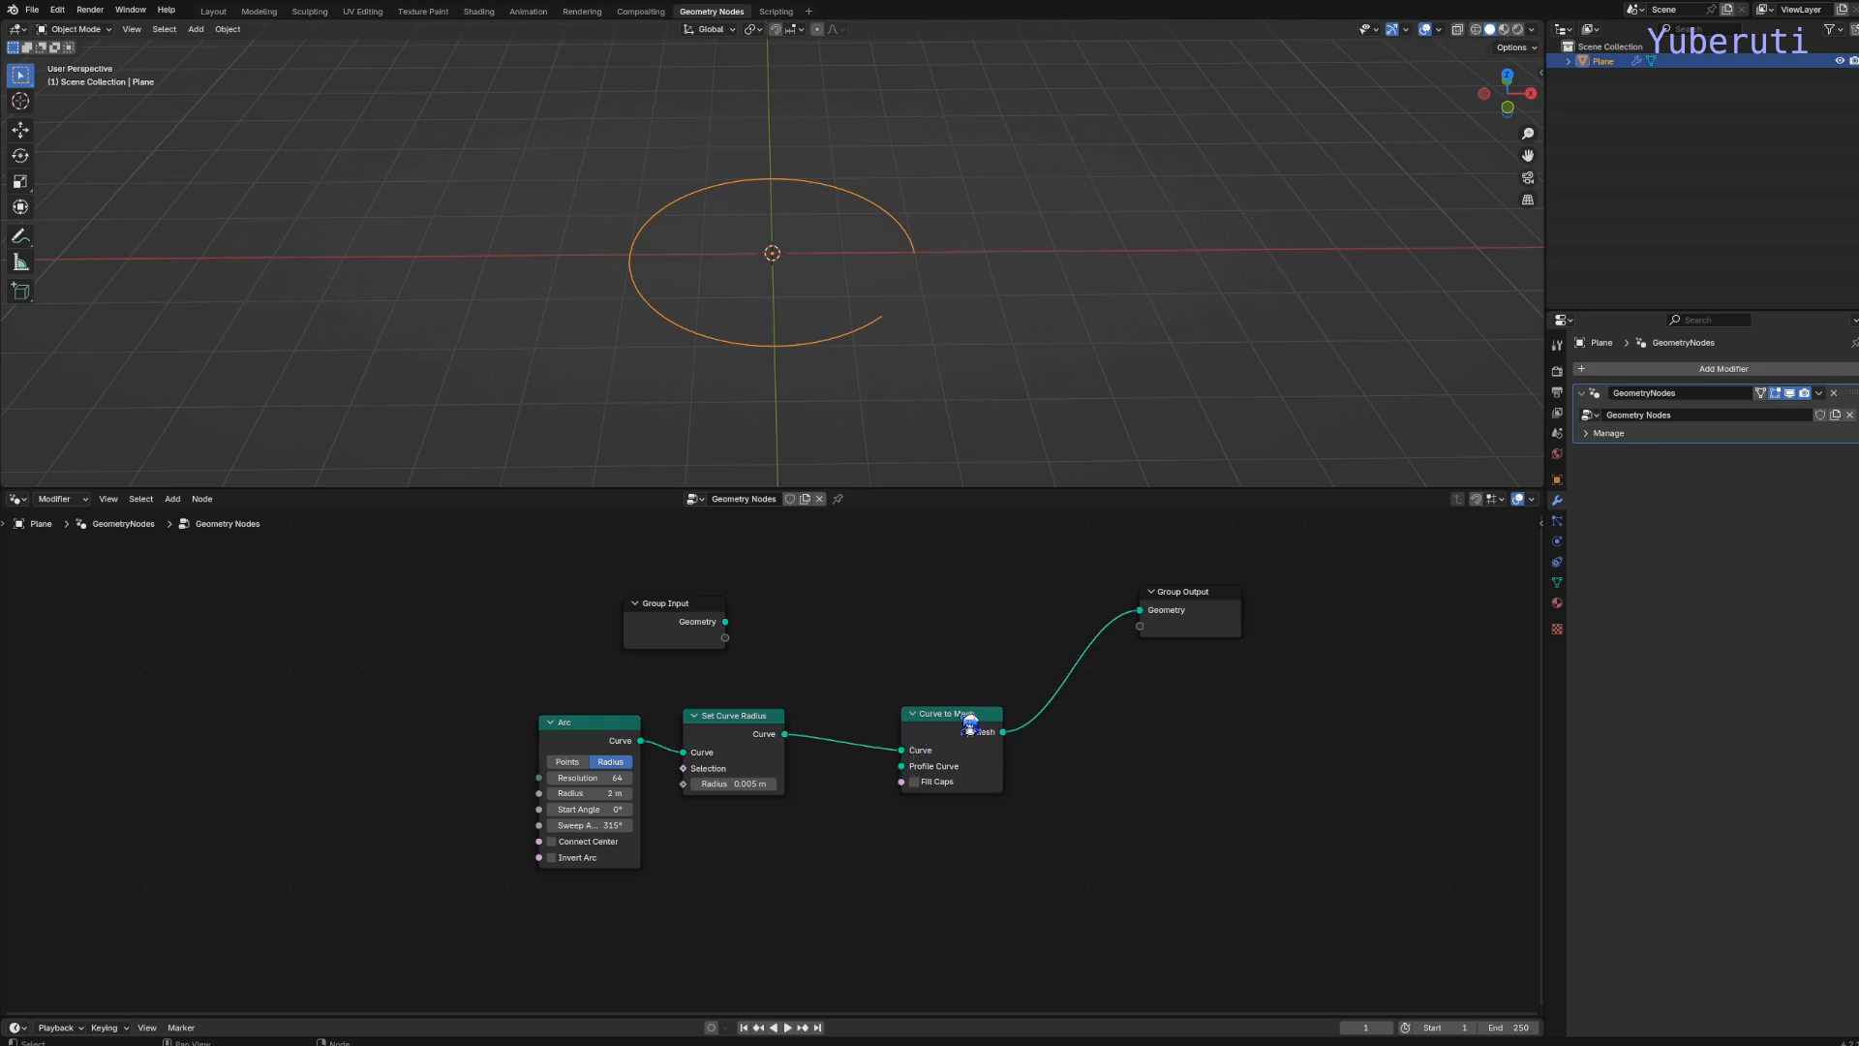
Add a Quadrilateral curve node below Curve to Mesh and connect its Curve output to the Profile Curve input
{"action": "scroll", "coordinate": [900, 775], "scroll_direction": "down", "scroll_amount": 3}
{"action": "key", "text": "shift+a"}
{"action": "mouse_move", "coordinate": [847, 806]}
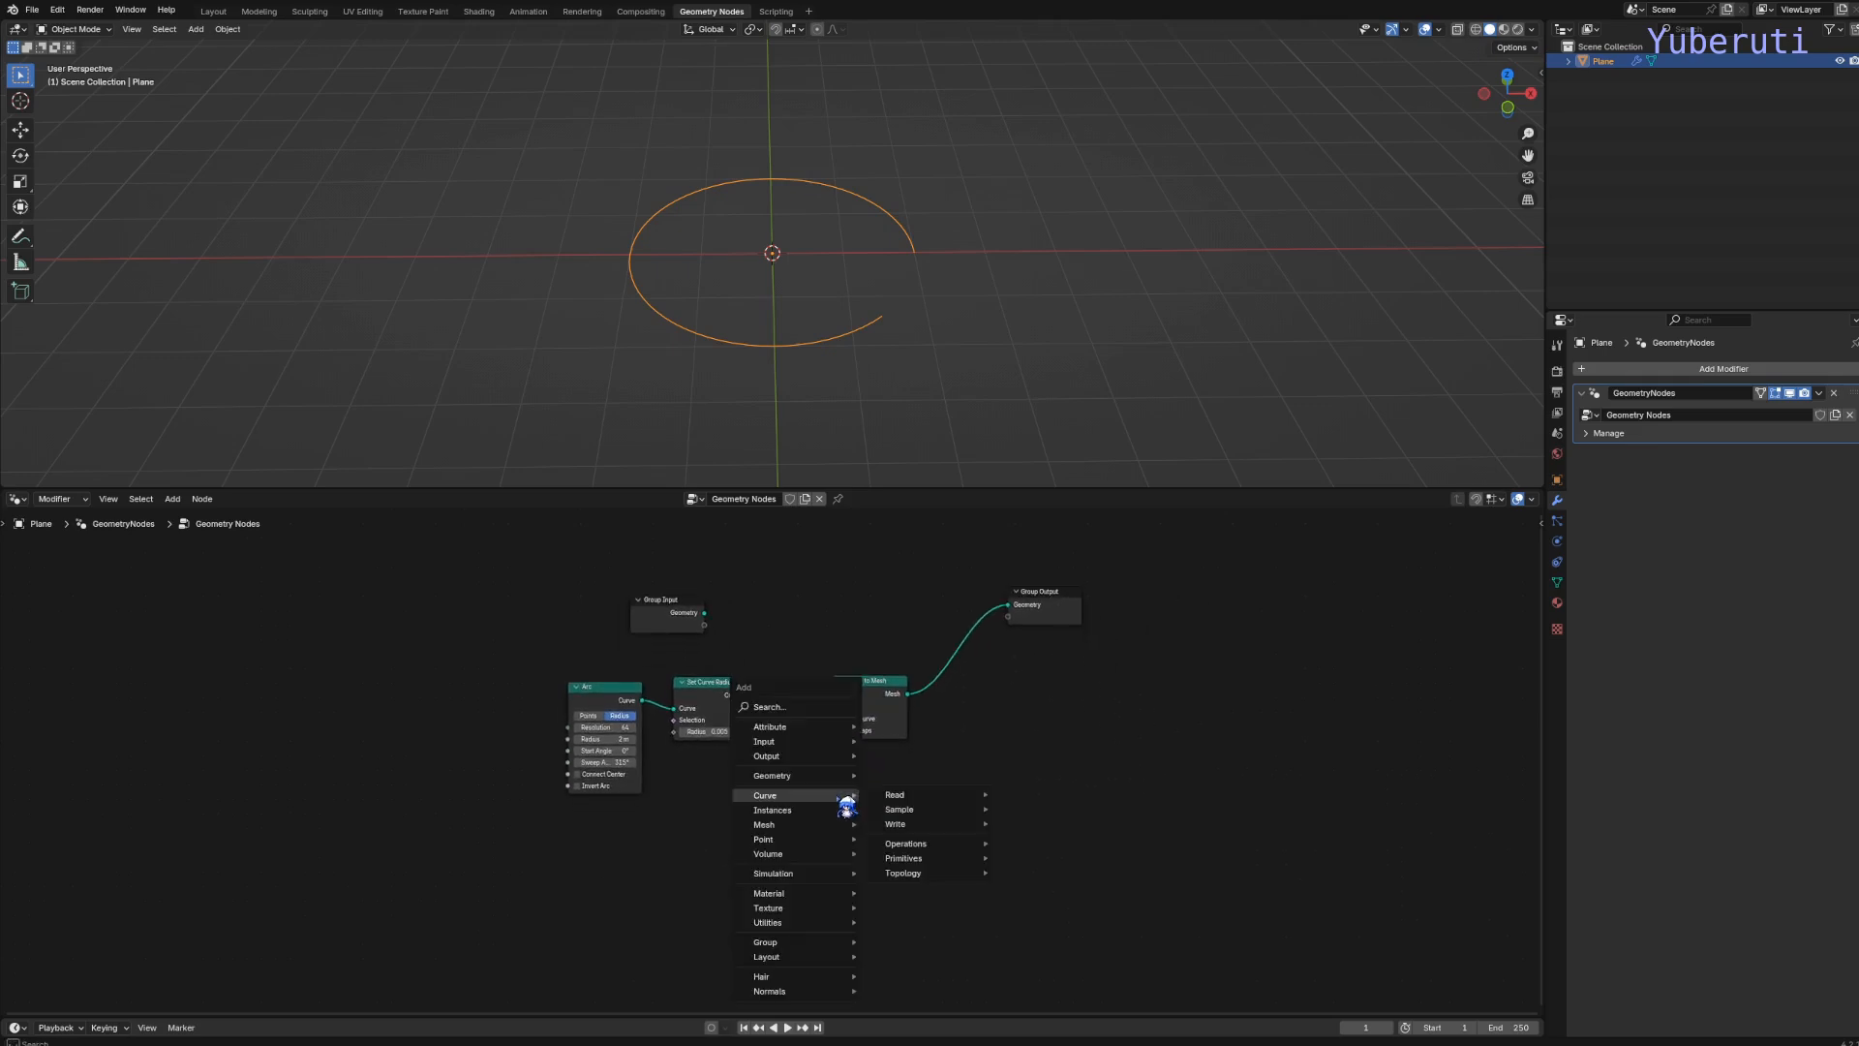
{"action": "mouse_move", "coordinate": [944, 859]}
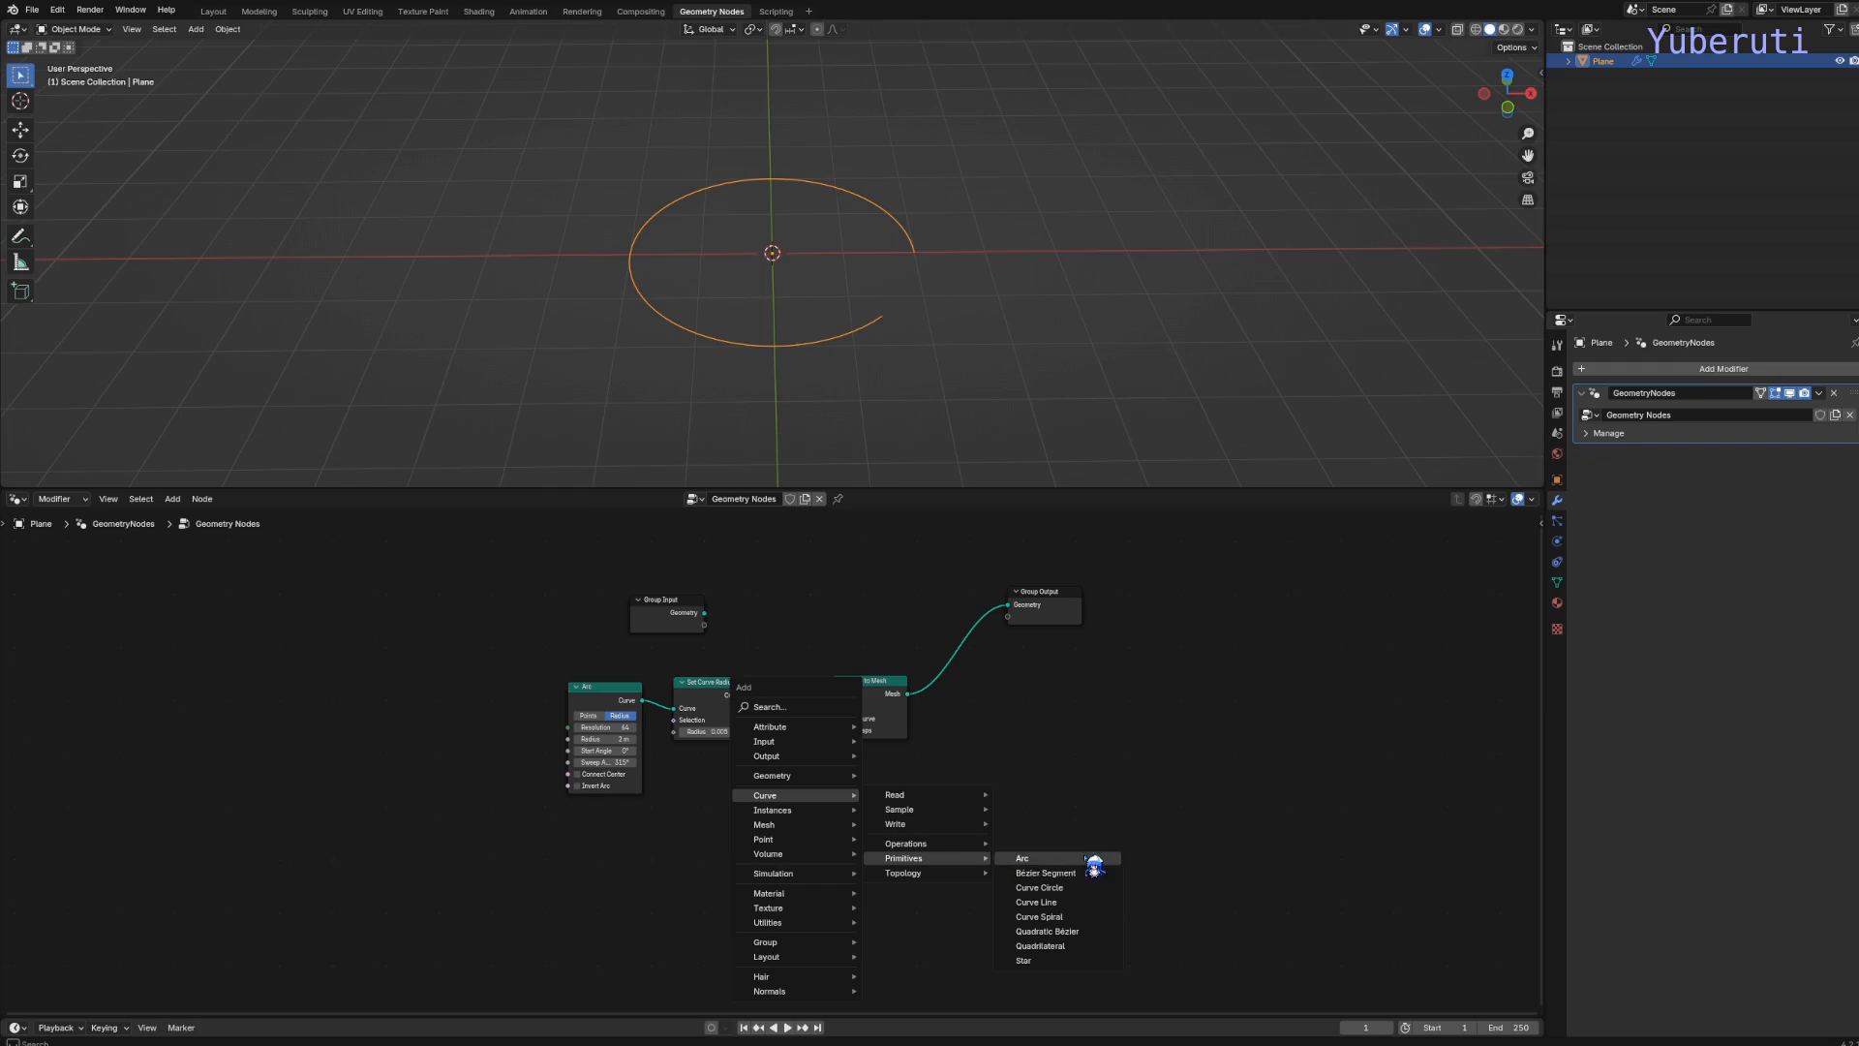
{"action": "left_click", "coordinate": [1072, 957]}
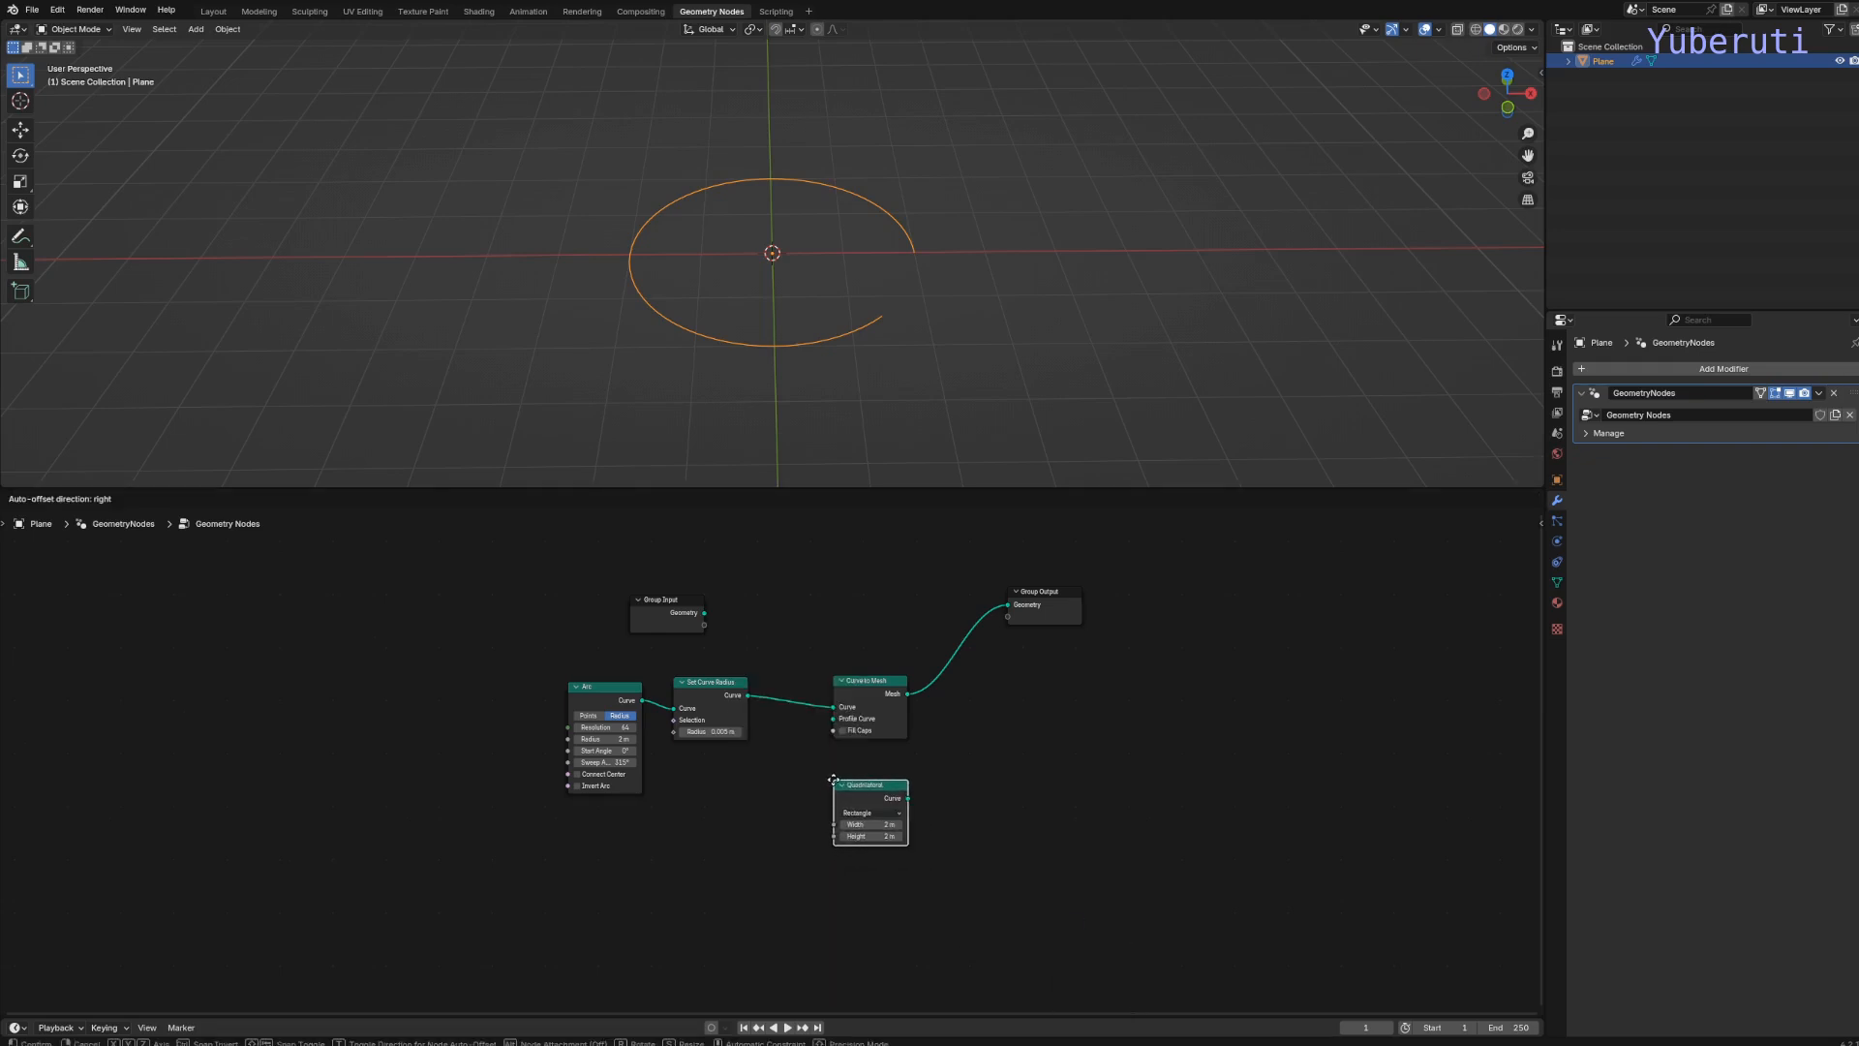
{"action": "left_click", "coordinate": [915, 804]}
{"action": "left_click_drag", "start_coordinate": [910, 799], "coordinate": [845, 725]}
Try a Set Curve Radius value of about 0.305 m to thicken the arc
{"action": "scroll", "coordinate": [742, 346], "scroll_direction": "up", "scroll_amount": 2}
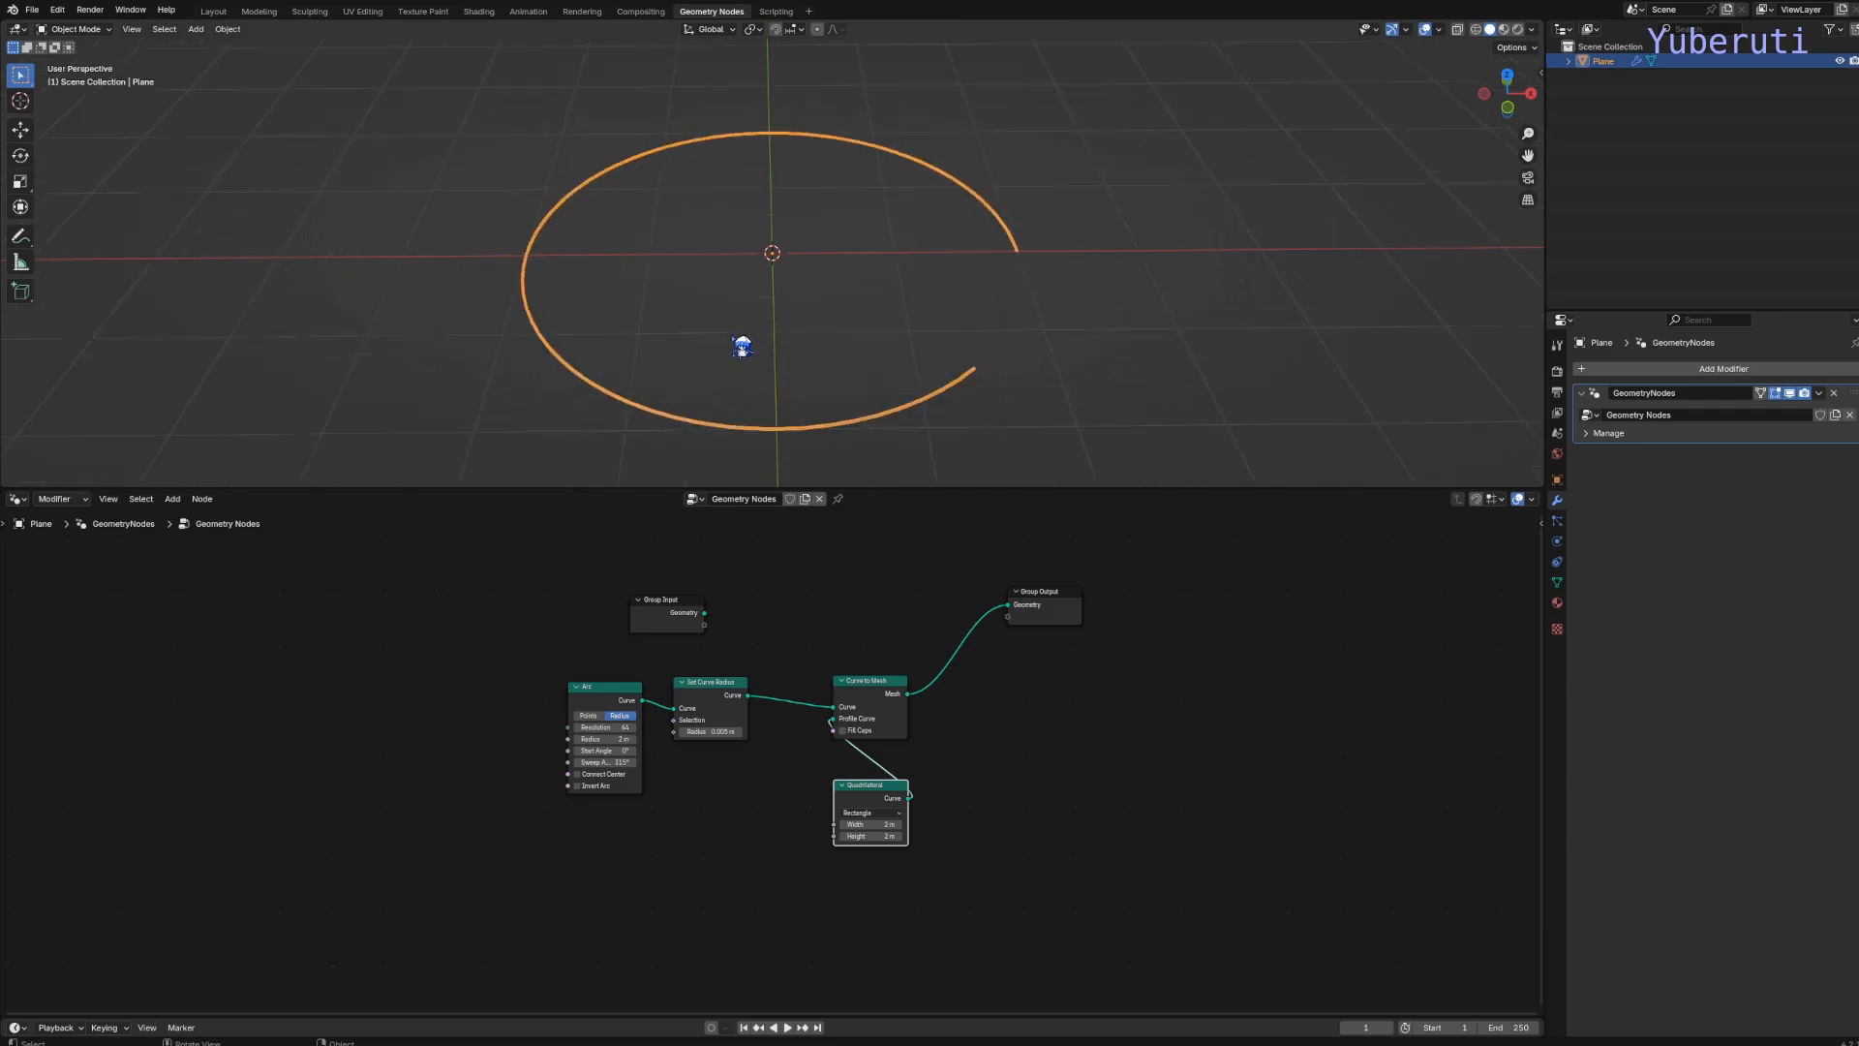
{"action": "middle_click_drag", "start_coordinate": [745, 345], "coordinate": [651, 319]}
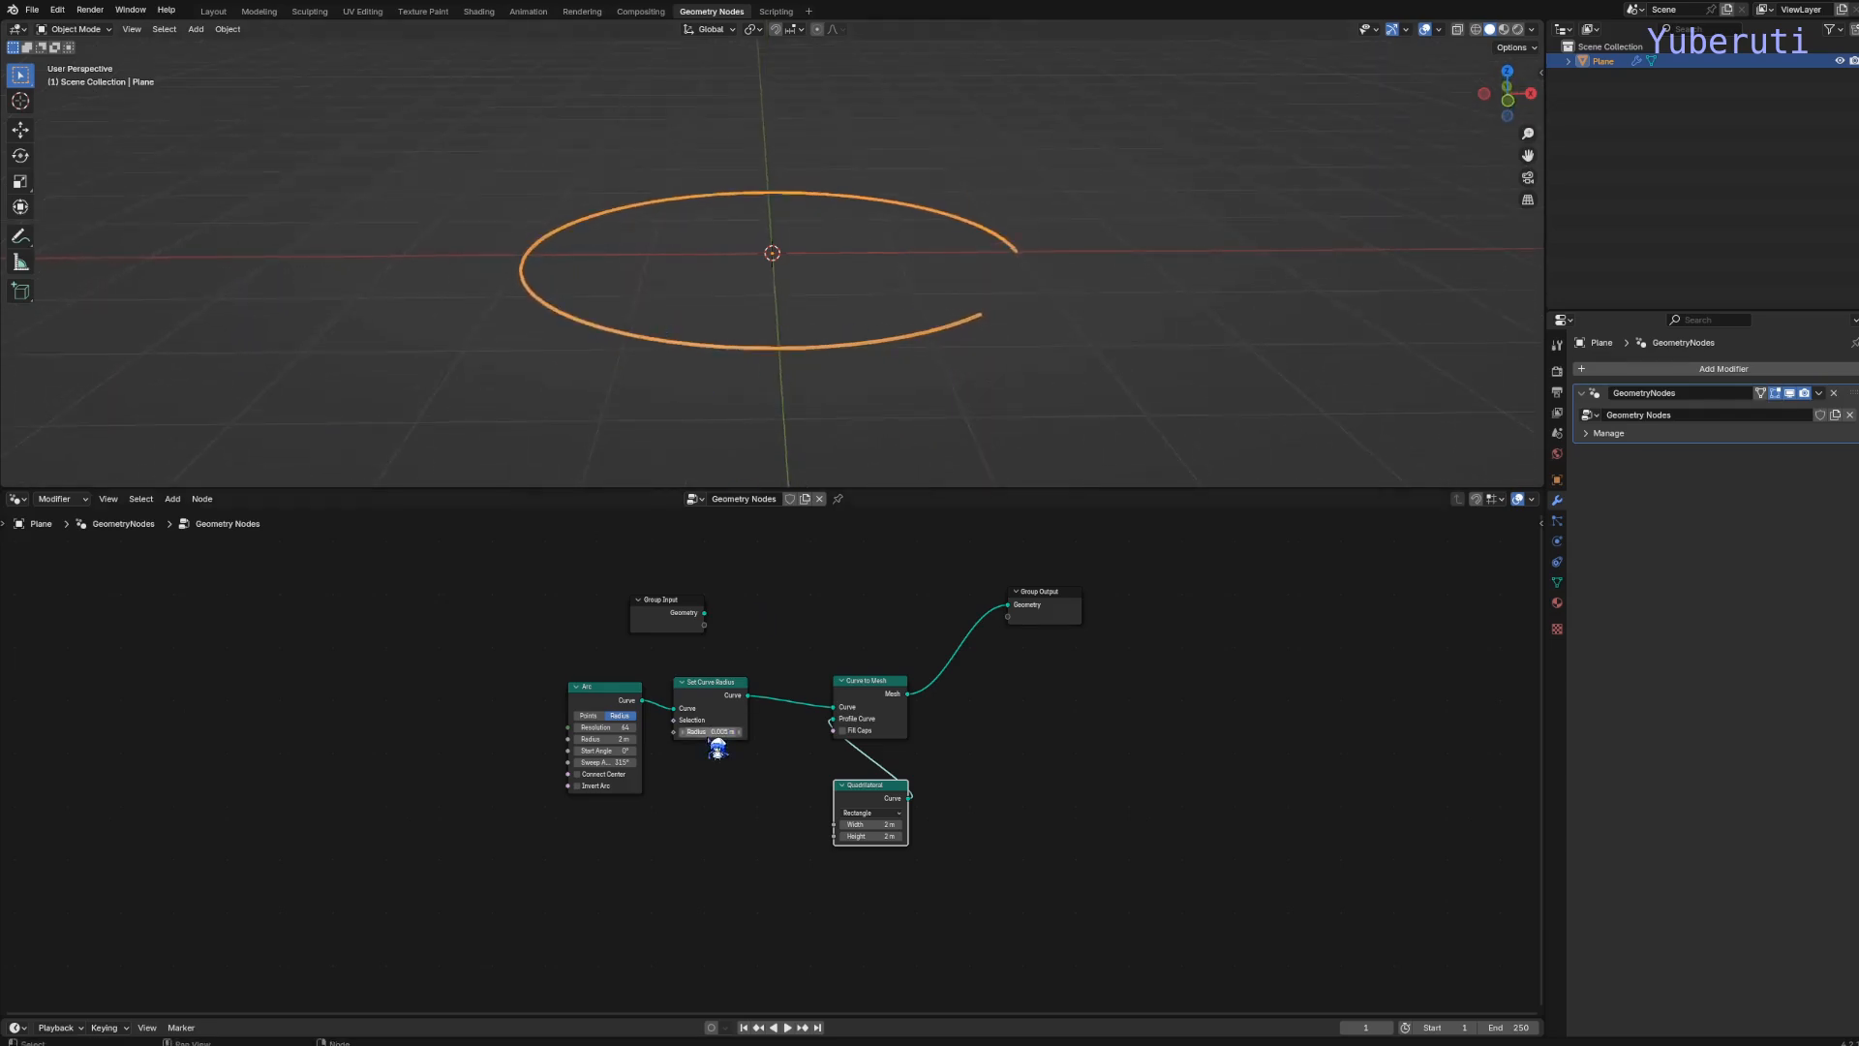
{"action": "left_click_drag", "start_coordinate": [707, 733], "coordinate": [752, 733]}
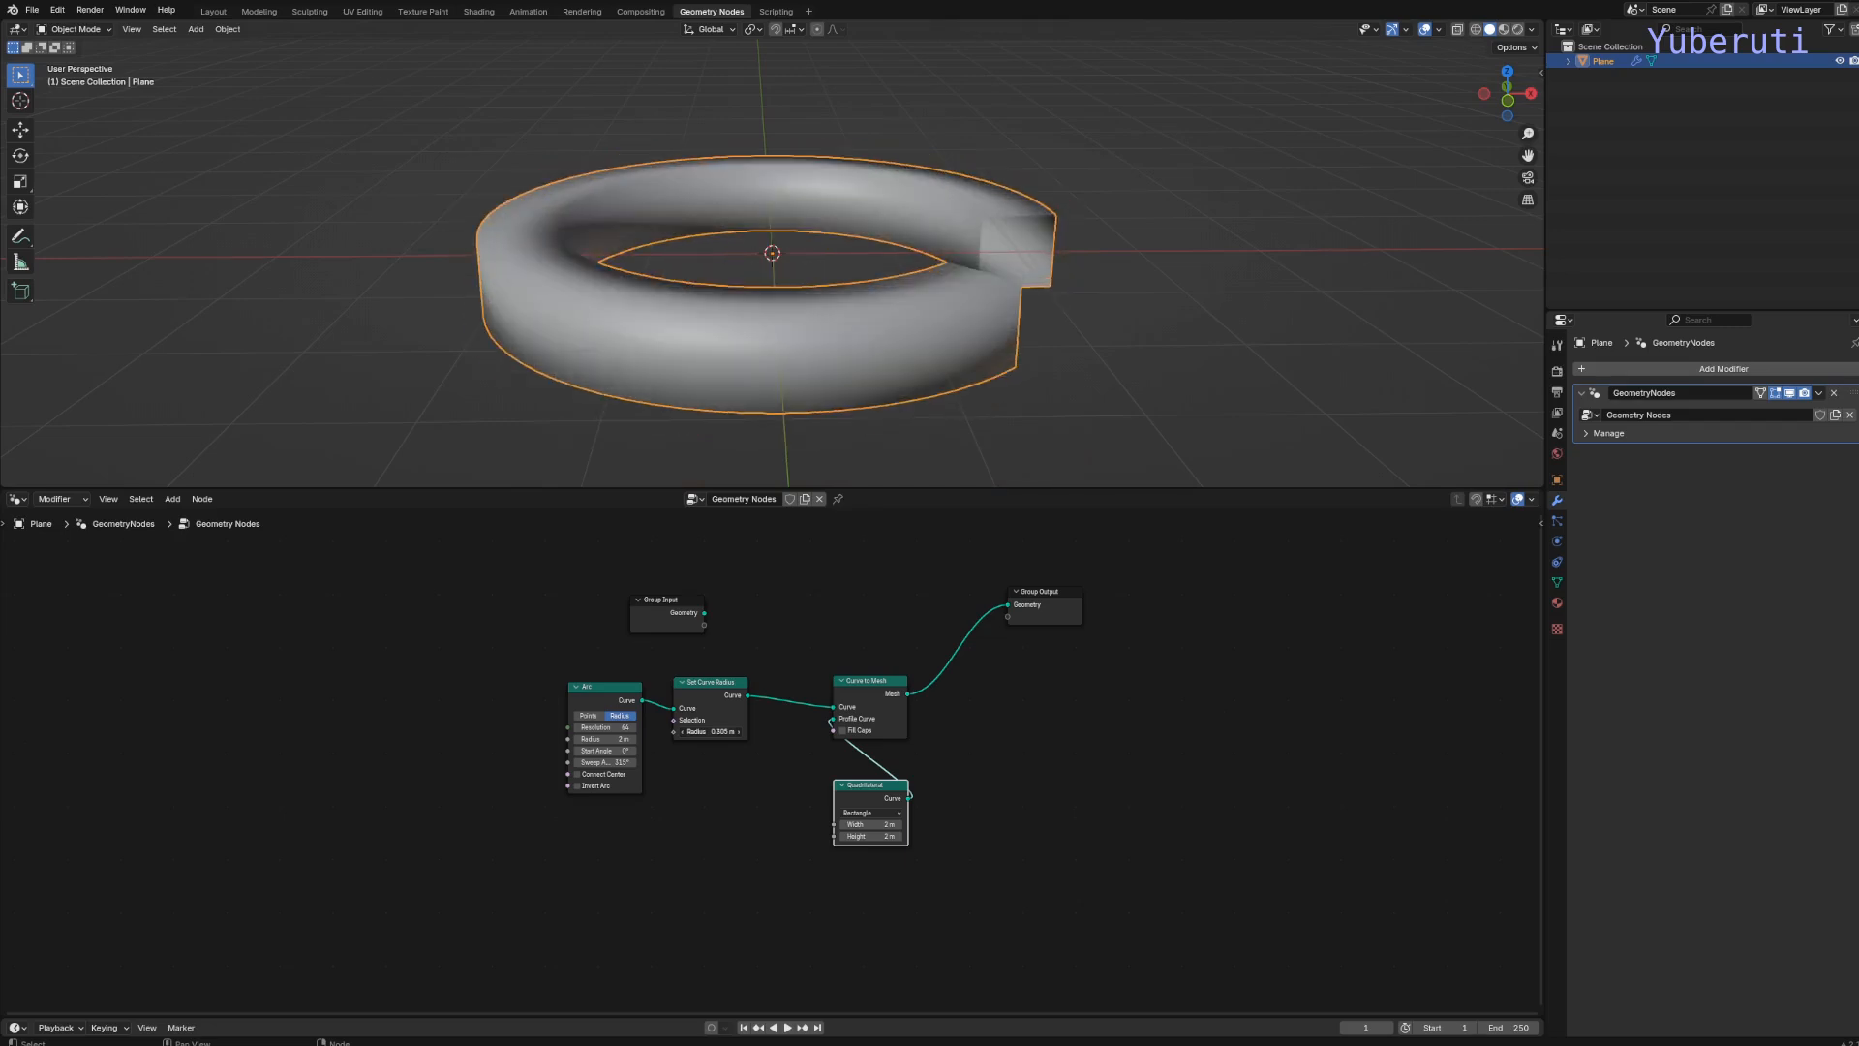
{"action": "middle_click_drag", "start_coordinate": [760, 285], "coordinate": [643, 282]}
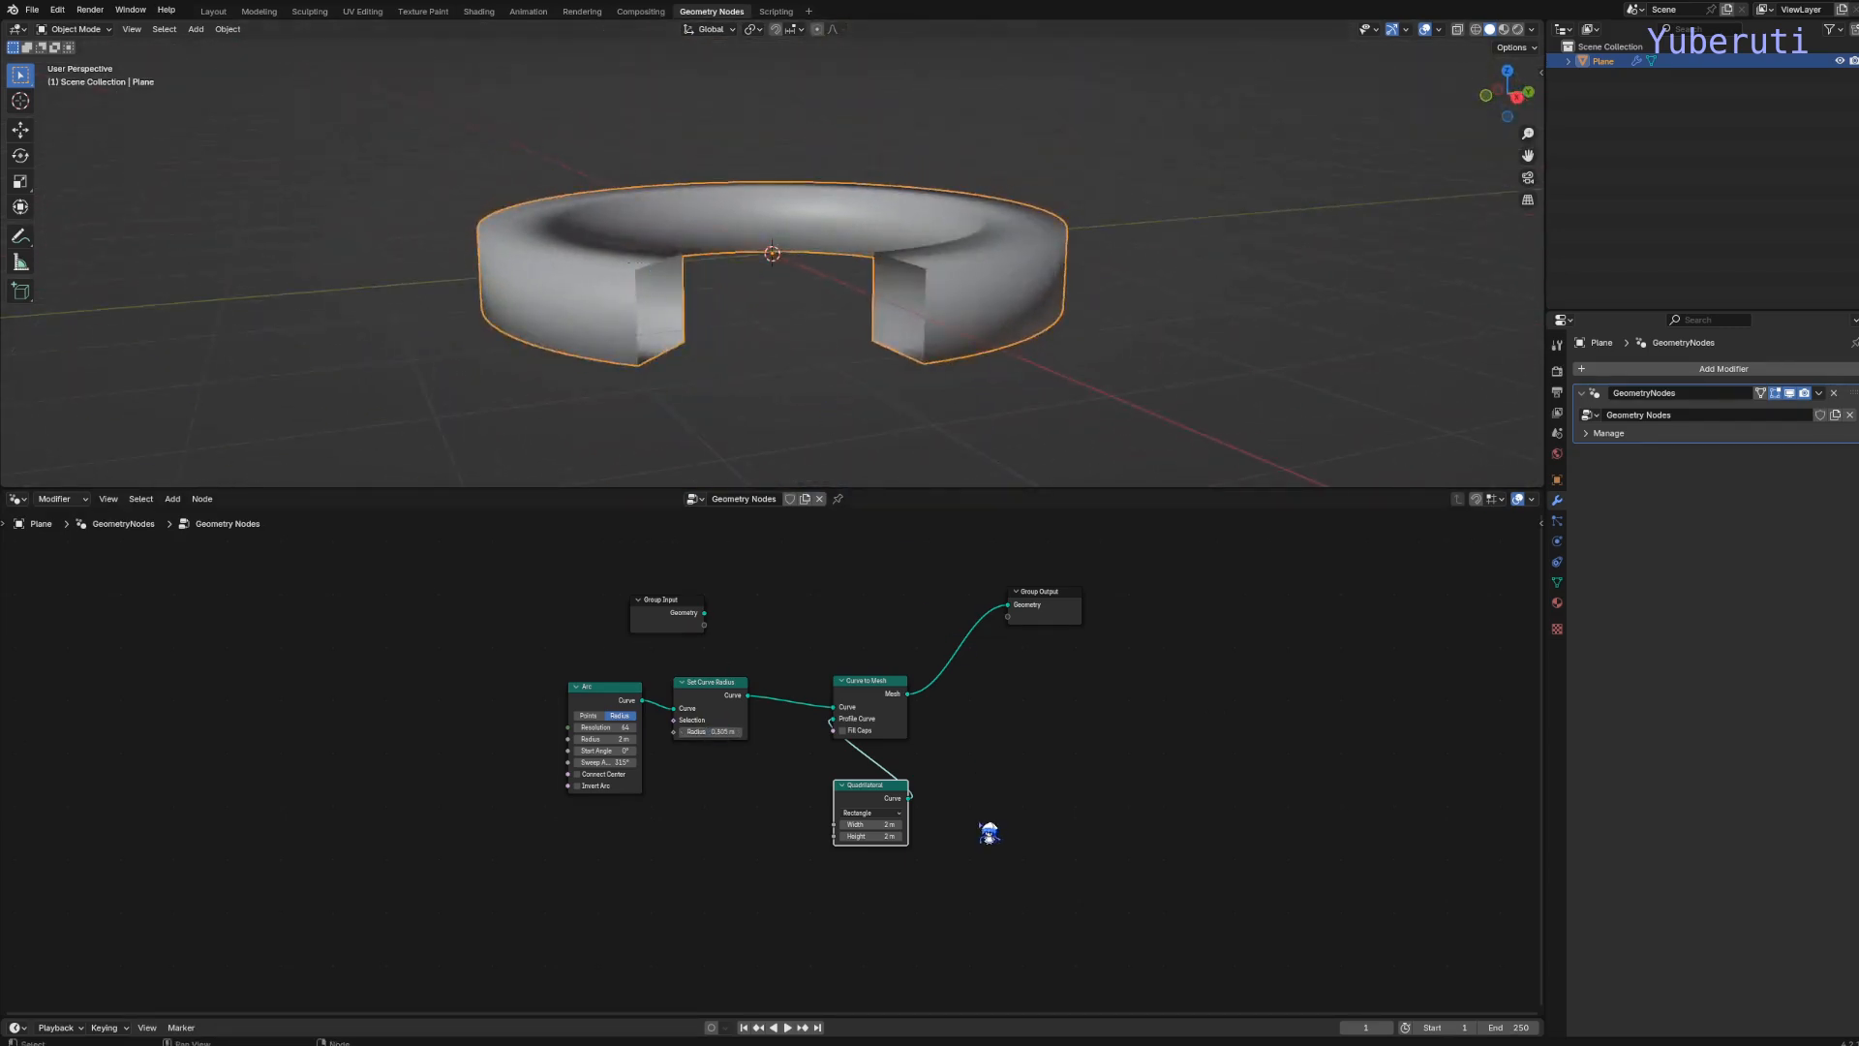
Enable Fill Caps on the Curve to Mesh node and set the curve radius to 0.105 m
{"action": "left_click", "coordinate": [843, 732]}
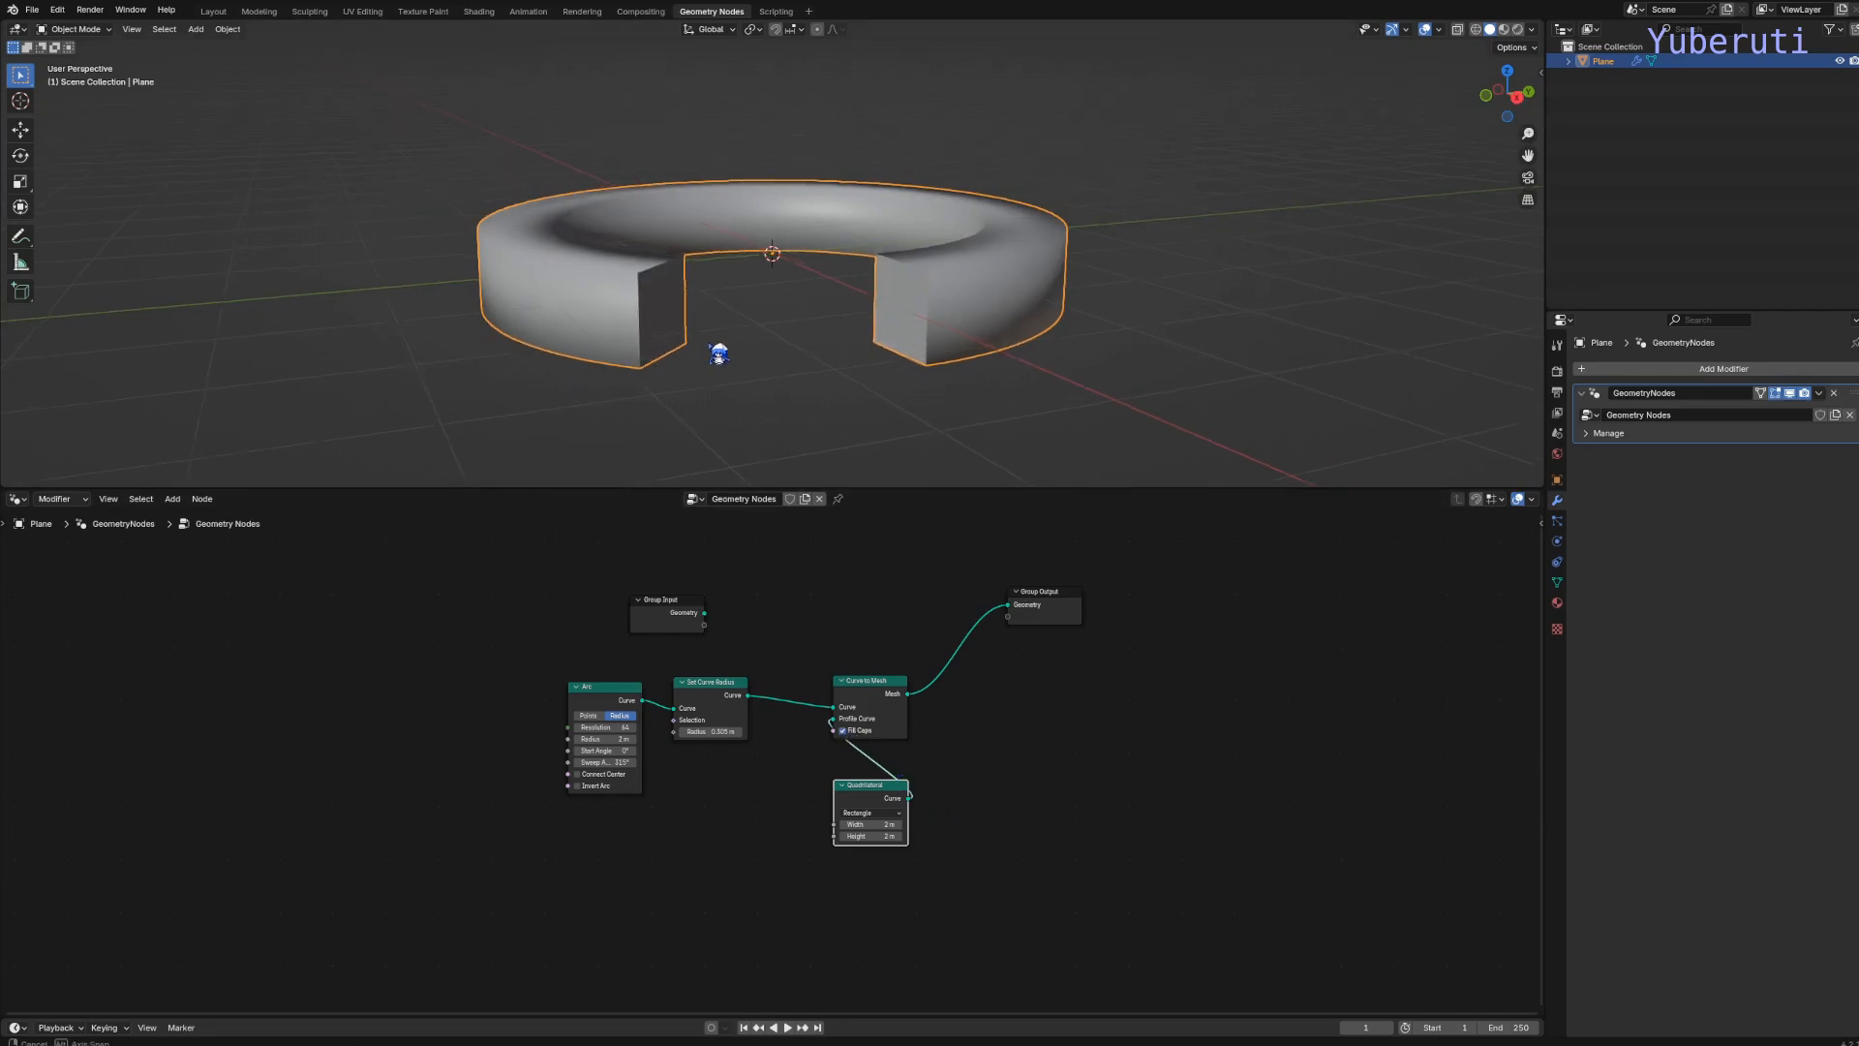
{"action": "middle_click_drag", "start_coordinate": [718, 353], "coordinate": [823, 383]}
{"action": "left_click_drag", "start_coordinate": [710, 732], "coordinate": [669, 731]}
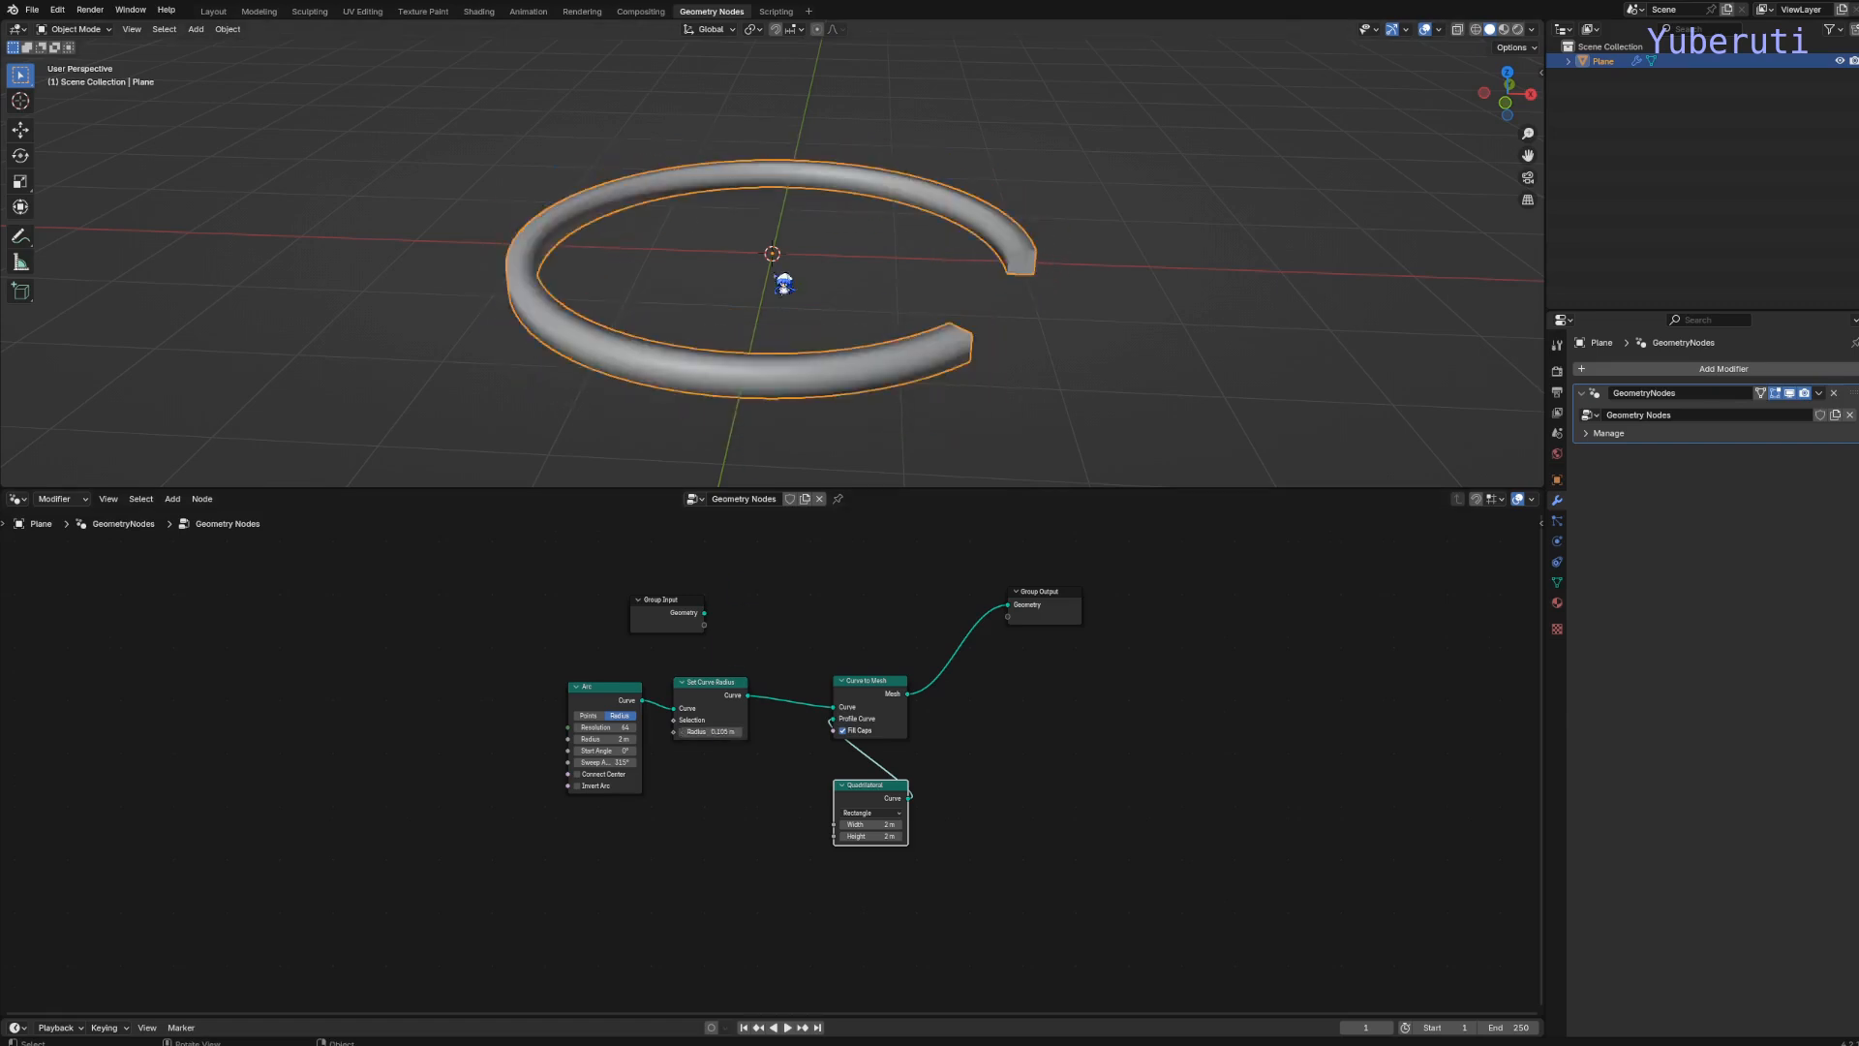
{"action": "mouse_move", "coordinate": [771, 282]}
{"action": "middle_mouse_down"}
{"action": "mouse_move", "coordinate": [772, 366]}
{"action": "mouse_move", "coordinate": [804, 385]}
{"action": "mouse_move", "coordinate": [784, 241]}
{"action": "mouse_move", "coordinate": [768, 291]}
{"action": "middle_mouse_up"}
{"action": "middle_click_drag", "start_coordinate": [788, 415], "coordinate": [832, 411]}
{"action": "middle_click_drag", "start_coordinate": [854, 323], "coordinate": [848, 325]}
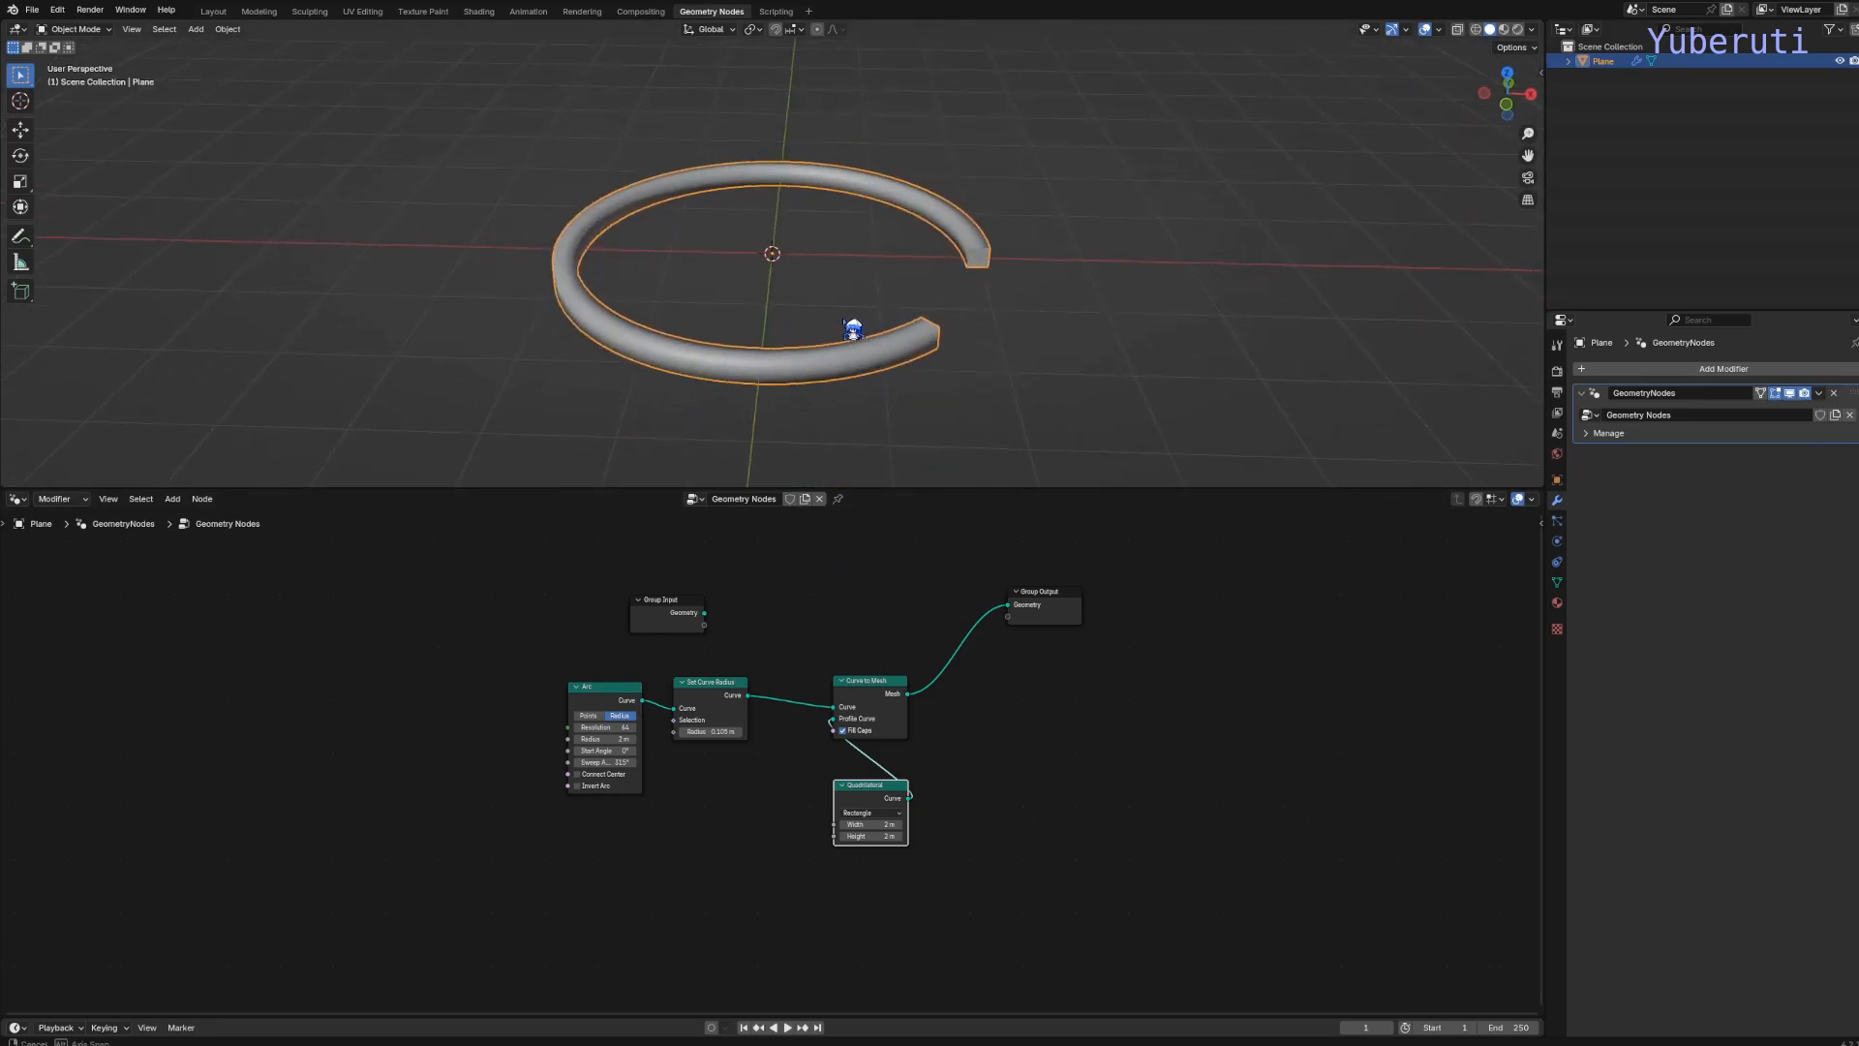
Flatten the Quadrilateral profile to a height of 0 m and set the Set Curve Radius value to 0.2 m
{"action": "left_click_drag", "start_coordinate": [878, 835], "coordinate": [852, 835]}
{"action": "middle_click_drag", "start_coordinate": [894, 218], "coordinate": [851, 232]}
{"action": "scroll", "coordinate": [882, 358], "scroll_direction": "up", "scroll_amount": 3}
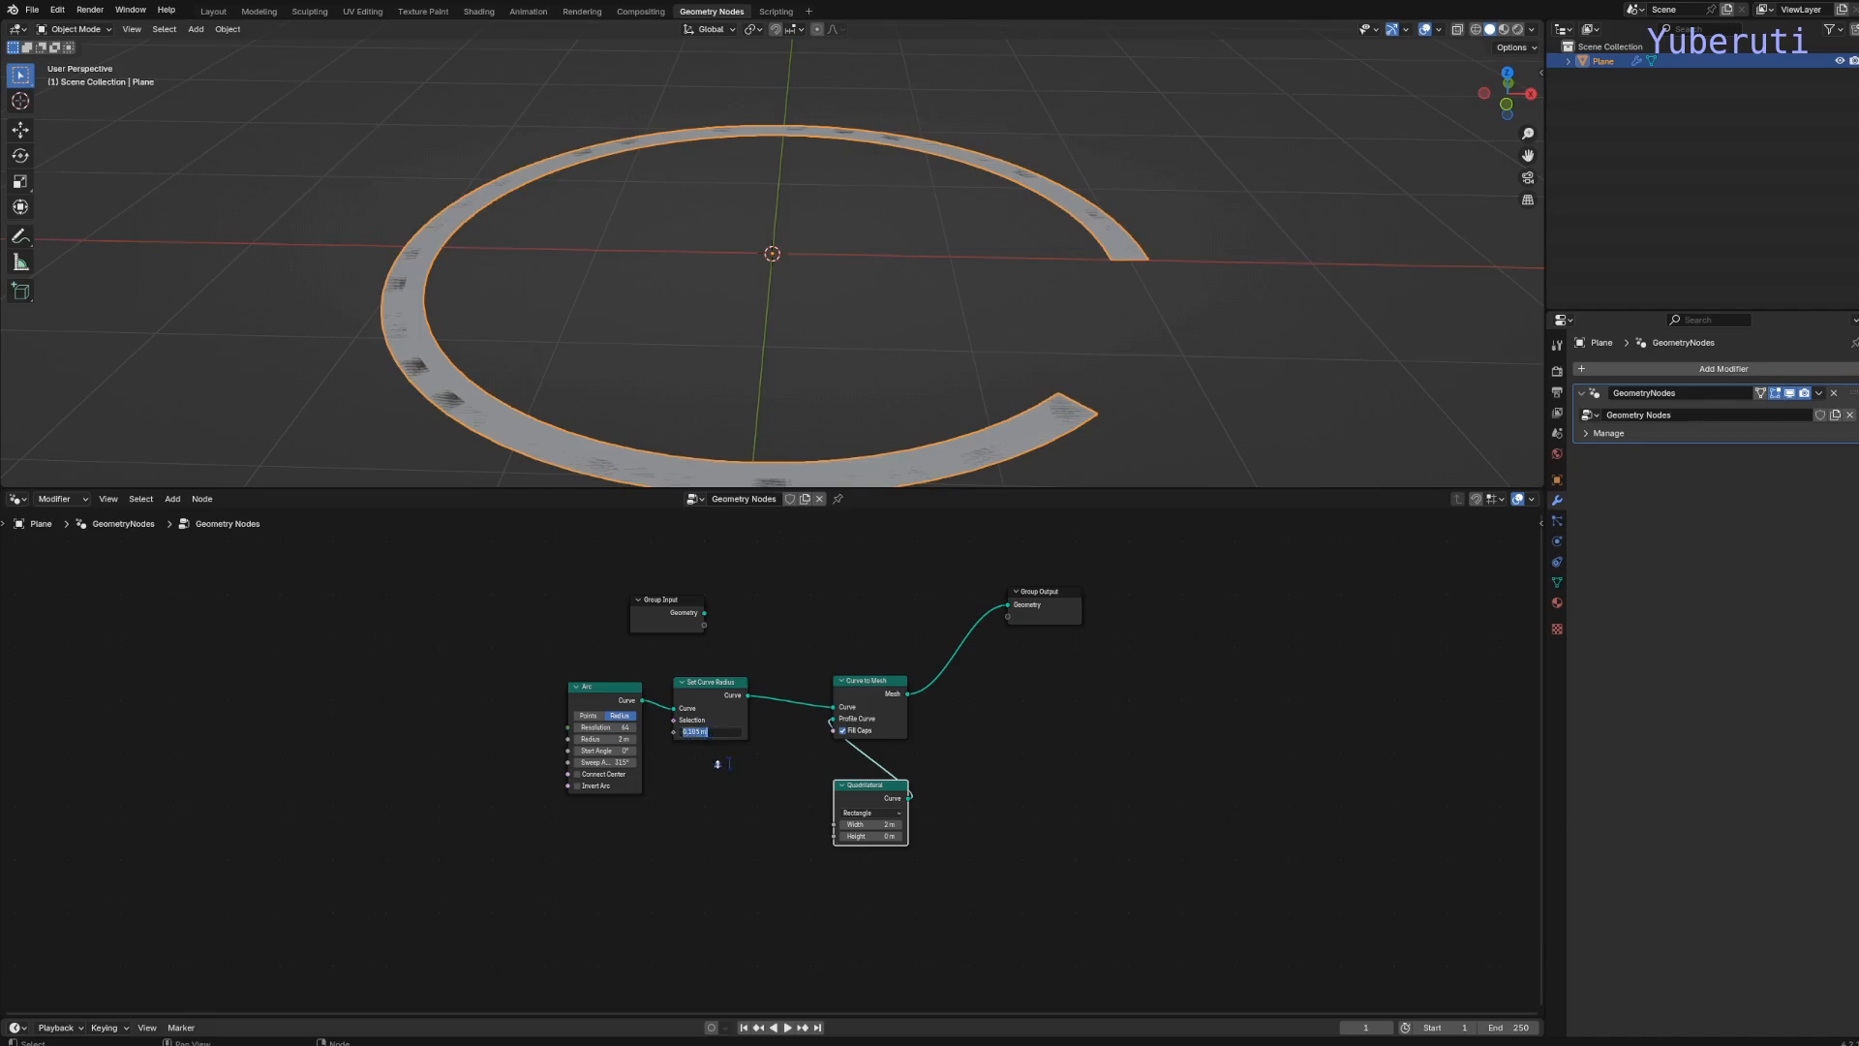
{"action": "key", "text": "Return"}
{"action": "key", "text": "Return"}
{"action": "scroll", "coordinate": [889, 281], "scroll_direction": "down", "scroll_amount": 3}
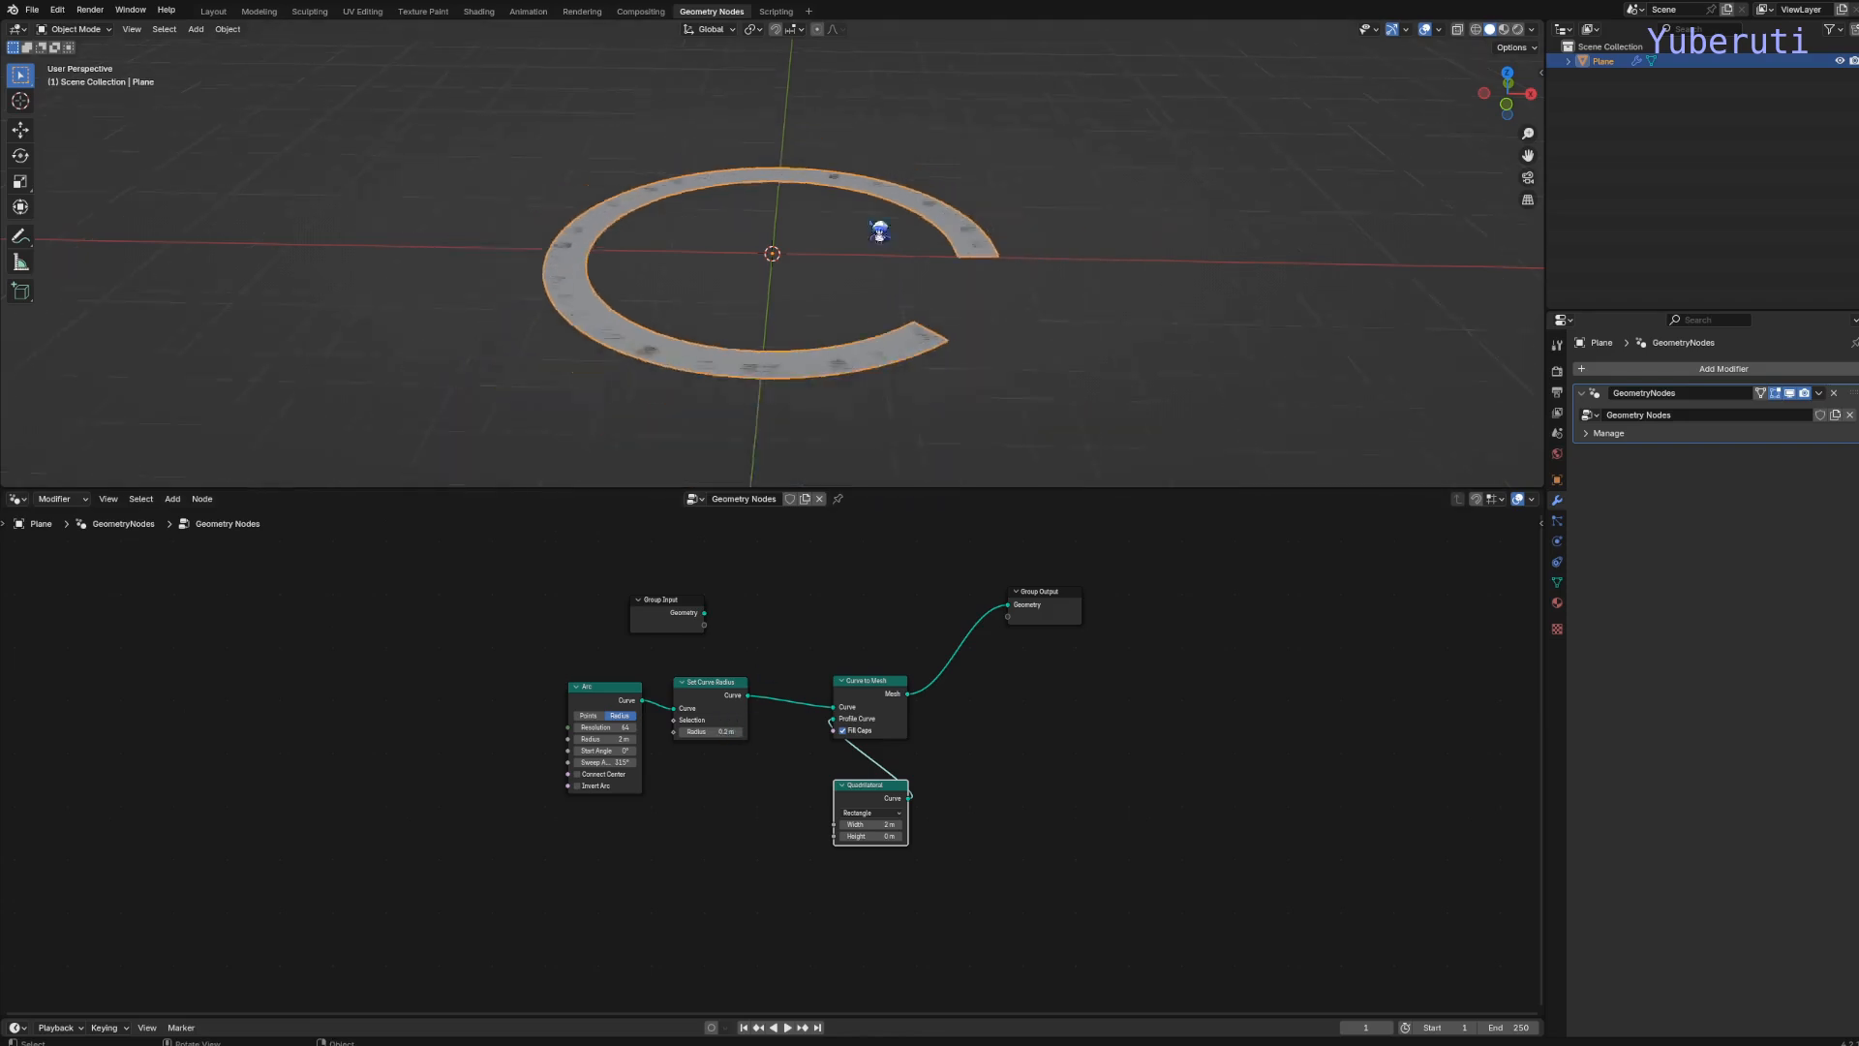
{"action": "middle_click_drag", "start_coordinate": [879, 233], "coordinate": [873, 298]}
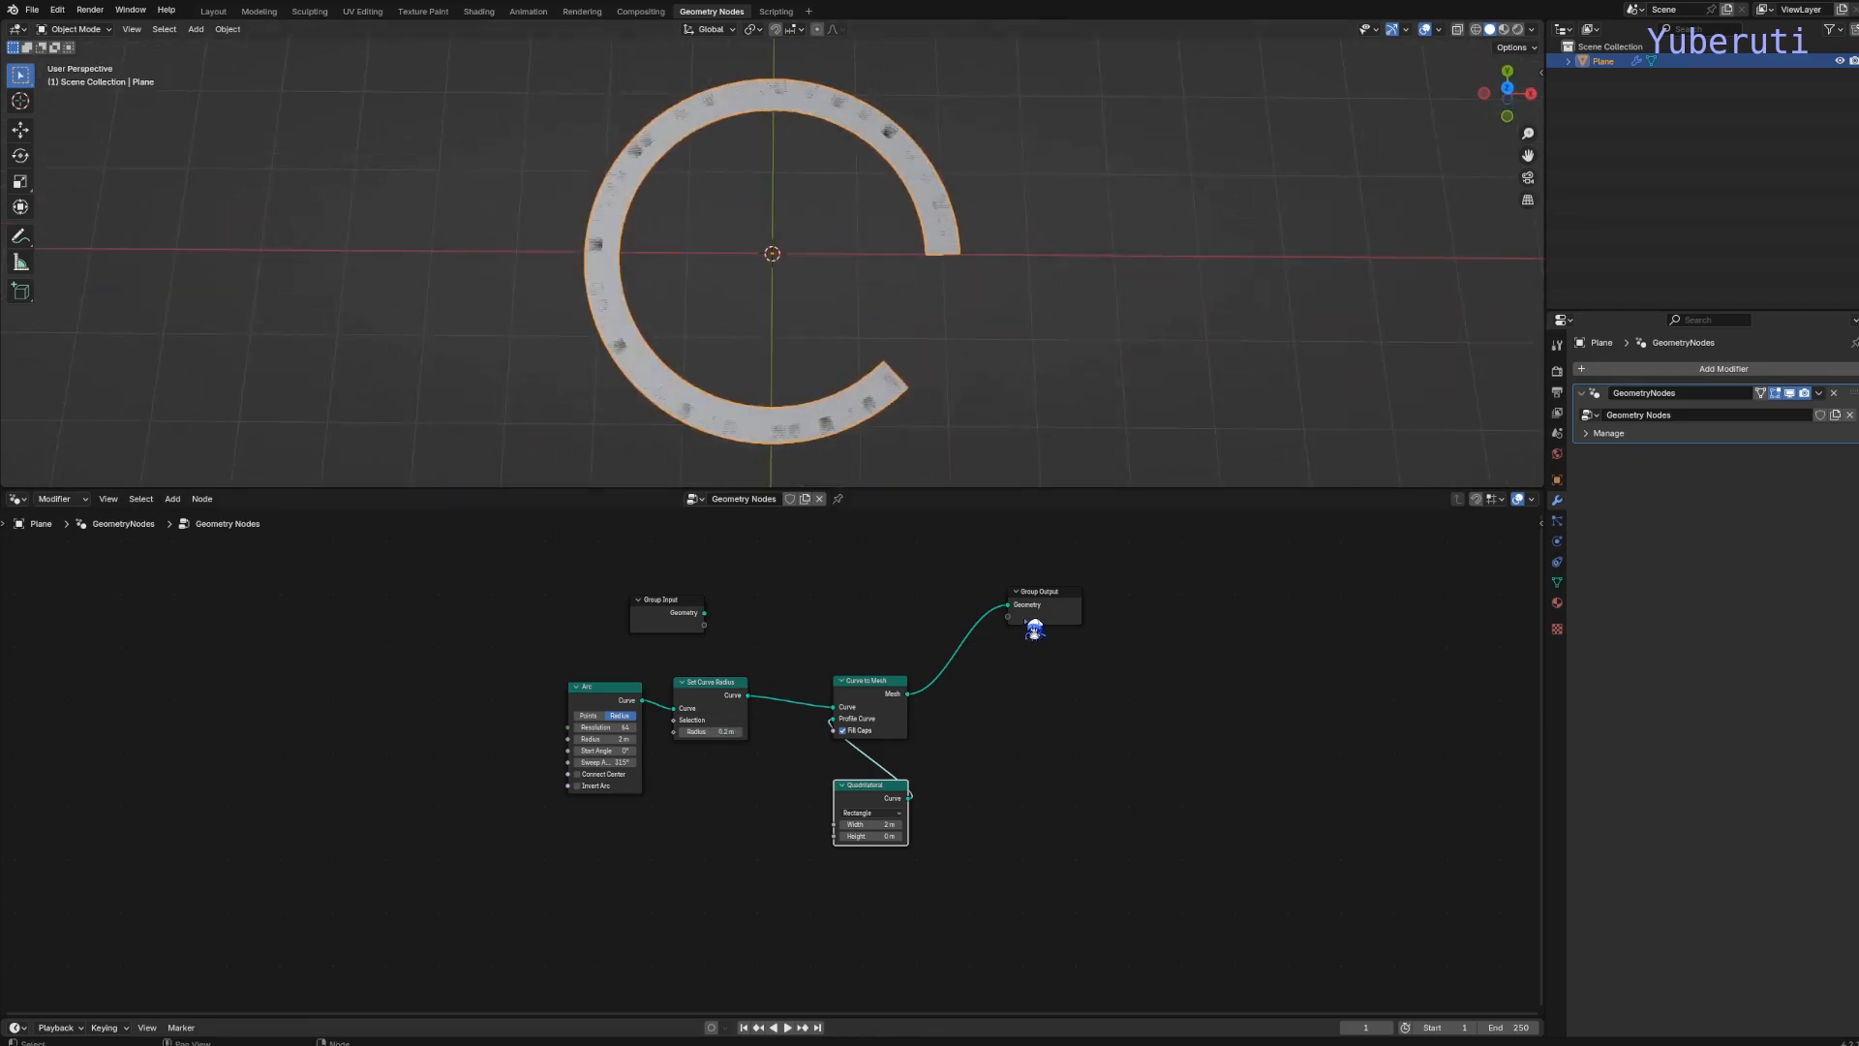
Move the Arc and Set Curve Radius nodes away from Curve to Mesh, and widen the gap between the two
{"action": "left_click", "coordinate": [614, 689]}
{"action": "left_click", "coordinate": [723, 704], "text": "shift"}
{"action": "left_click_drag", "start_coordinate": [724, 704], "coordinate": [624, 704]}
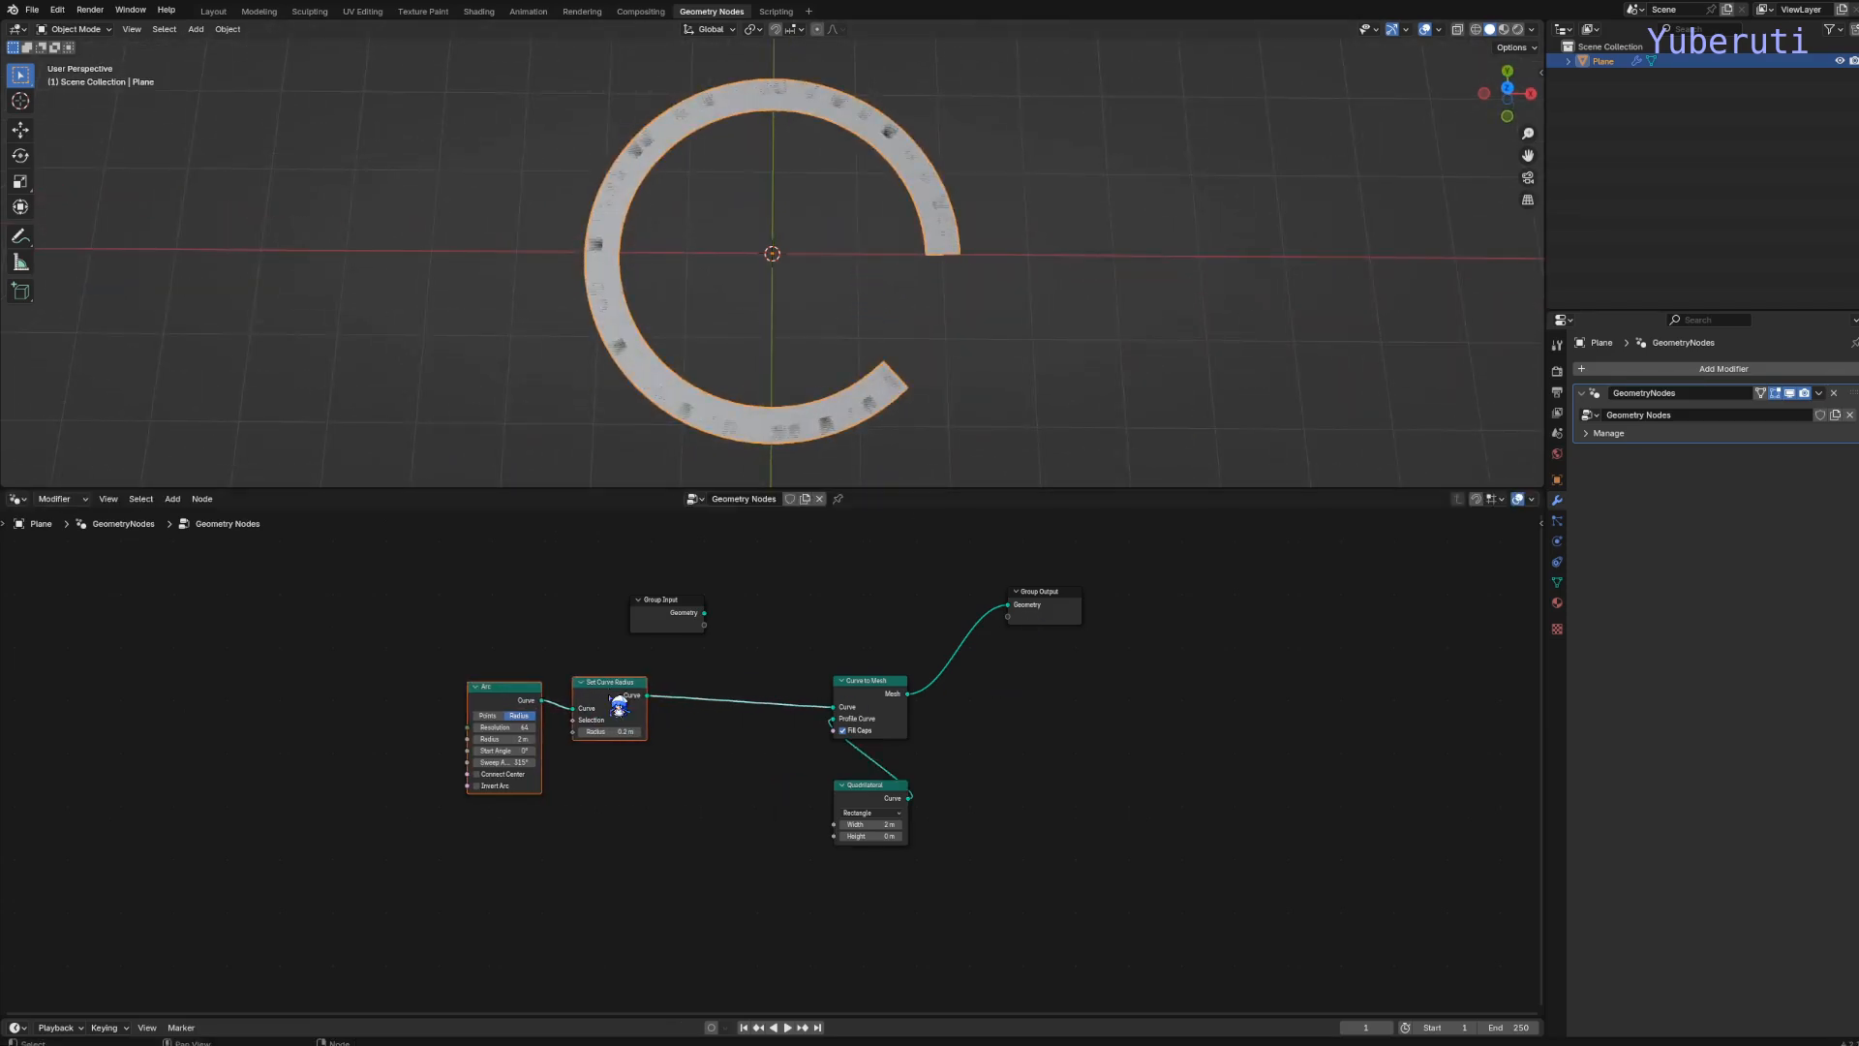
{"action": "scroll", "coordinate": [623, 704], "scroll_direction": "up", "scroll_amount": 1}
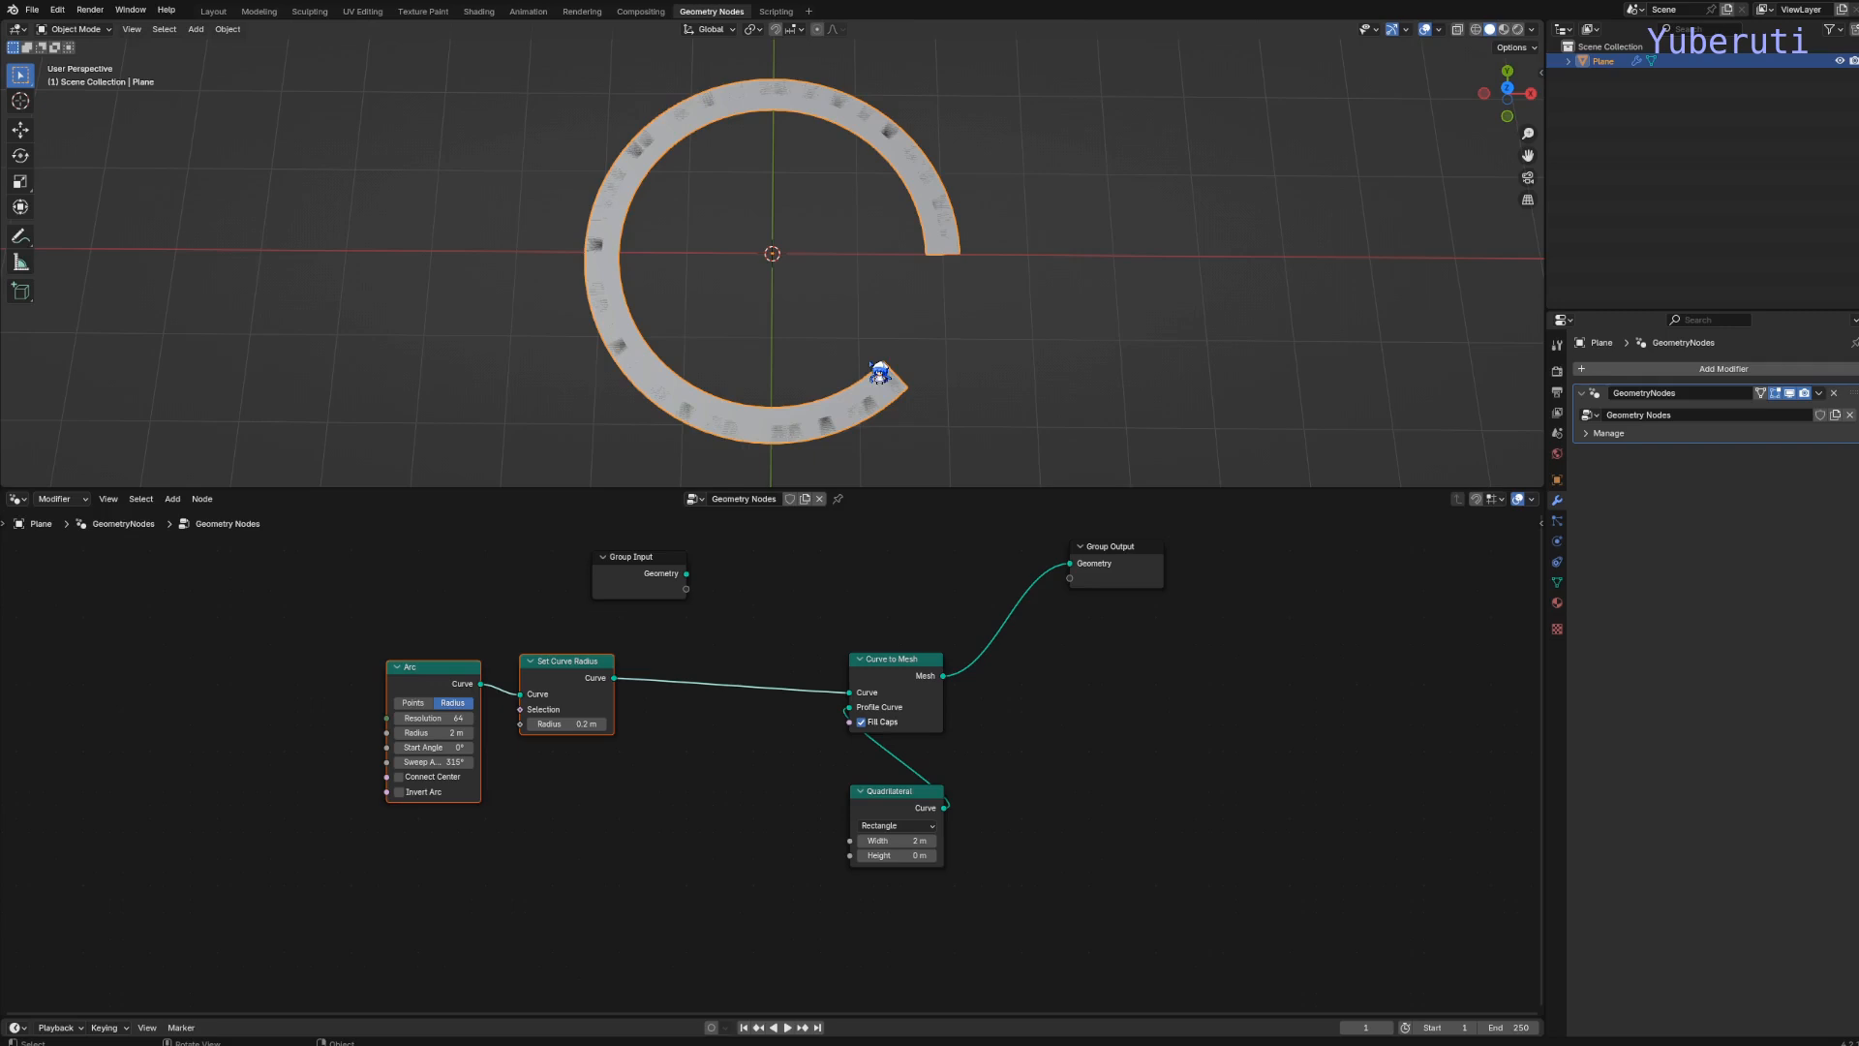
{"action": "left_click_drag", "start_coordinate": [568, 668], "coordinate": [650, 672]}
Add a Spline Parameter node below Arc and connect its Factor output to the Radius input of Set Curve Radius
{"action": "key", "text": "shift+a"}
{"action": "mouse_move", "coordinate": [600, 822]}
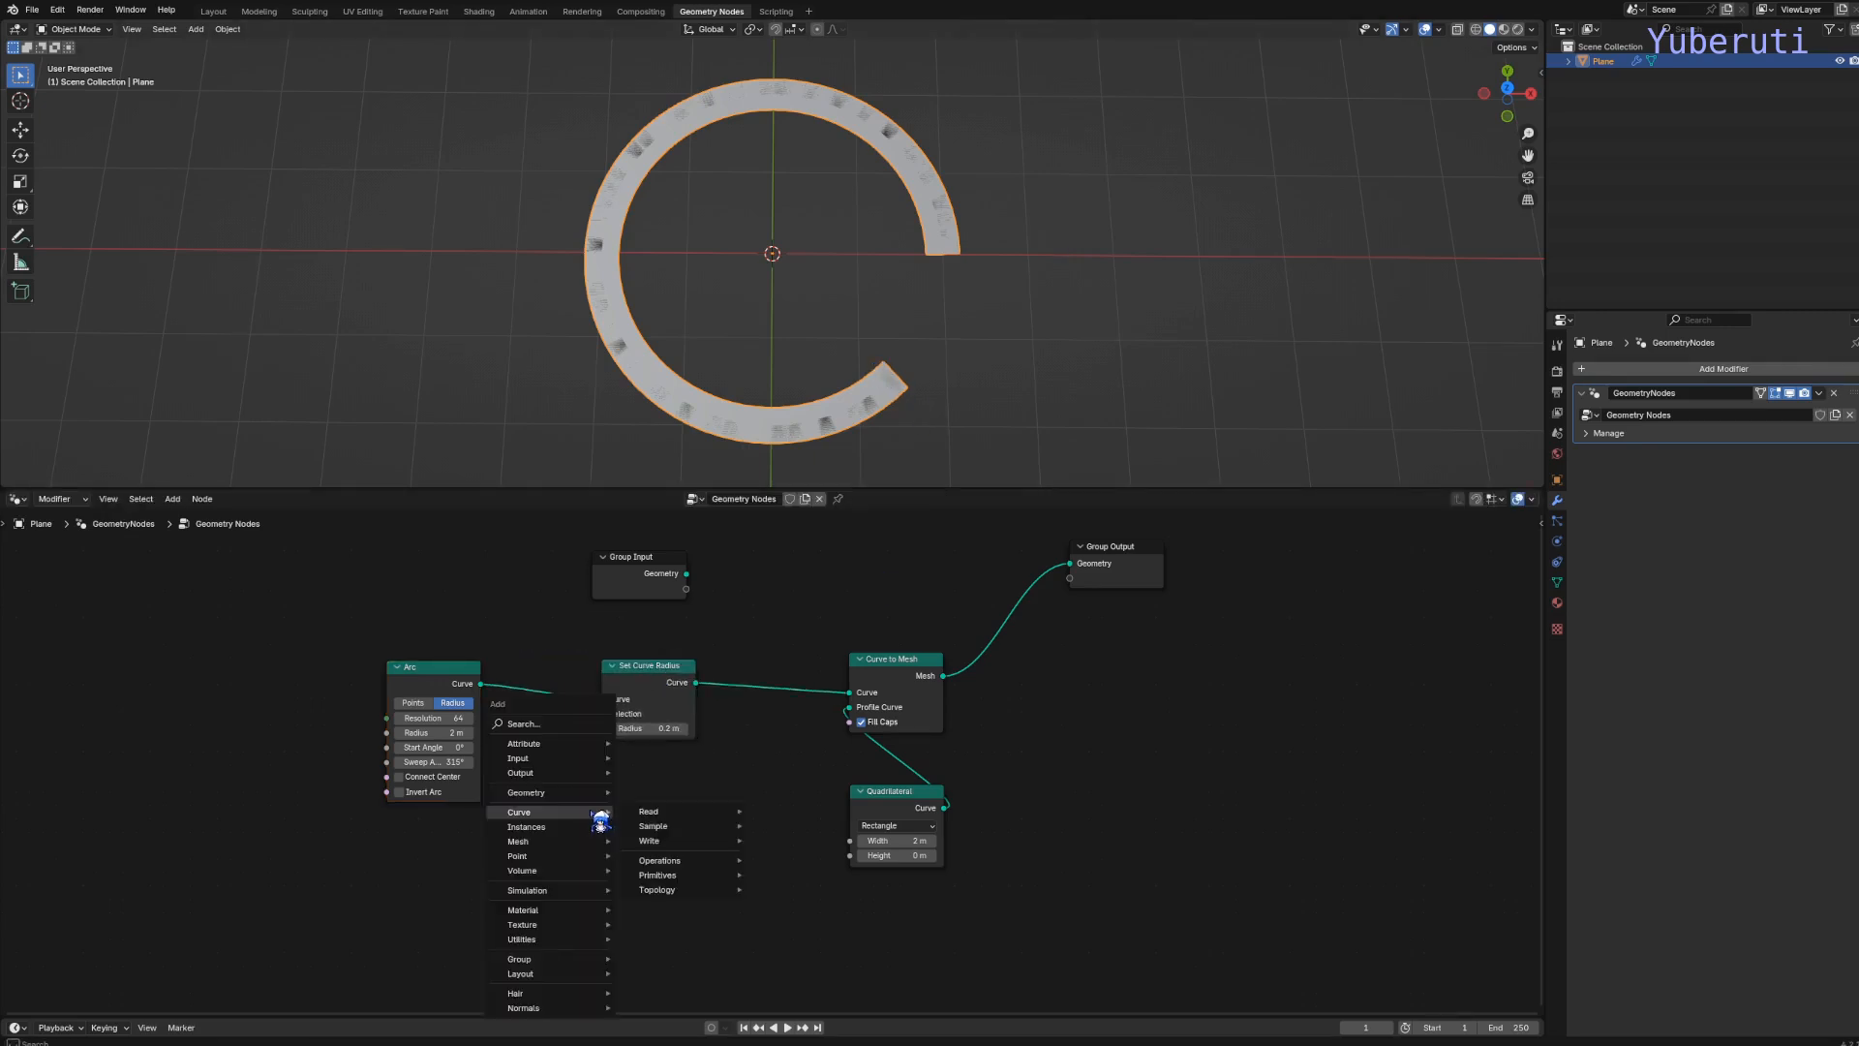
{"action": "mouse_move", "coordinate": [678, 811]}
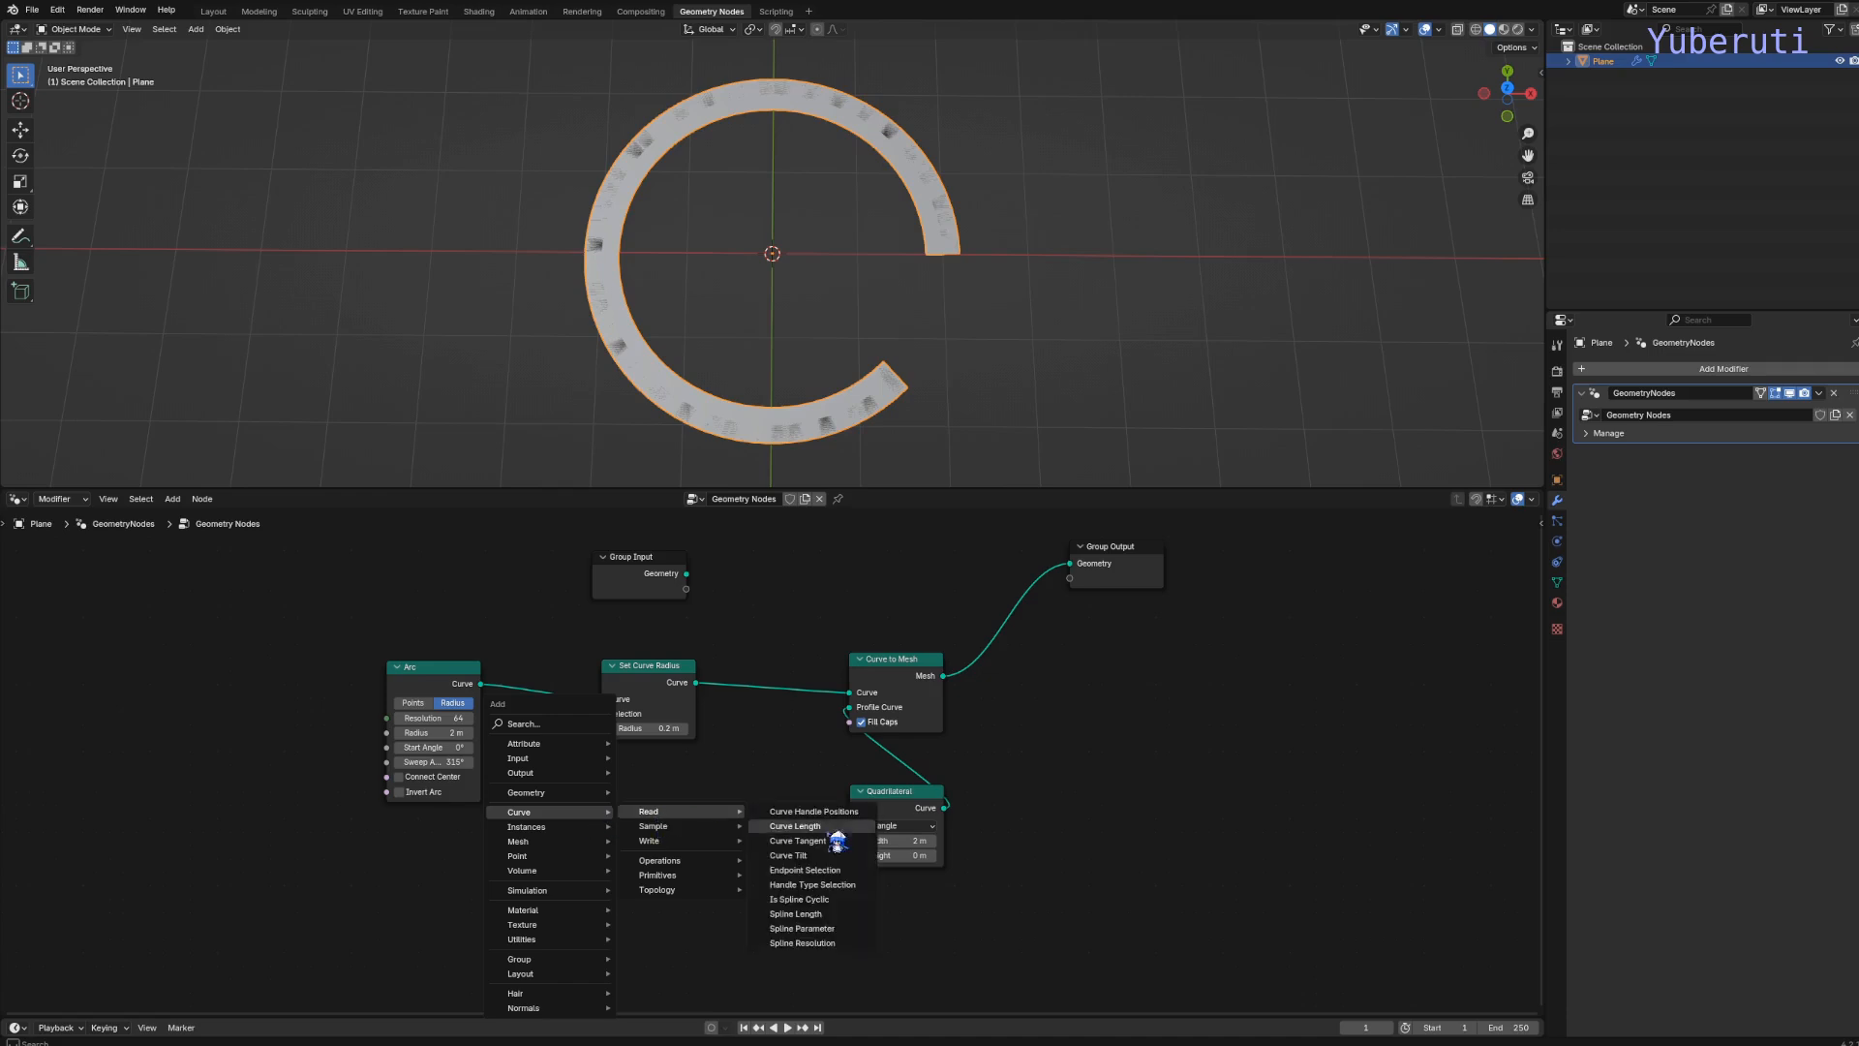
{"action": "left_click", "coordinate": [823, 928]}
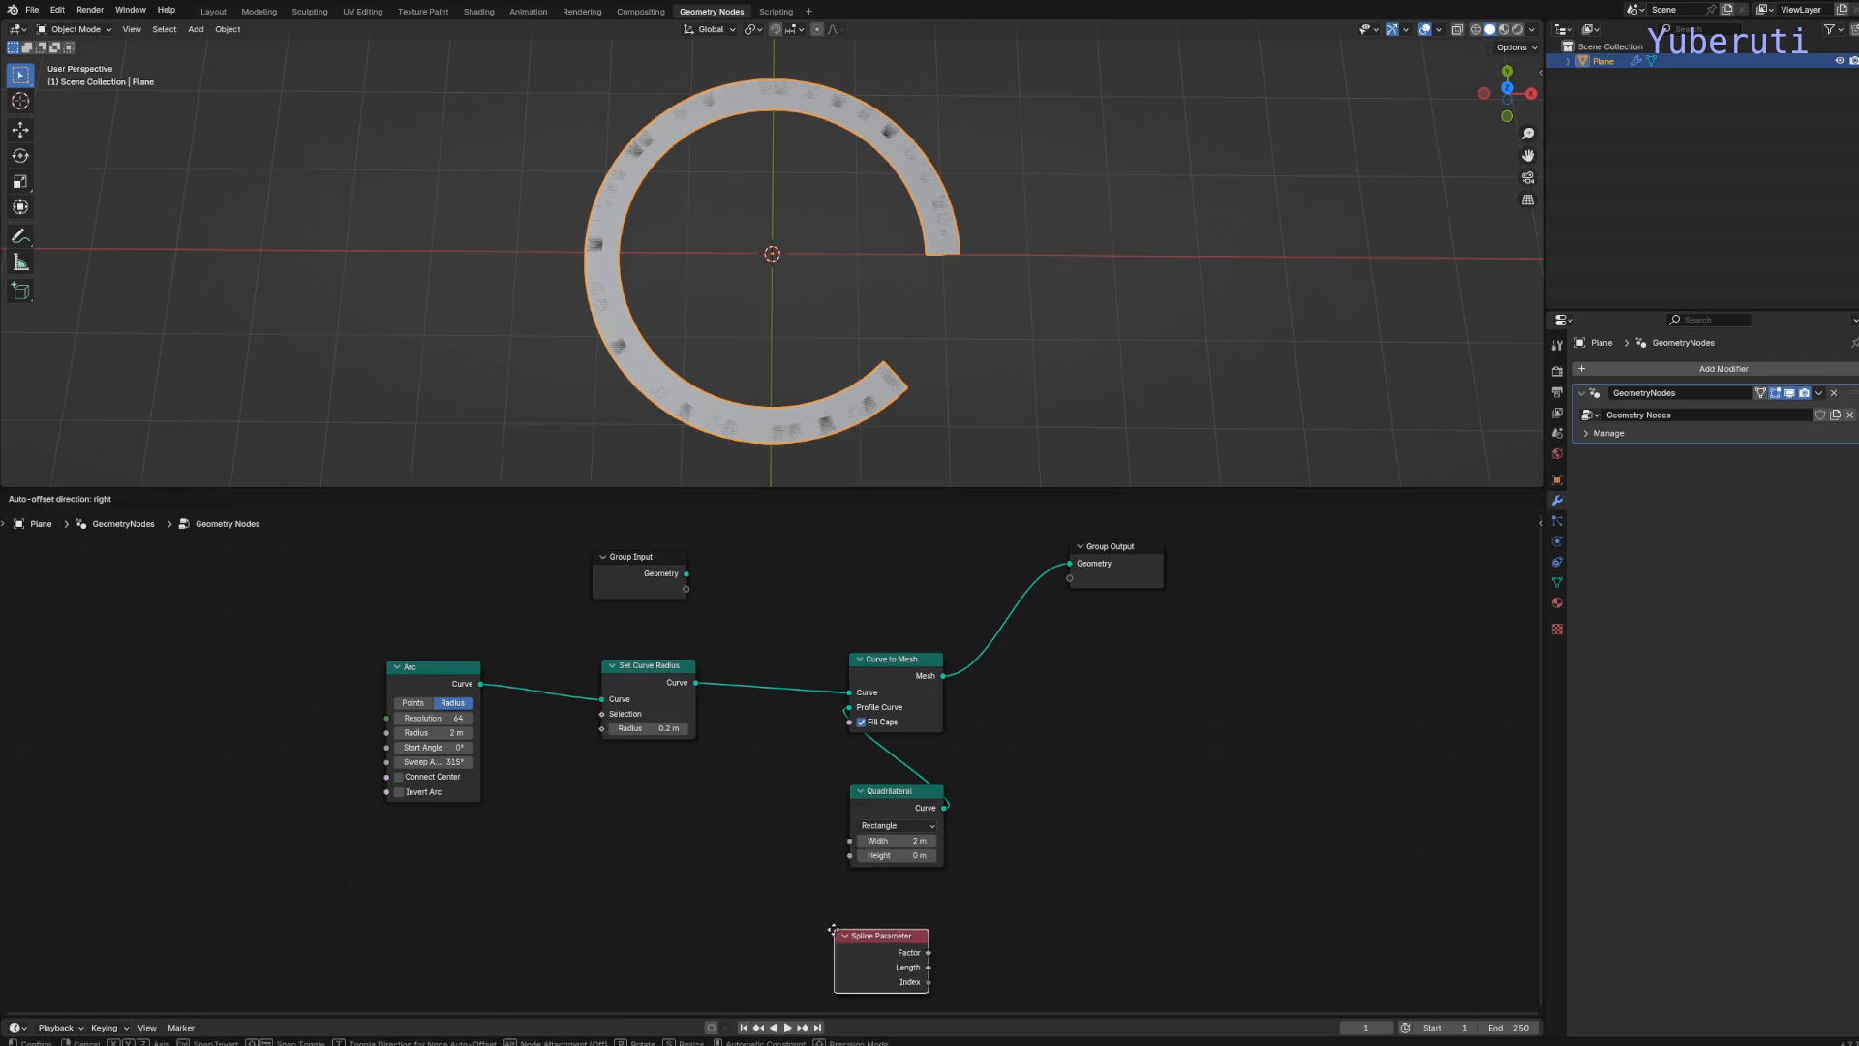
{"action": "left_click", "coordinate": [394, 854]}
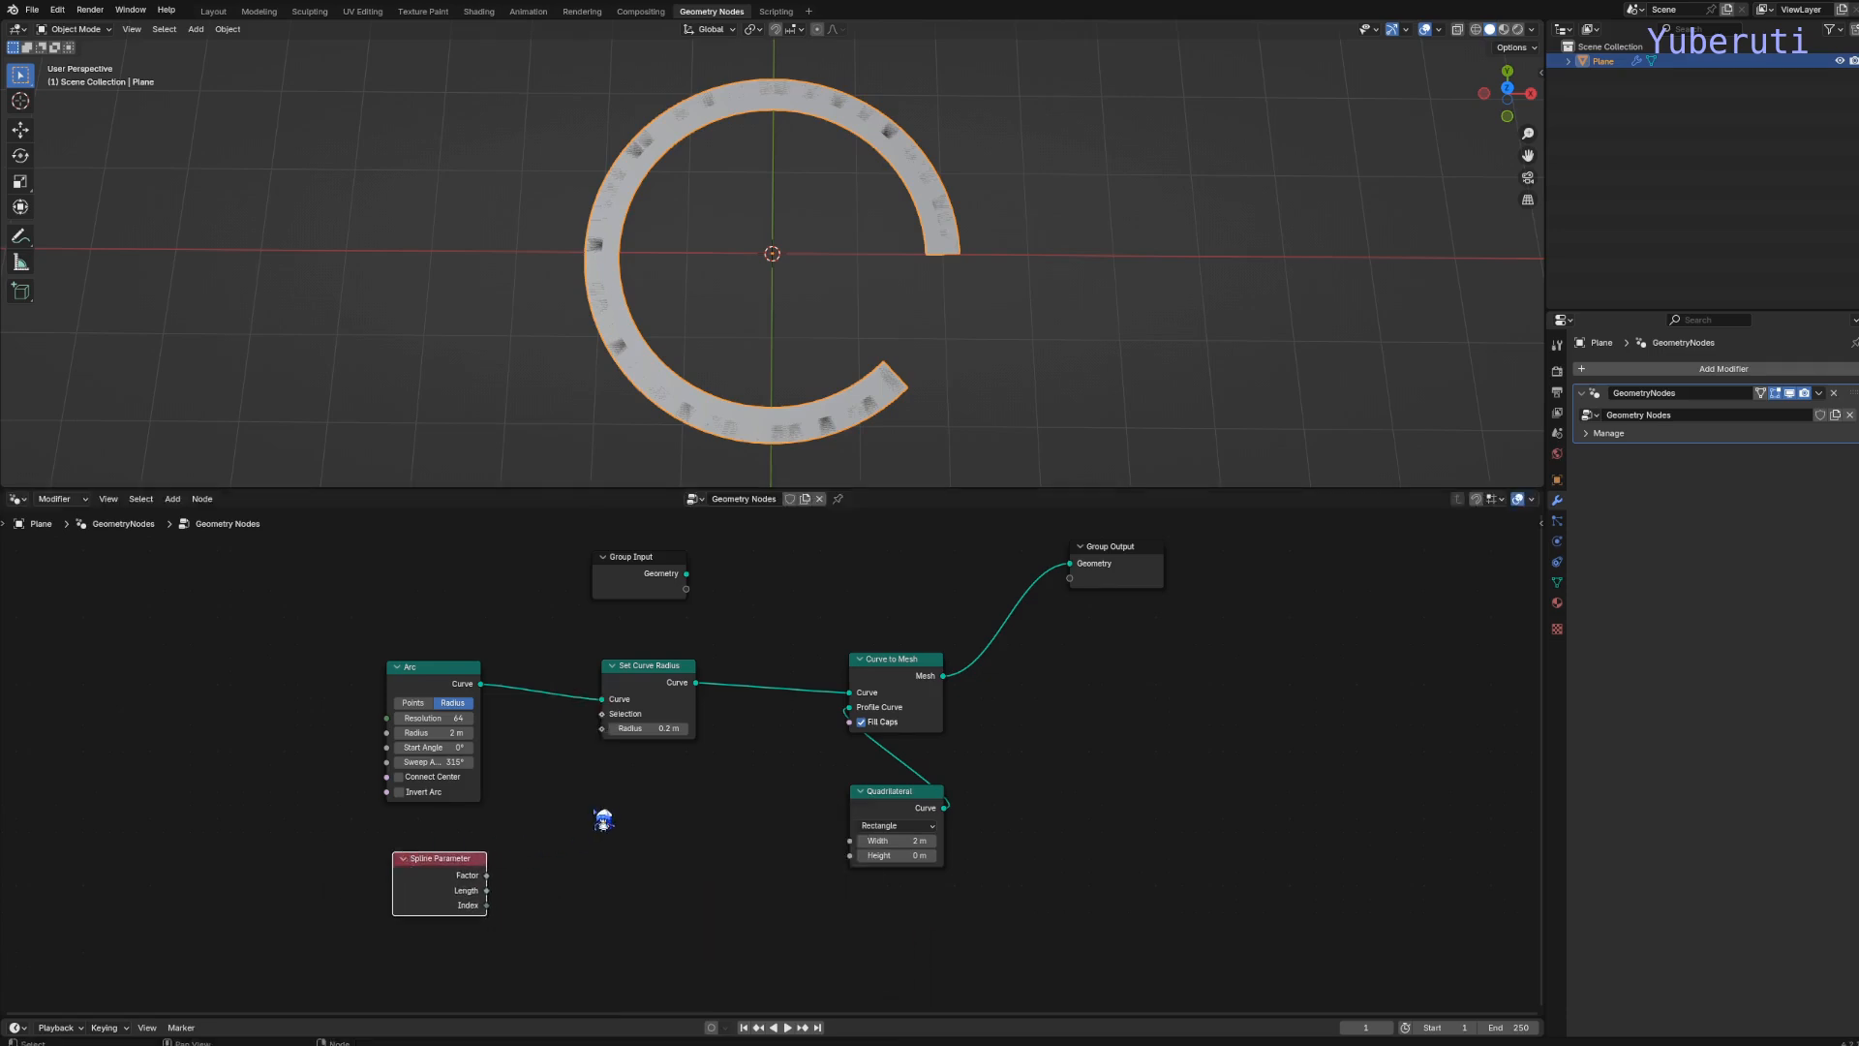
{"action": "middle_click_drag", "start_coordinate": [603, 819], "coordinate": [836, 731]}
{"action": "middle_click_drag", "start_coordinate": [736, 803], "coordinate": [683, 857]}
{"action": "scroll", "coordinate": [683, 858], "scroll_direction": "up", "scroll_amount": 1}
{"action": "left_click_drag", "start_coordinate": [661, 857], "coordinate": [792, 721]}
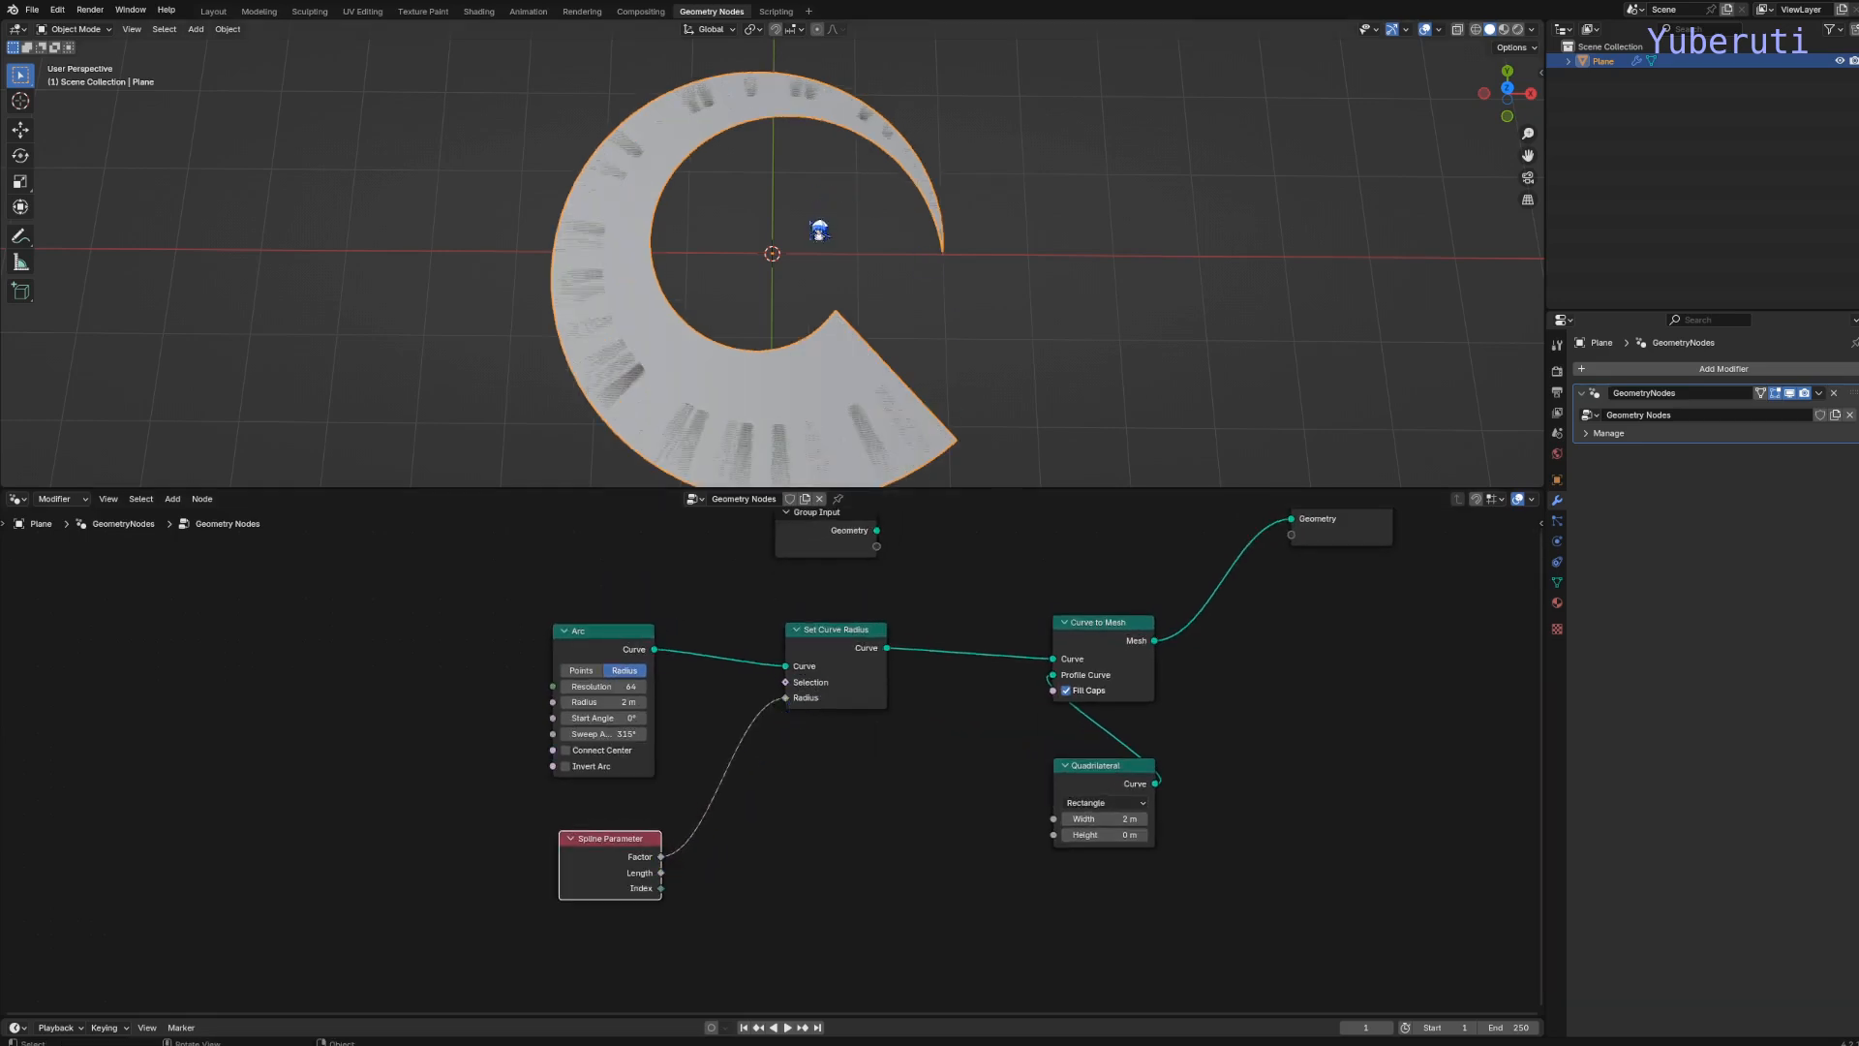
{"action": "scroll", "coordinate": [818, 295], "scroll_direction": "down", "scroll_amount": 3}
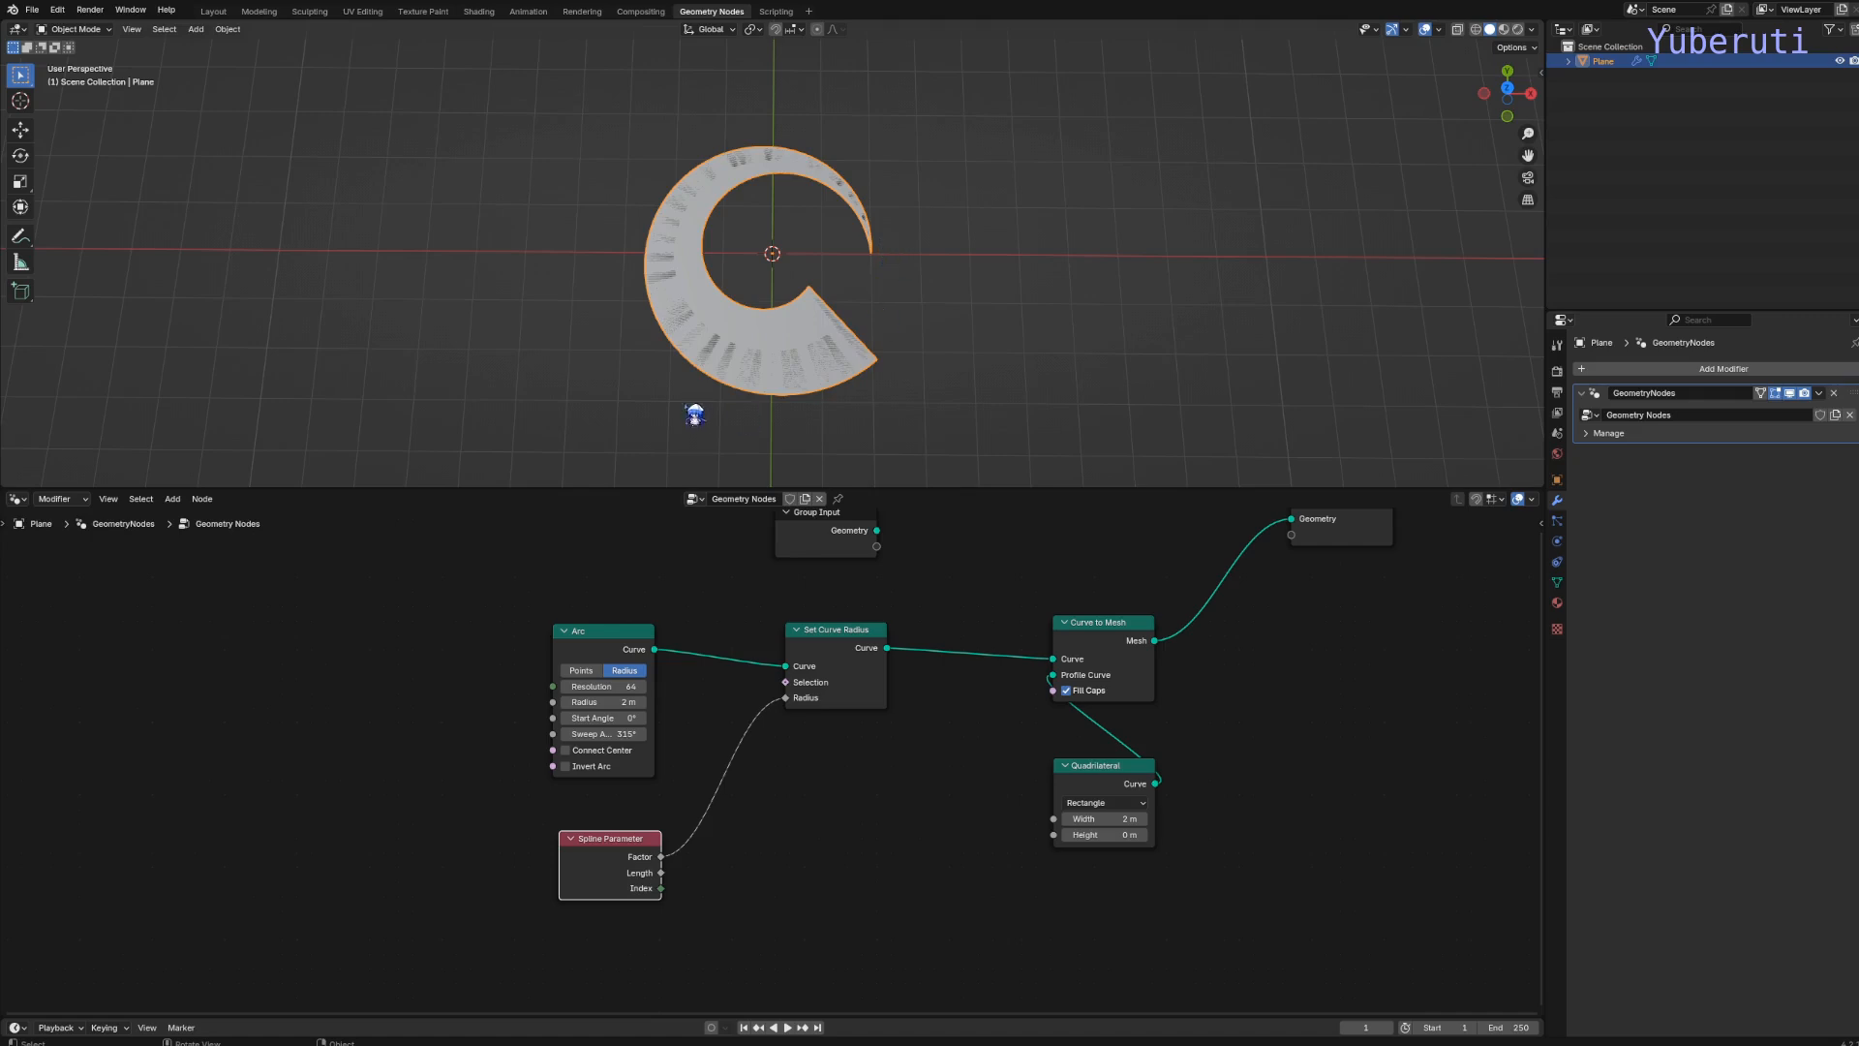
Make room before Set Curve Radius and insert a Float Curve node on the link from Spline Parameter to Radius
{"action": "left_click_drag", "start_coordinate": [623, 858], "coordinate": [611, 857]}
{"action": "left_click_drag", "start_coordinate": [857, 665], "coordinate": [974, 665]}
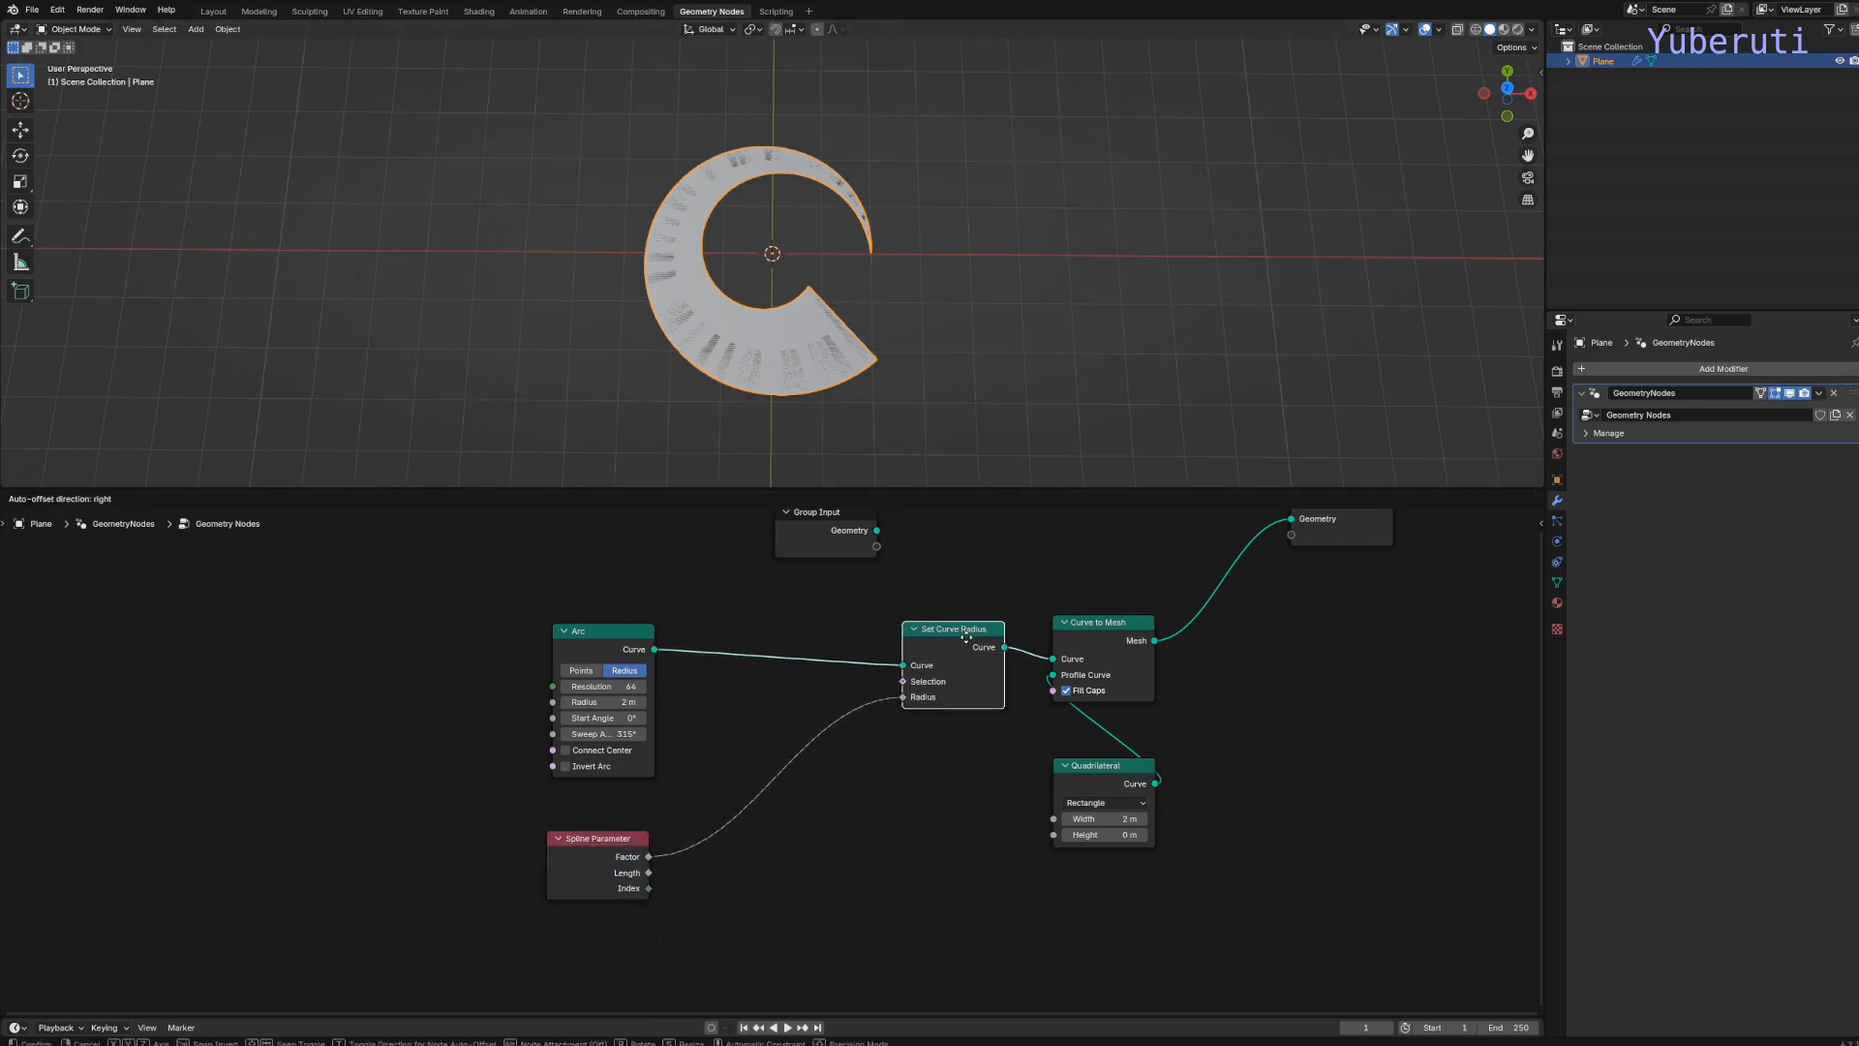
{"action": "key", "text": "shift+a"}
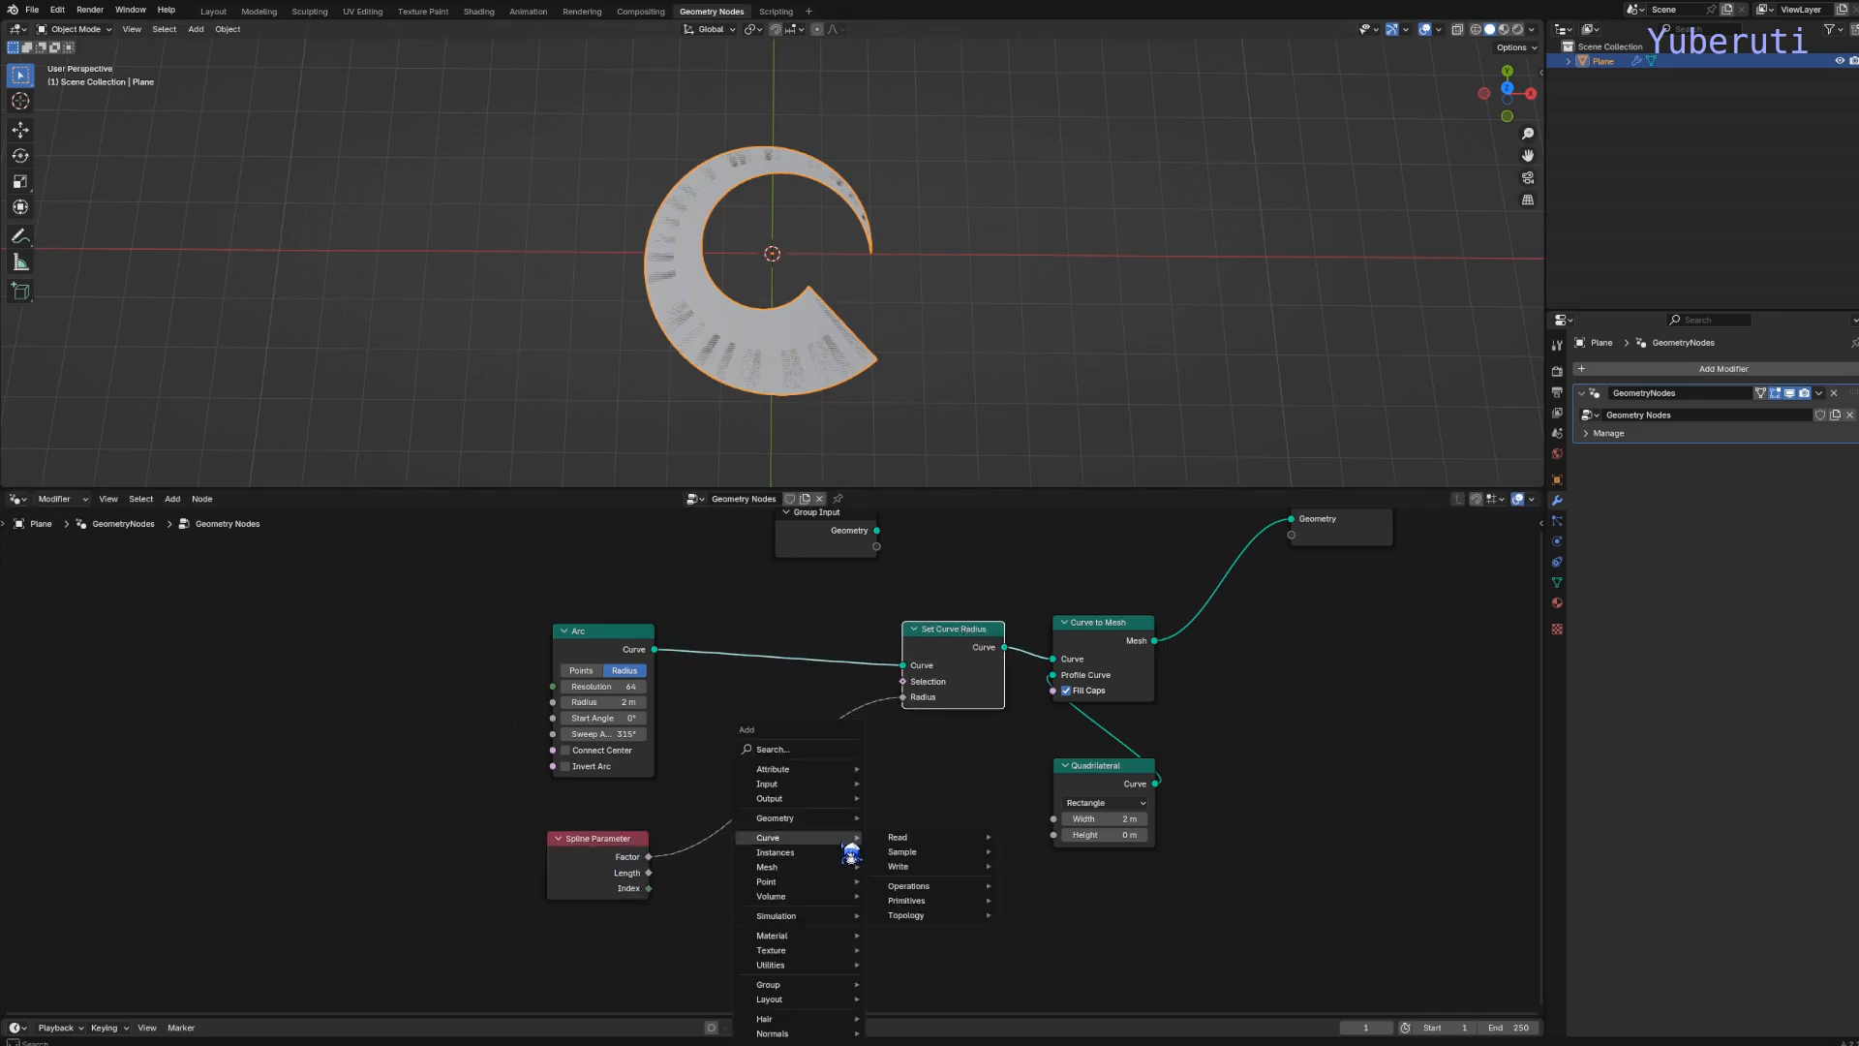
{"action": "mouse_move", "coordinate": [839, 966]}
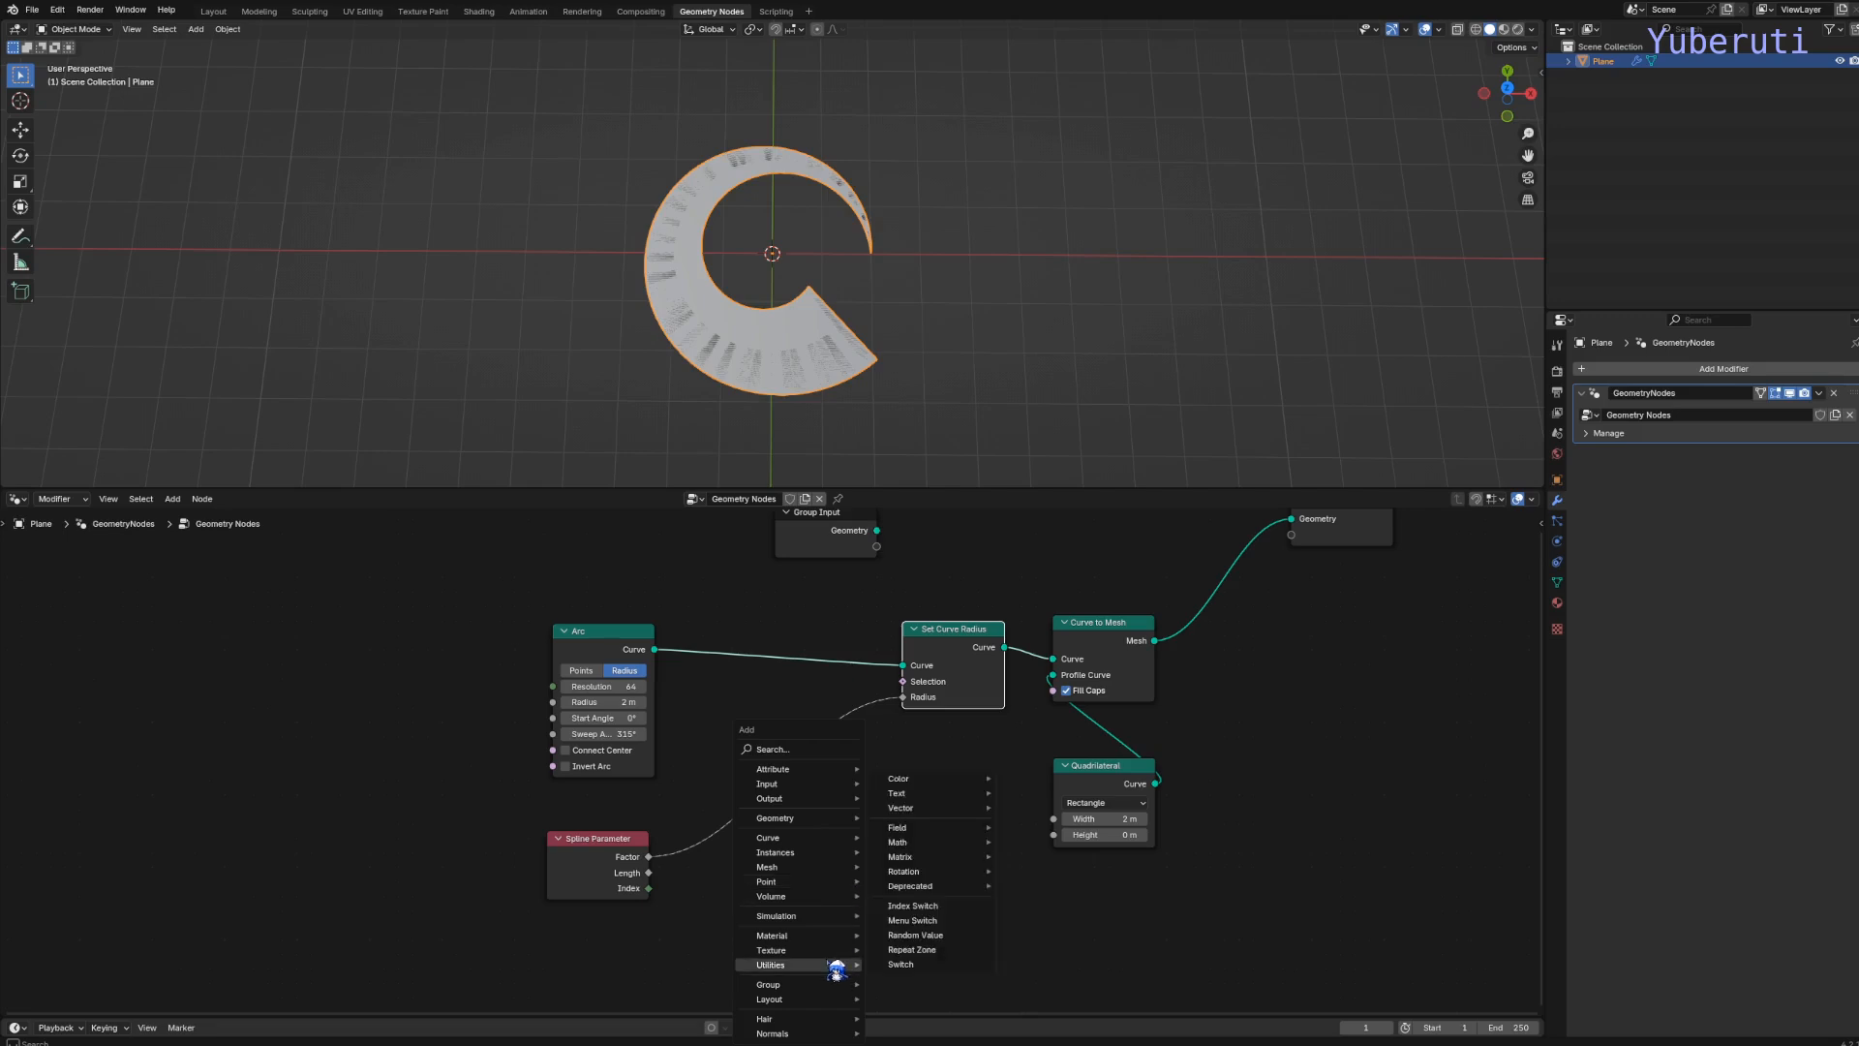
{"action": "mouse_move", "coordinate": [941, 843]}
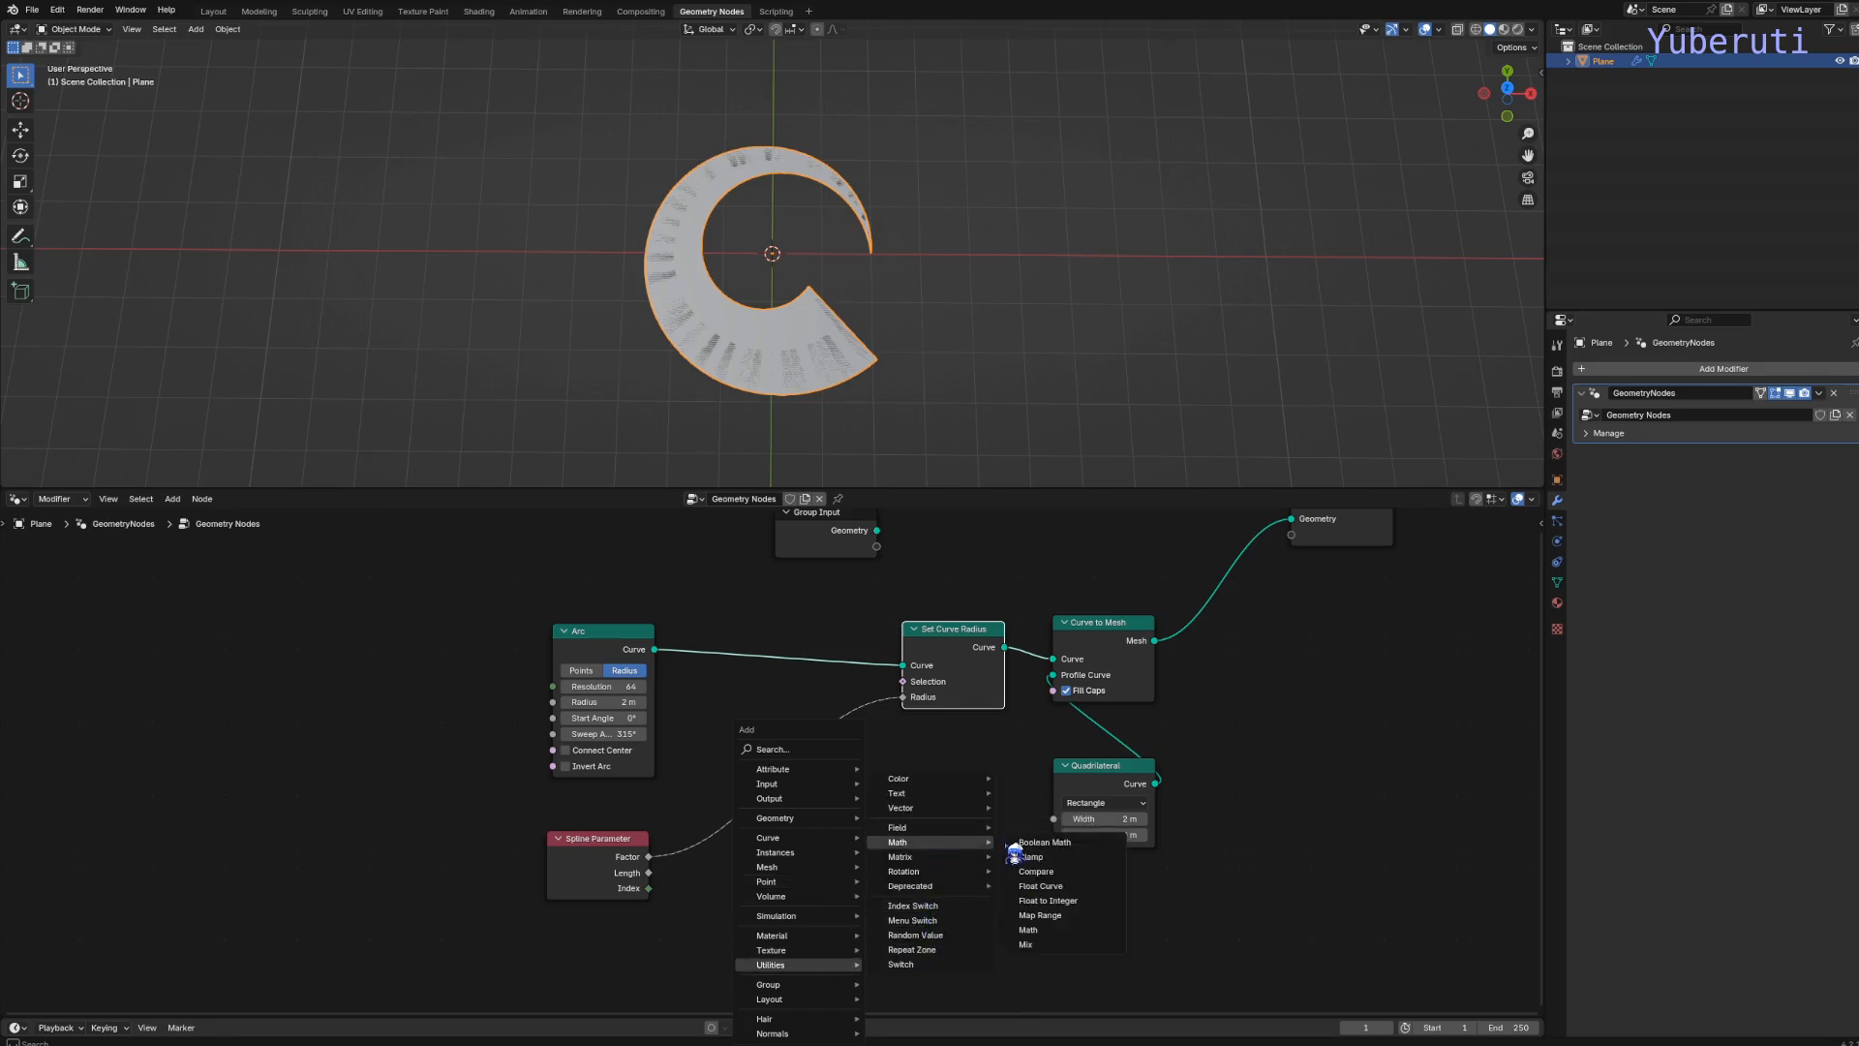
{"action": "left_click", "coordinate": [1066, 898]}
{"action": "left_click", "coordinate": [780, 876]}
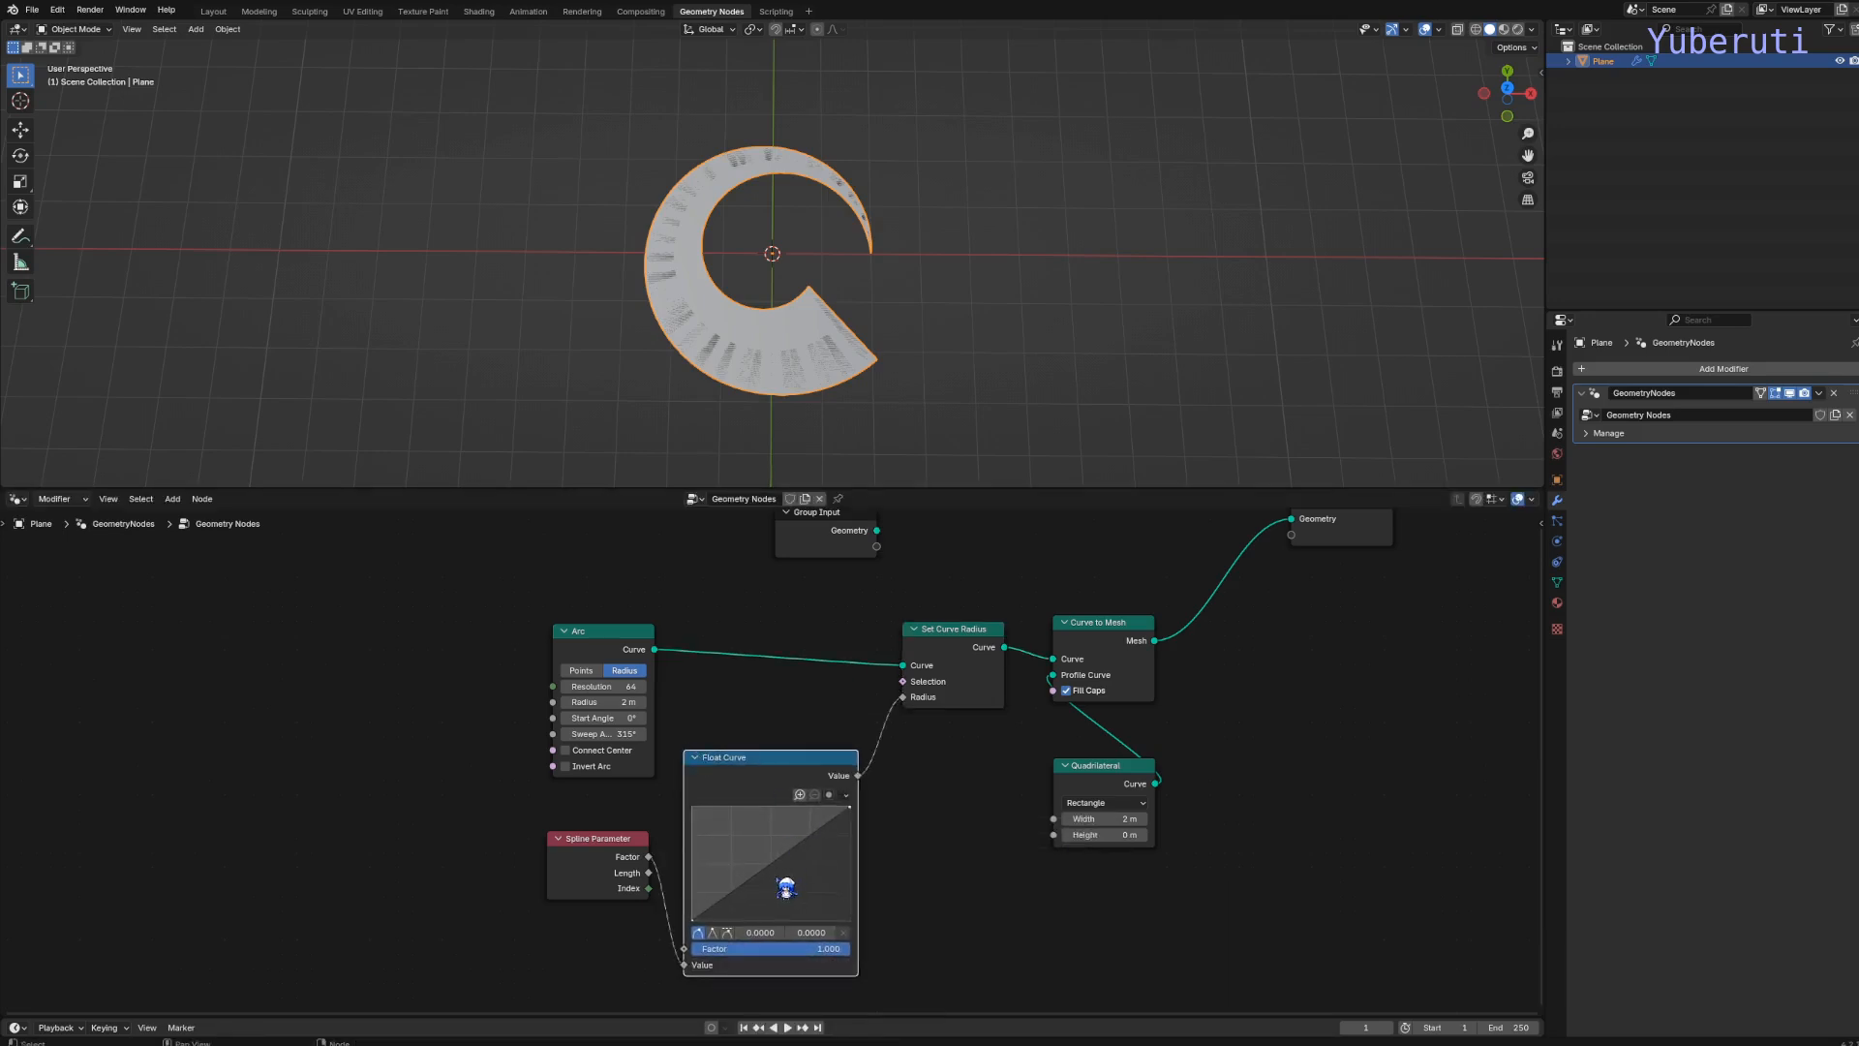
Bow the Float Curve downward with its start raised to about 0.05 and a middle point near X 0.54, then rearrange the input nodes
{"action": "left_click_drag", "start_coordinate": [768, 863], "coordinate": [806, 883]}
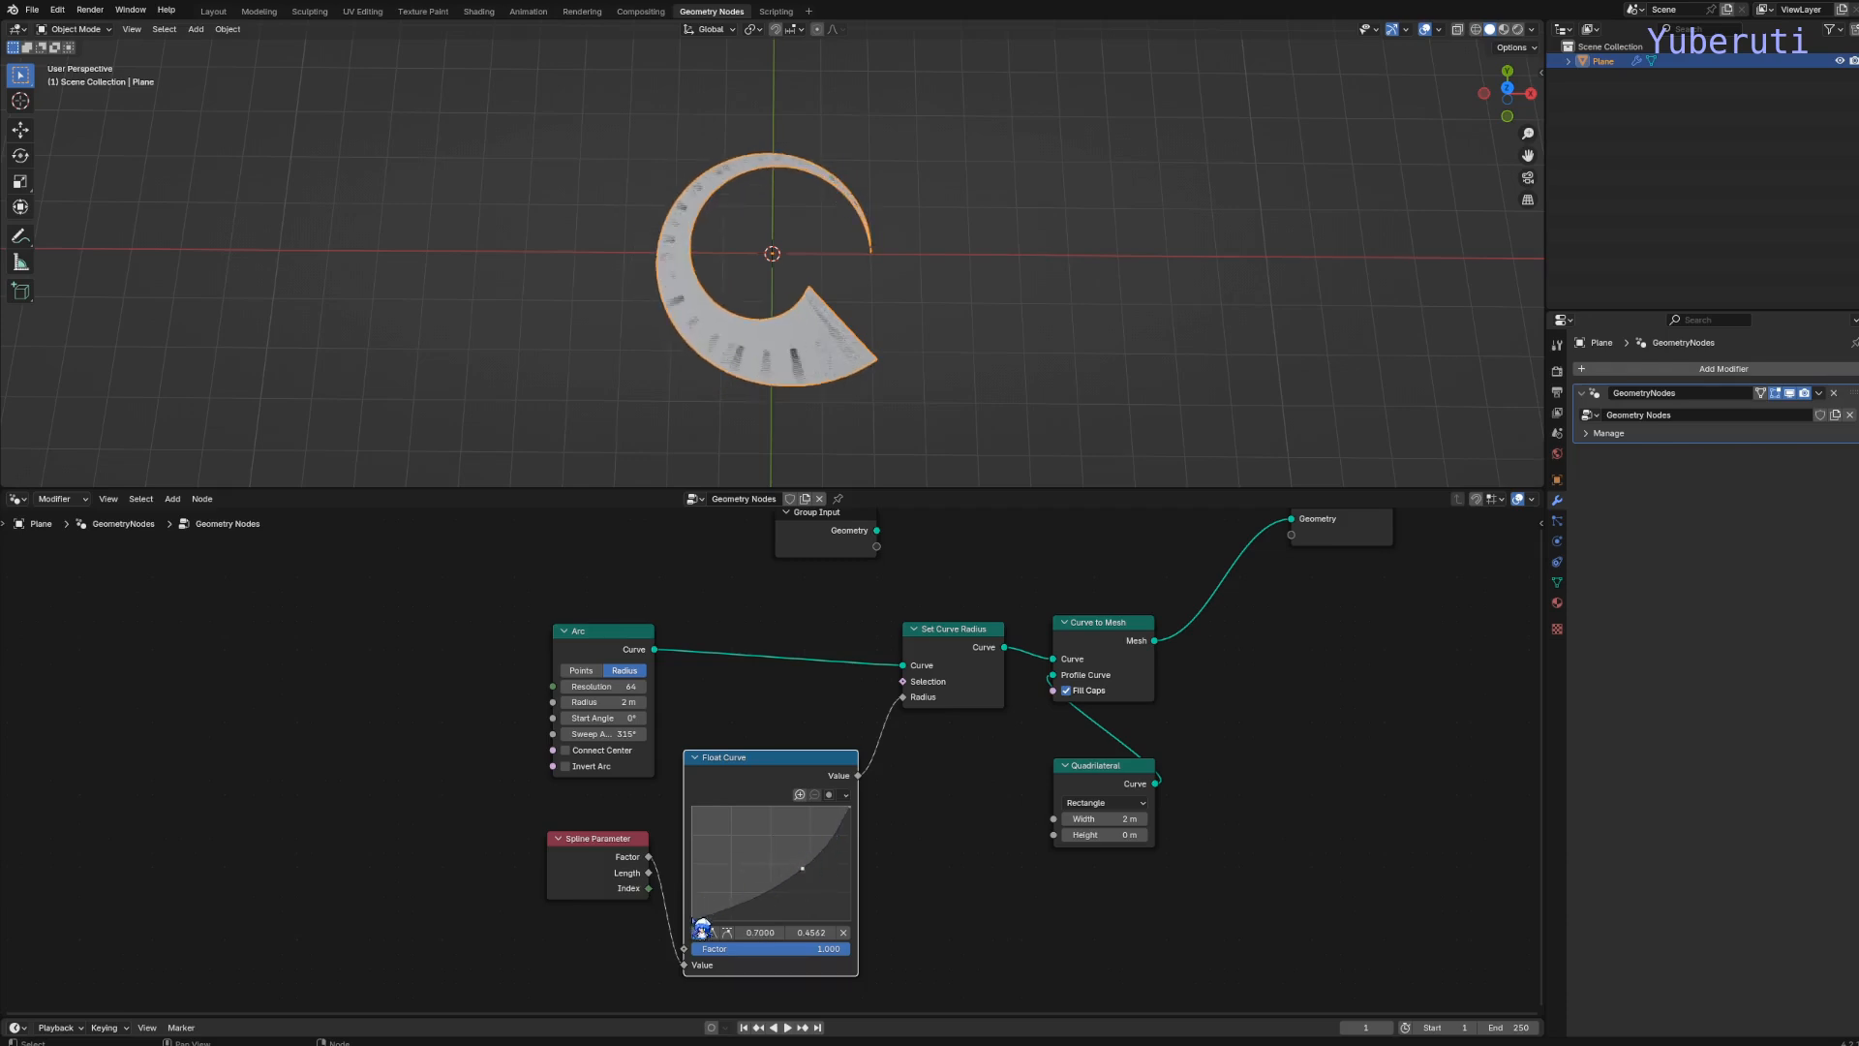
{"action": "left_click_drag", "start_coordinate": [702, 930], "coordinate": [697, 915]}
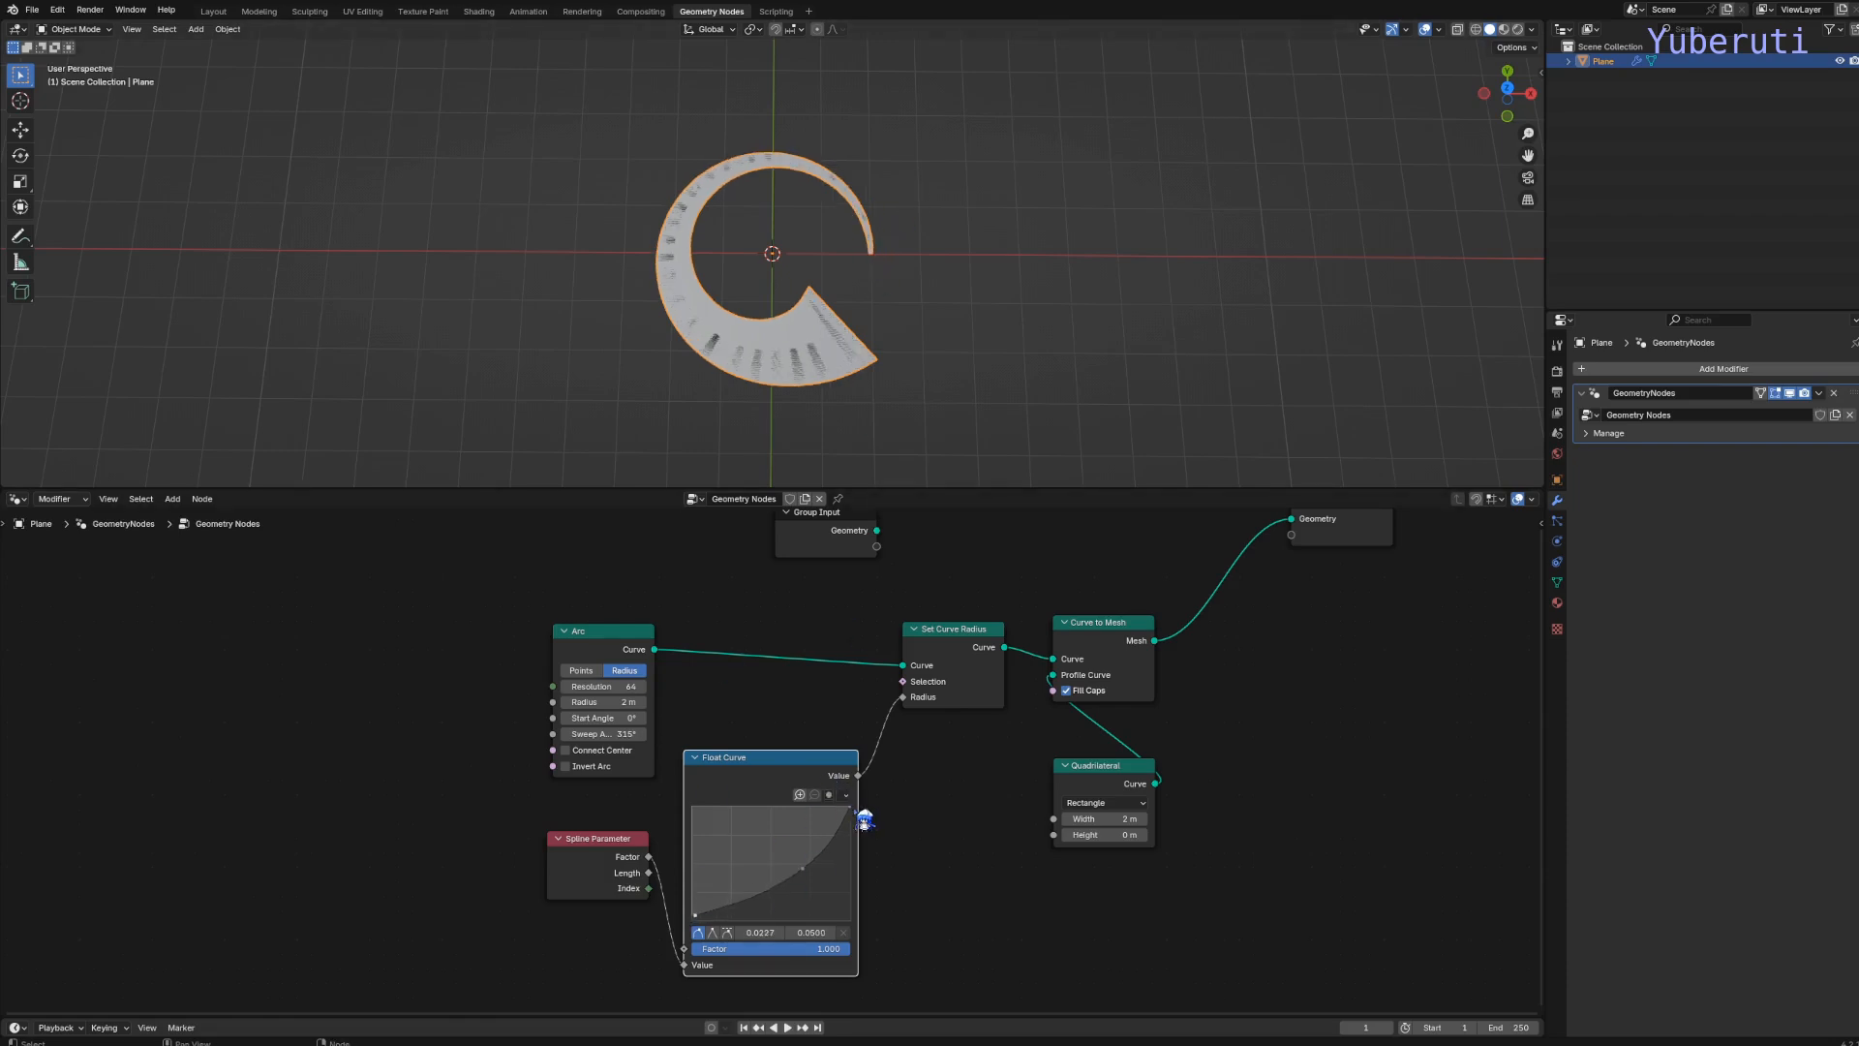
{"action": "mouse_move", "coordinate": [850, 813]}
{"action": "left_mouse_down"}
{"action": "mouse_move", "coordinate": [861, 851]}
{"action": "mouse_move", "coordinate": [851, 834]}
{"action": "left_mouse_up"}
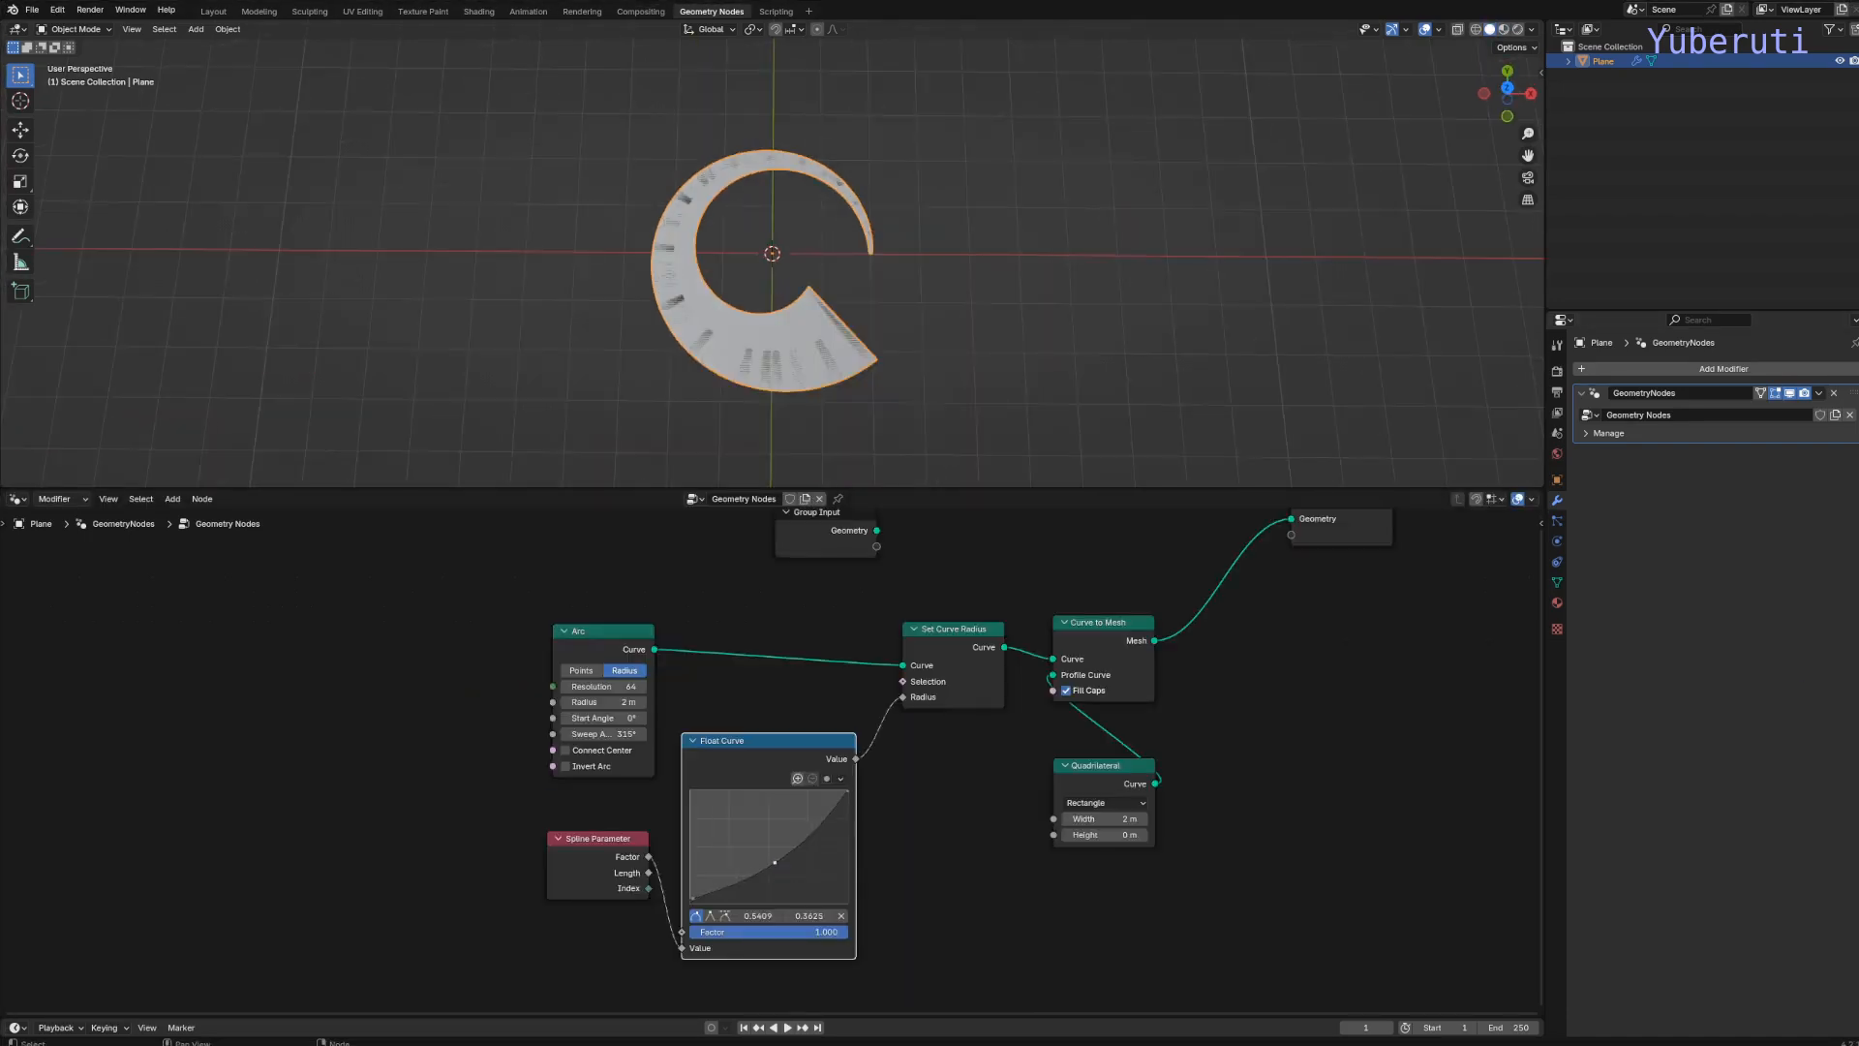
{"action": "left_click_drag", "start_coordinate": [786, 877], "coordinate": [775, 862]}
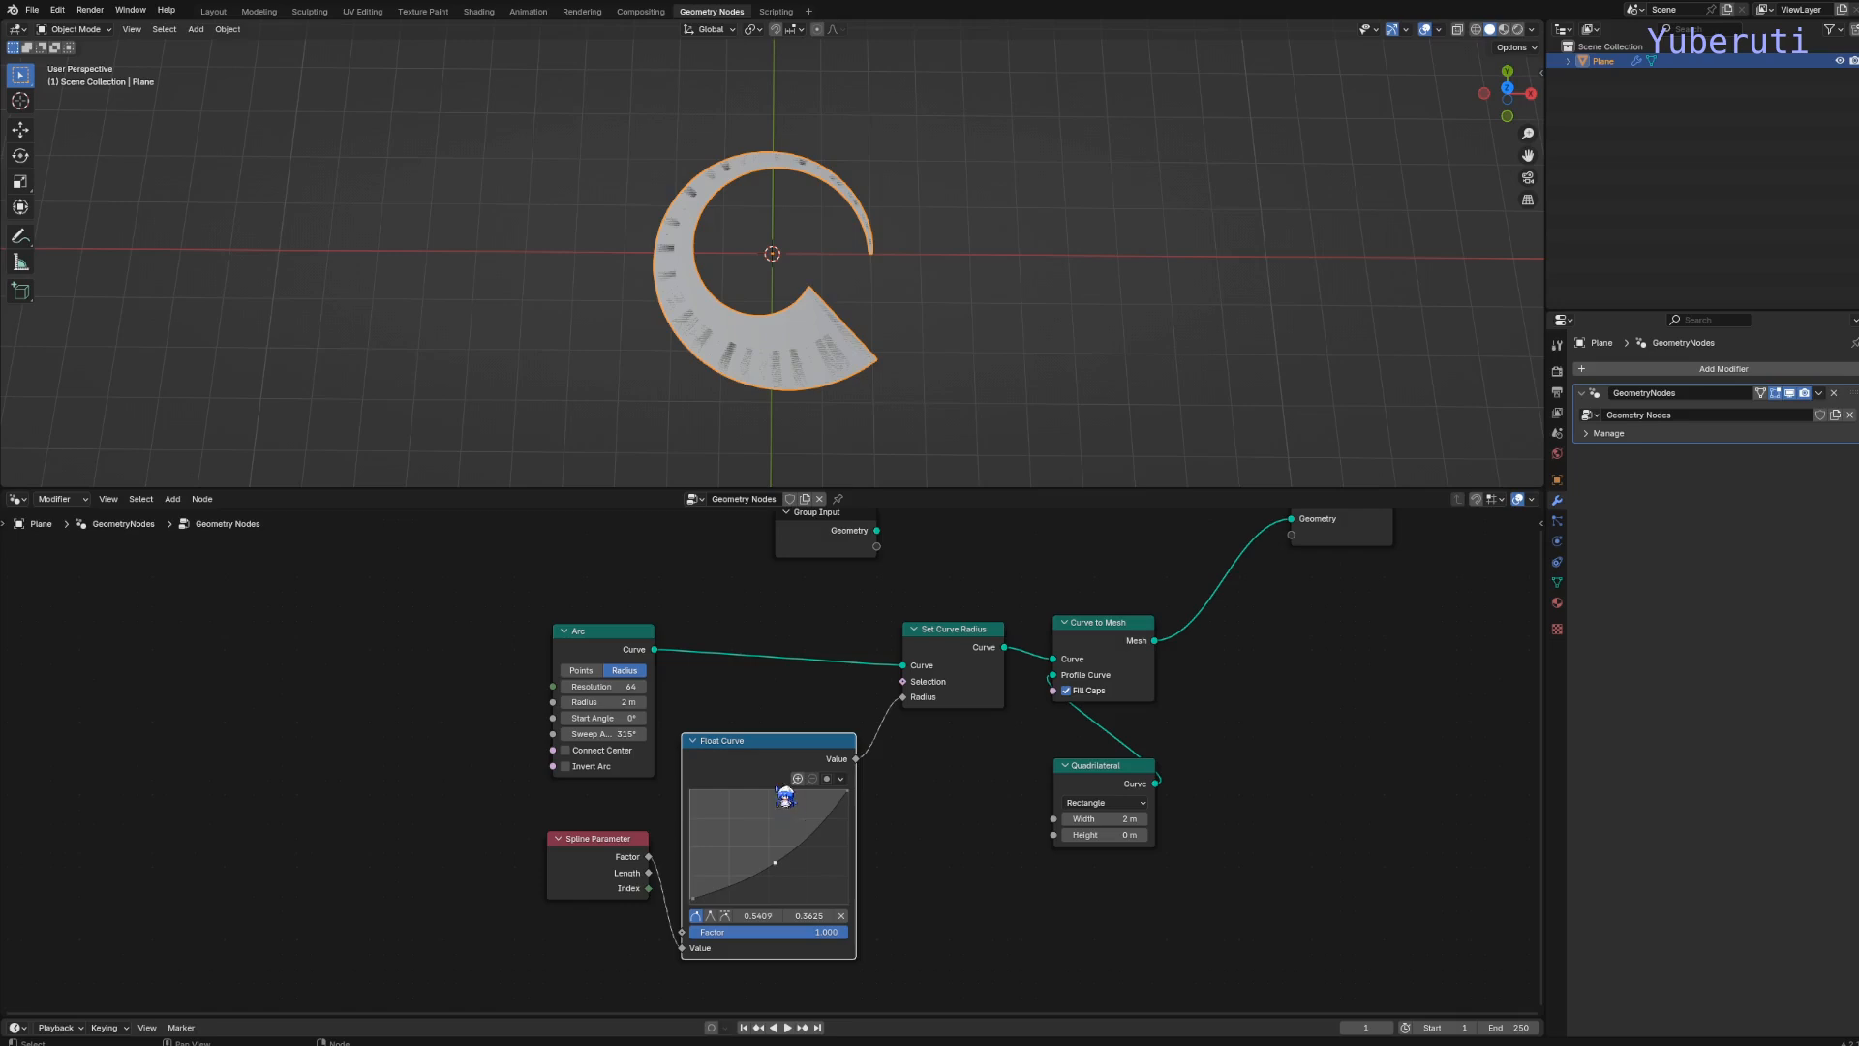
{"action": "left_click_drag", "start_coordinate": [761, 772], "coordinate": [779, 870]}
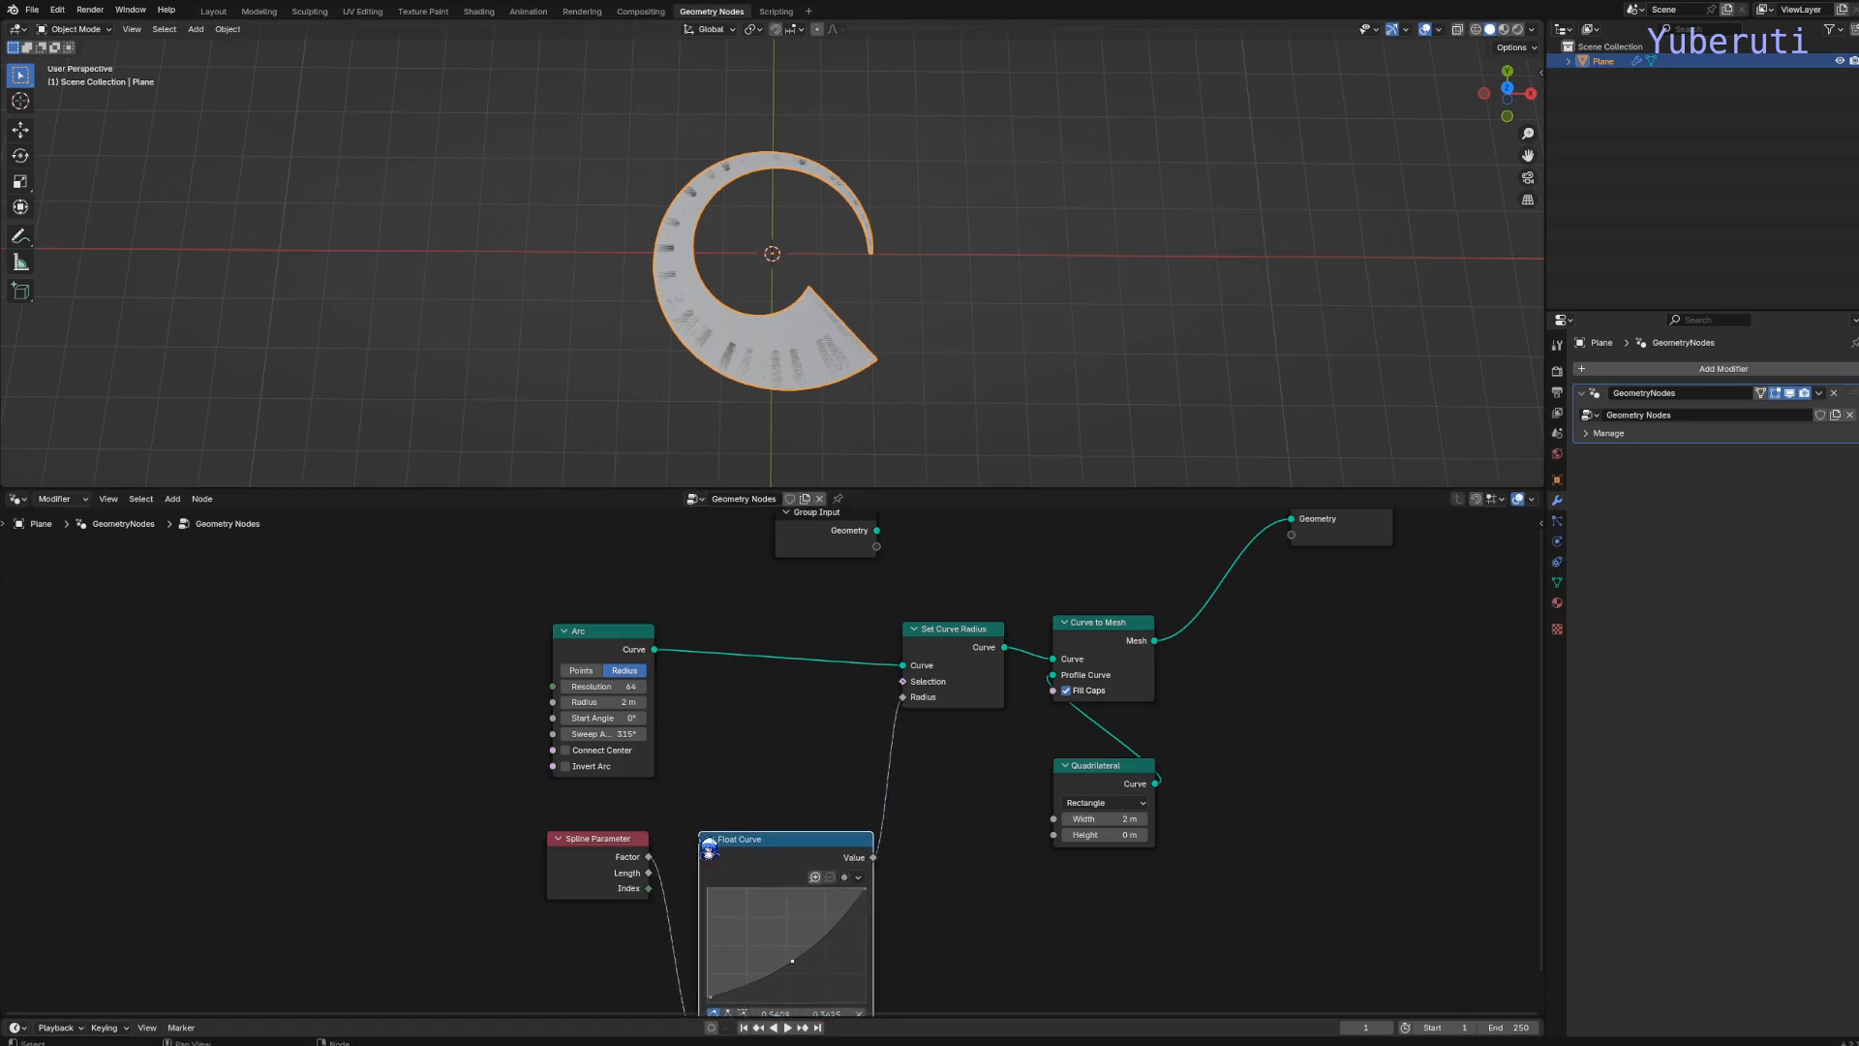
{"action": "left_click_drag", "start_coordinate": [724, 754], "coordinate": [479, 876]}
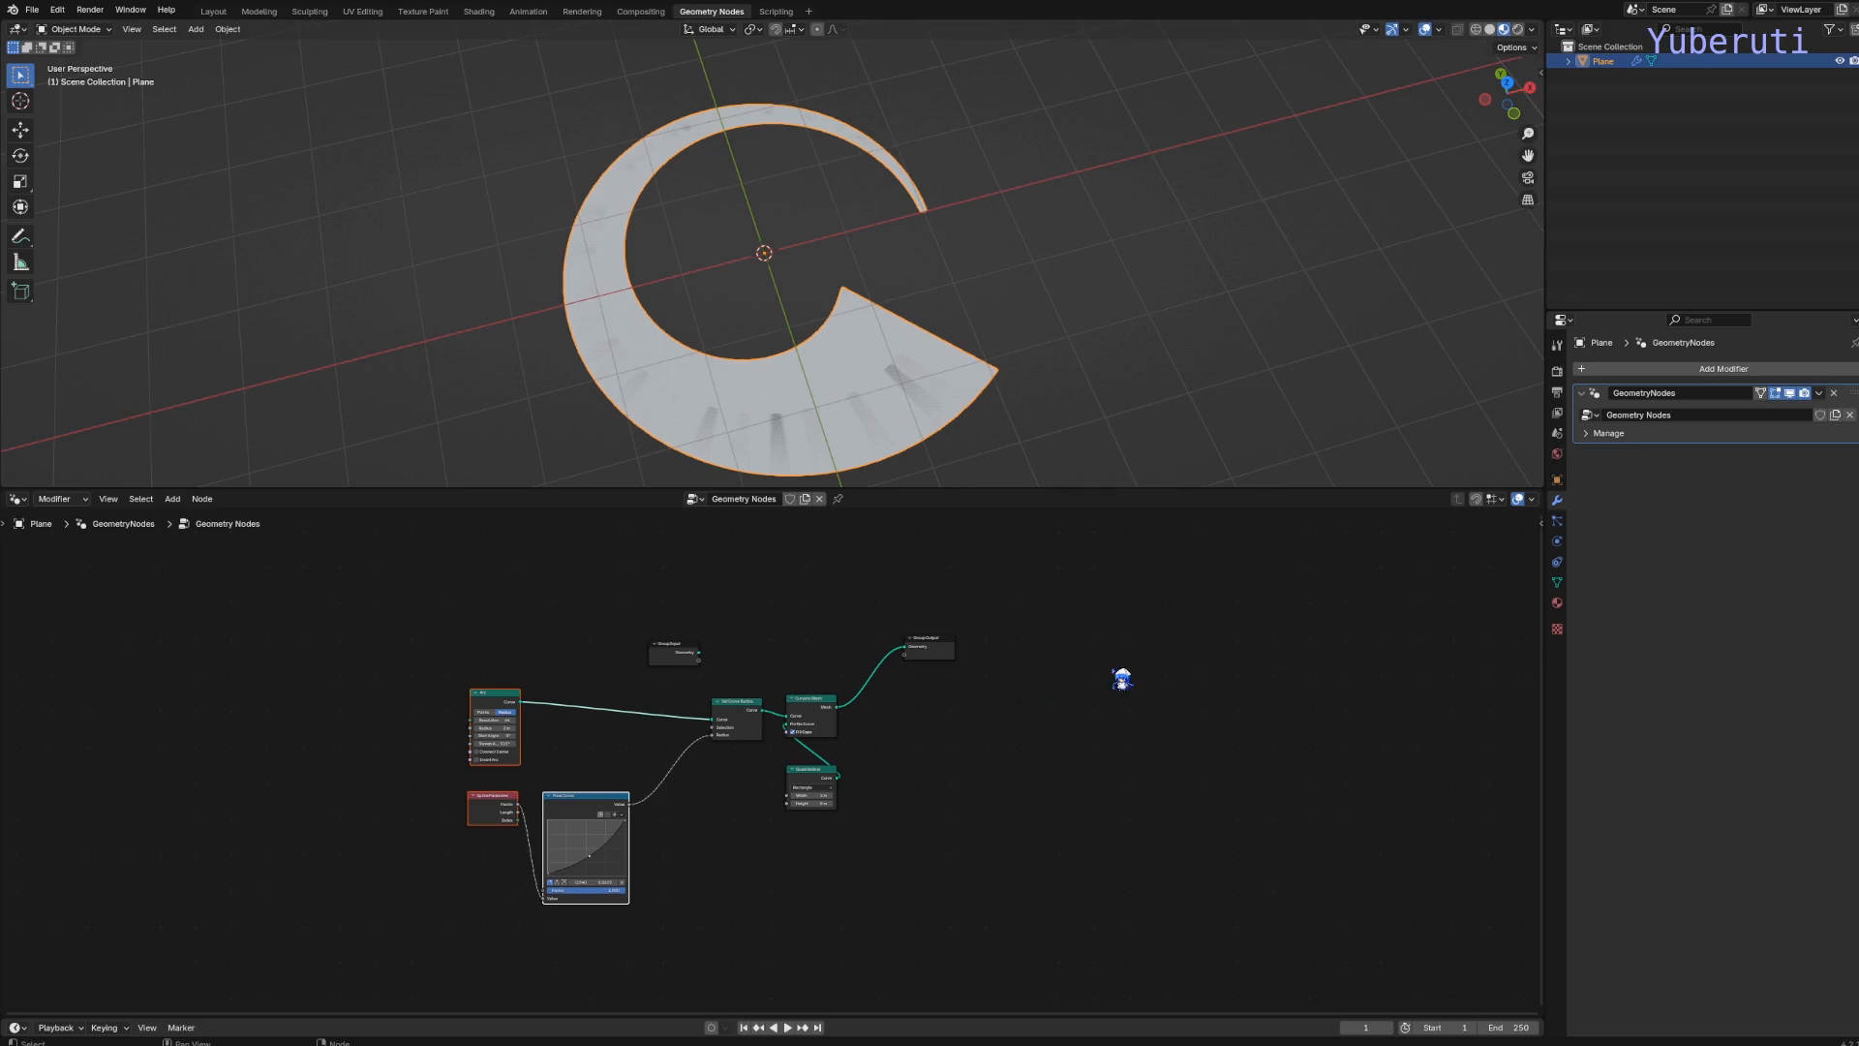
Create a new material on the plane and name it slash
{"action": "left_click", "coordinate": [1557, 603]}
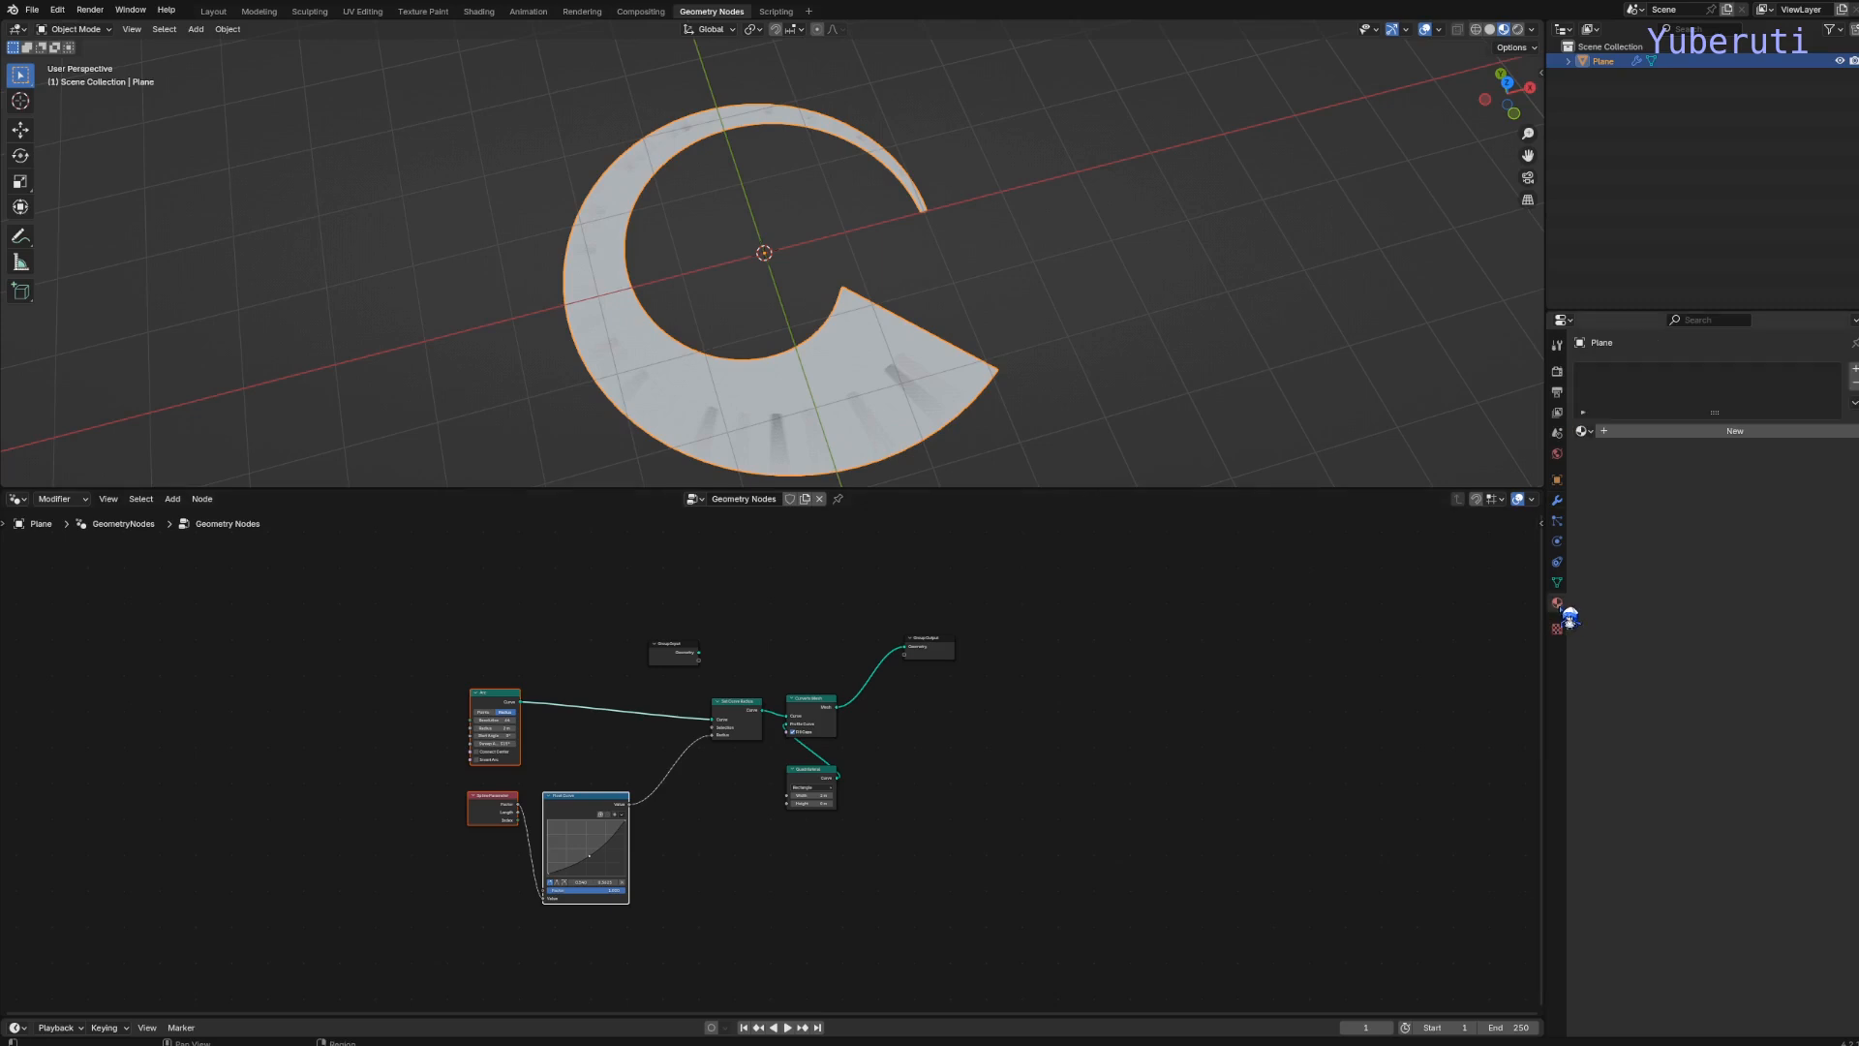
{"action": "left_click", "coordinate": [1623, 432]}
{"action": "double_click", "coordinate": [1614, 432]}
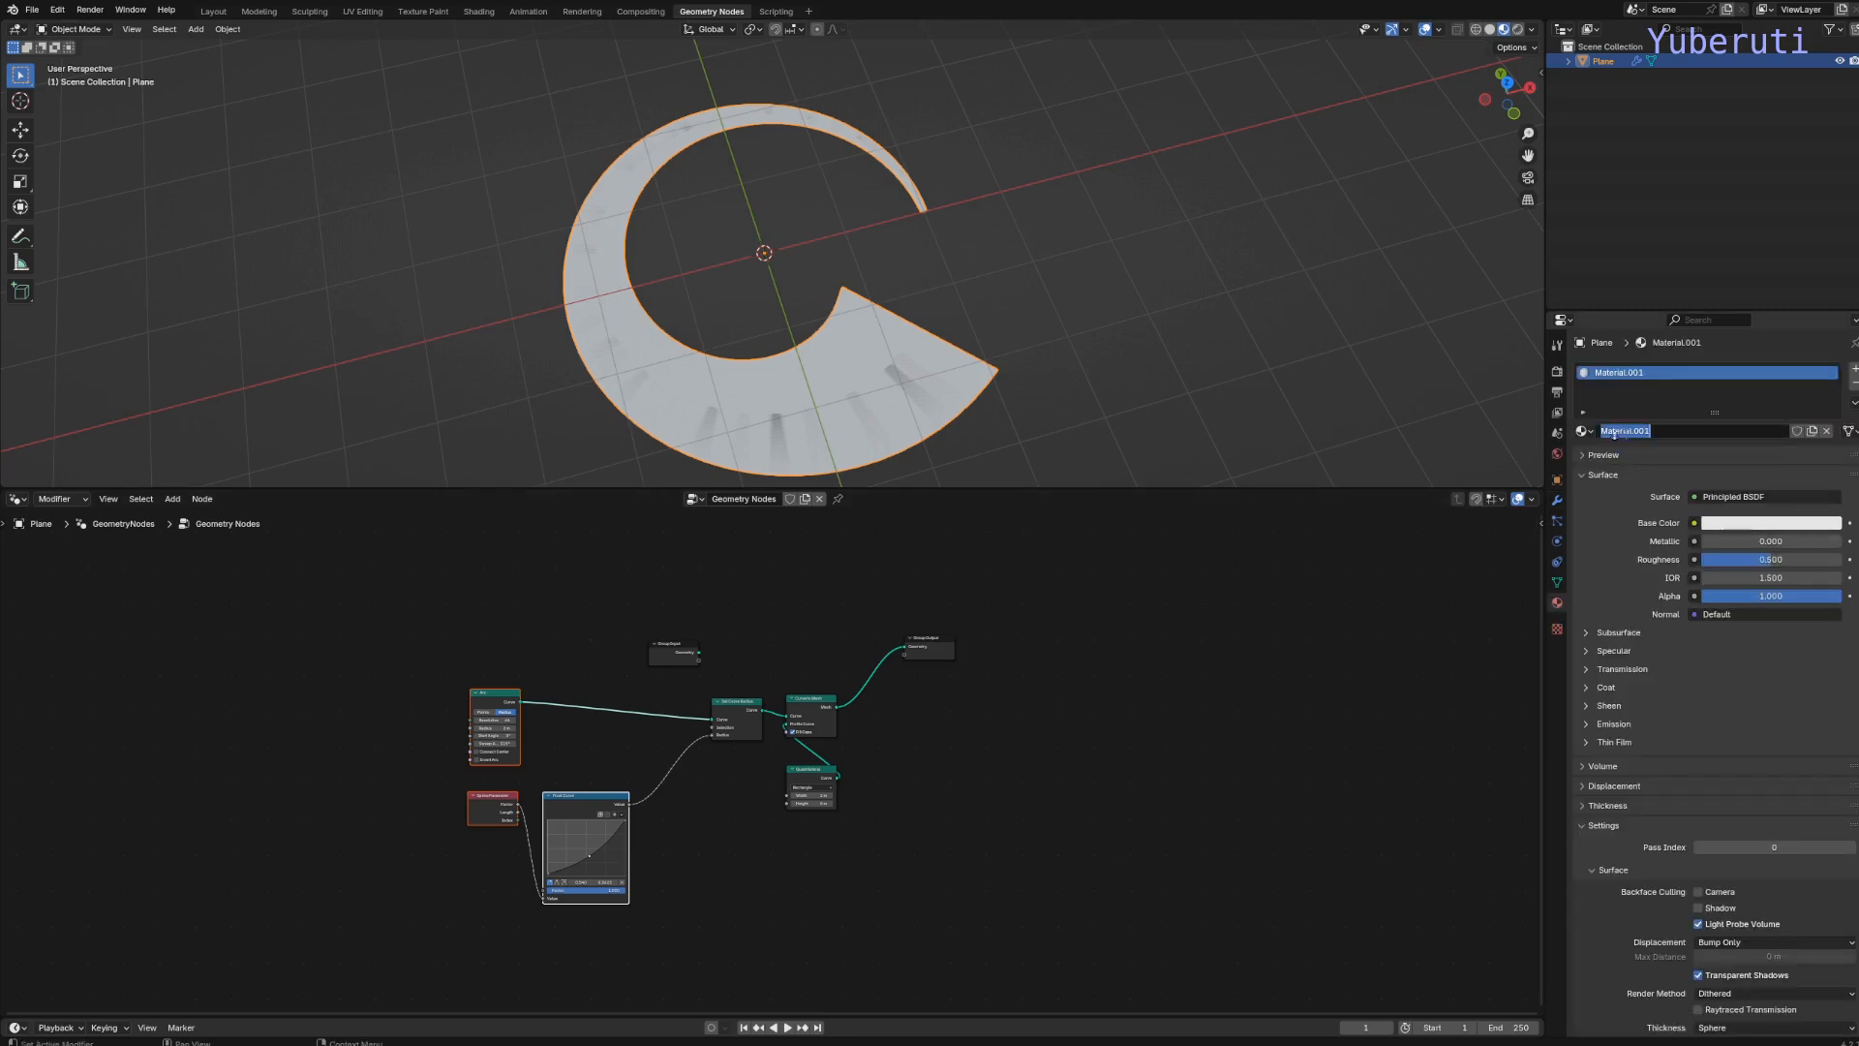
{"action": "key", "text": "Return"}
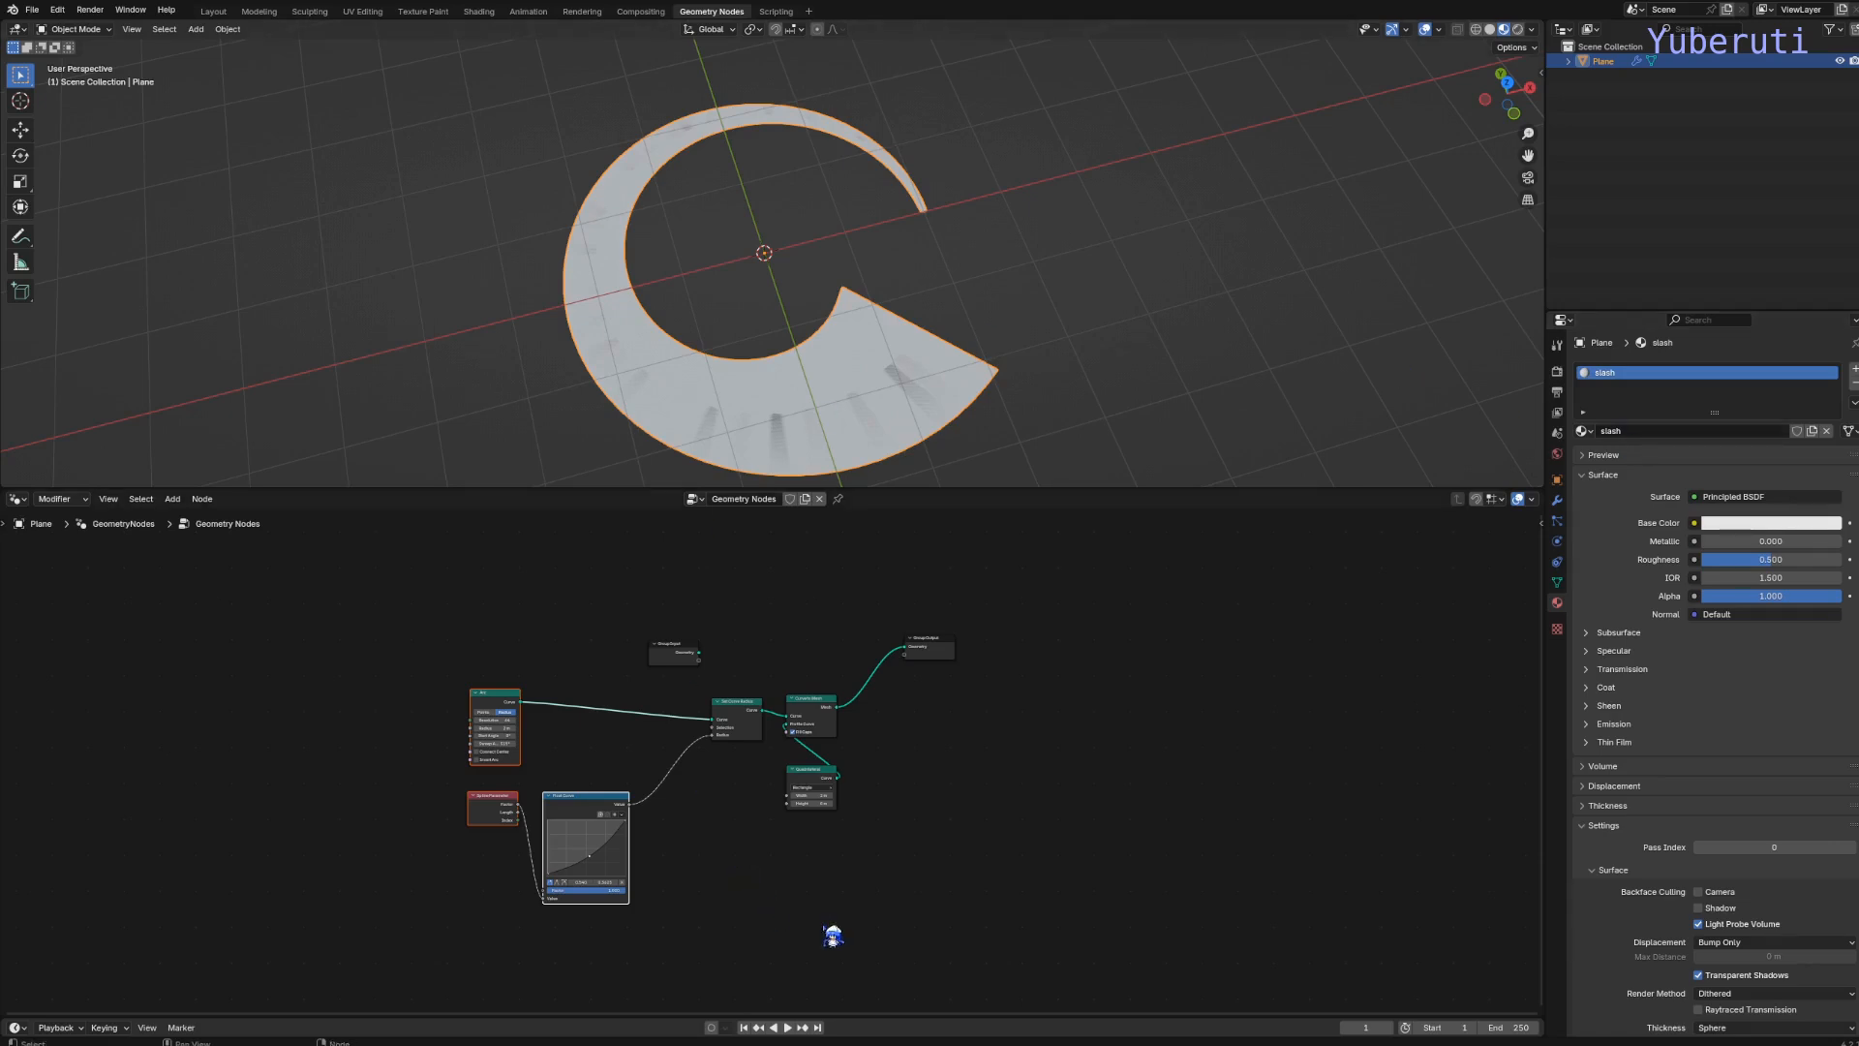
Enlarge the timeline area, switch it to the Shader Editor for the slash material, and deselect the shader nodes
{"action": "left_click_drag", "start_coordinate": [889, 1019], "coordinate": [889, 683]}
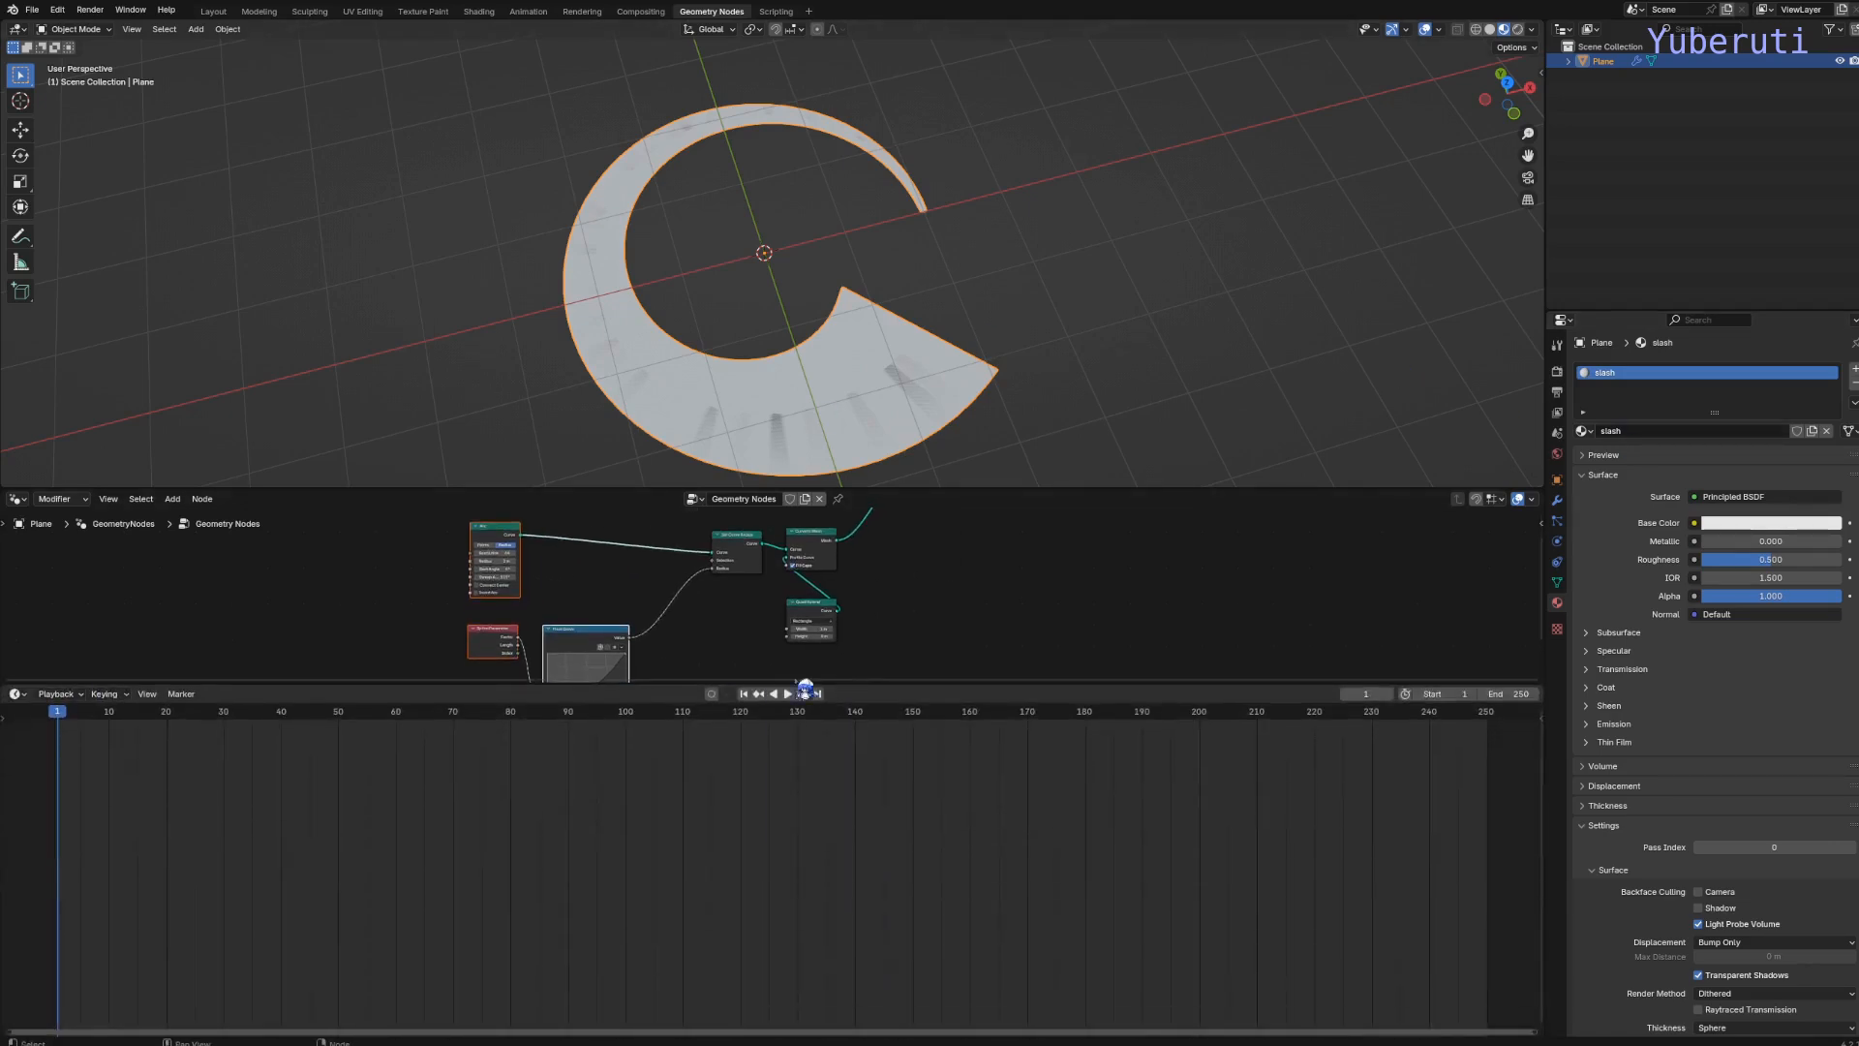
{"action": "left_click", "coordinate": [16, 693]}
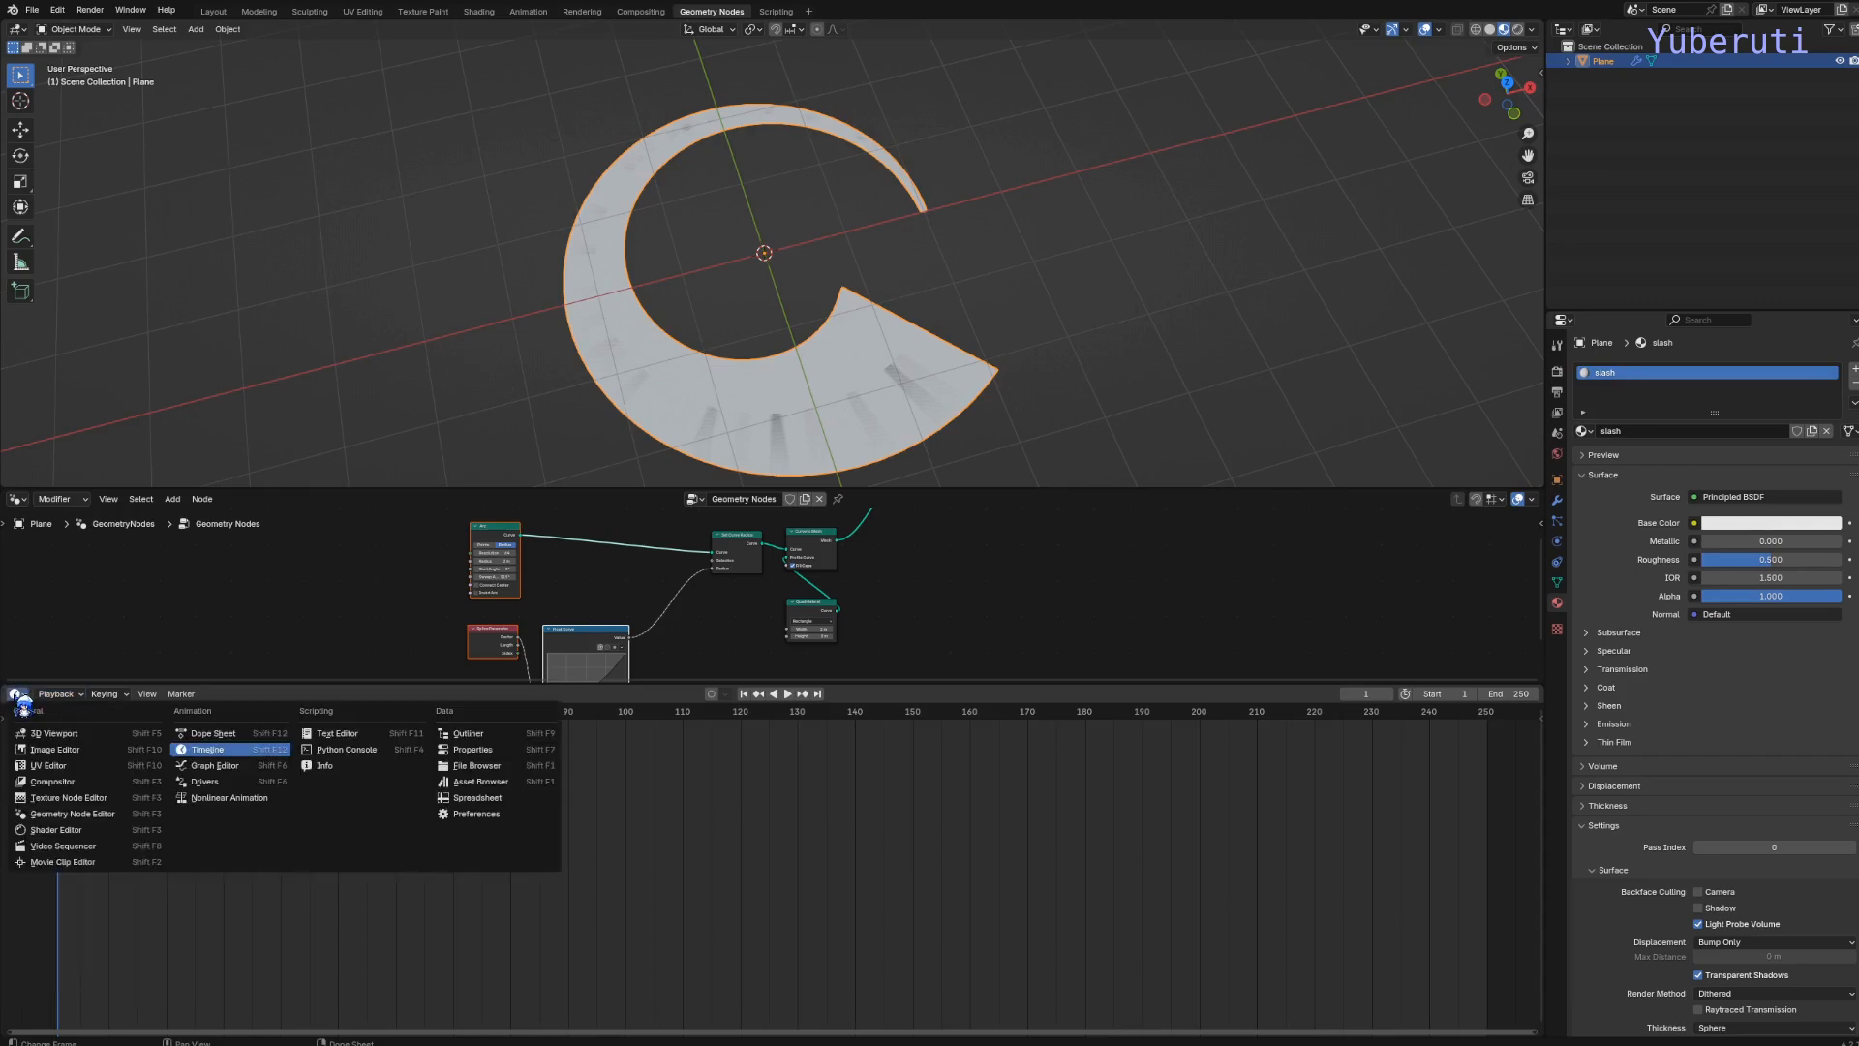
{"action": "left_click", "coordinate": [65, 835]}
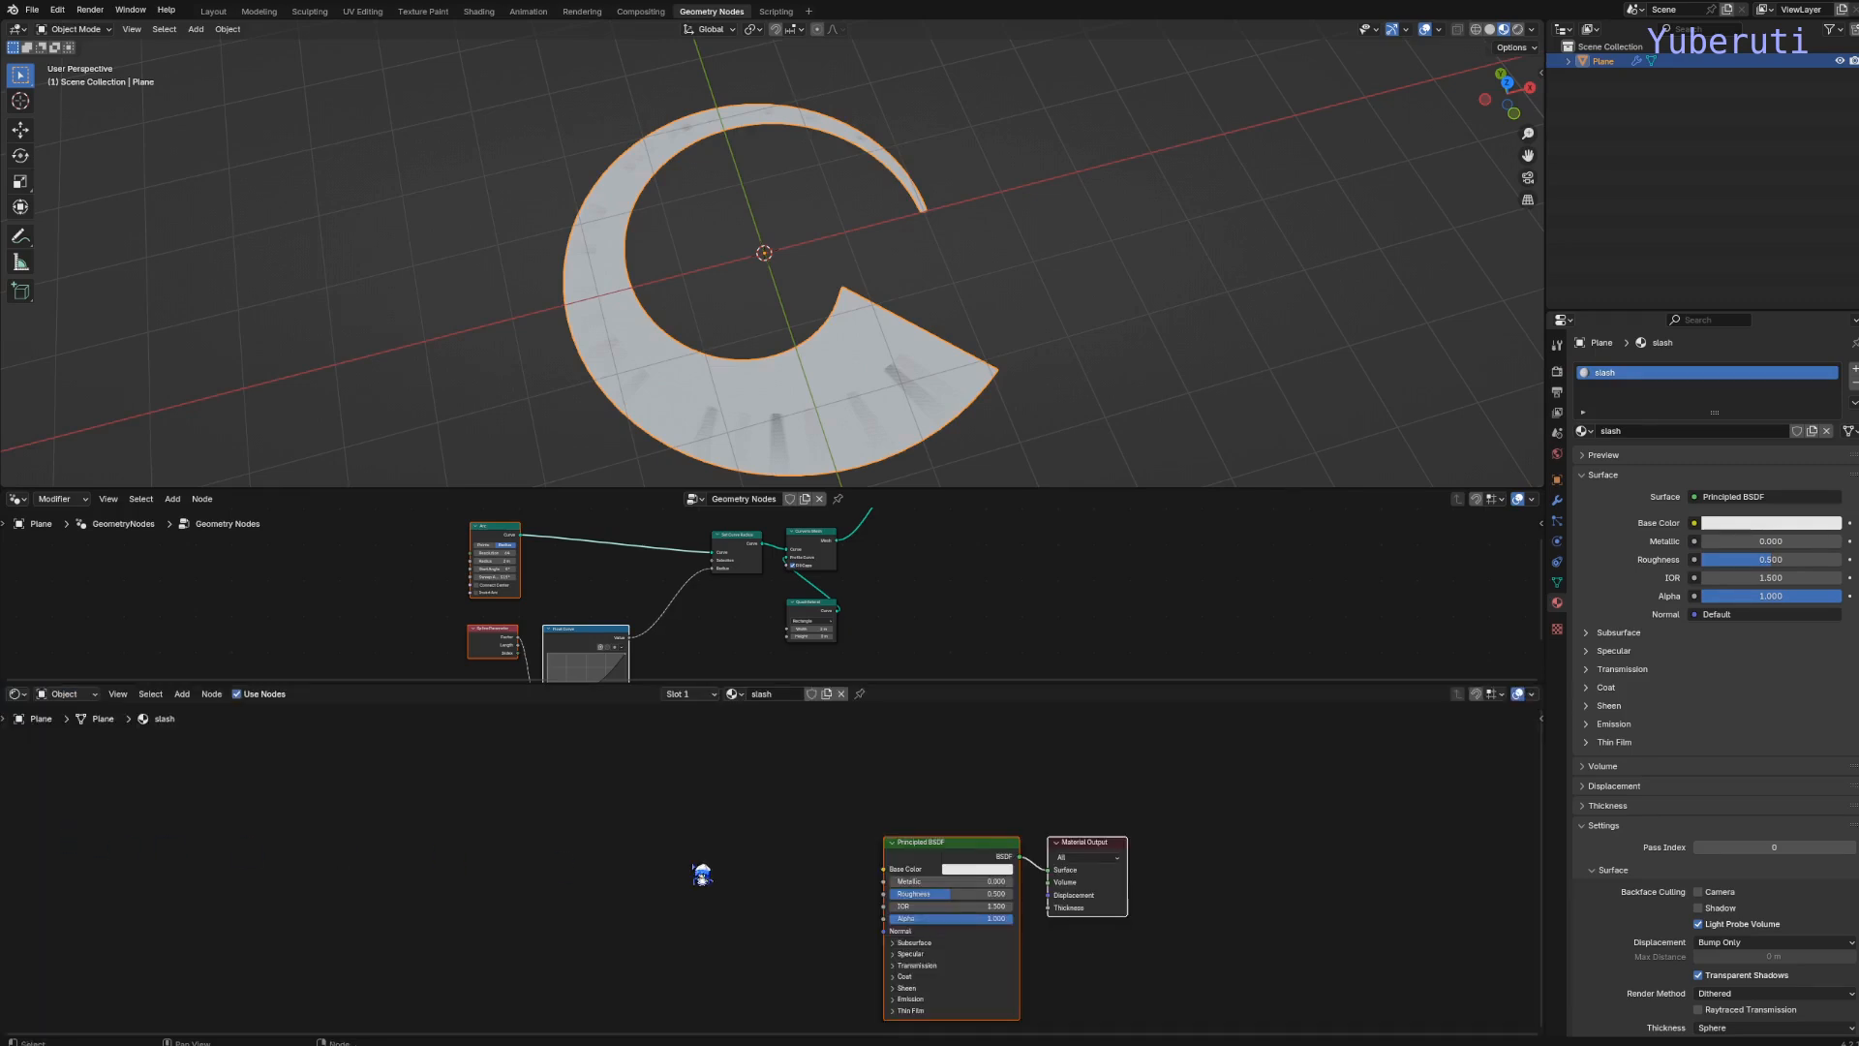
{"action": "left_click", "coordinate": [825, 860]}
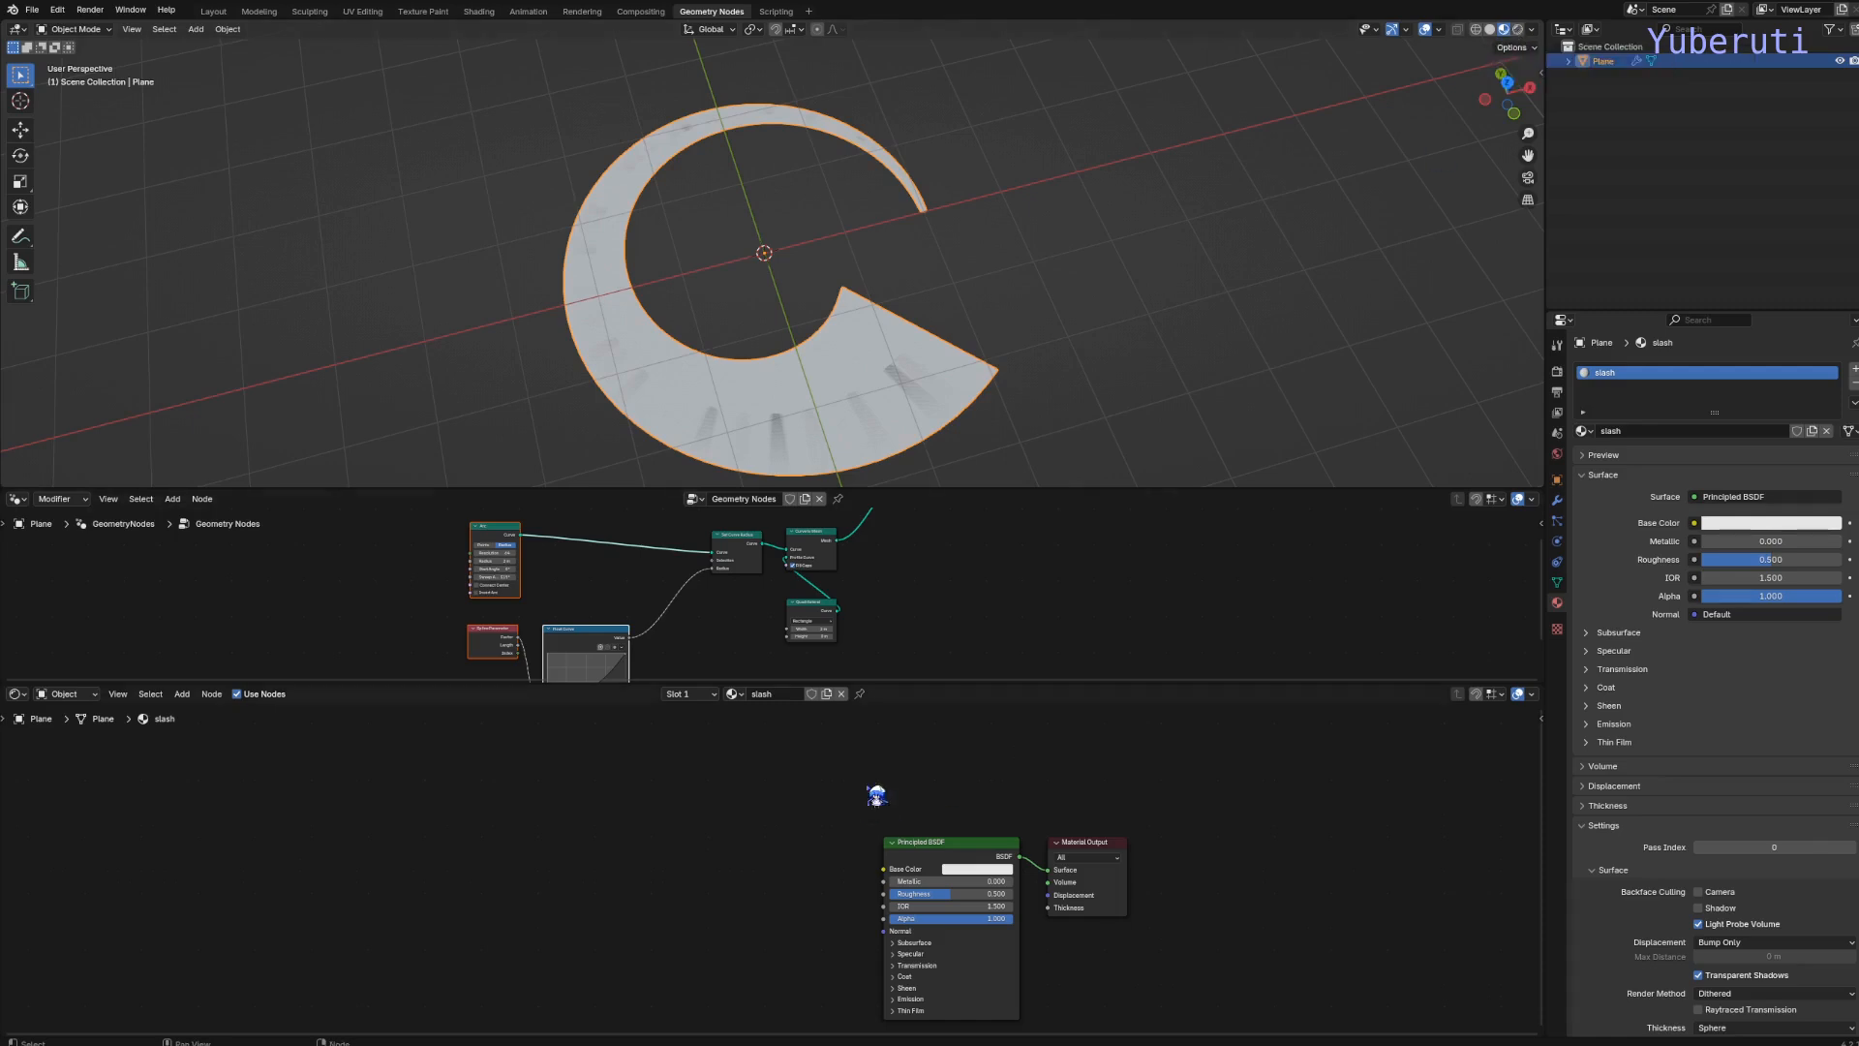
Set the Principled BSDF base color of the slash material to a light blue-violet
{"action": "left_click", "coordinate": [977, 868]}
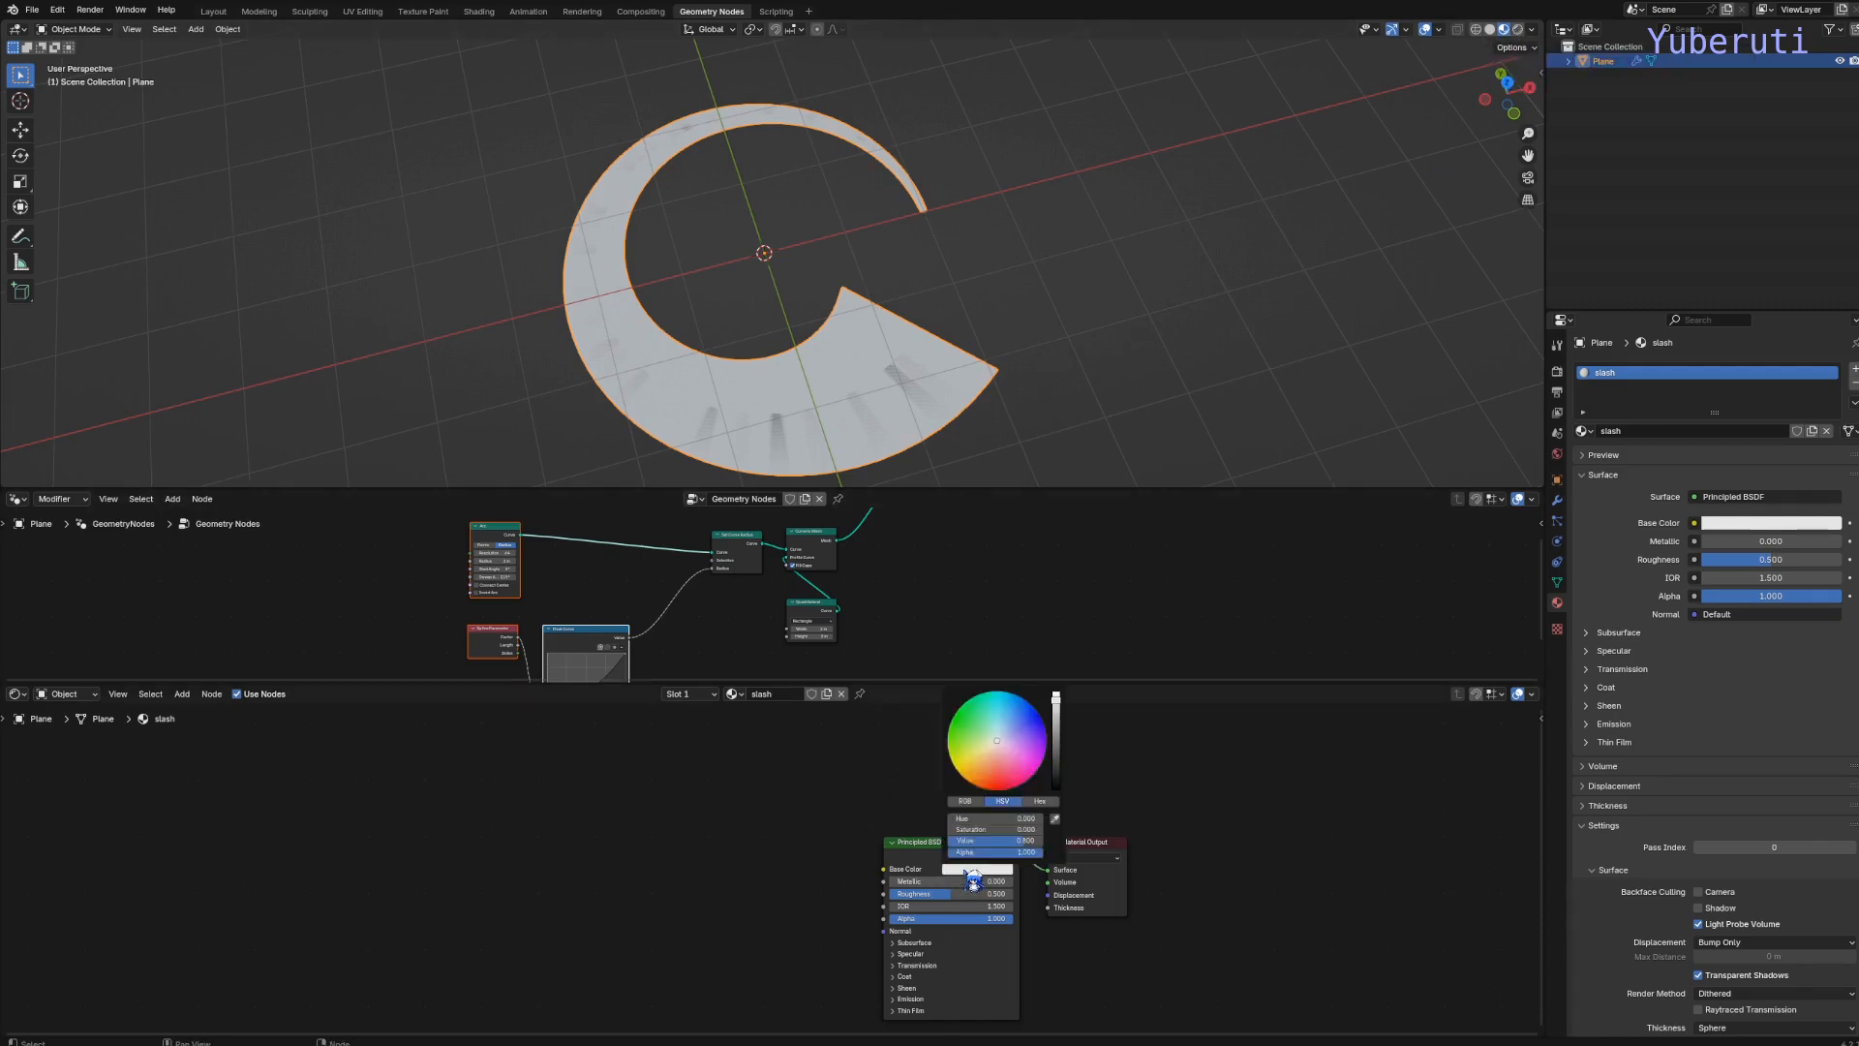
{"action": "left_click_drag", "start_coordinate": [999, 740], "coordinate": [1014, 731]}
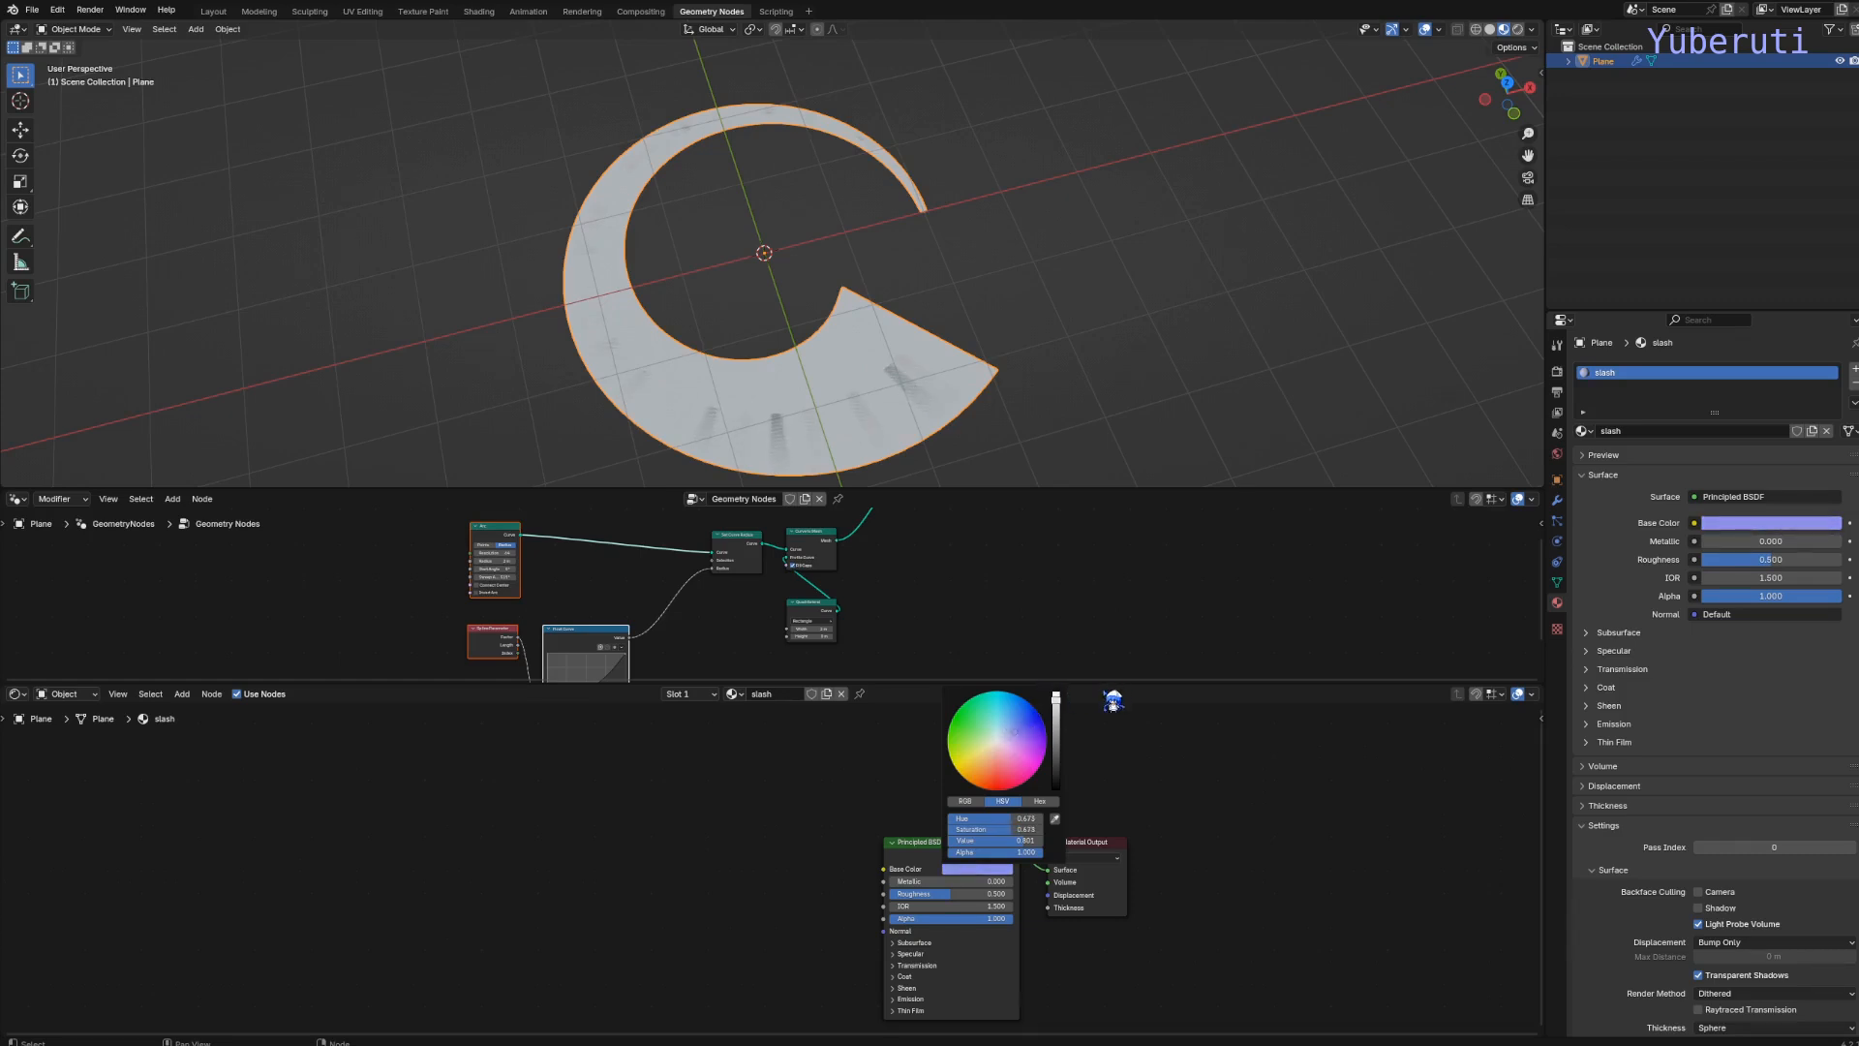
{"action": "left_click", "coordinate": [1060, 659]}
Enlarge the geometry node area, insert a Set Material node between Curve to Mesh and Group Output, and assign the slash material
{"action": "left_click_drag", "start_coordinate": [1050, 682], "coordinate": [1032, 830]}
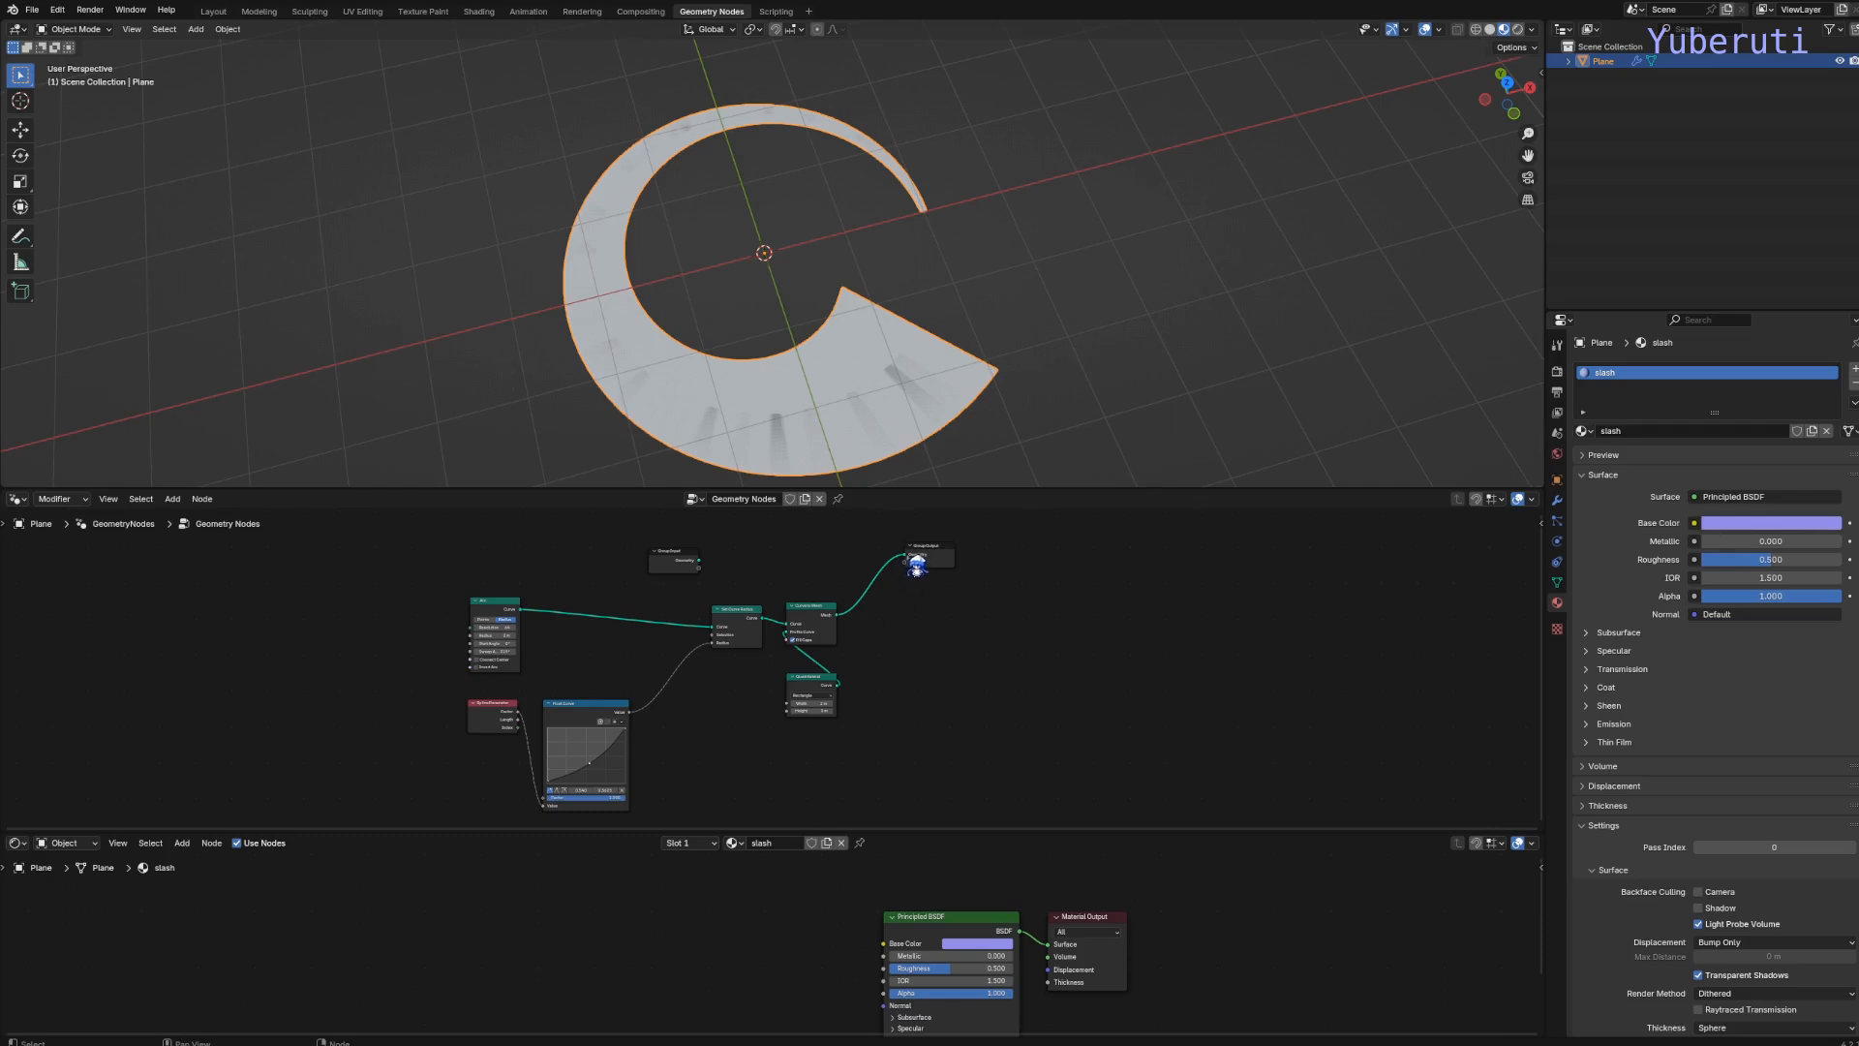
{"action": "left_click_drag", "start_coordinate": [916, 566], "coordinate": [1042, 608]}
{"action": "key", "text": "shift+a"}
{"action": "mouse_move", "coordinate": [909, 654]}
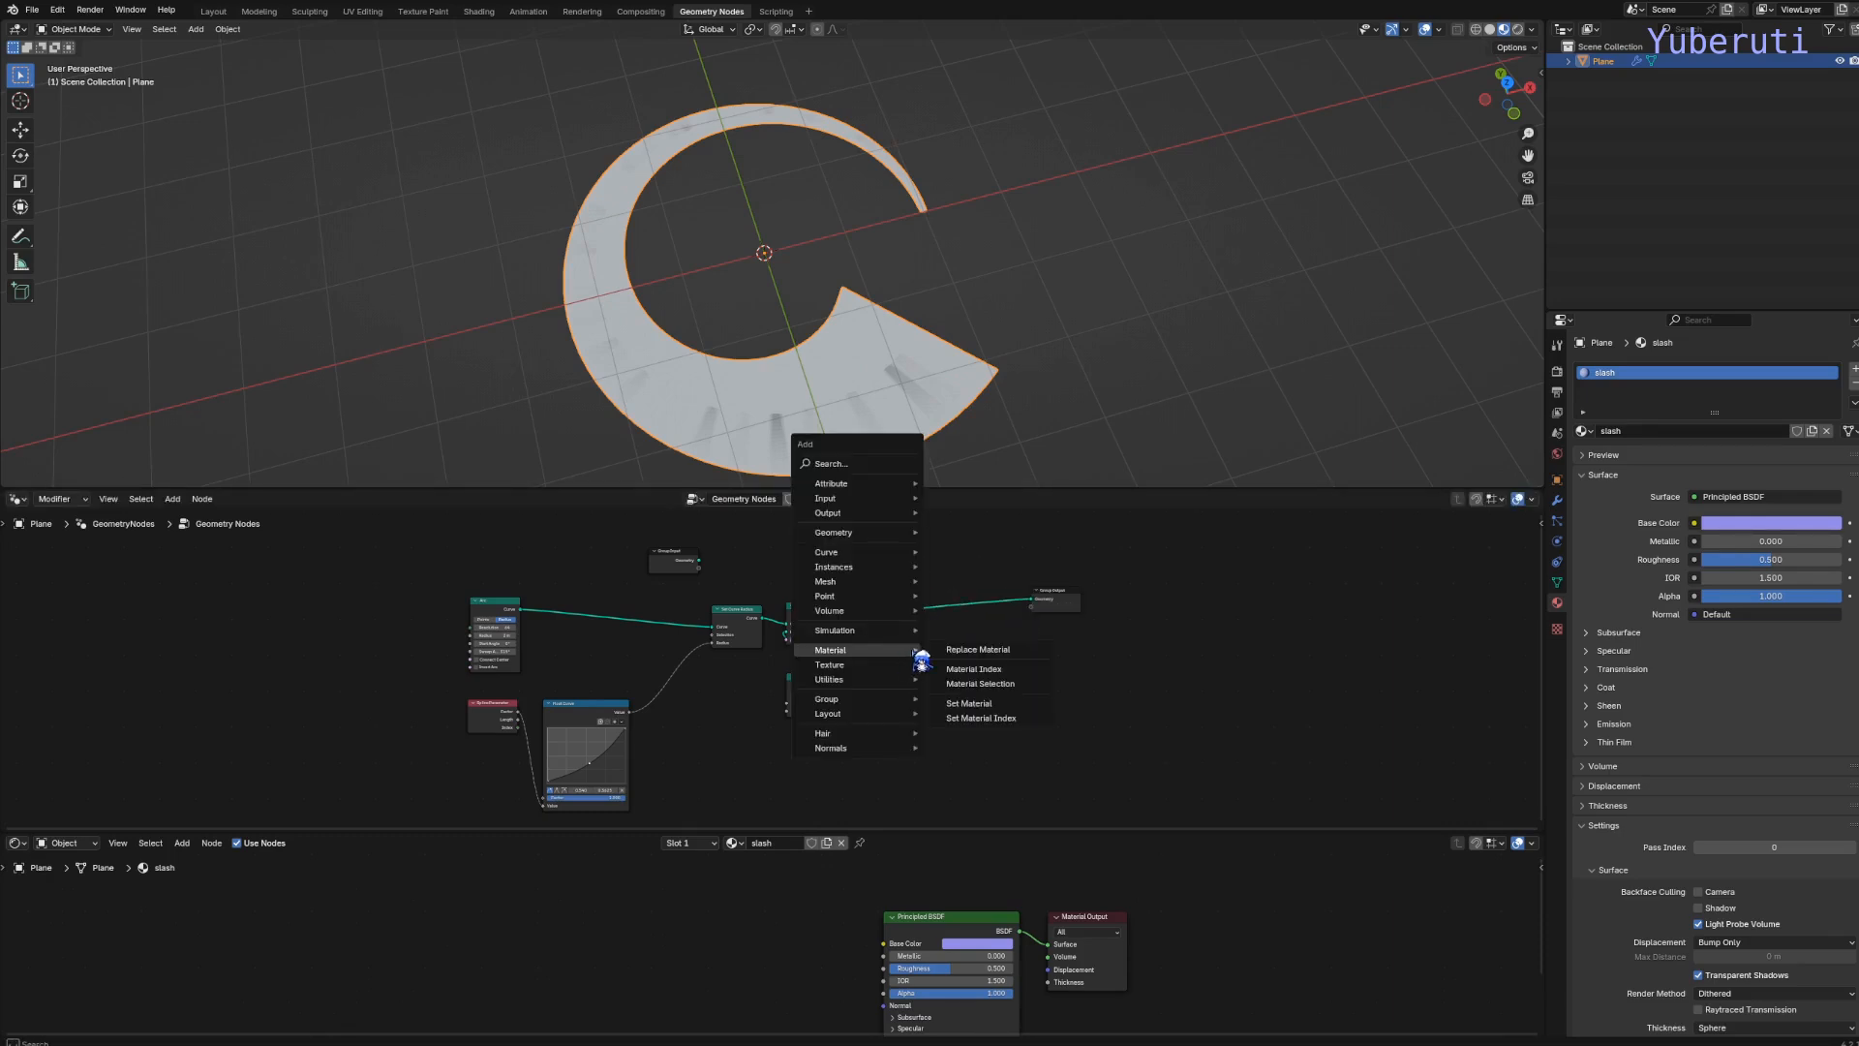
{"action": "left_click", "coordinate": [996, 704]}
{"action": "left_click", "coordinate": [906, 610]}
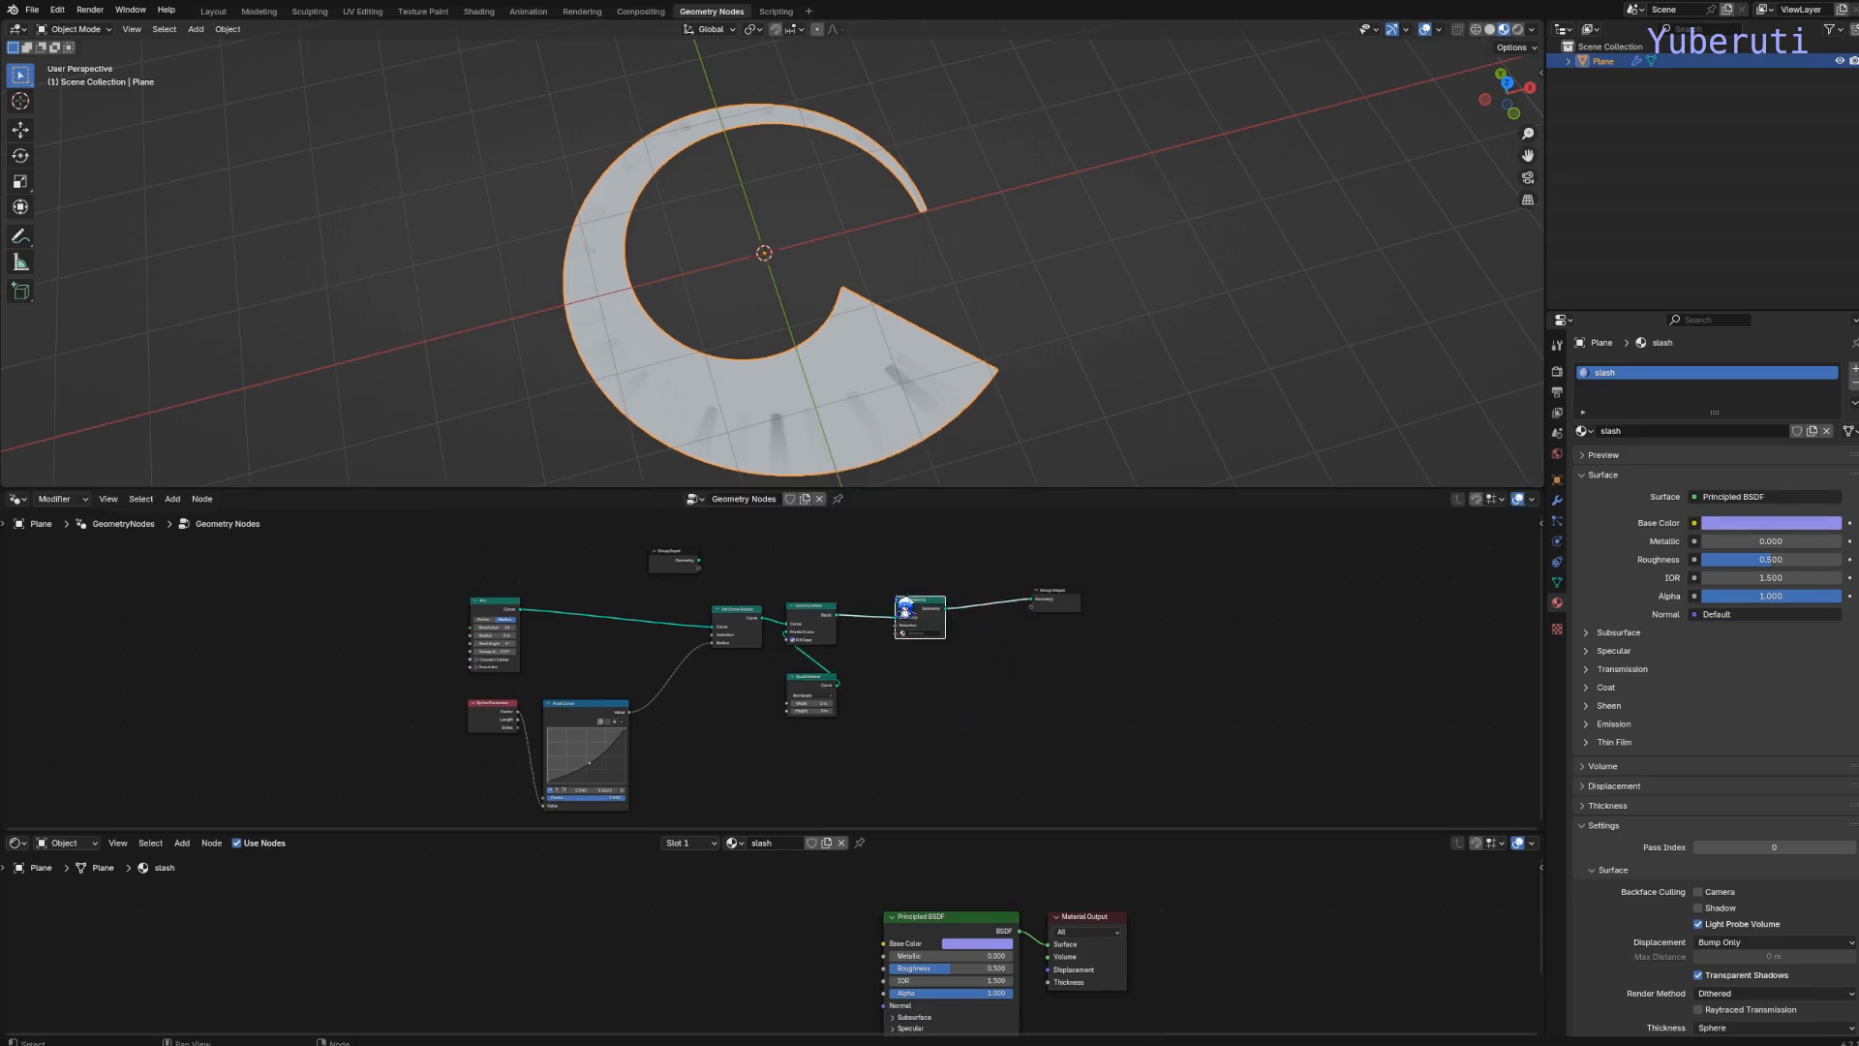
{"action": "left_click", "coordinate": [915, 653]}
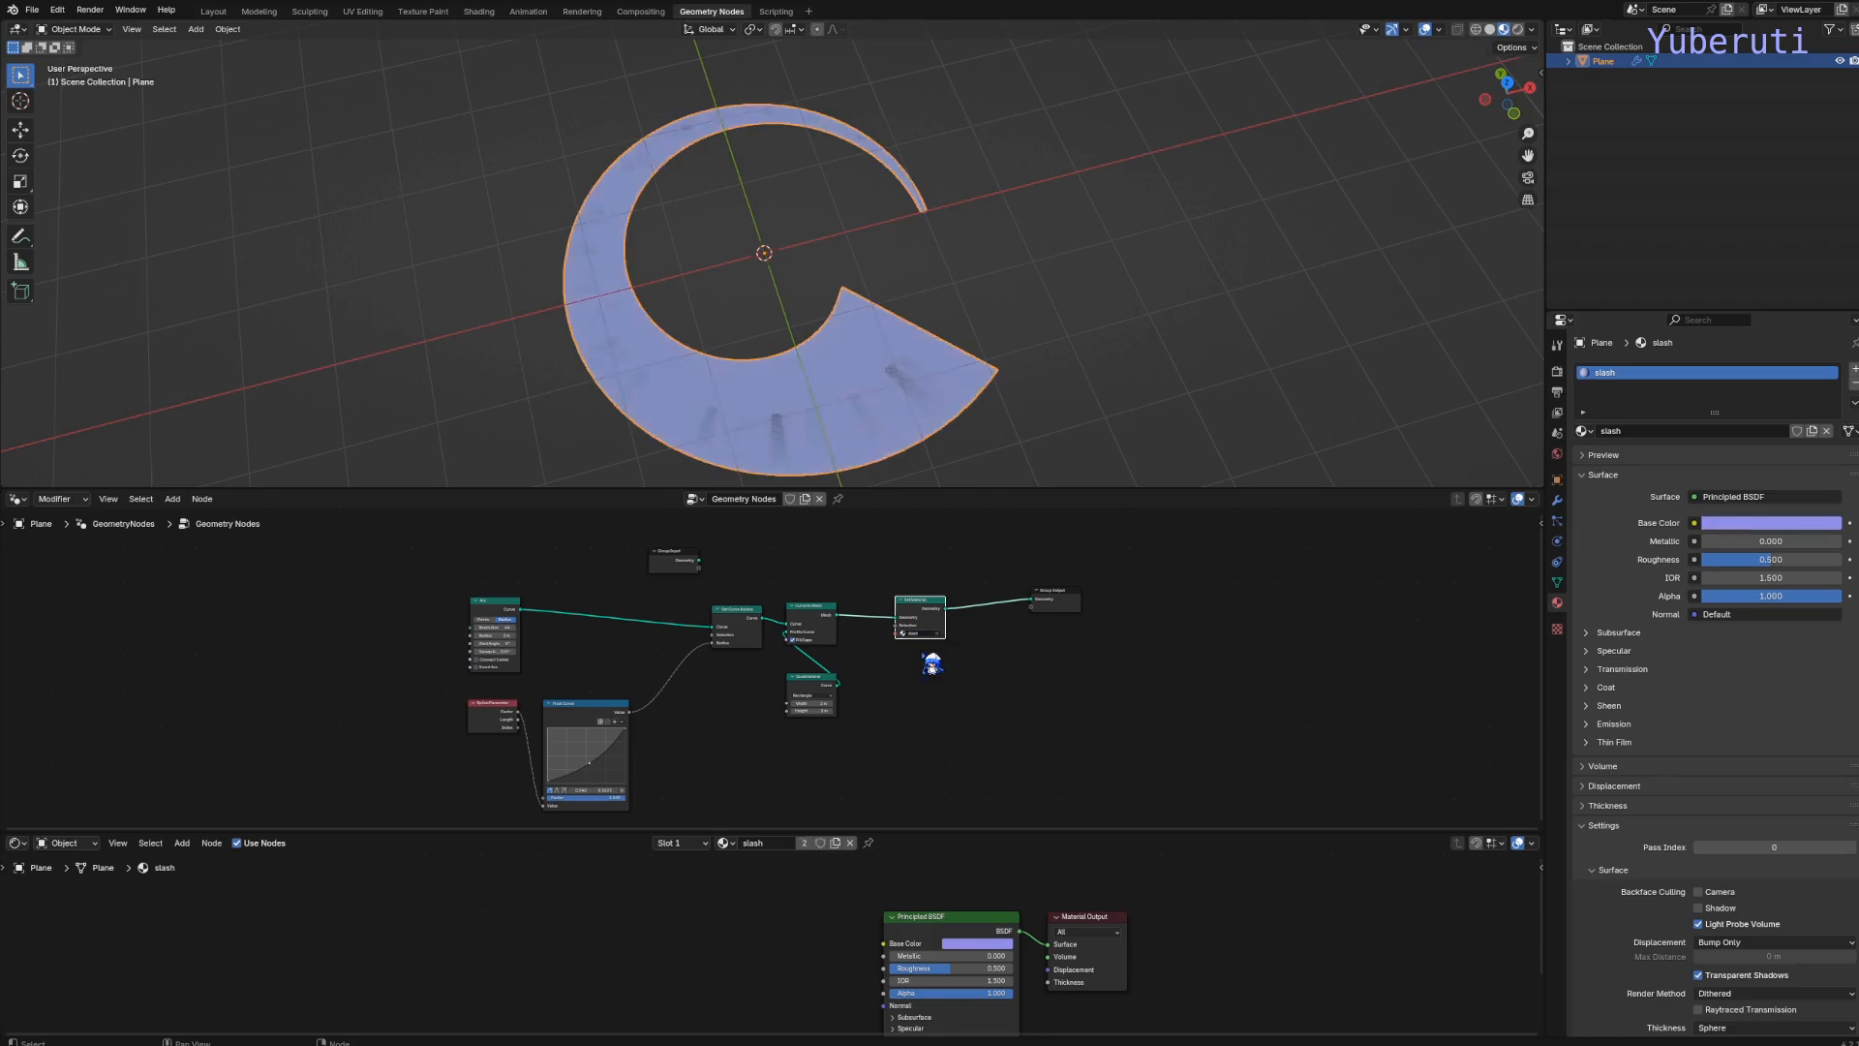
Set the Principled BSDF base color of the slash material to a light blue
{"action": "left_click", "coordinate": [978, 944]}
{"action": "left_click_drag", "start_coordinate": [1014, 829], "coordinate": [1008, 785]}
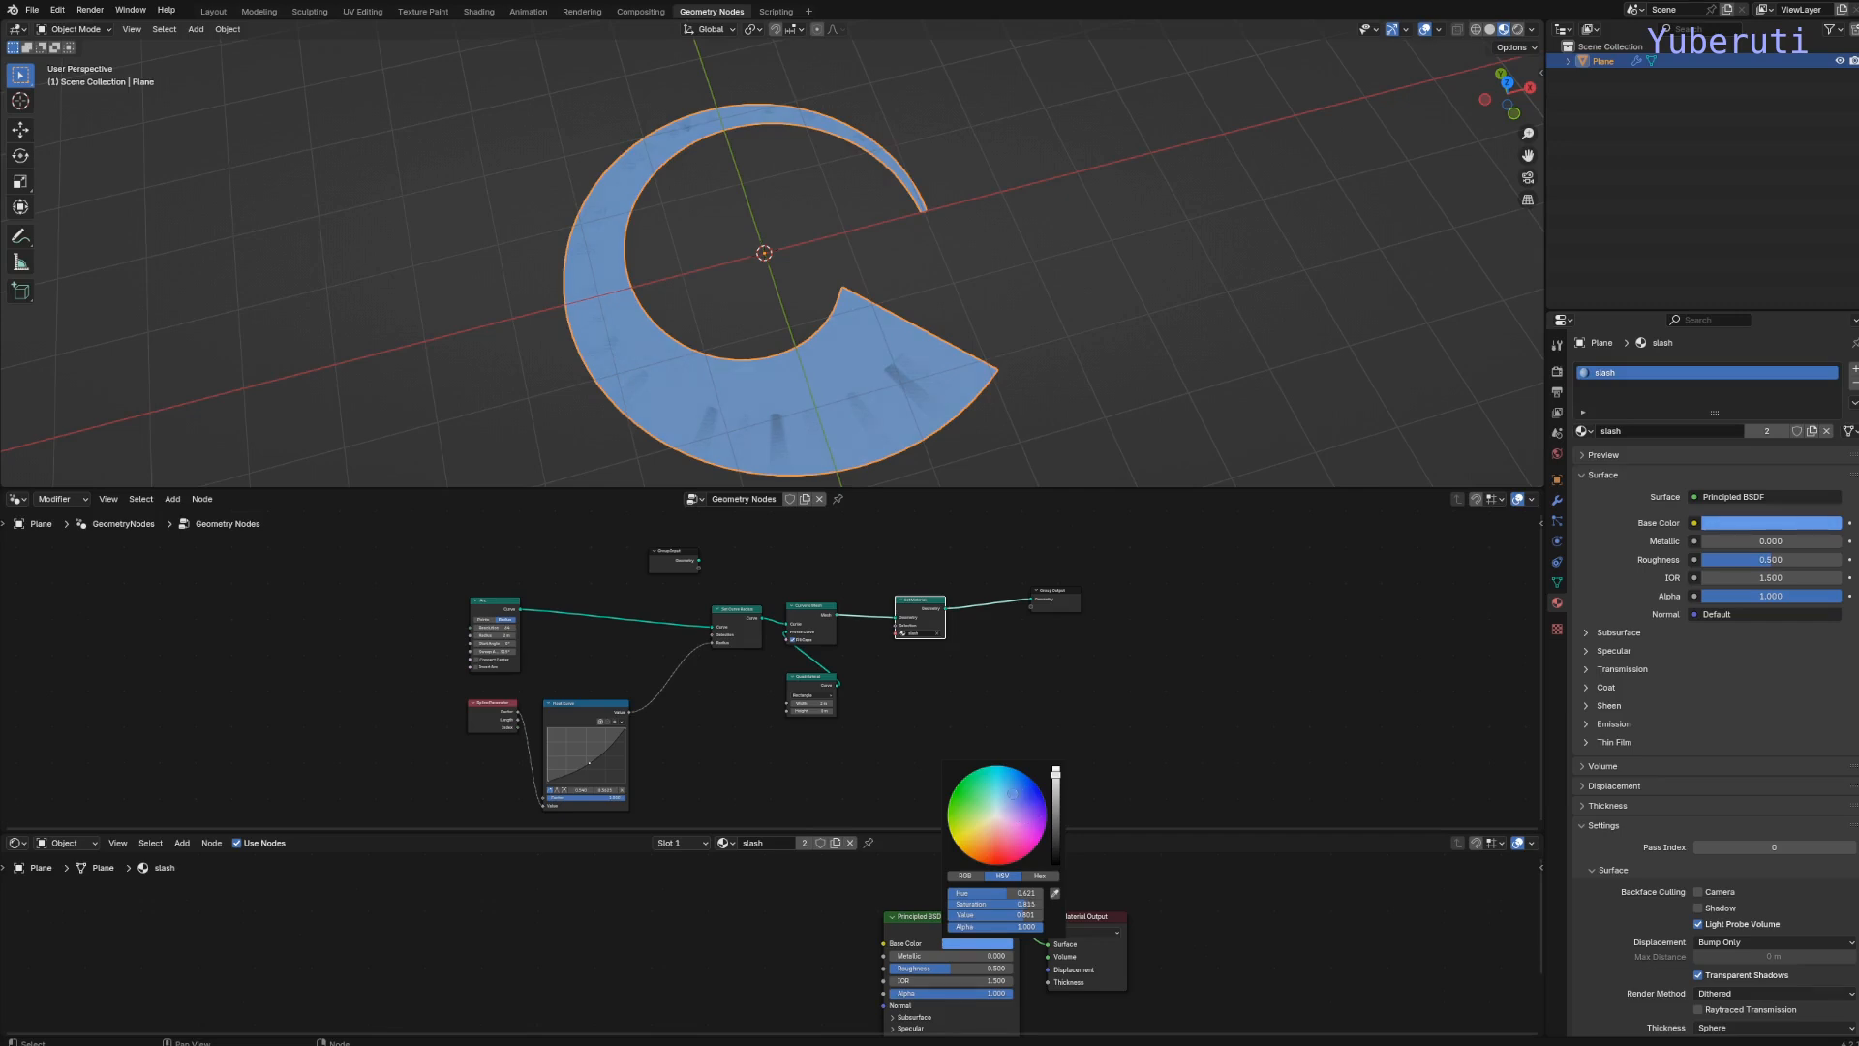
{"action": "scroll", "coordinate": [854, 390], "scroll_direction": "up", "scroll_amount": 3}
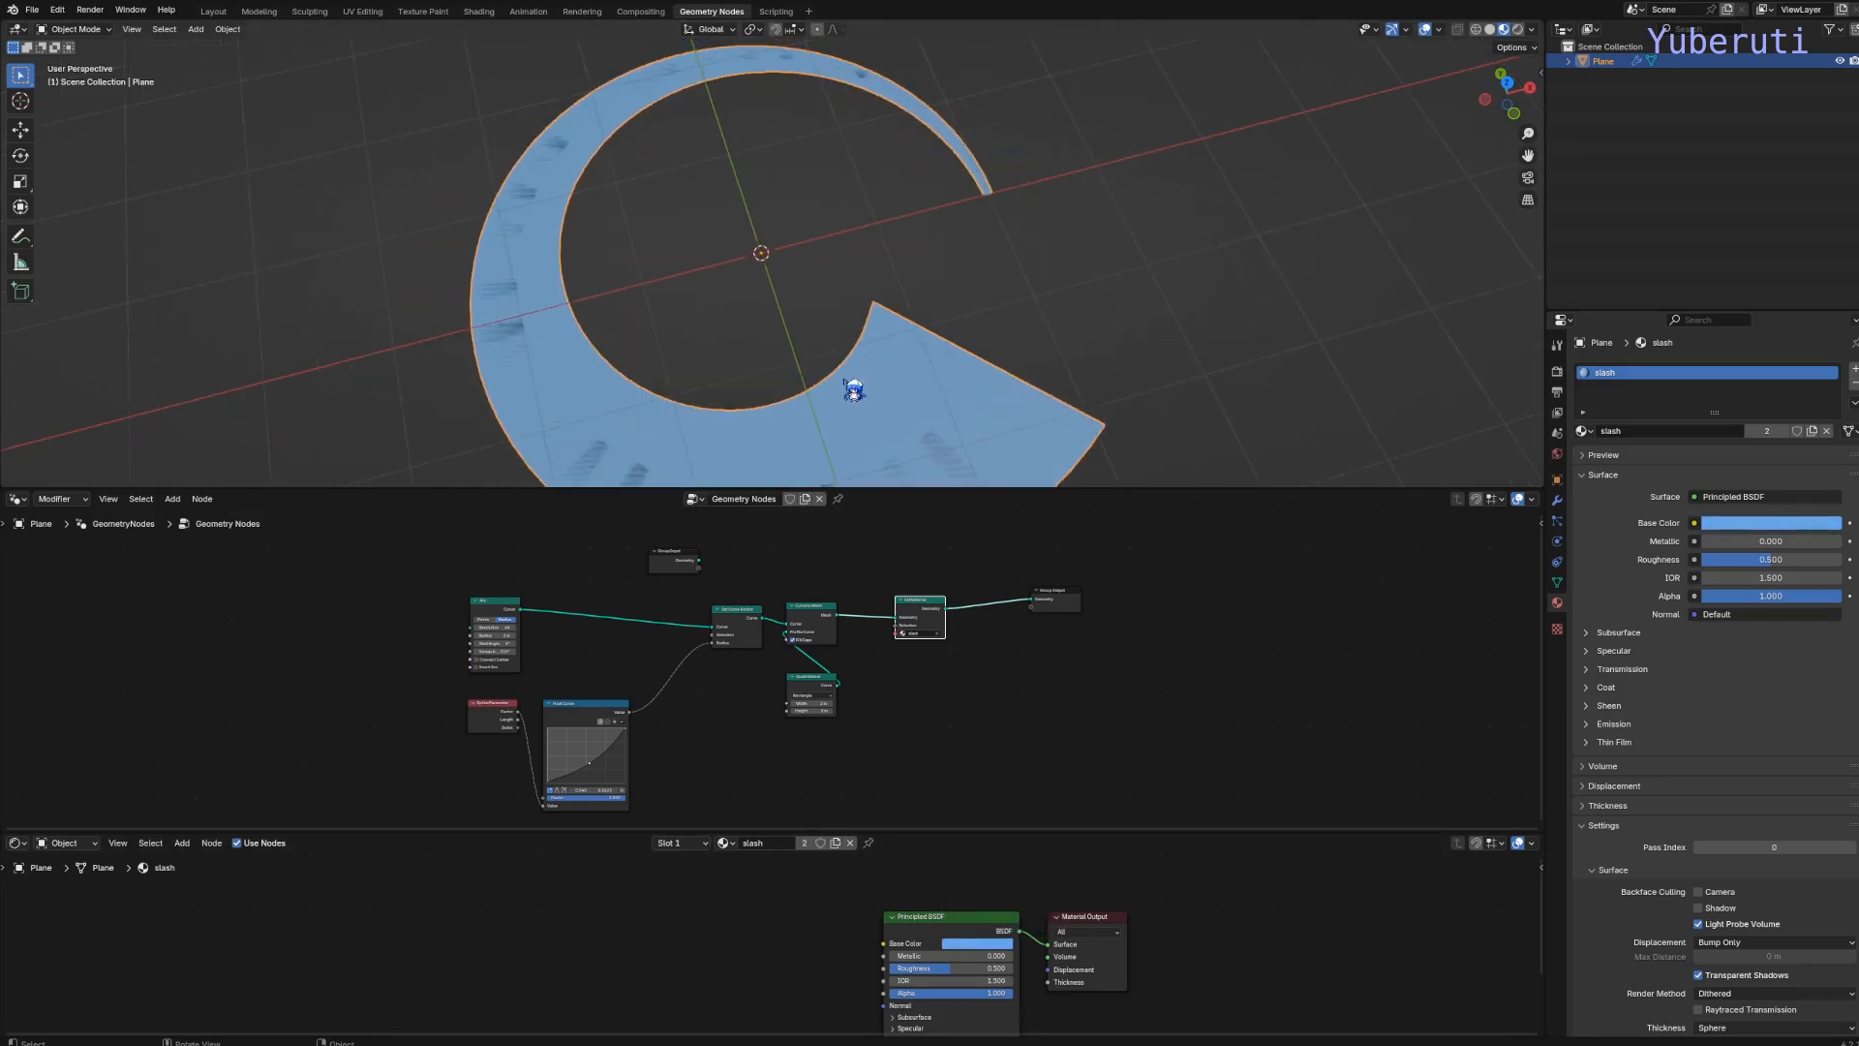
{"action": "middle_click_drag", "start_coordinate": [854, 389], "coordinate": [523, 374]}
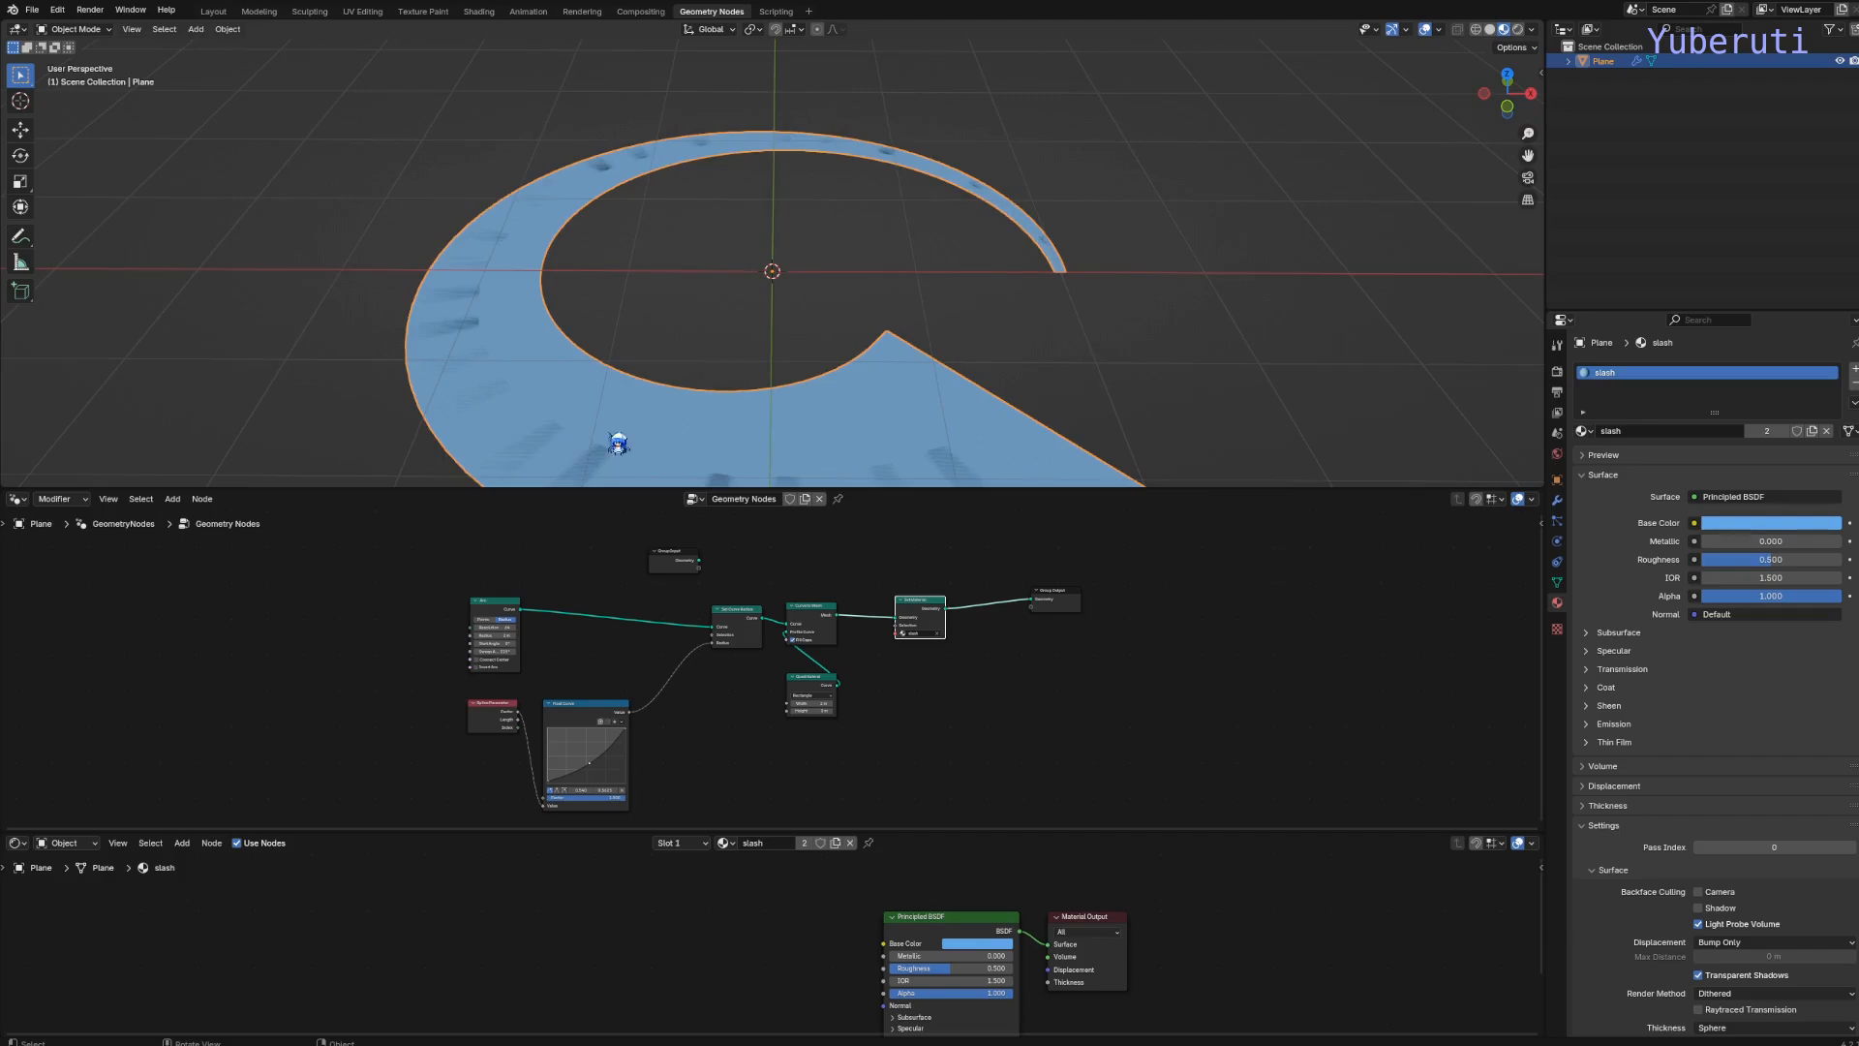
{"action": "middle_click_drag", "start_coordinate": [618, 444], "coordinate": [984, 407]}
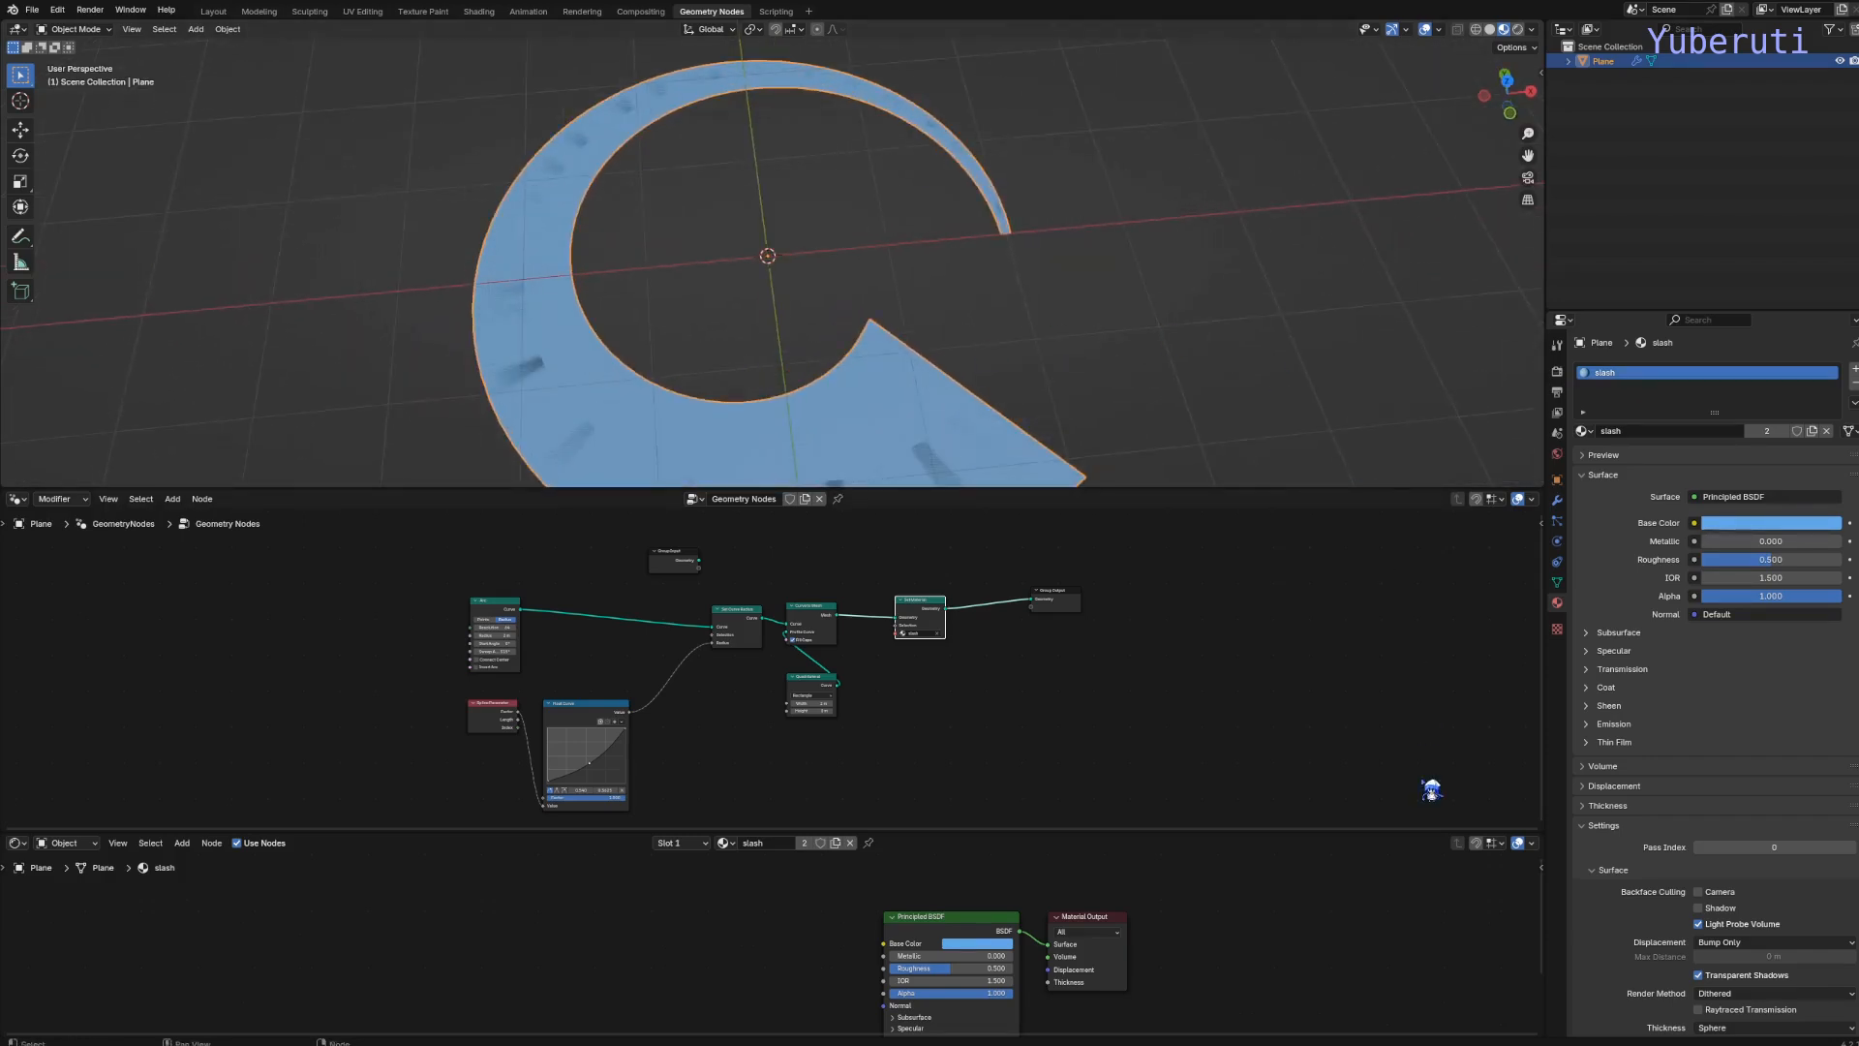
Enable camera backface culling for the slash material and check the slash surface from a lower angle
{"action": "left_click", "coordinate": [1701, 896]}
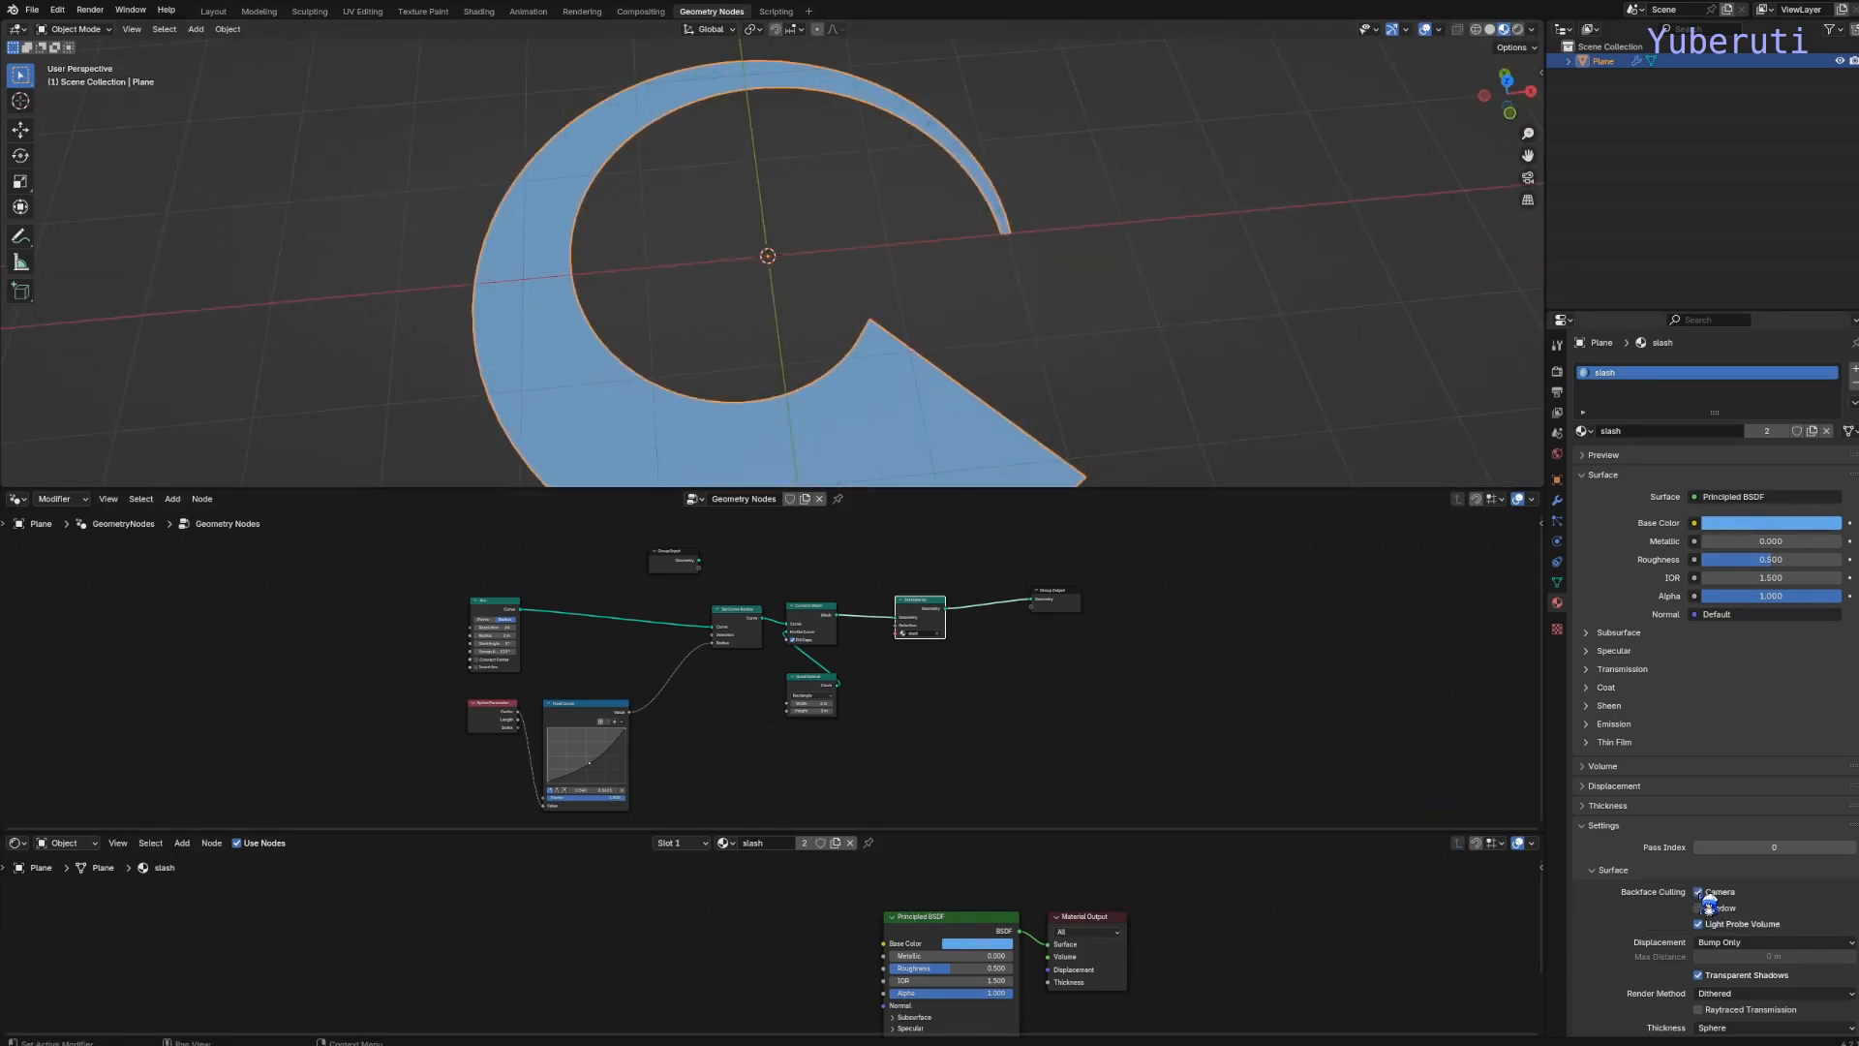
{"action": "scroll", "coordinate": [904, 335], "scroll_direction": "down", "scroll_amount": 2}
{"action": "middle_click_drag", "start_coordinate": [883, 356], "coordinate": [874, 329]}
{"action": "scroll", "coordinate": [881, 338], "scroll_direction": "up", "scroll_amount": 1}
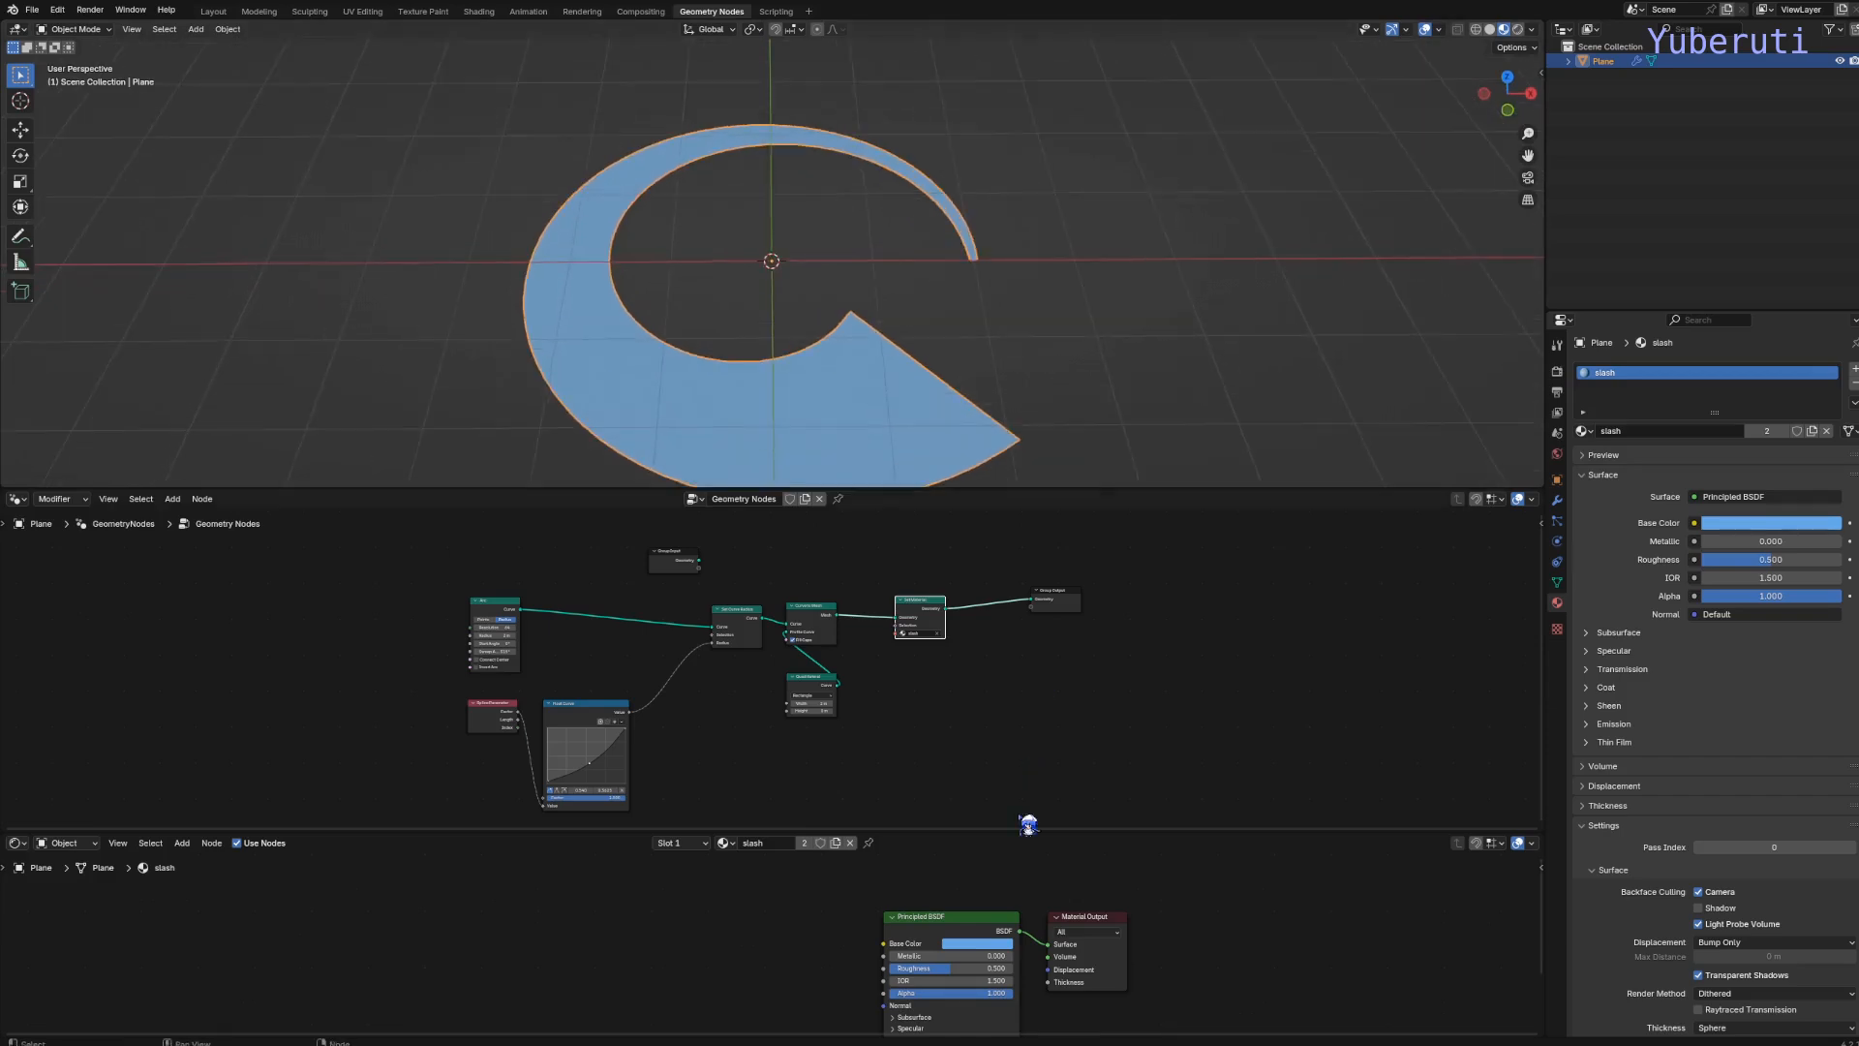
Enlarge the shader editor over the geometry node area and delete the Principled BSDF node
{"action": "left_click_drag", "start_coordinate": [1015, 832], "coordinate": [950, 498]}
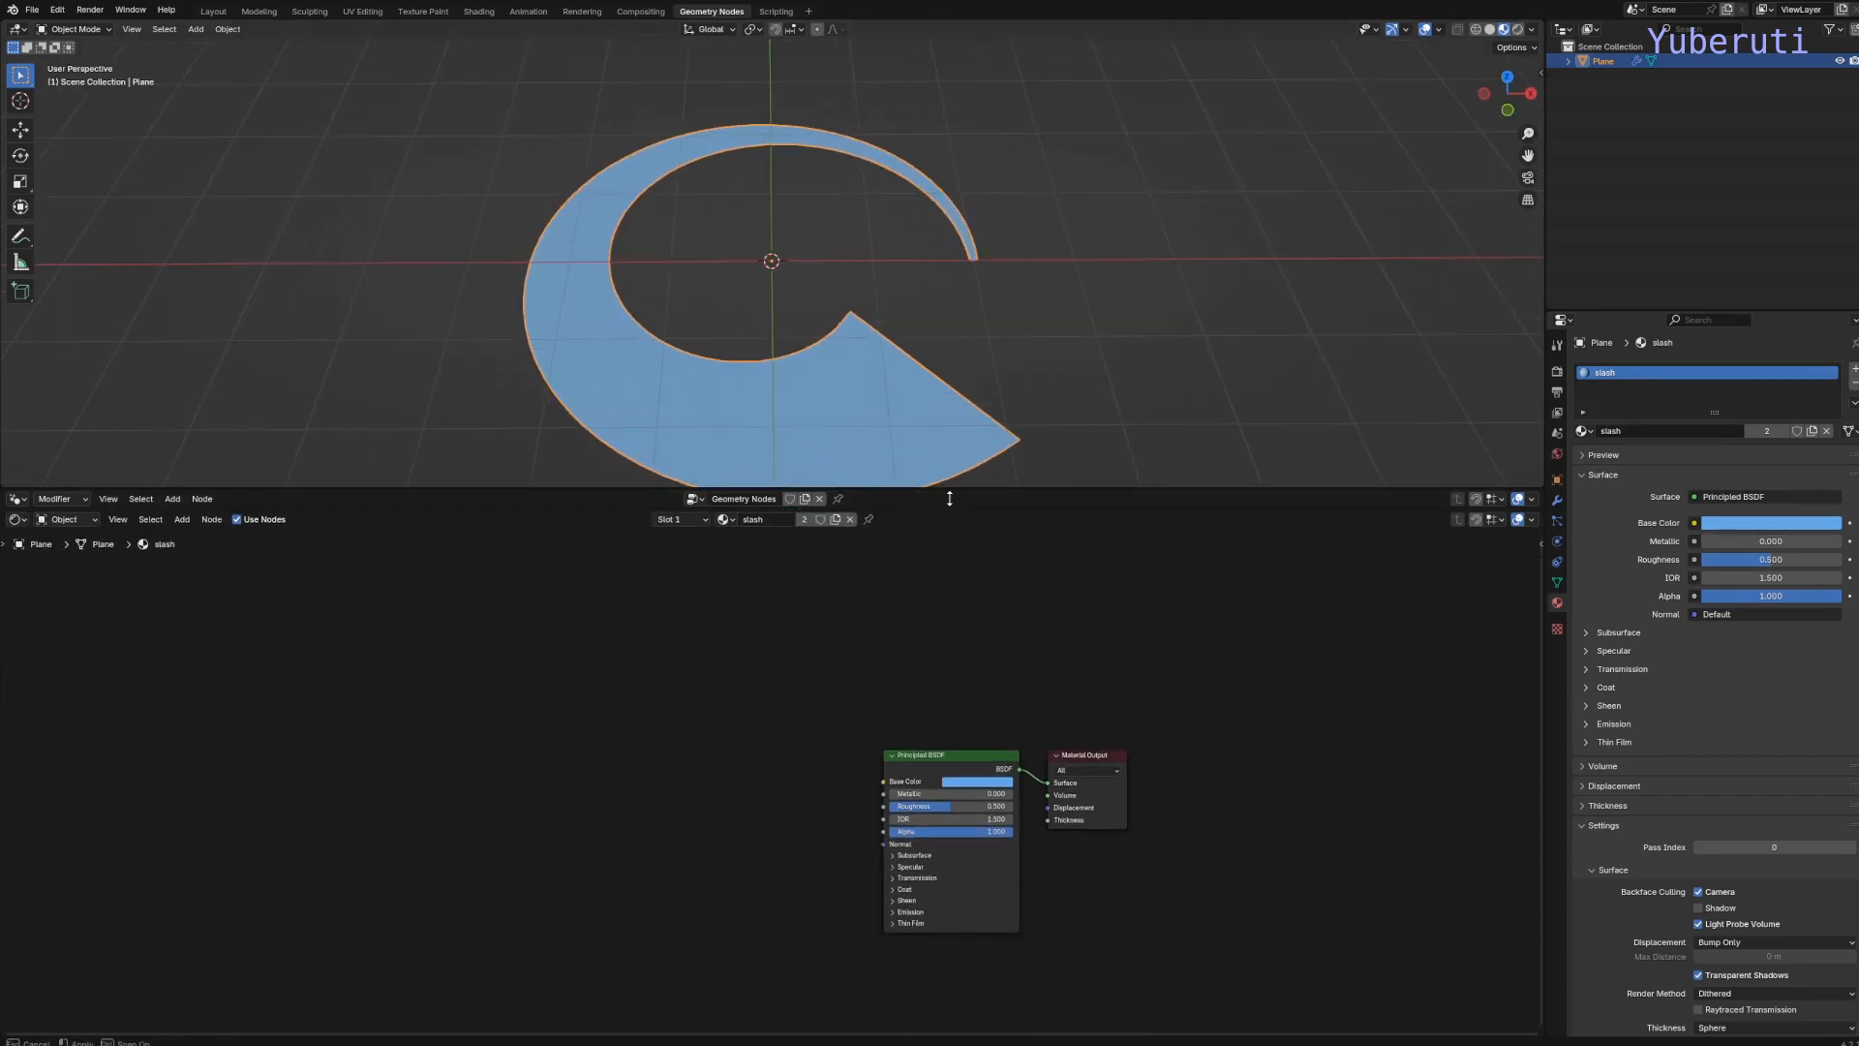
{"action": "scroll", "coordinate": [731, 776], "scroll_direction": "down", "scroll_amount": 2}
{"action": "middle_click_drag", "start_coordinate": [730, 776], "coordinate": [968, 714]}
{"action": "left_click", "coordinate": [1087, 693]}
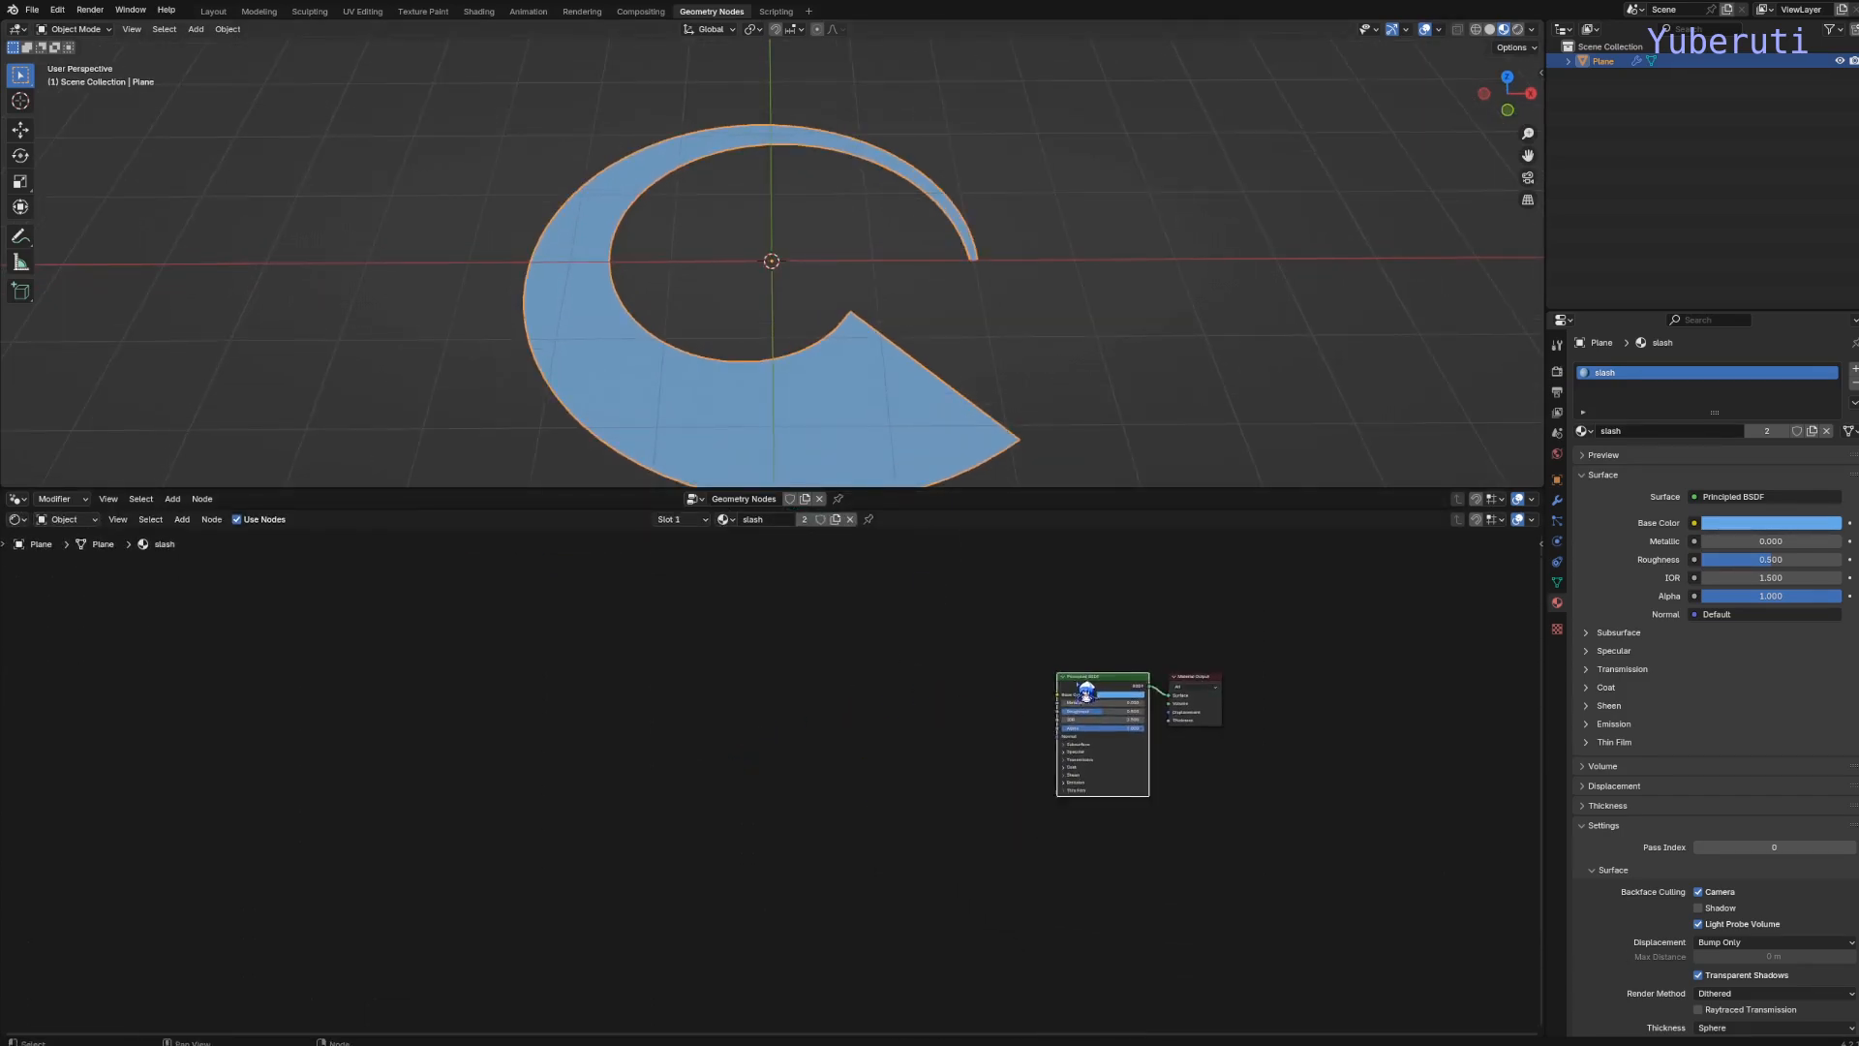
{"action": "mouse_move", "coordinate": [1077, 685]}
{"action": "left_mouse_down"}
{"action": "mouse_move", "coordinate": [1041, 676]}
{"action": "mouse_move", "coordinate": [1047, 699]}
{"action": "left_mouse_up"}
{"action": "key", "text": "x"}
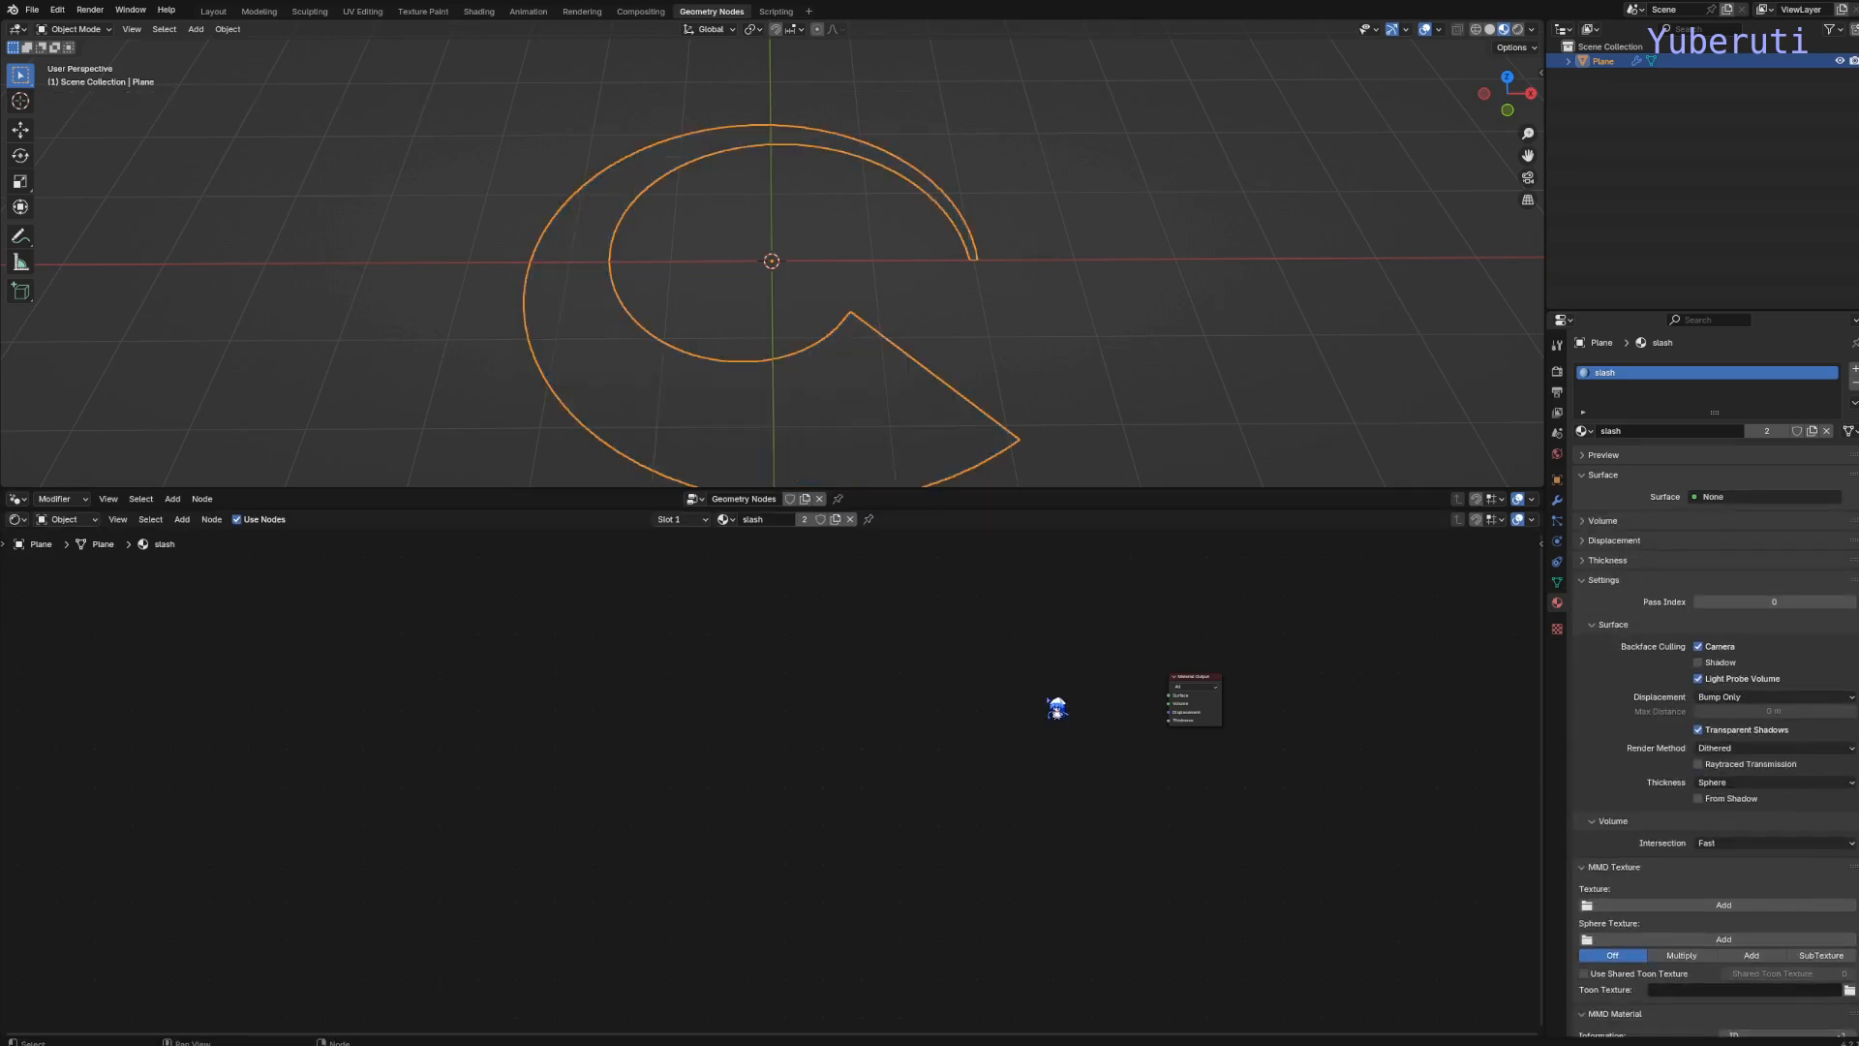
Add an Emission node and a Mix Shader node before the Material Output
{"action": "key", "text": "shift+a"}
{"action": "mouse_move", "coordinate": [1048, 780]}
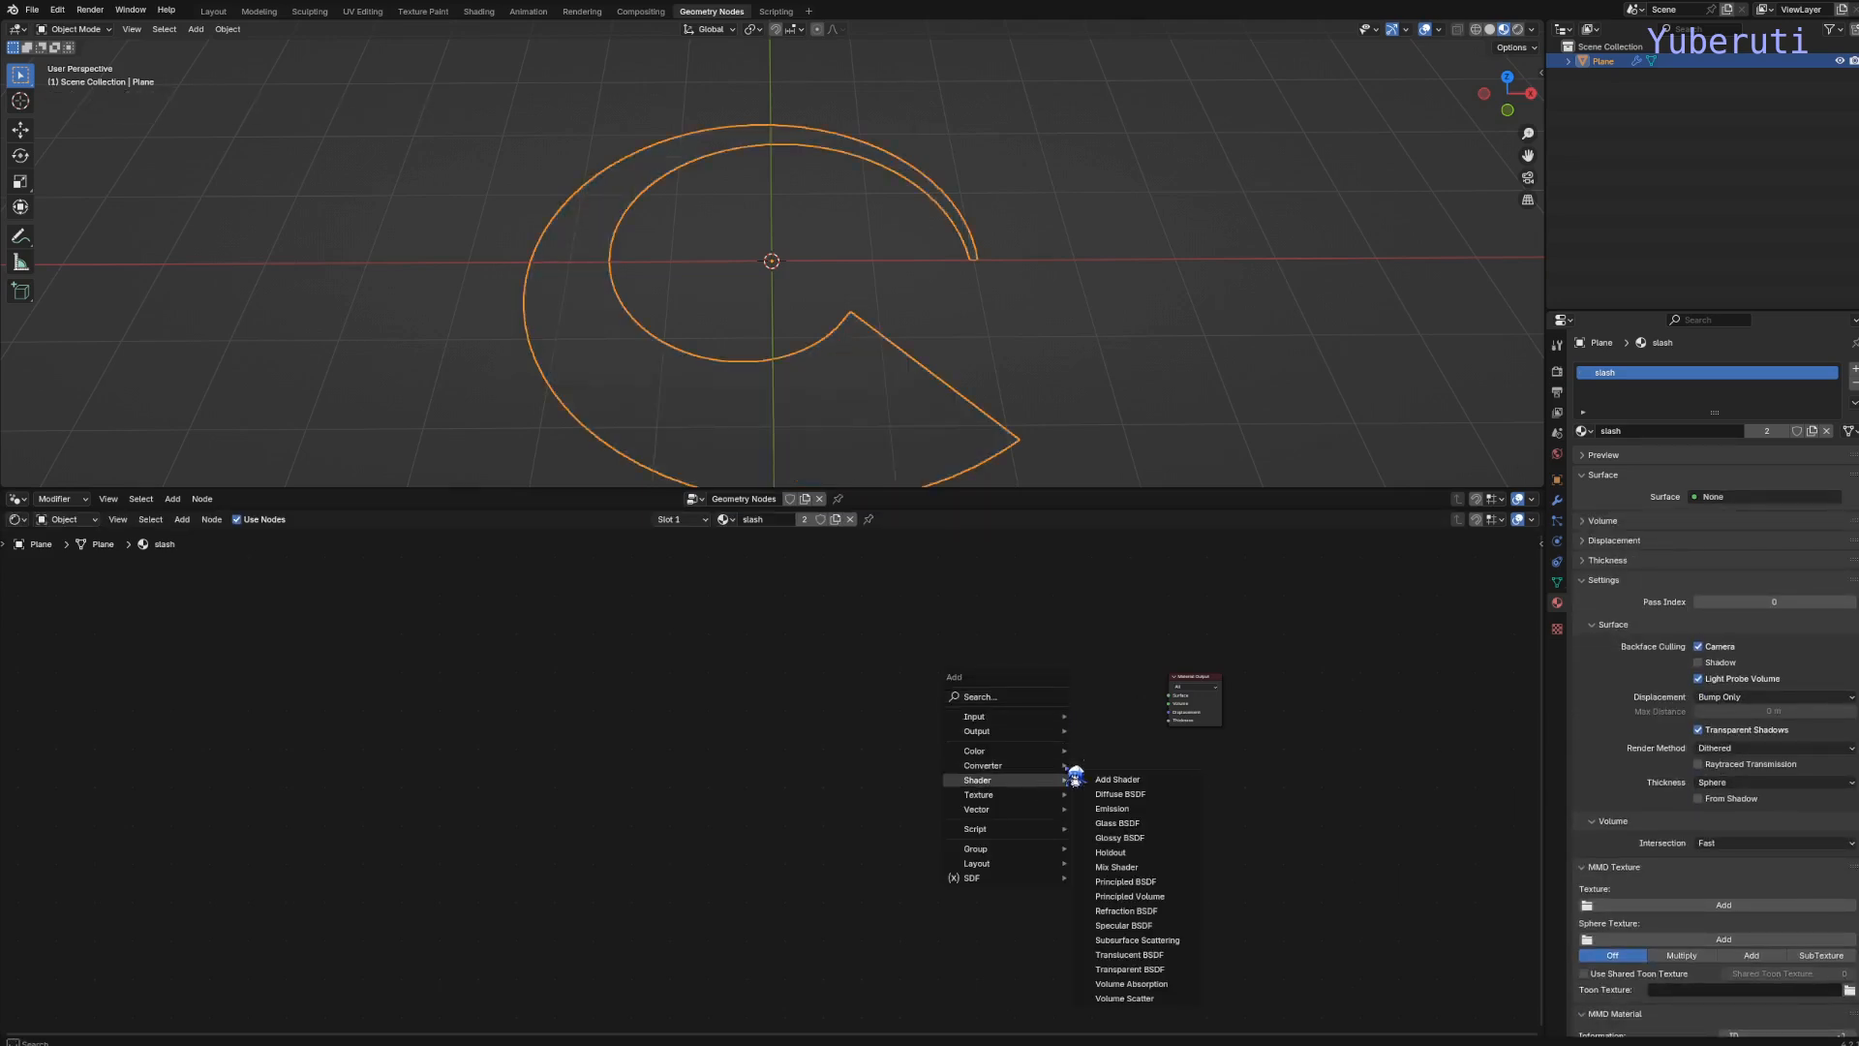
{"action": "left_click", "coordinate": [1153, 811]}
{"action": "left_click", "coordinate": [1036, 681]}
{"action": "key", "text": "shift+a"}
{"action": "mouse_move", "coordinate": [1036, 740]}
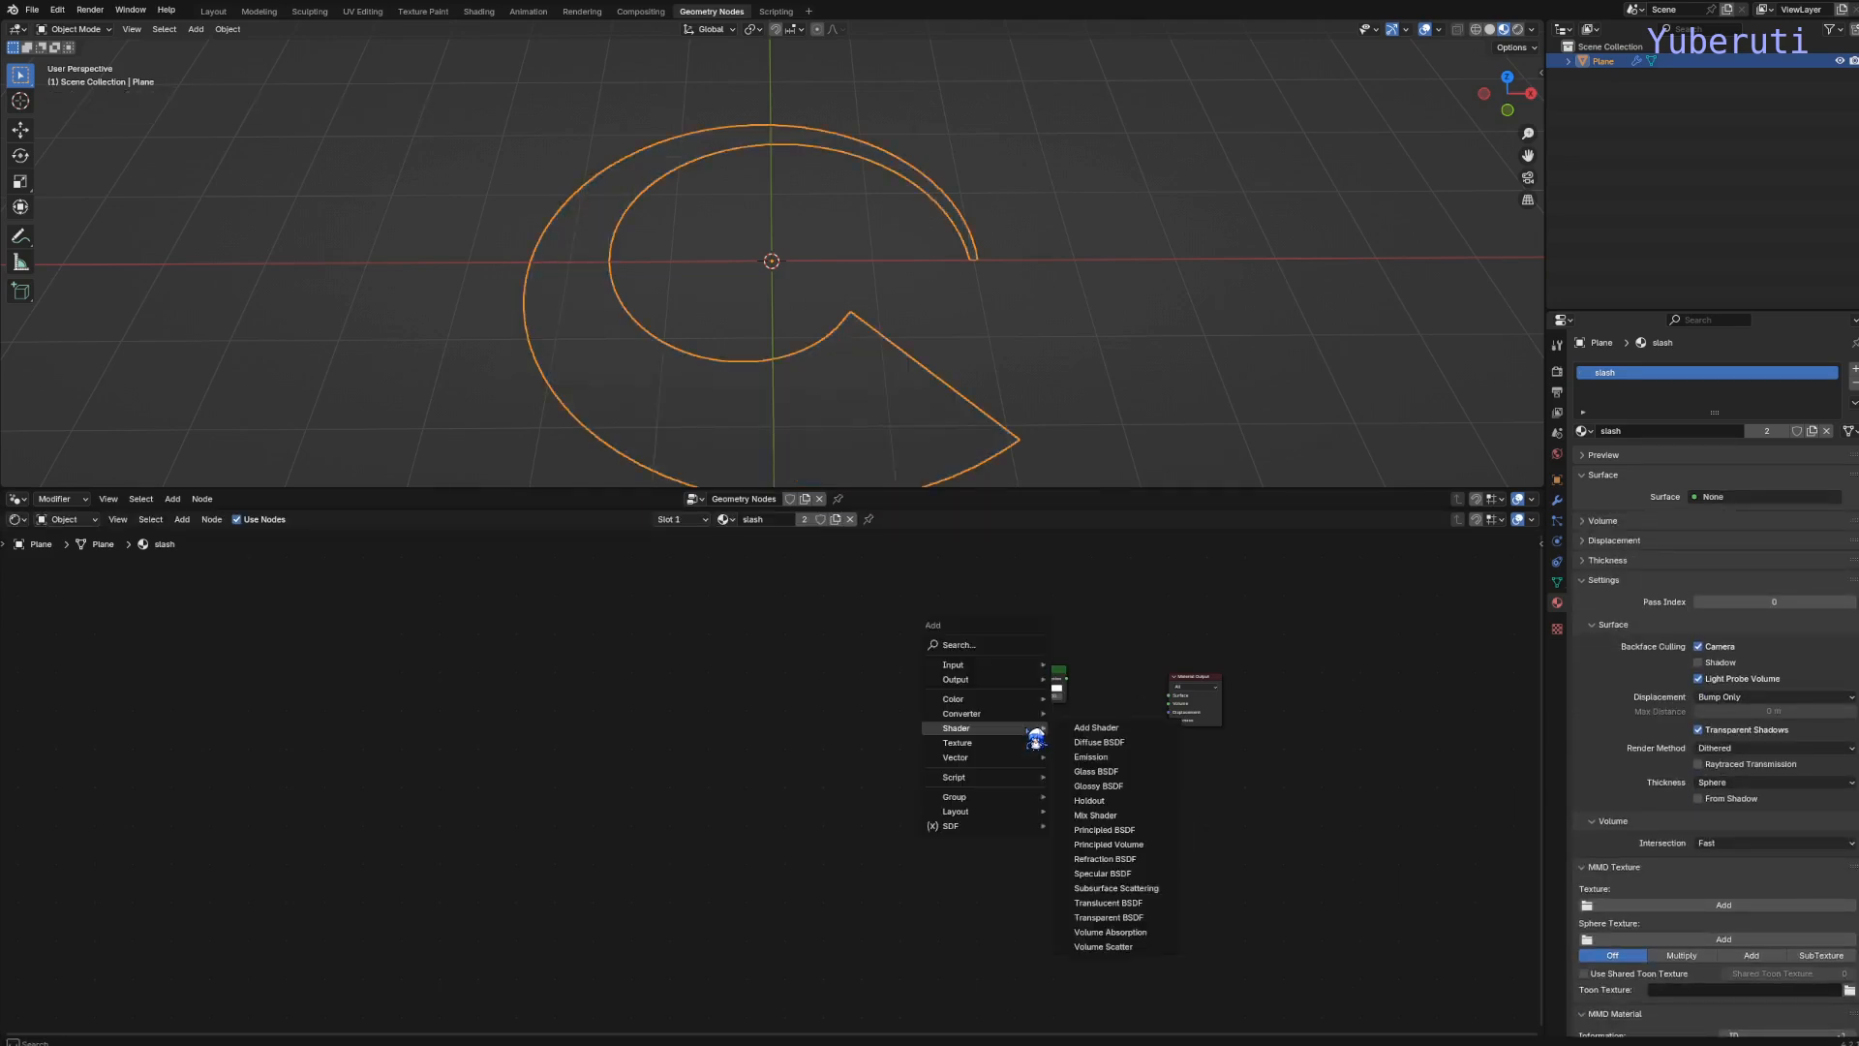
{"action": "left_click", "coordinate": [1095, 815]}
{"action": "left_click", "coordinate": [1058, 772]}
Add a Transparent BSDF node and arrange it above the Emission node, beside the Mix Shader
{"action": "key", "text": "shift+a"}
{"action": "mouse_move", "coordinate": [1051, 781]}
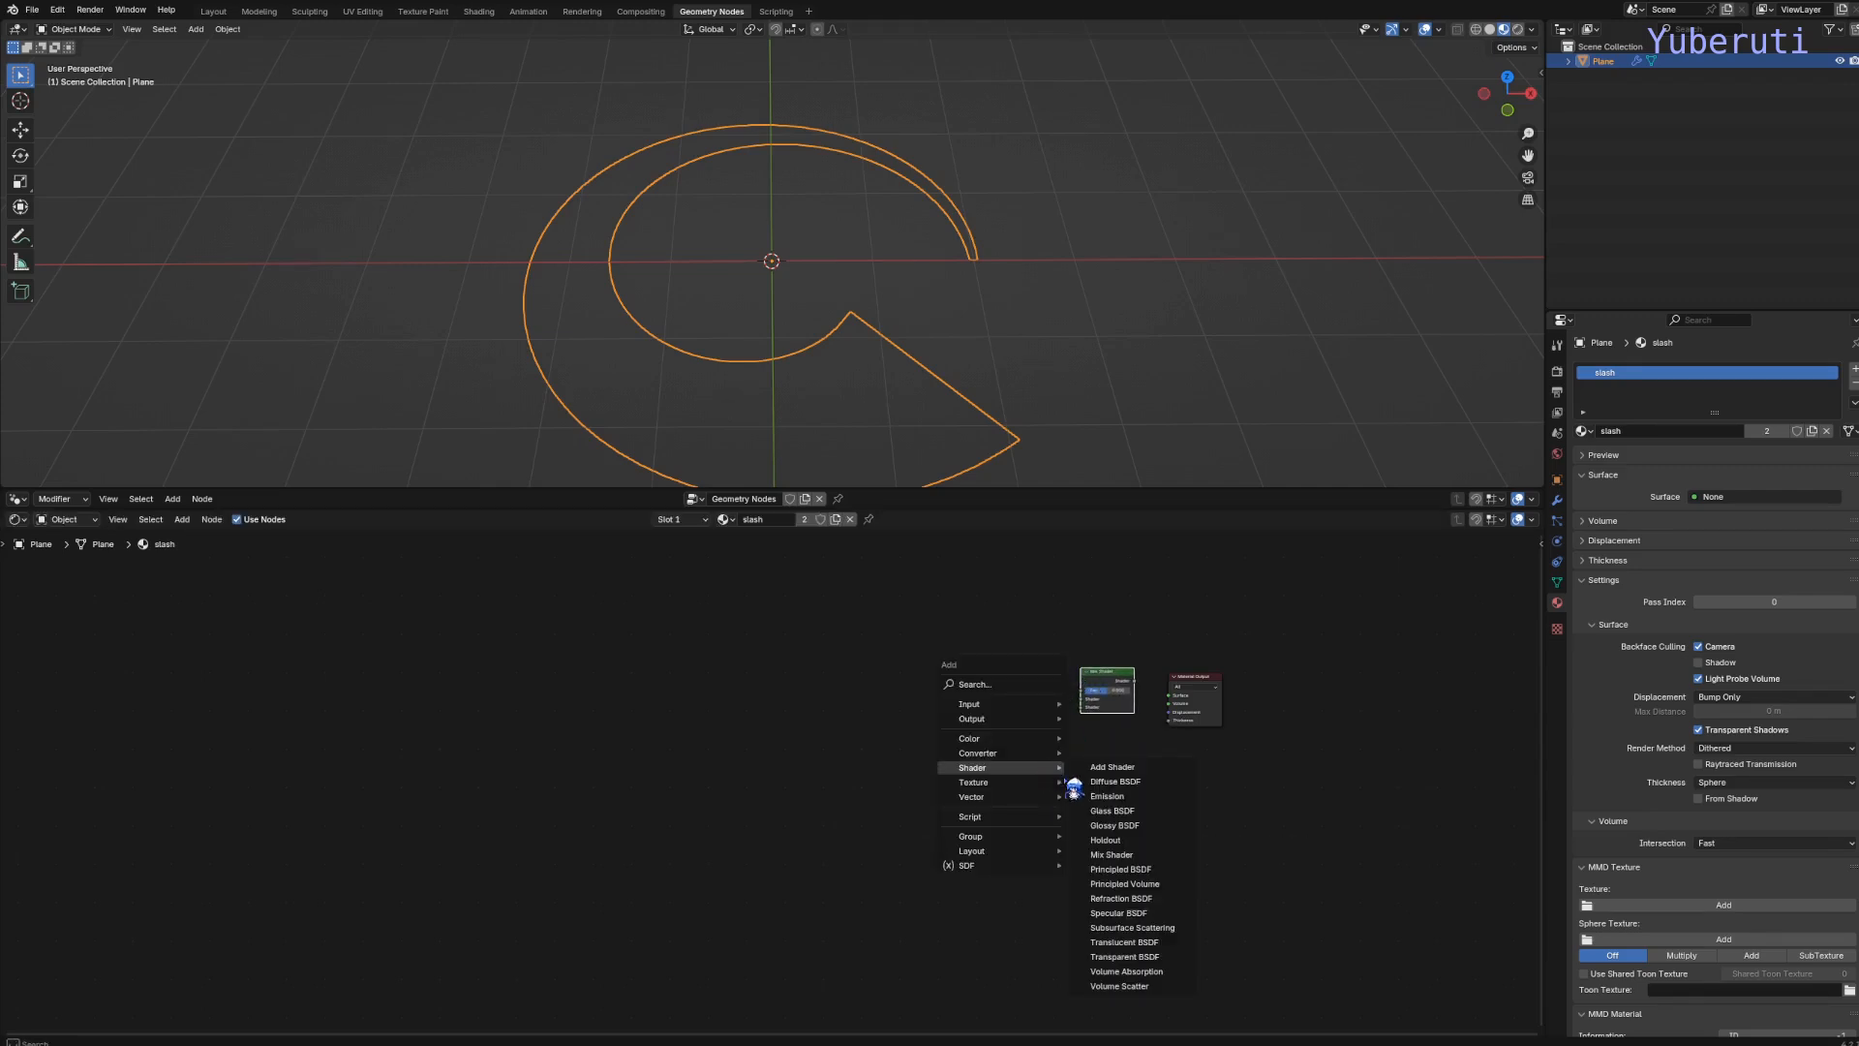
{"action": "left_click", "coordinate": [1123, 956]}
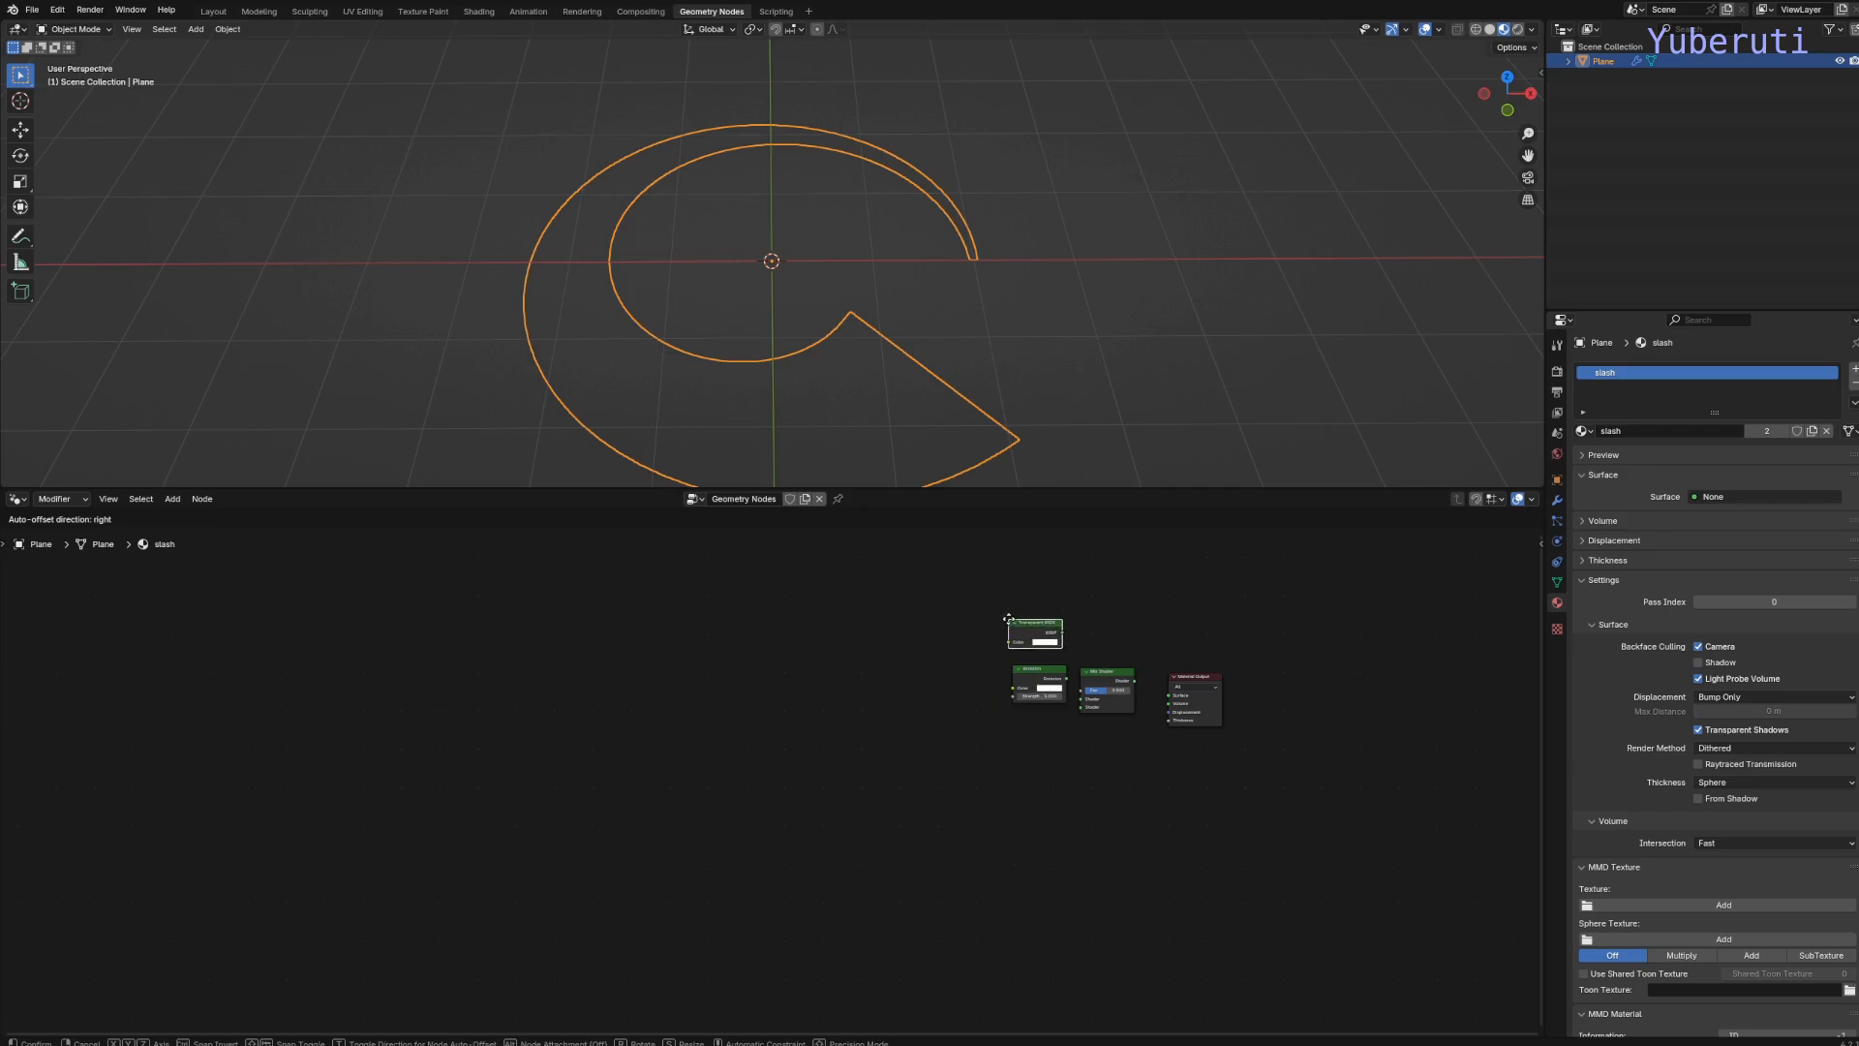
{"action": "left_click", "coordinate": [1042, 644]}
{"action": "left_click_drag", "start_coordinate": [1035, 672], "coordinate": [1022, 717]}
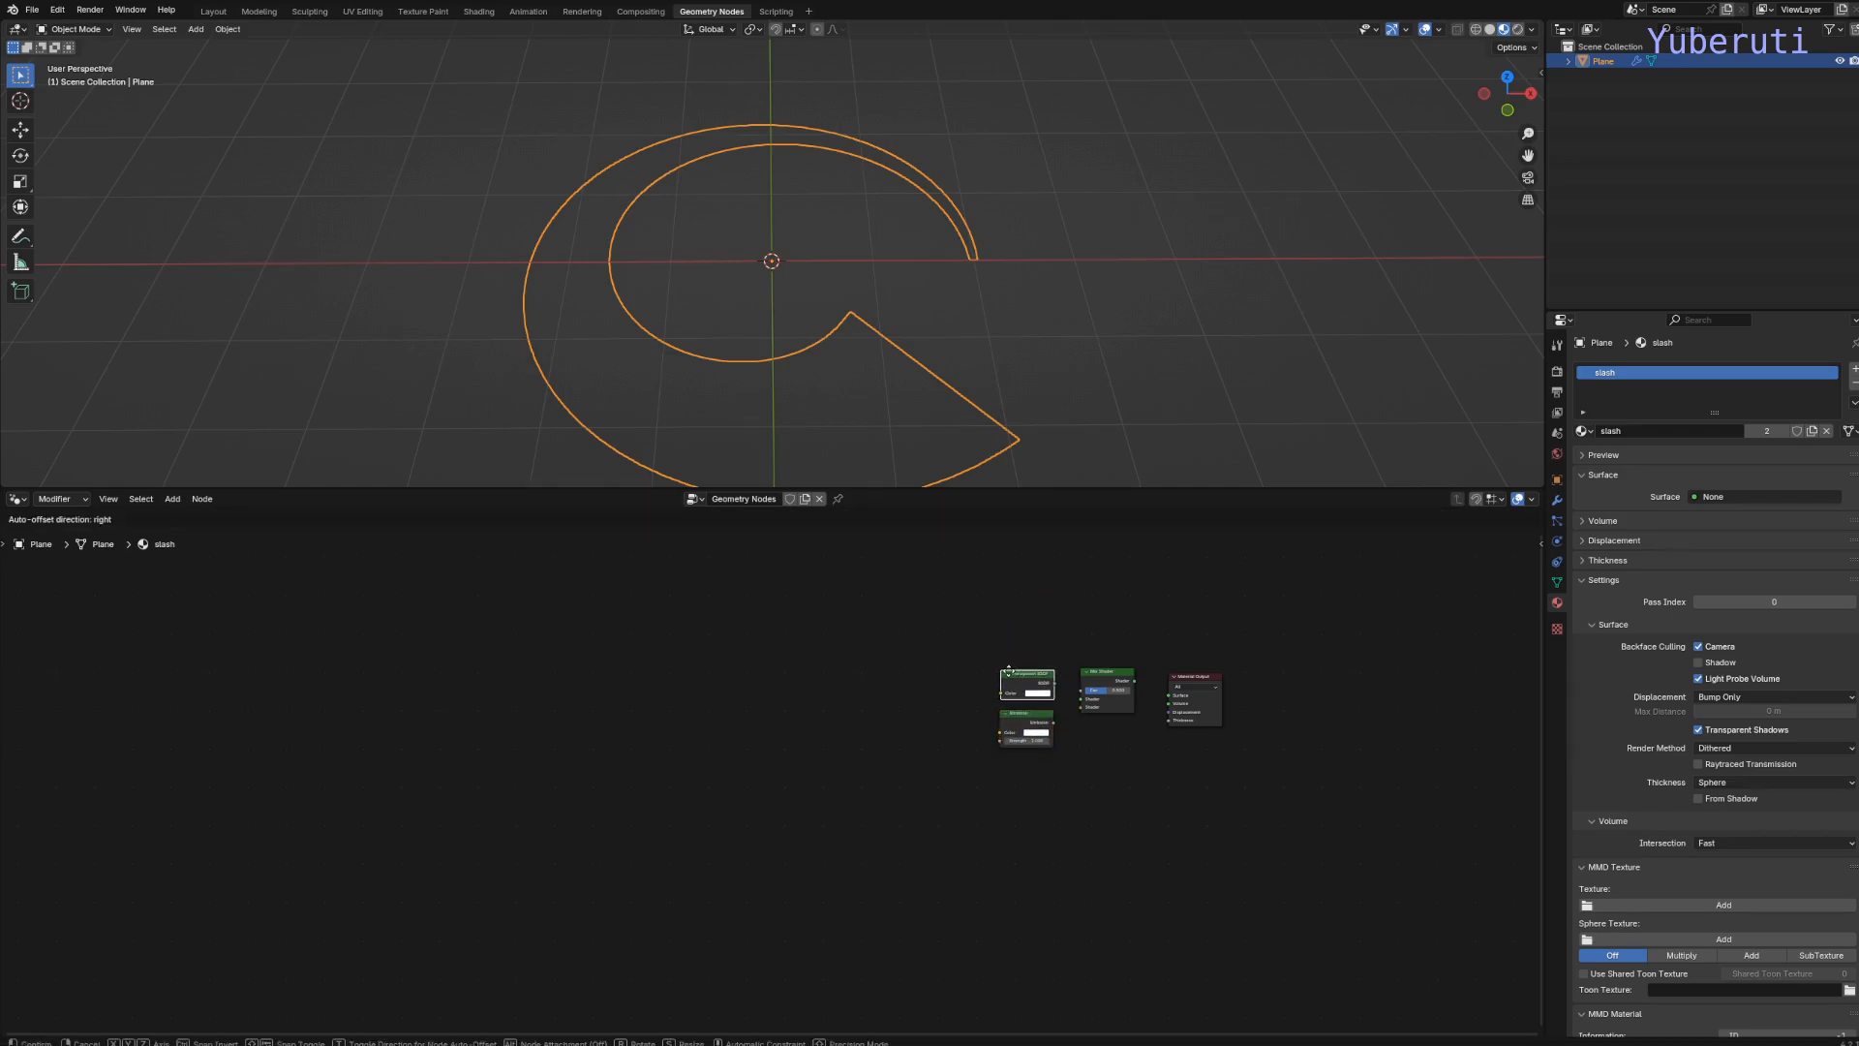
Add a Noise Texture node and a Color Ramp node ahead of the shader nodes
{"action": "key", "text": "shift+a"}
{"action": "mouse_move", "coordinate": [731, 726]}
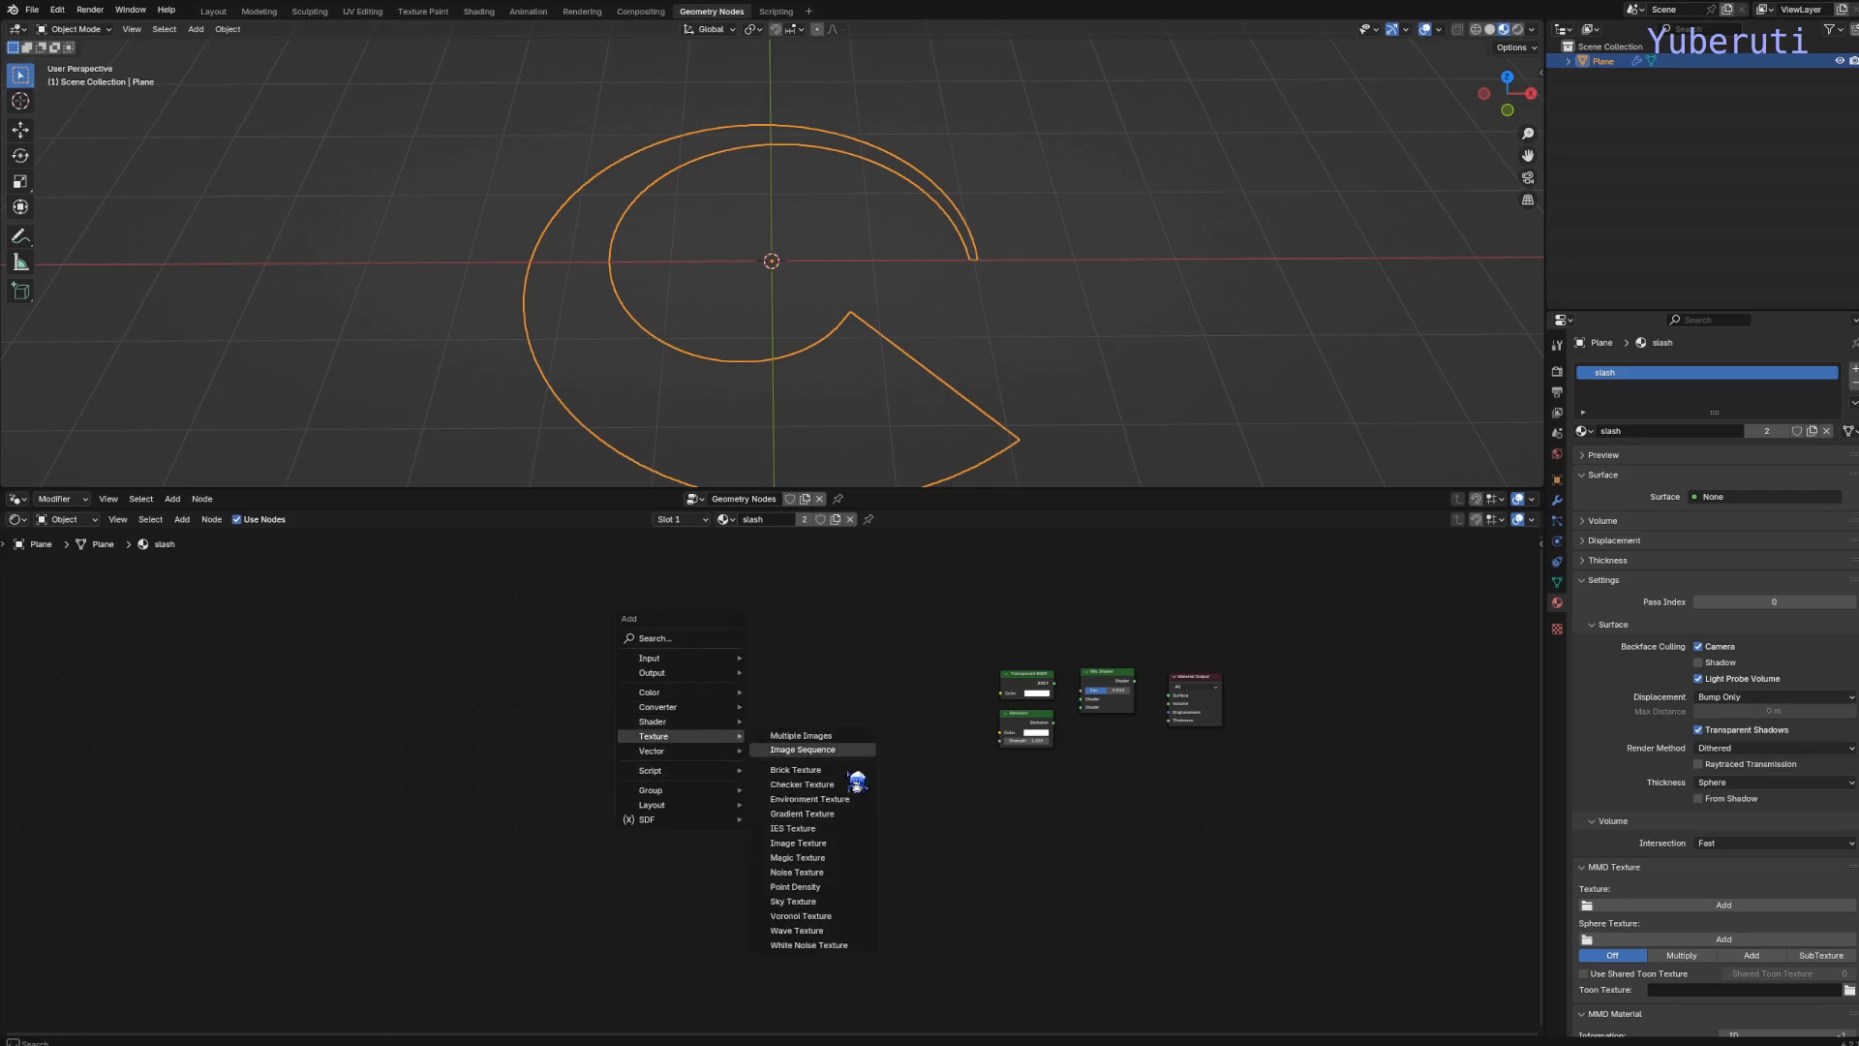
{"action": "left_click", "coordinate": [842, 876]}
{"action": "left_click", "coordinate": [704, 688]}
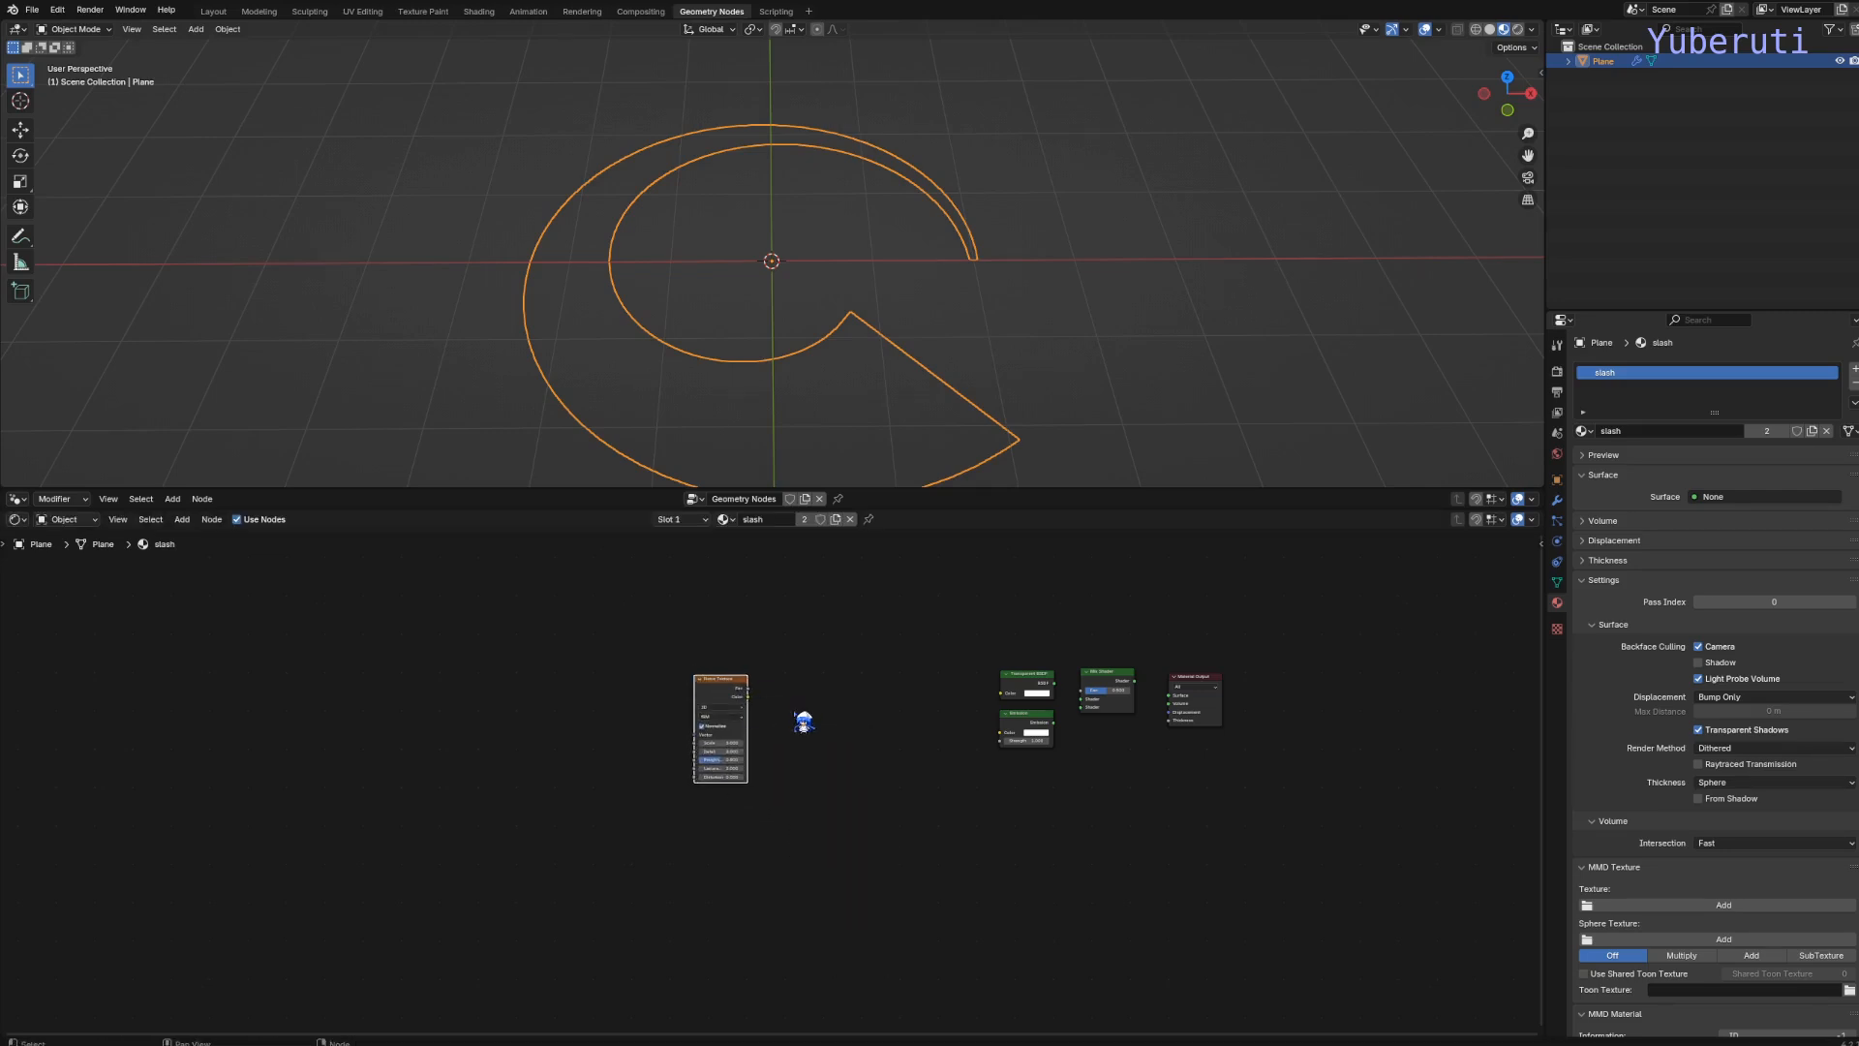
{"action": "key", "text": "shift+a"}
{"action": "mouse_move", "coordinate": [801, 682]}
{"action": "left_click", "coordinate": [856, 710]}
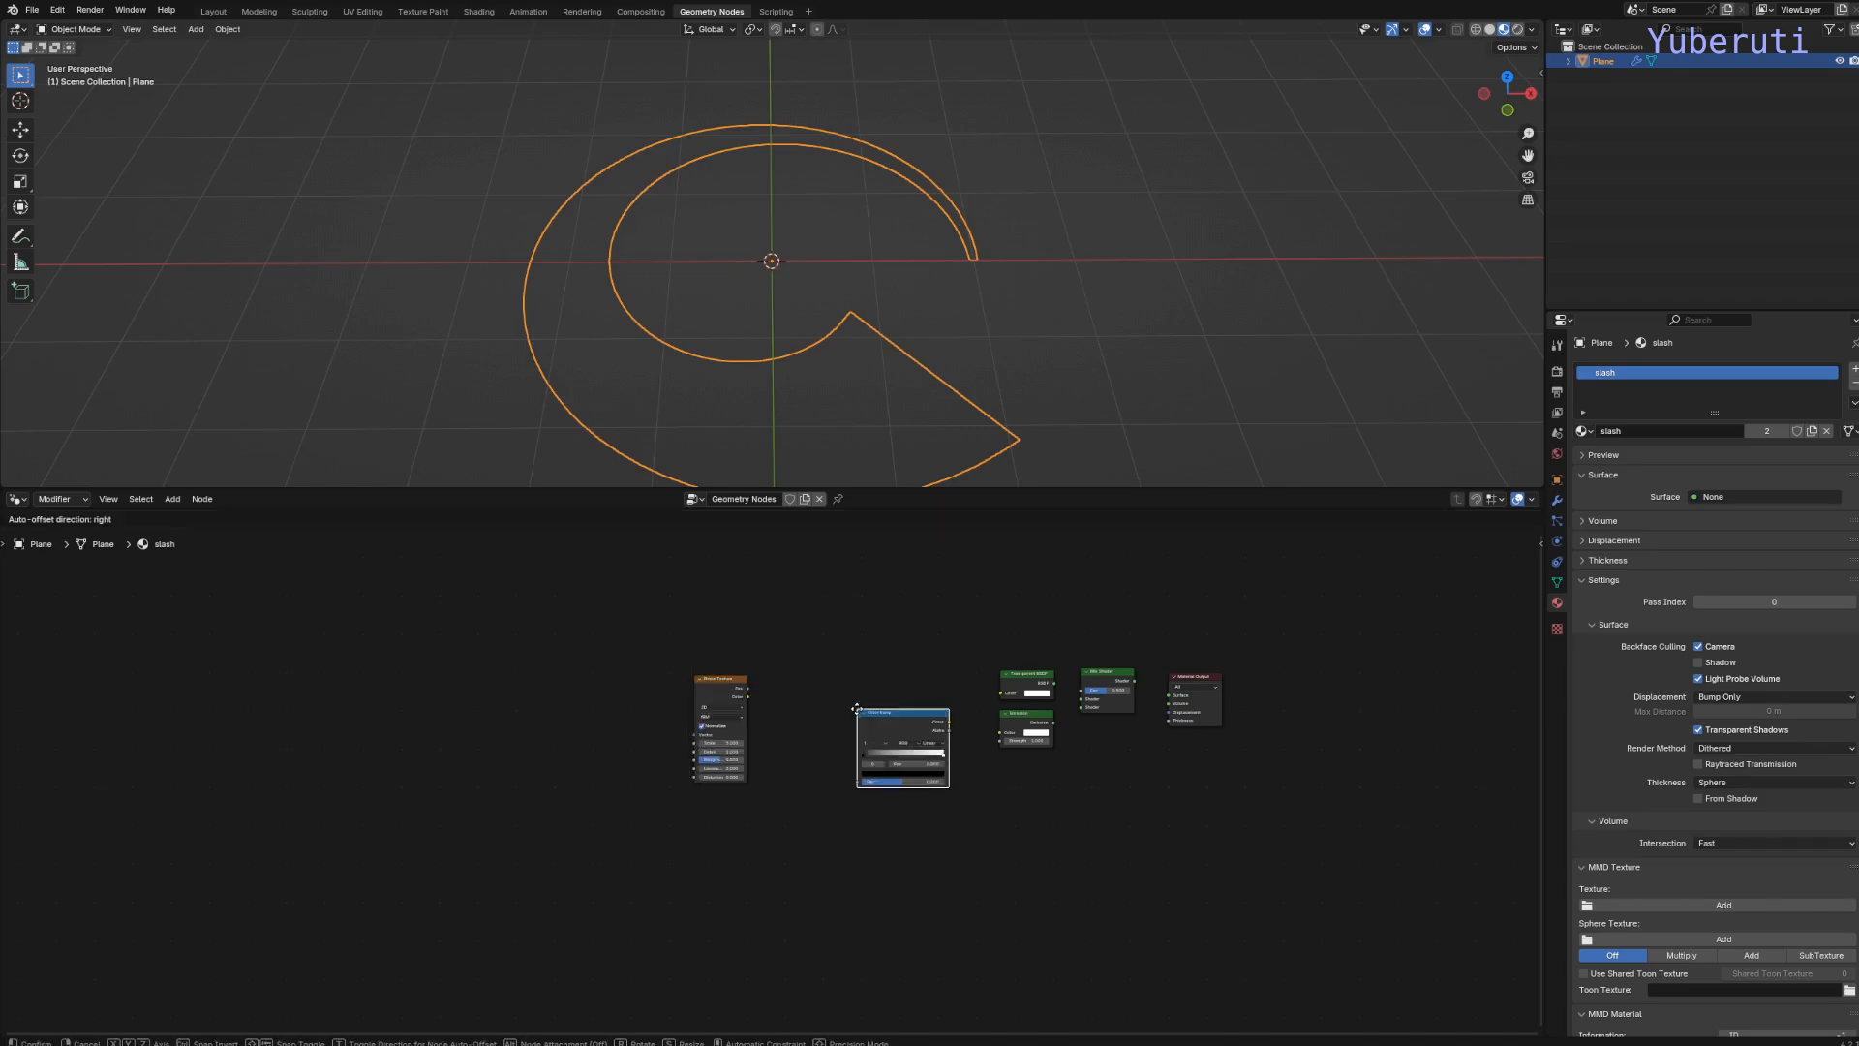
{"action": "left_click", "coordinate": [780, 680]}
{"action": "scroll", "coordinate": [854, 778], "scroll_direction": "up", "scroll_amount": 3}
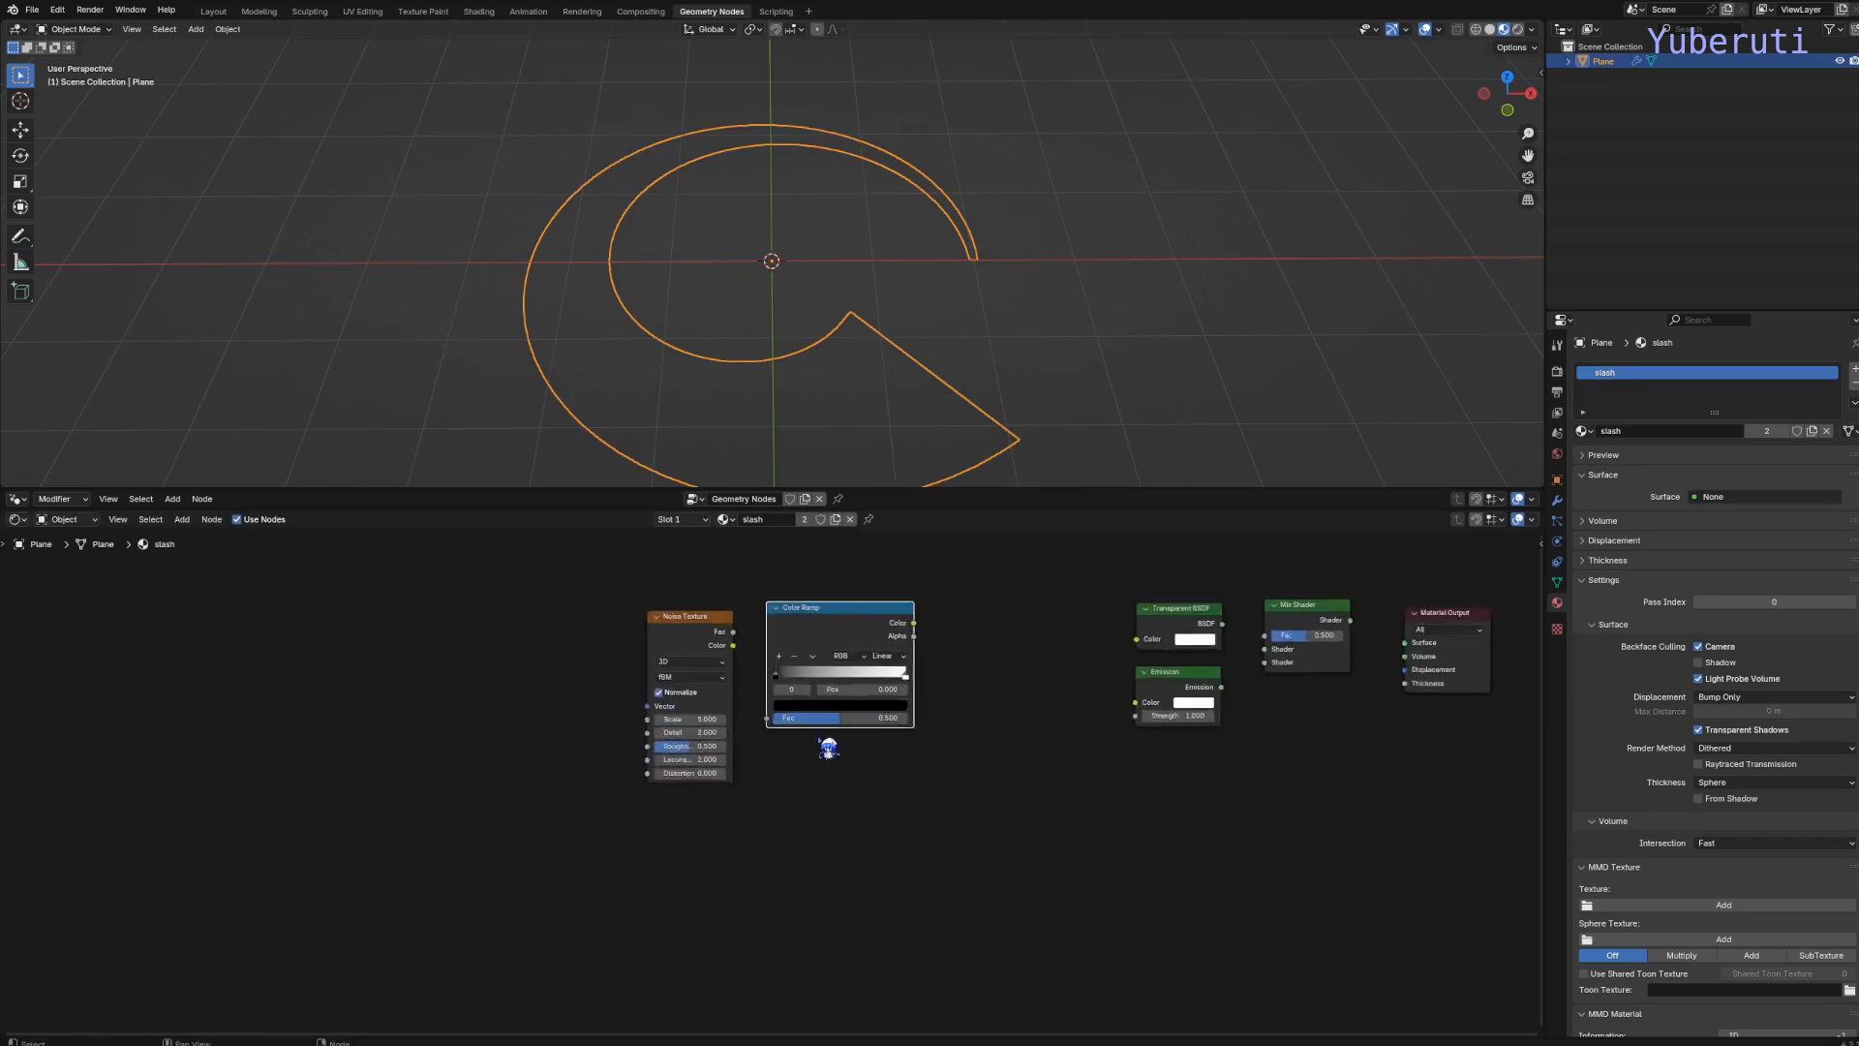
Link the Noise Texture's Fac to the Color Ramp's Fac and the ramp's Color to the Material Output's Surface
{"action": "left_click_drag", "start_coordinate": [693, 729], "coordinate": [732, 822]}
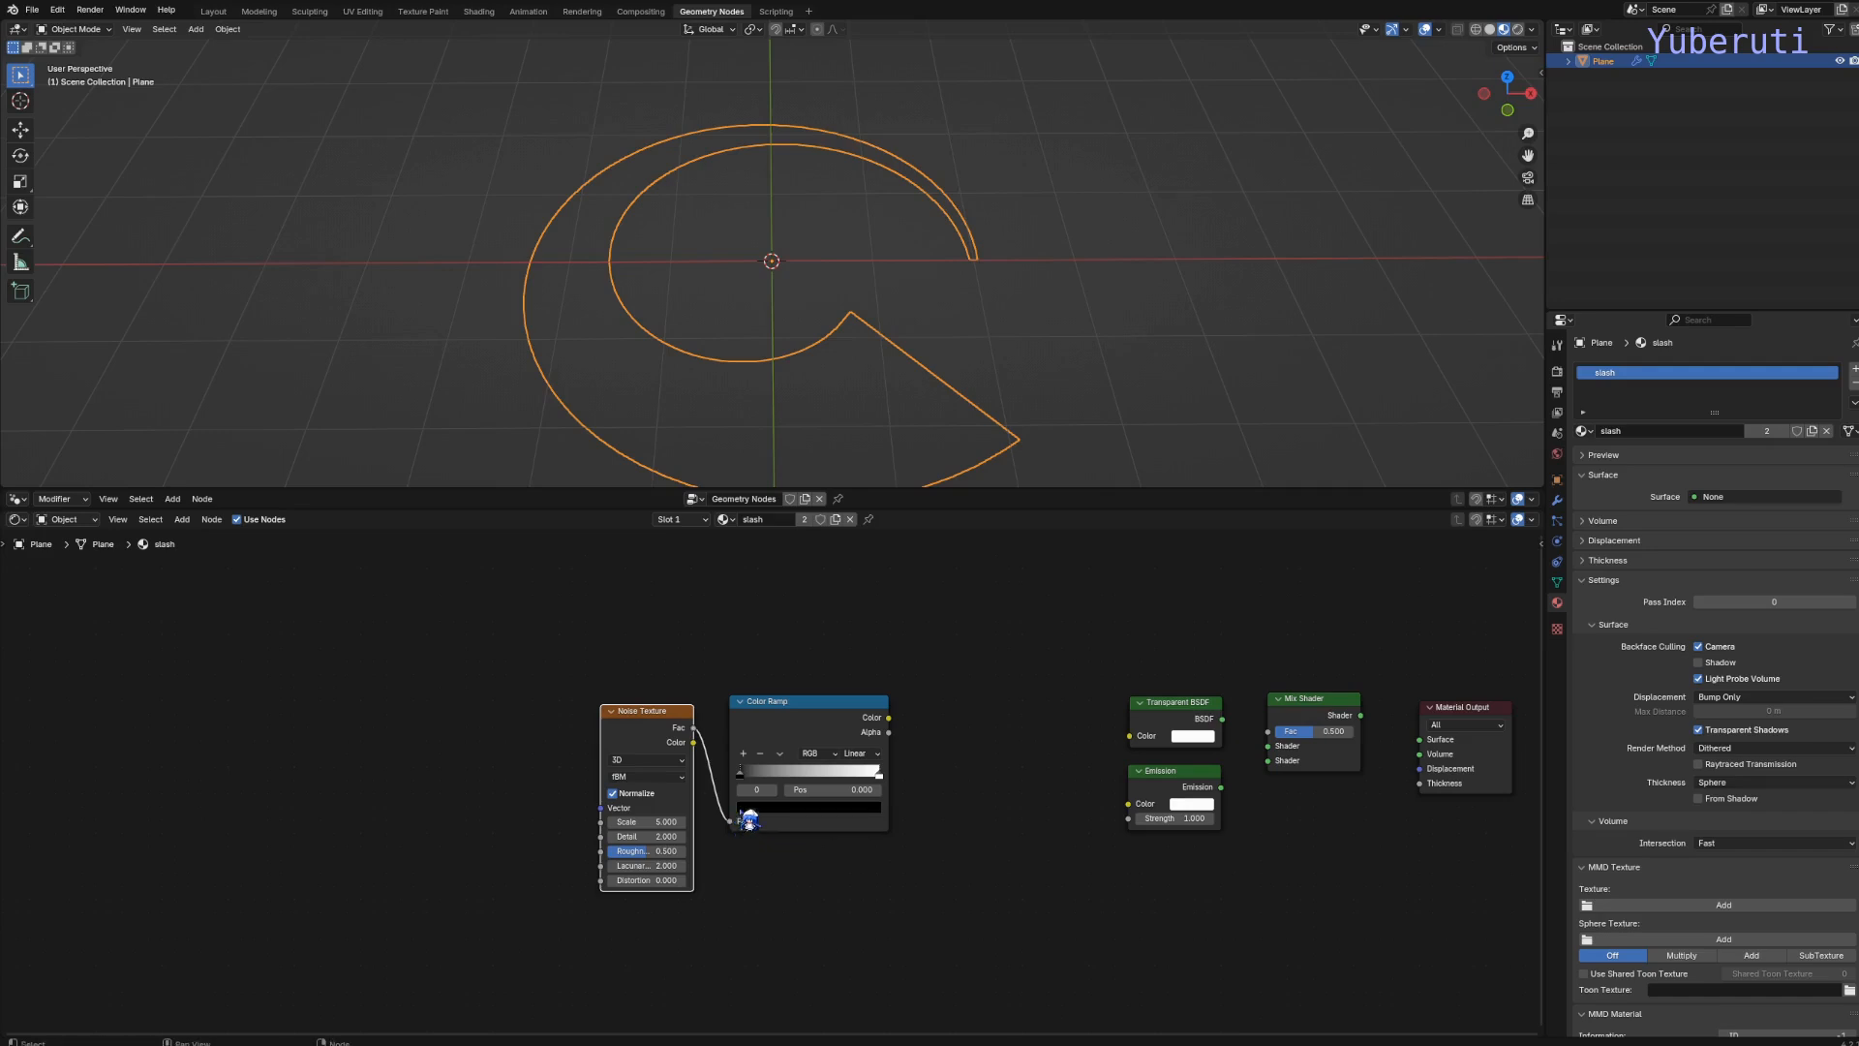
{"action": "mouse_move", "coordinate": [888, 718]}
{"action": "left_mouse_down"}
{"action": "mouse_move", "coordinate": [1259, 747]}
{"action": "mouse_move", "coordinate": [1420, 738]}
{"action": "left_mouse_up"}
{"action": "scroll", "coordinate": [869, 620], "scroll_direction": "down", "scroll_amount": 3}
{"action": "scroll", "coordinate": [829, 371], "scroll_direction": "down", "scroll_amount": 1}
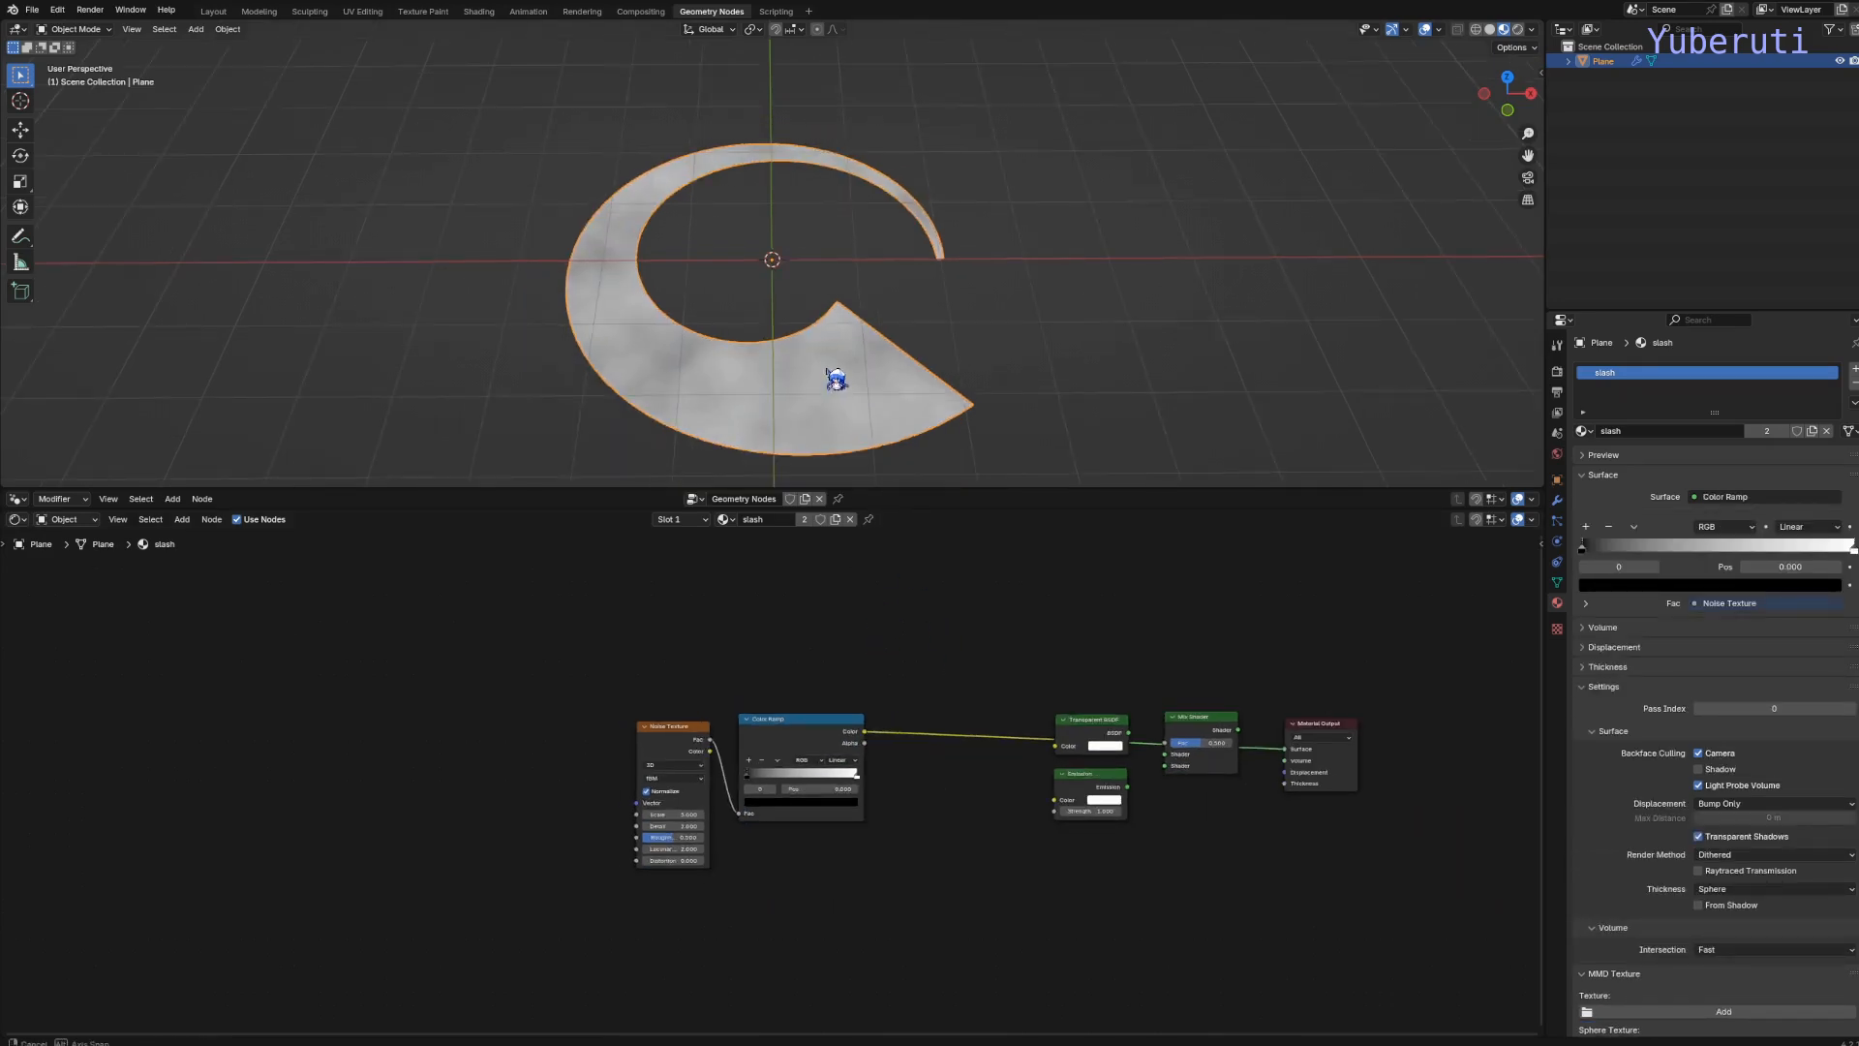
{"action": "middle_click_drag", "start_coordinate": [828, 371], "coordinate": [820, 392]}
Increase the Color Ramp contrast by moving the black stop near the middle and the white stop to position 0.768
{"action": "scroll", "coordinate": [820, 394], "scroll_direction": "up", "scroll_amount": 1}
{"action": "scroll", "coordinate": [857, 854], "scroll_direction": "up", "scroll_amount": 1}
{"action": "mouse_move", "coordinate": [741, 775]}
{"action": "left_mouse_down"}
{"action": "mouse_move", "coordinate": [877, 772]}
{"action": "mouse_move", "coordinate": [831, 773]}
{"action": "mouse_move", "coordinate": [848, 773]}
{"action": "mouse_move", "coordinate": [841, 727]}
{"action": "left_mouse_up"}
{"action": "scroll", "coordinate": [818, 746], "scroll_direction": "down", "scroll_amount": 4}
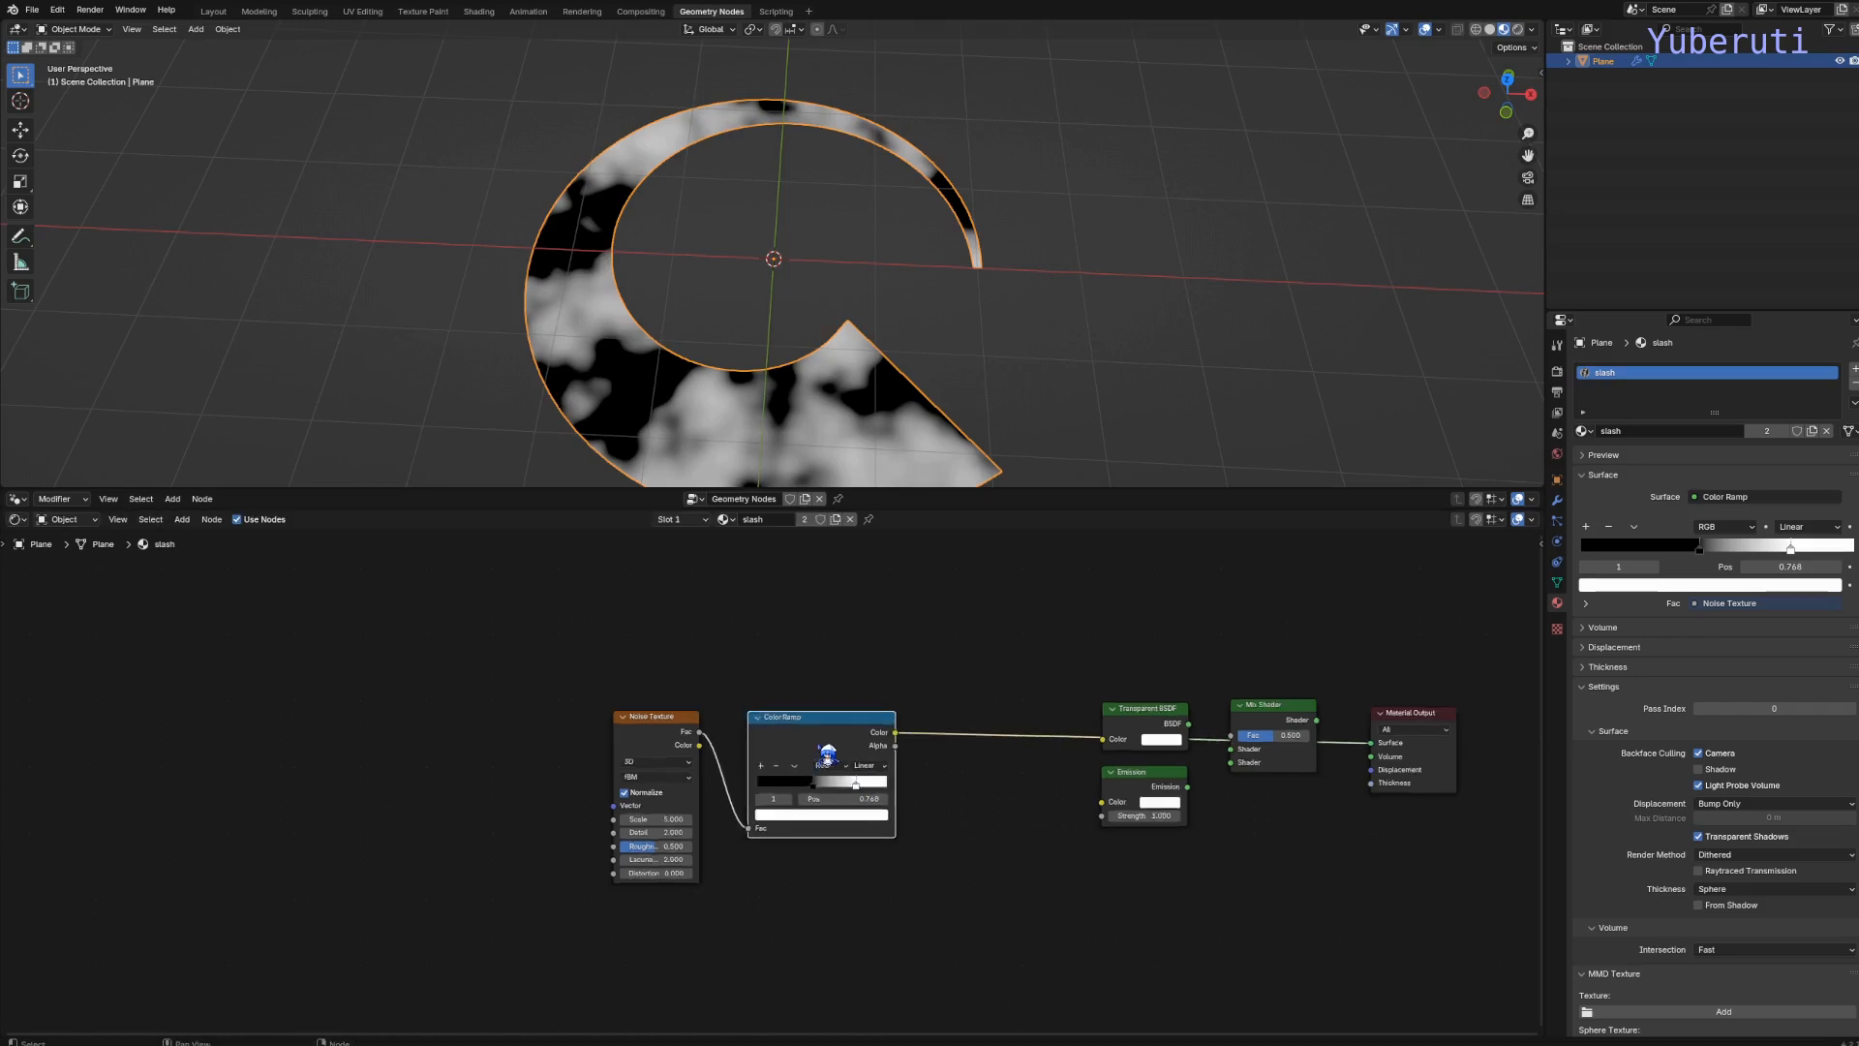
{"action": "middle_click_drag", "start_coordinate": [789, 752], "coordinate": [862, 743]}
{"action": "scroll", "coordinate": [852, 742], "scroll_direction": "up", "scroll_amount": 1}
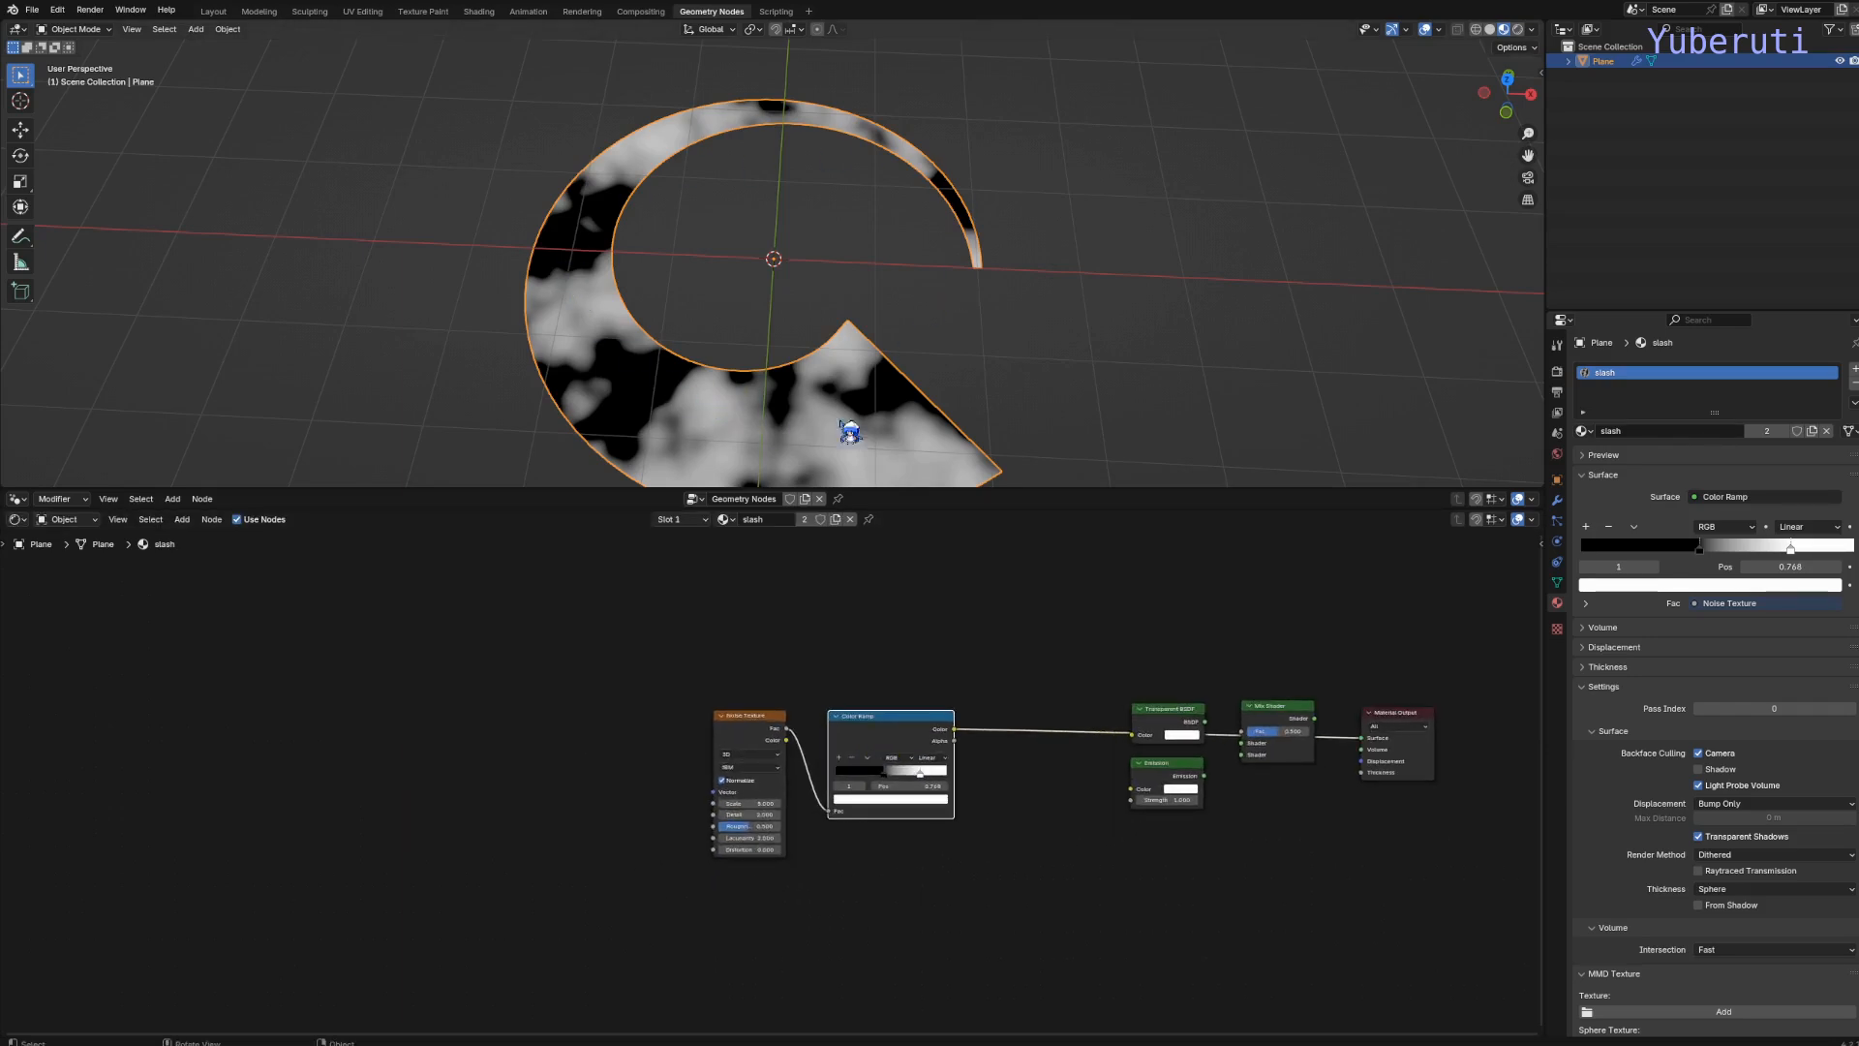
Add a Vector Math node, set its operation to Multiply, and link its output to the Noise Texture's Vector input
{"action": "middle_click_drag", "start_coordinate": [747, 727], "coordinate": [890, 700]}
{"action": "key", "text": "shift+a"}
{"action": "mouse_move", "coordinate": [726, 736]}
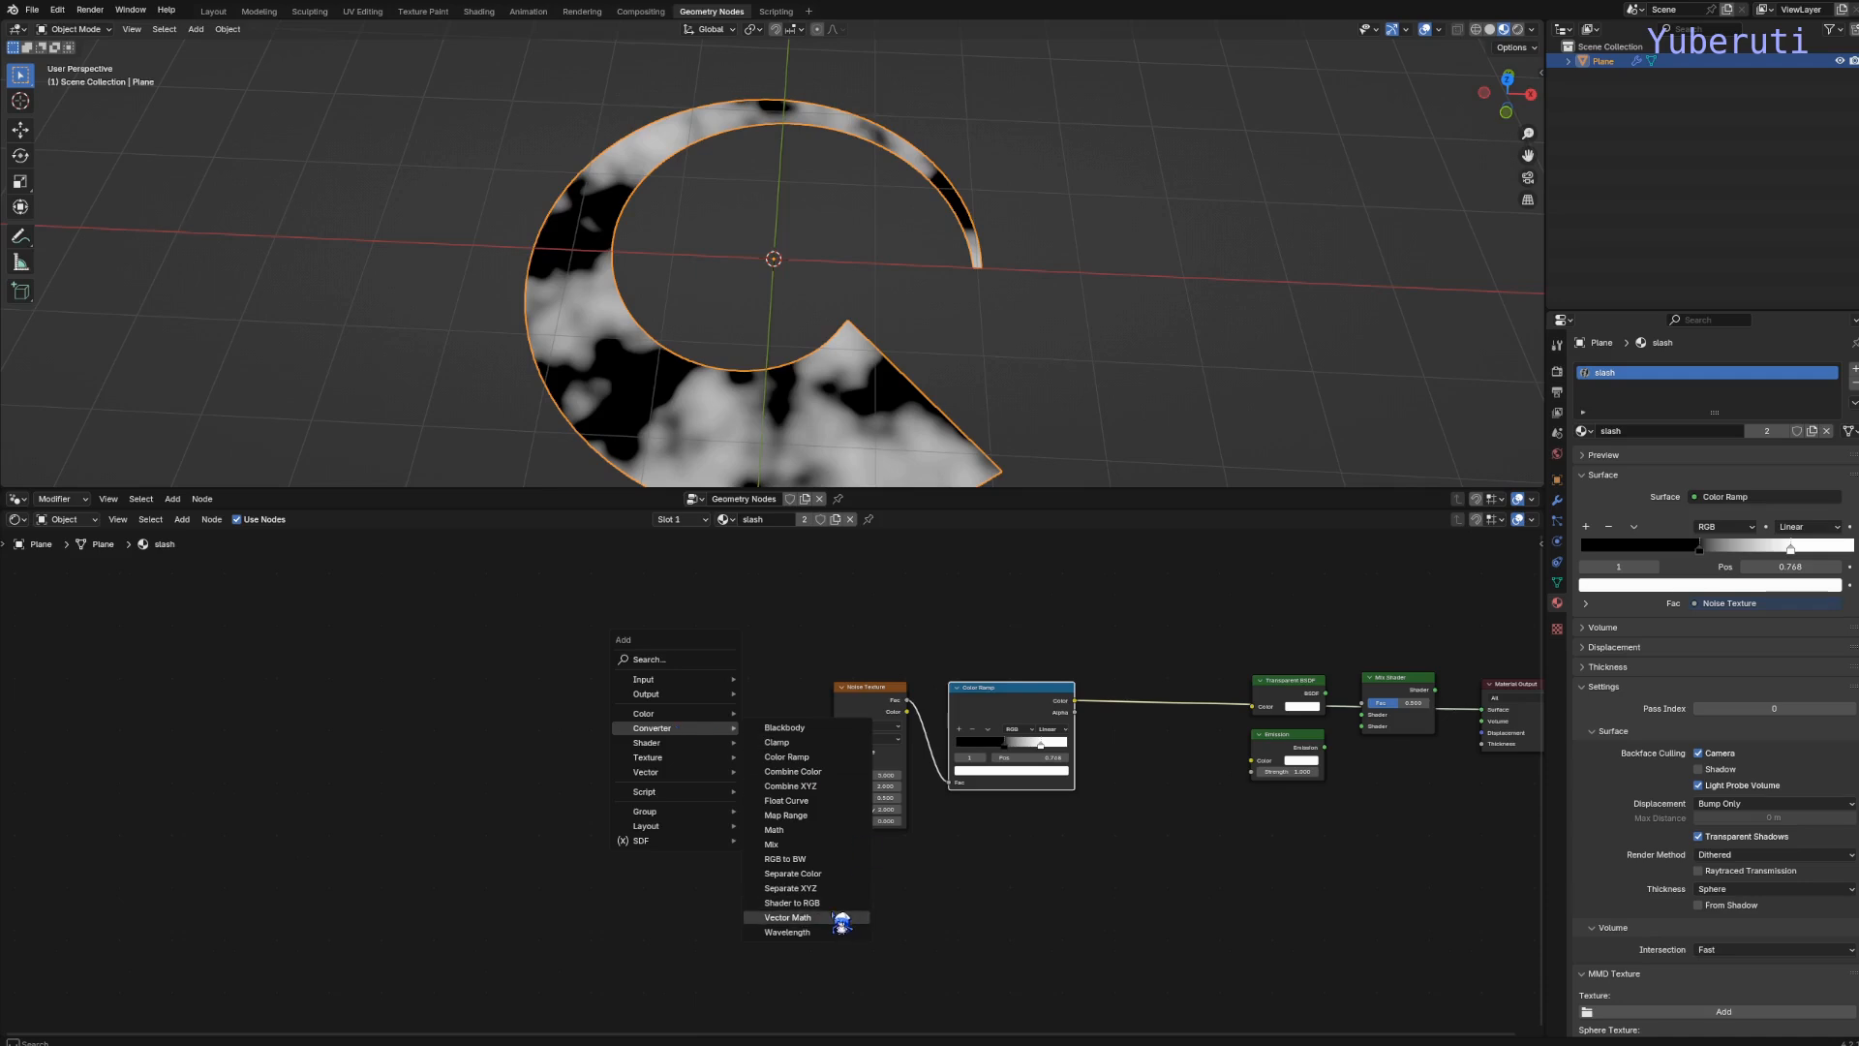
{"action": "left_click", "coordinate": [843, 917]}
{"action": "left_click", "coordinate": [698, 678]}
{"action": "left_click", "coordinate": [736, 712]}
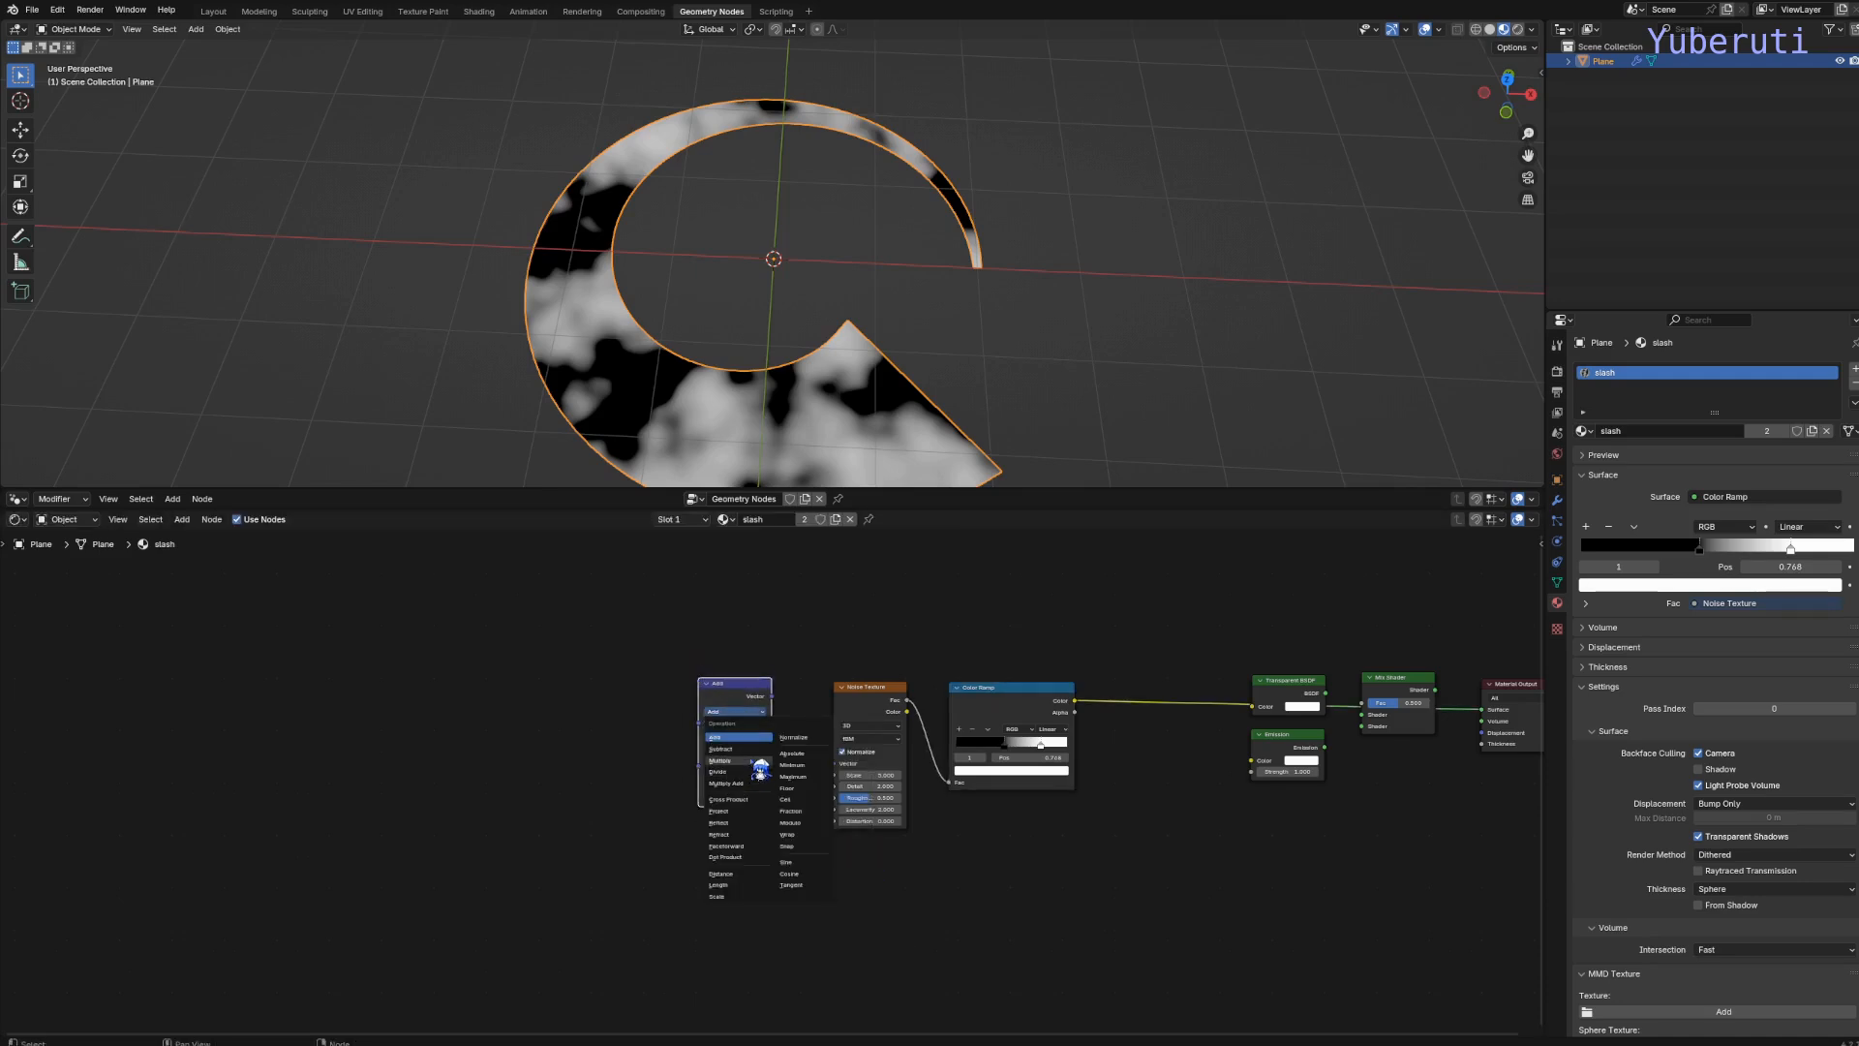
{"action": "left_click", "coordinate": [752, 754]}
{"action": "left_click_drag", "start_coordinate": [772, 696], "coordinate": [841, 777]}
Set all three components of the Multiply node's second vector to 1 and move the node closer to the Noise Texture
{"action": "left_click", "coordinate": [740, 776]}
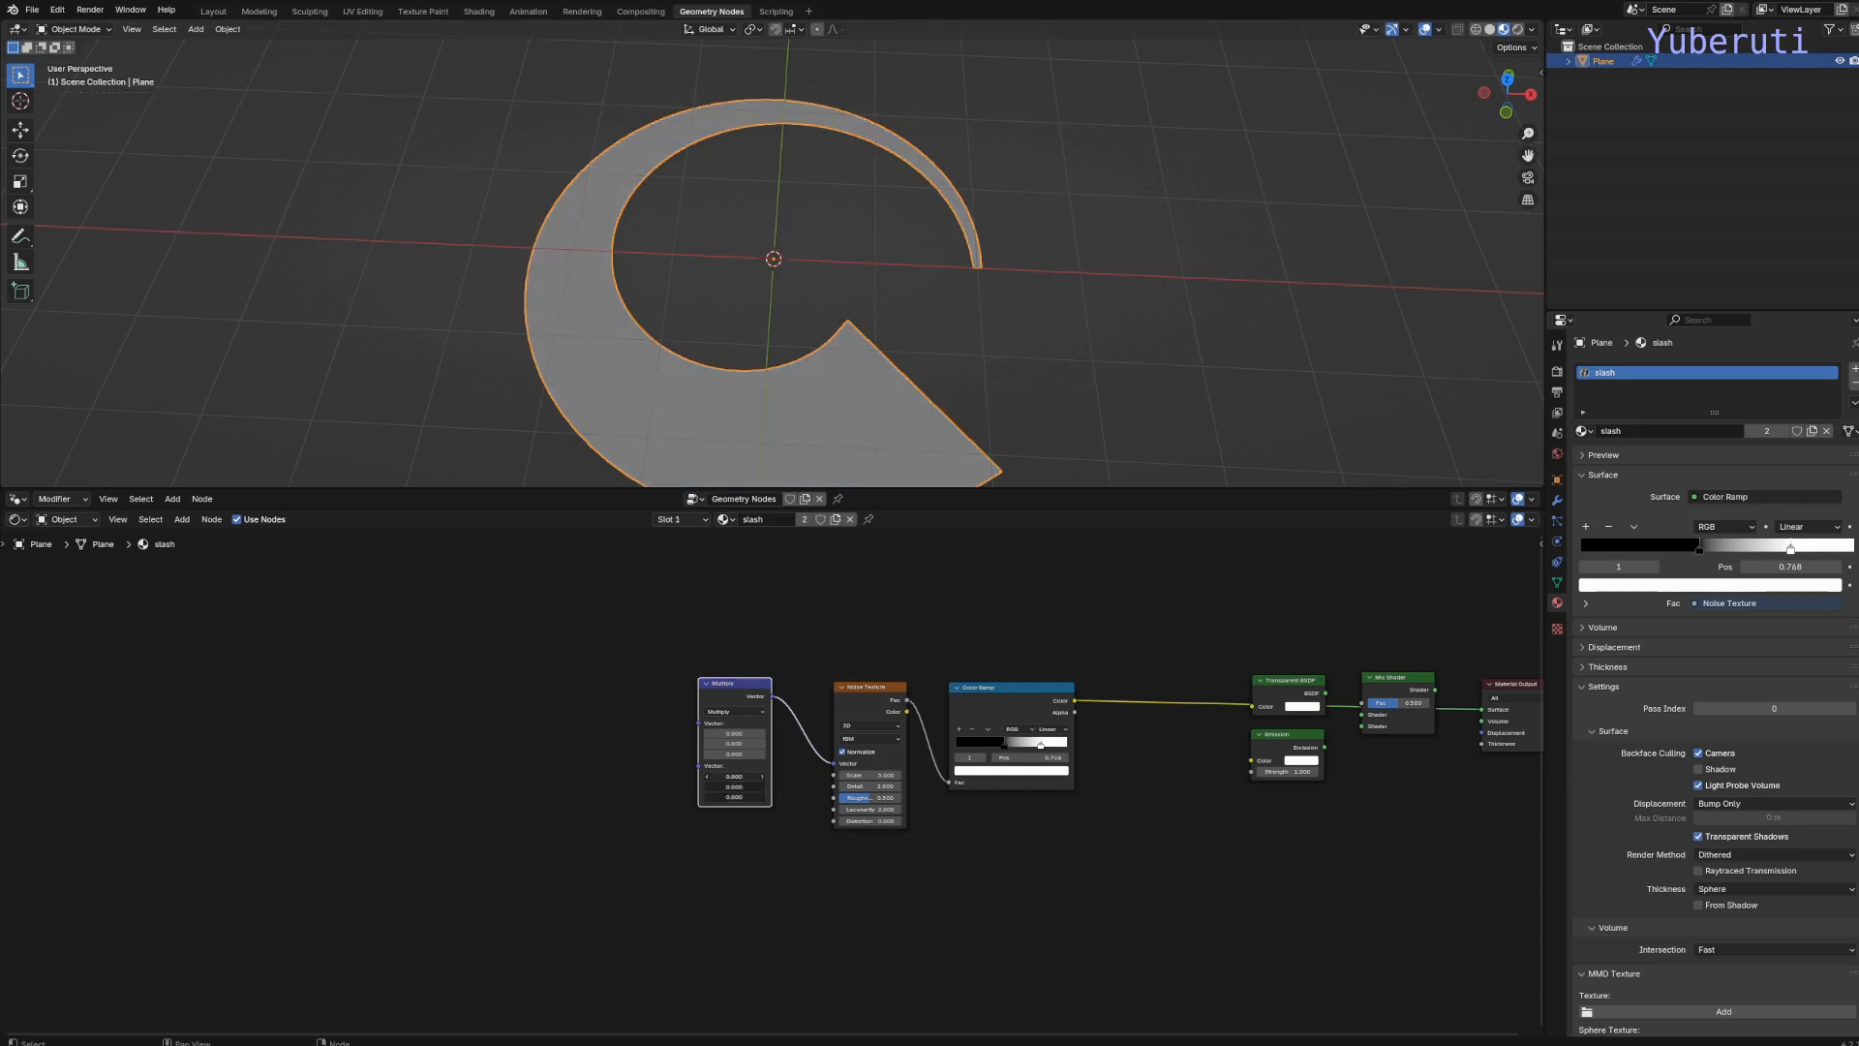
{"action": "type", "text": "1"}
{"action": "key", "text": "Return"}
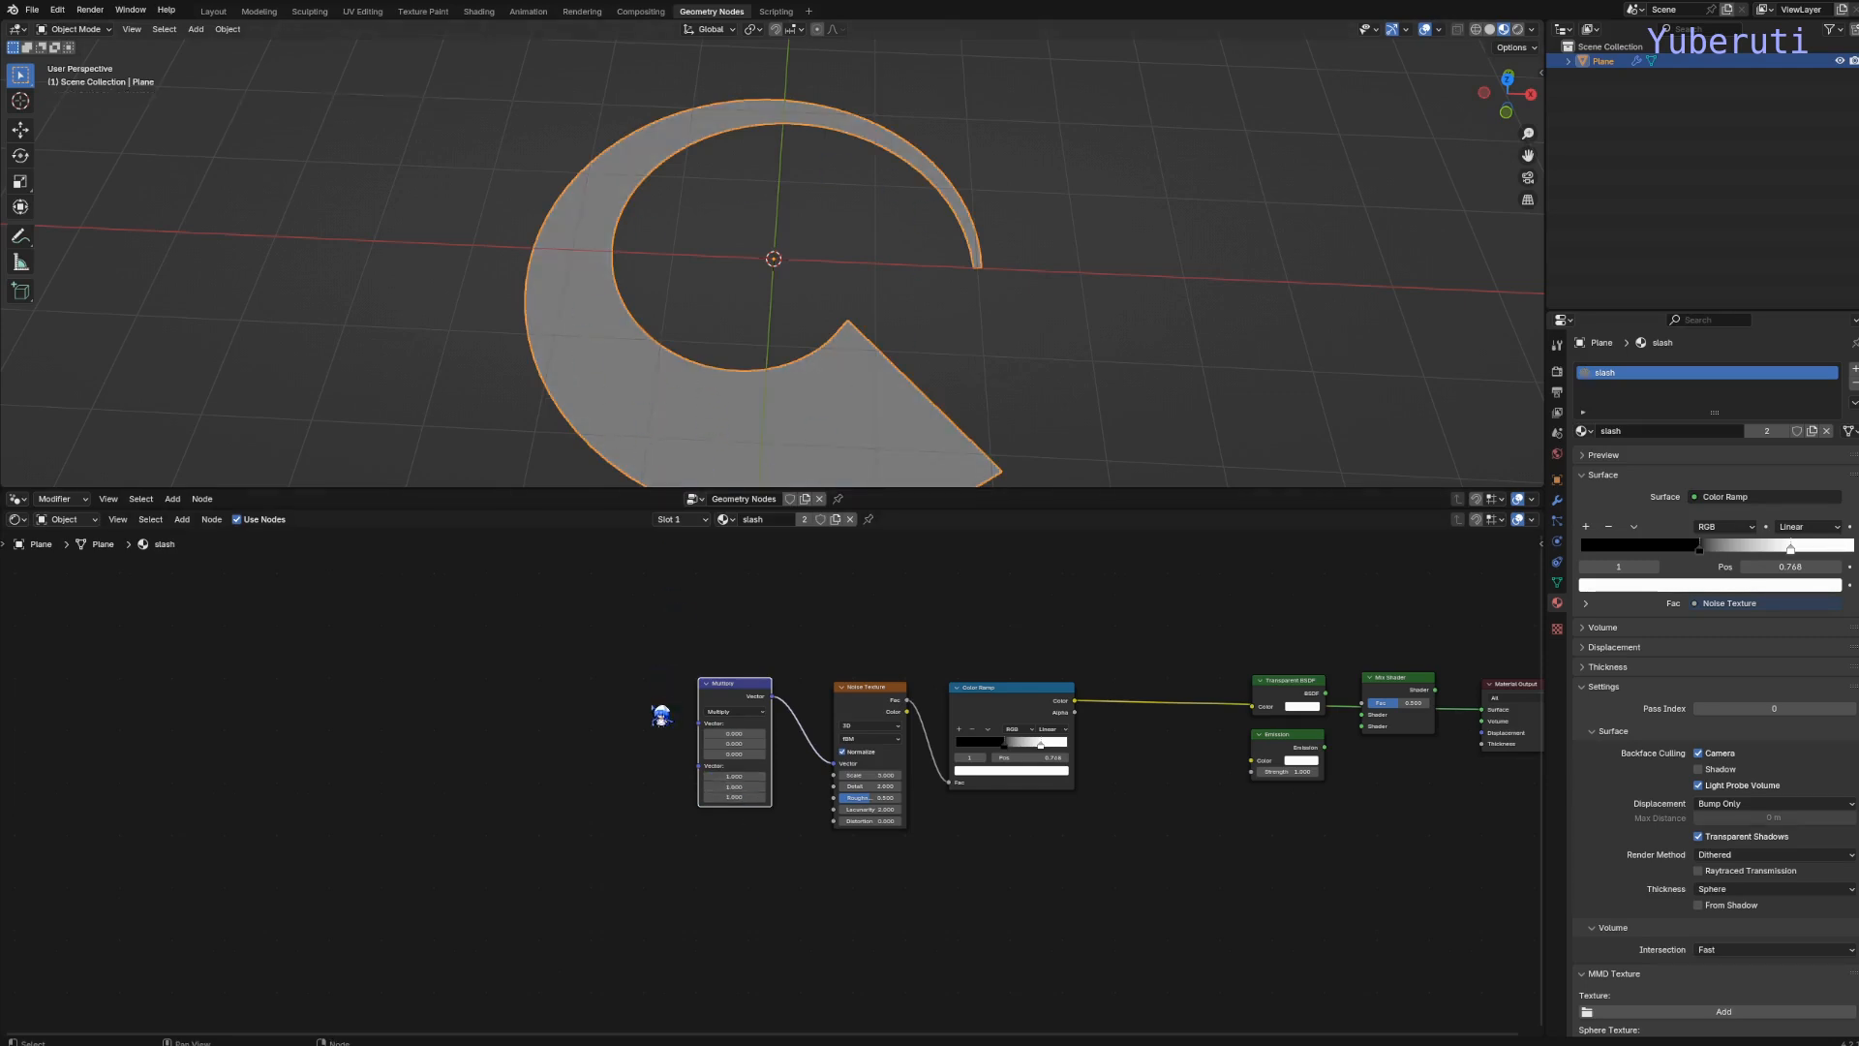
{"action": "left_click_drag", "start_coordinate": [746, 690], "coordinate": [773, 693]}
{"action": "left_click", "coordinate": [610, 752]}
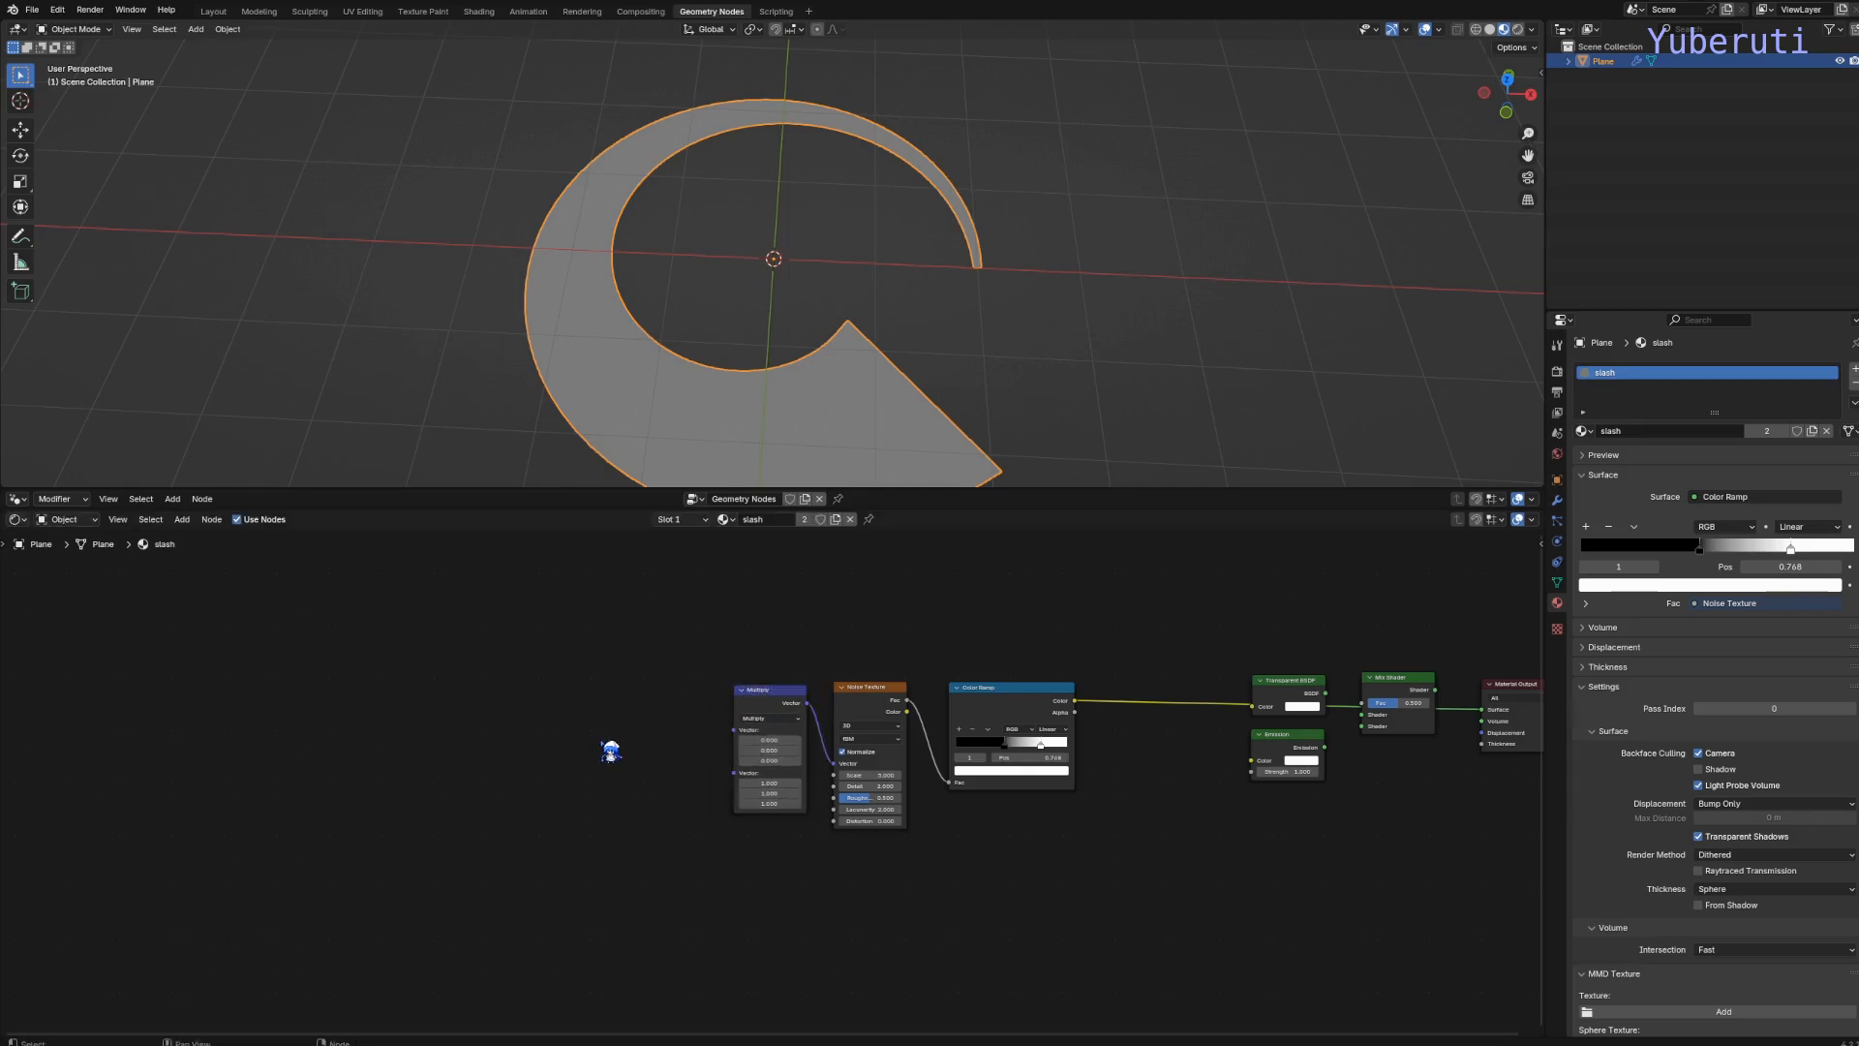
{"action": "scroll", "coordinate": [637, 725], "scroll_direction": "down", "scroll_amount": 4}
{"action": "middle_click_drag", "start_coordinate": [655, 728], "coordinate": [772, 724]}
{"action": "scroll", "coordinate": [777, 736], "scroll_direction": "up", "scroll_amount": 4}
{"action": "key", "text": "shift+a"}
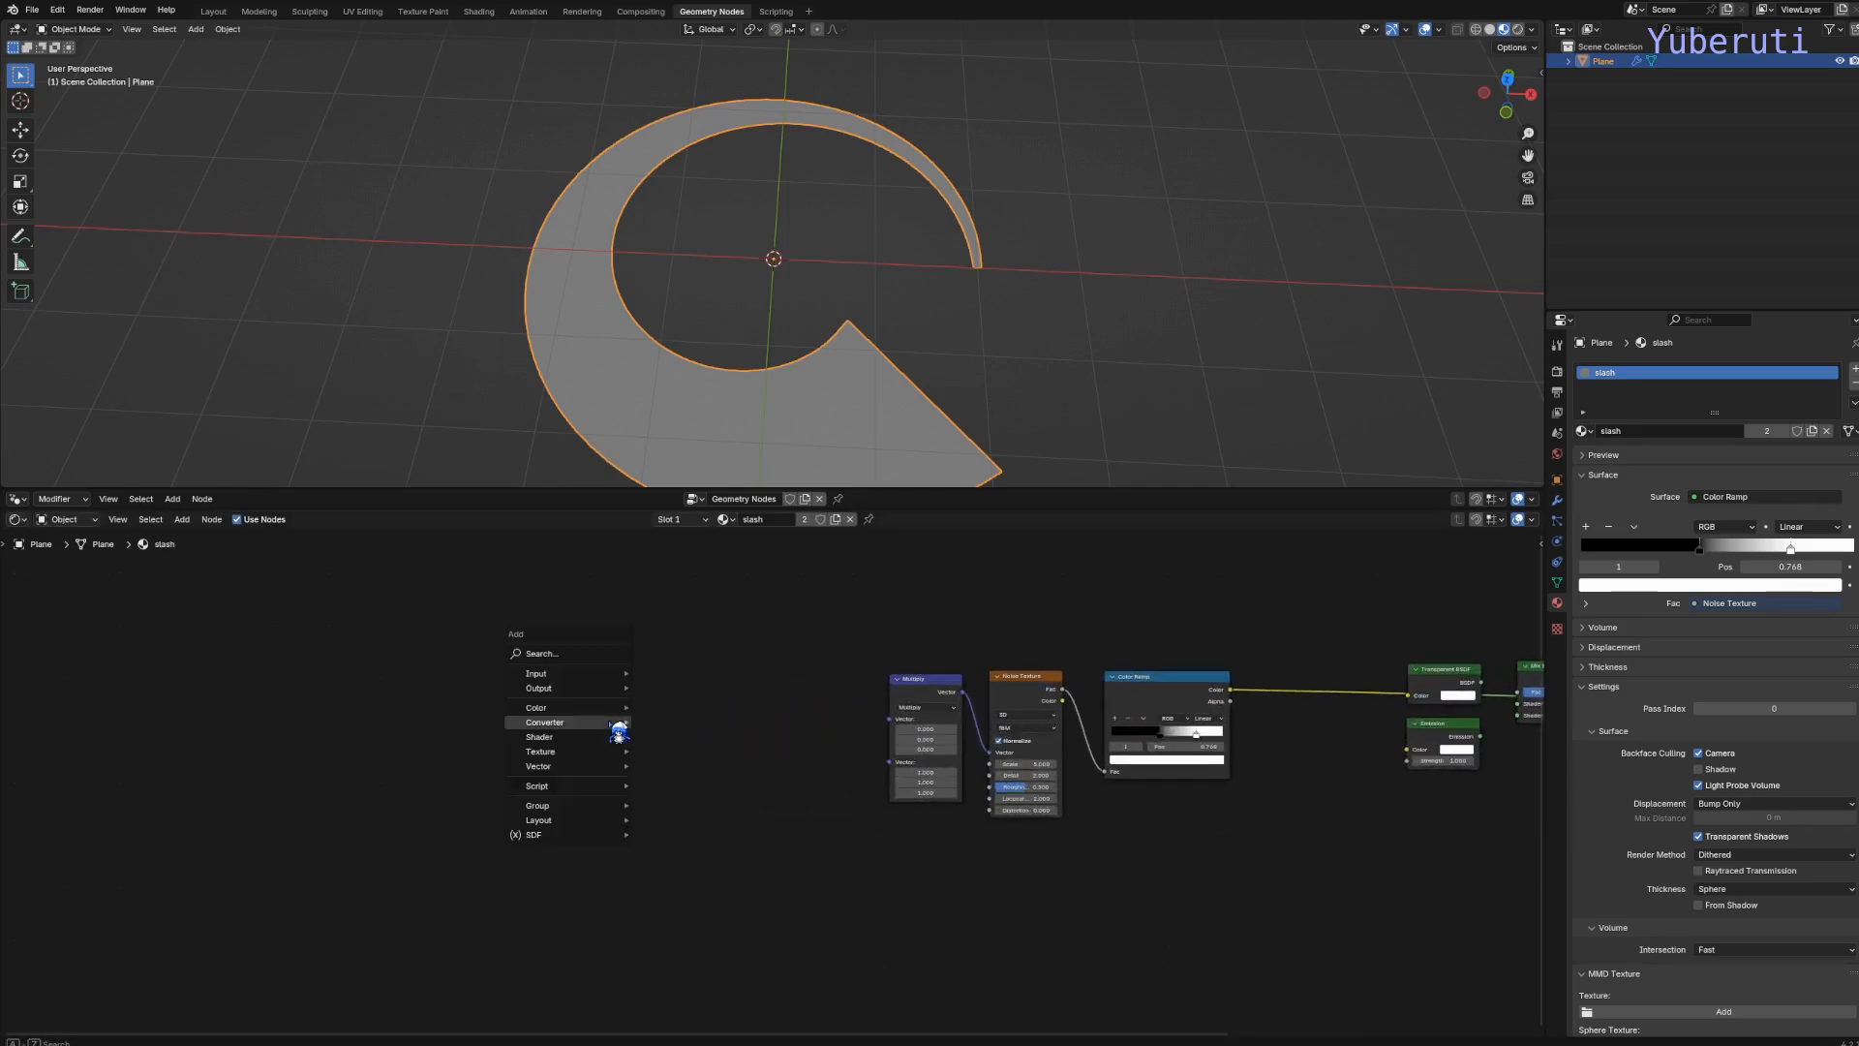
{"action": "mouse_move", "coordinate": [618, 731]}
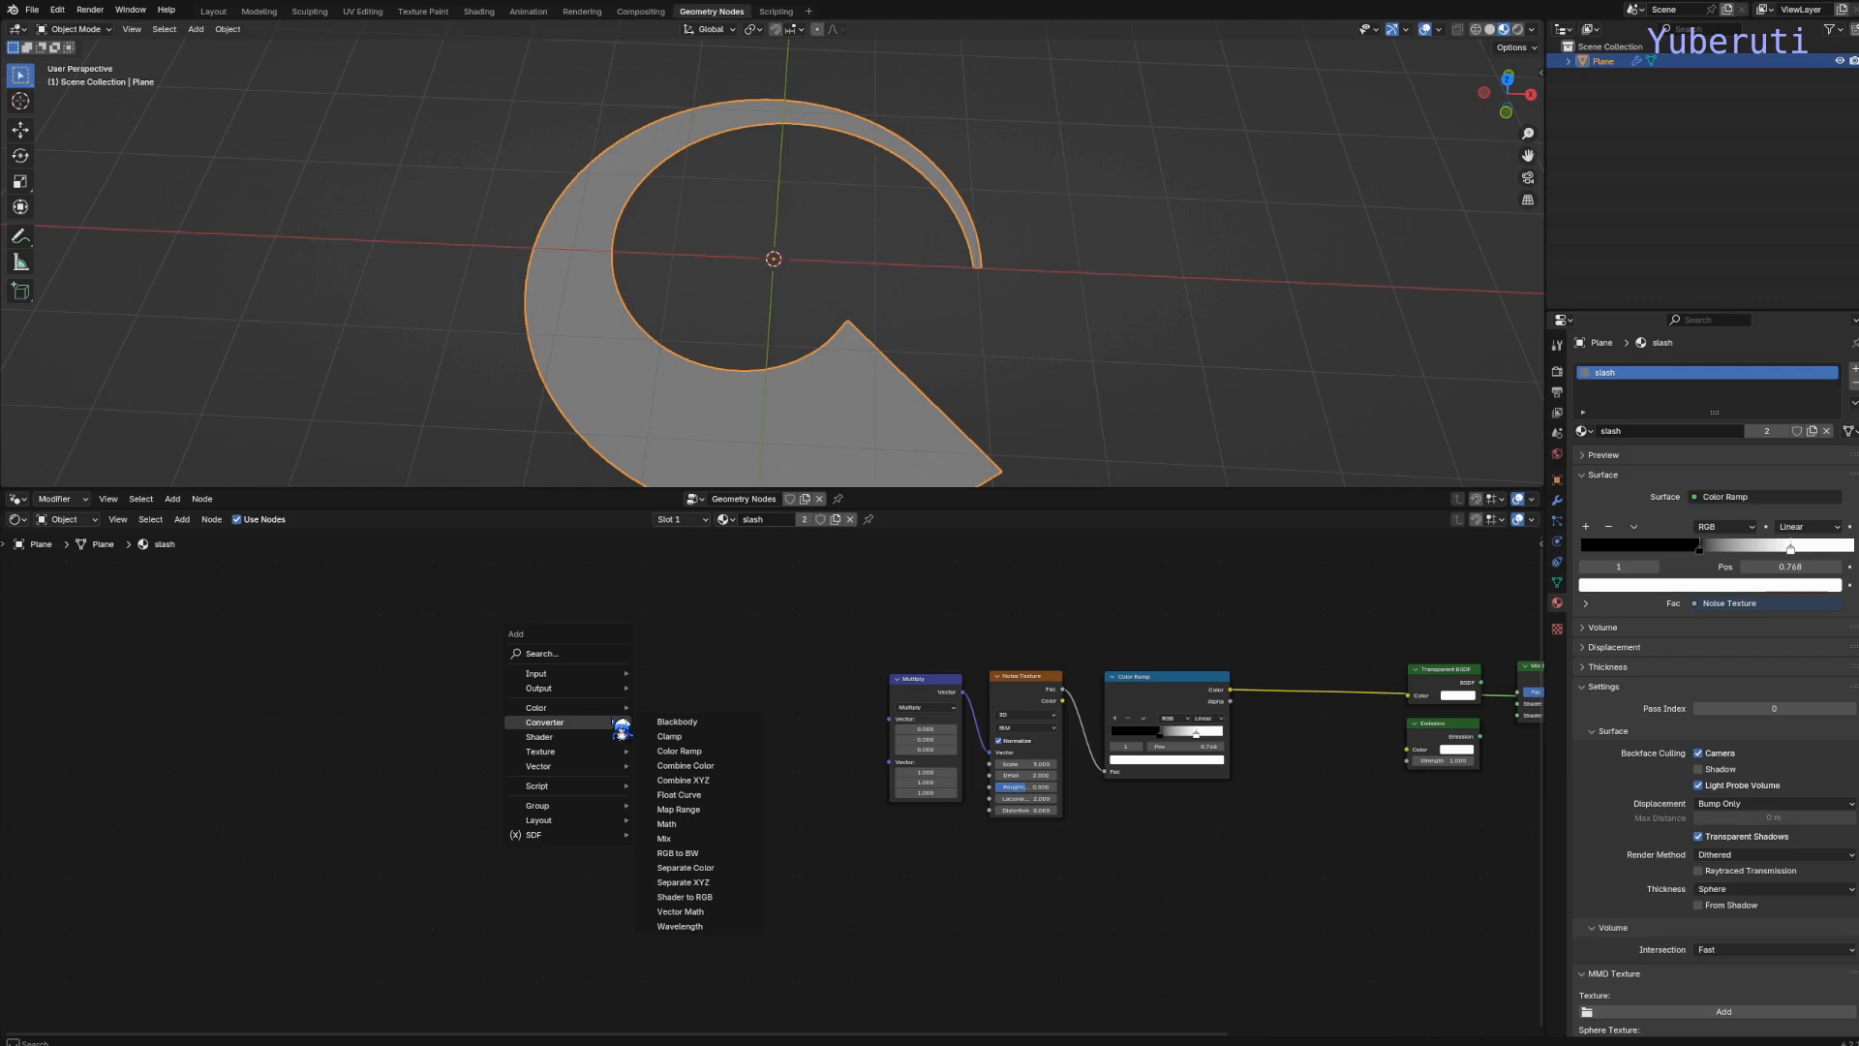
{"action": "mouse_move", "coordinate": [618, 693]}
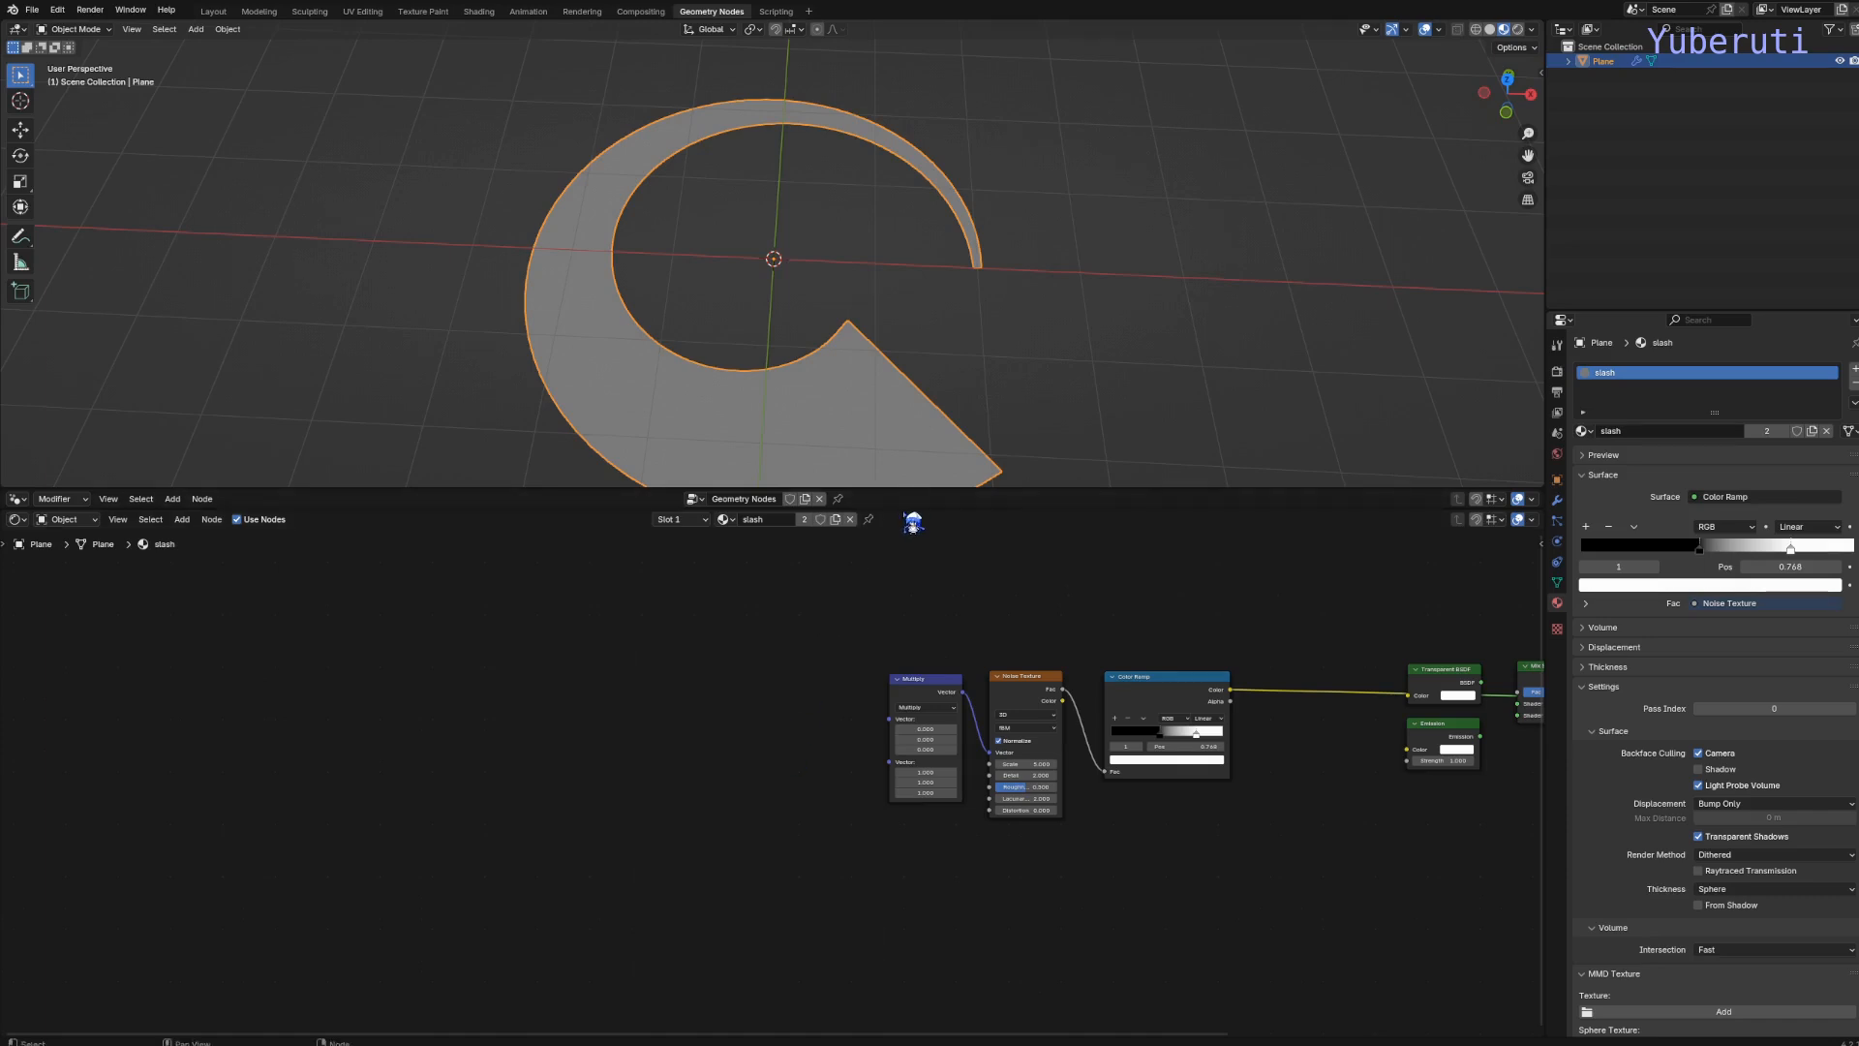
Shrink the shader editor so that the geometry node tree shows above it with both editors usable
{"action": "left_click_drag", "start_coordinate": [913, 522], "coordinate": [946, 818]}
{"action": "left_click", "coordinate": [502, 609]}
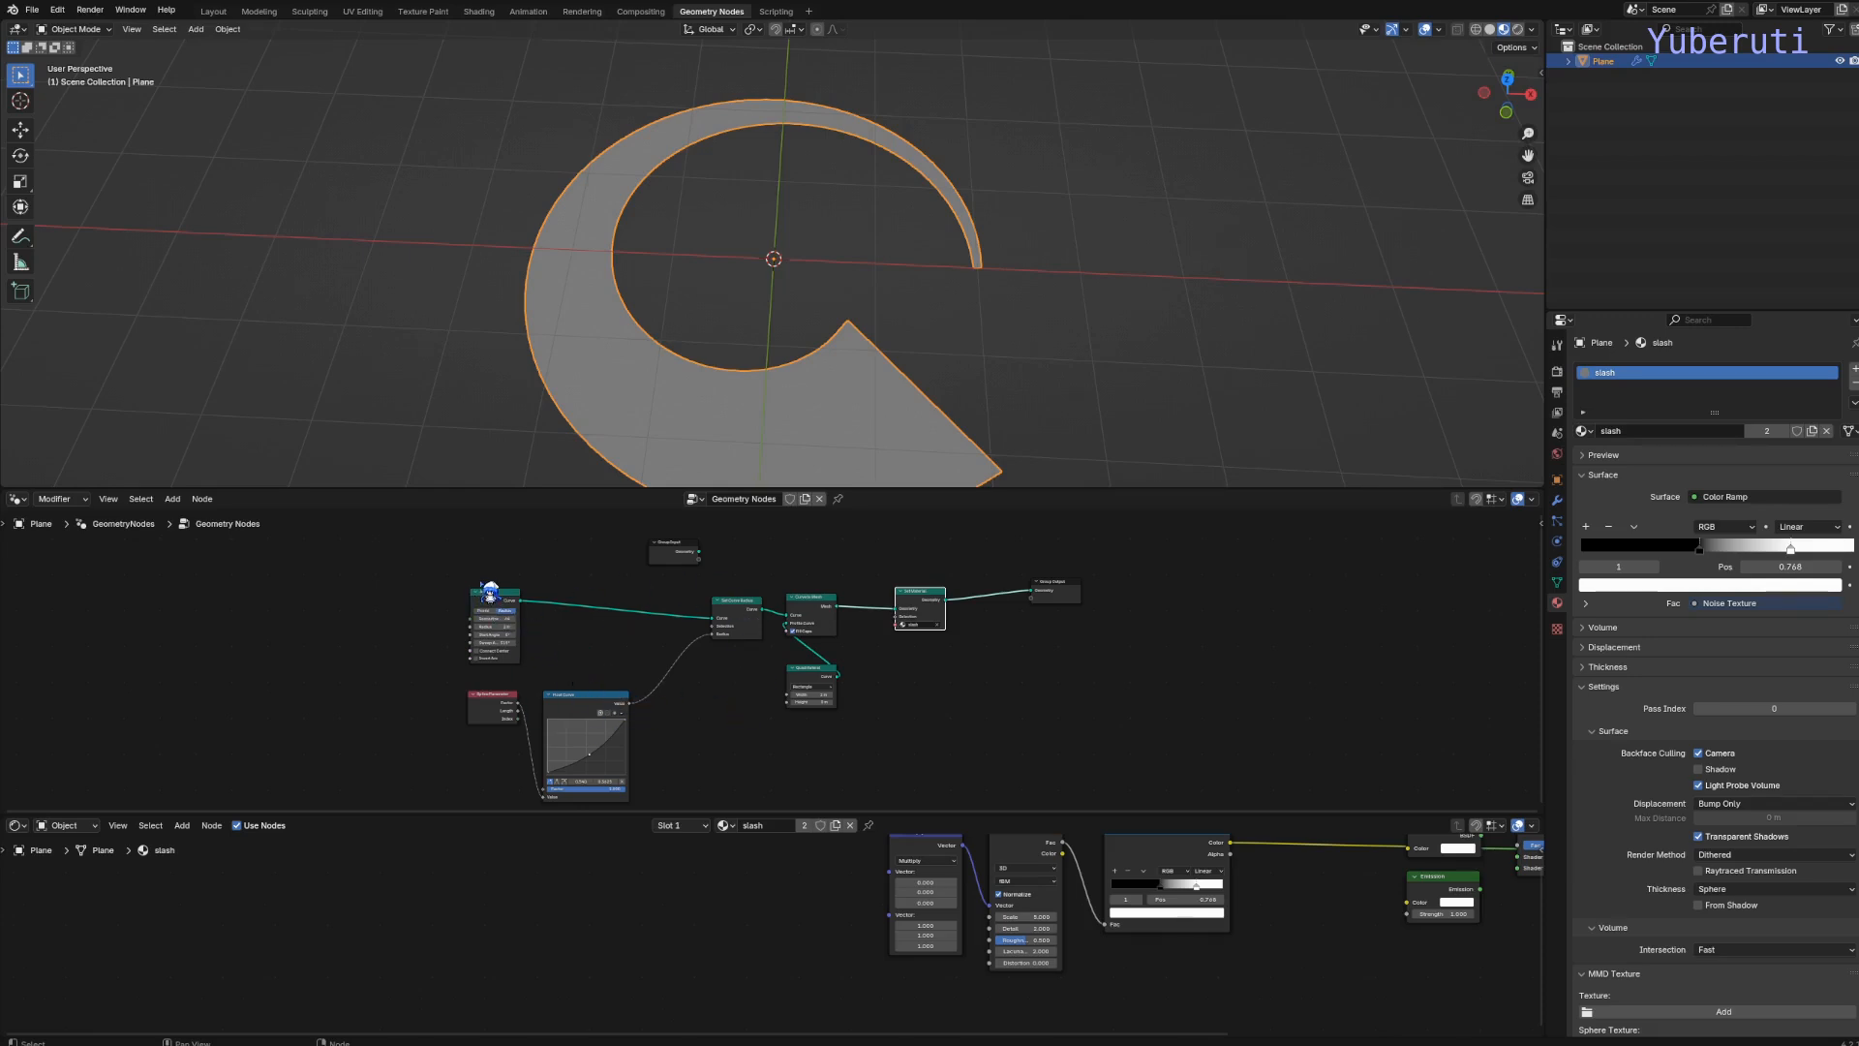
{"action": "left_click_drag", "start_coordinate": [876, 812], "coordinate": [872, 716]}
Add an Attribute node named slash and link its Vector output to the Multiply node's first Vector input
{"action": "key", "text": "shift+a"}
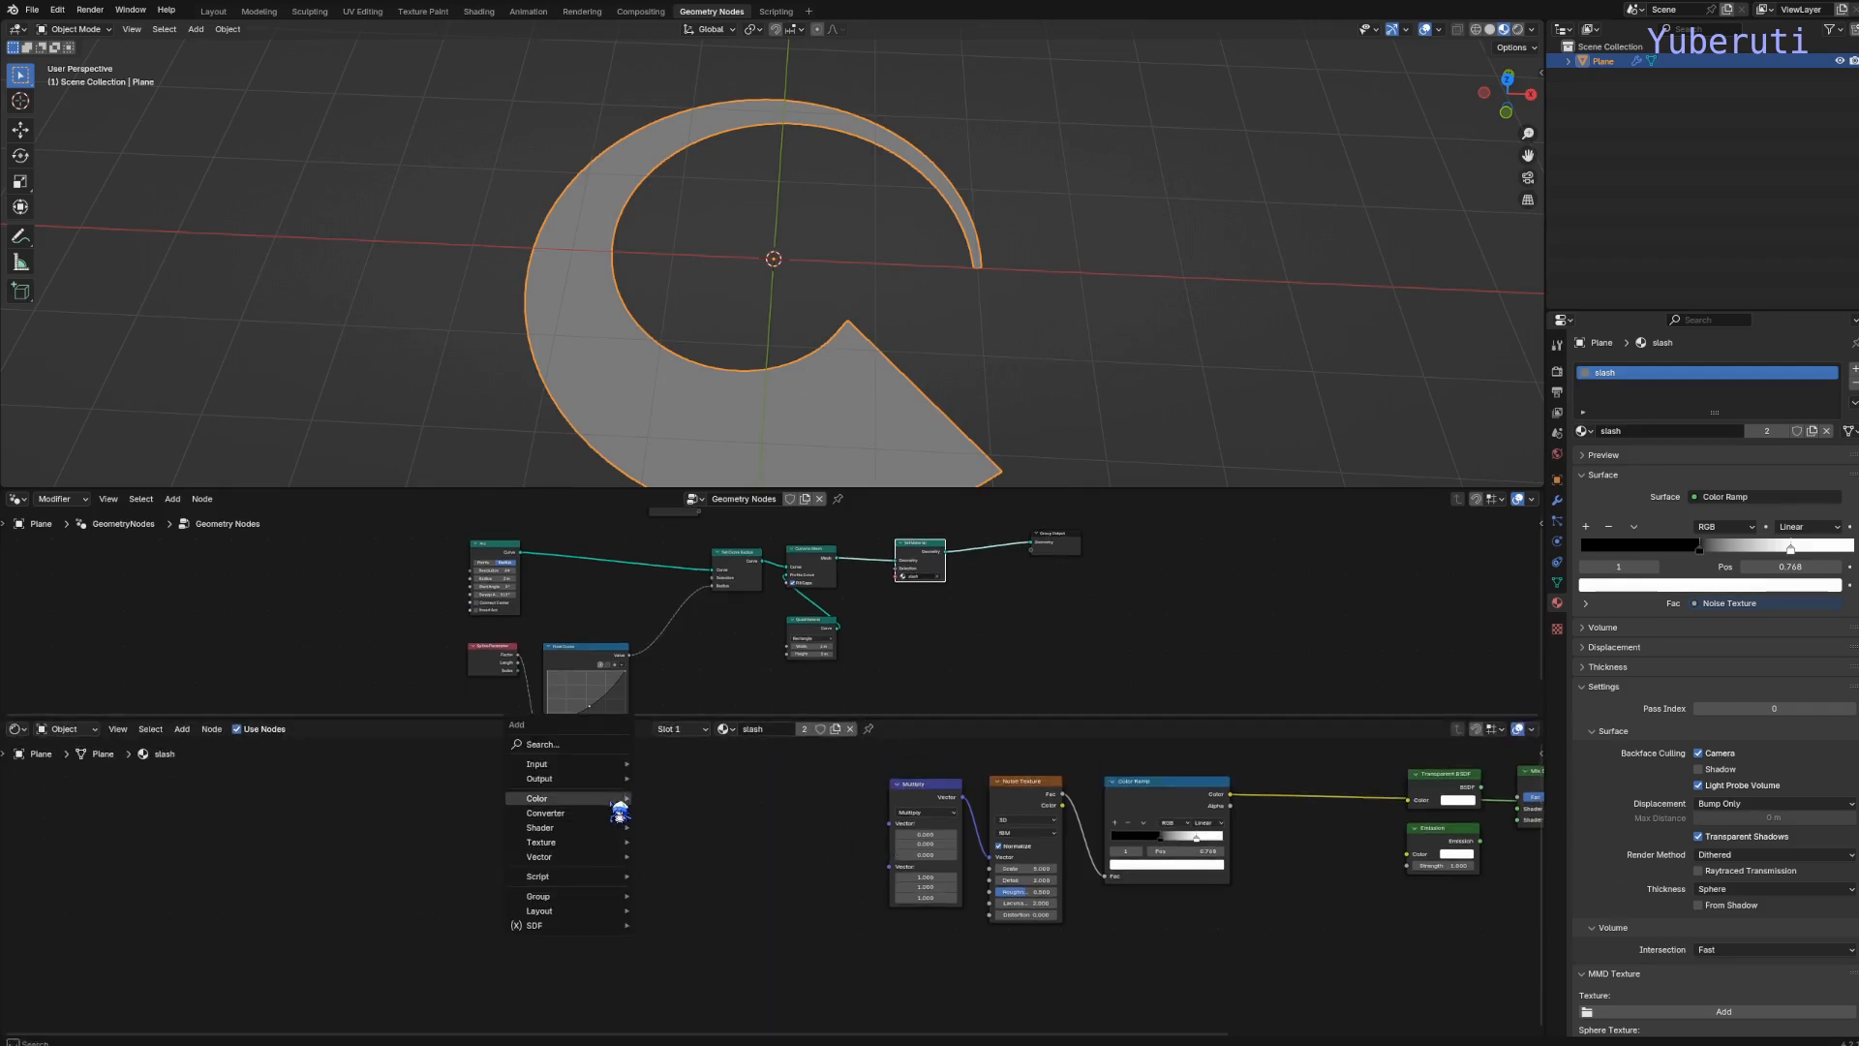
{"action": "mouse_move", "coordinate": [605, 769]}
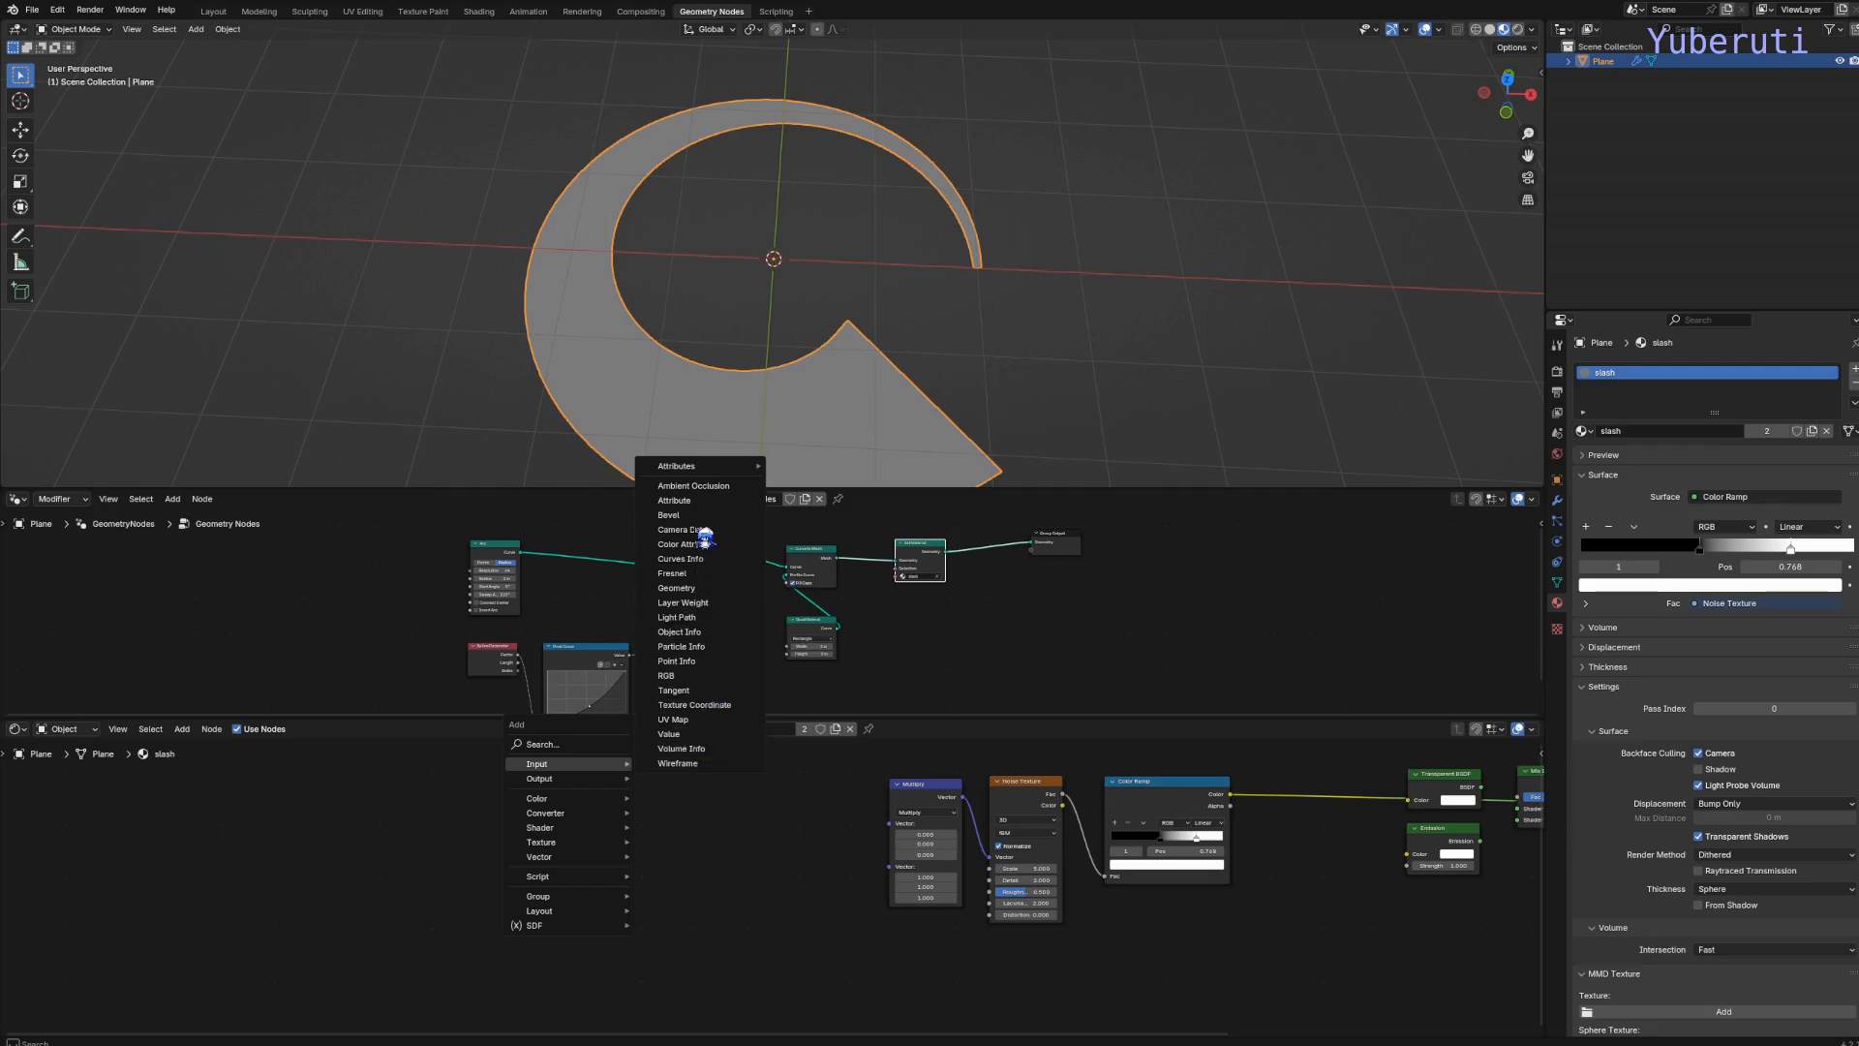
{"action": "left_click", "coordinate": [706, 501]}
{"action": "left_click", "coordinate": [661, 799]}
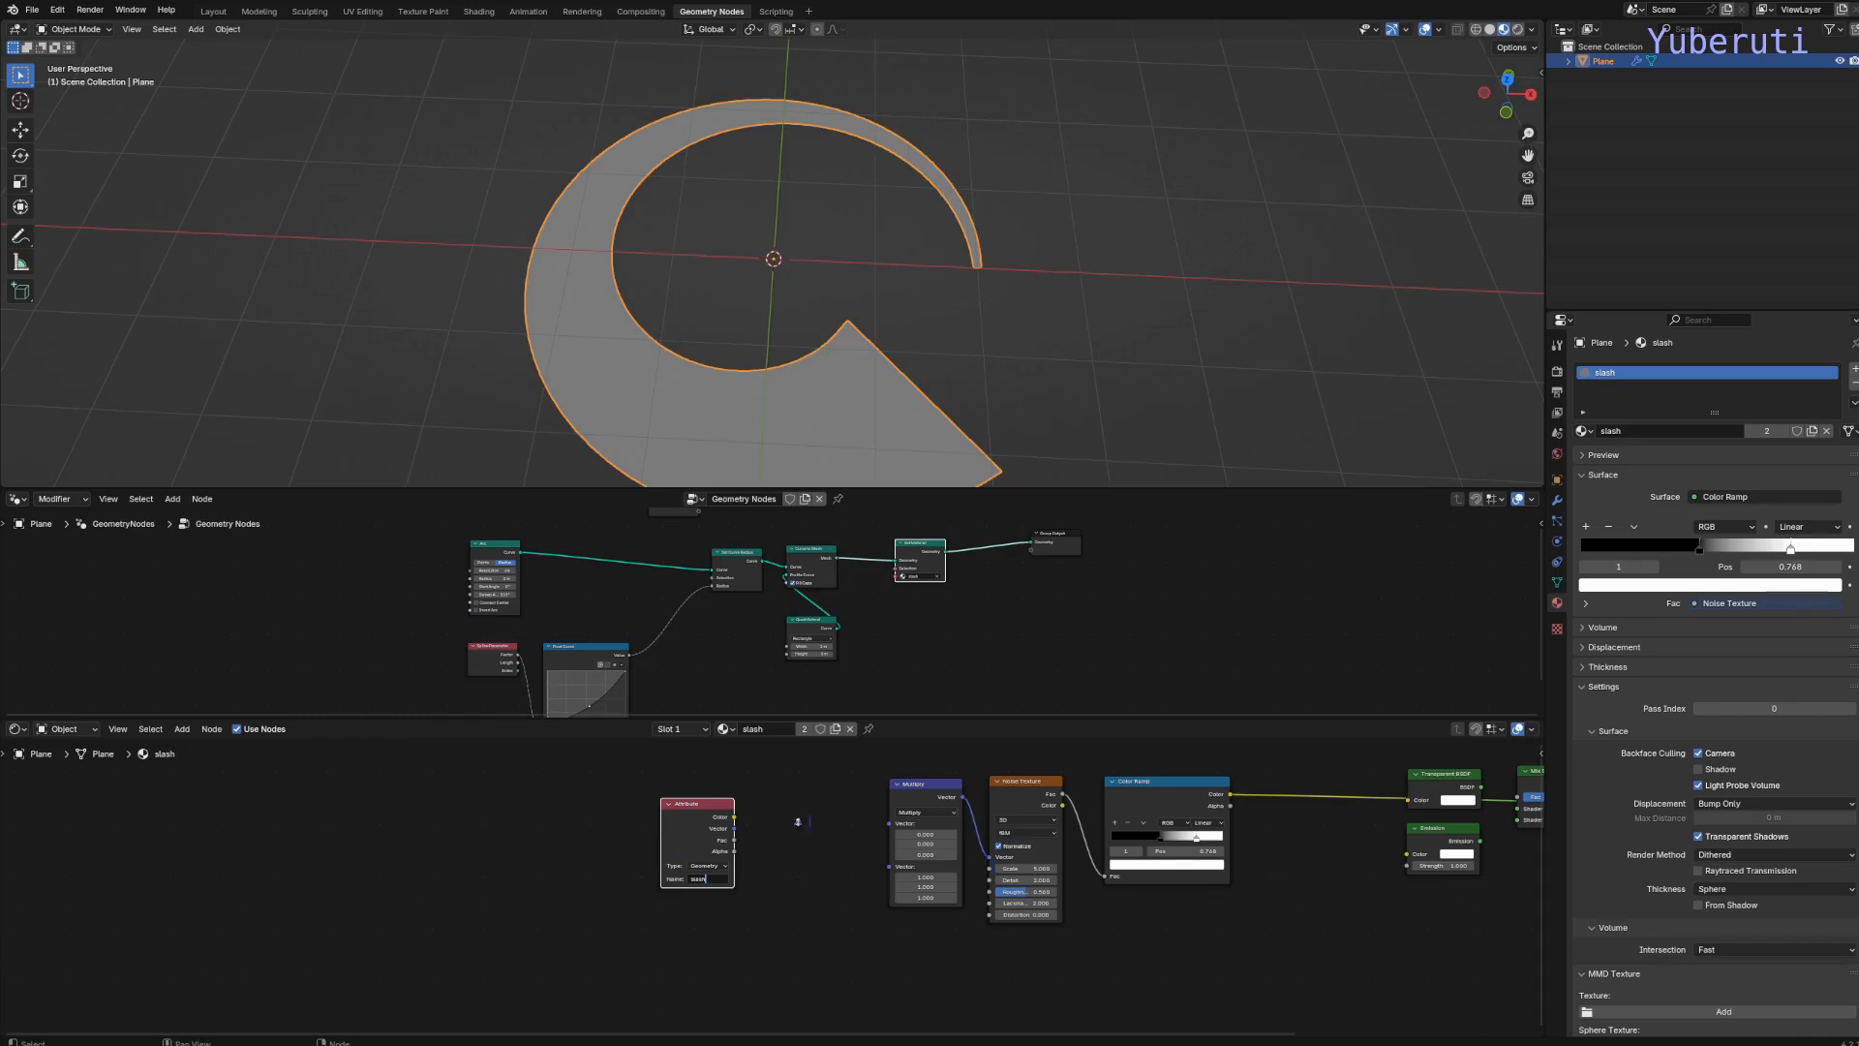
{"action": "left_click_drag", "start_coordinate": [735, 829], "coordinate": [889, 825]}
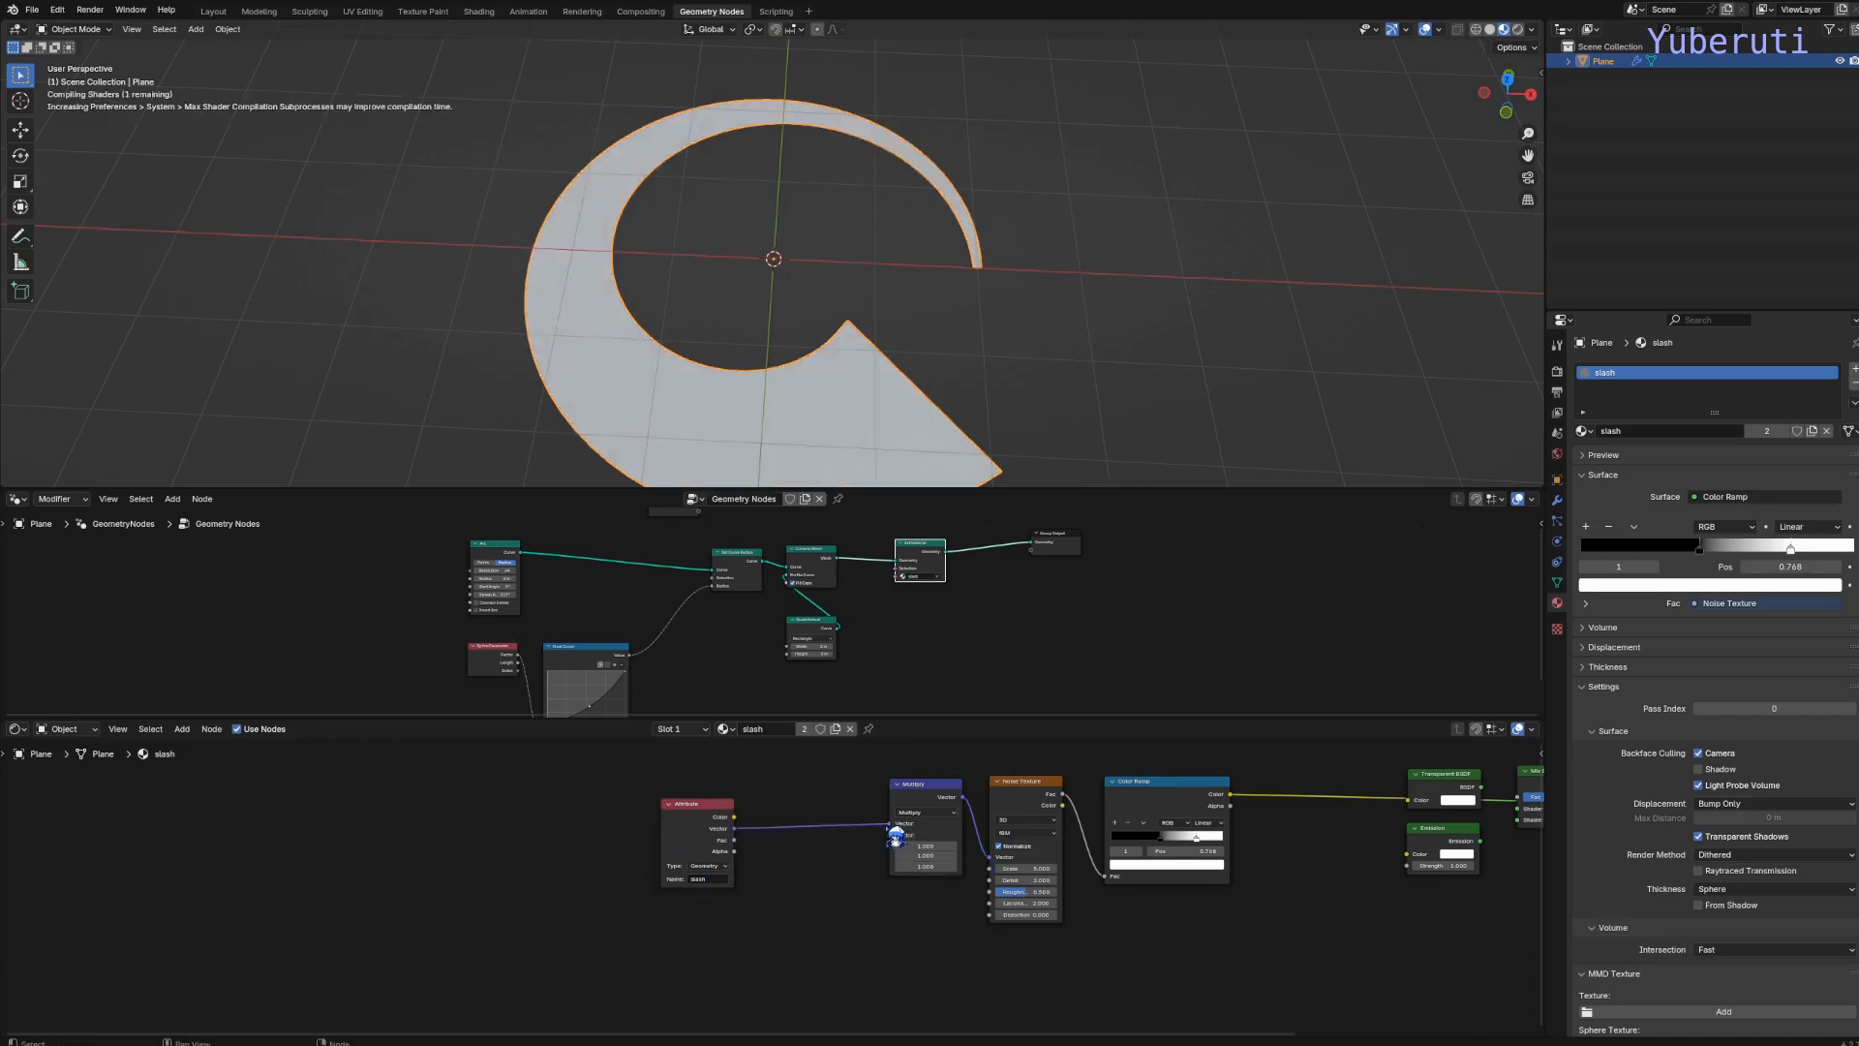
Move the Attribute node closer to Multiply and, in the geometry node tree, insert a Store Named Attribute node between Curve to Mesh and Set Material
{"action": "left_click_drag", "start_coordinate": [717, 828], "coordinate": [820, 818]}
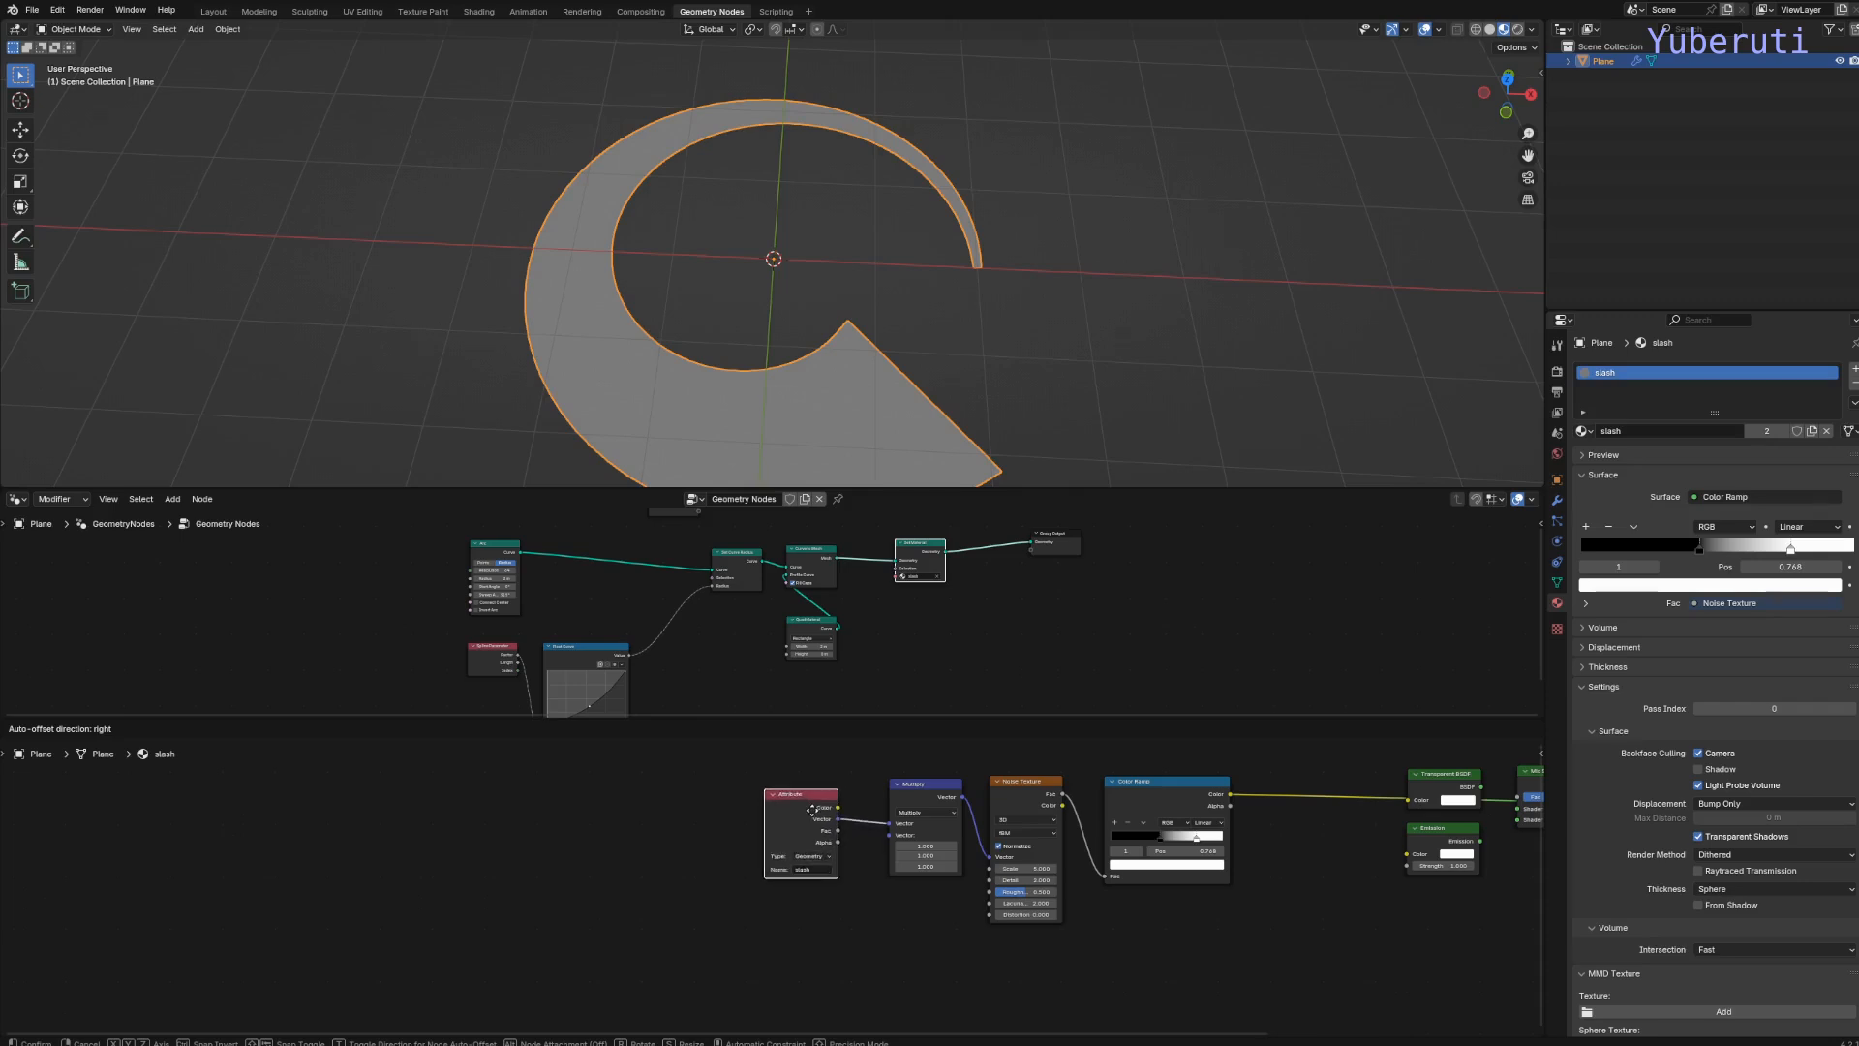
{"action": "left_click_drag", "start_coordinate": [967, 717], "coordinate": [962, 839]}
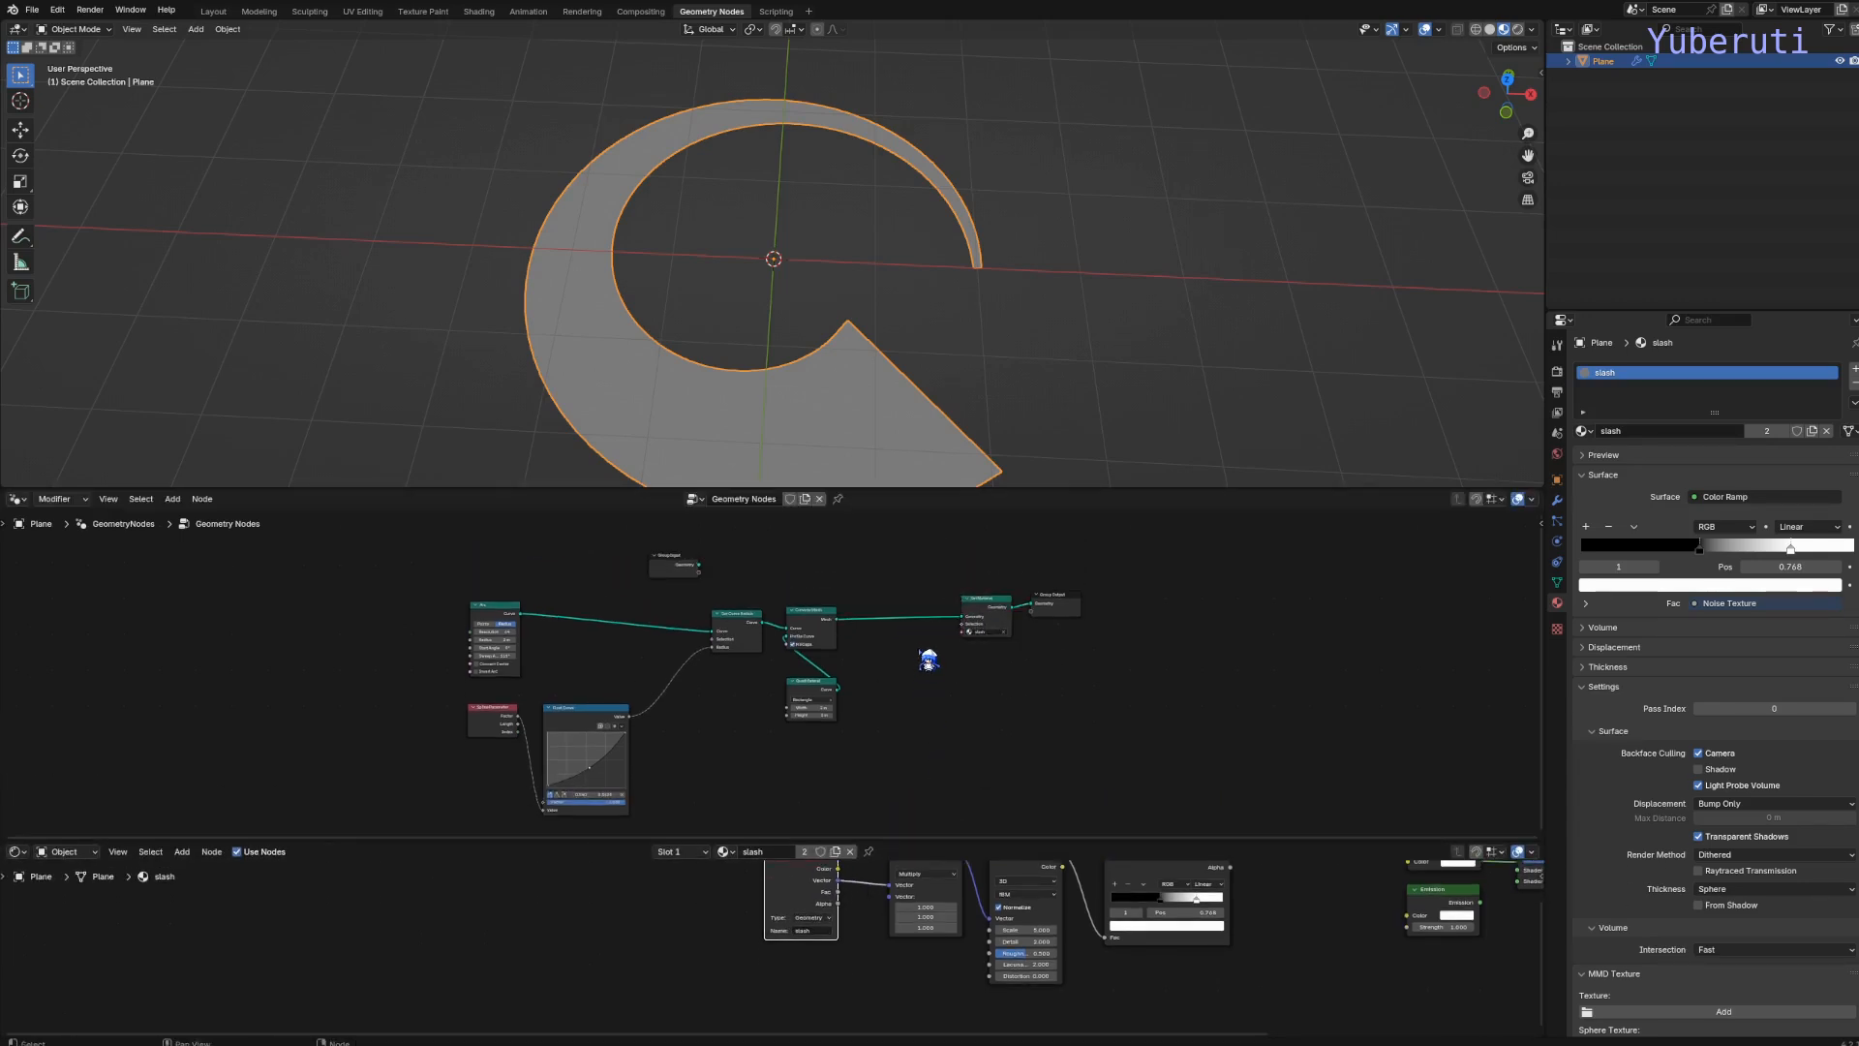
{"action": "scroll", "coordinate": [912, 646], "scroll_direction": "up", "scroll_amount": 2}
{"action": "middle_click_drag", "start_coordinate": [912, 646], "coordinate": [784, 722]}
{"action": "scroll", "coordinate": [785, 721], "scroll_direction": "up", "scroll_amount": 1}
{"action": "key", "text": "shift+a"}
{"action": "mouse_move", "coordinate": [820, 685]}
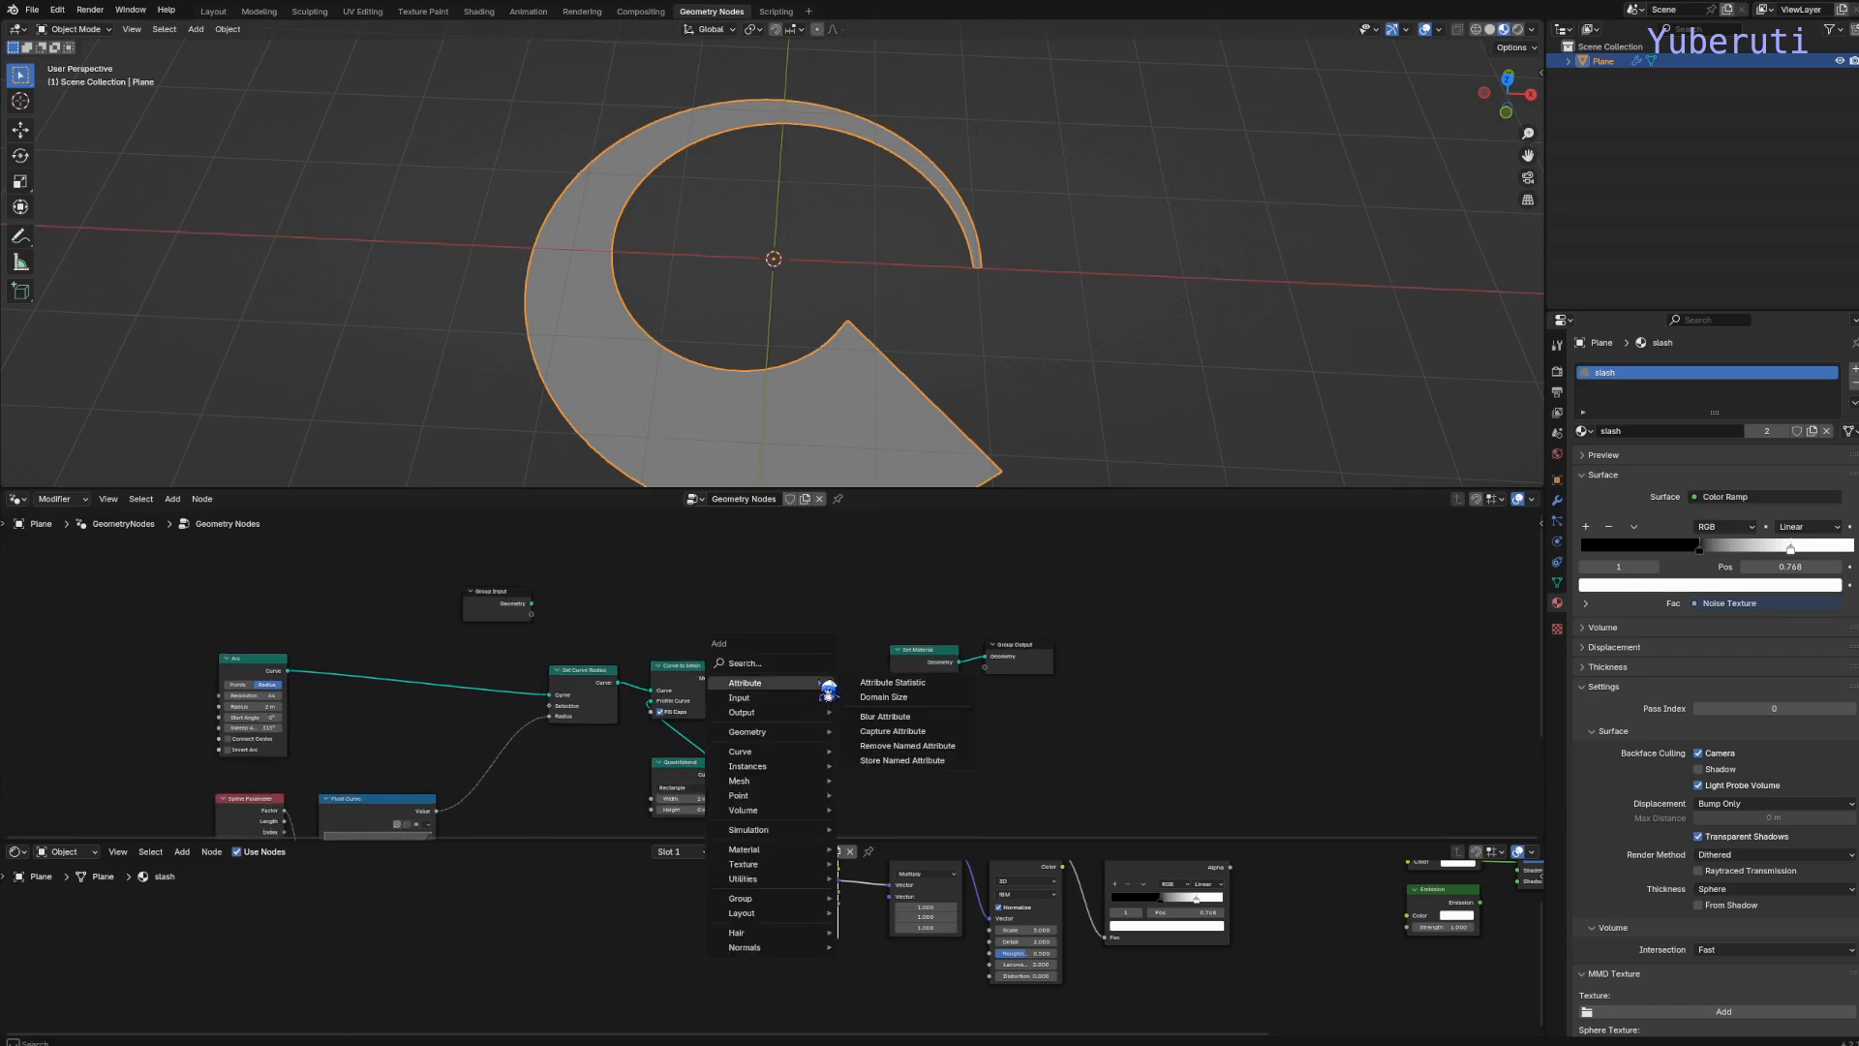
{"action": "left_click", "coordinate": [902, 760]}
{"action": "left_click", "coordinate": [782, 662]}
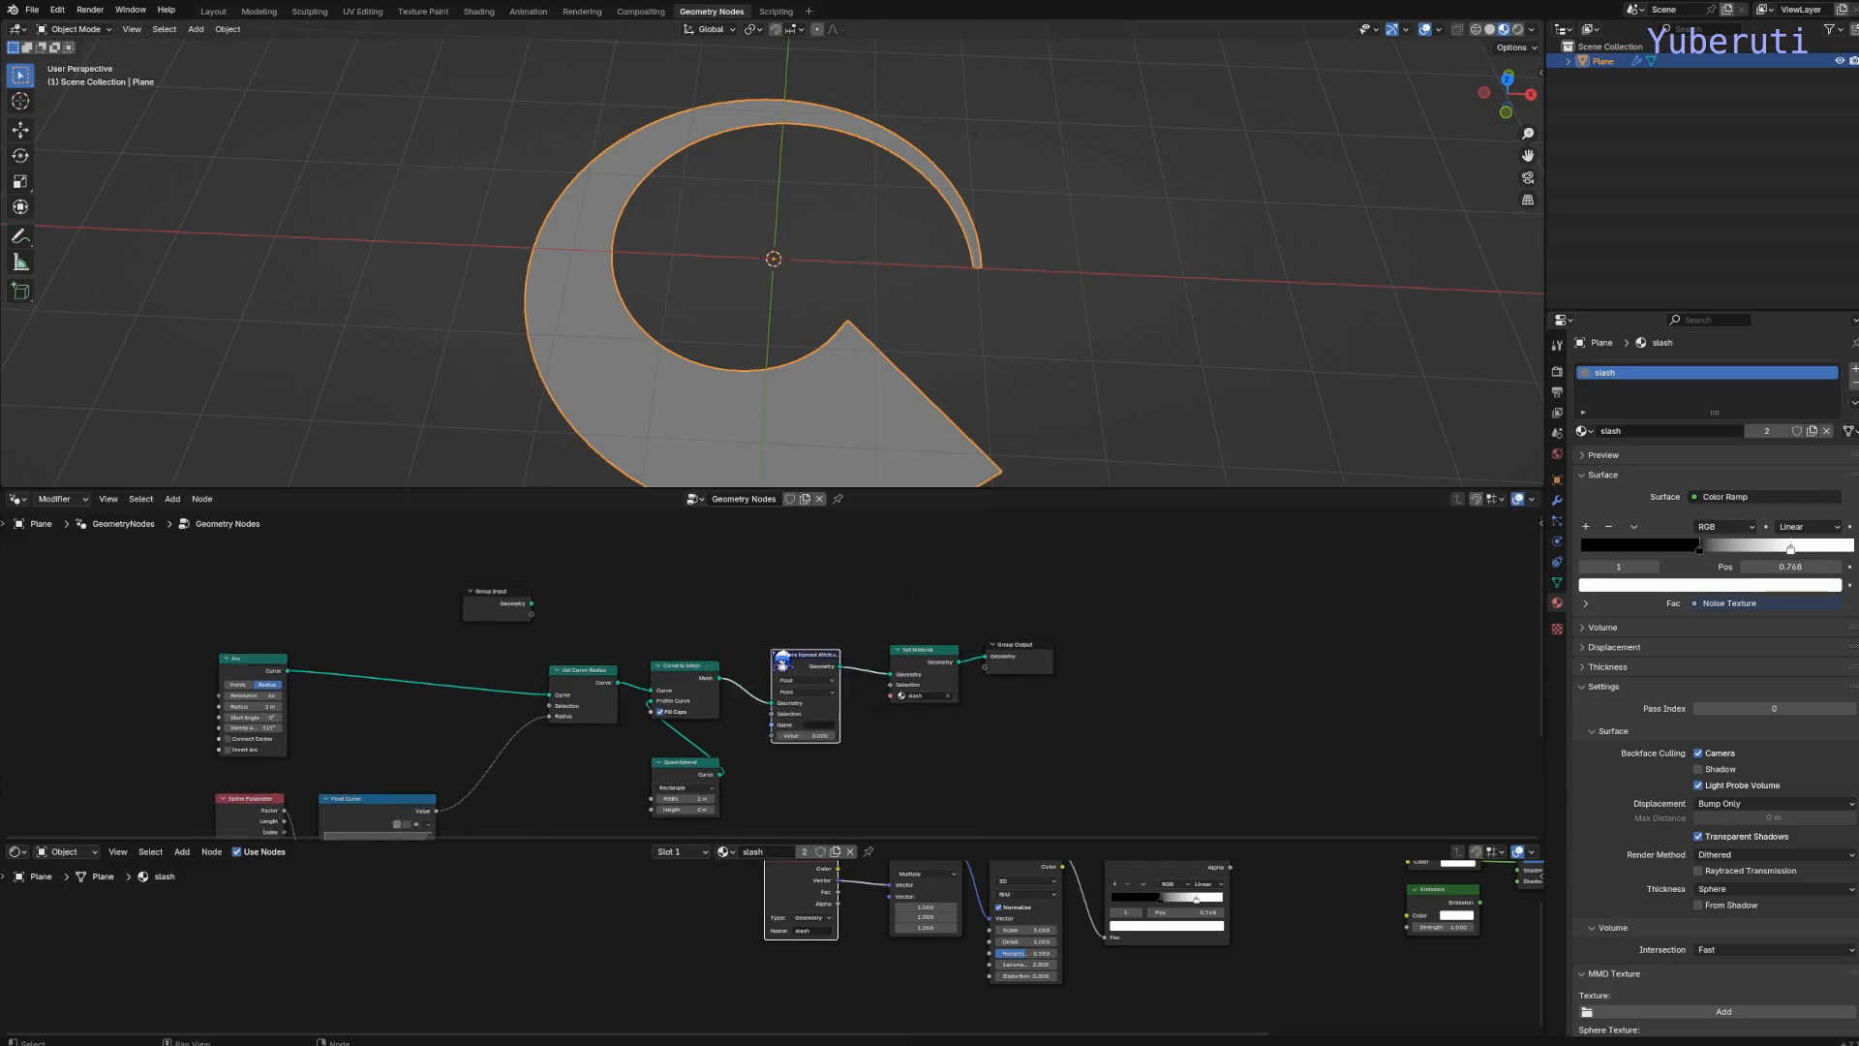
Set the Store Named Attribute node's data type to 2D Vector, its domain to Face Corner and its name to slash
{"action": "left_click", "coordinate": [838, 680]}
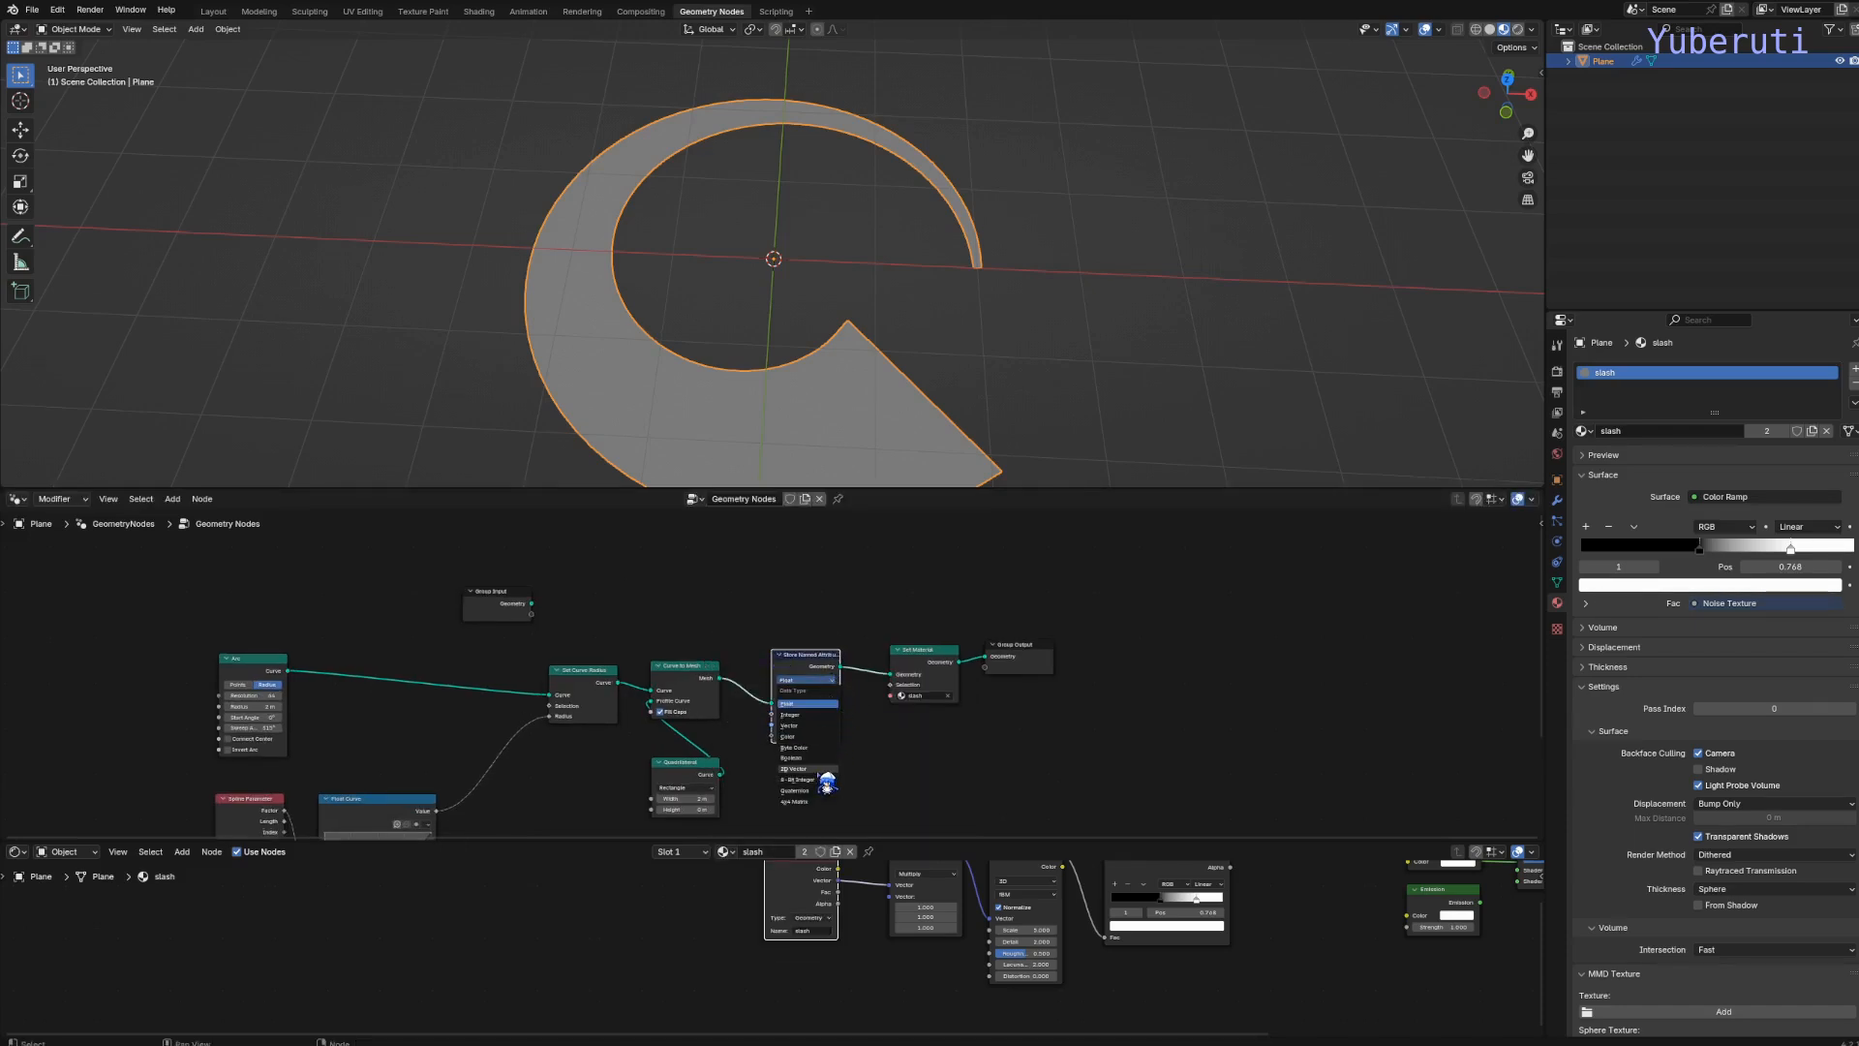
{"action": "left_click", "coordinate": [819, 752]}
{"action": "left_click", "coordinate": [825, 692]}
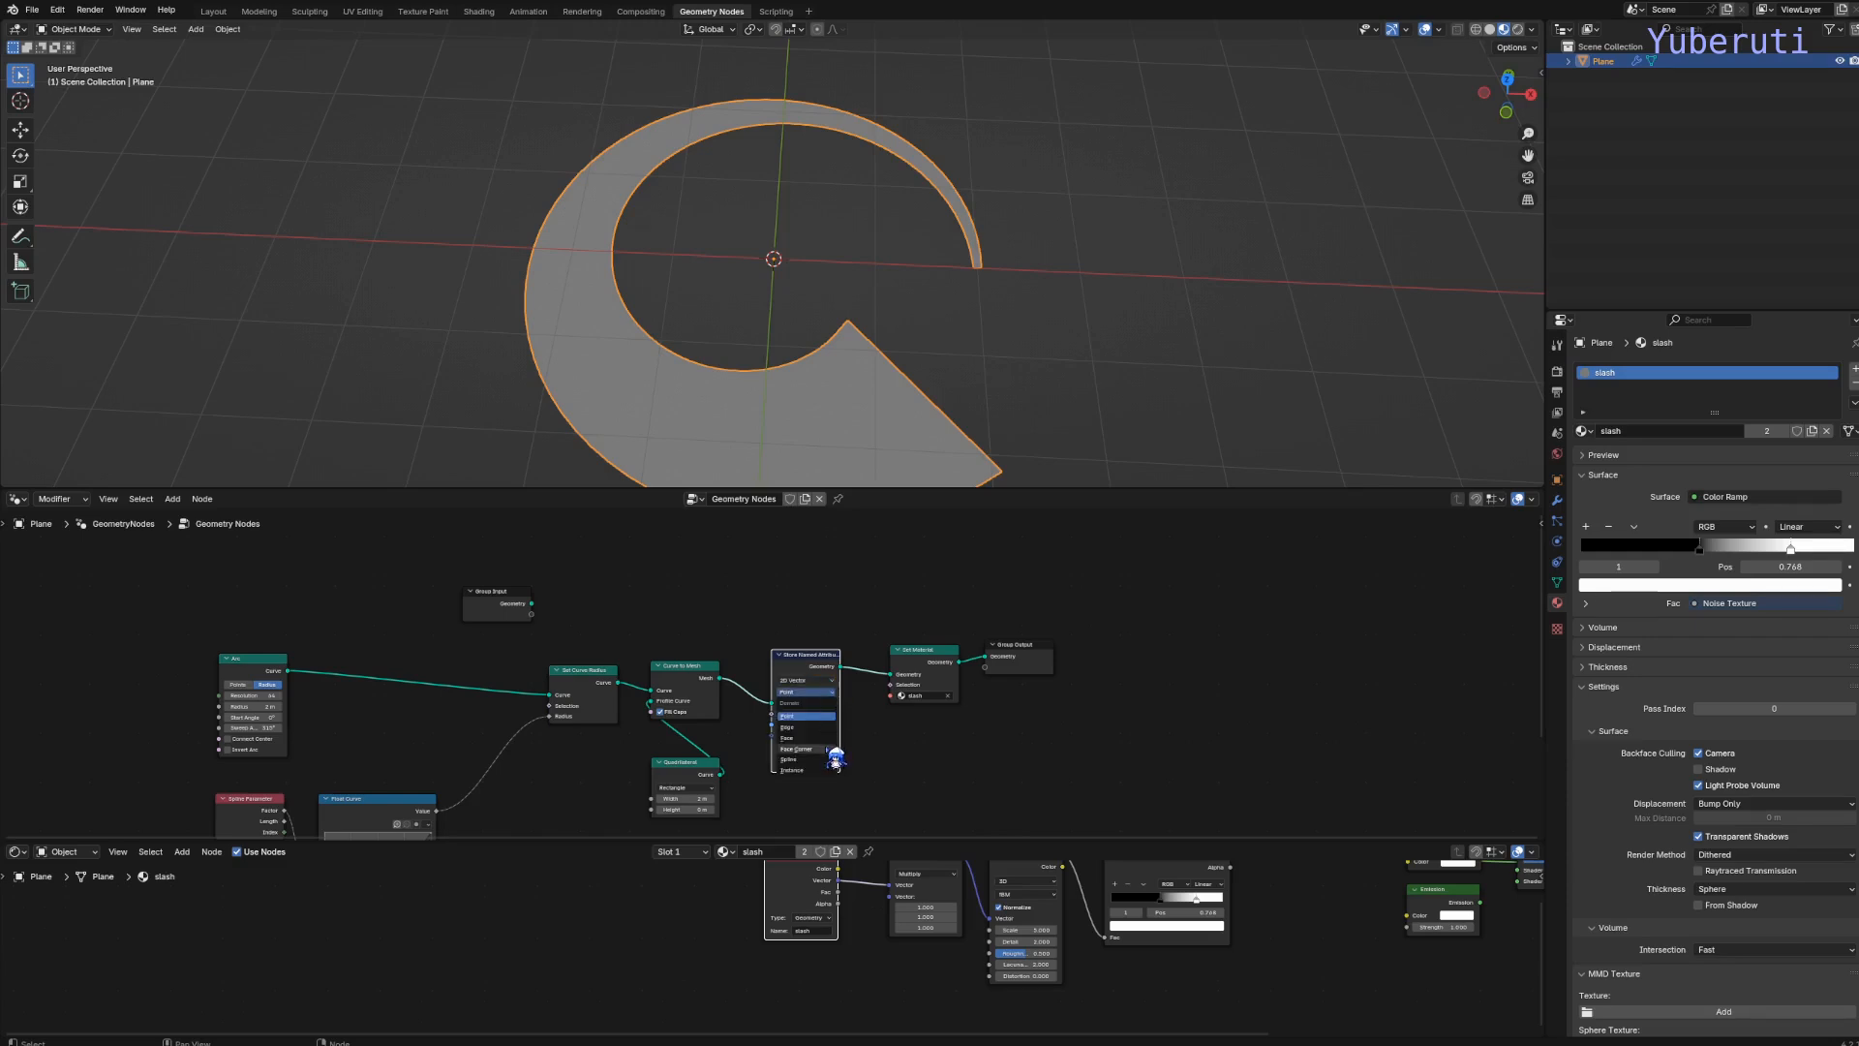
{"action": "left_click", "coordinate": [825, 745]}
{"action": "left_click", "coordinate": [809, 724]}
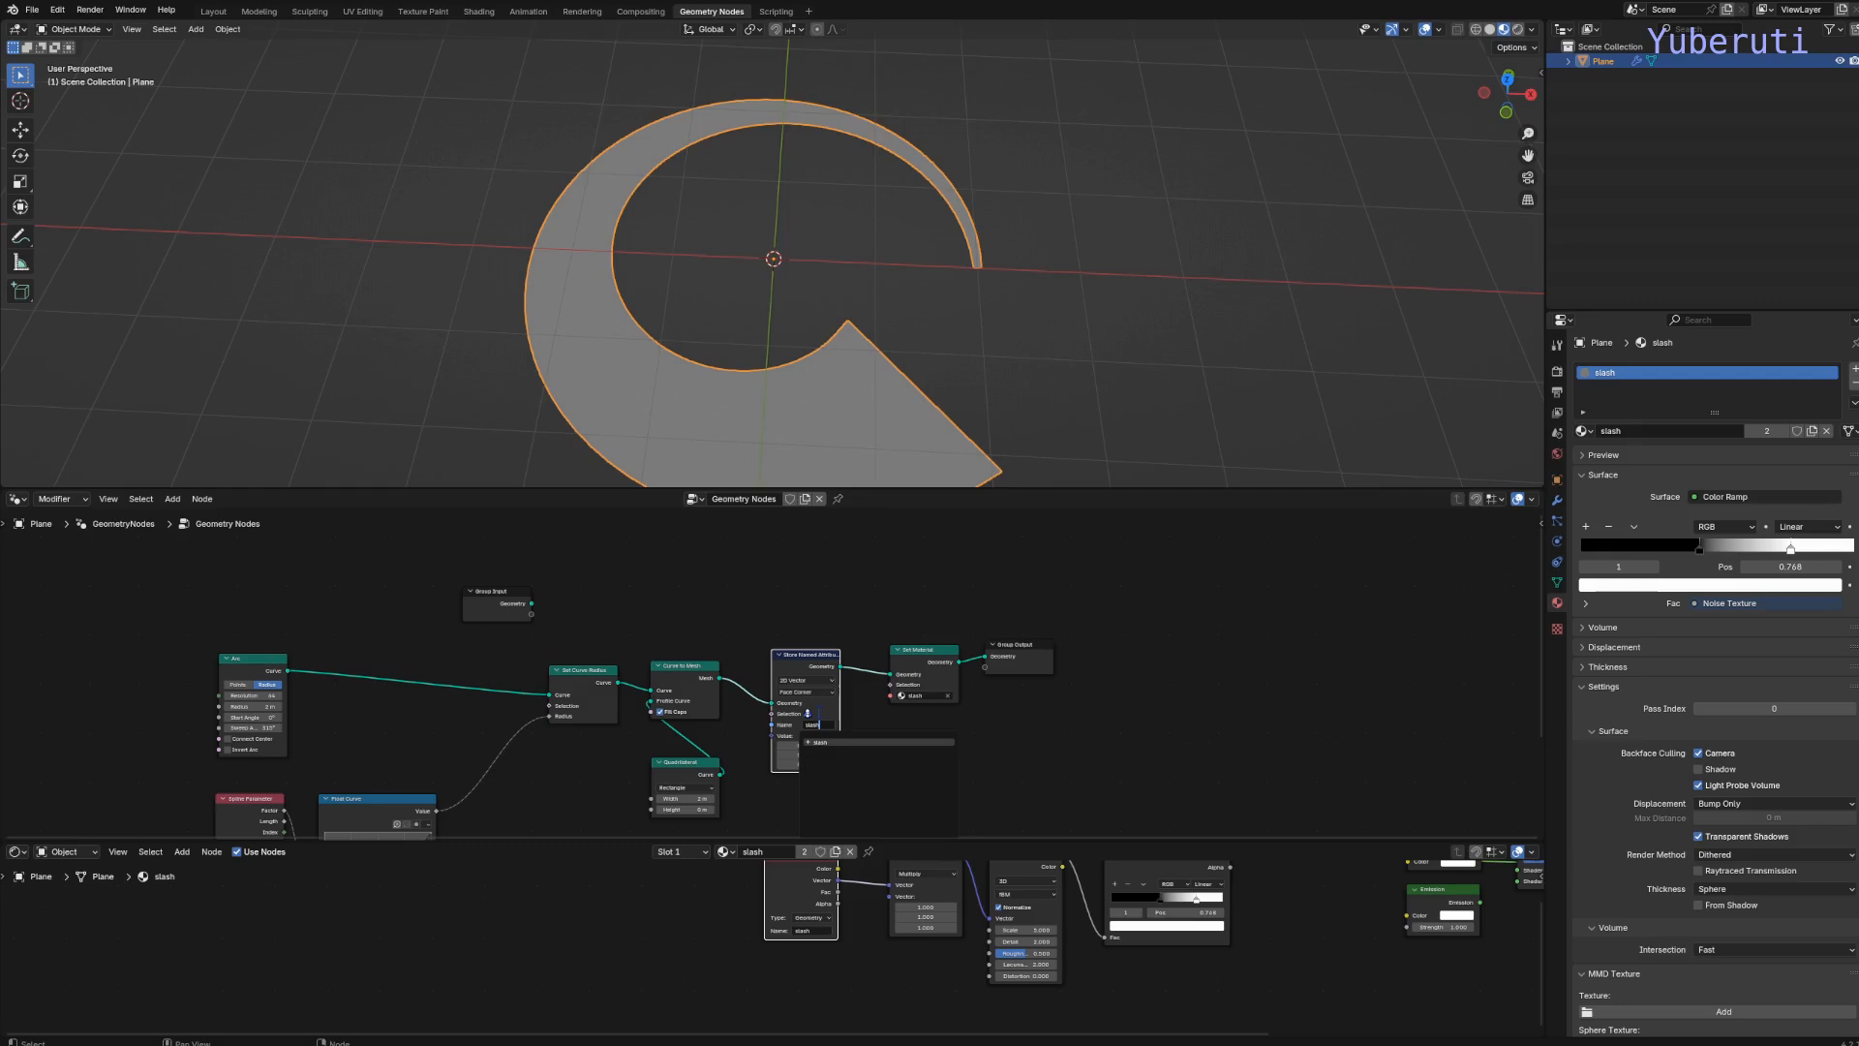
{"action": "type", "text": "slash"}
{"action": "key", "text": "Return"}
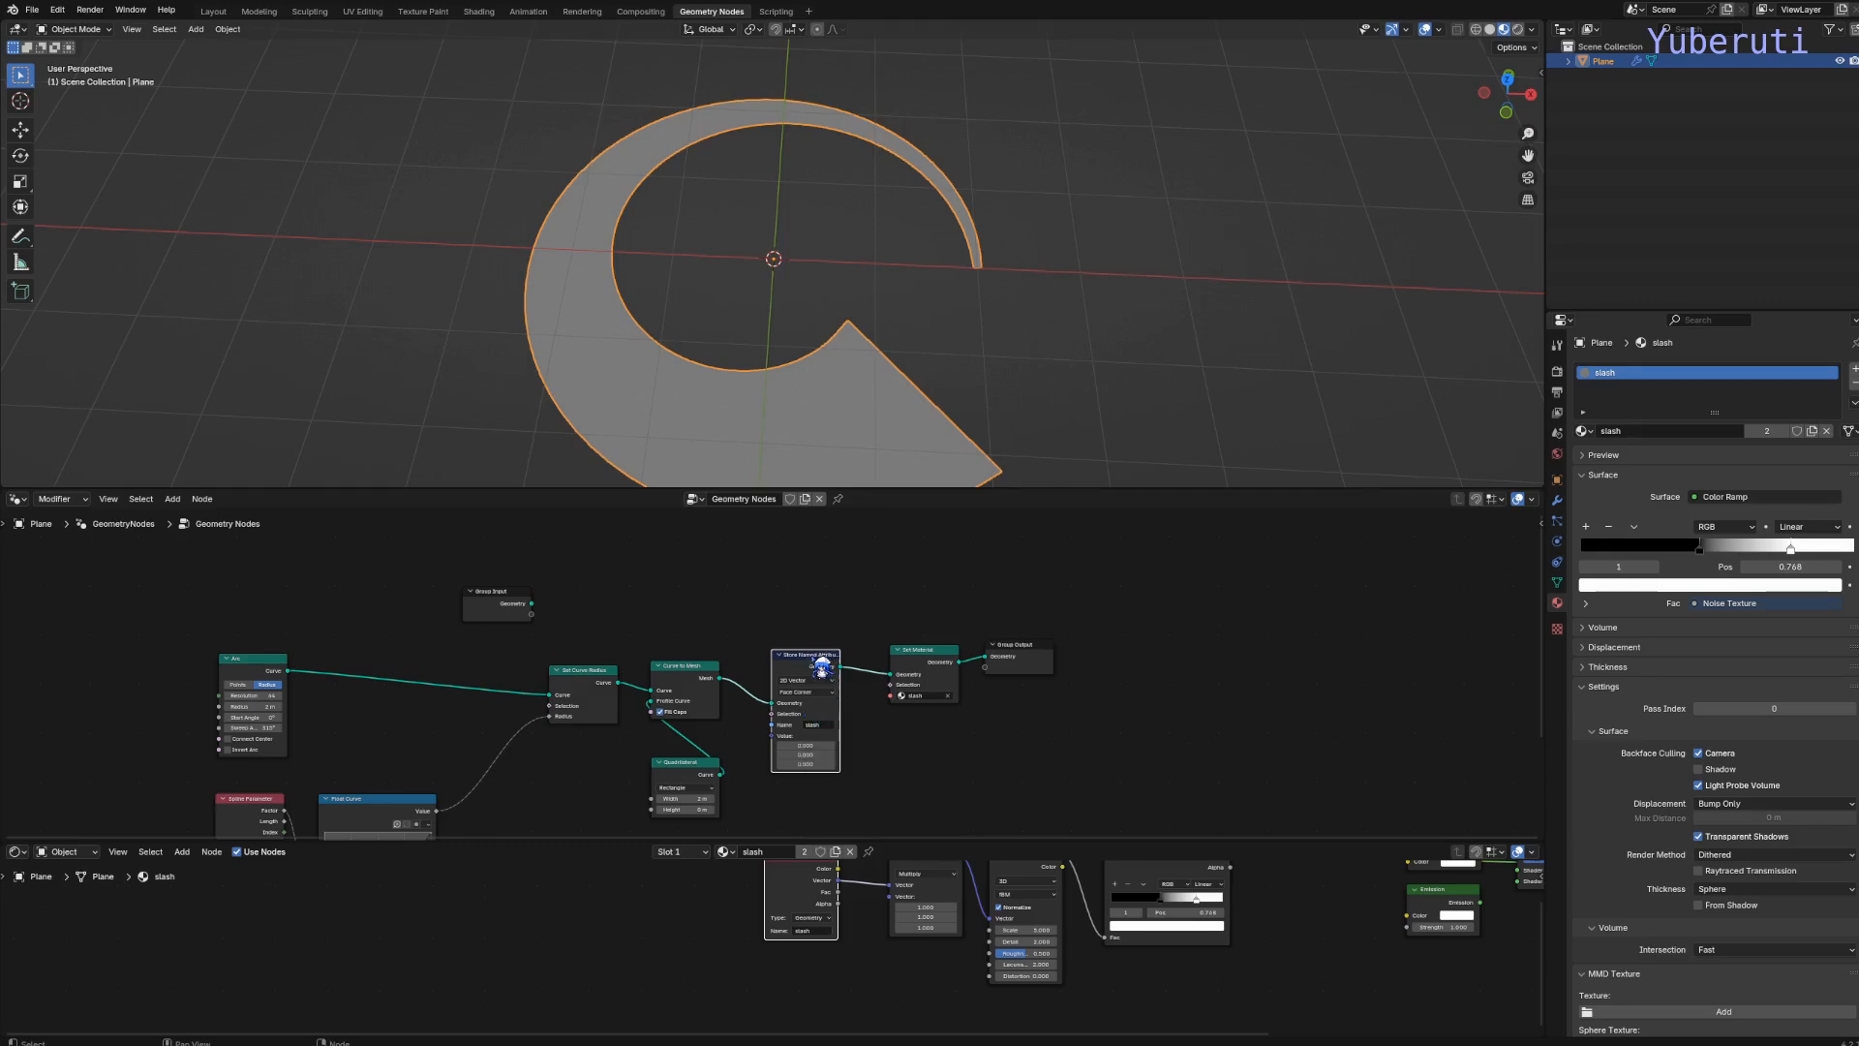
Rearrange the Arc, Set Curve Radius, Curve to Mesh and Quadrilateral nodes to open a gap between Set Curve Radius and Curve to Mesh
{"action": "scroll", "coordinate": [821, 698], "scroll_direction": "down", "scroll_amount": 3}
{"action": "middle_click_drag", "start_coordinate": [730, 801], "coordinate": [895, 729]}
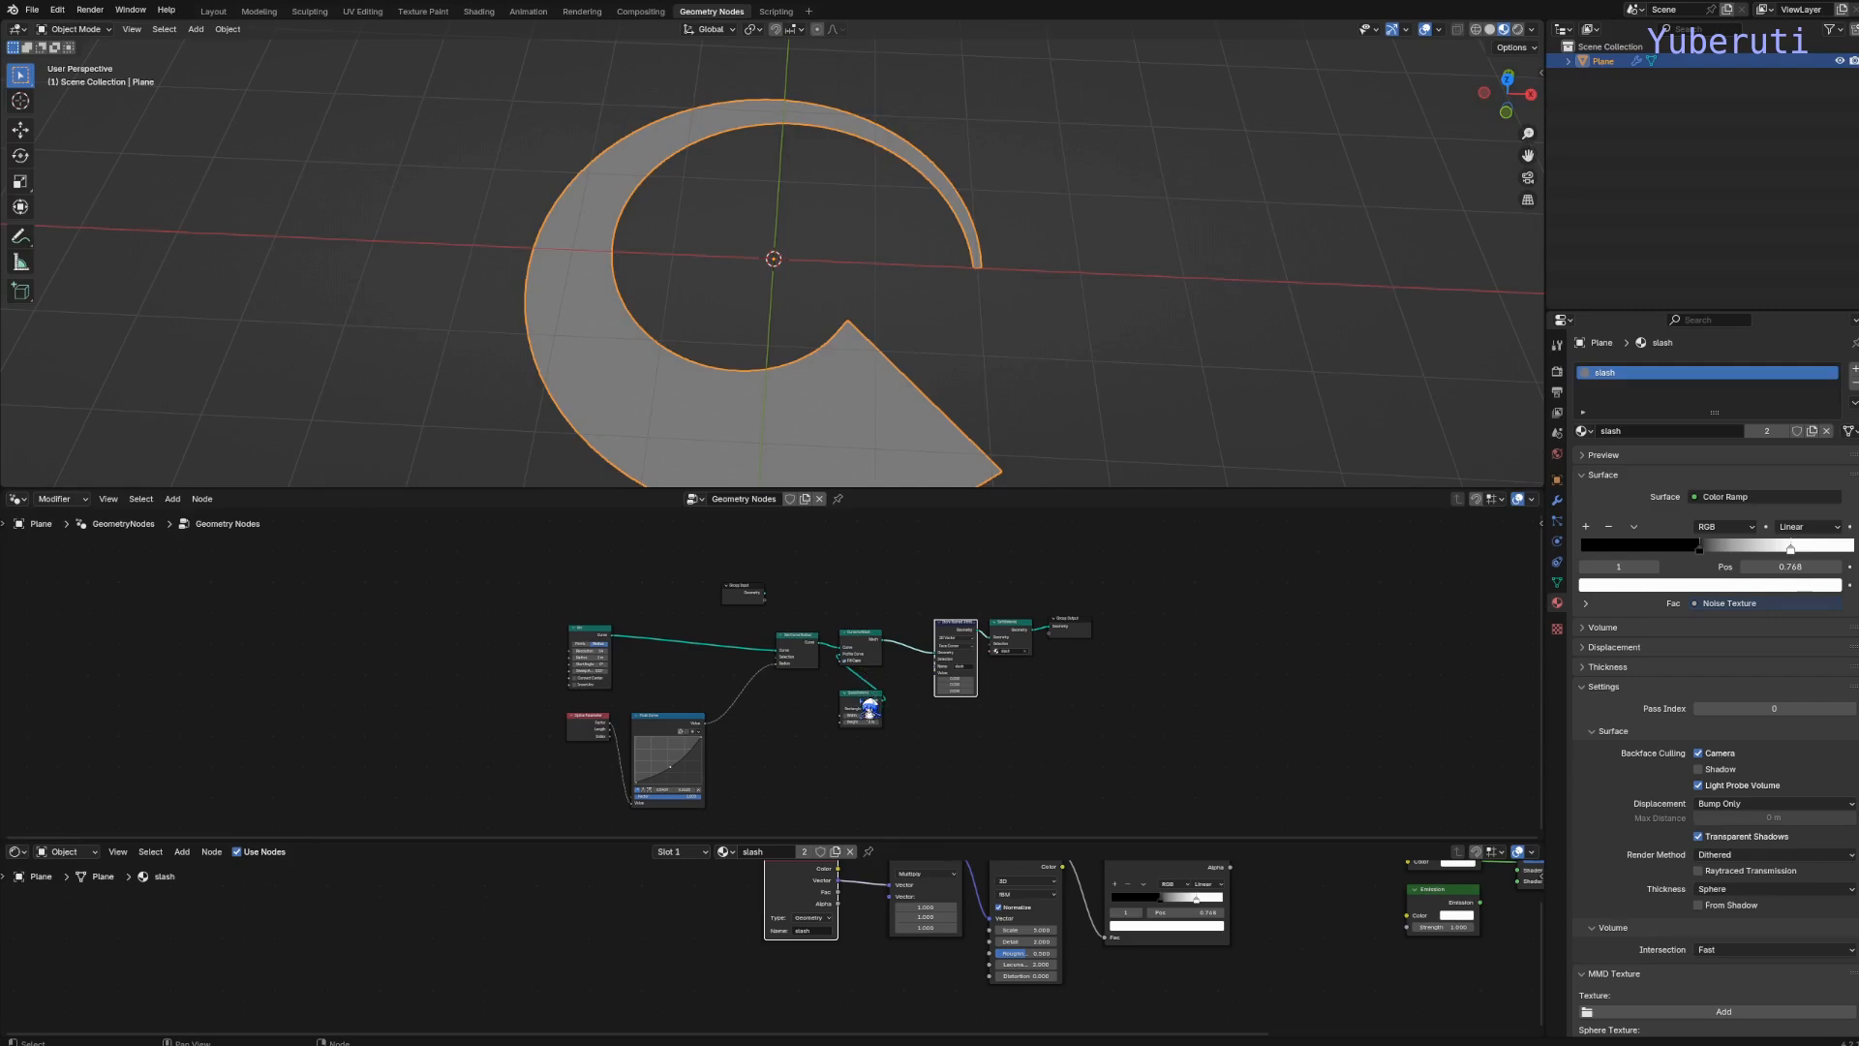
{"action": "left_click_drag", "start_coordinate": [870, 707], "coordinate": [851, 684]}
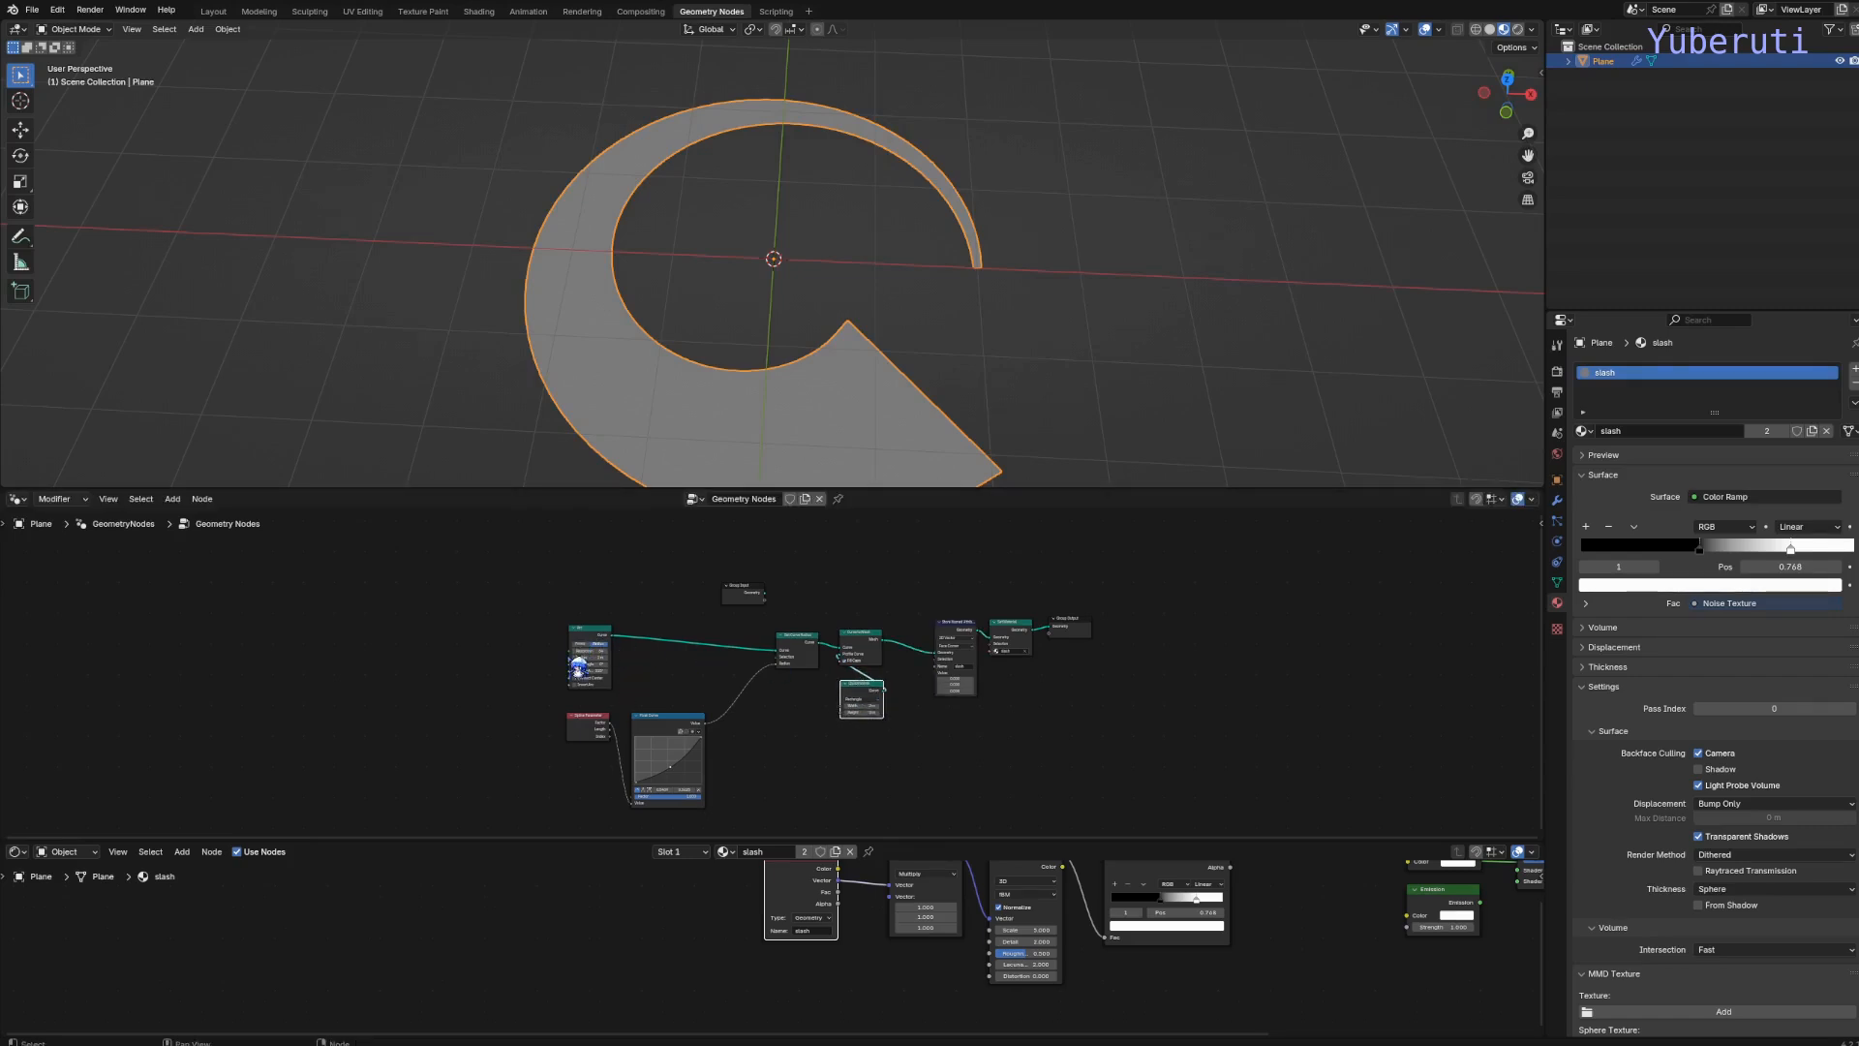
{"action": "left_click_drag", "start_coordinate": [600, 636], "coordinate": [648, 633]}
{"action": "left_click_drag", "start_coordinate": [856, 610], "coordinate": [875, 713]}
{"action": "left_click_drag", "start_coordinate": [867, 688], "coordinate": [902, 681]}
{"action": "left_click_drag", "start_coordinate": [811, 644], "coordinate": [766, 635]}
Insert a Capture Attribute node between Set Curve Radius and the Curve input of Curve to Mesh
{"action": "right_click", "coordinate": [814, 689]}
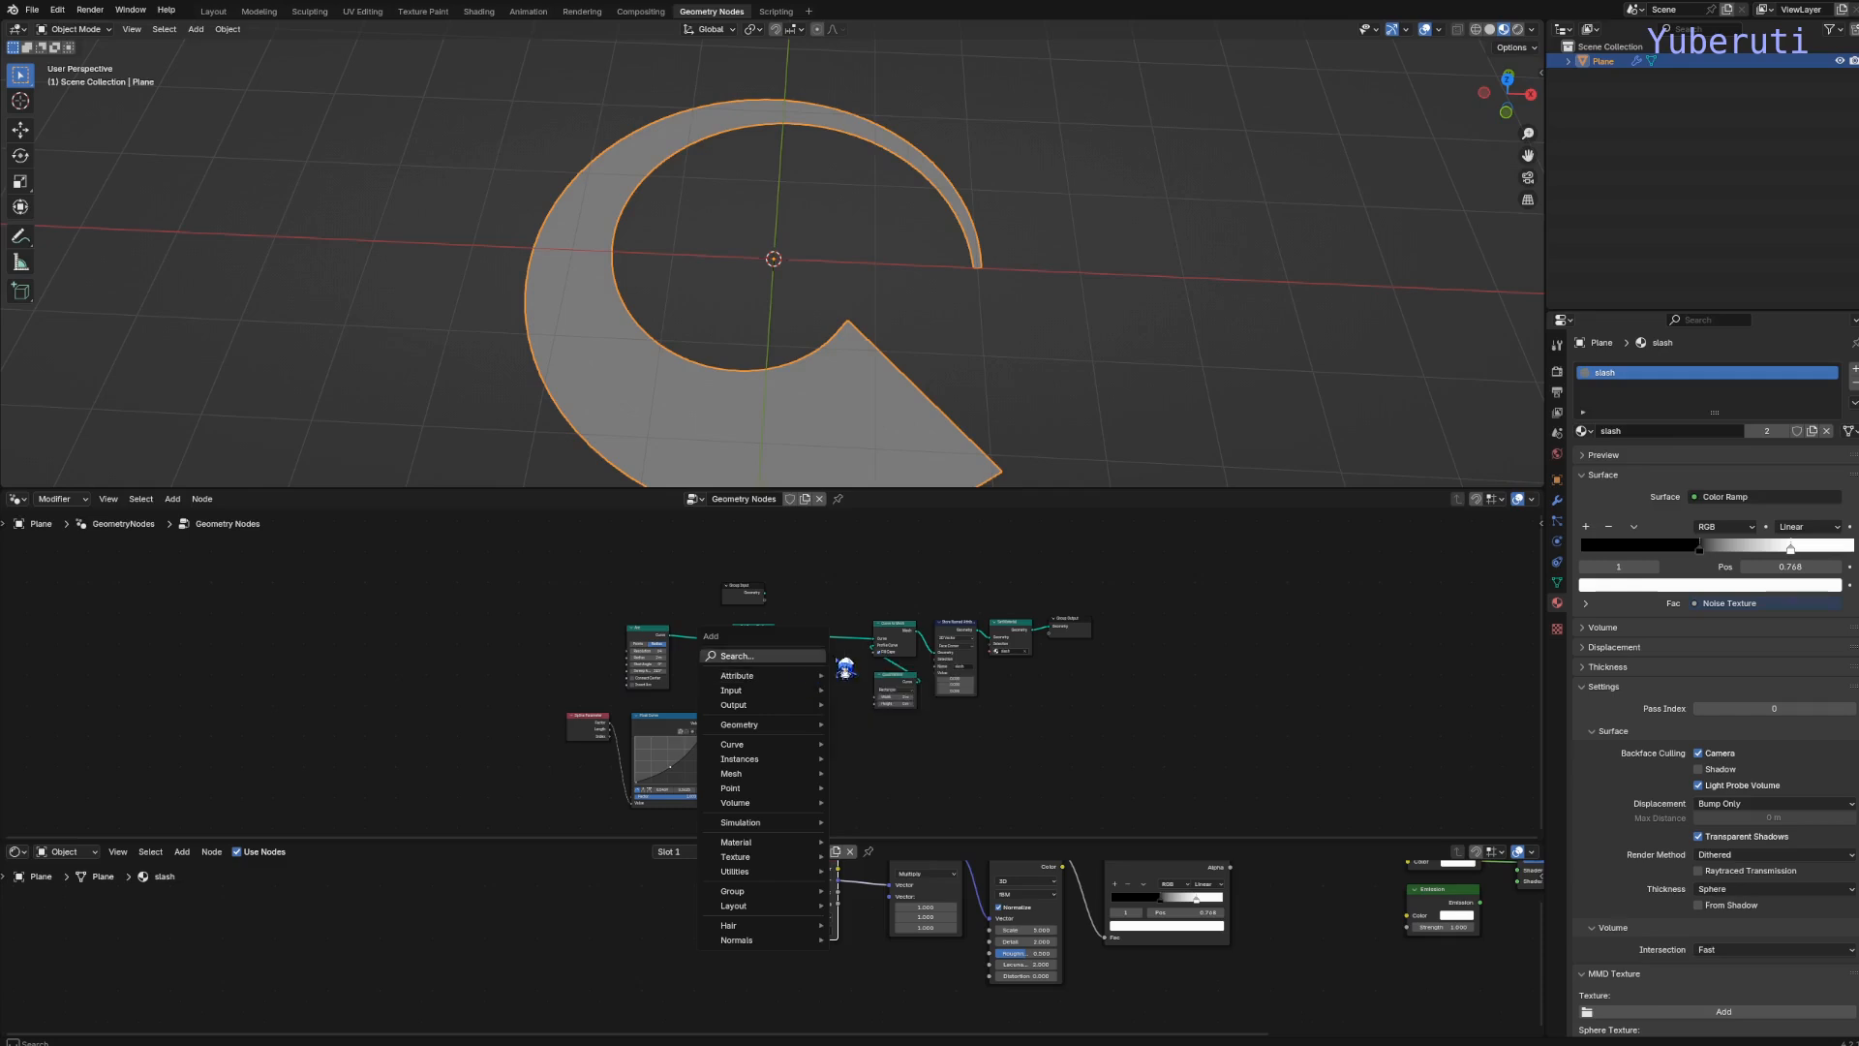
{"action": "key", "text": "Escape"}
{"action": "key", "text": "shift+a"}
{"action": "left_click", "coordinate": [874, 722]}
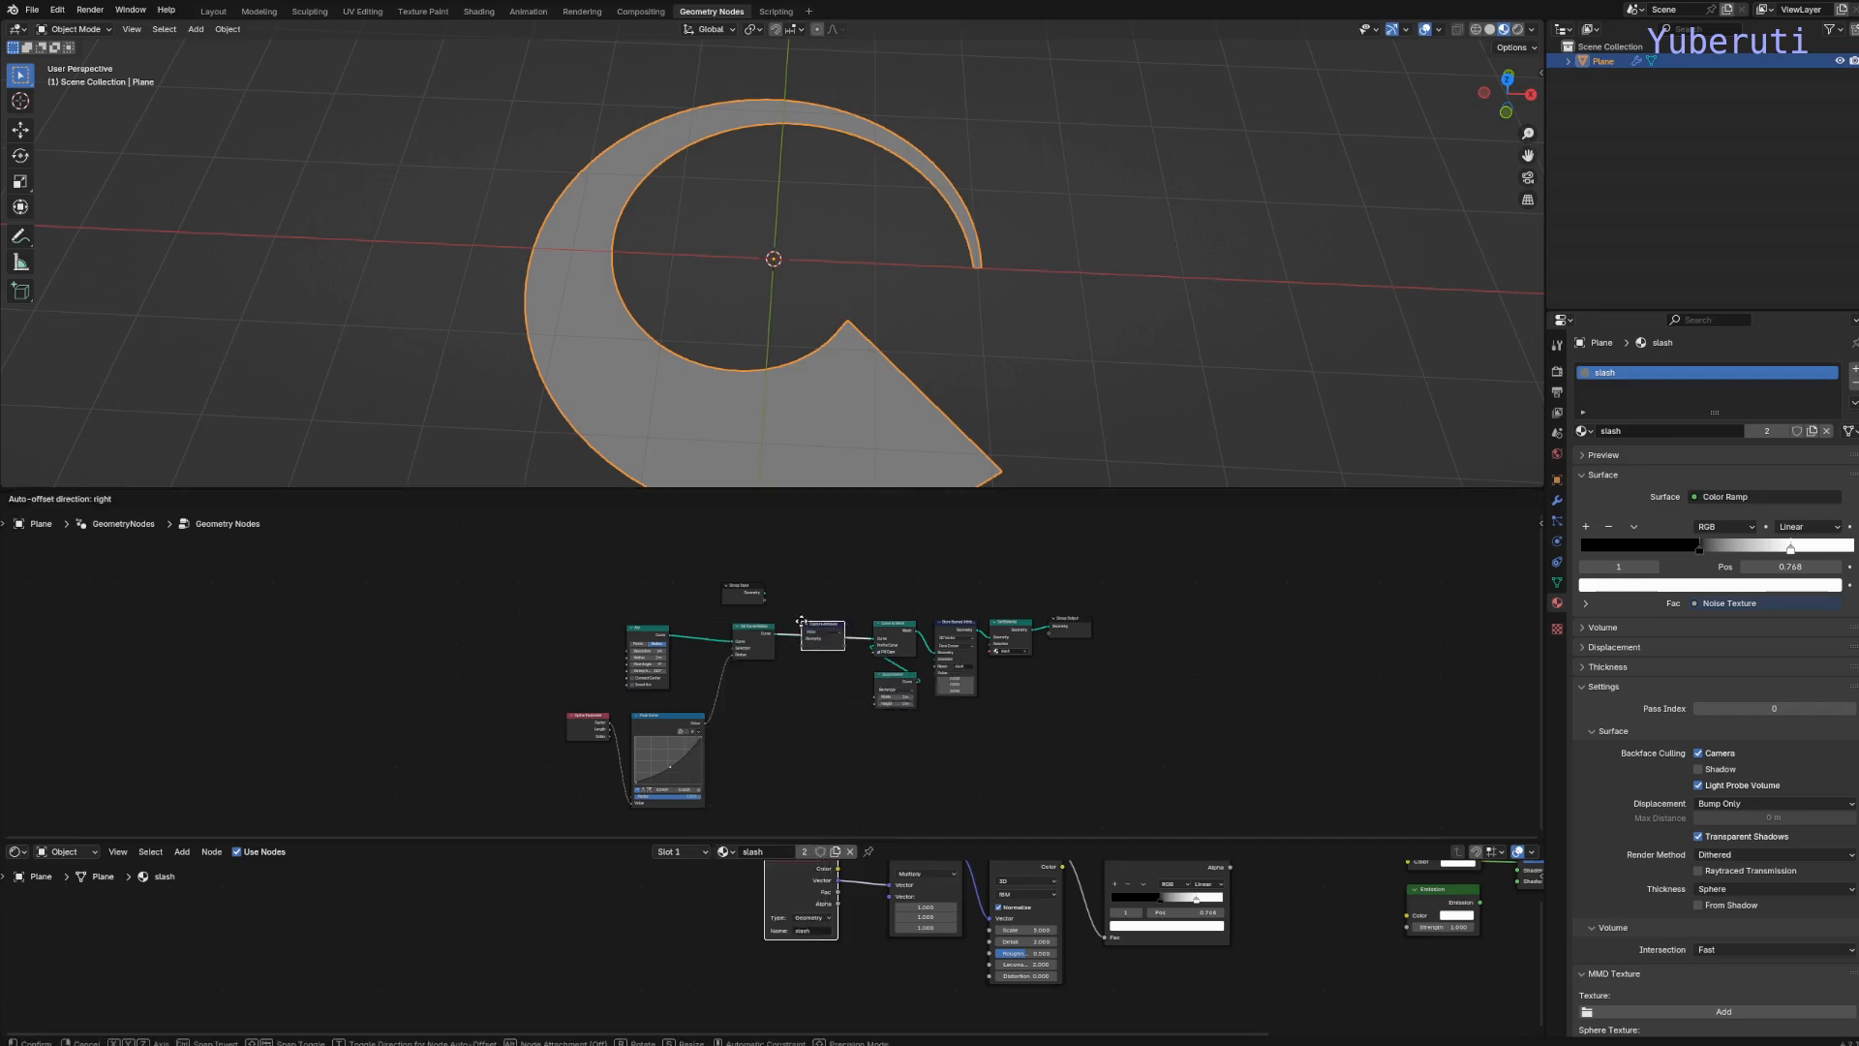
{"action": "left_click", "coordinate": [805, 623]}
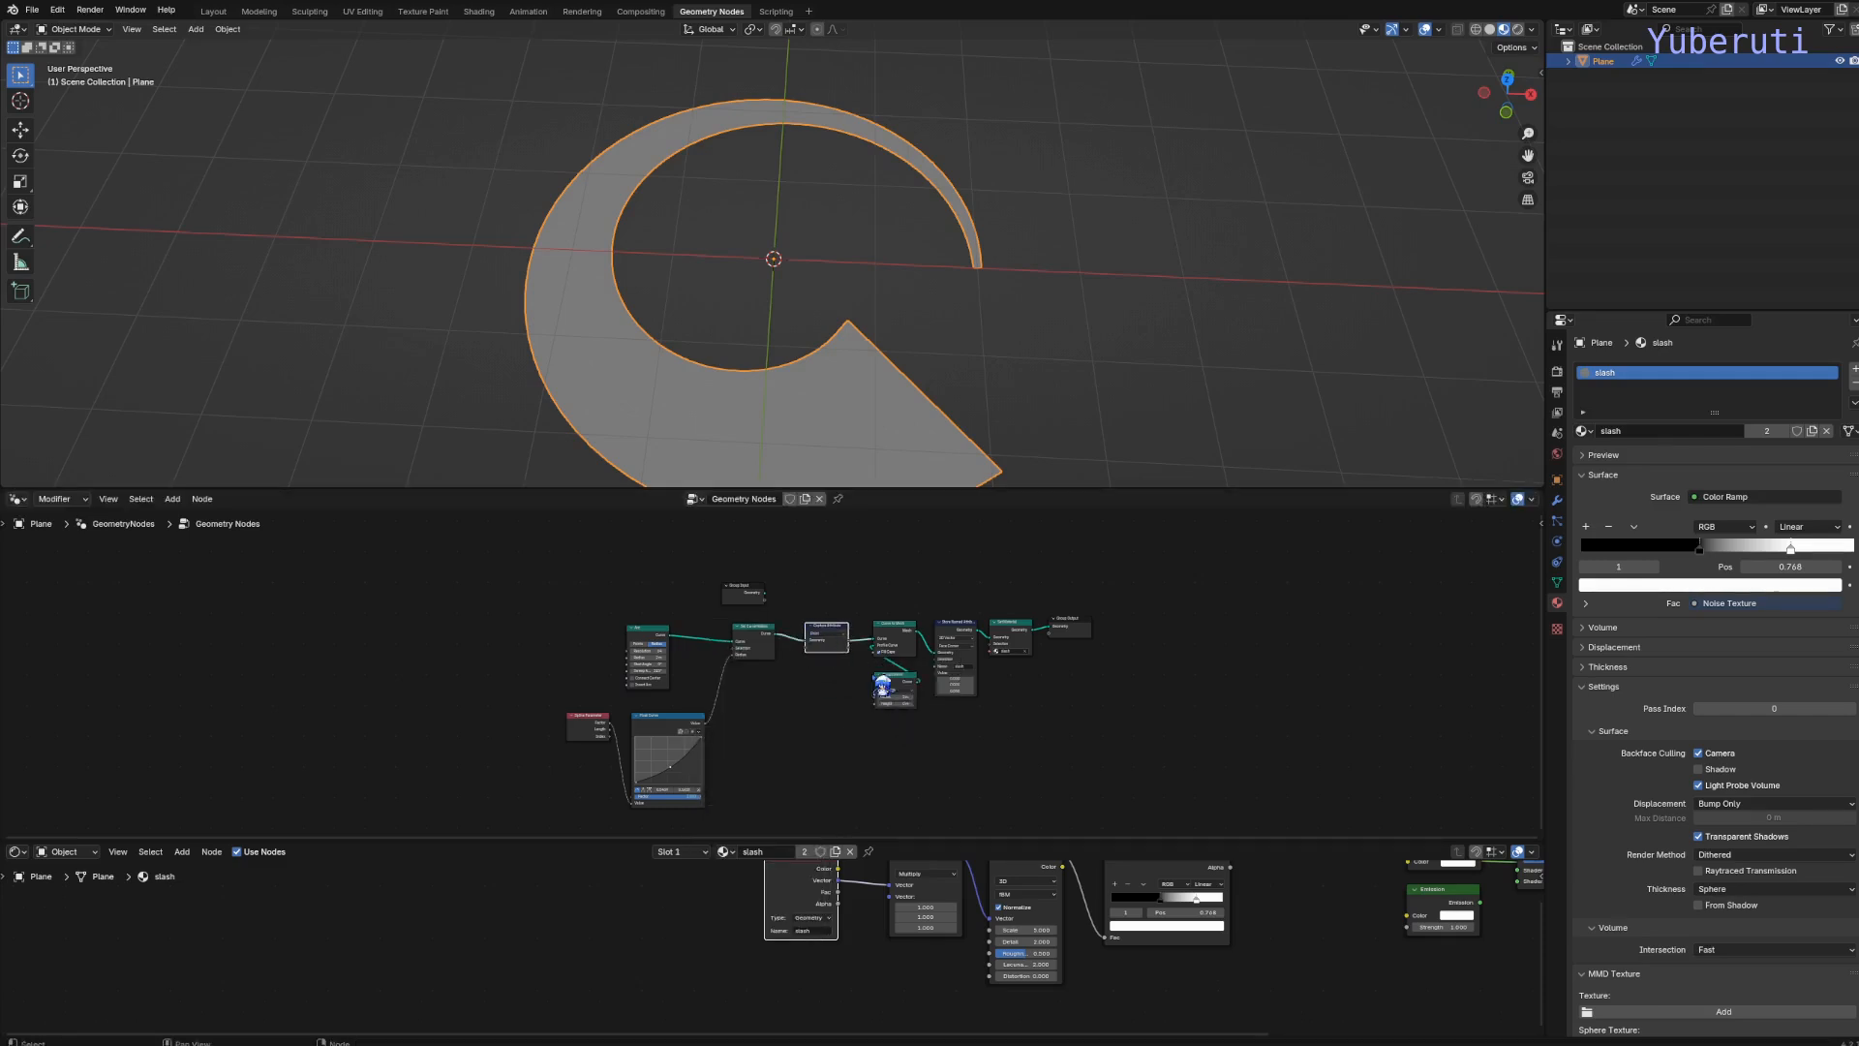
Move the Quadrilateral node away from Curve to Mesh and insert a second Capture Attribute node on its link to the Profile Curve input
{"action": "left_click_drag", "start_coordinate": [894, 678], "coordinate": [824, 719]}
{"action": "left_click", "coordinate": [823, 725]}
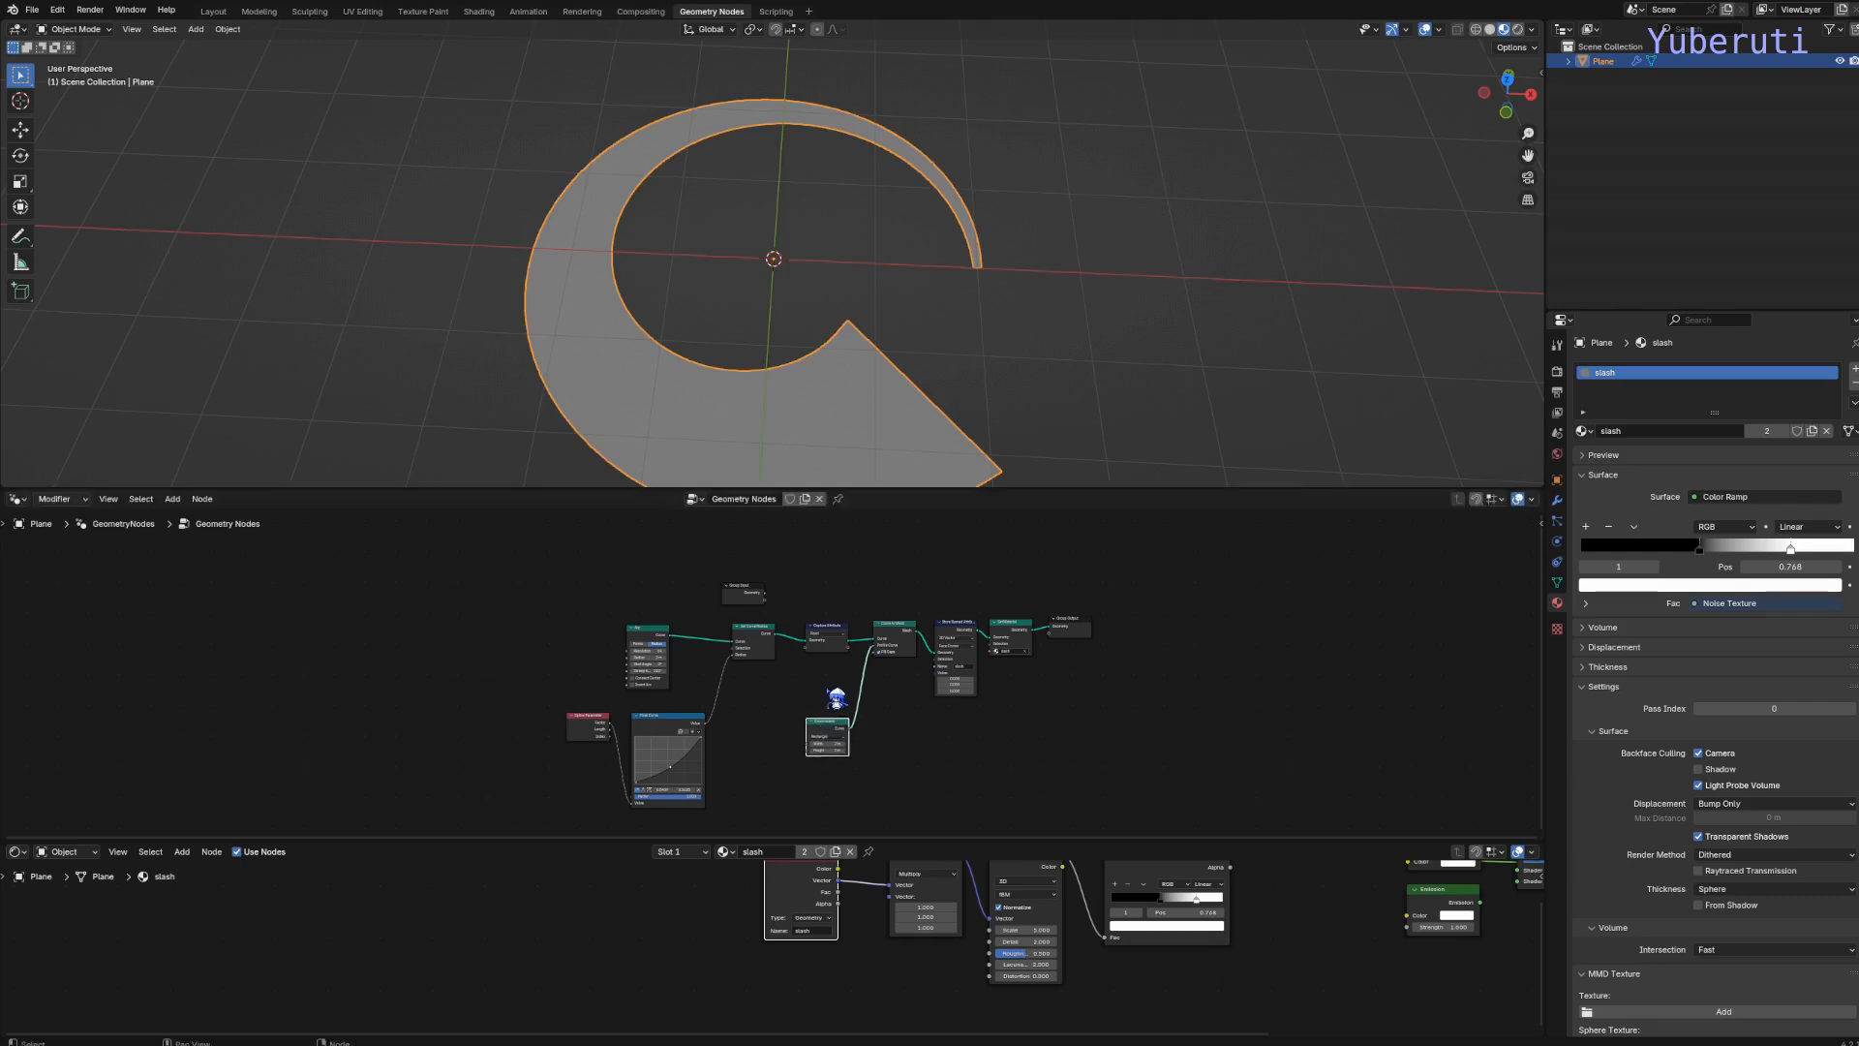
{"action": "key", "text": "shift+a"}
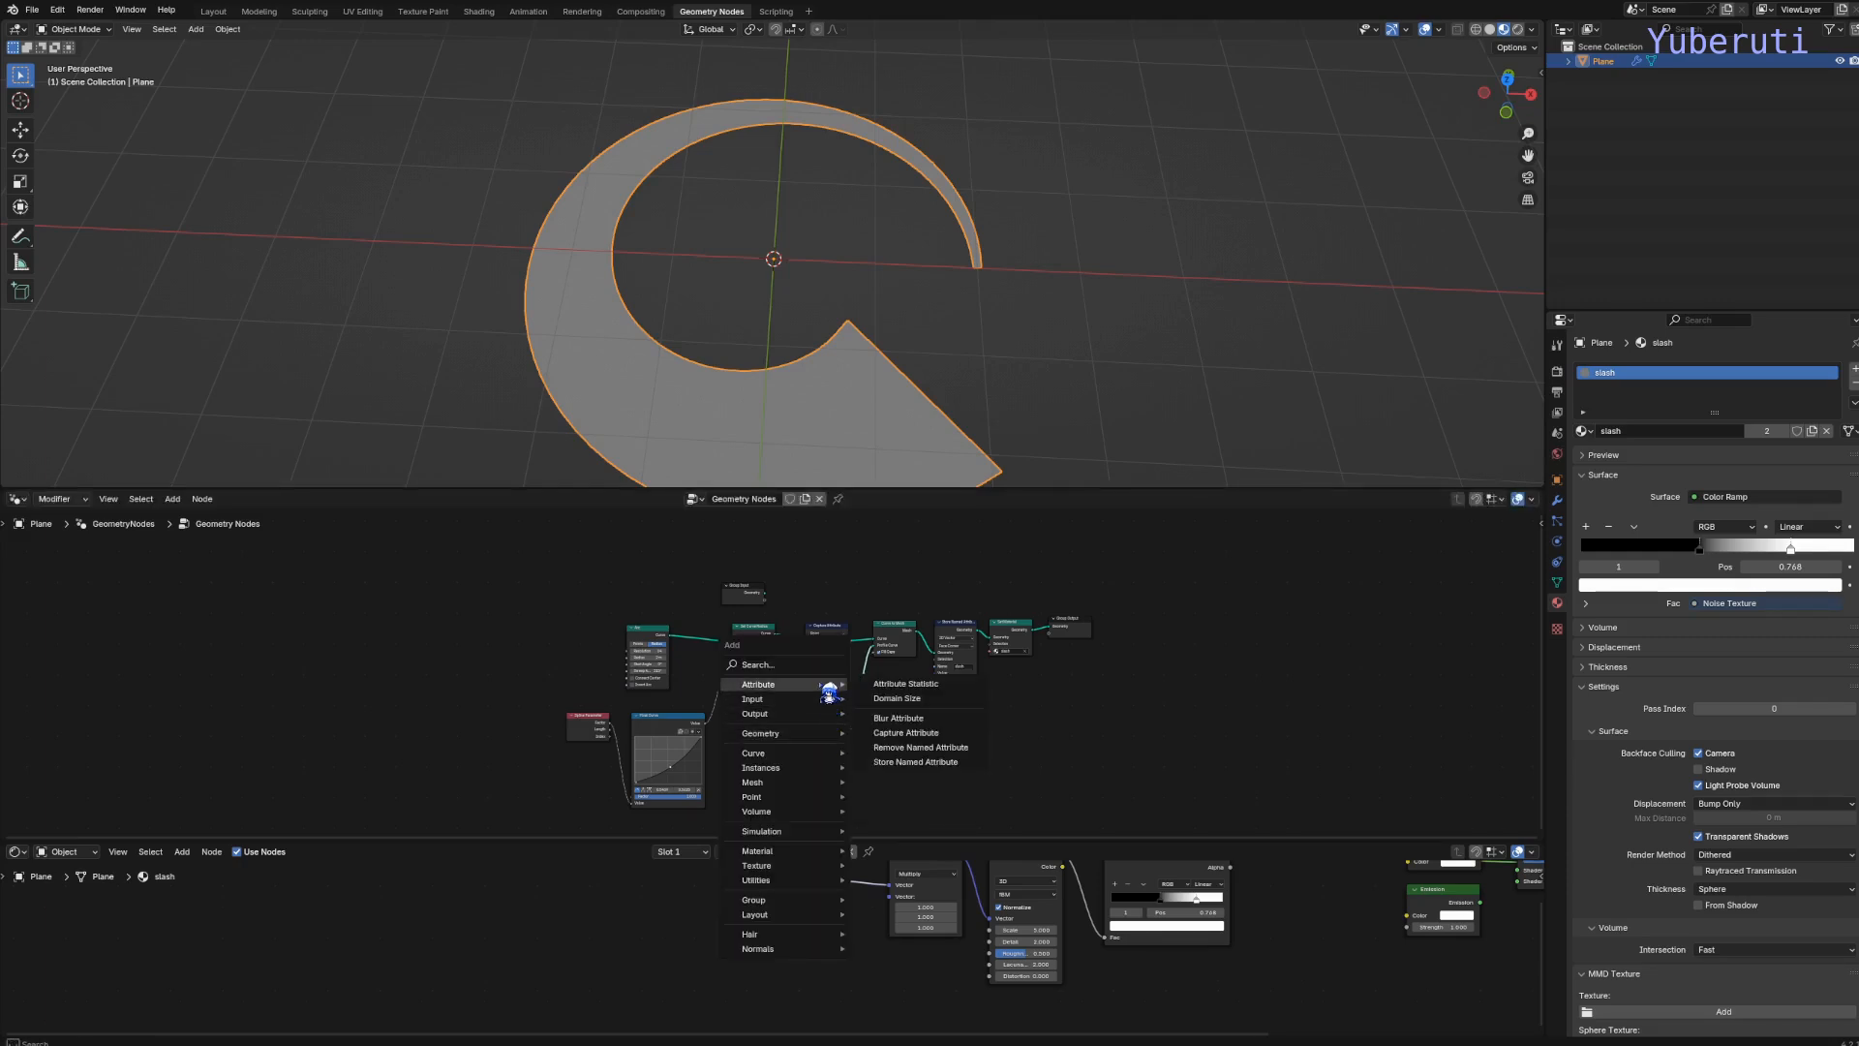
{"action": "left_click", "coordinate": [920, 733]}
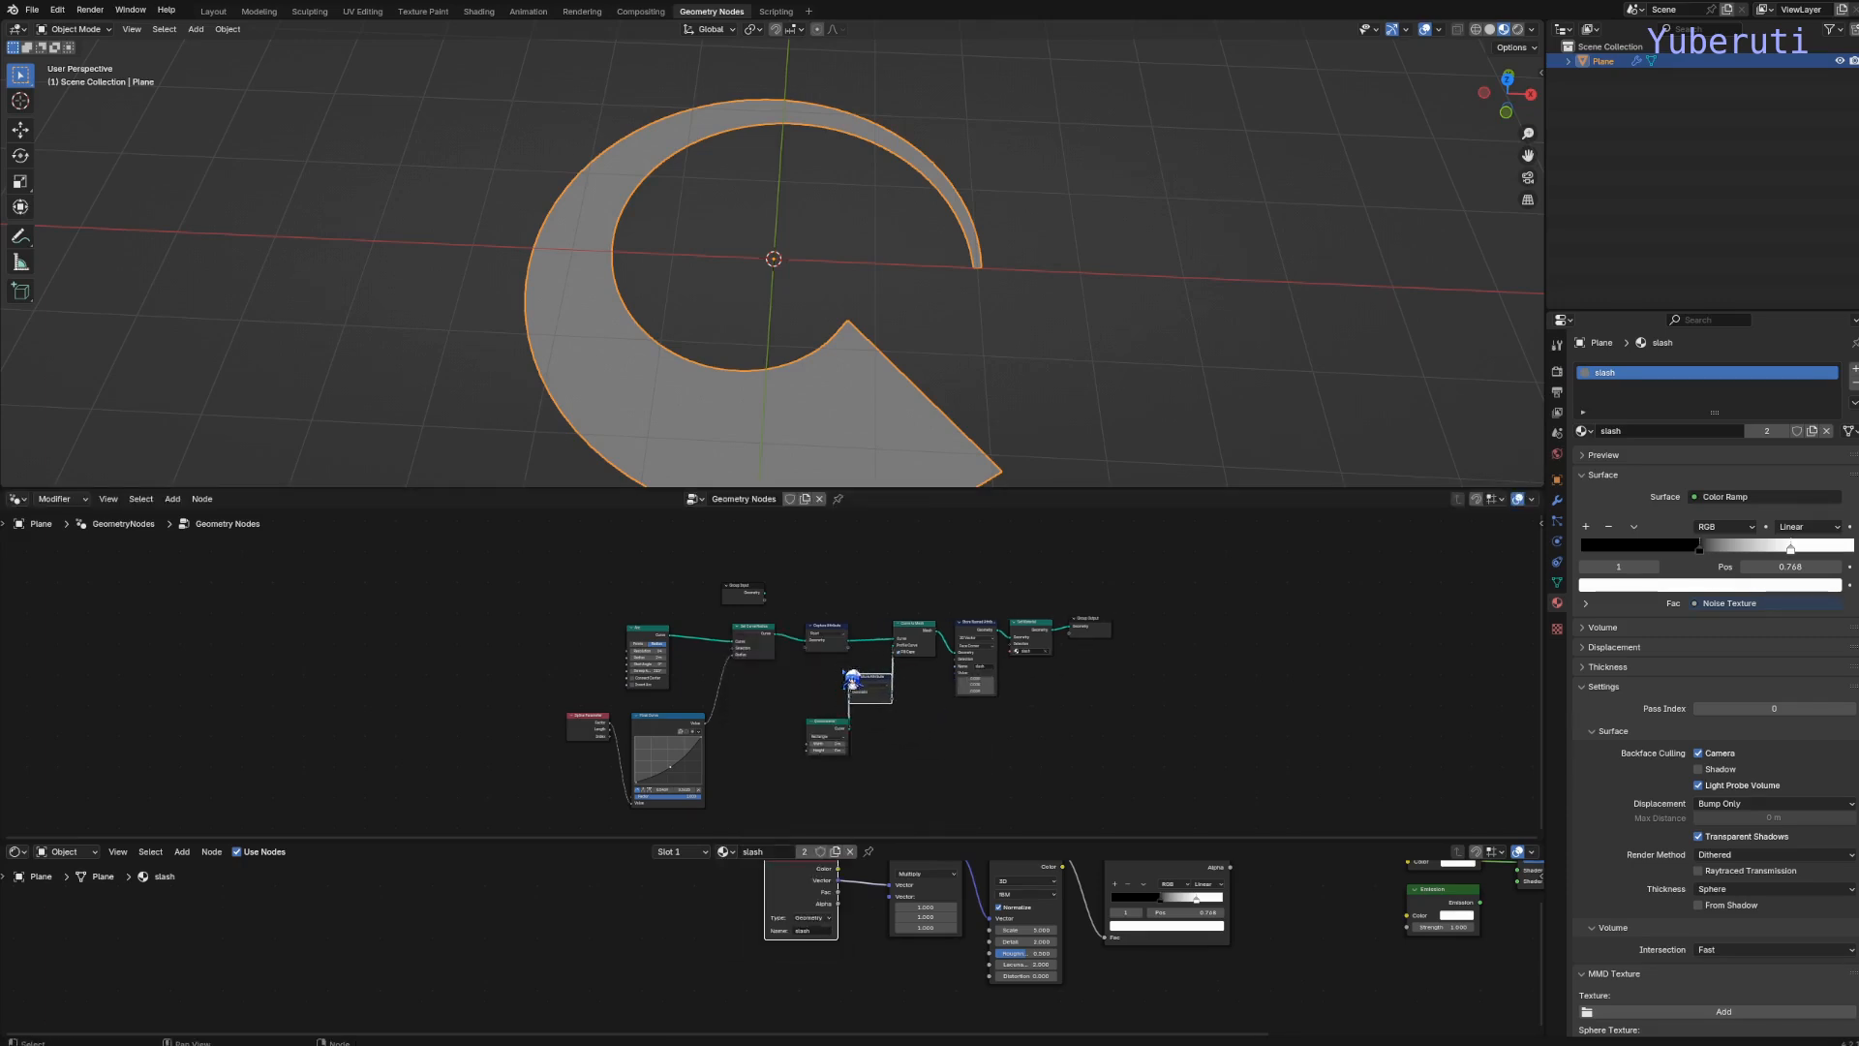
{"action": "left_click", "coordinate": [821, 681]}
{"action": "left_click_drag", "start_coordinate": [857, 673], "coordinate": [910, 689]}
Add a Combine XYZ node and link its Vector output to the Store Named Attribute node's Value input
{"action": "key", "text": "shift+a"}
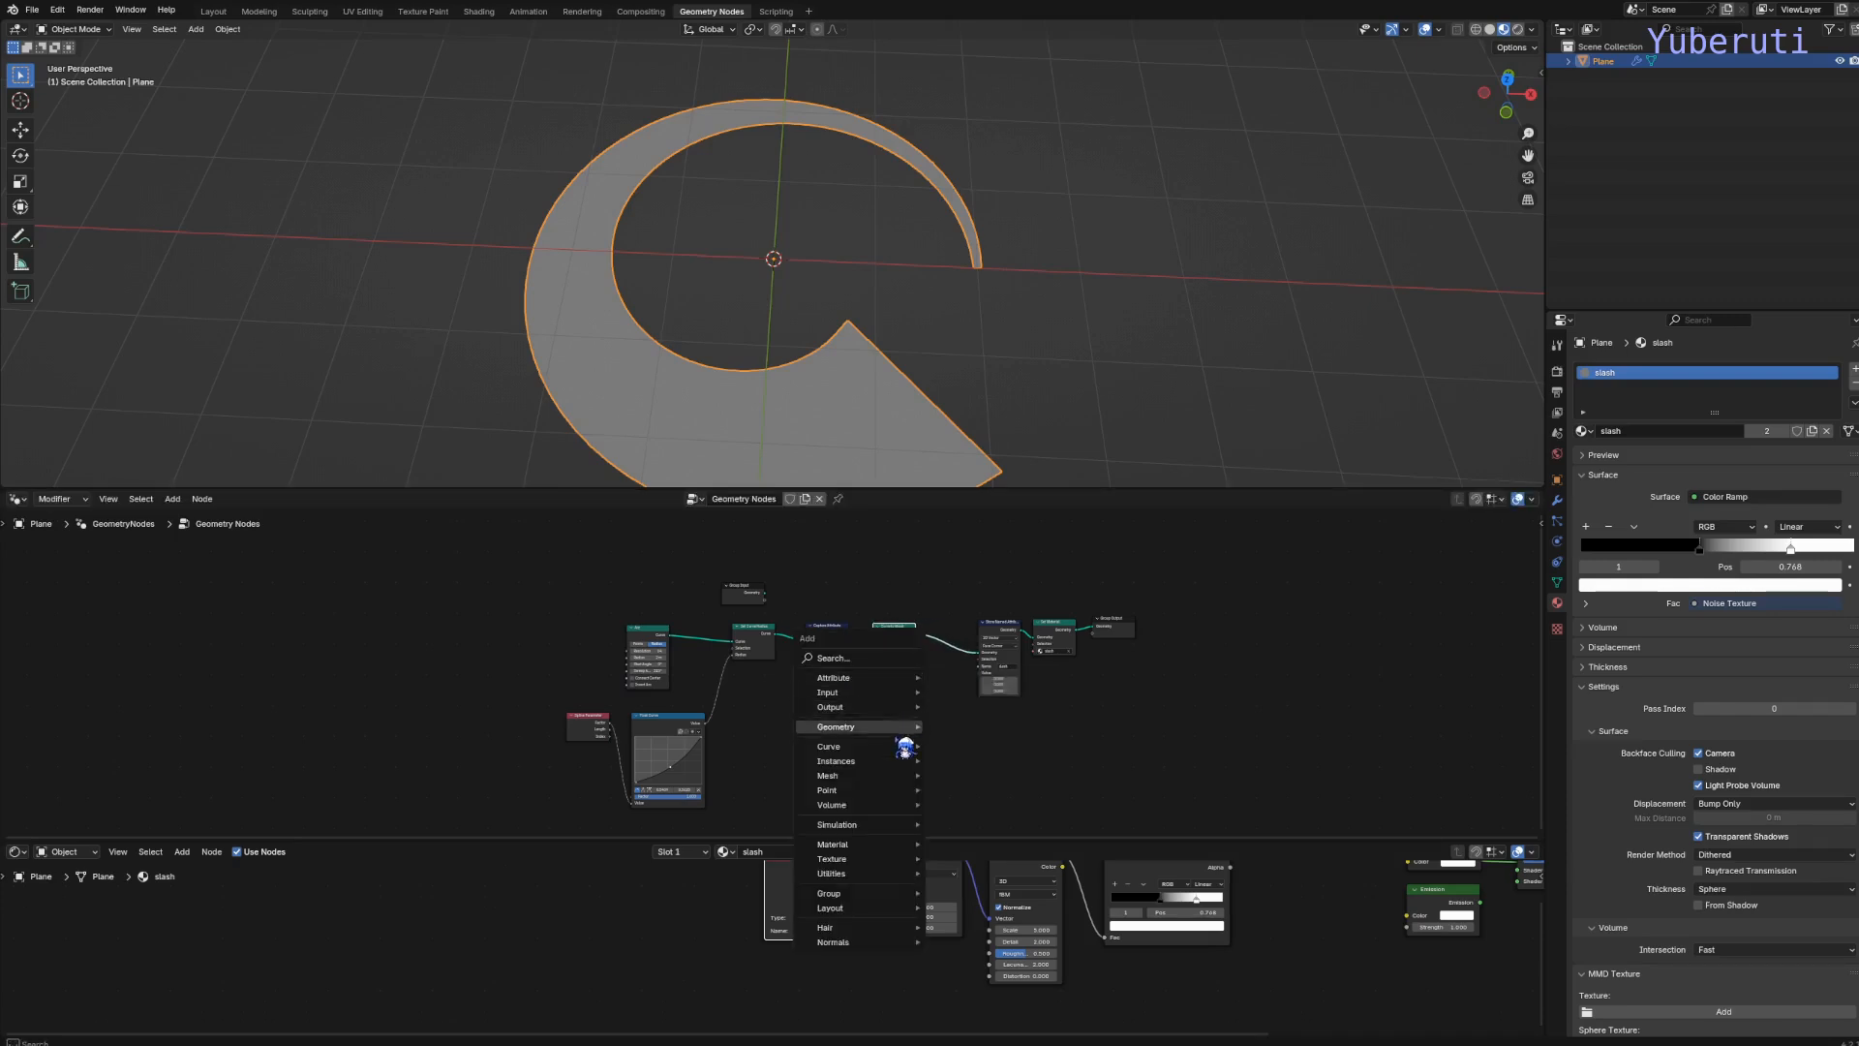
{"action": "mouse_move", "coordinate": [906, 876]}
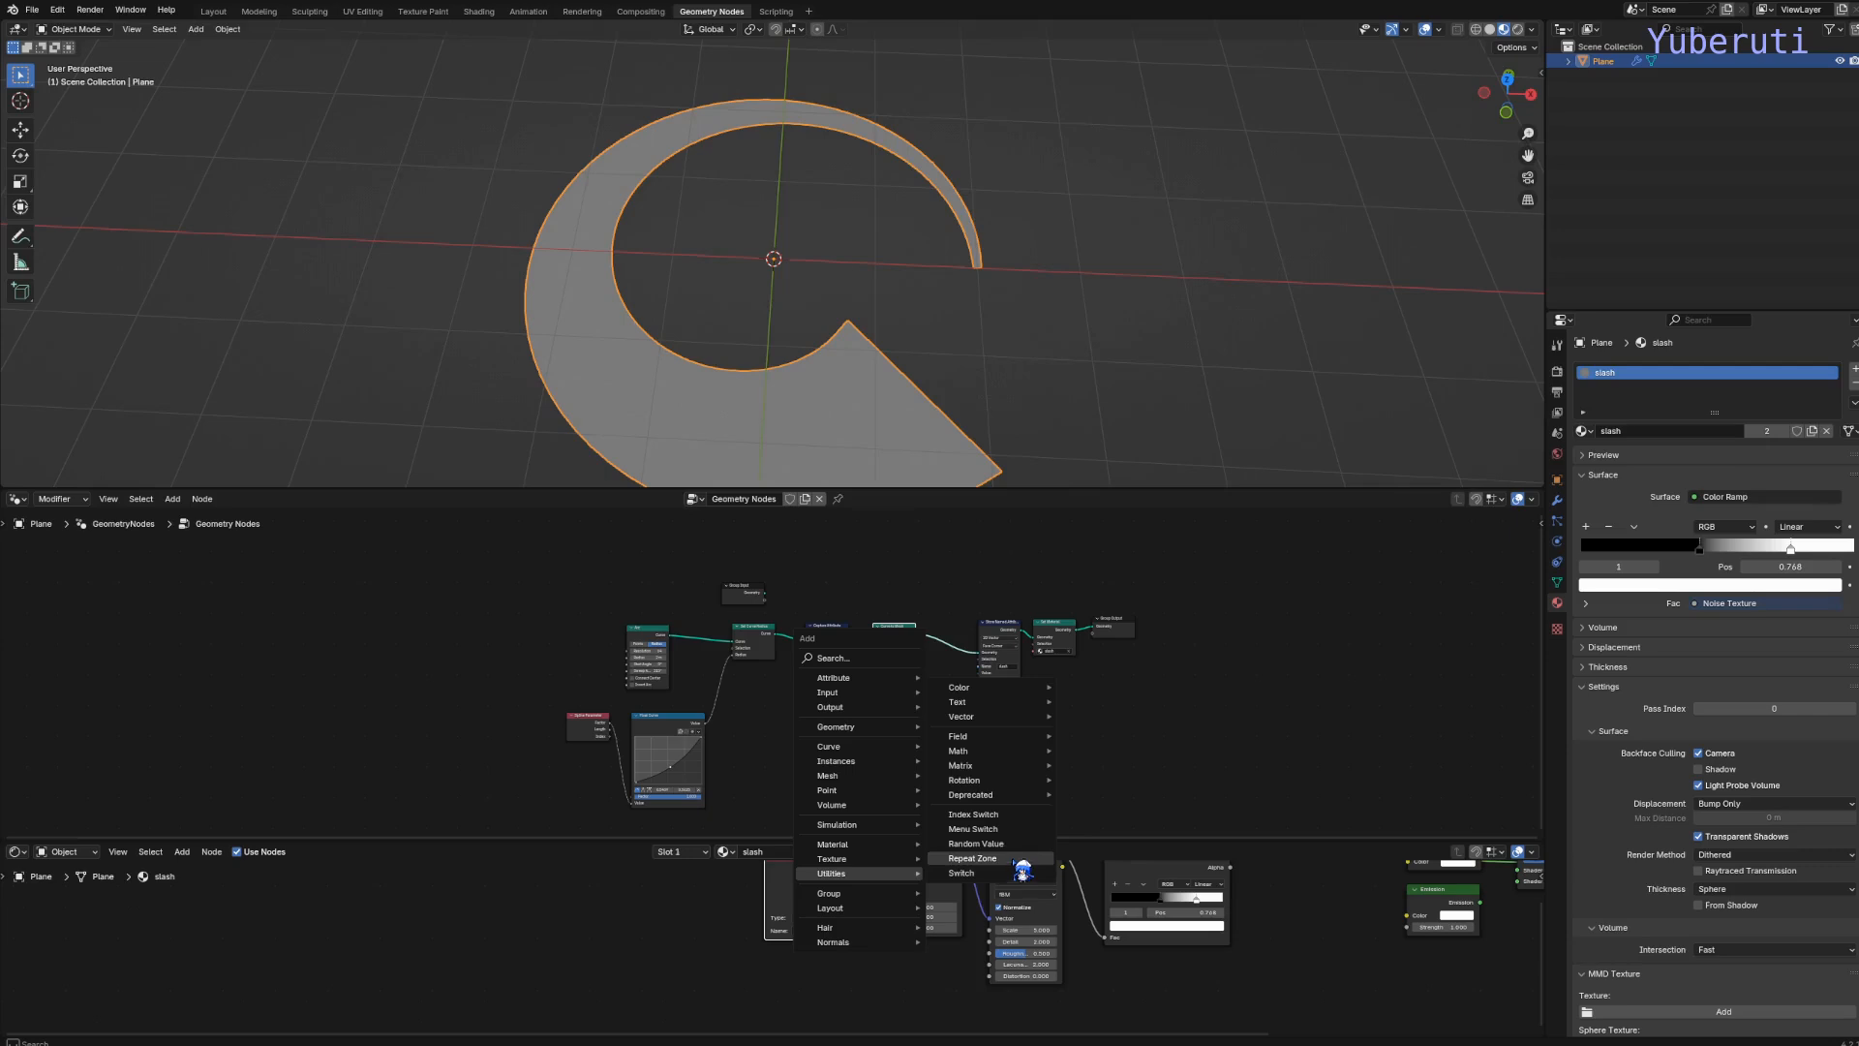
{"action": "mouse_move", "coordinate": [997, 718]}
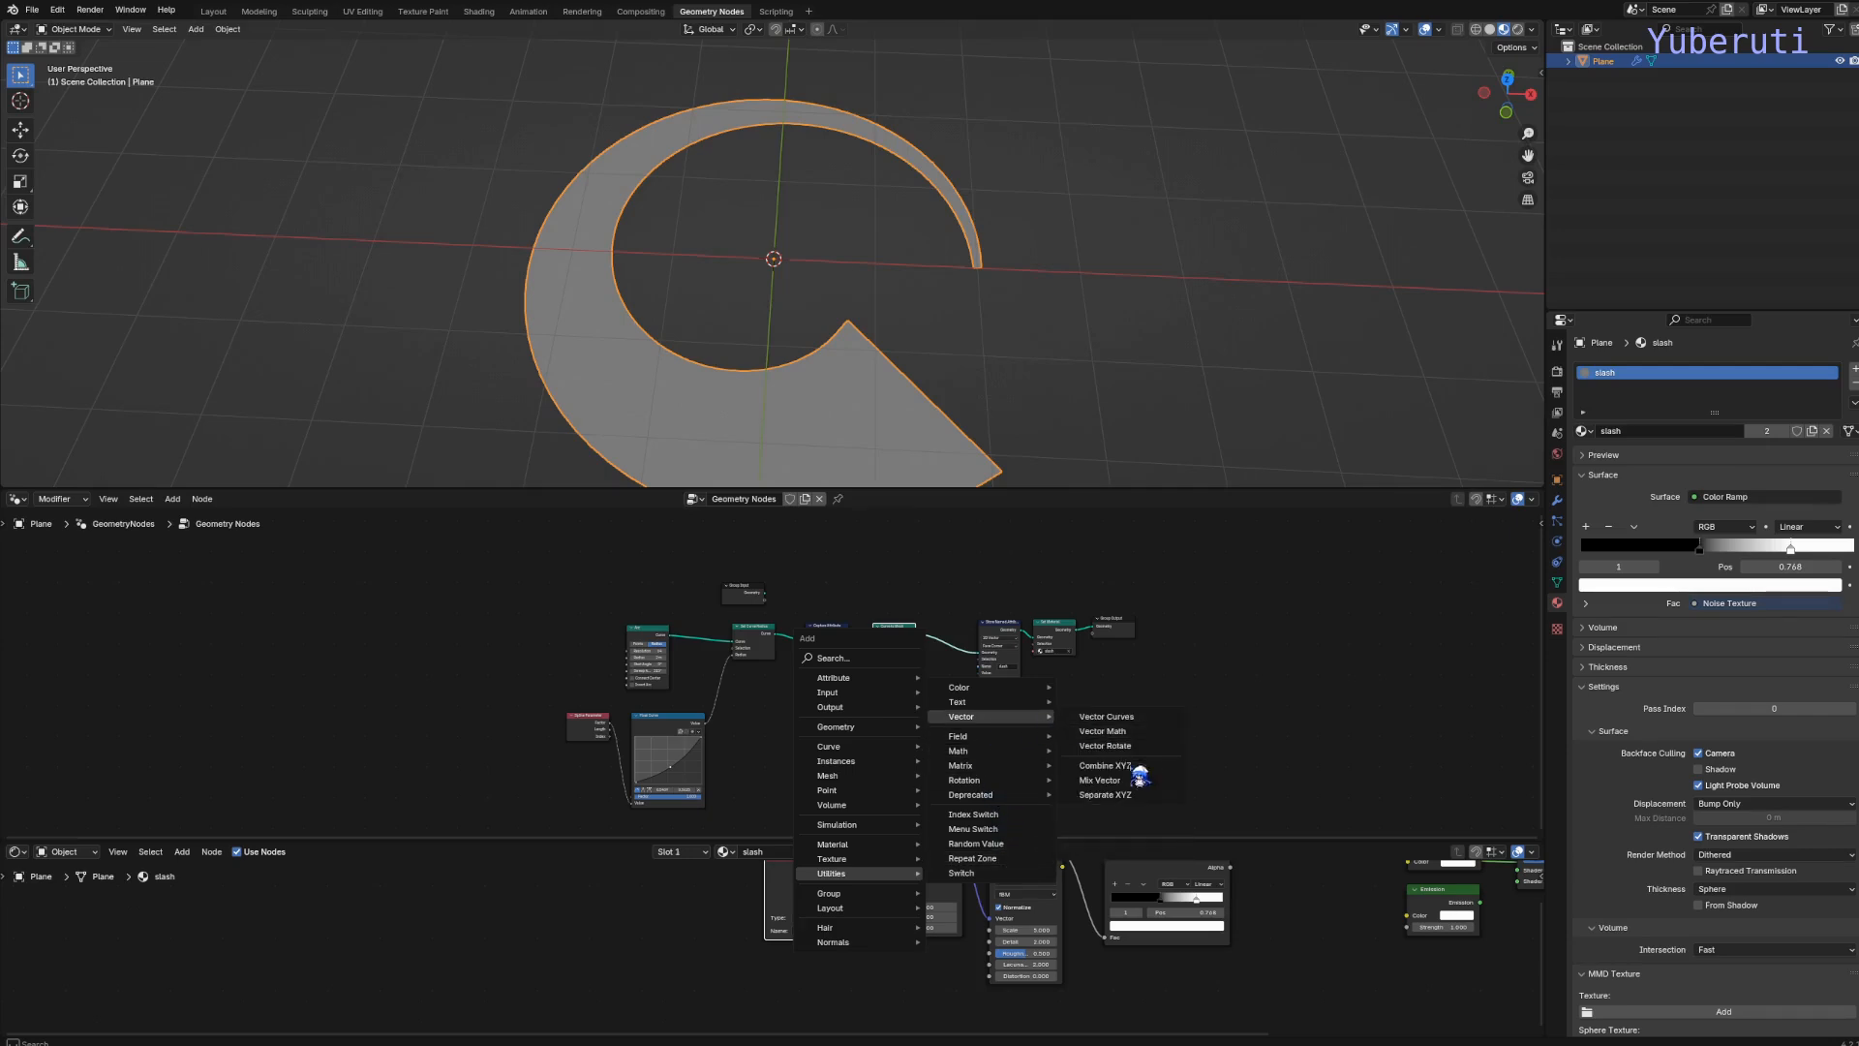
{"action": "left_click", "coordinate": [1094, 767]}
{"action": "left_click", "coordinate": [909, 691]}
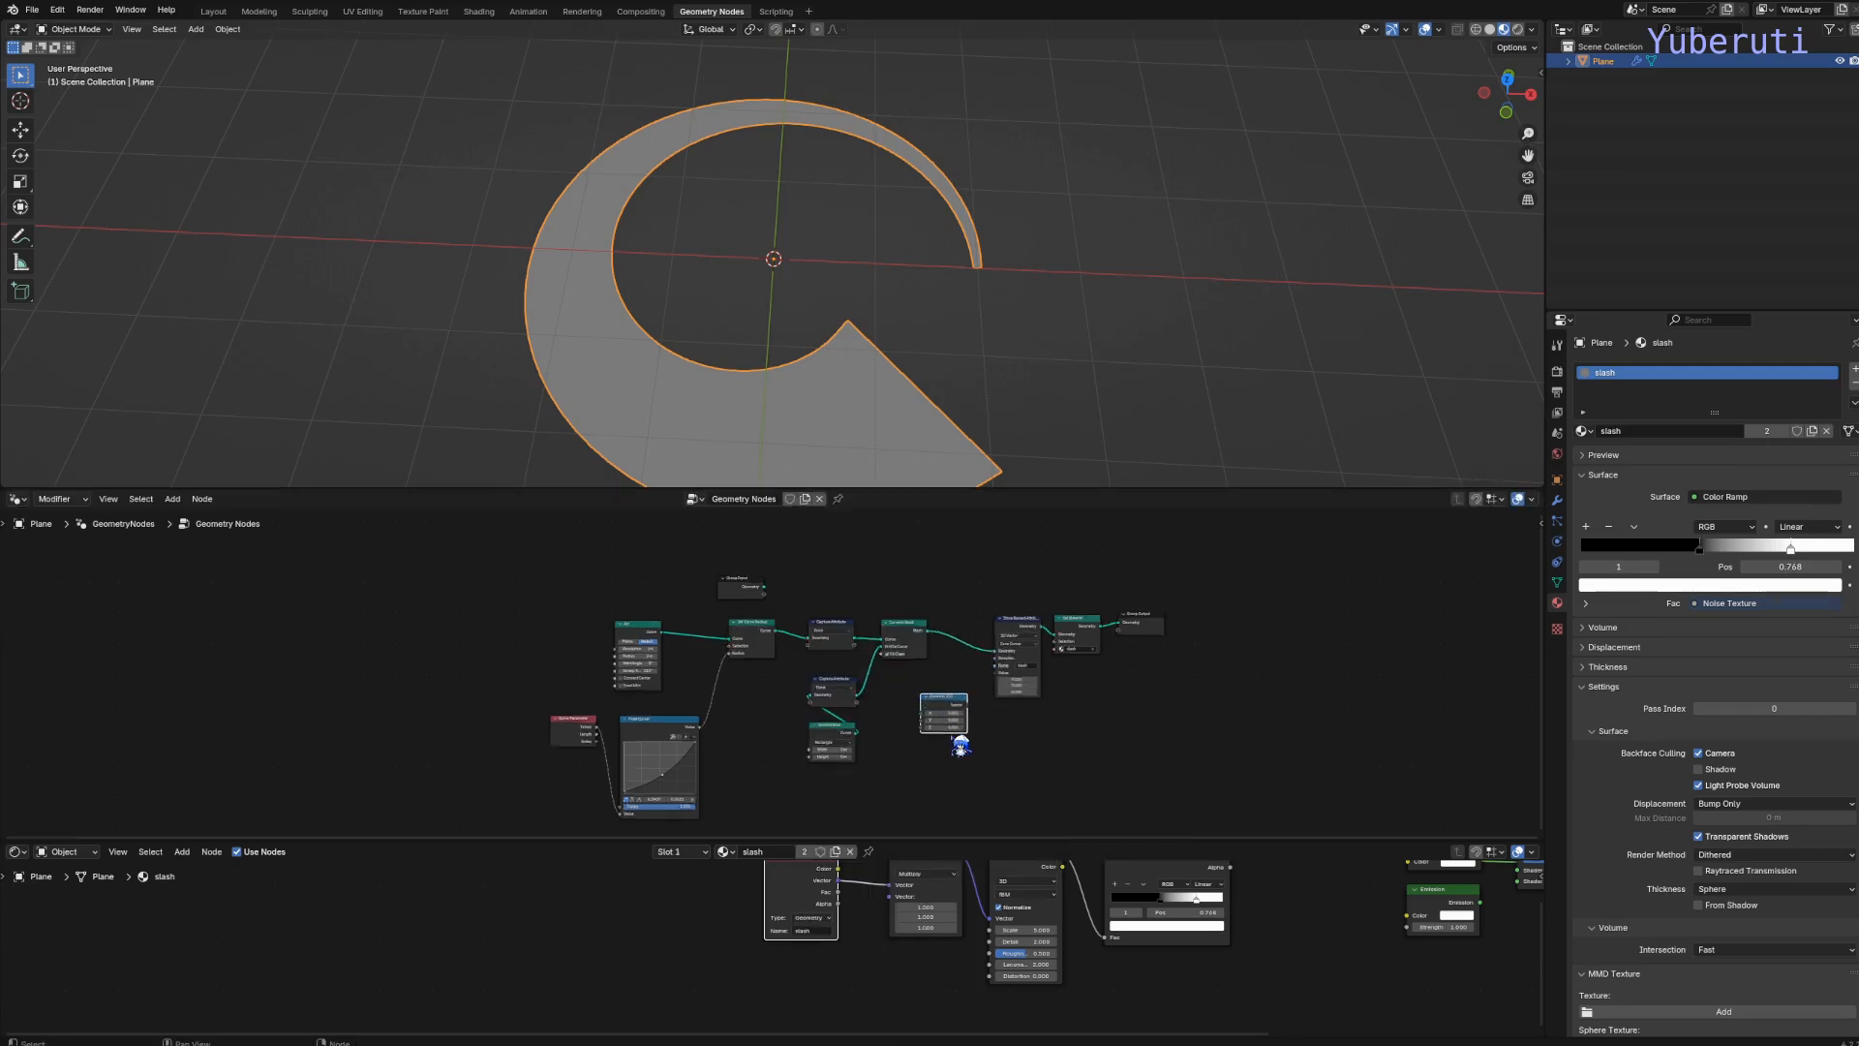
{"action": "scroll", "coordinate": [1027, 716], "scroll_direction": "up", "scroll_amount": 5}
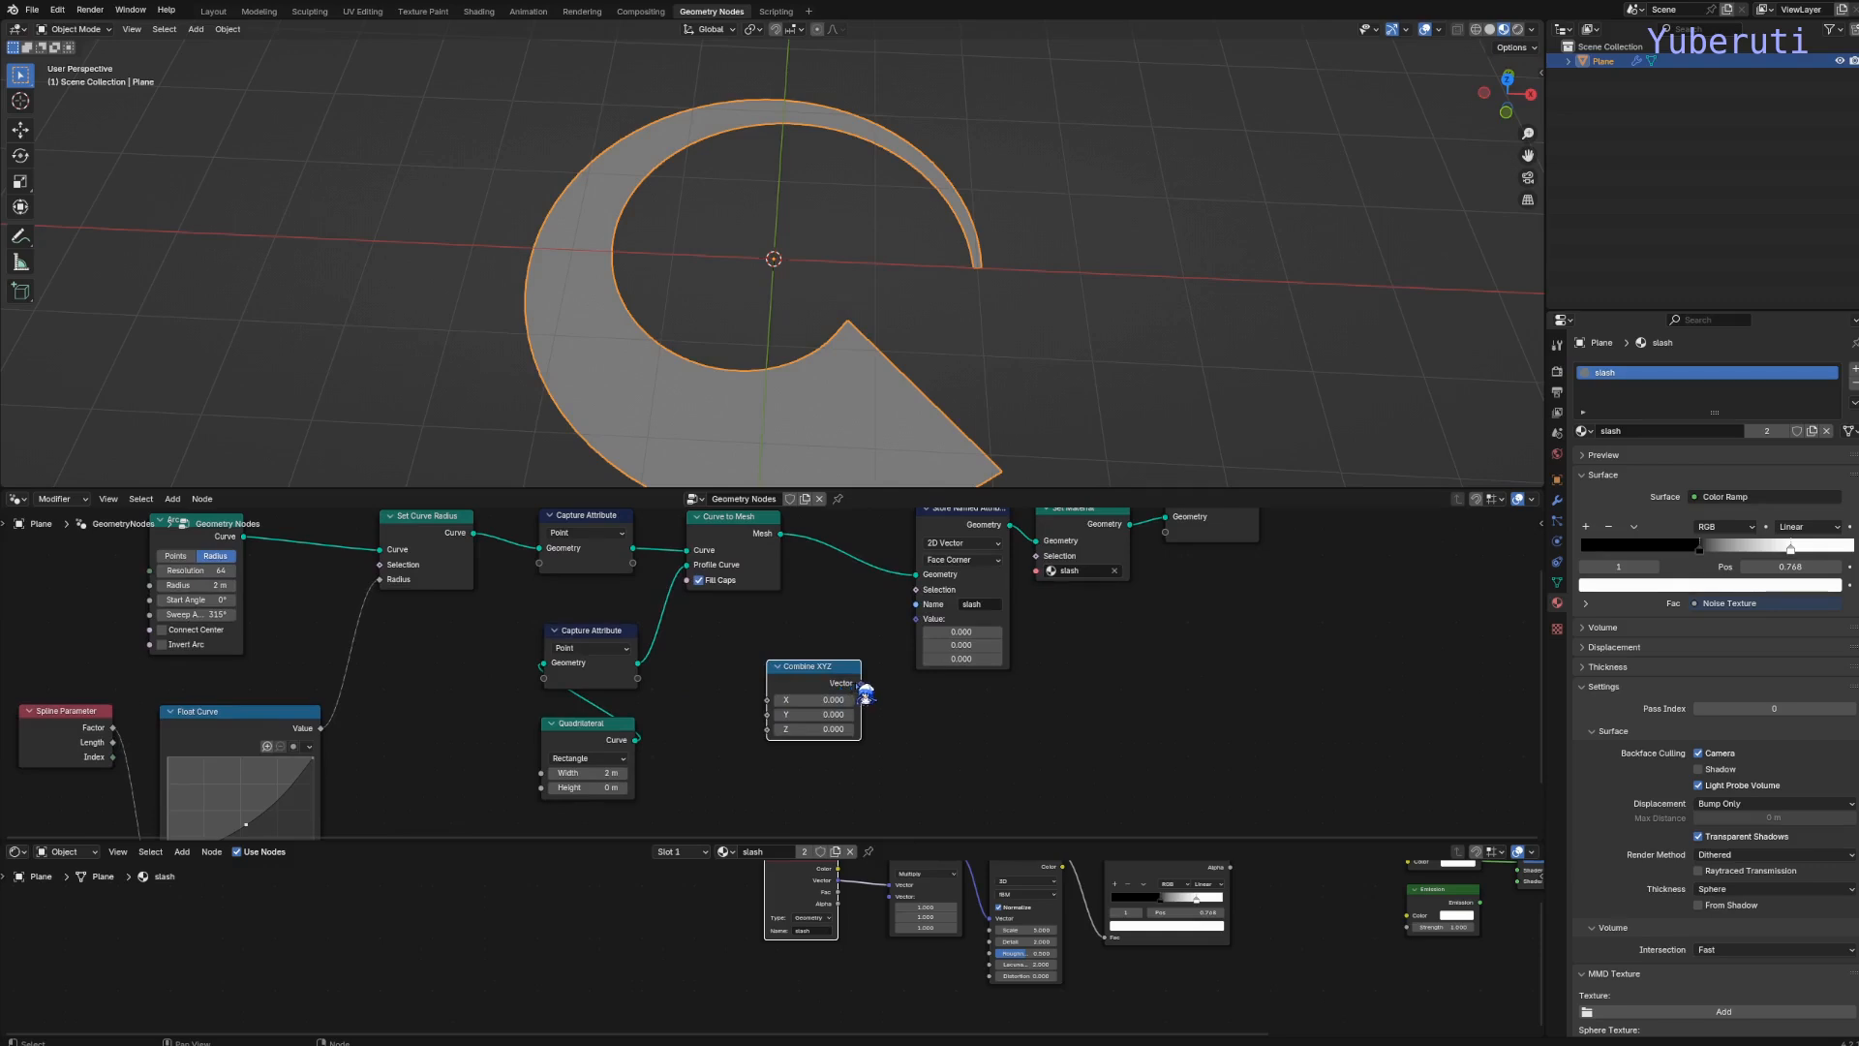
{"action": "left_click_drag", "start_coordinate": [859, 682], "coordinate": [916, 618]}
Capture the Spline Parameter's Factor in both Capture Attribute nodes and link the curve's captured output to Combine XYZ's X and the profile's to Y
{"action": "middle_click_drag", "start_coordinate": [729, 639], "coordinate": [888, 667]}
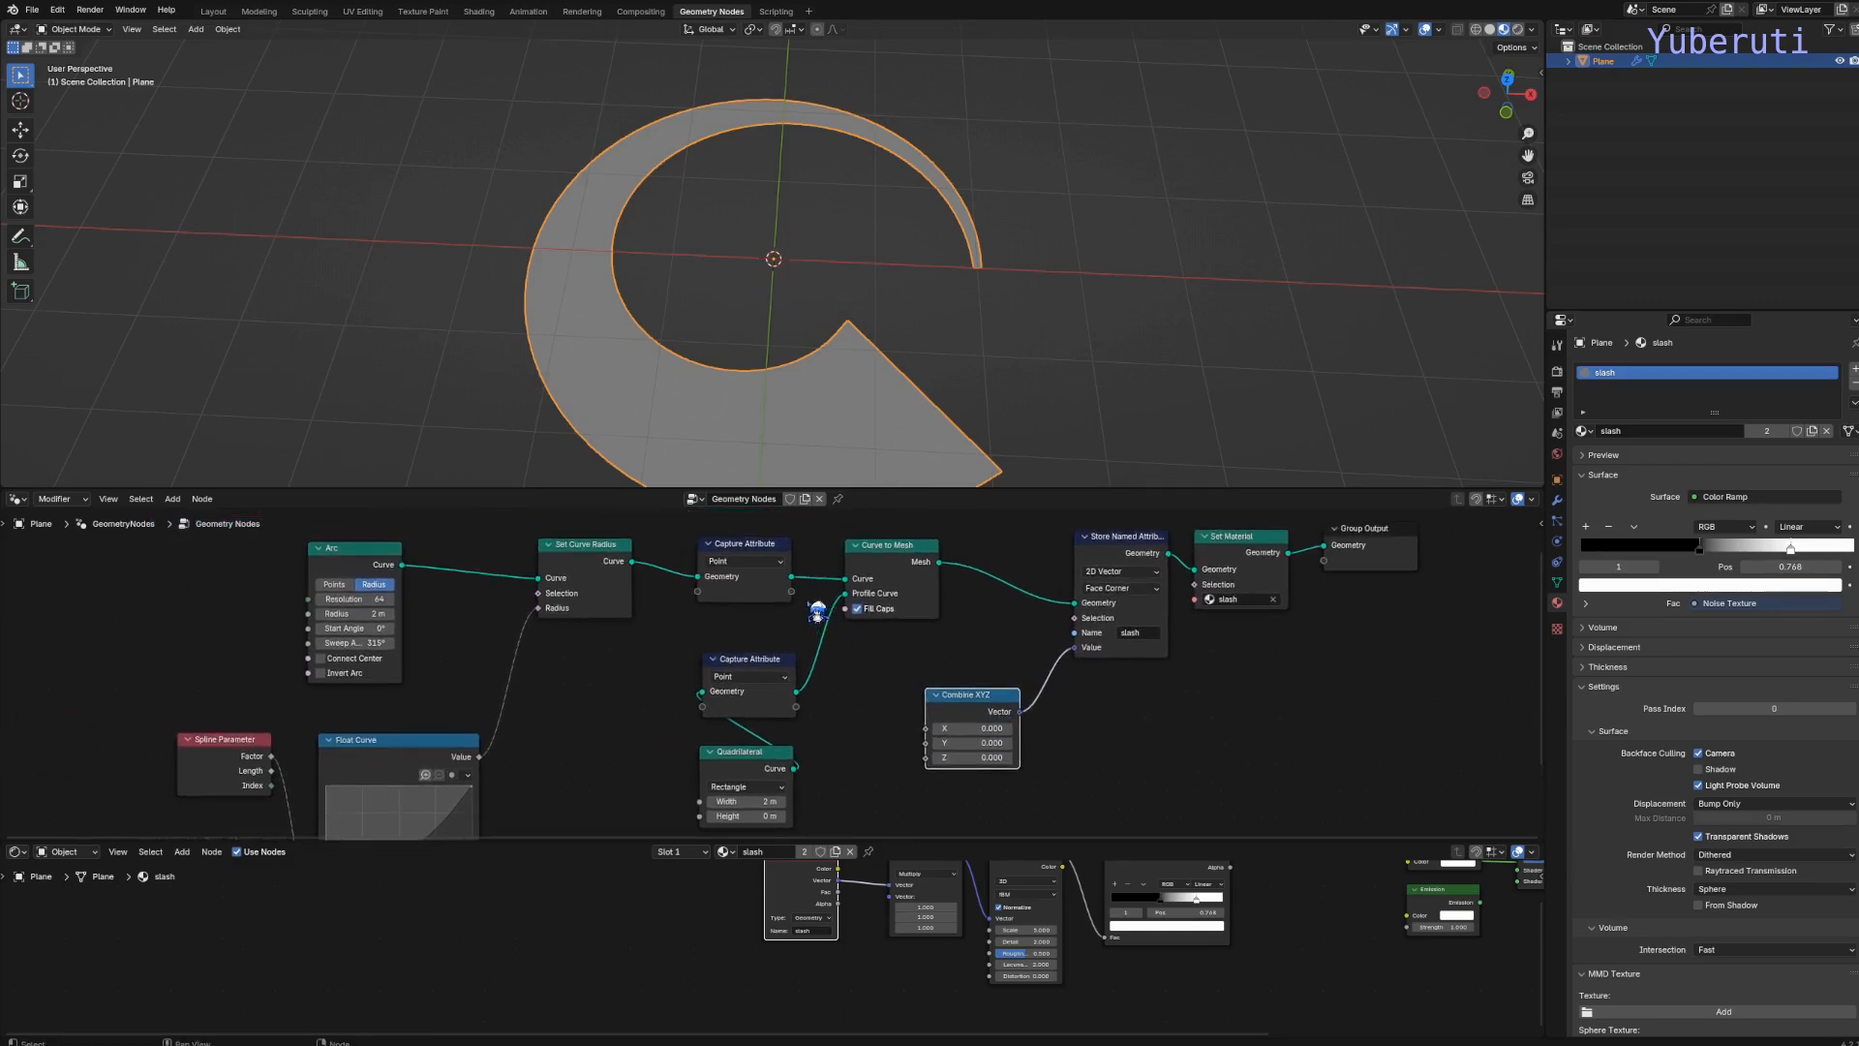
{"action": "middle_click_drag", "start_coordinate": [552, 638], "coordinate": [819, 583]}
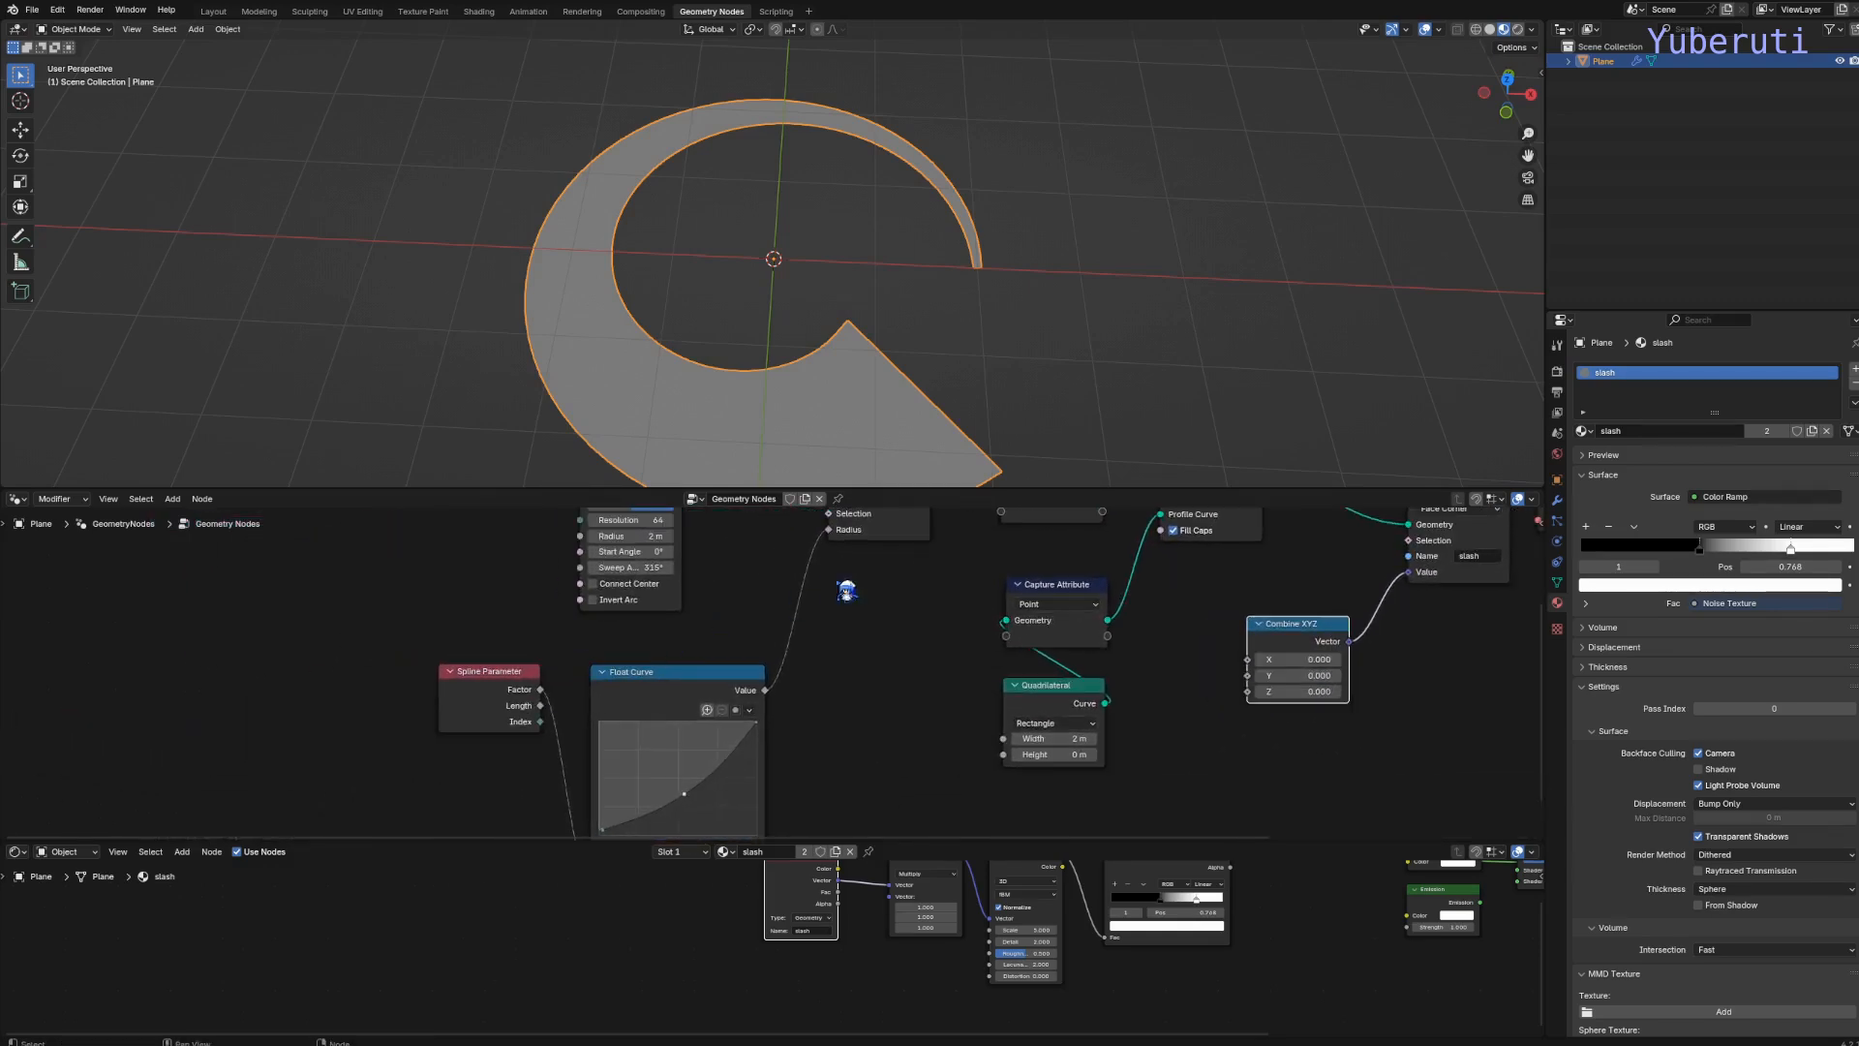
{"action": "scroll", "coordinate": [823, 612], "scroll_direction": "down", "scroll_amount": 2}
{"action": "scroll", "coordinate": [824, 620], "scroll_direction": "down", "scroll_amount": 2}
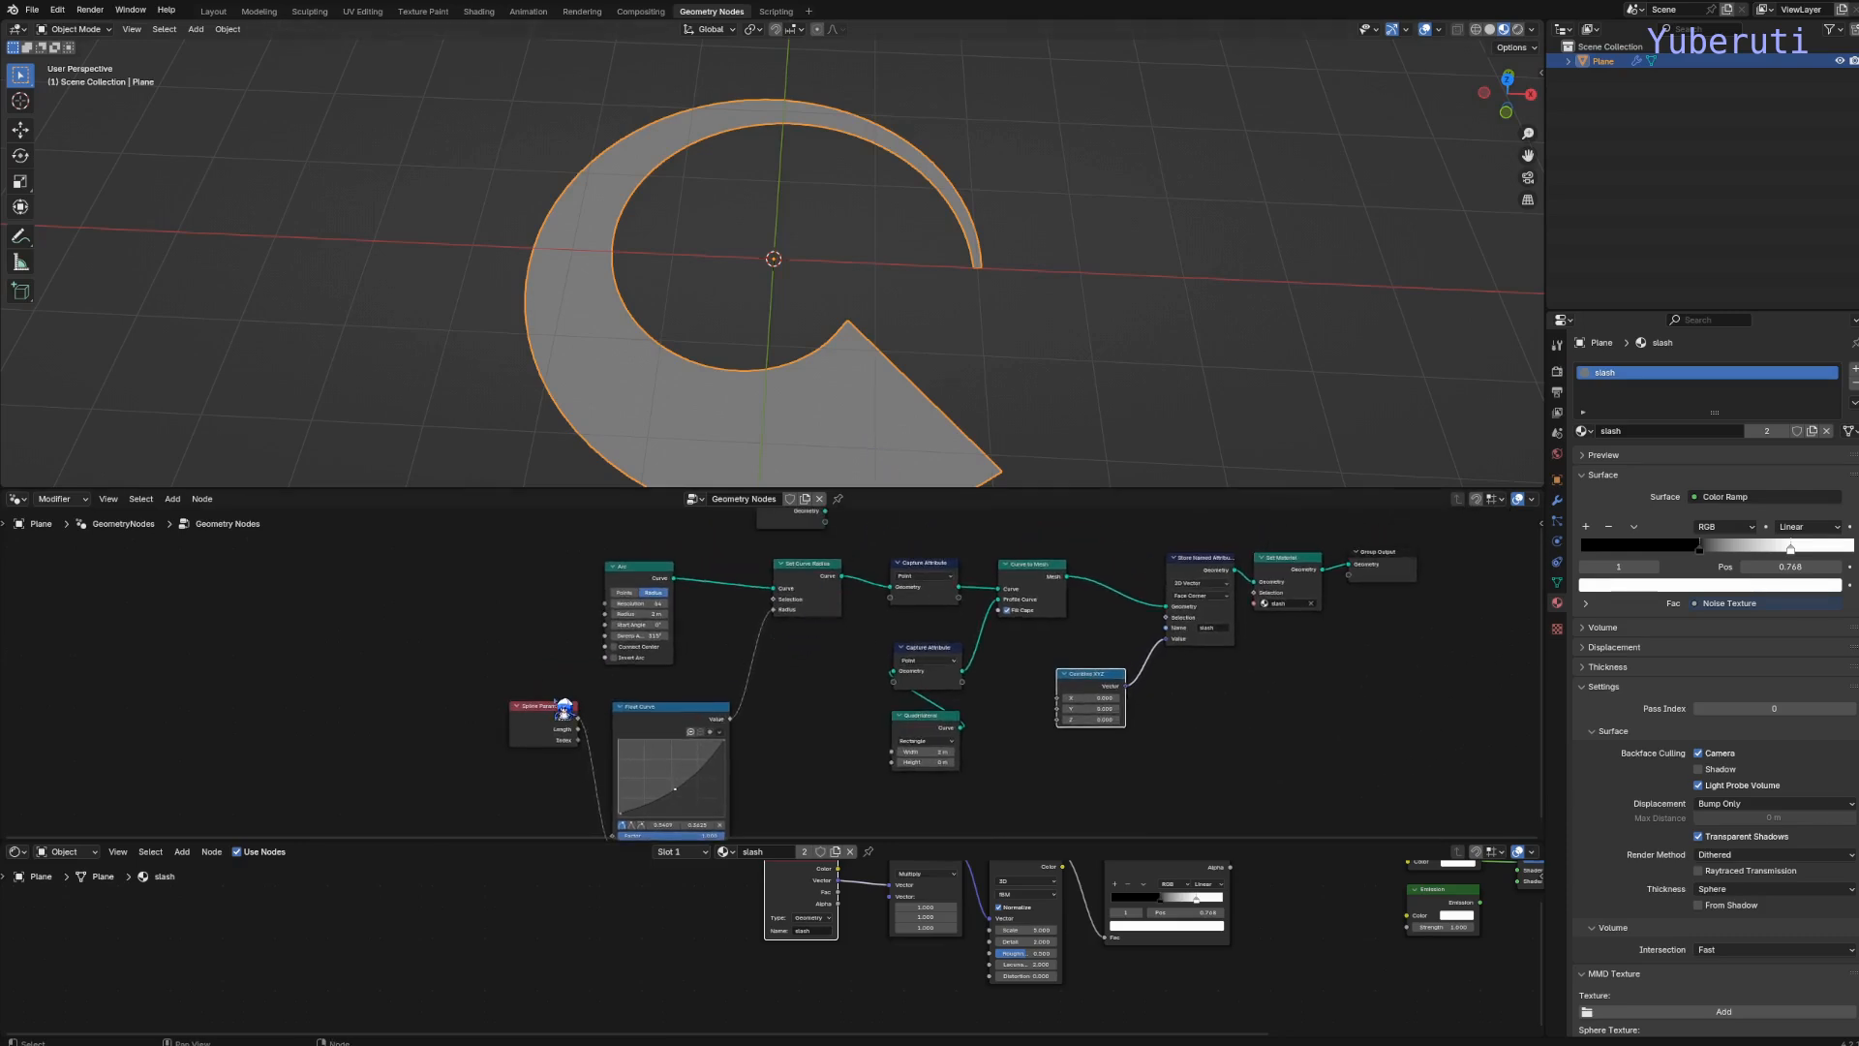
{"action": "left_click_drag", "start_coordinate": [581, 719], "coordinate": [908, 697]}
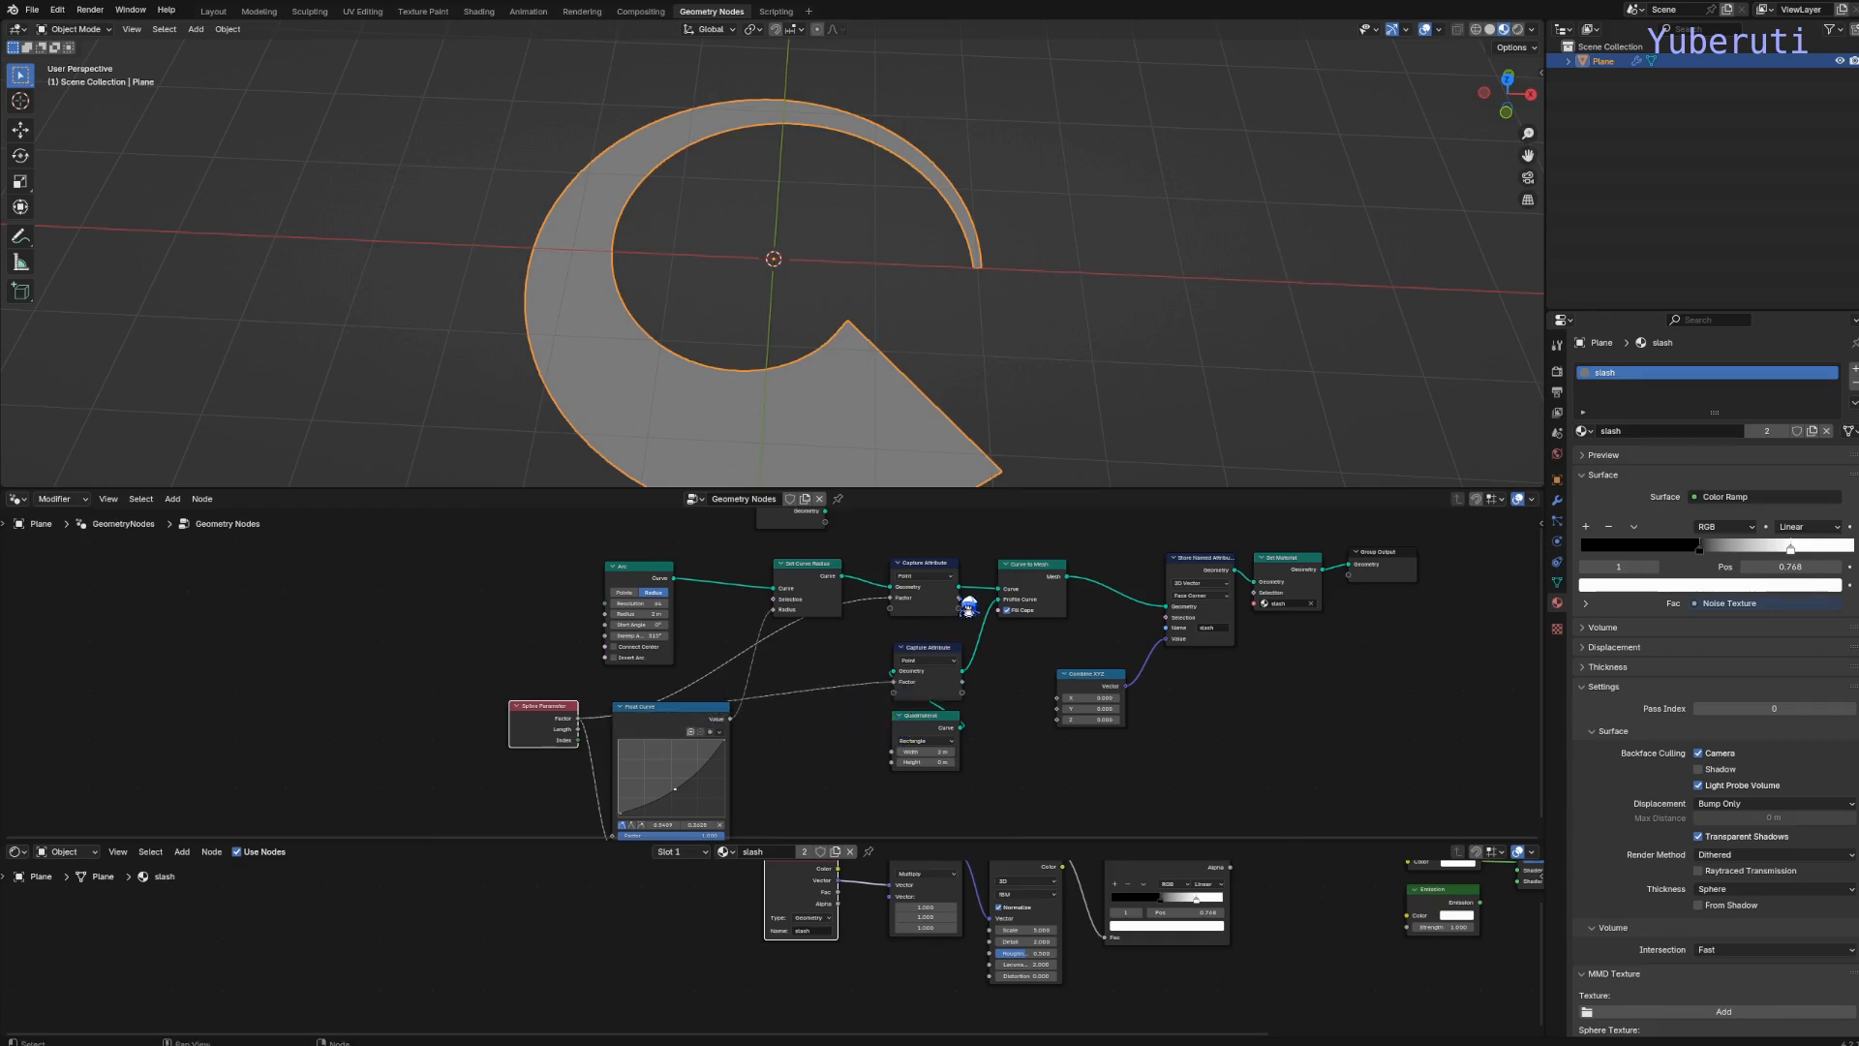
{"action": "left_click_drag", "start_coordinate": [963, 601], "coordinate": [1065, 709]}
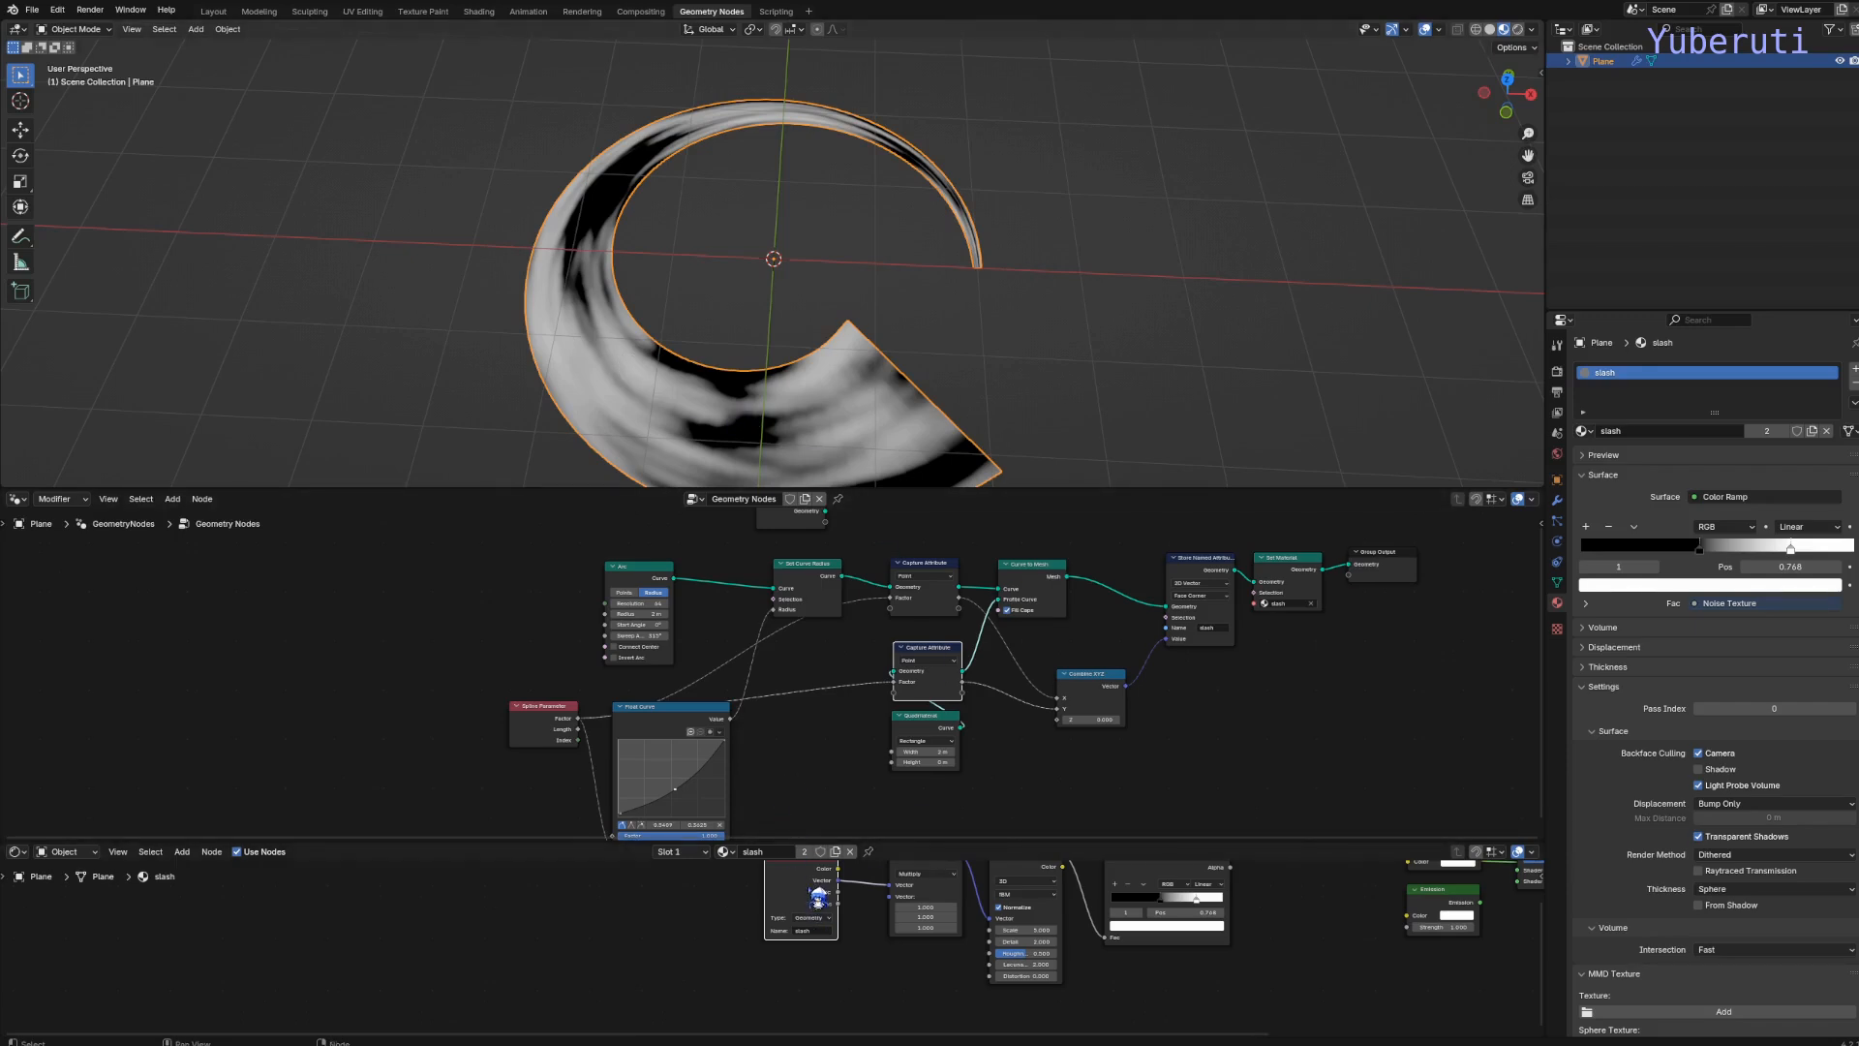
Enlarge the shader editor and set the first component of the Multiply node's second vector to 0
{"action": "left_click_drag", "start_coordinate": [869, 838], "coordinate": [869, 712]}
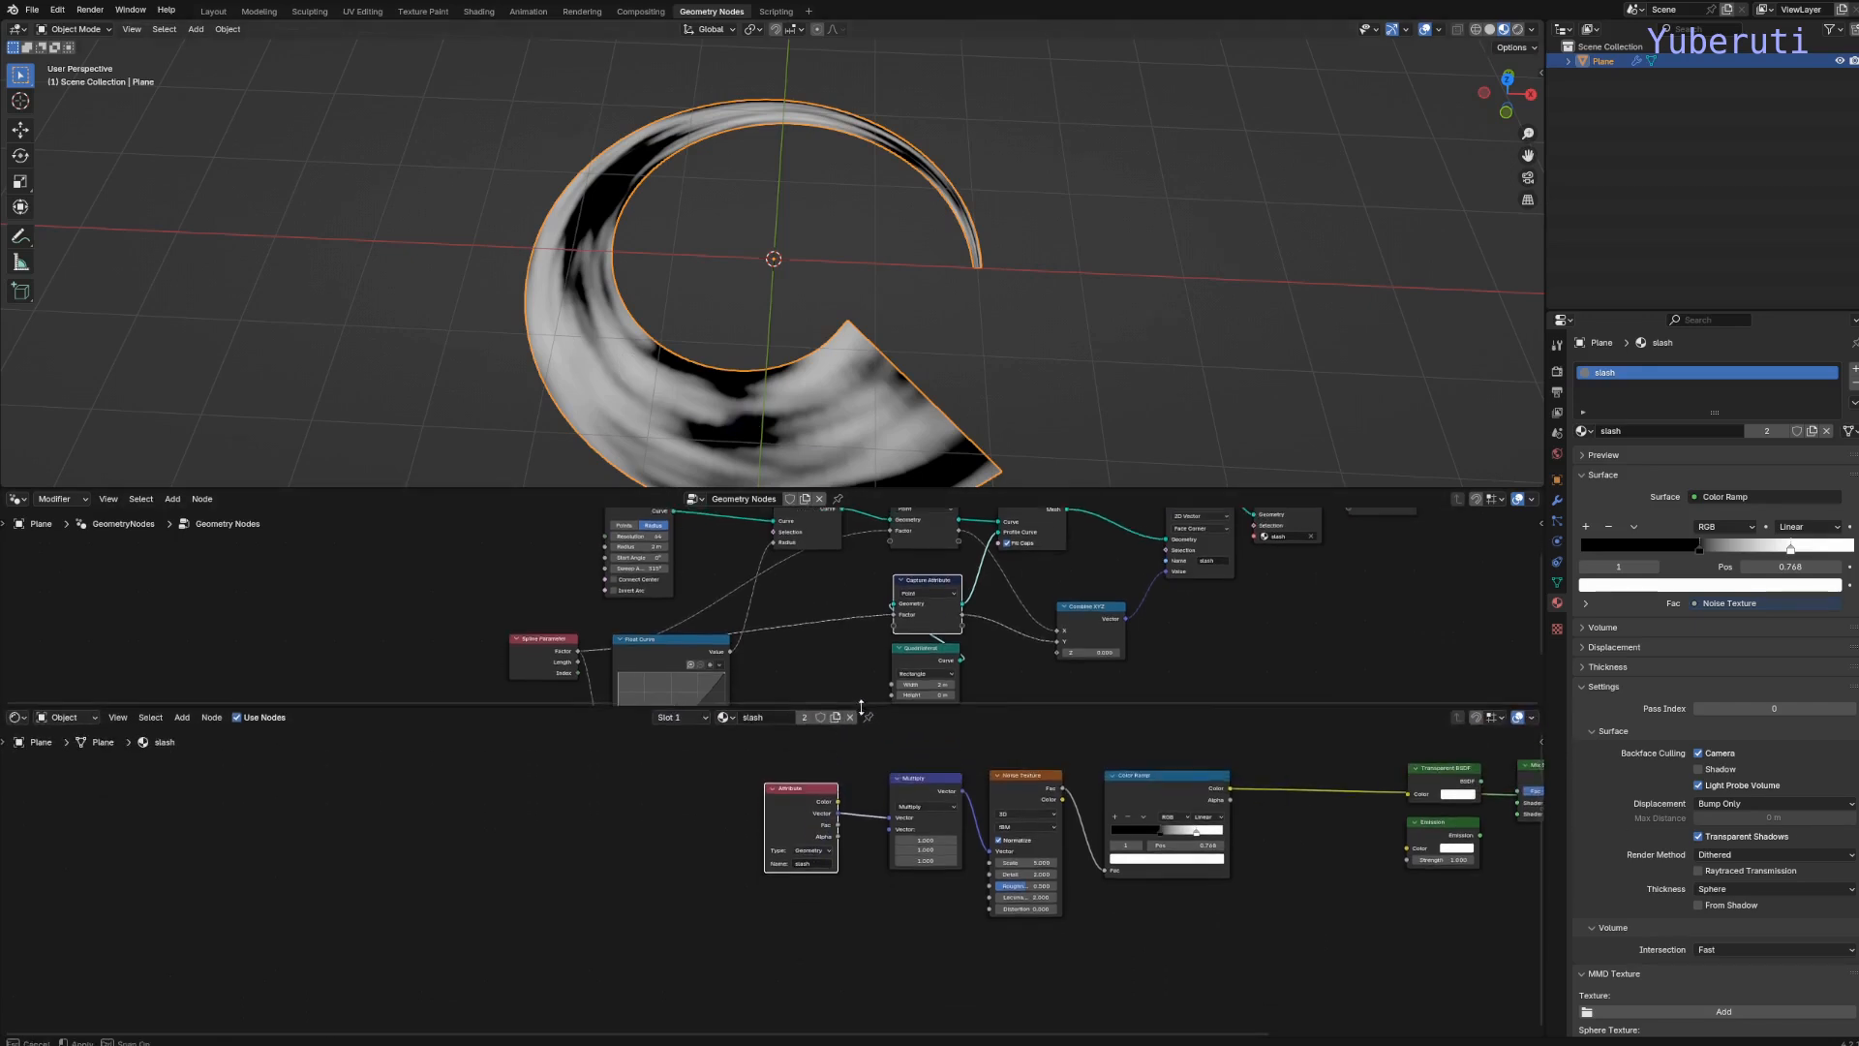
{"action": "scroll", "coordinate": [764, 925], "scroll_direction": "down", "scroll_amount": 3}
{"action": "scroll", "coordinate": [764, 925], "scroll_direction": "up", "scroll_amount": 5}
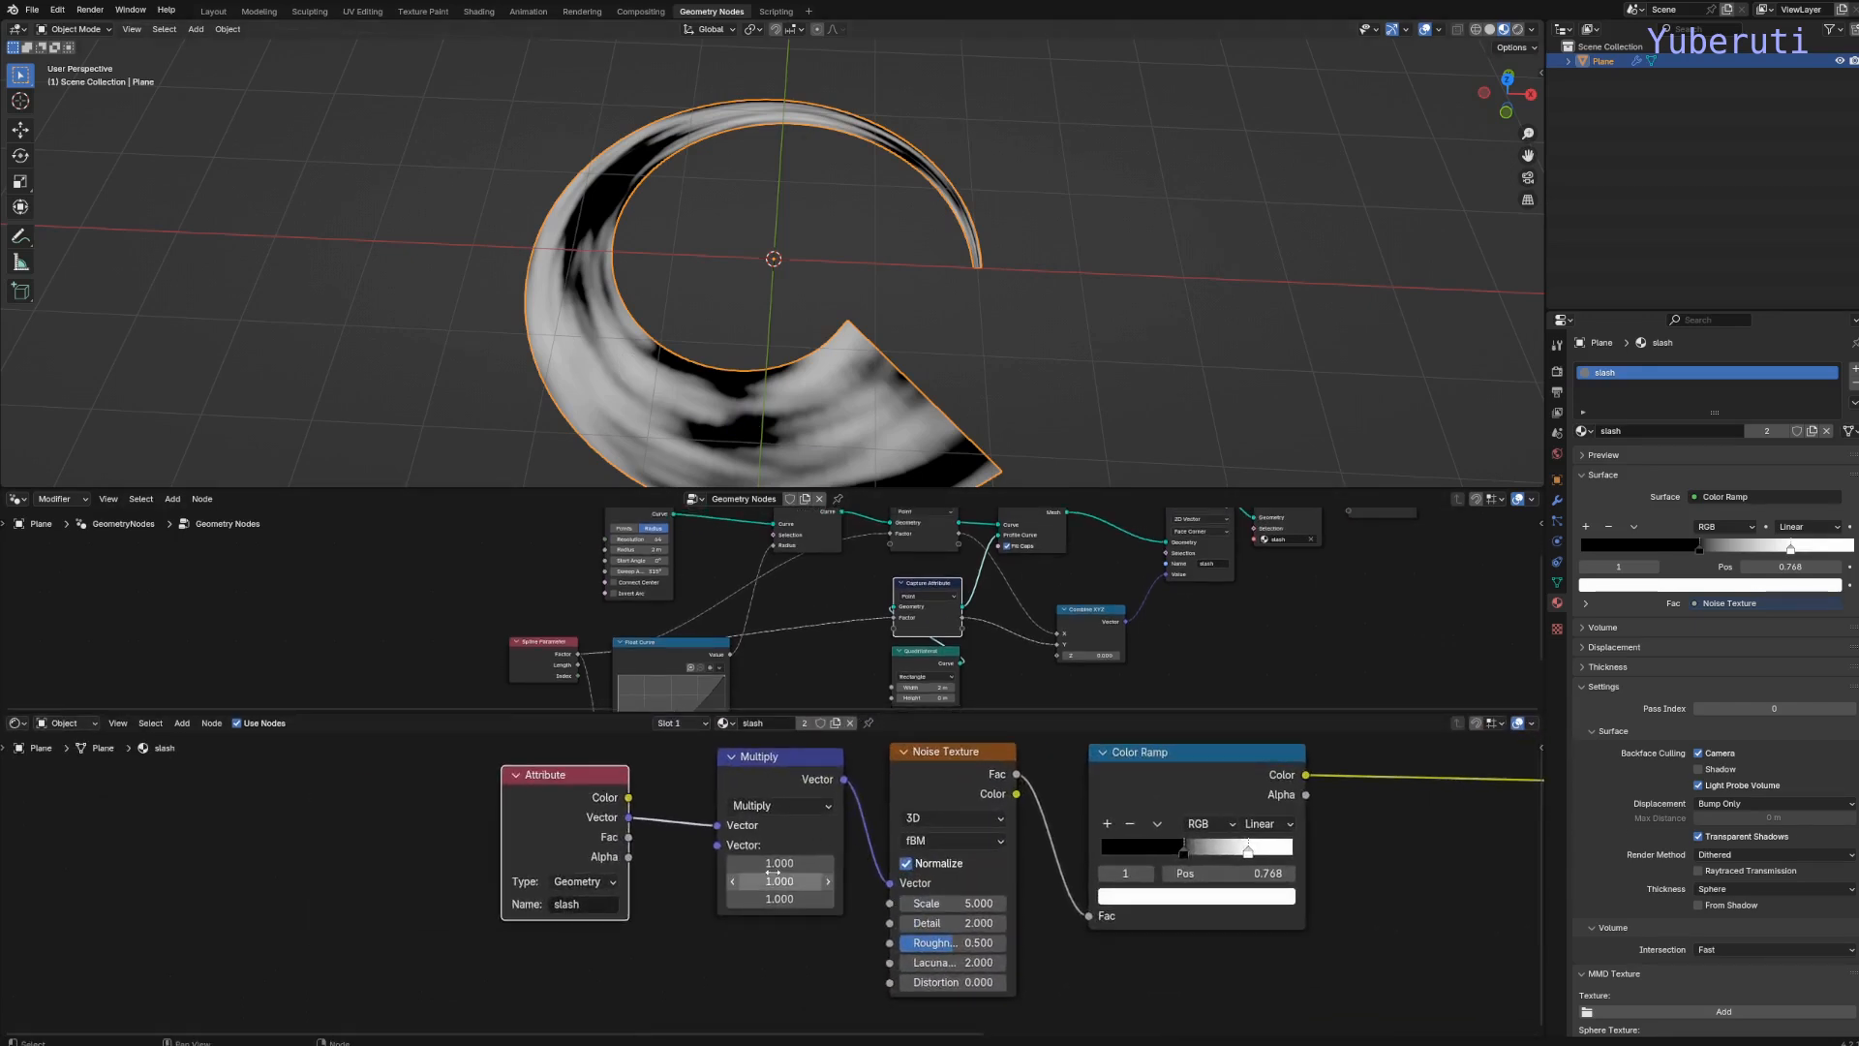
{"action": "mouse_move", "coordinate": [780, 863]}
{"action": "left_mouse_down"}
{"action": "mouse_move", "coordinate": [862, 863]}
{"action": "mouse_move", "coordinate": [725, 863]}
{"action": "mouse_move", "coordinate": [756, 863]}
{"action": "left_mouse_up"}
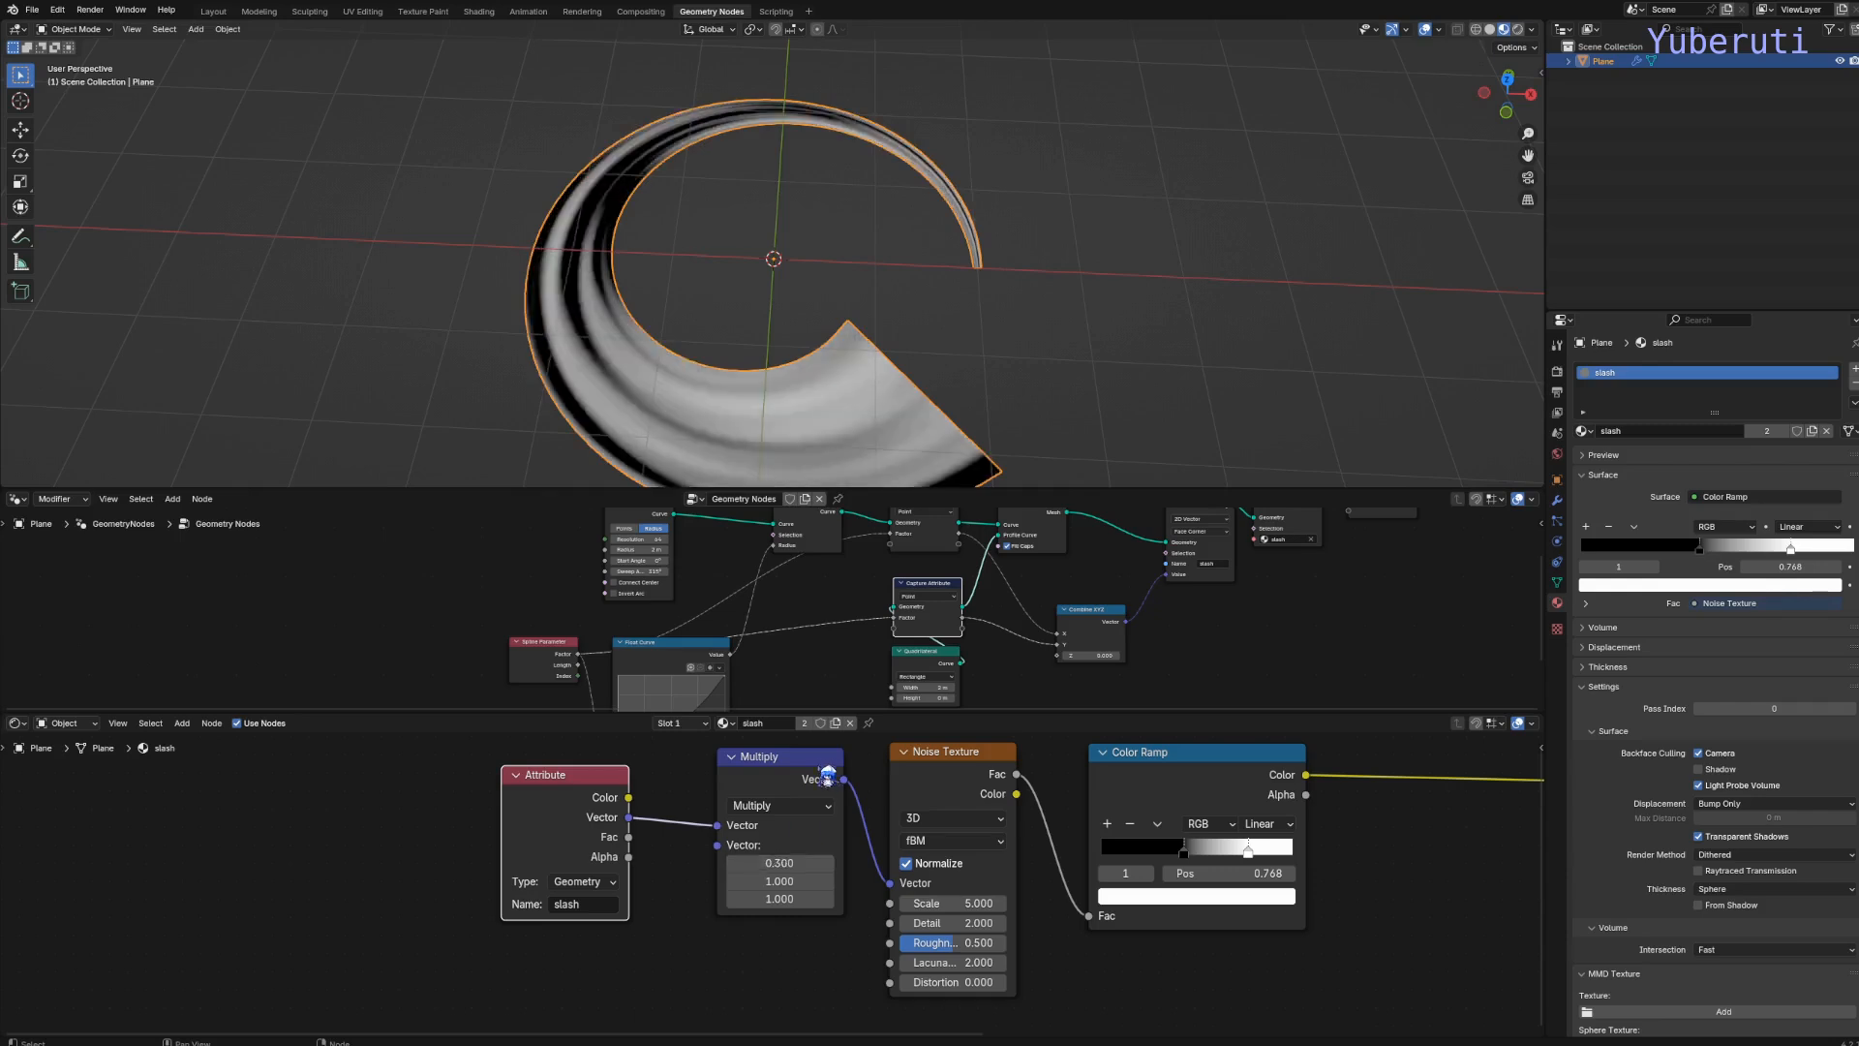
{"action": "scroll", "coordinate": [780, 872], "scroll_direction": "down", "scroll_amount": 3}
{"action": "left_click", "coordinate": [751, 874]}
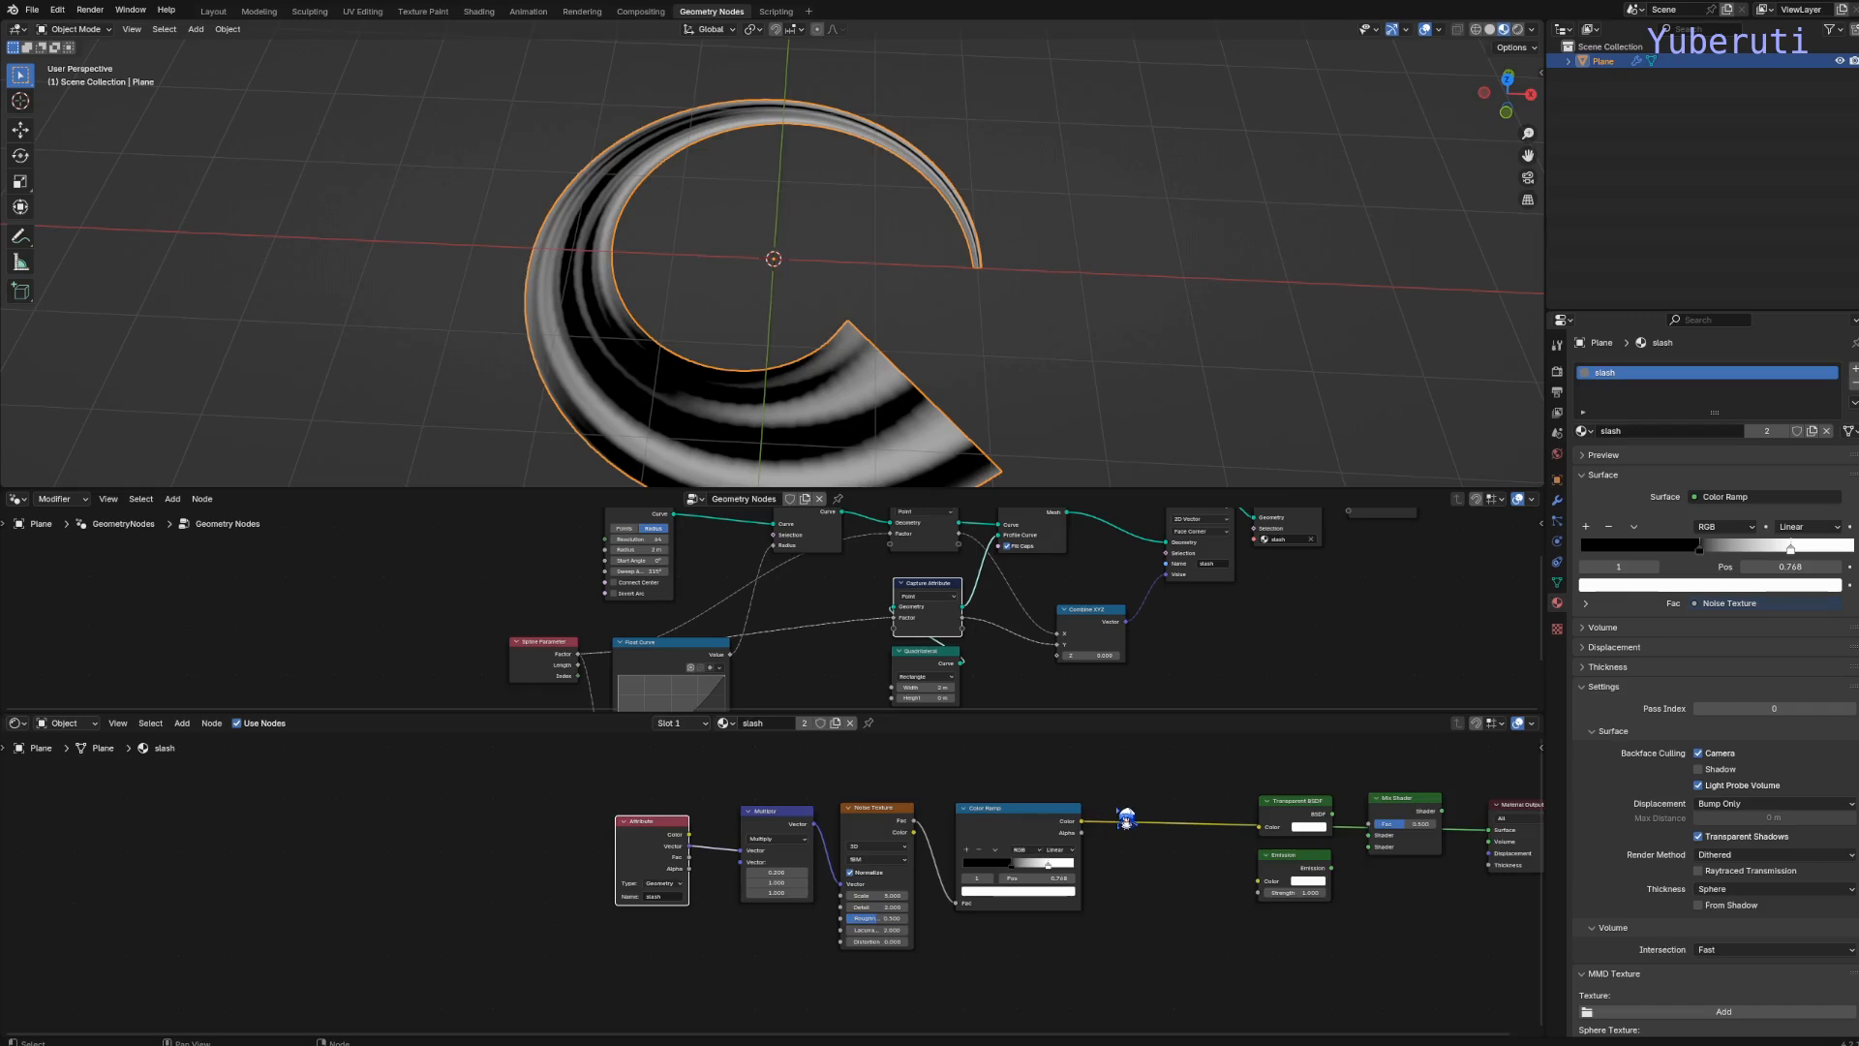
Link the Mix Shader to the Material Output's Surface and the Color Ramp's Color output to the Mix Shader's Fac input
{"action": "scroll", "coordinate": [1125, 818], "scroll_direction": "down", "scroll_amount": 4}
{"action": "middle_click_drag", "start_coordinate": [1064, 818], "coordinate": [857, 812]}
{"action": "scroll", "coordinate": [872, 857], "scroll_direction": "up", "scroll_amount": 6}
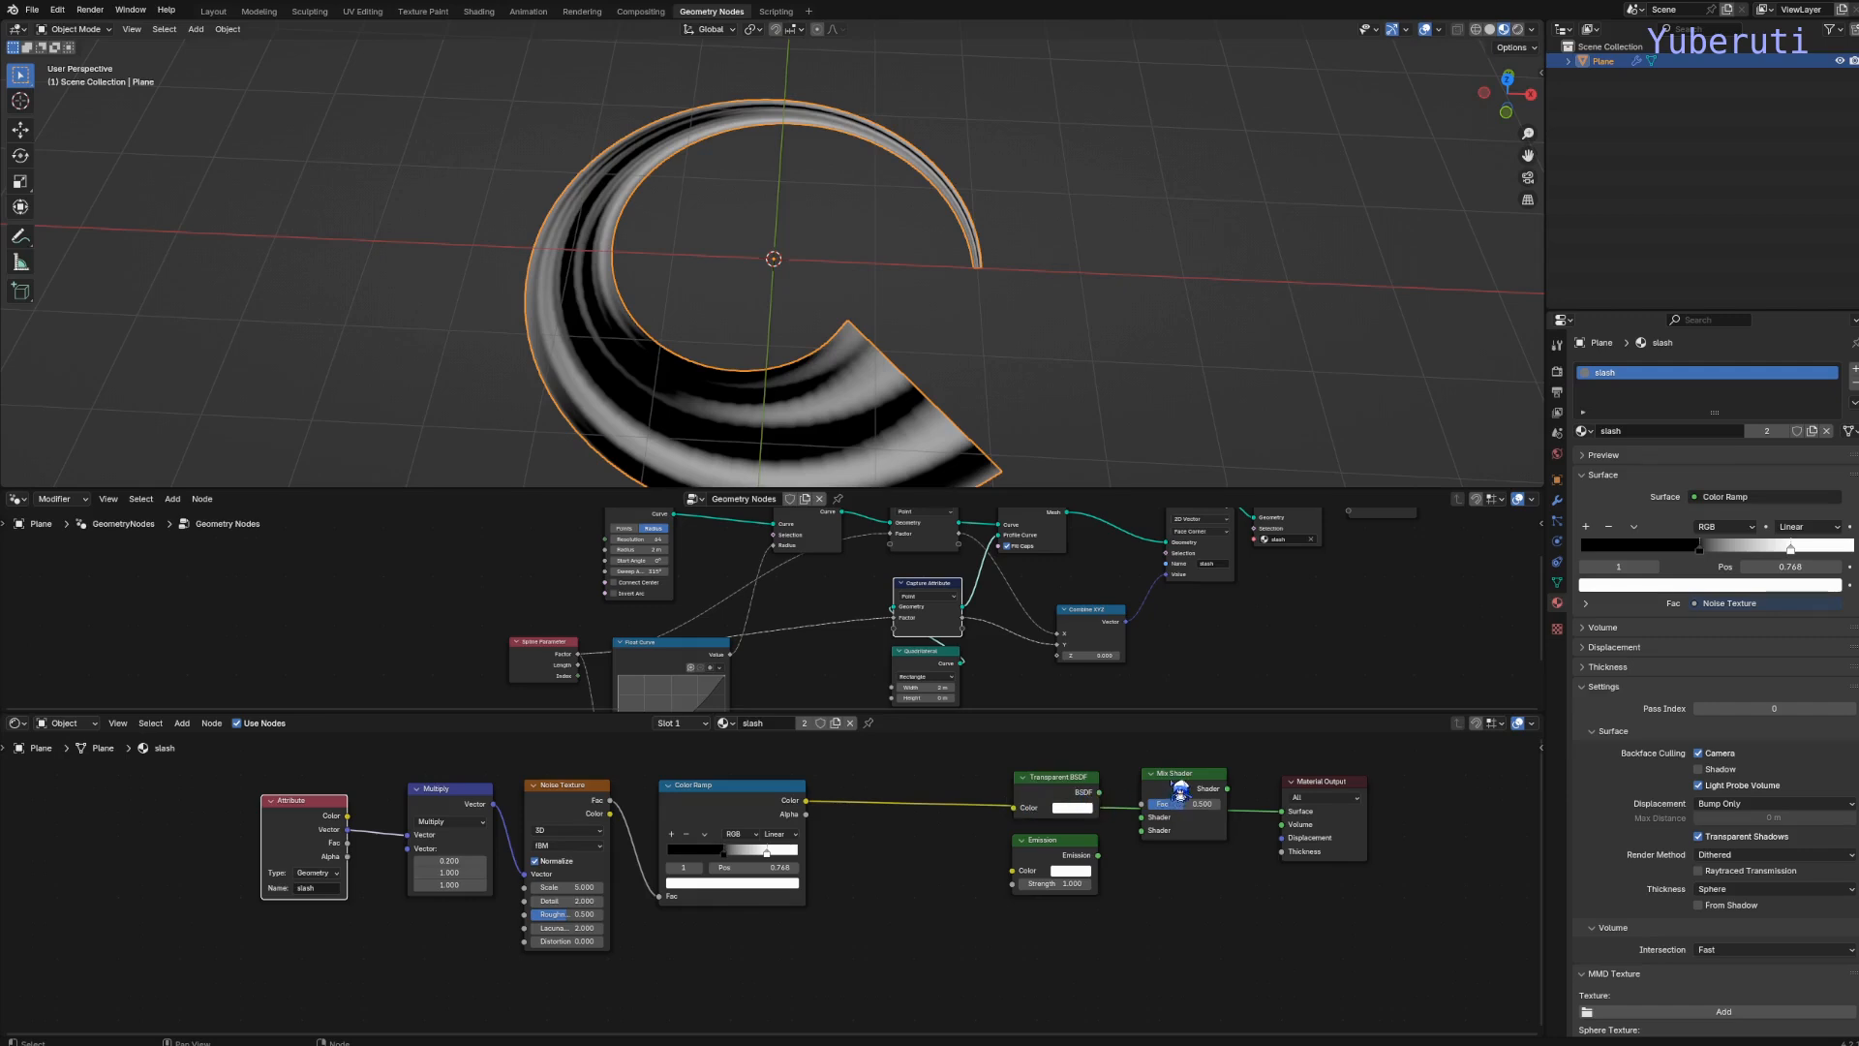
{"action": "left_click_drag", "start_coordinate": [1105, 864], "coordinate": [1299, 822]}
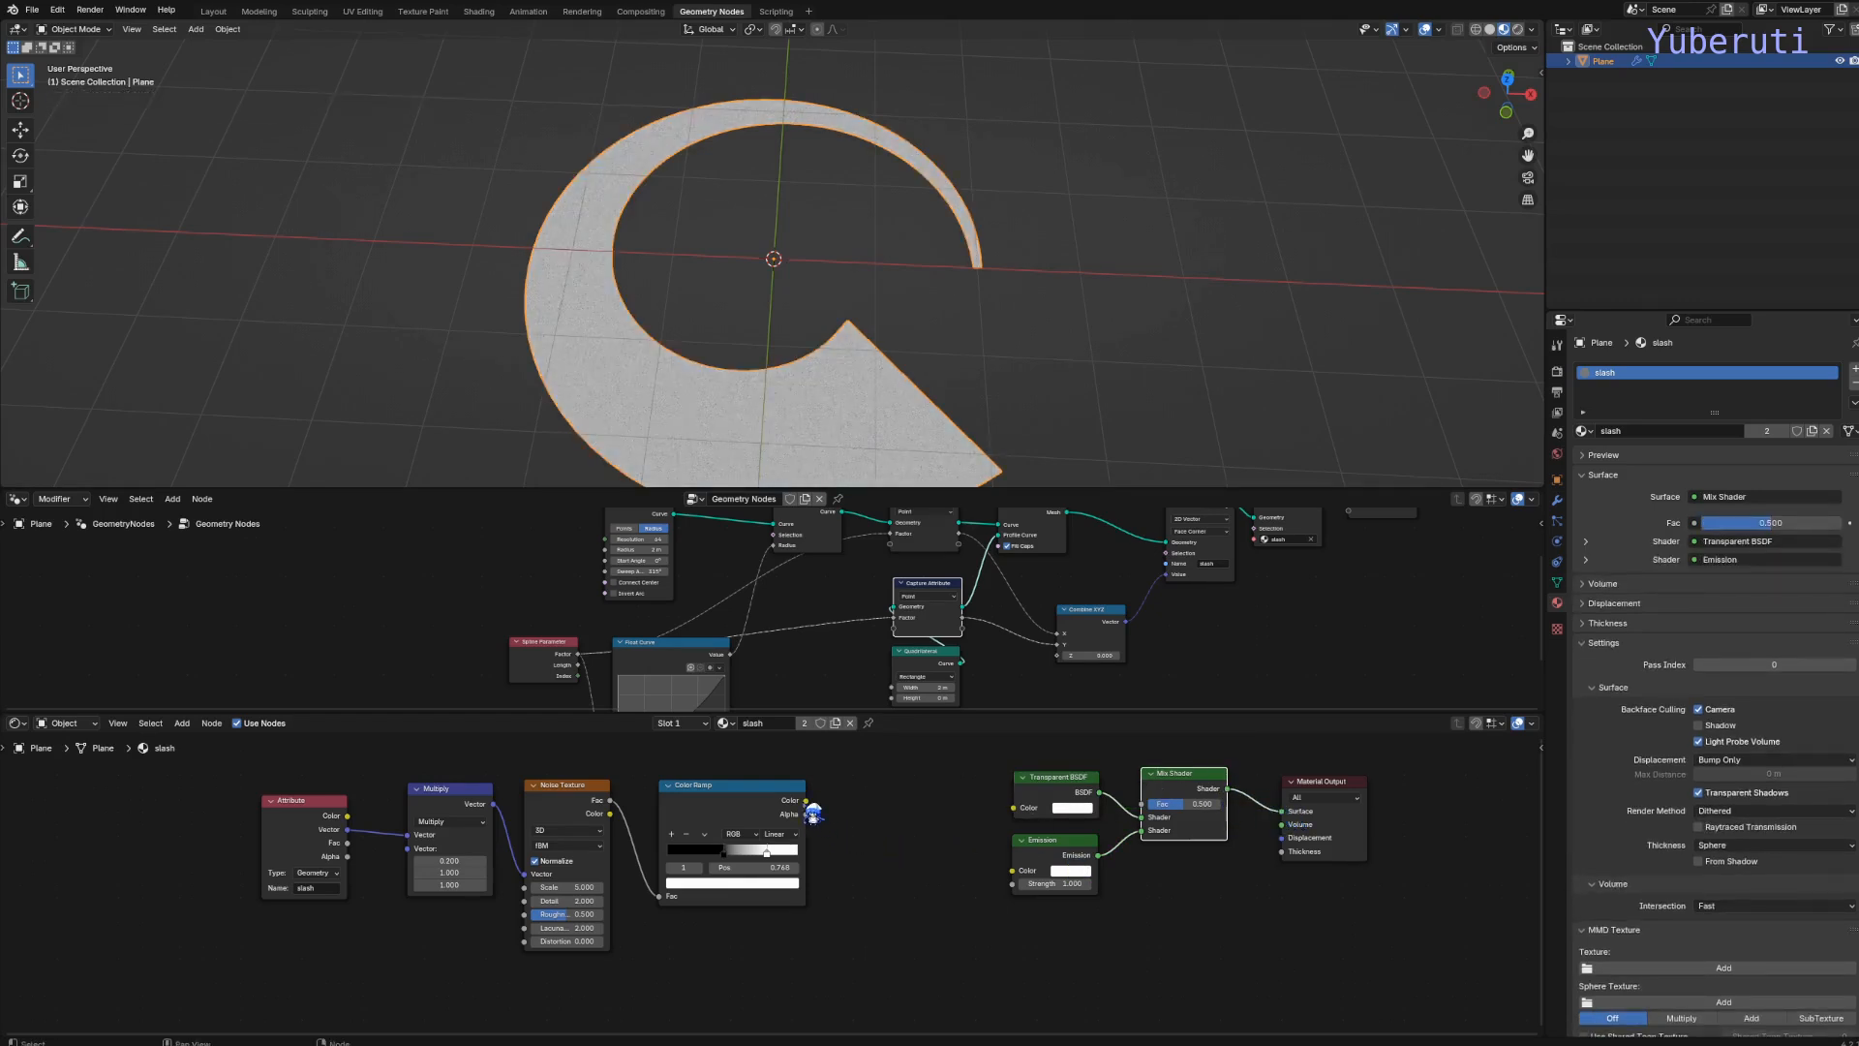
{"action": "left_click_drag", "start_coordinate": [806, 801], "coordinate": [1154, 816]}
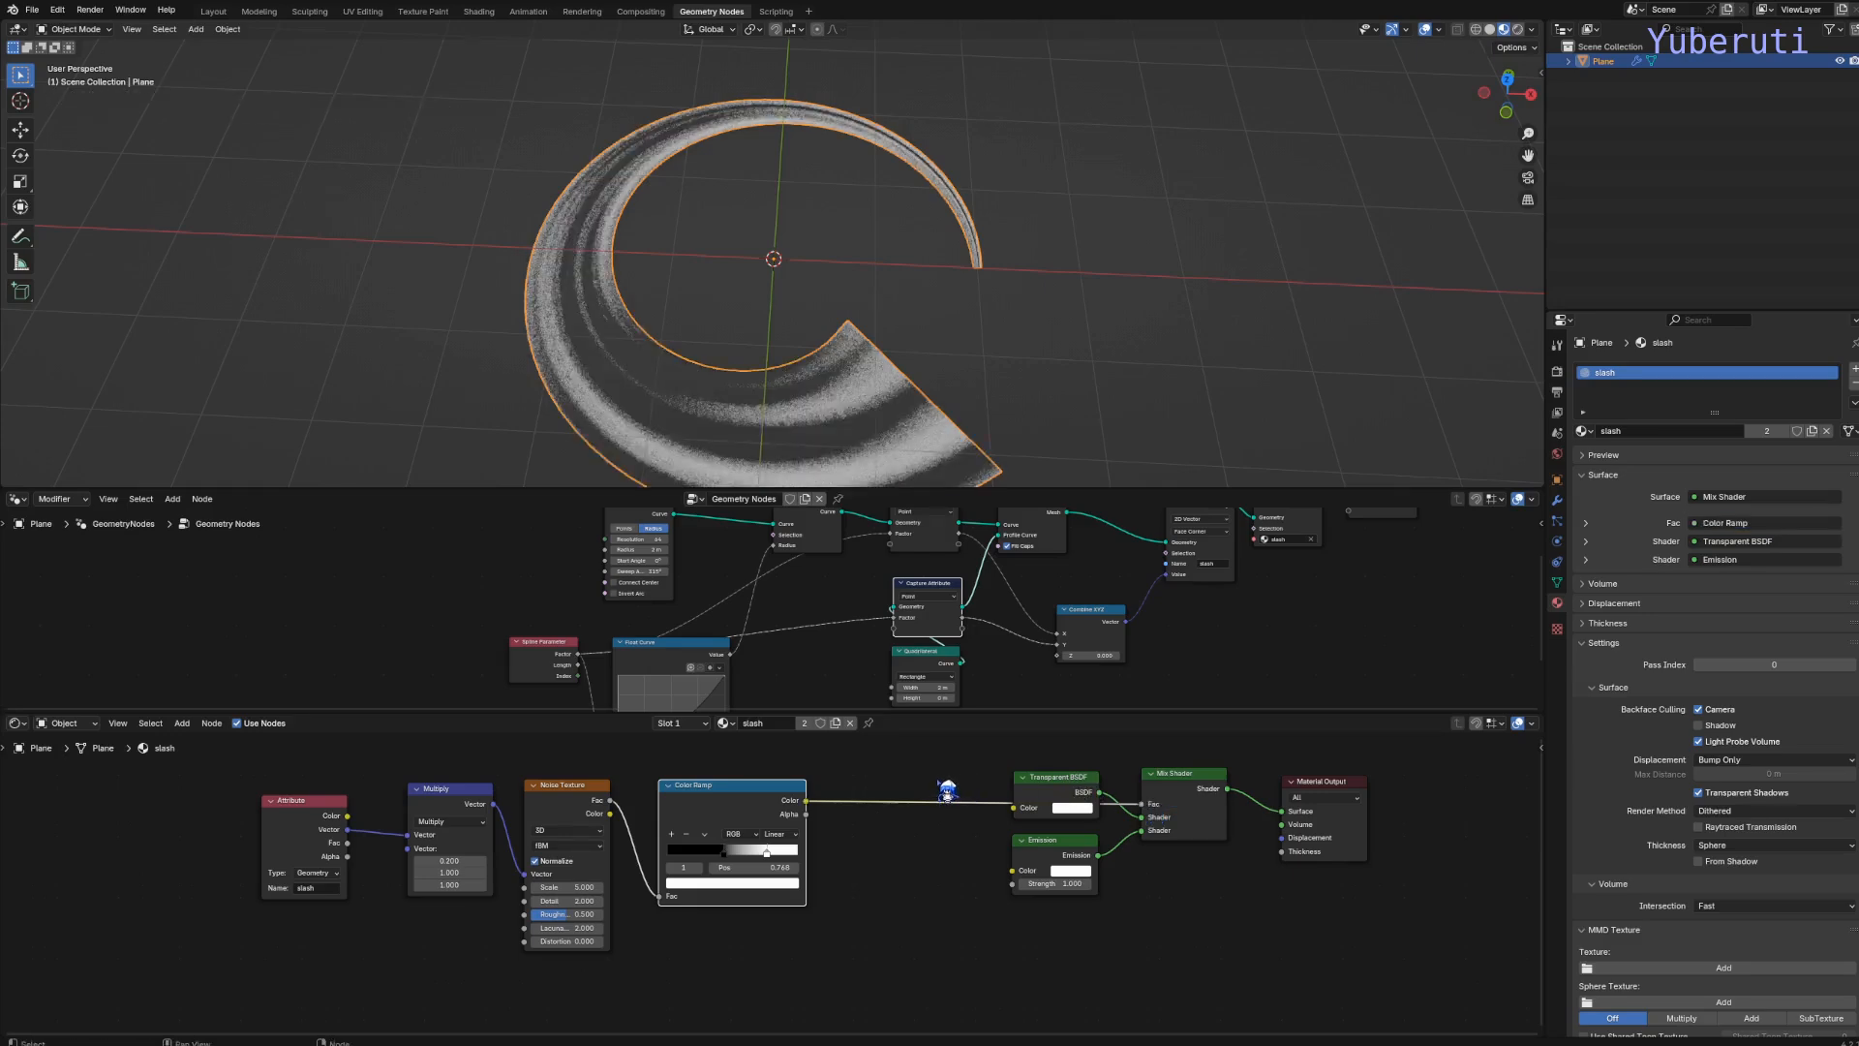
{"action": "scroll", "coordinate": [770, 313], "scroll_direction": "down", "scroll_amount": 2}
{"action": "scroll", "coordinate": [772, 313], "scroll_direction": "up", "scroll_amount": 4}
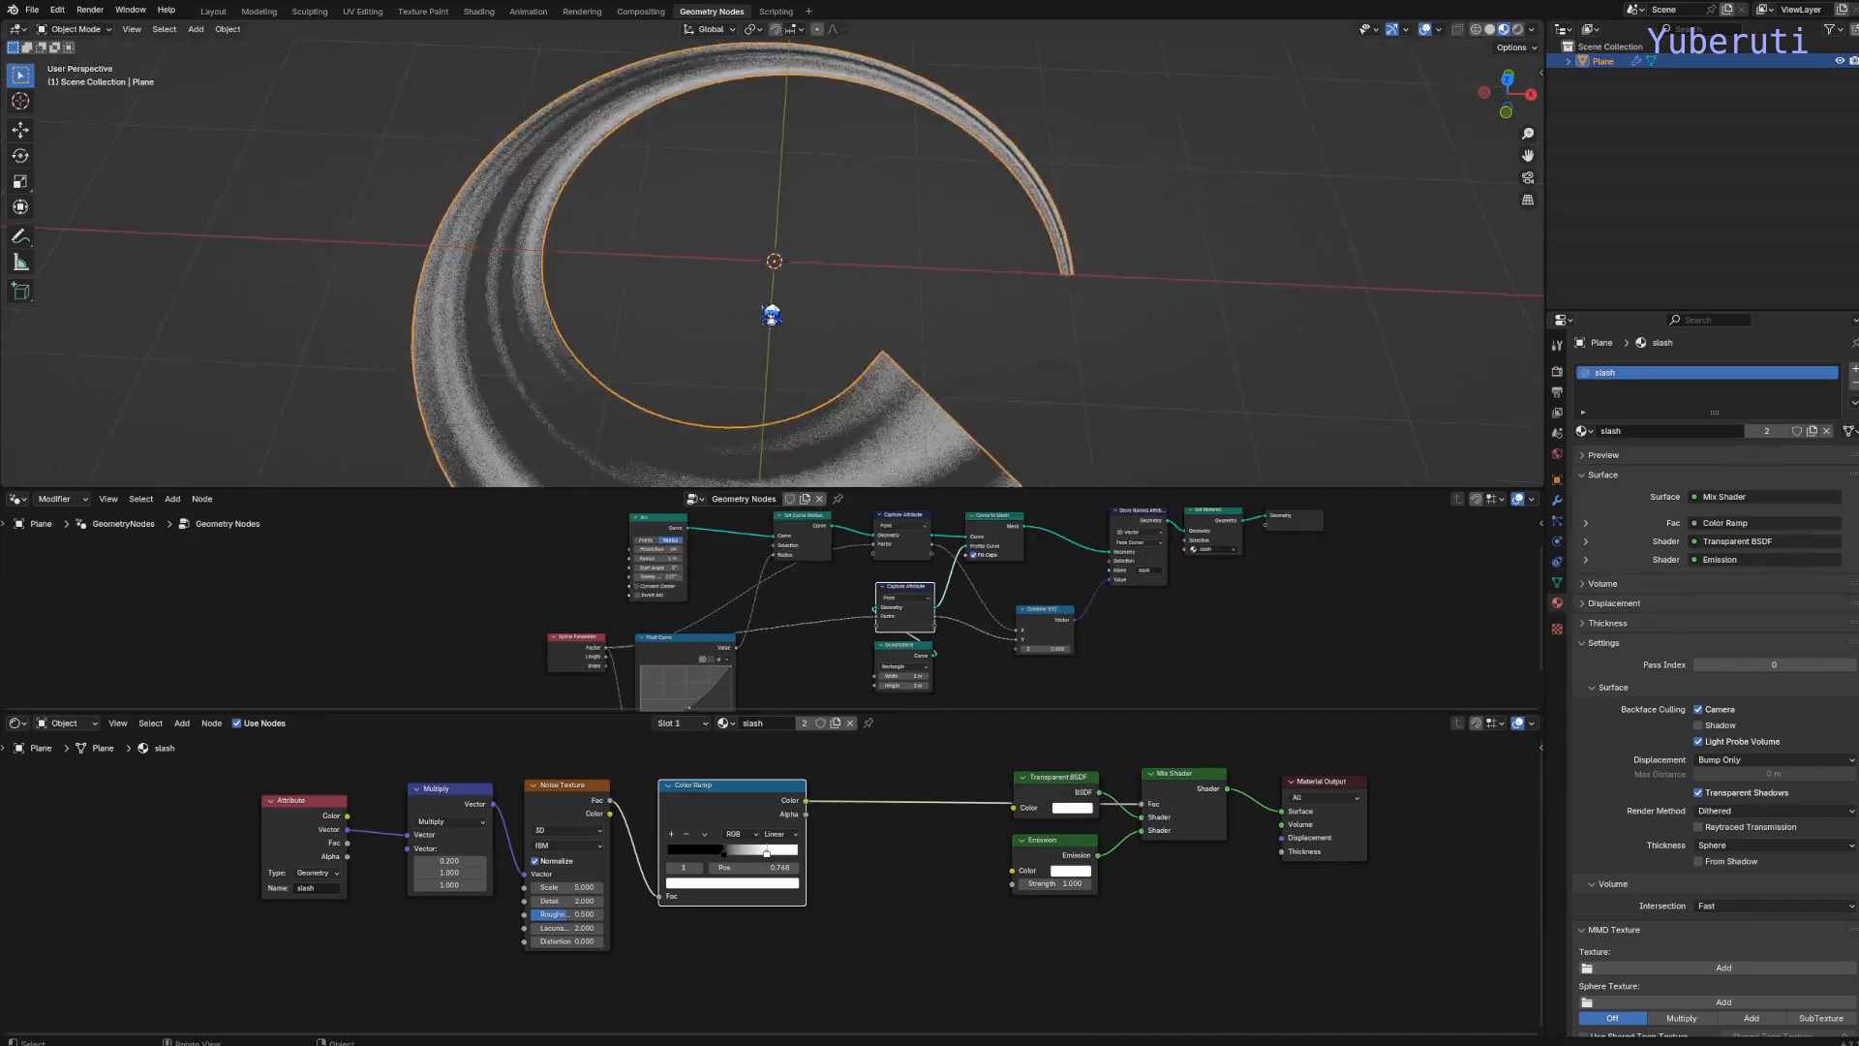
{"action": "scroll", "coordinate": [773, 315], "scroll_direction": "down", "scroll_amount": 3}
{"action": "scroll", "coordinate": [831, 397], "scroll_direction": "up", "scroll_amount": 3}
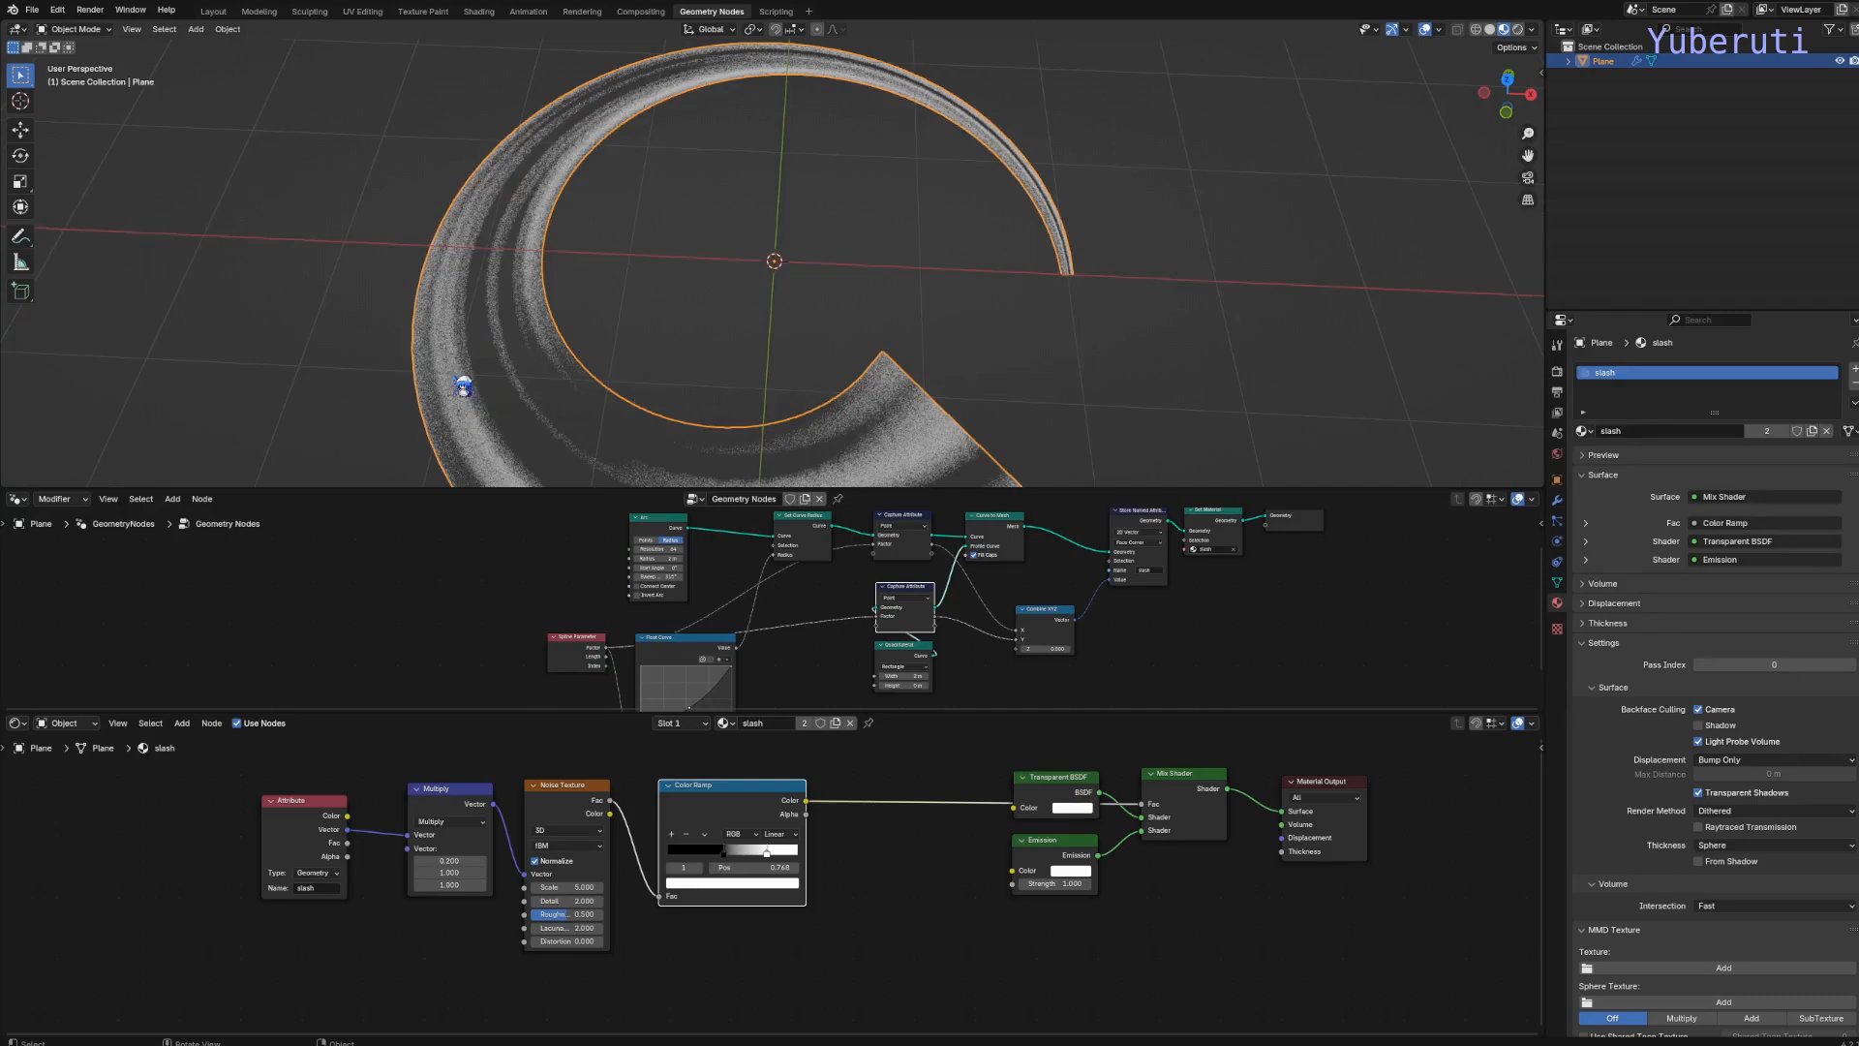
Set the slash material's Render Method to Blended and view the slash mesh from another angle
{"action": "scroll", "coordinate": [892, 418], "scroll_direction": "down", "scroll_amount": 3}
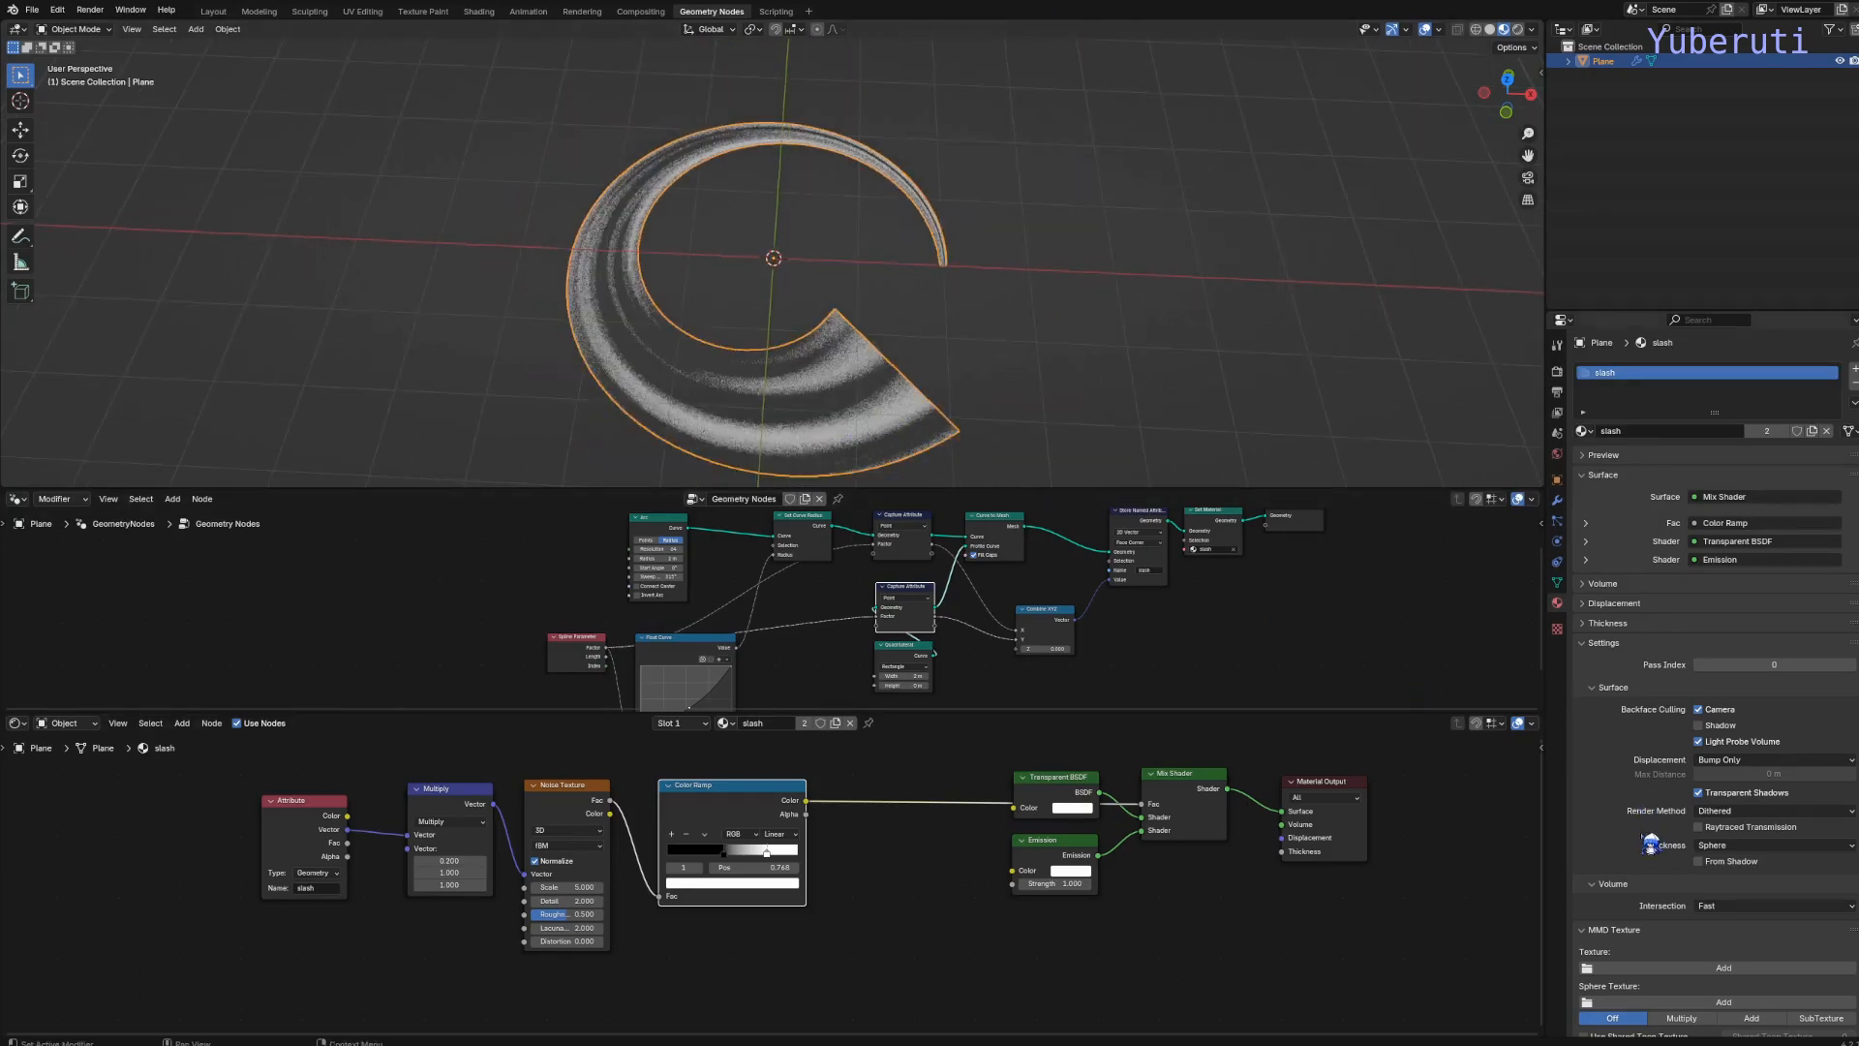
{"action": "left_click", "coordinate": [1725, 811]}
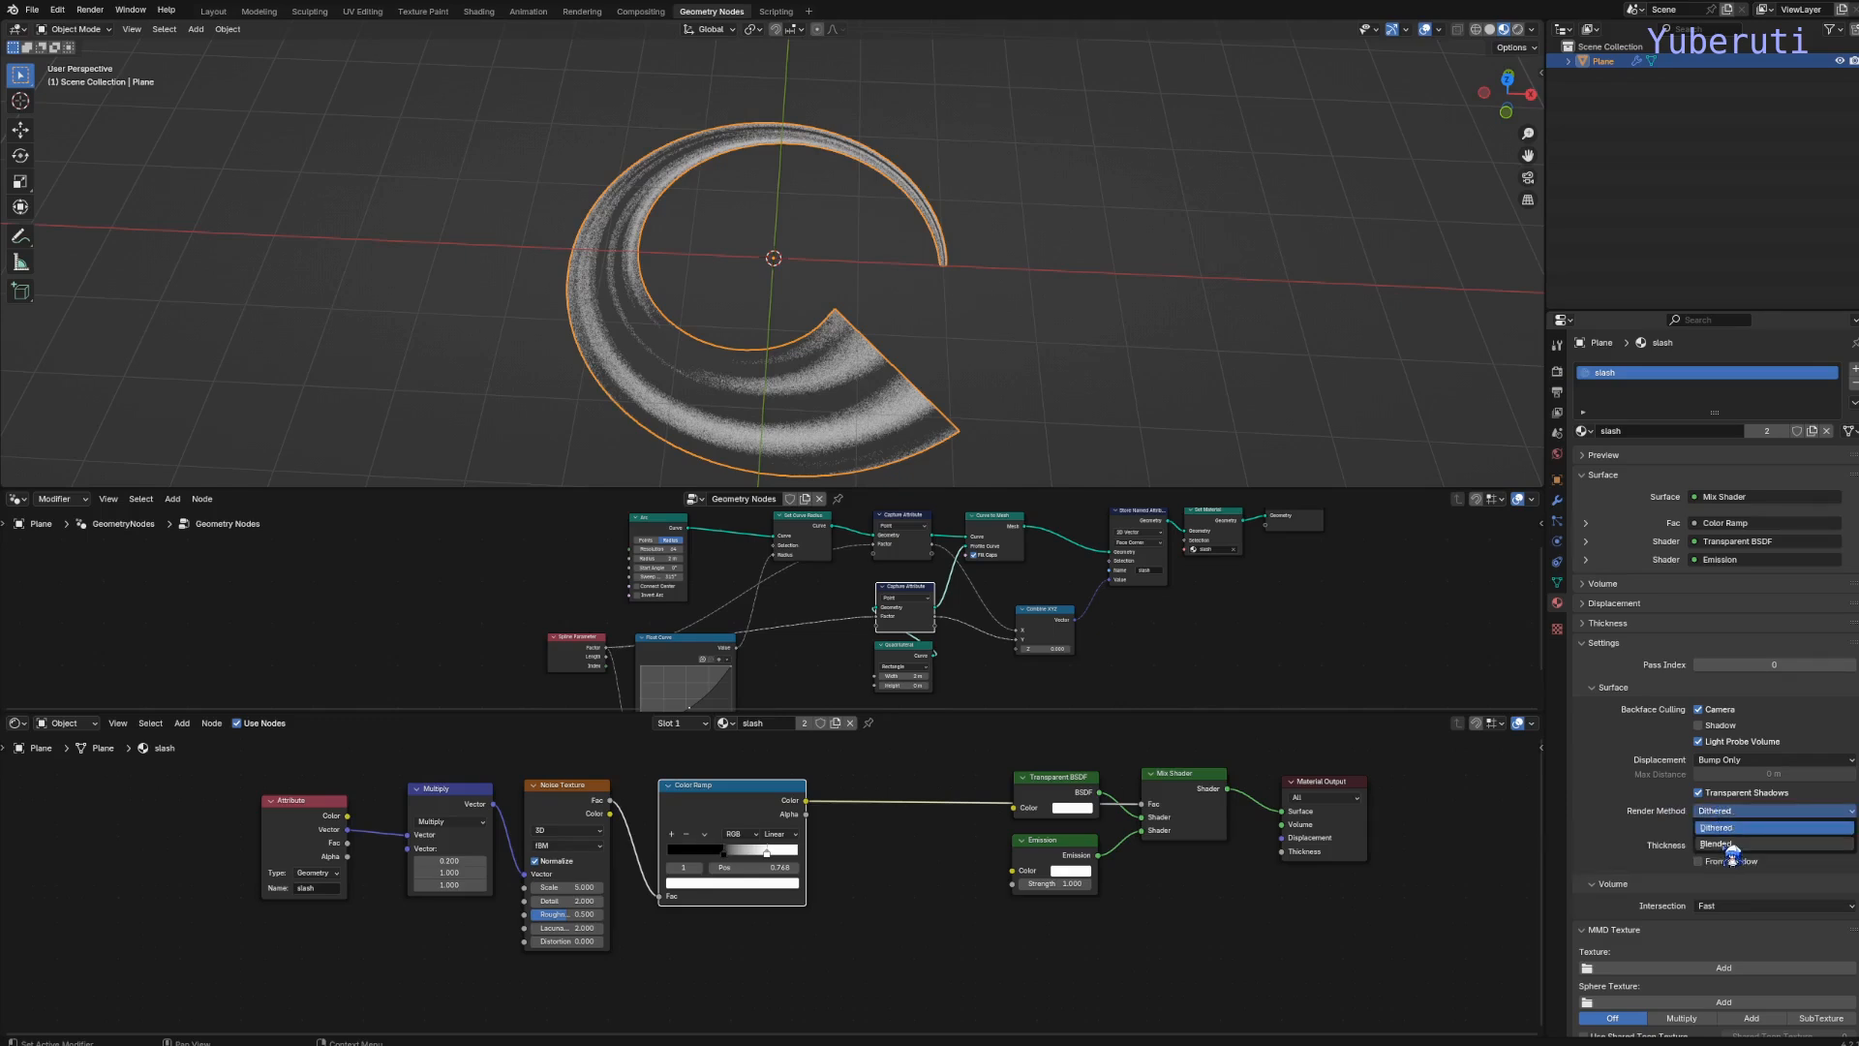
{"action": "left_click", "coordinate": [1733, 844]}
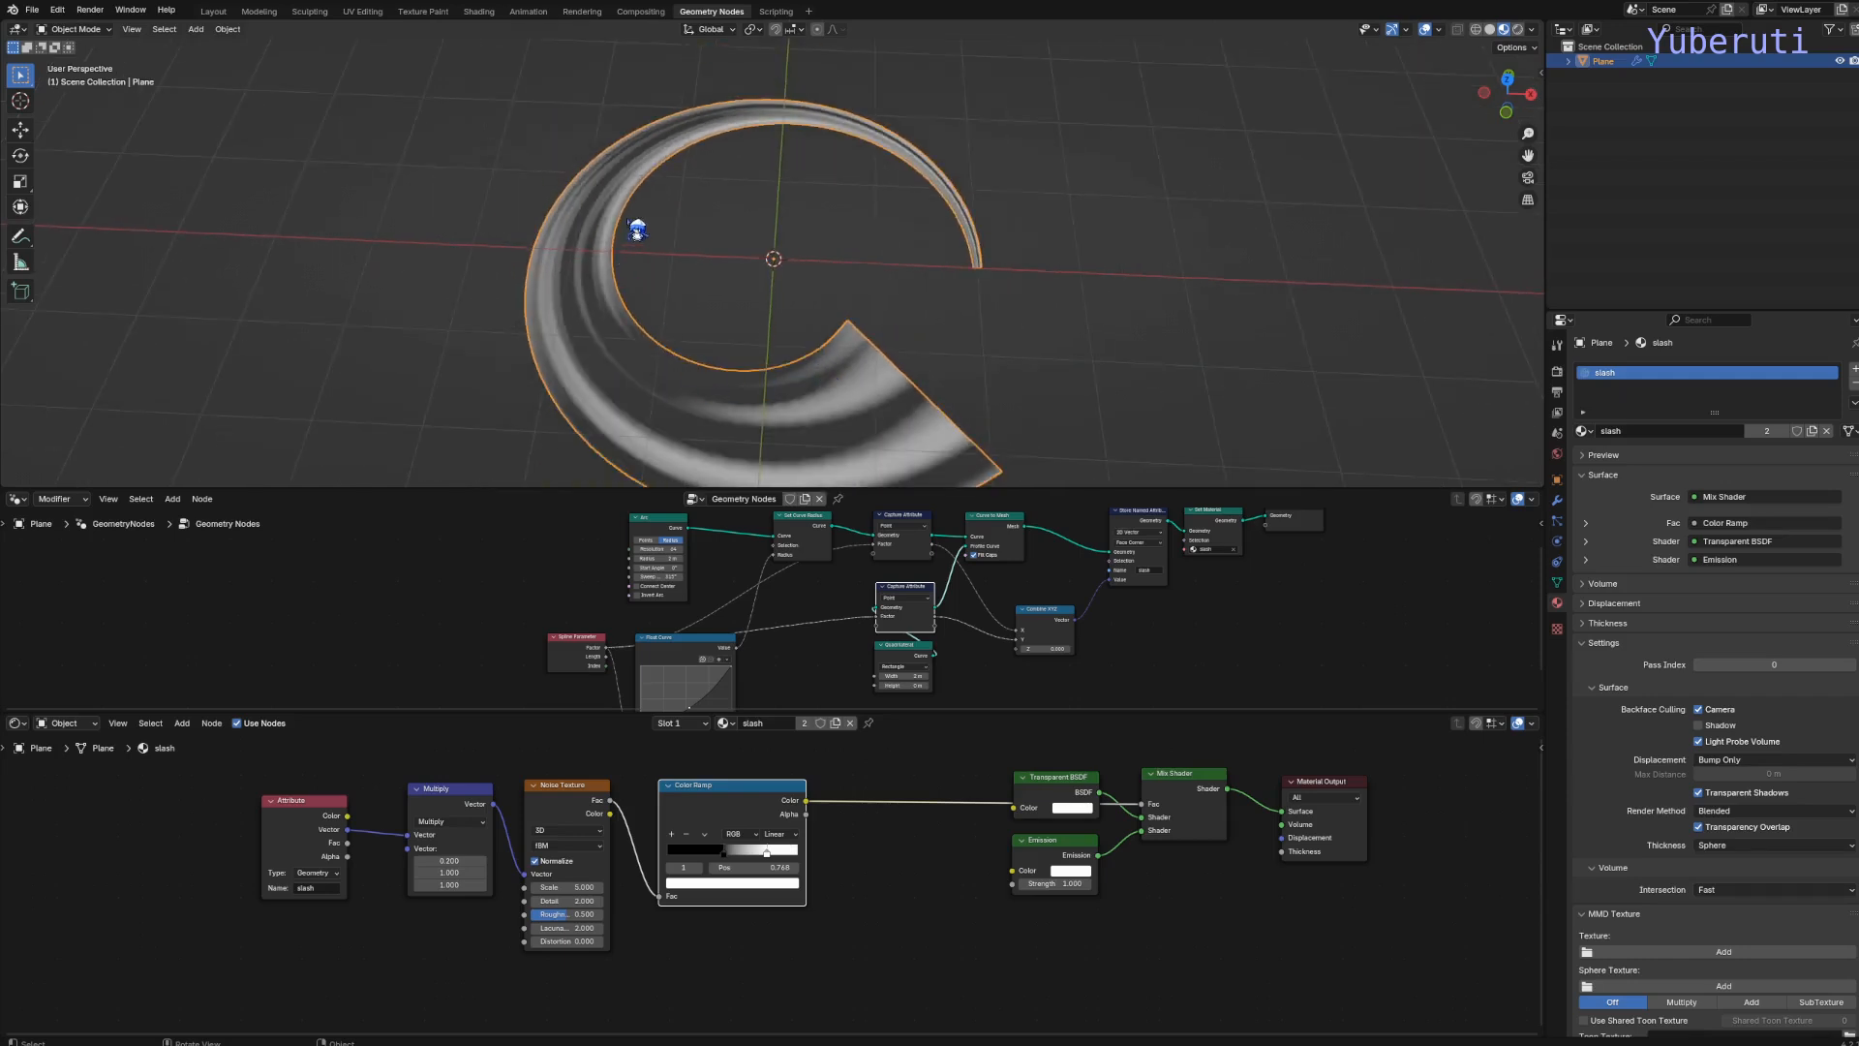
{"action": "mouse_move", "coordinate": [846, 354]}
{"action": "middle_mouse_down"}
{"action": "mouse_move", "coordinate": [830, 311]}
{"action": "mouse_move", "coordinate": [839, 387]}
{"action": "middle_mouse_up"}
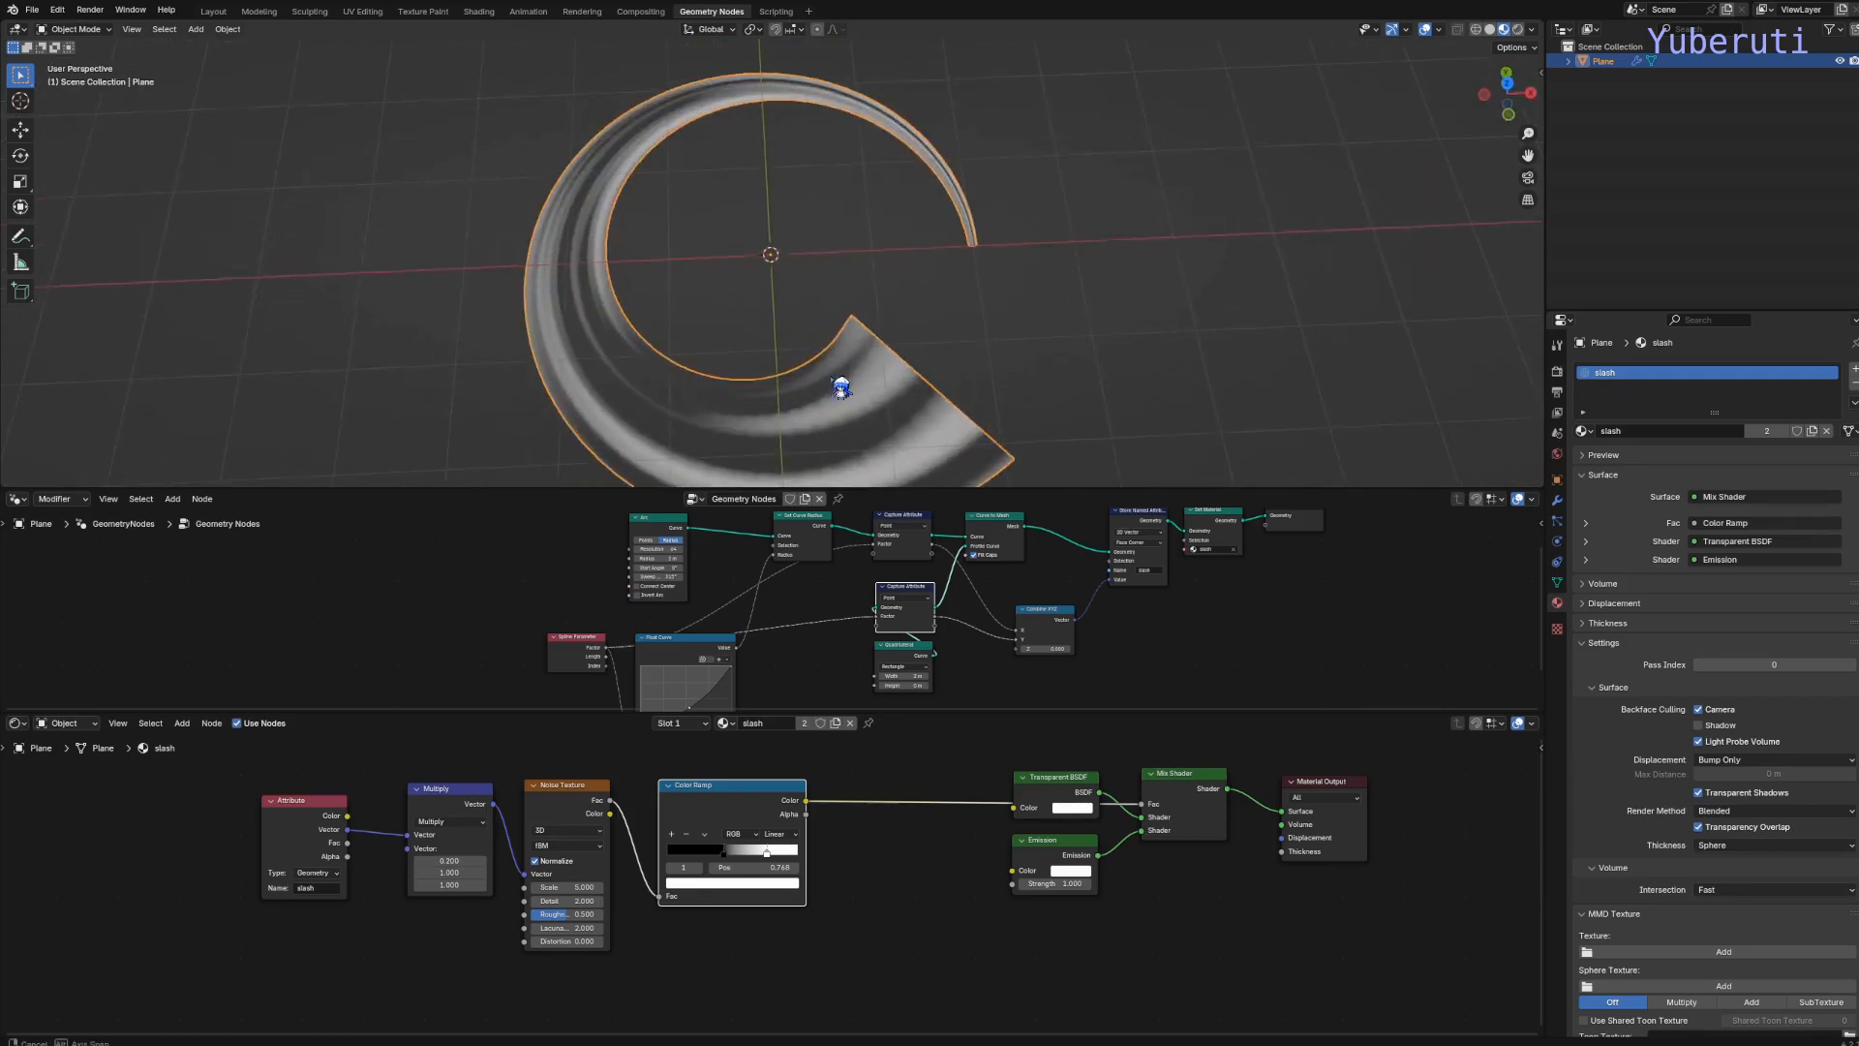
Change the Emission node's Color to light blue
{"action": "scroll", "coordinate": [1060, 981], "scroll_direction": "up", "scroll_amount": 1}
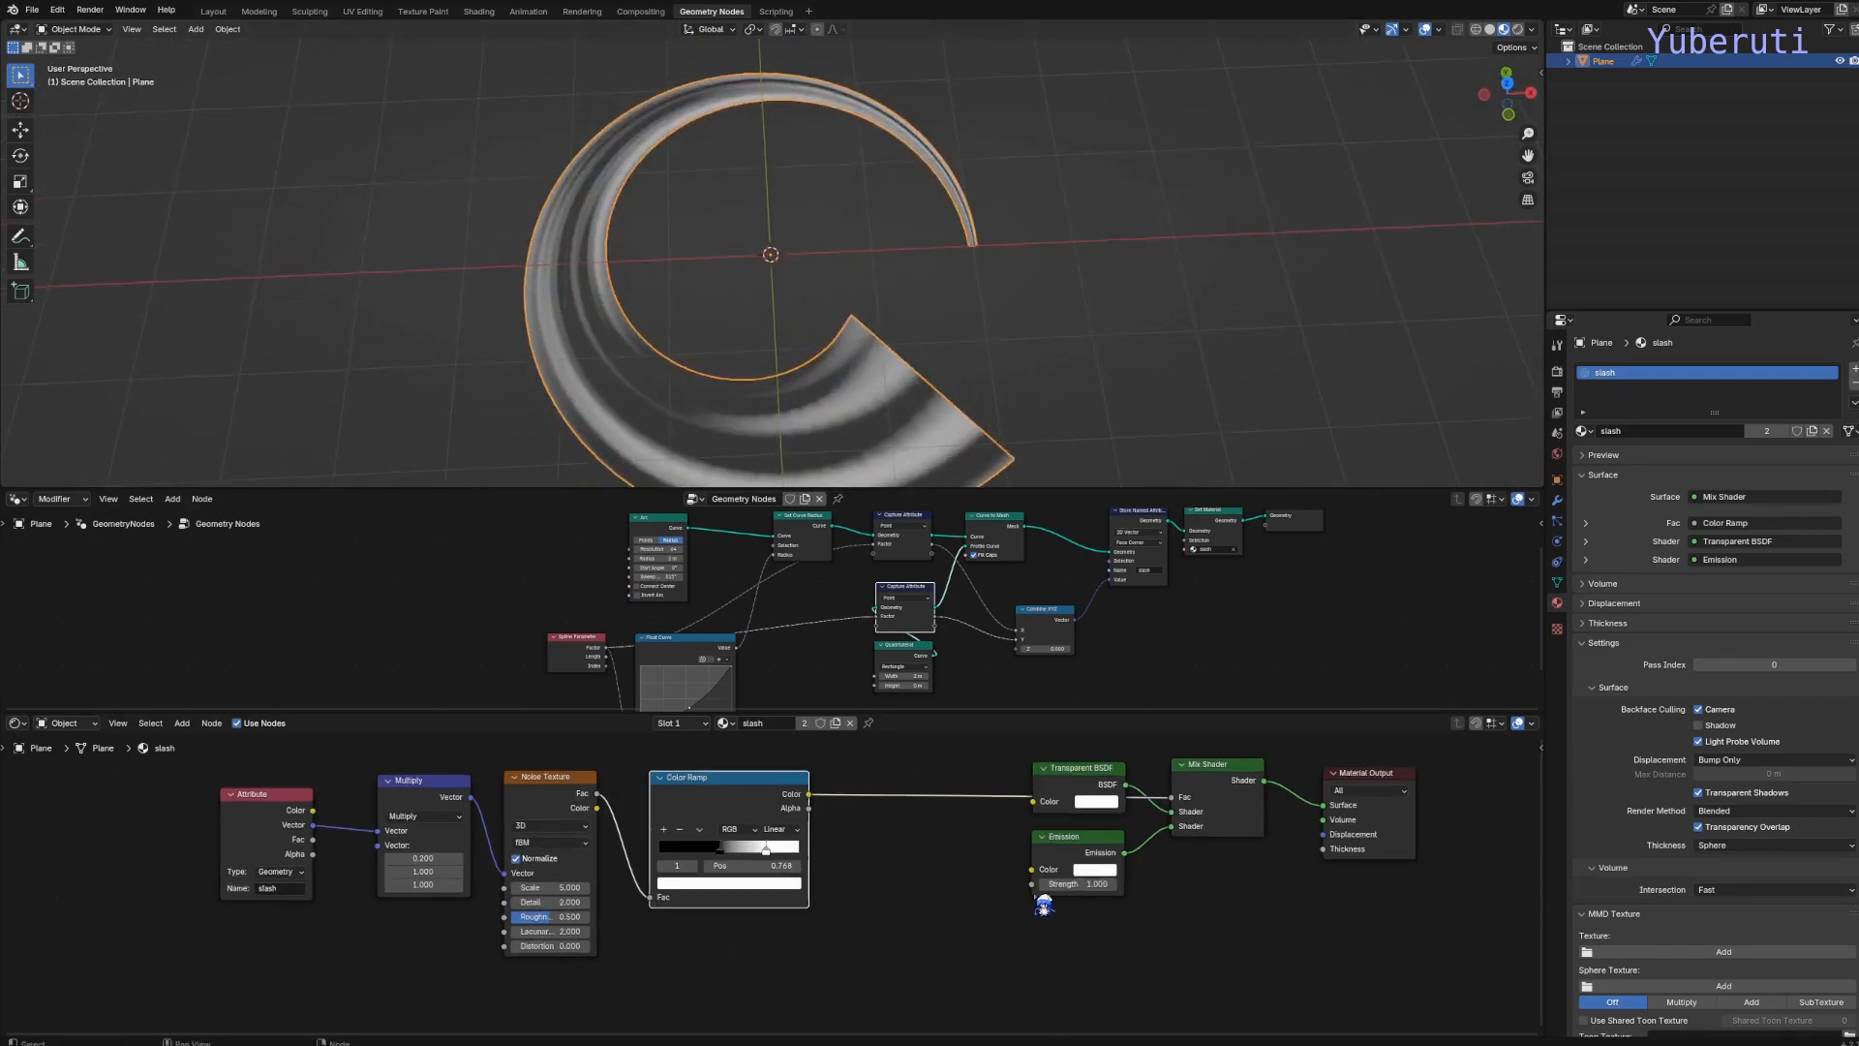
{"action": "left_click", "coordinate": [1102, 871]}
{"action": "left_click", "coordinate": [1159, 692]}
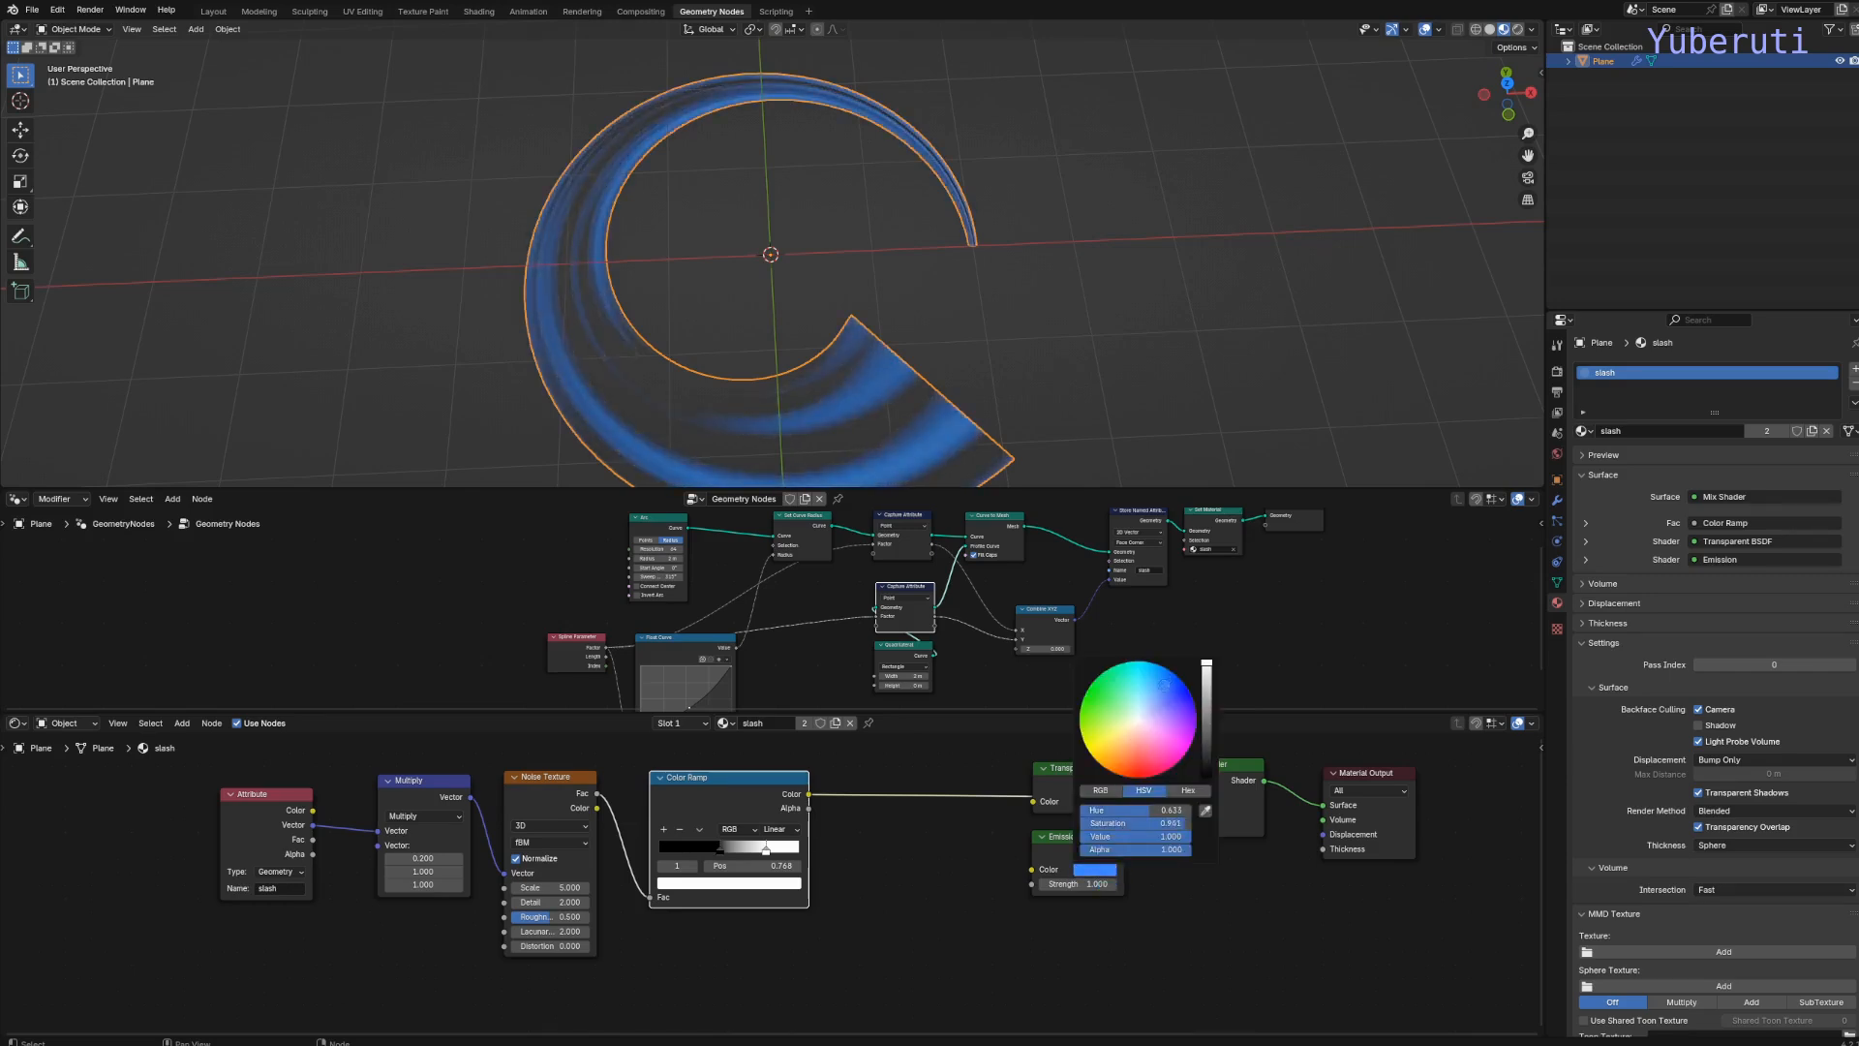
{"action": "left_click_drag", "start_coordinate": [1162, 685], "coordinate": [1157, 697]}
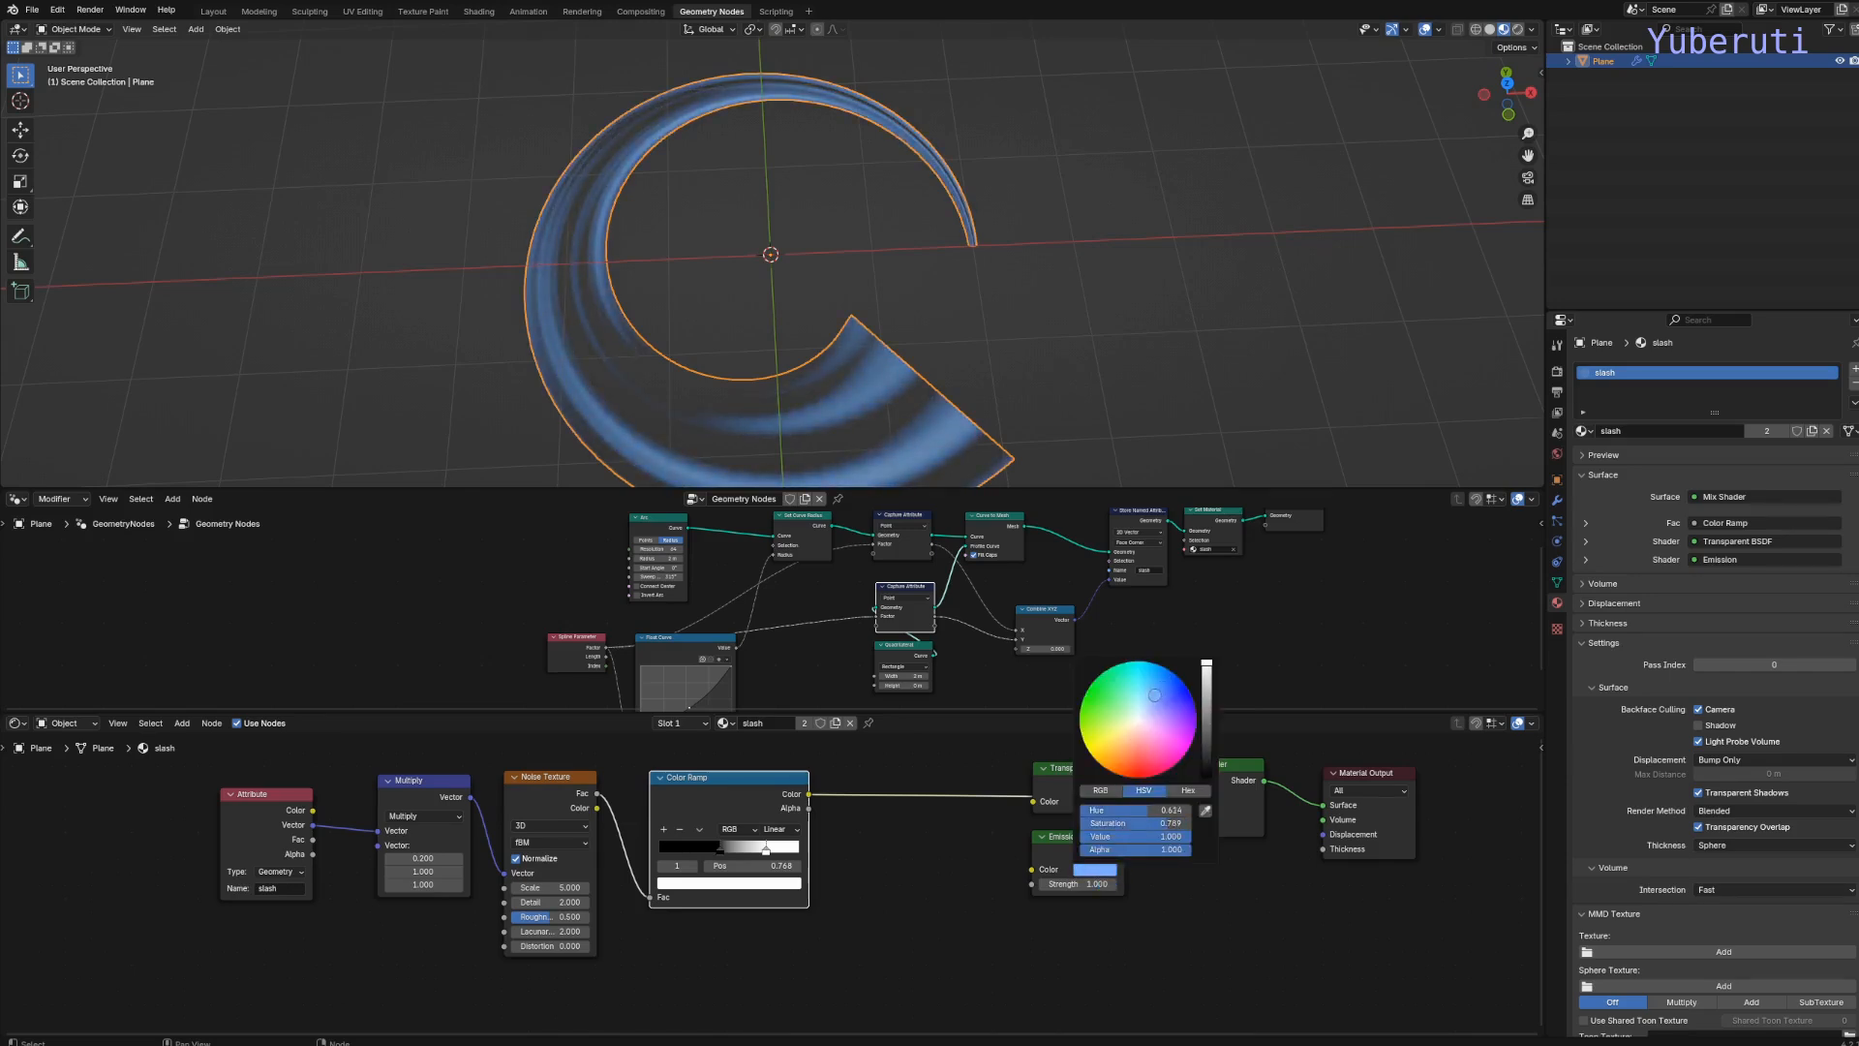
Shift the Transparent BSDF, Emission and Mix Shader nodes closer to the Material Output and enlarge the shader editor
{"action": "scroll", "coordinate": [1026, 903], "scroll_direction": "down", "scroll_amount": 6}
{"action": "left_click_drag", "start_coordinate": [942, 934], "coordinate": [1059, 819]}
{"action": "key", "text": "g"}
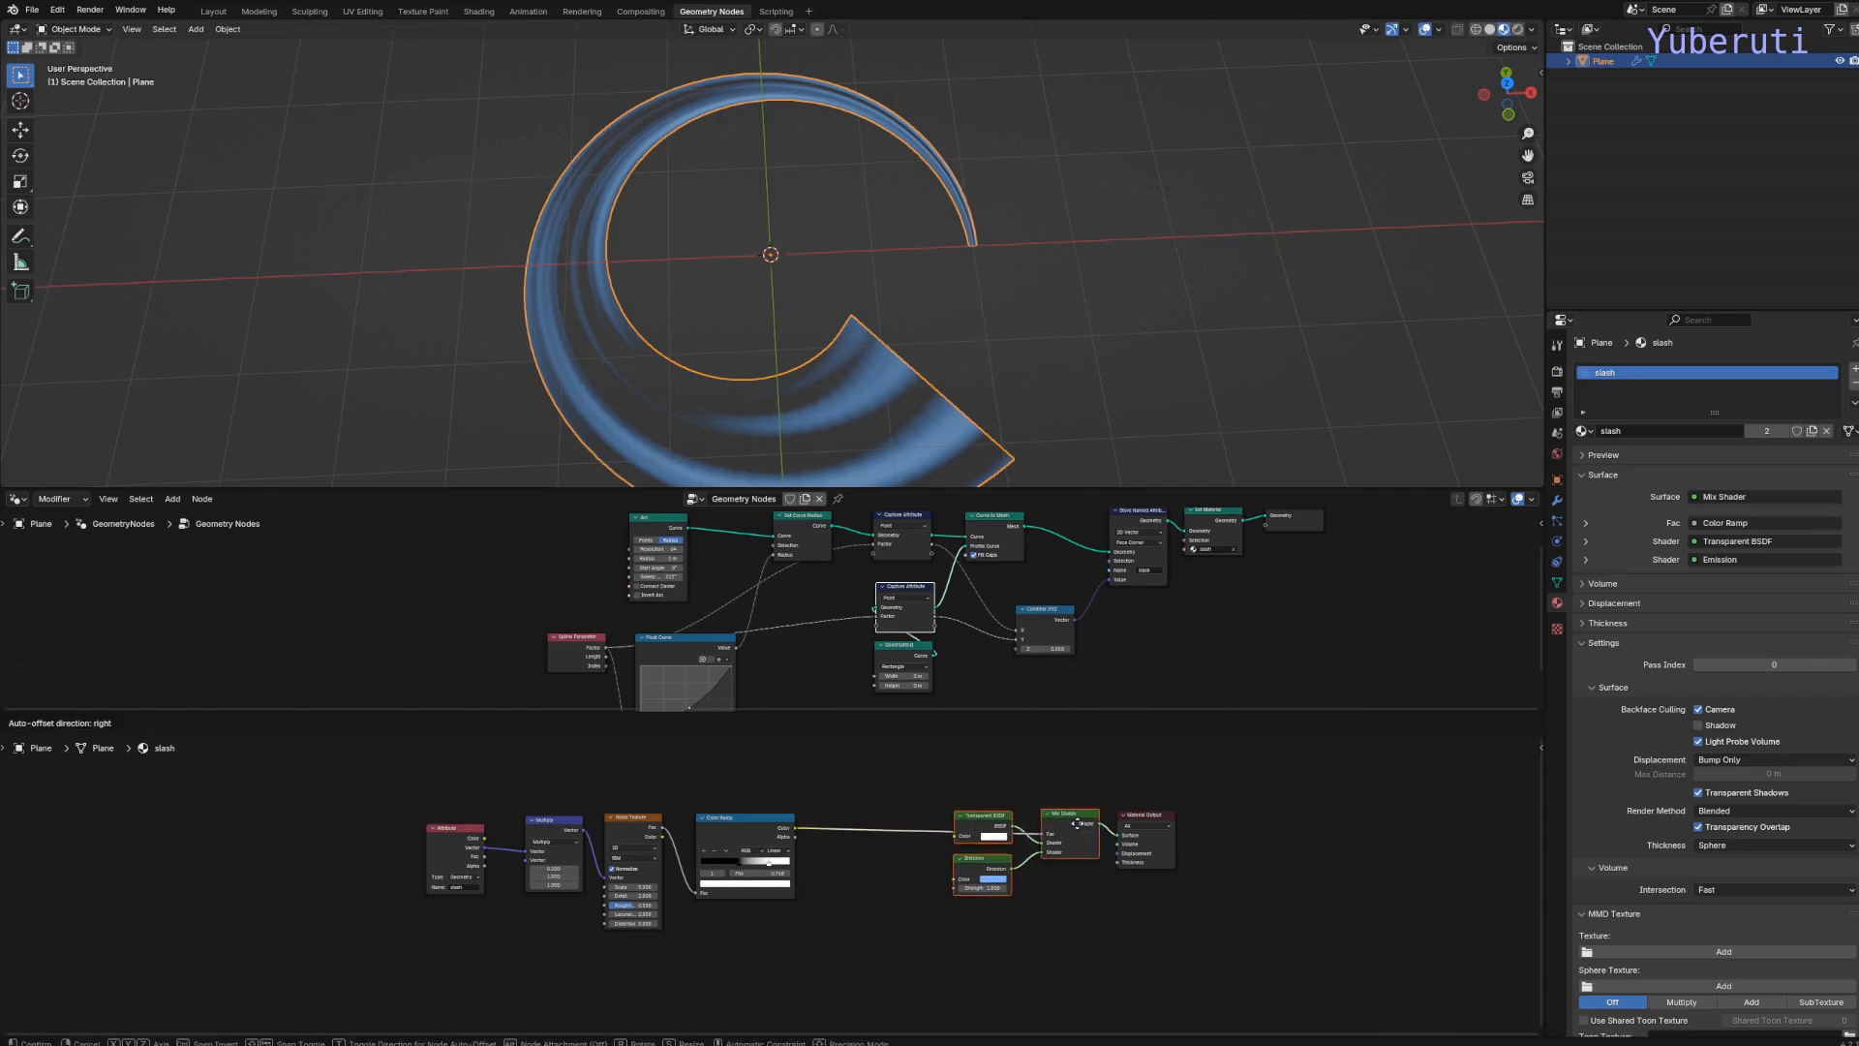
{"action": "left_click", "coordinate": [1091, 825]}
{"action": "middle_click_drag", "start_coordinate": [852, 947], "coordinate": [1075, 811]}
{"action": "scroll", "coordinate": [1075, 811], "scroll_direction": "up", "scroll_amount": 1}
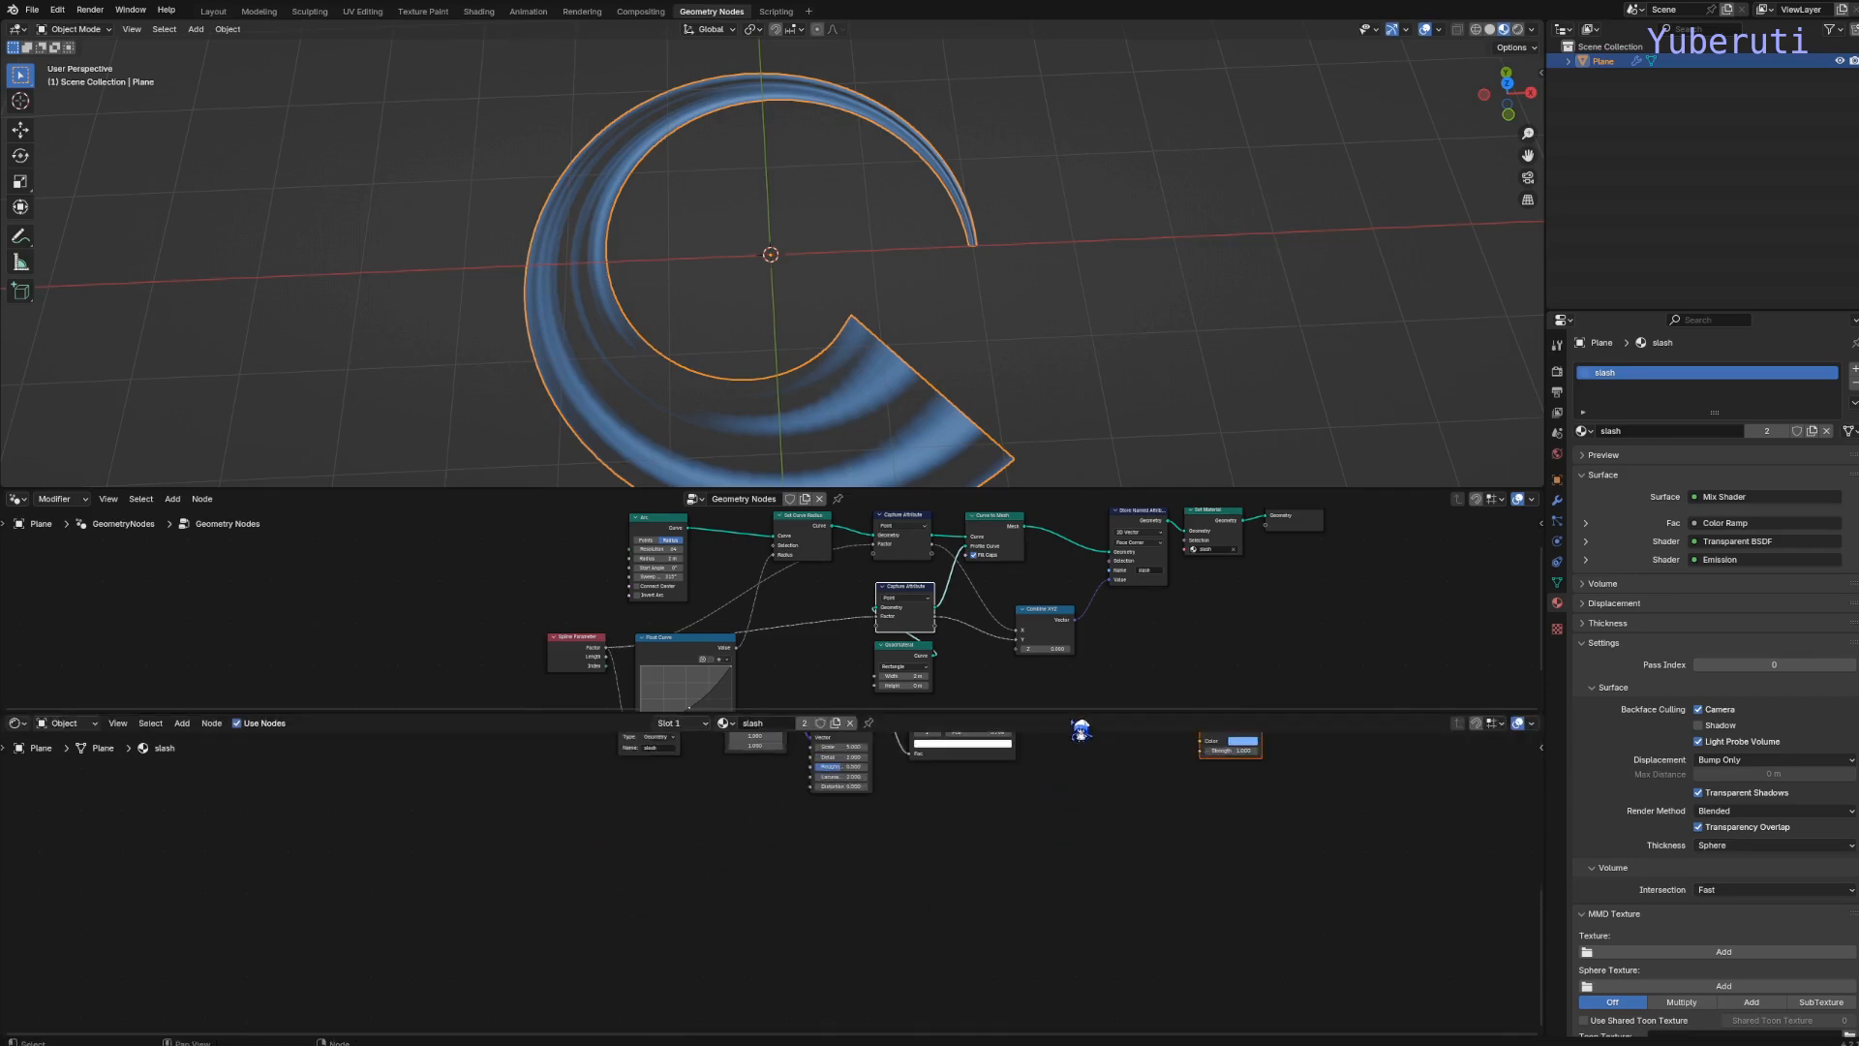
{"action": "left_click_drag", "start_coordinate": [1073, 711], "coordinate": [1069, 533]}
{"action": "middle_click_drag", "start_coordinate": [1069, 694], "coordinate": [852, 751]}
{"action": "scroll", "coordinate": [841, 800], "scroll_direction": "up", "scroll_amount": 1}
Add a second Color Ramp node below the first and link its Color output to the Emission node's Color input
{"action": "key", "text": "shift+a"}
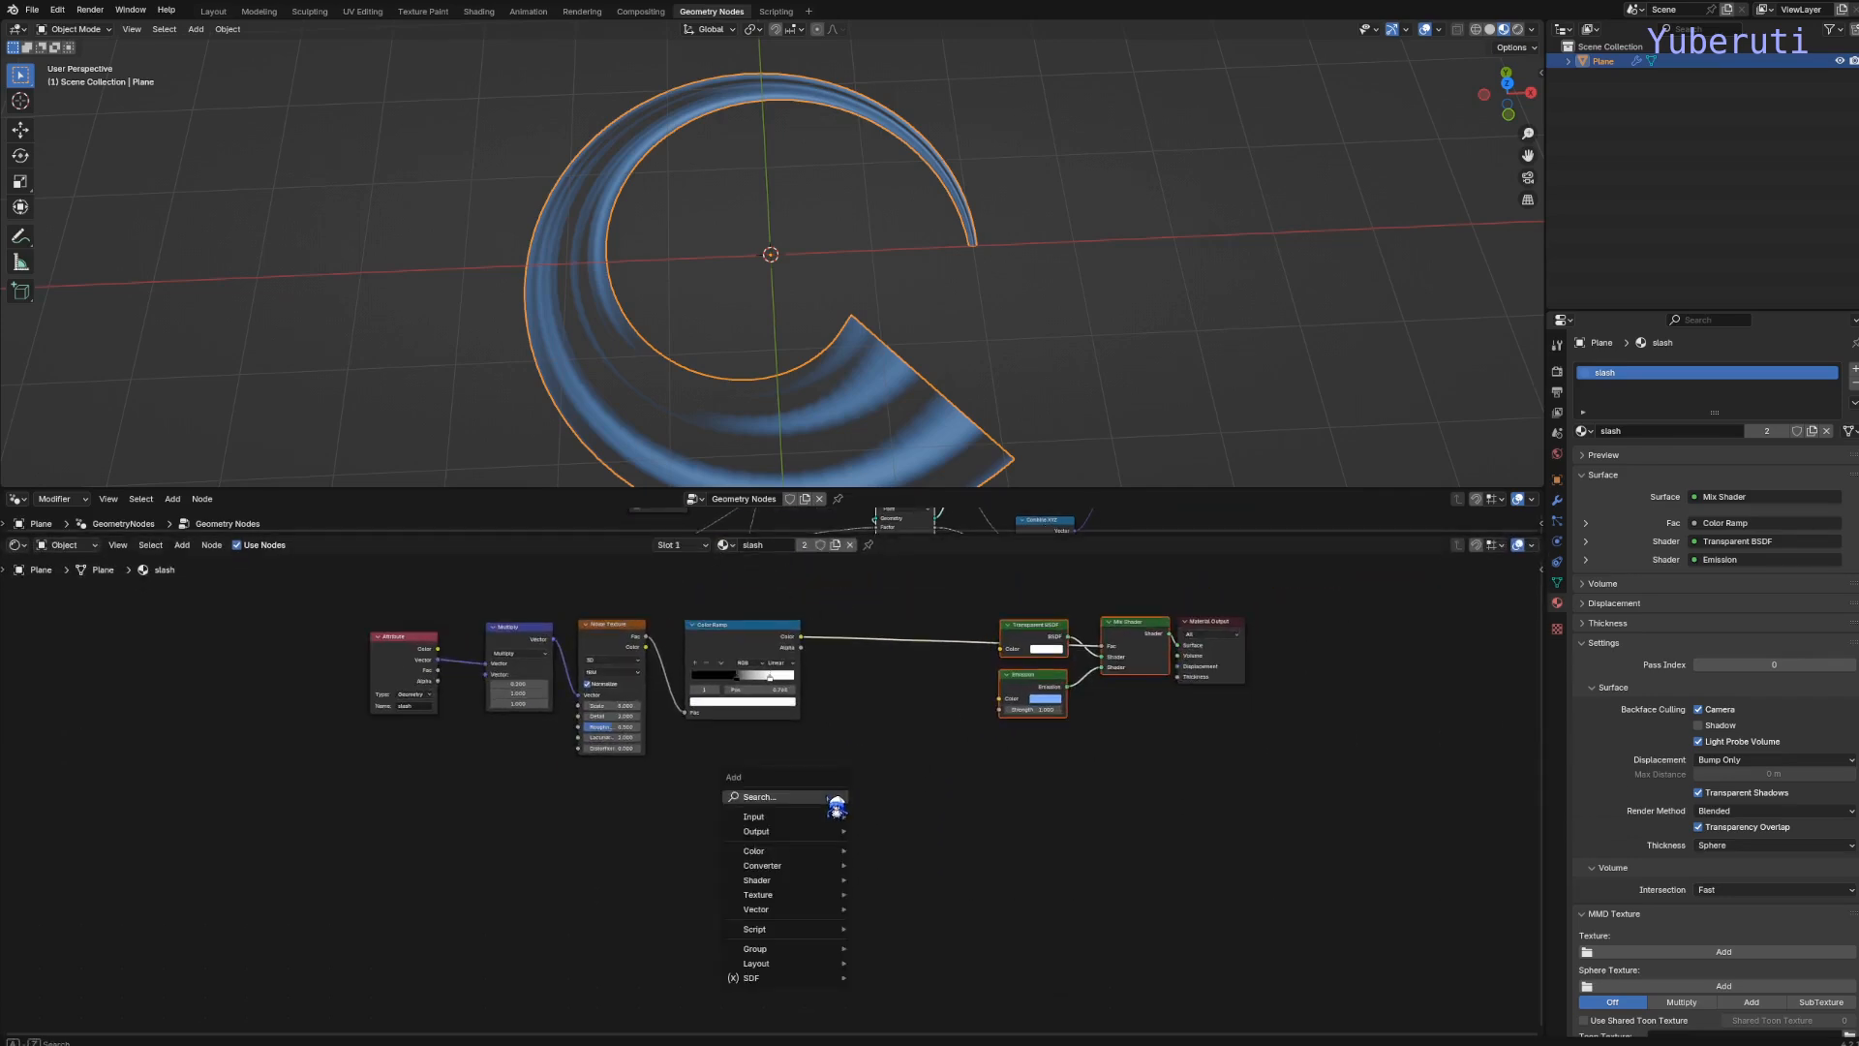
{"action": "mouse_move", "coordinate": [816, 872]}
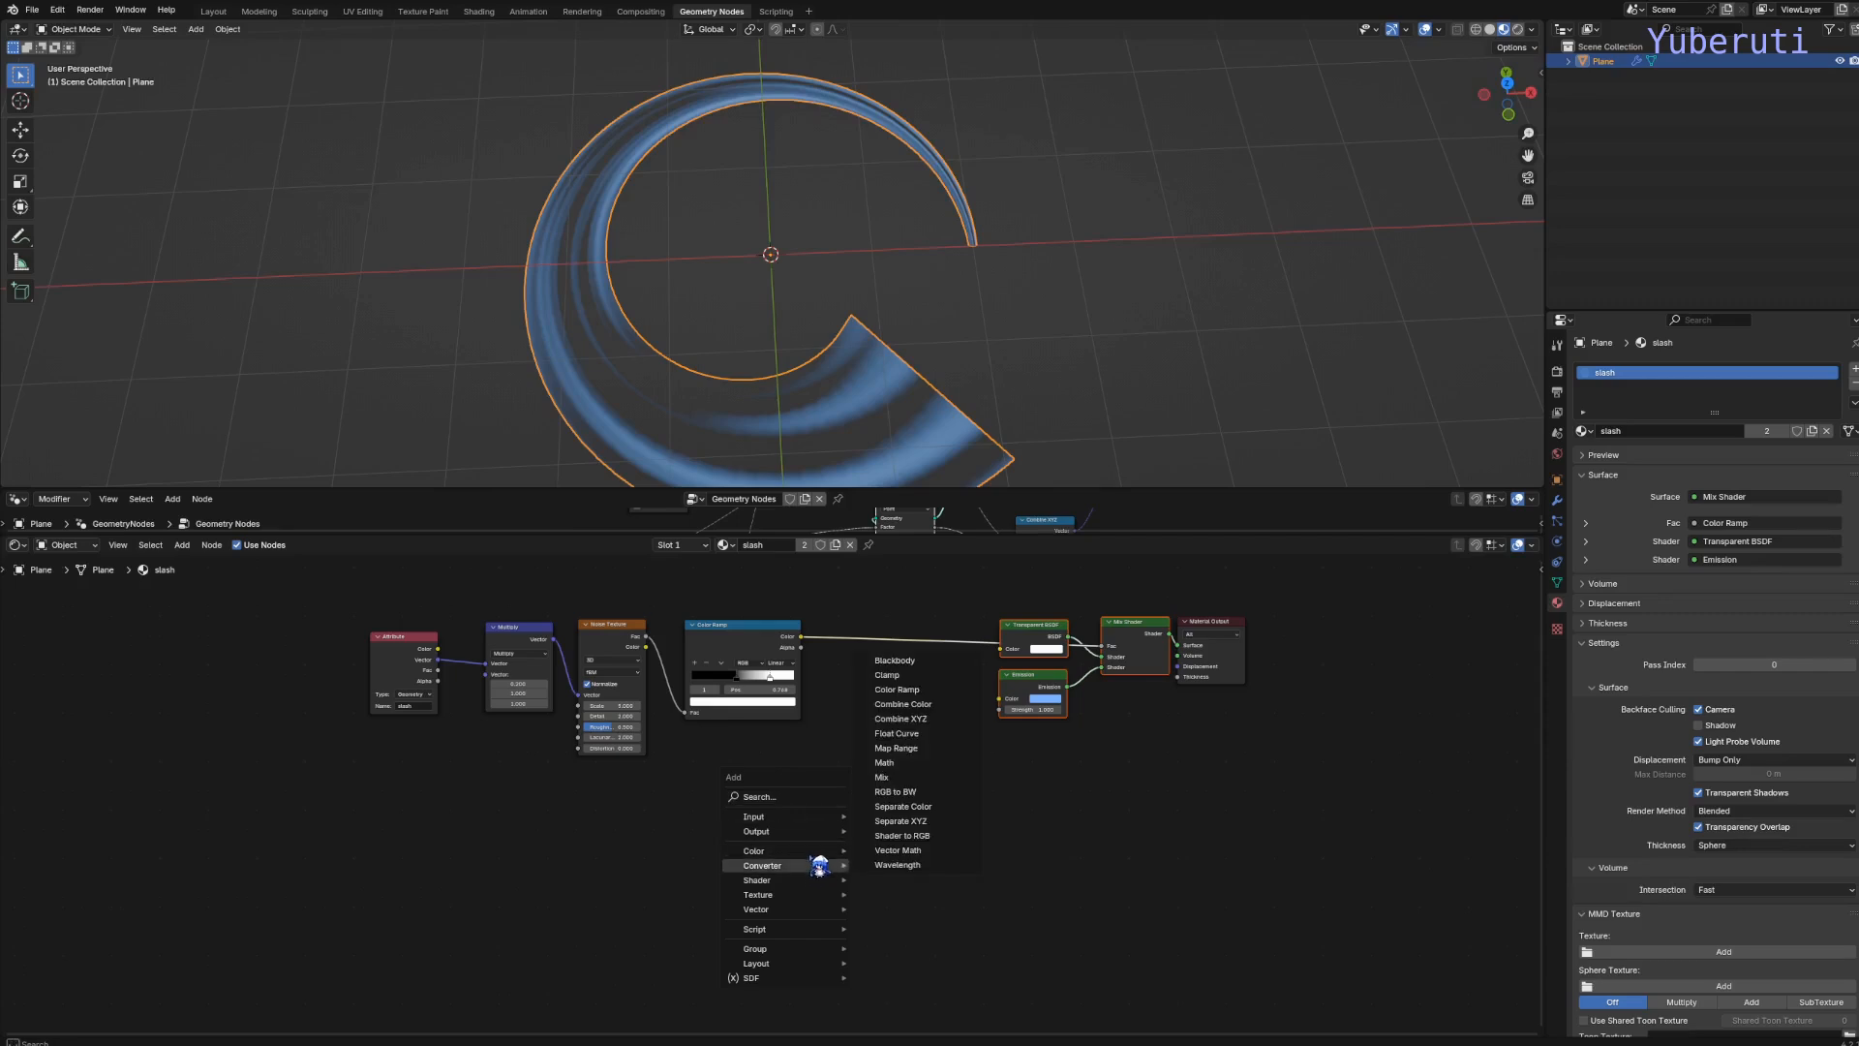
{"action": "left_click", "coordinate": [897, 690]}
{"action": "scroll", "coordinate": [953, 786], "scroll_direction": "up", "scroll_amount": 2}
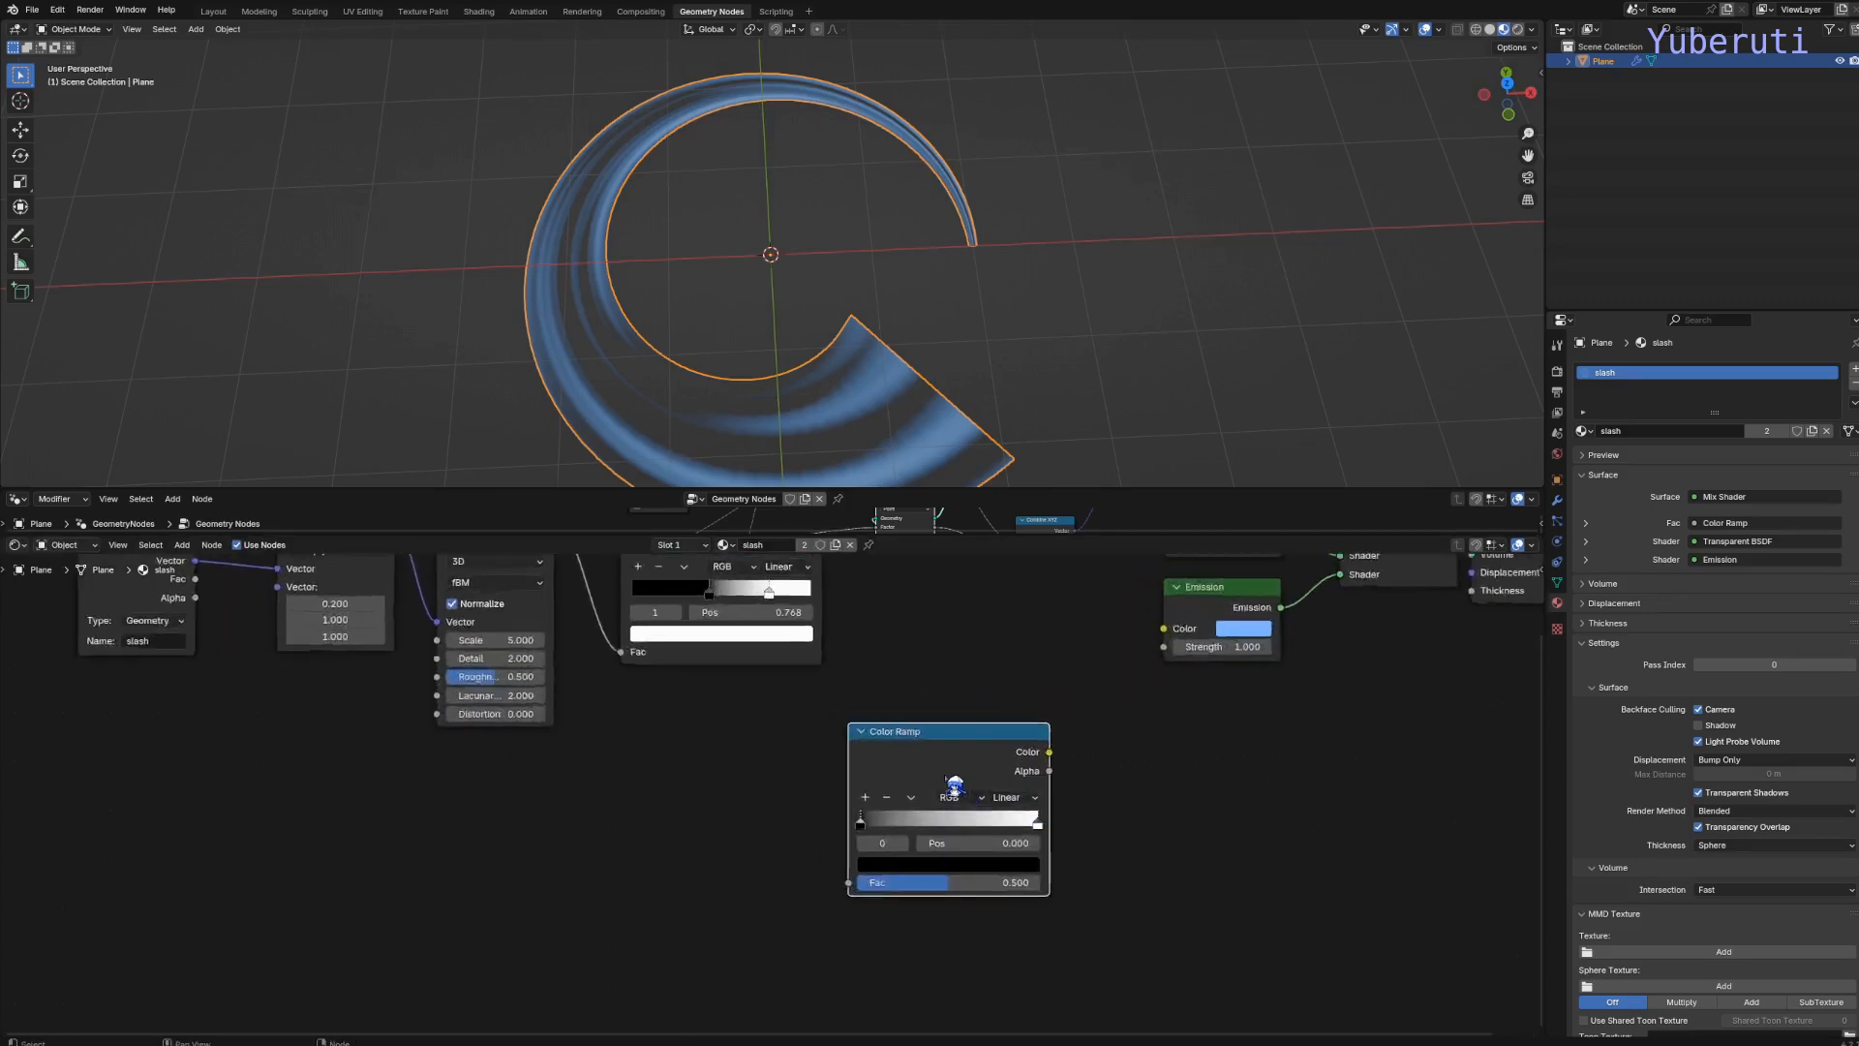
{"action": "scroll", "coordinate": [954, 787], "scroll_direction": "up", "scroll_amount": 1}
{"action": "left_click_drag", "start_coordinate": [958, 797], "coordinate": [1059, 710]}
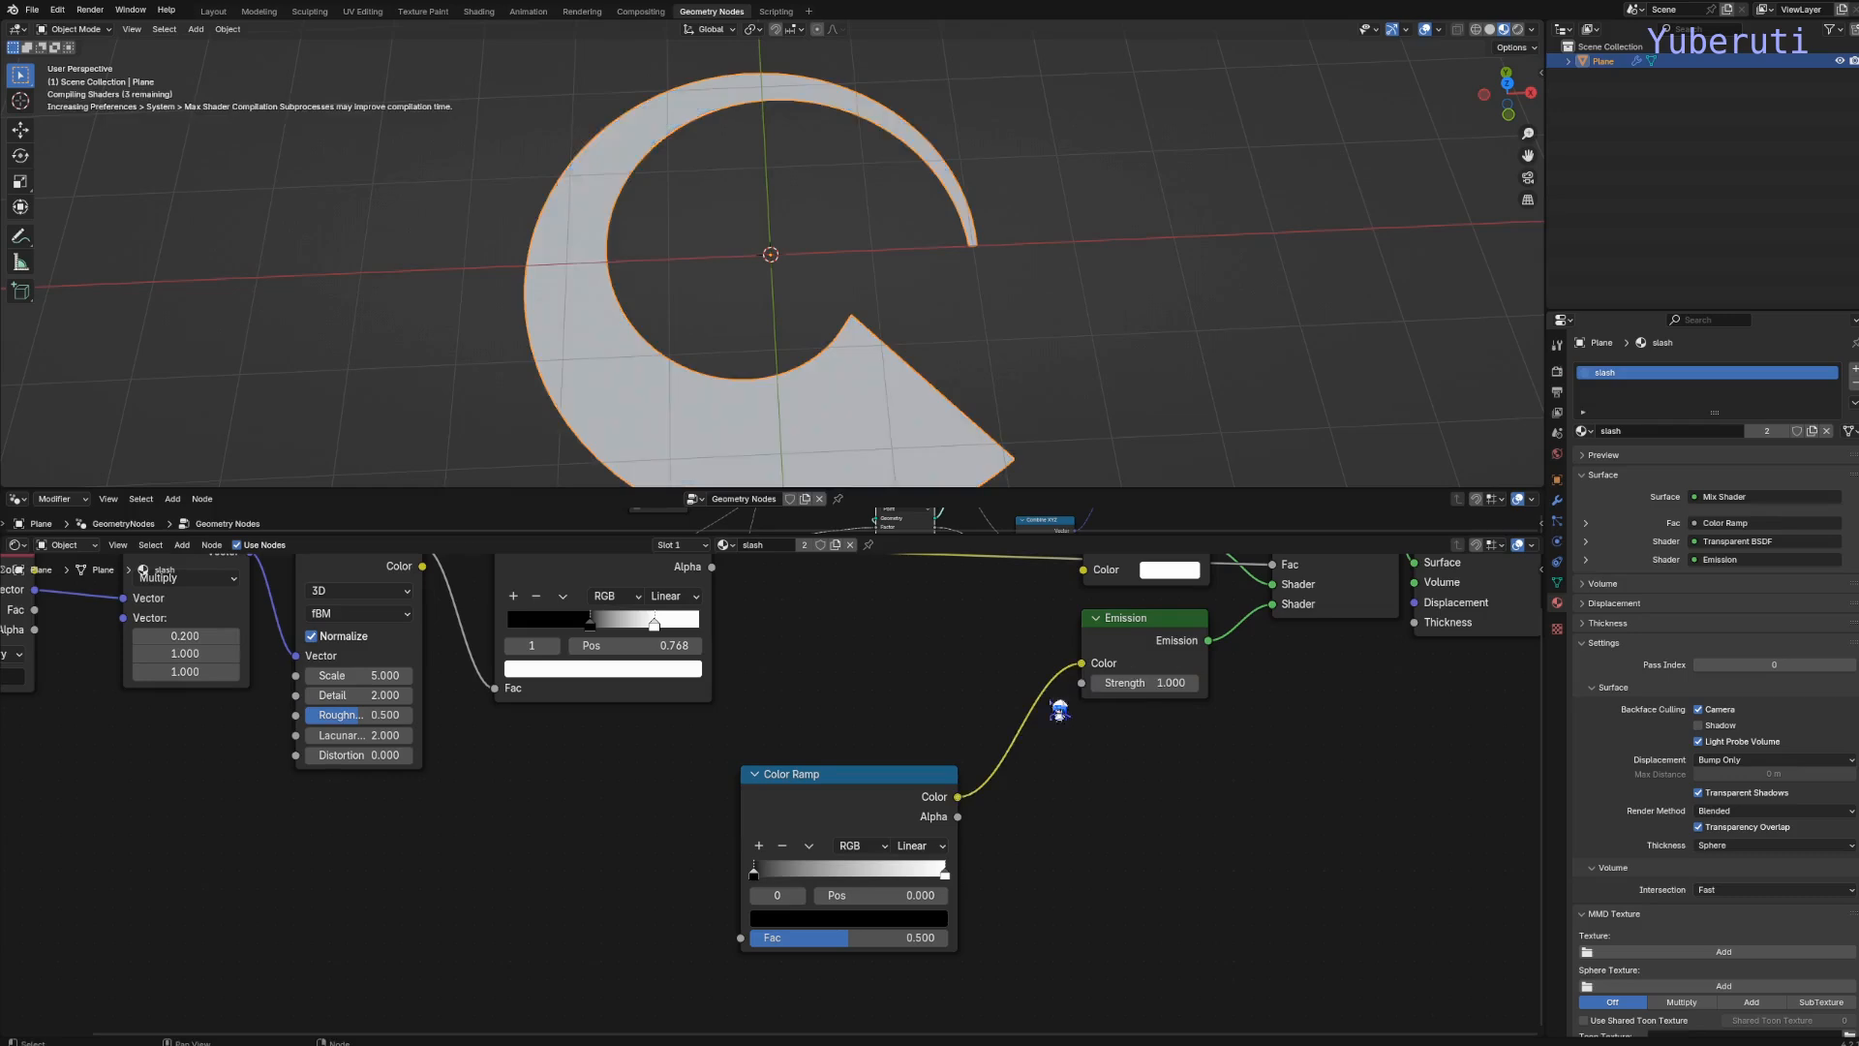
Make the new Color Ramp's first stop light blue at position 0.405 and set the Emission Strength to 7.3
{"action": "left_click", "coordinate": [818, 918]}
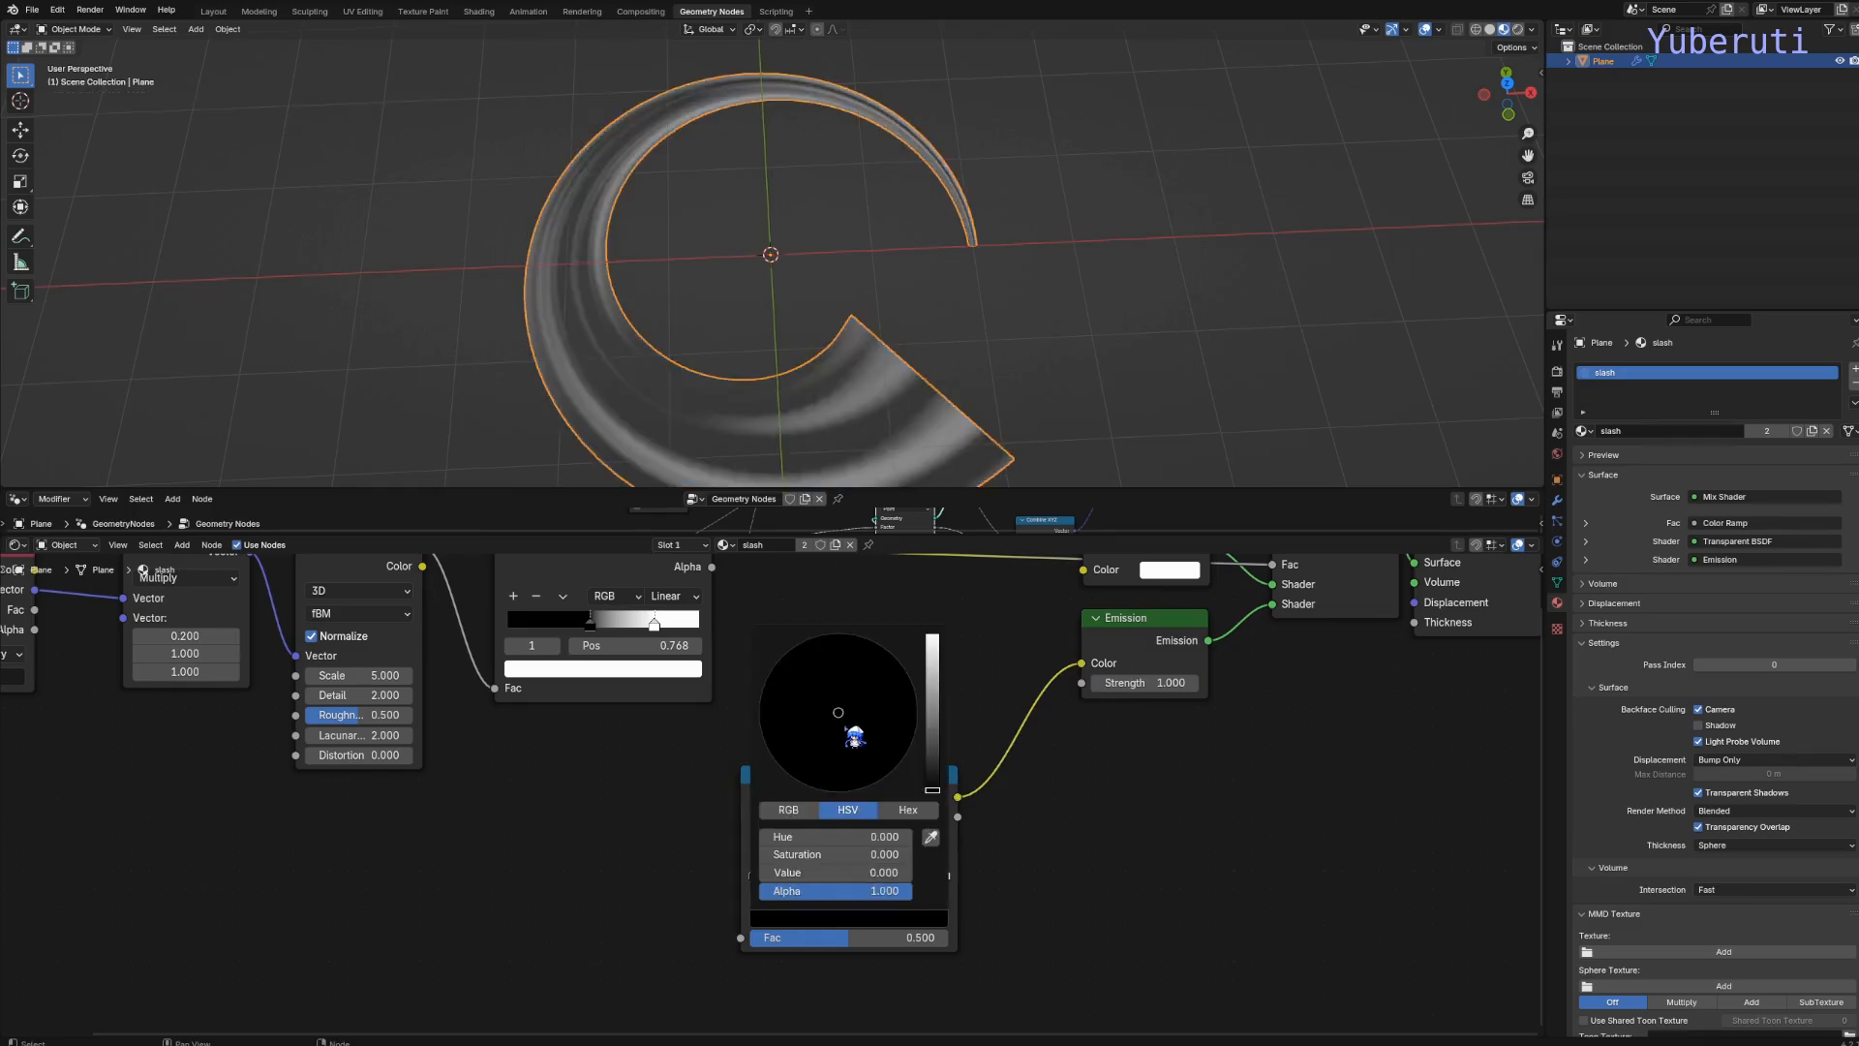
{"action": "left_click_drag", "start_coordinate": [932, 738], "coordinate": [933, 634]}
{"action": "scroll", "coordinate": [918, 738], "scroll_direction": "down", "scroll_amount": 2}
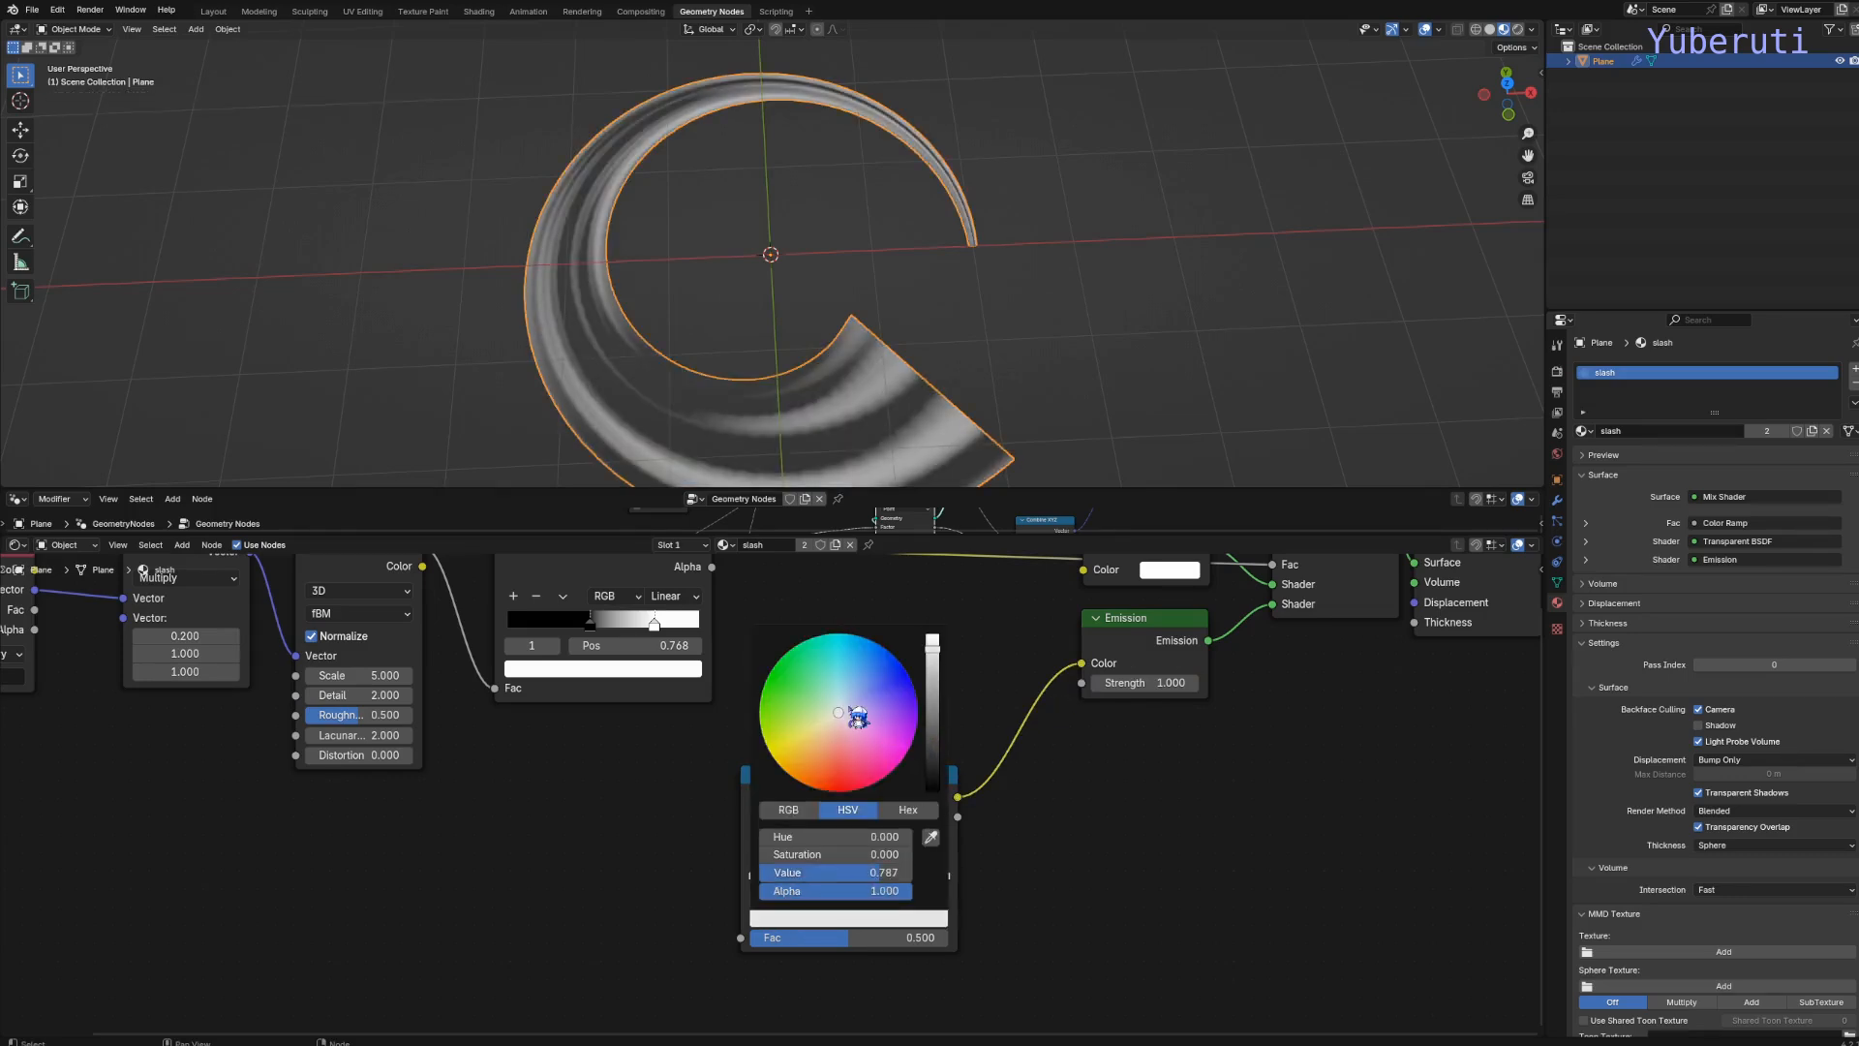
{"action": "scroll", "coordinate": [871, 699], "scroll_direction": "up", "scroll_amount": 2}
{"action": "left_click_drag", "start_coordinate": [879, 710], "coordinate": [865, 676]}
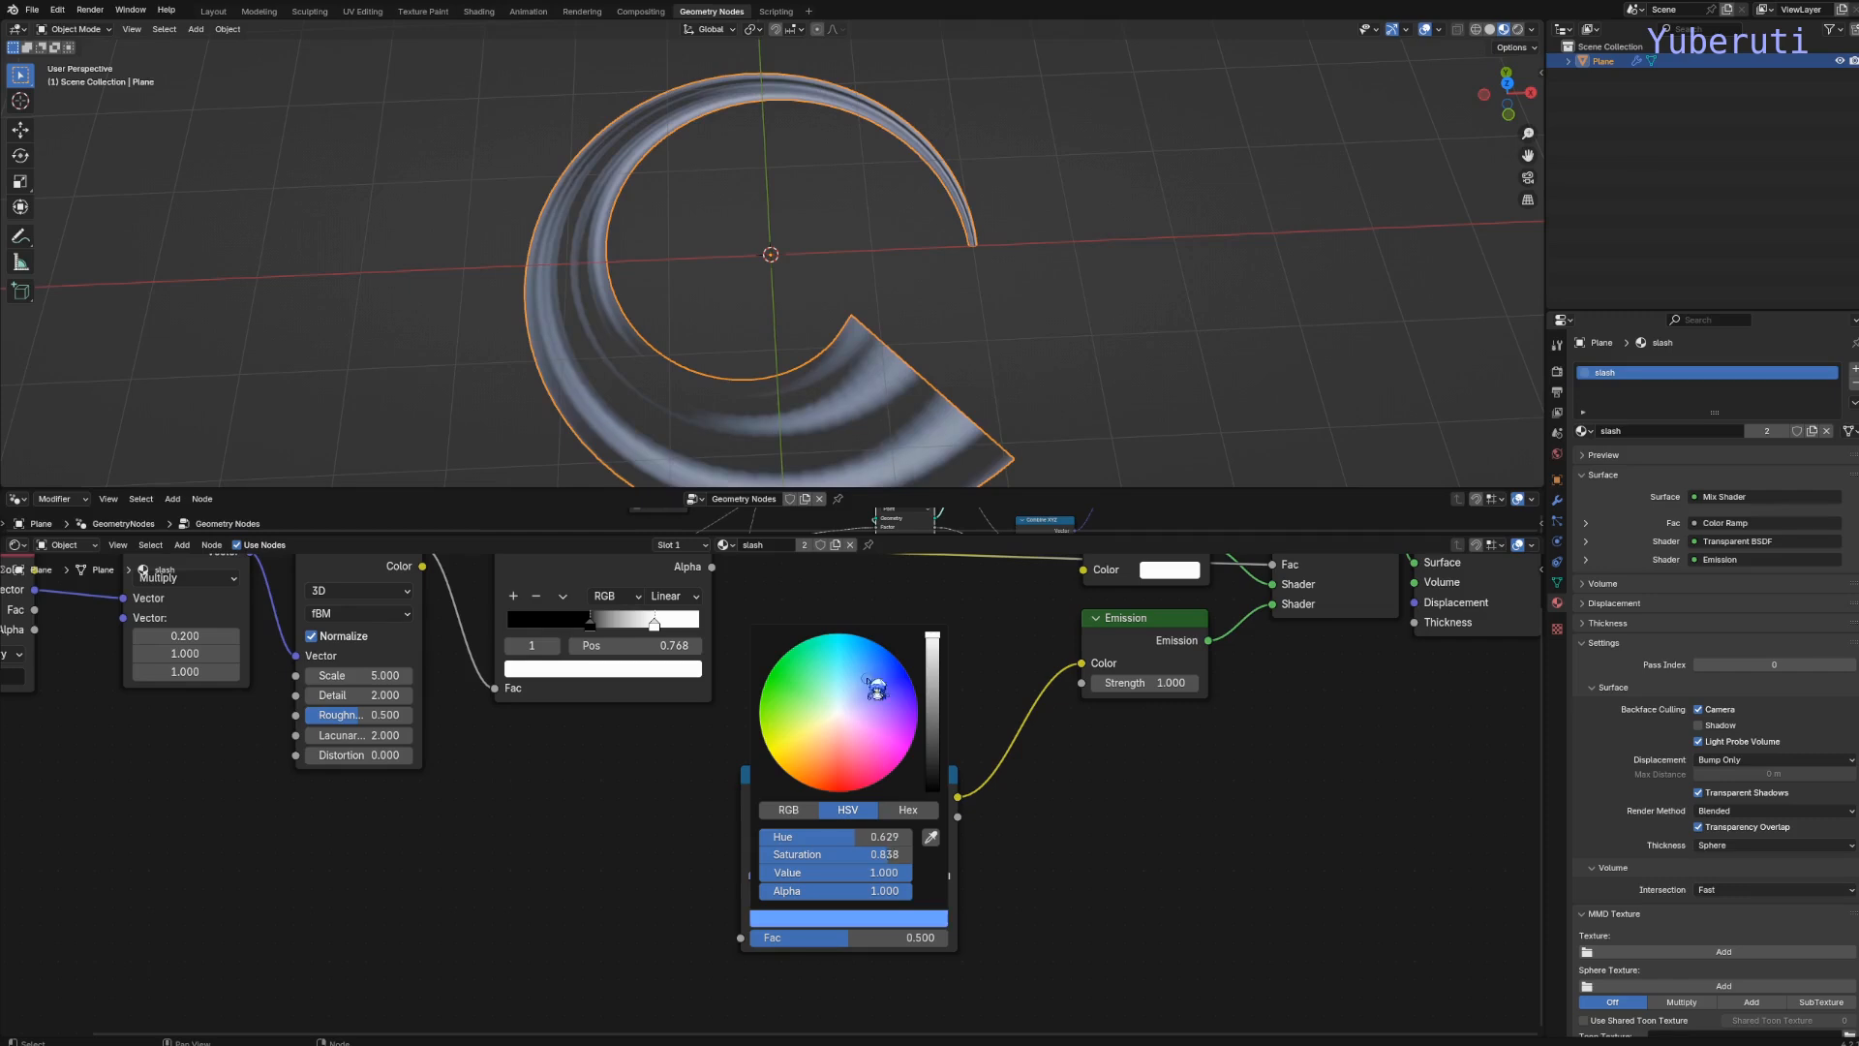
{"action": "left_click_drag", "start_coordinate": [757, 876], "coordinate": [842, 877]}
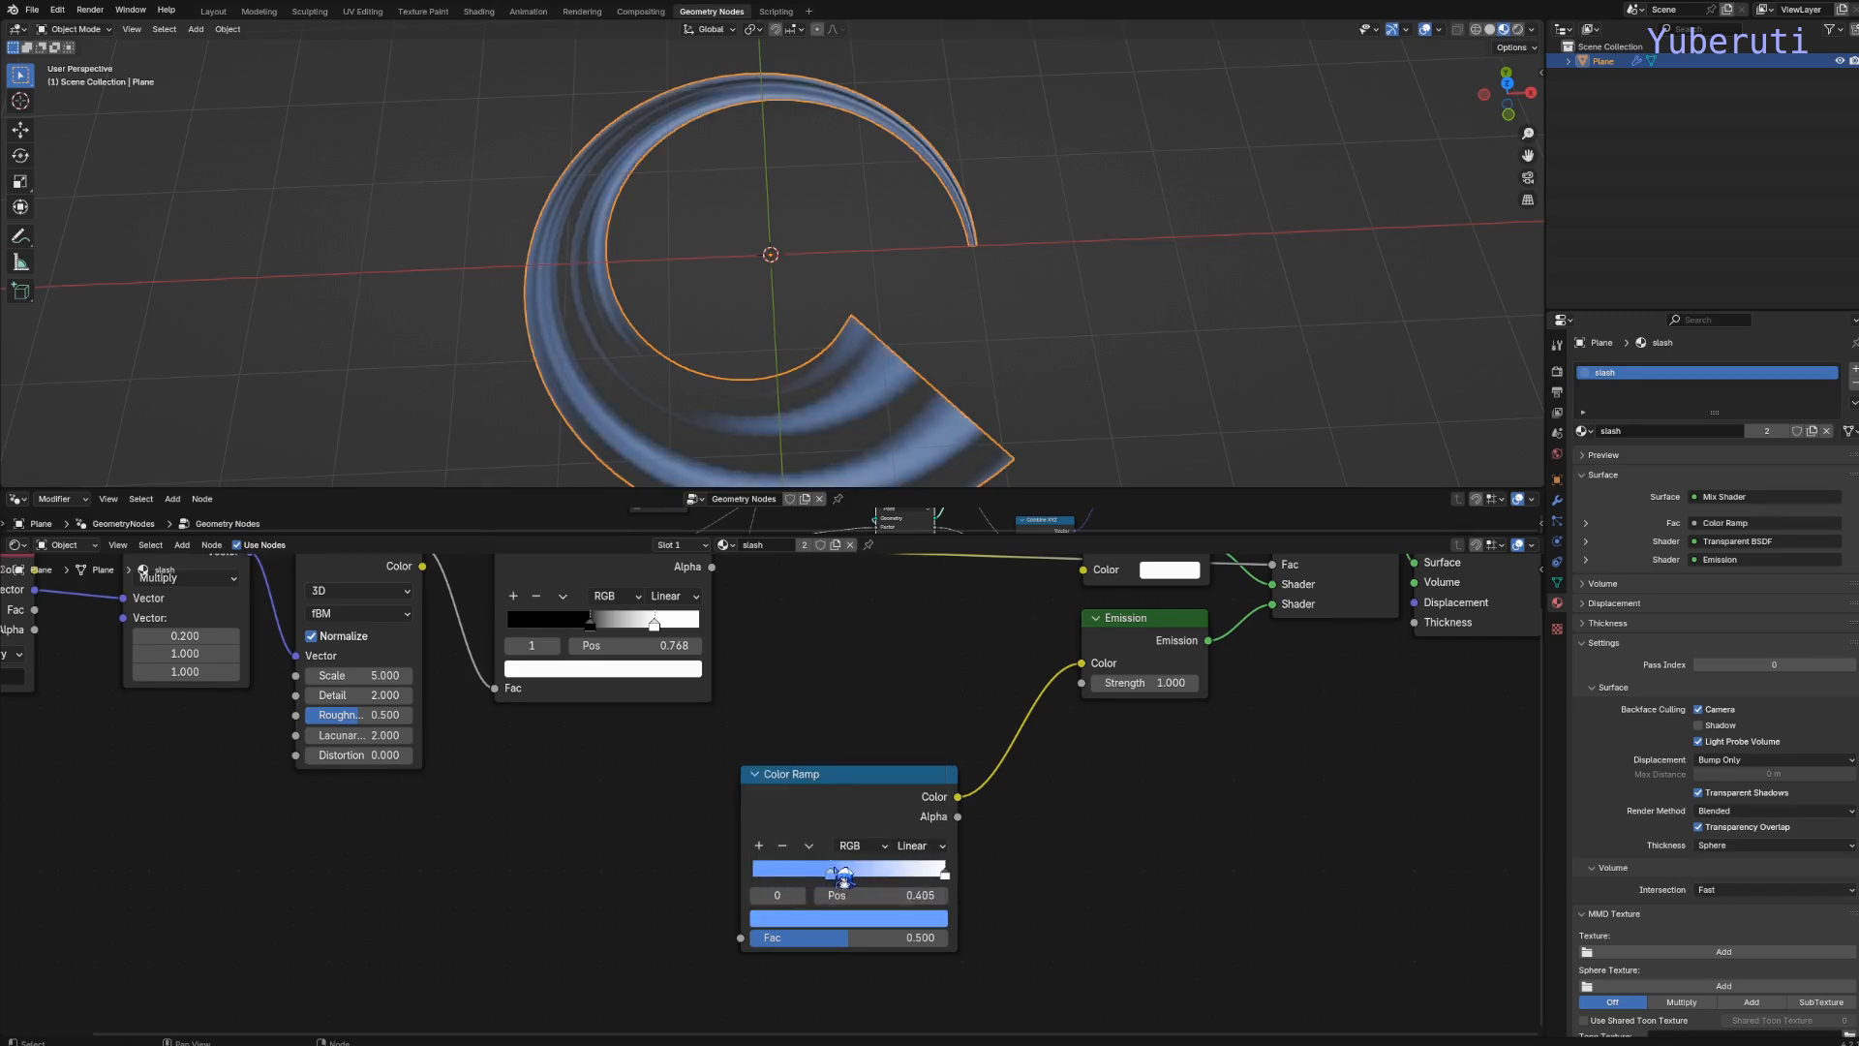
{"action": "left_click_drag", "start_coordinate": [1142, 682], "coordinate": [1191, 683]}
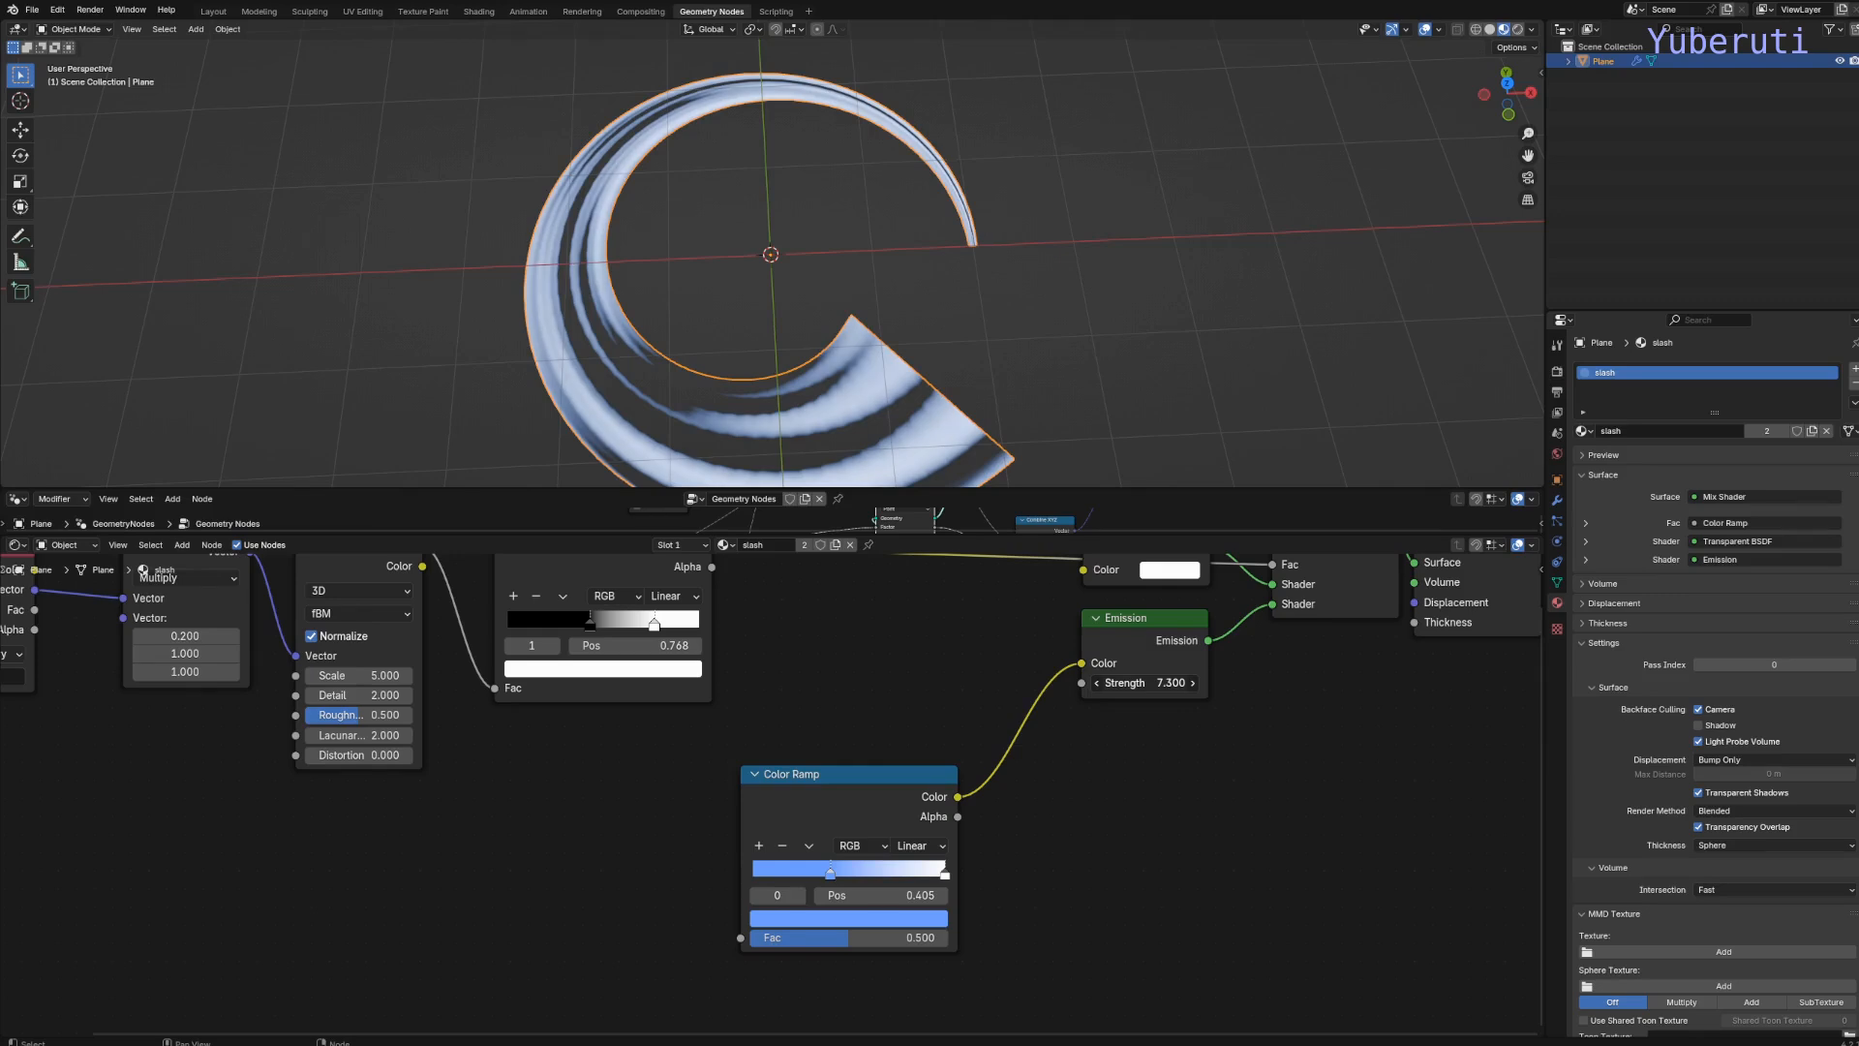
Position the first Color Ramp's black stop at 0.432 and set the Noise Texture's Scale to 9
{"action": "middle_click_drag", "start_coordinate": [753, 710], "coordinate": [999, 856]}
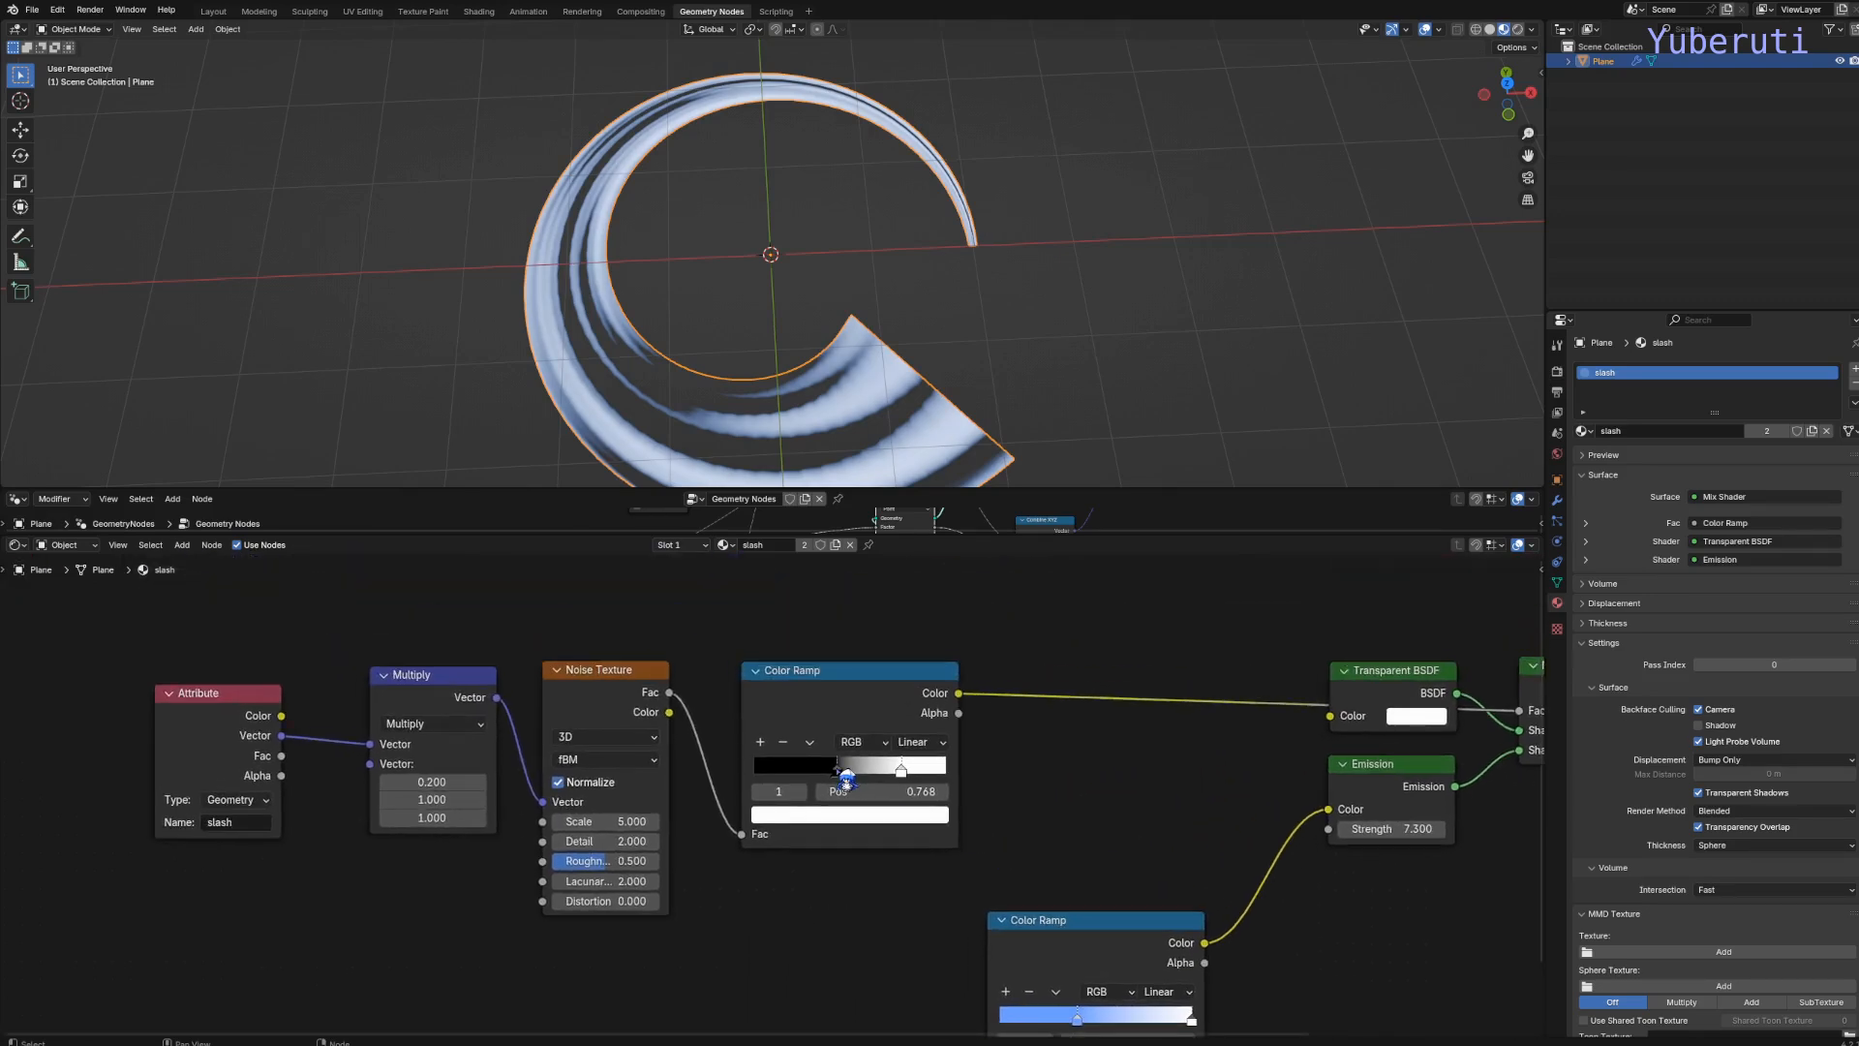
{"action": "mouse_move", "coordinate": [837, 770]}
{"action": "left_mouse_down"}
{"action": "mouse_move", "coordinate": [821, 771]}
{"action": "mouse_move", "coordinate": [838, 772]}
{"action": "left_mouse_up"}
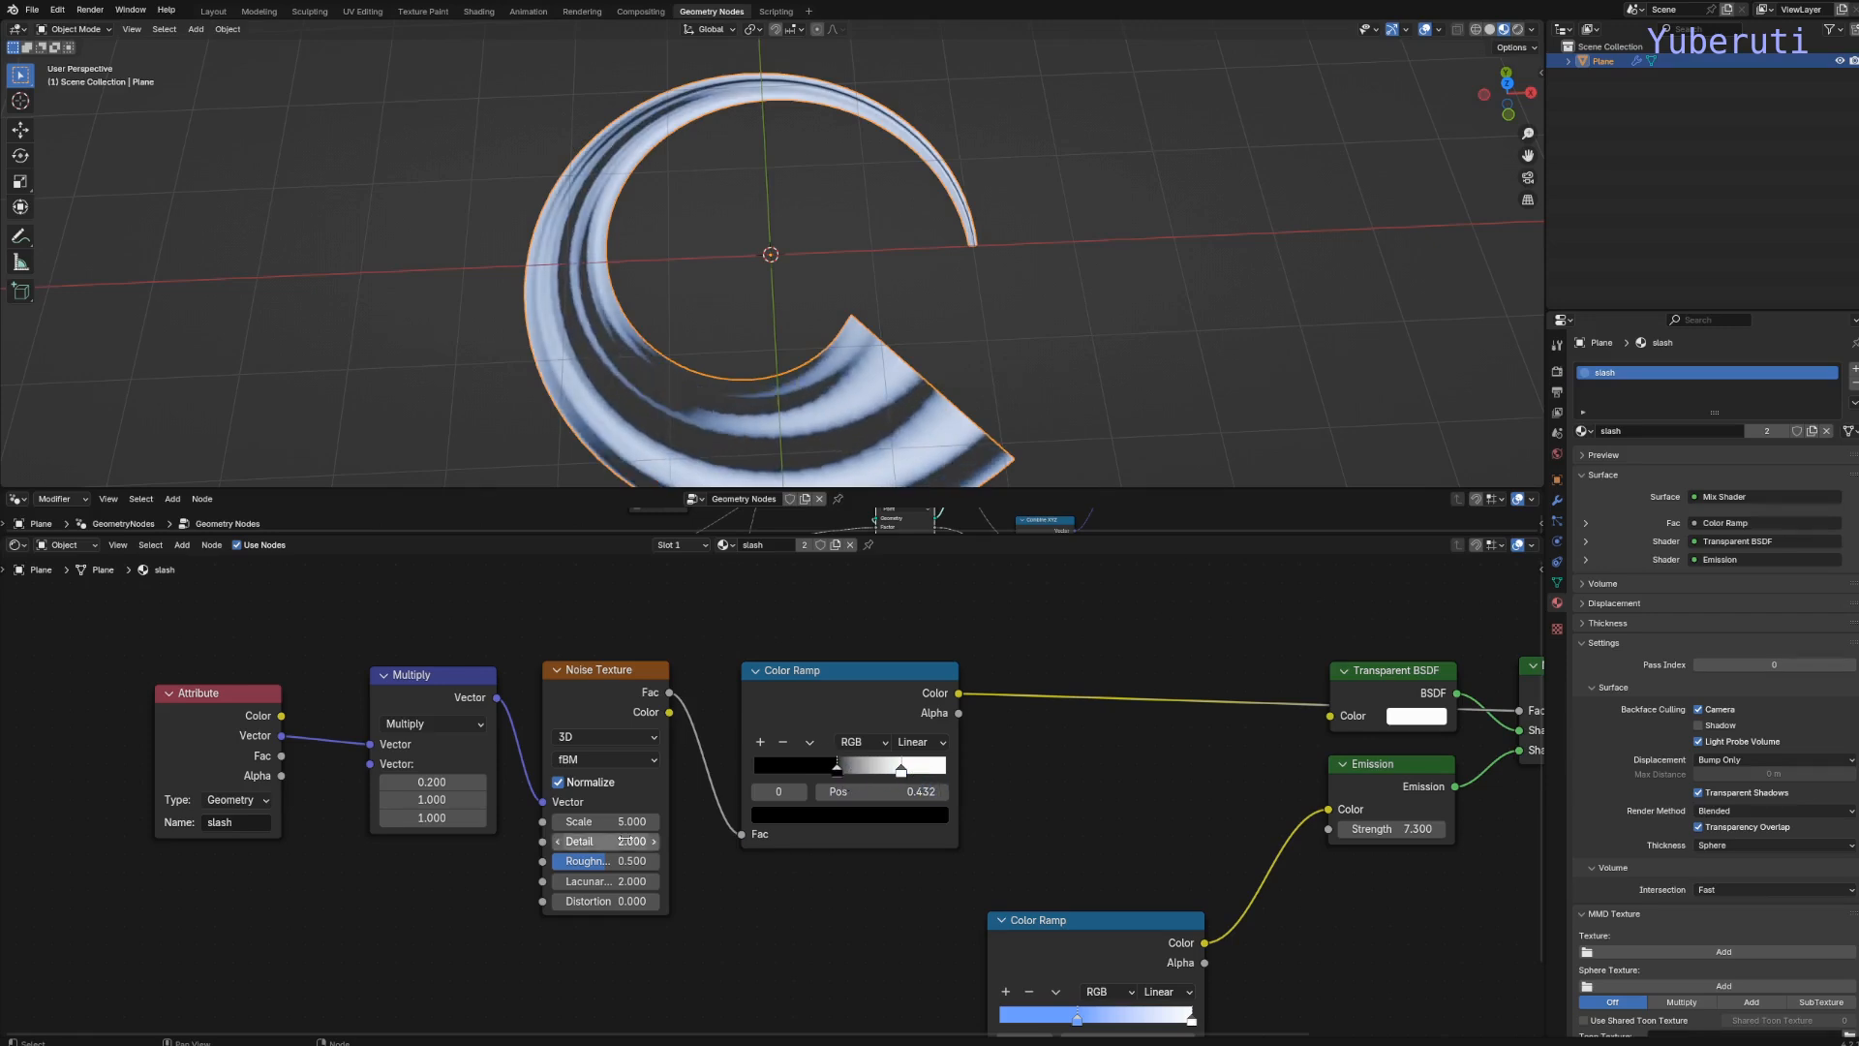
{"action": "mouse_move", "coordinate": [606, 822]}
{"action": "left_mouse_down"}
{"action": "mouse_move", "coordinate": [678, 821]}
{"action": "mouse_move", "coordinate": [641, 821]}
{"action": "left_mouse_up"}
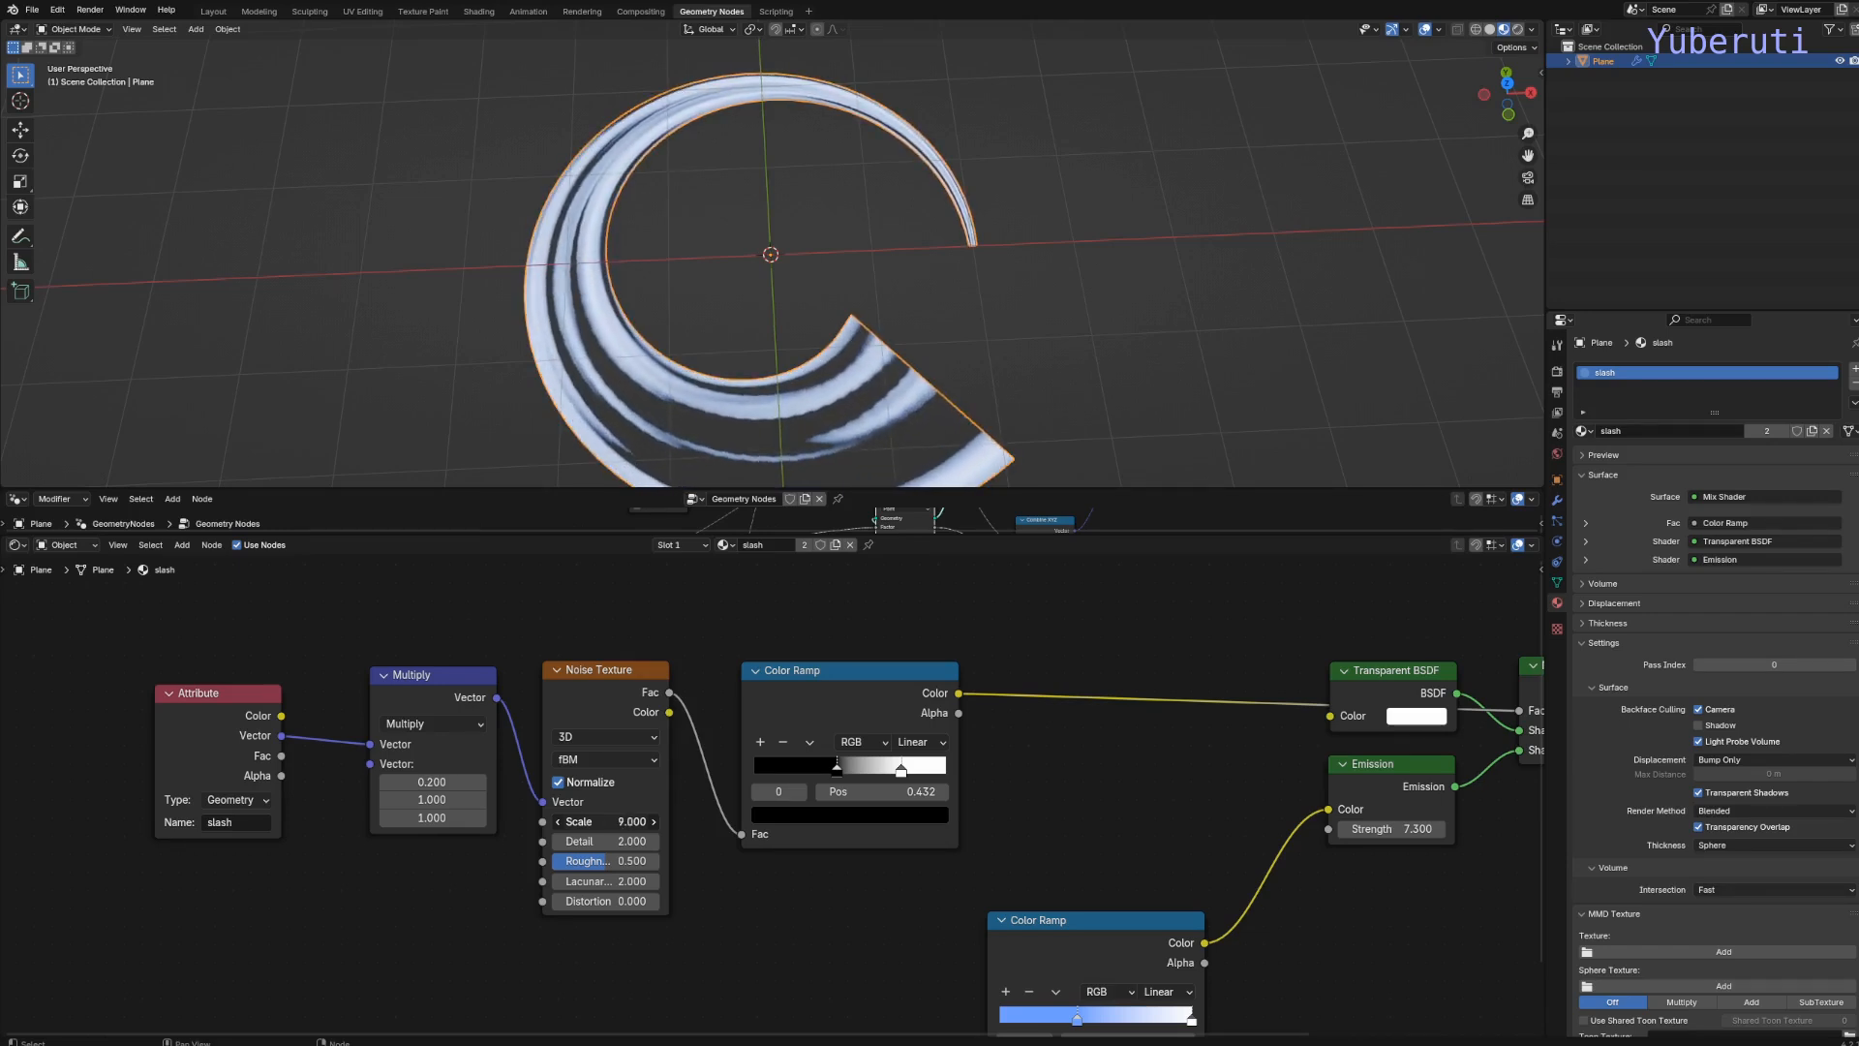
{"action": "mouse_move", "coordinate": [431, 799]}
{"action": "left_mouse_down"}
{"action": "mouse_move", "coordinate": [465, 799]}
{"action": "mouse_move", "coordinate": [432, 799]}
{"action": "left_mouse_up"}
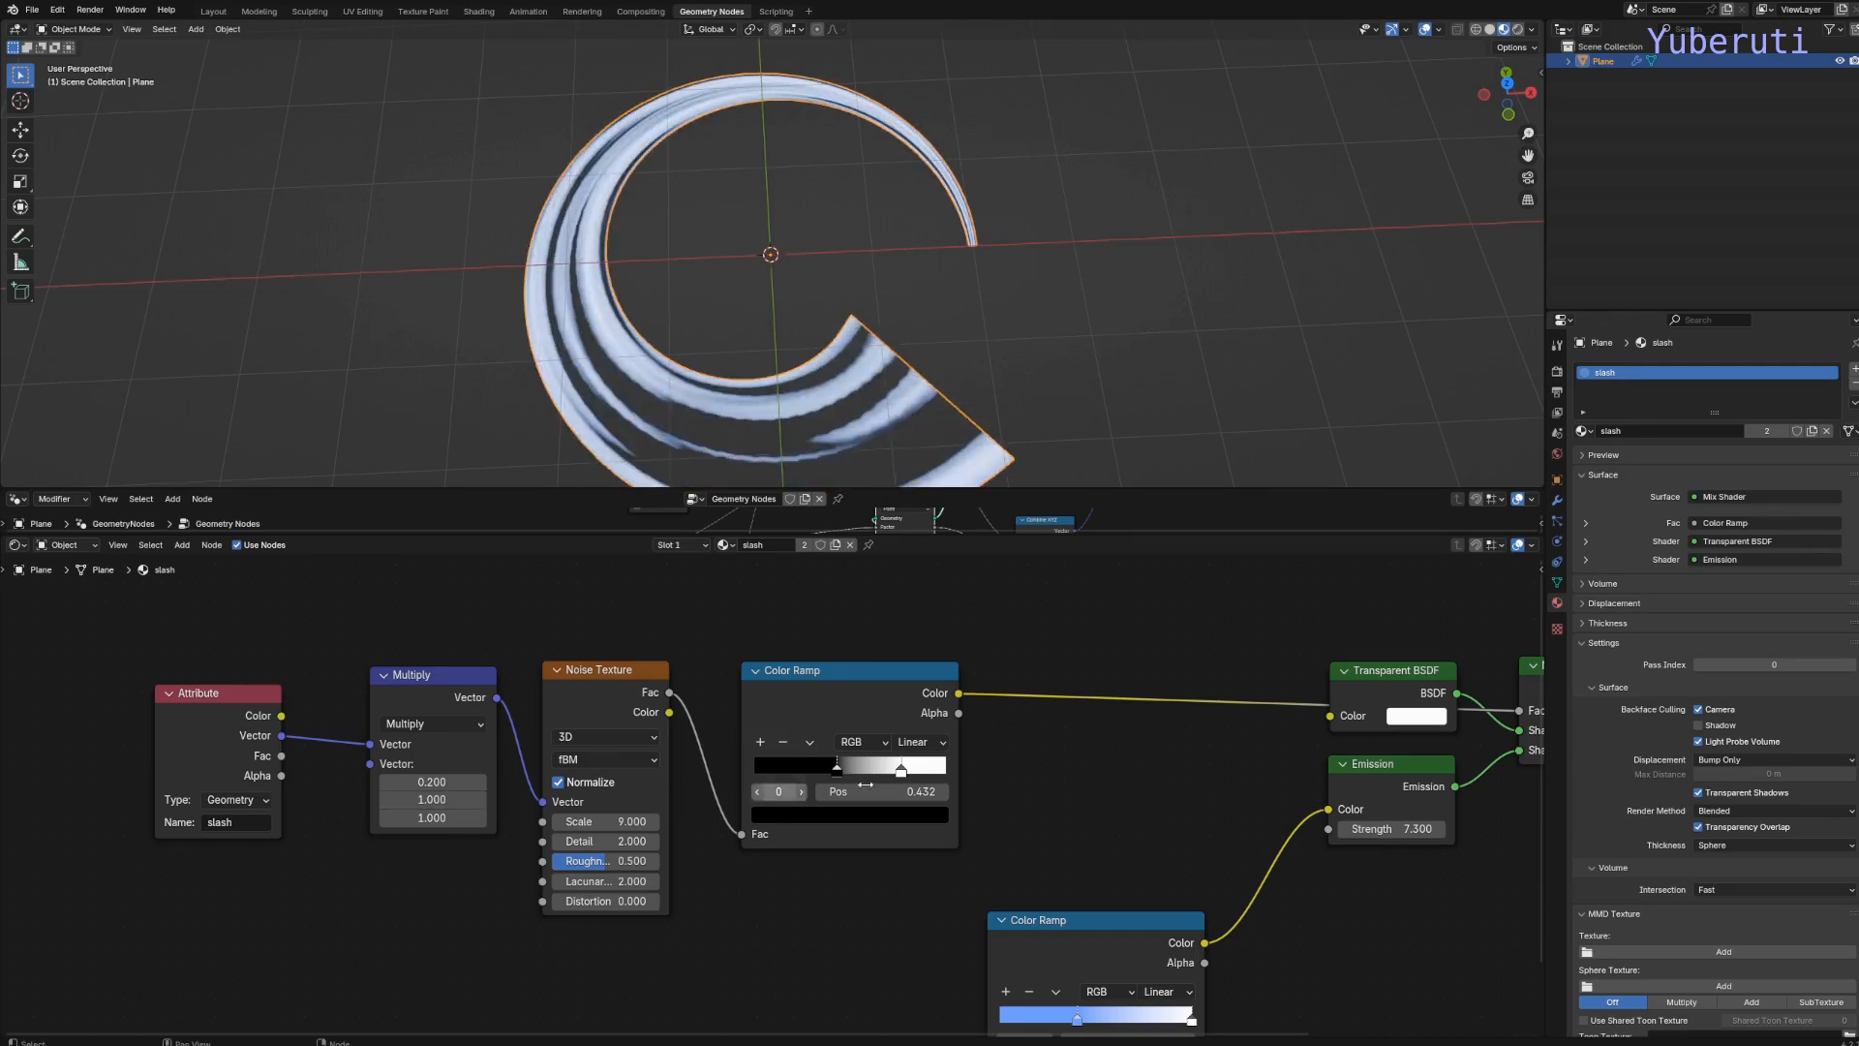
Move the Attribute node away to make room, duplicate the Multiply node and switch the copy's operation to Add
{"action": "scroll", "coordinate": [959, 826], "scroll_direction": "down", "scroll_amount": 2}
{"action": "left_click_drag", "start_coordinate": [429, 767], "coordinate": [333, 765]}
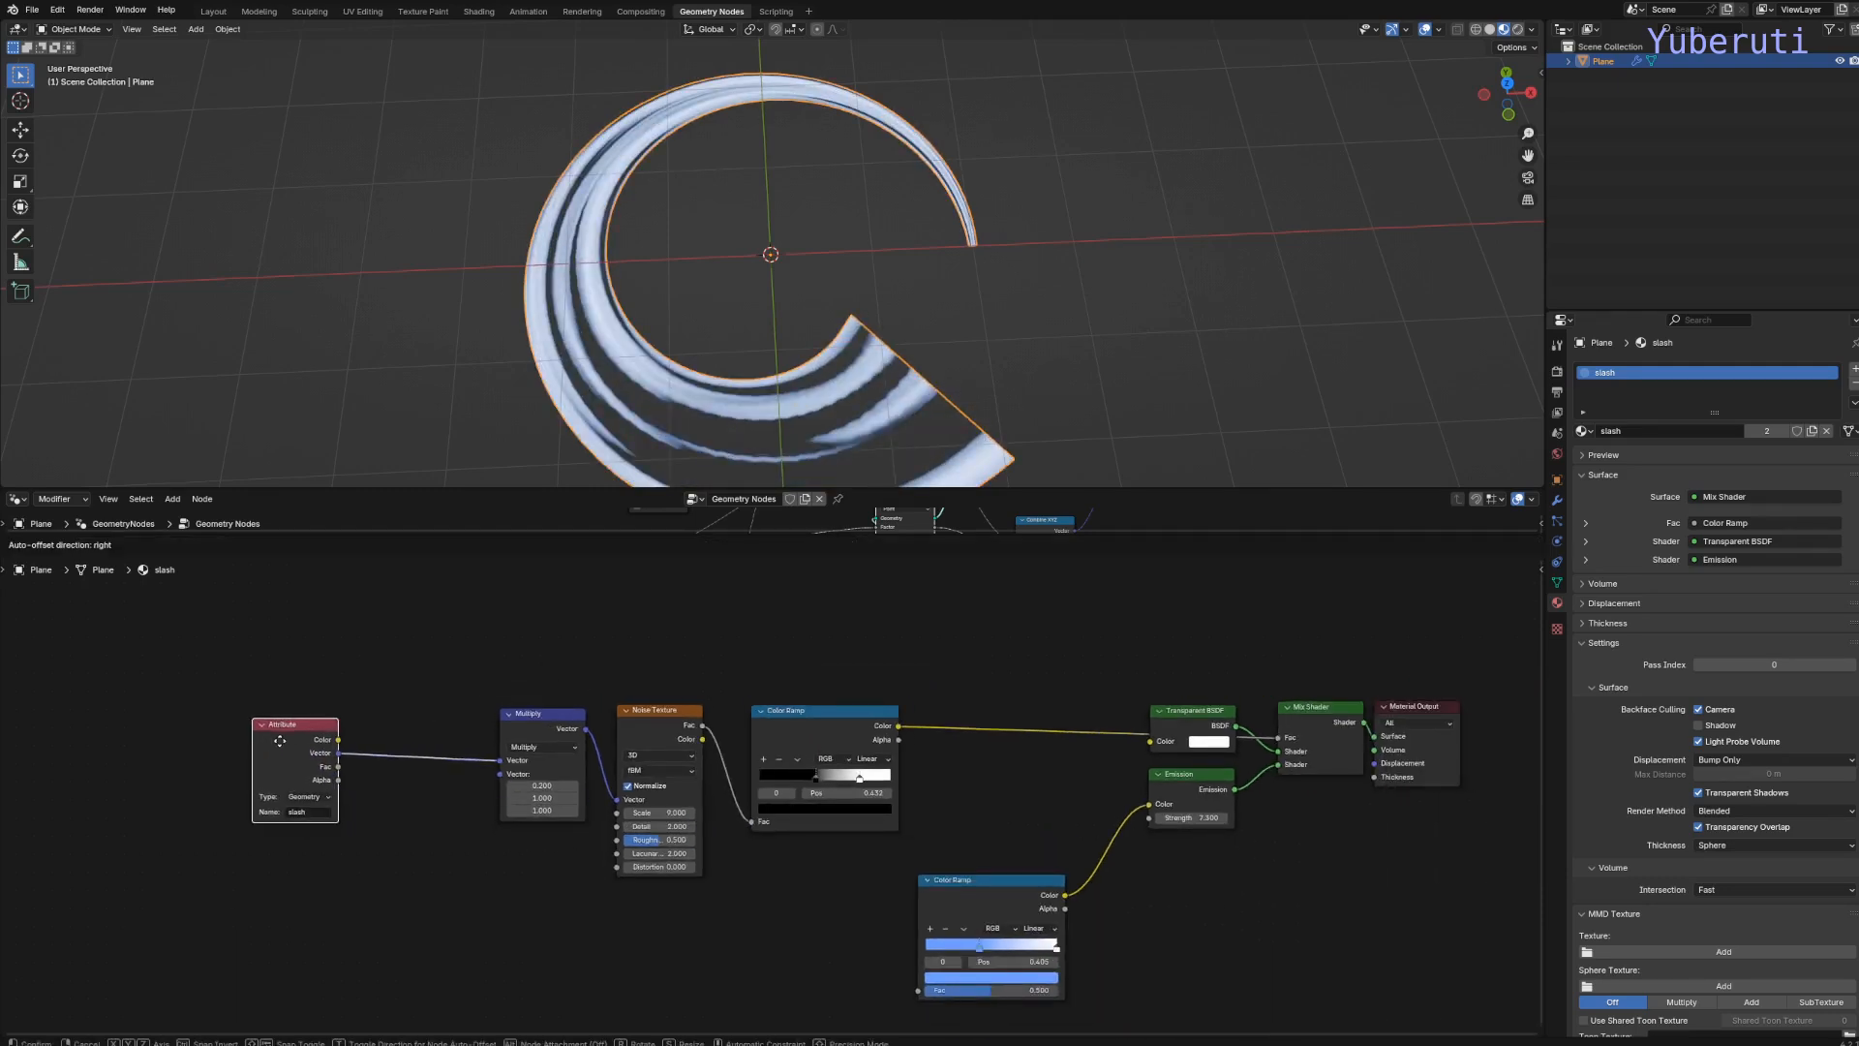
{"action": "middle_click_drag", "start_coordinate": [660, 739], "coordinate": [954, 770]}
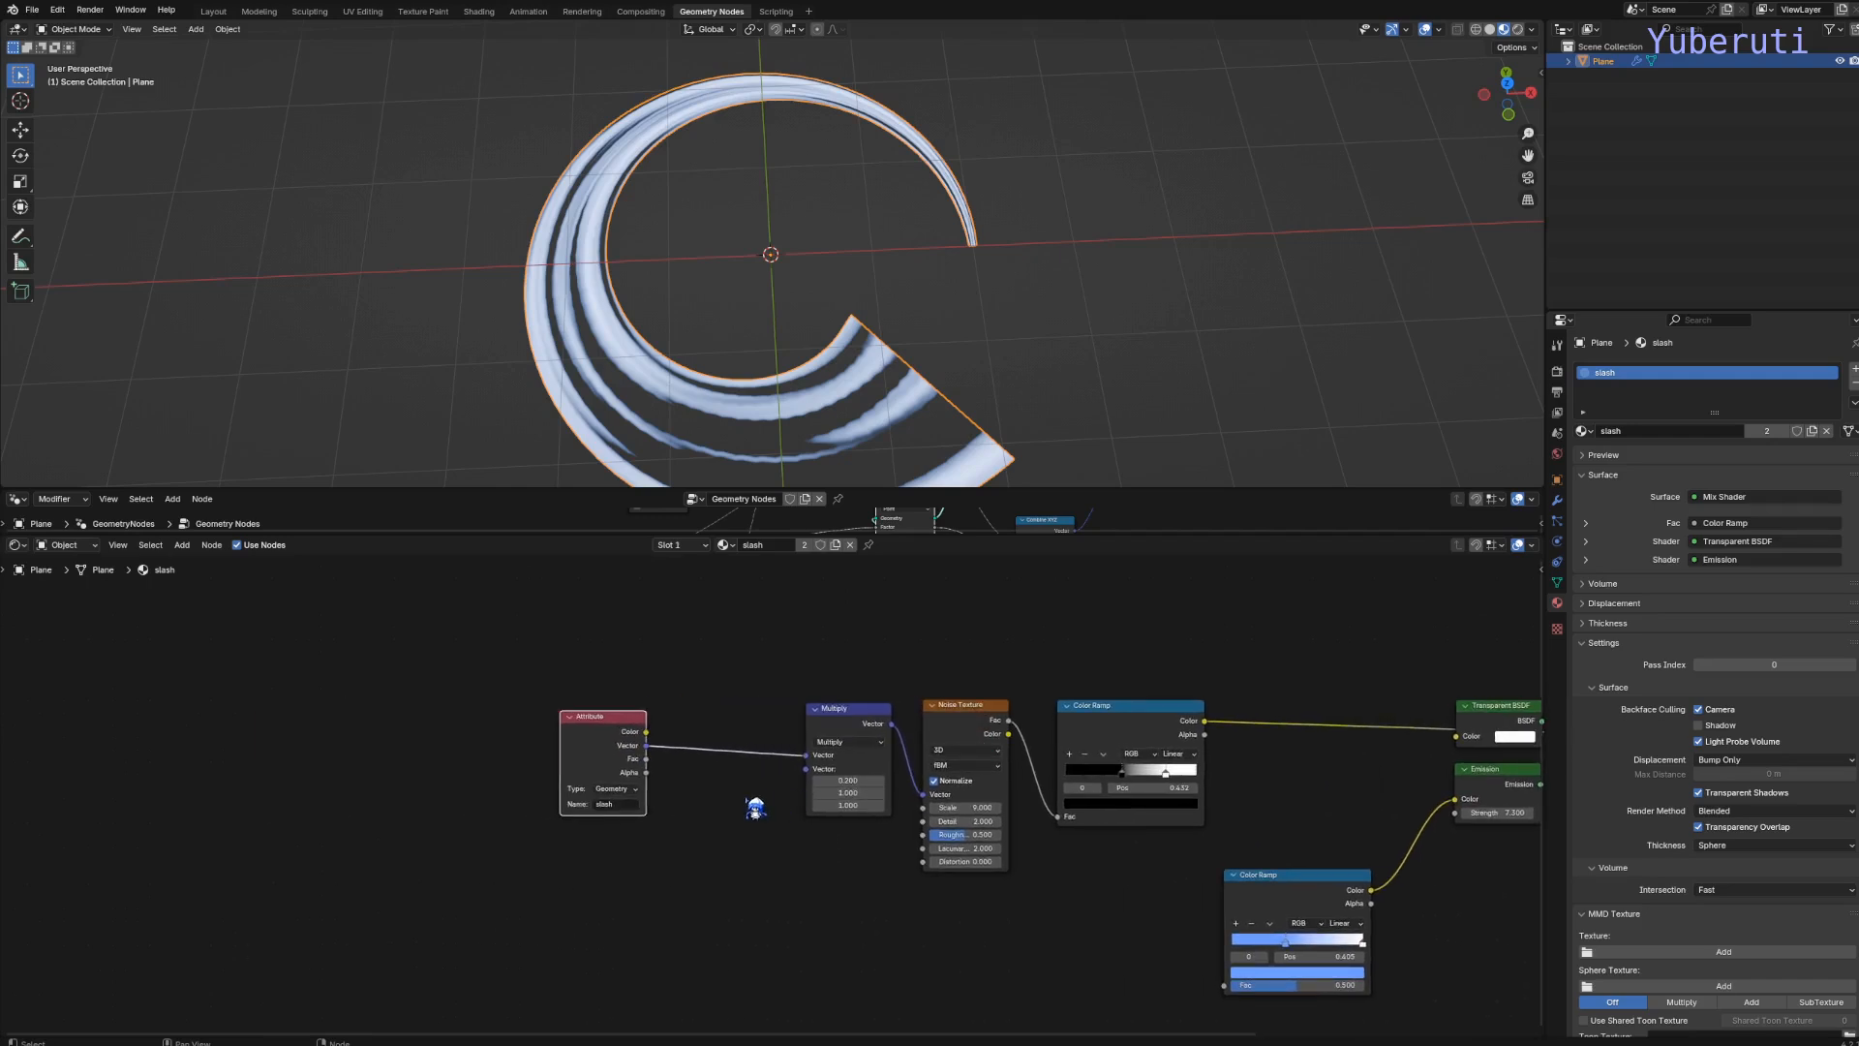
{"action": "left_click", "coordinate": [861, 726]}
{"action": "key", "text": "shift+d"}
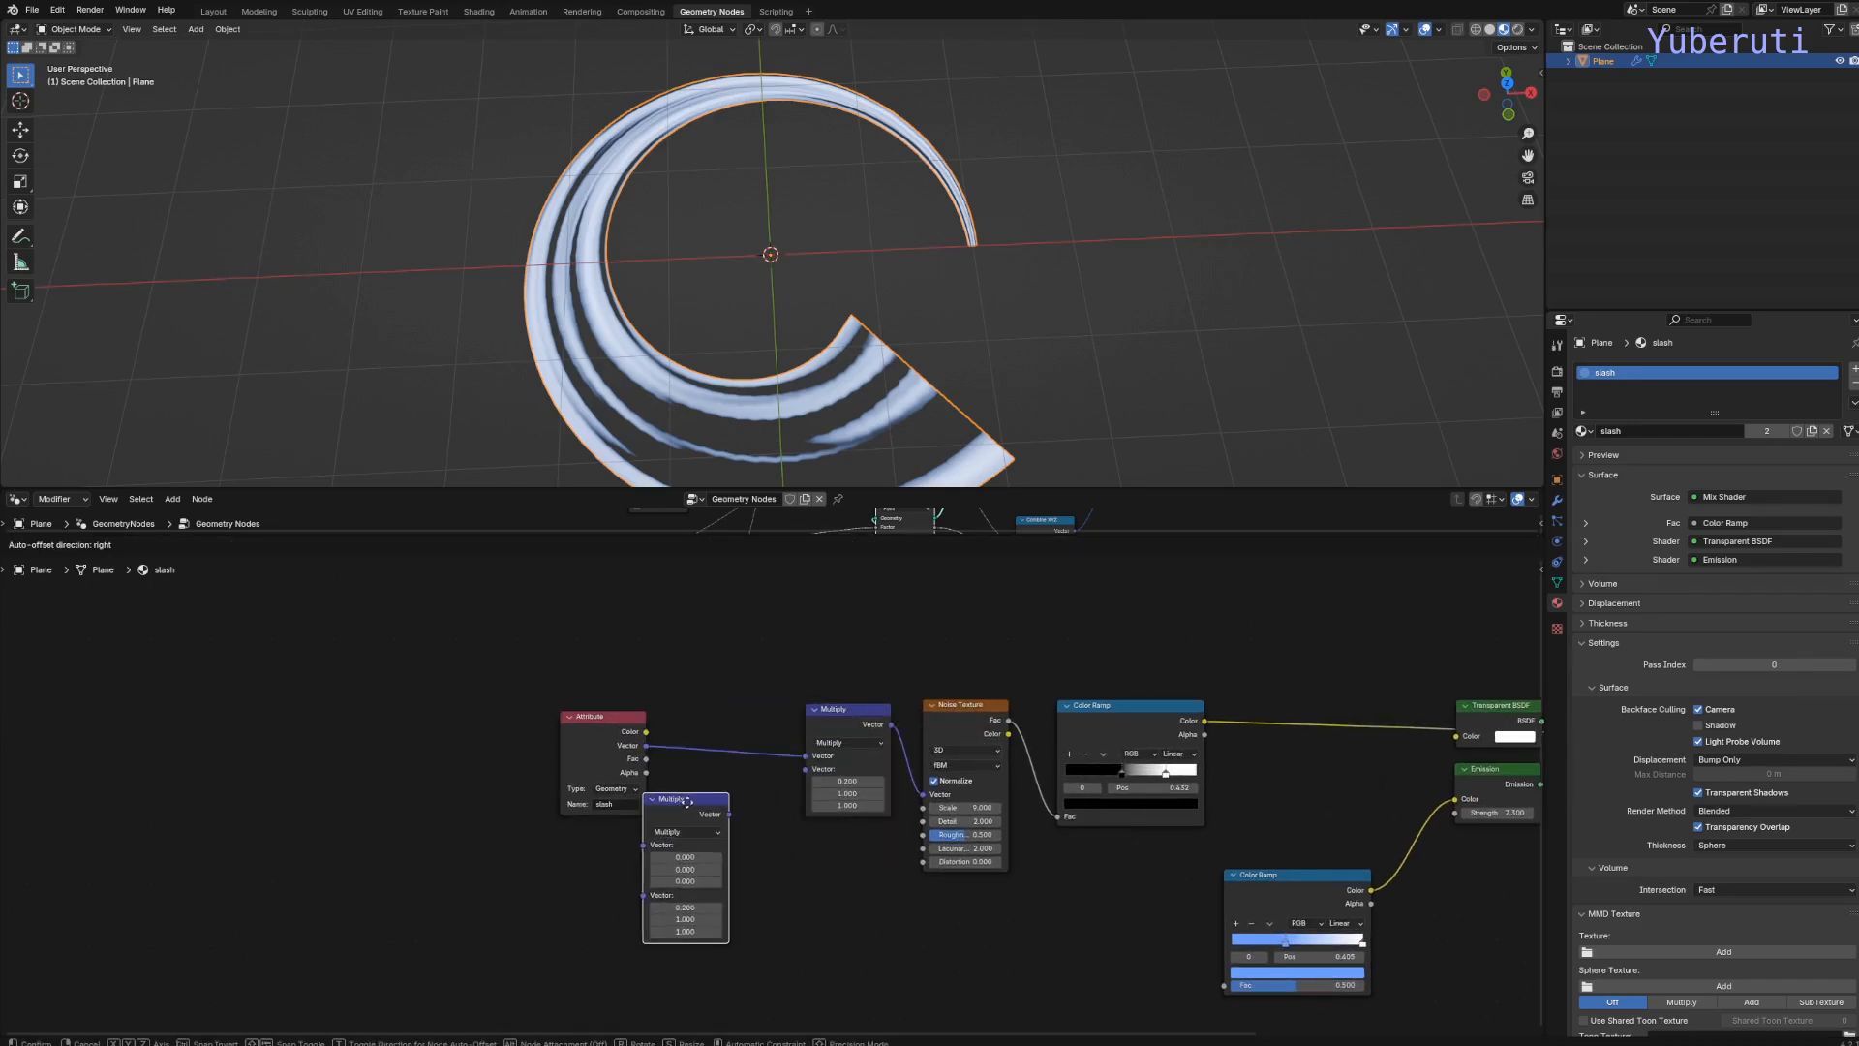
{"action": "left_click", "coordinate": [718, 794]}
{"action": "left_click", "coordinate": [716, 812]}
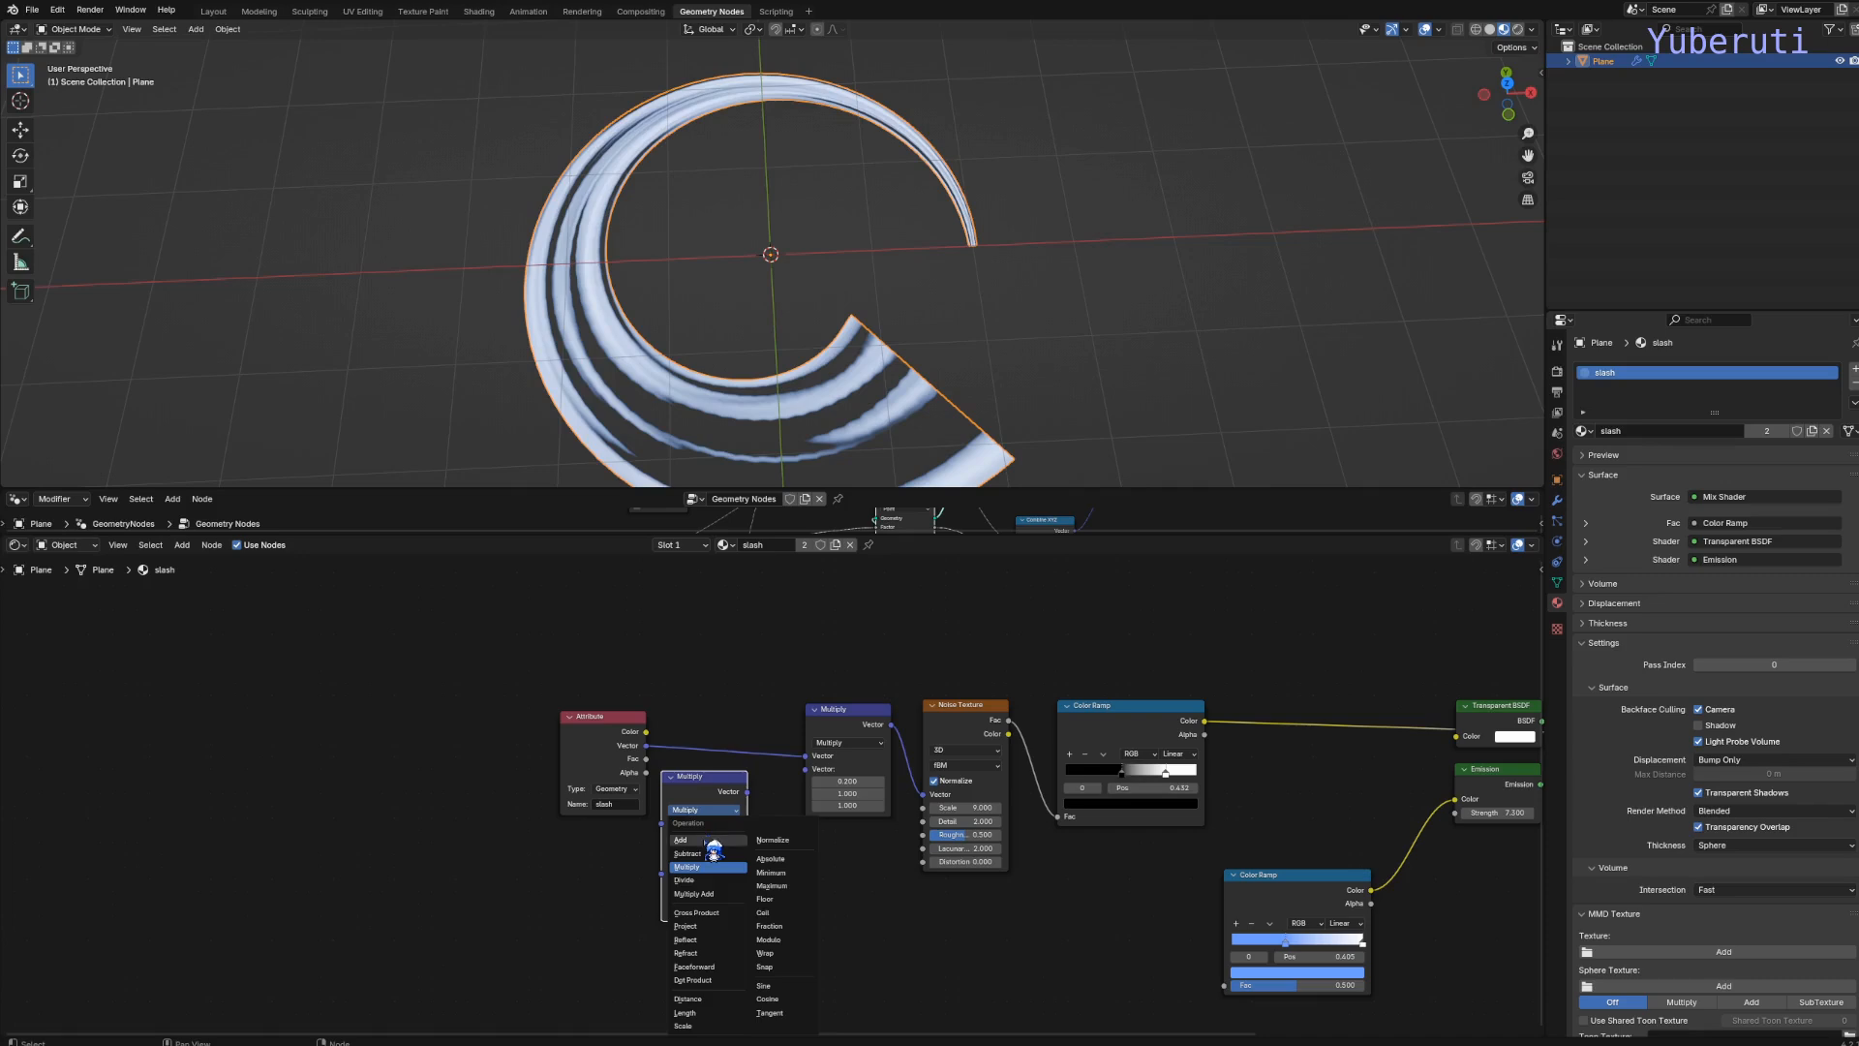
{"action": "left_click", "coordinate": [717, 840]}
Set all components of the Add node's second vector to 0 and insert the node between Attribute and Multiply
{"action": "left_click_drag", "start_coordinate": [709, 885], "coordinate": [708, 899]}
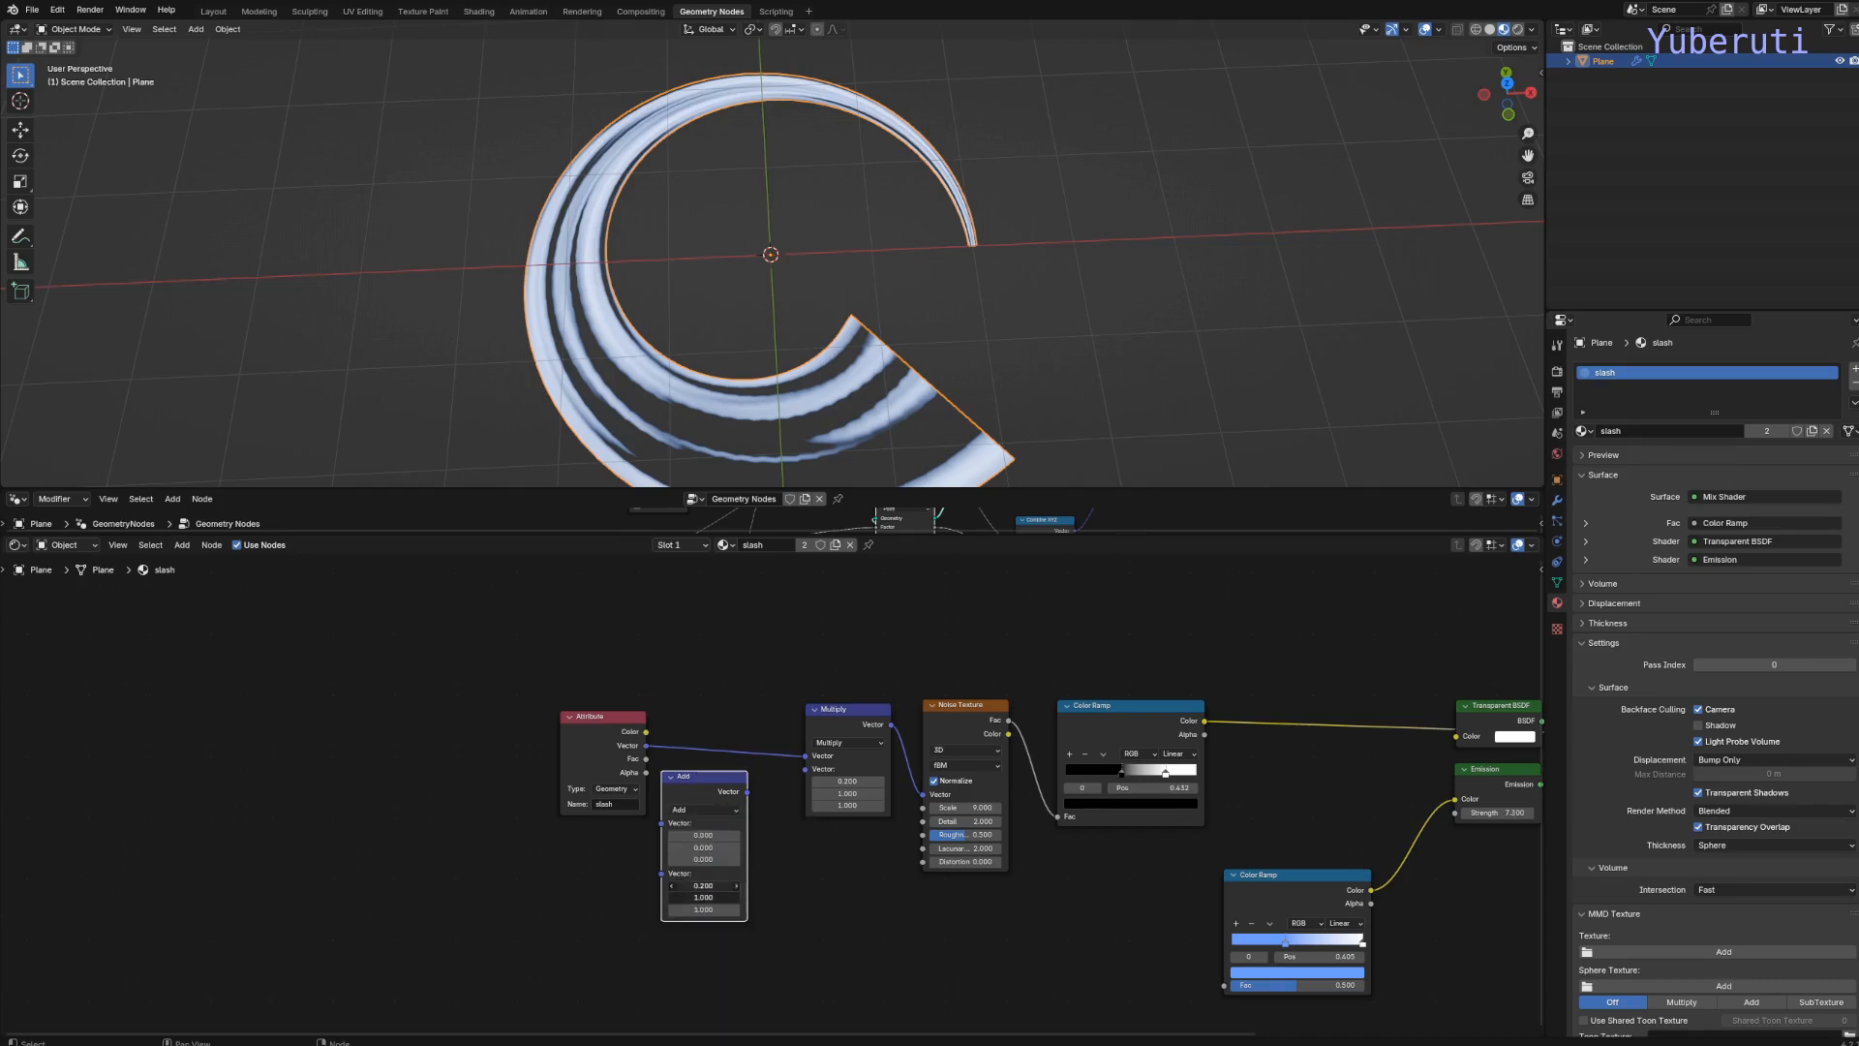
{"action": "key", "text": "Return"}
{"action": "left_click_drag", "start_coordinate": [718, 794], "coordinate": [734, 721]}
{"action": "scroll", "coordinate": [772, 833], "scroll_direction": "up", "scroll_amount": 3}
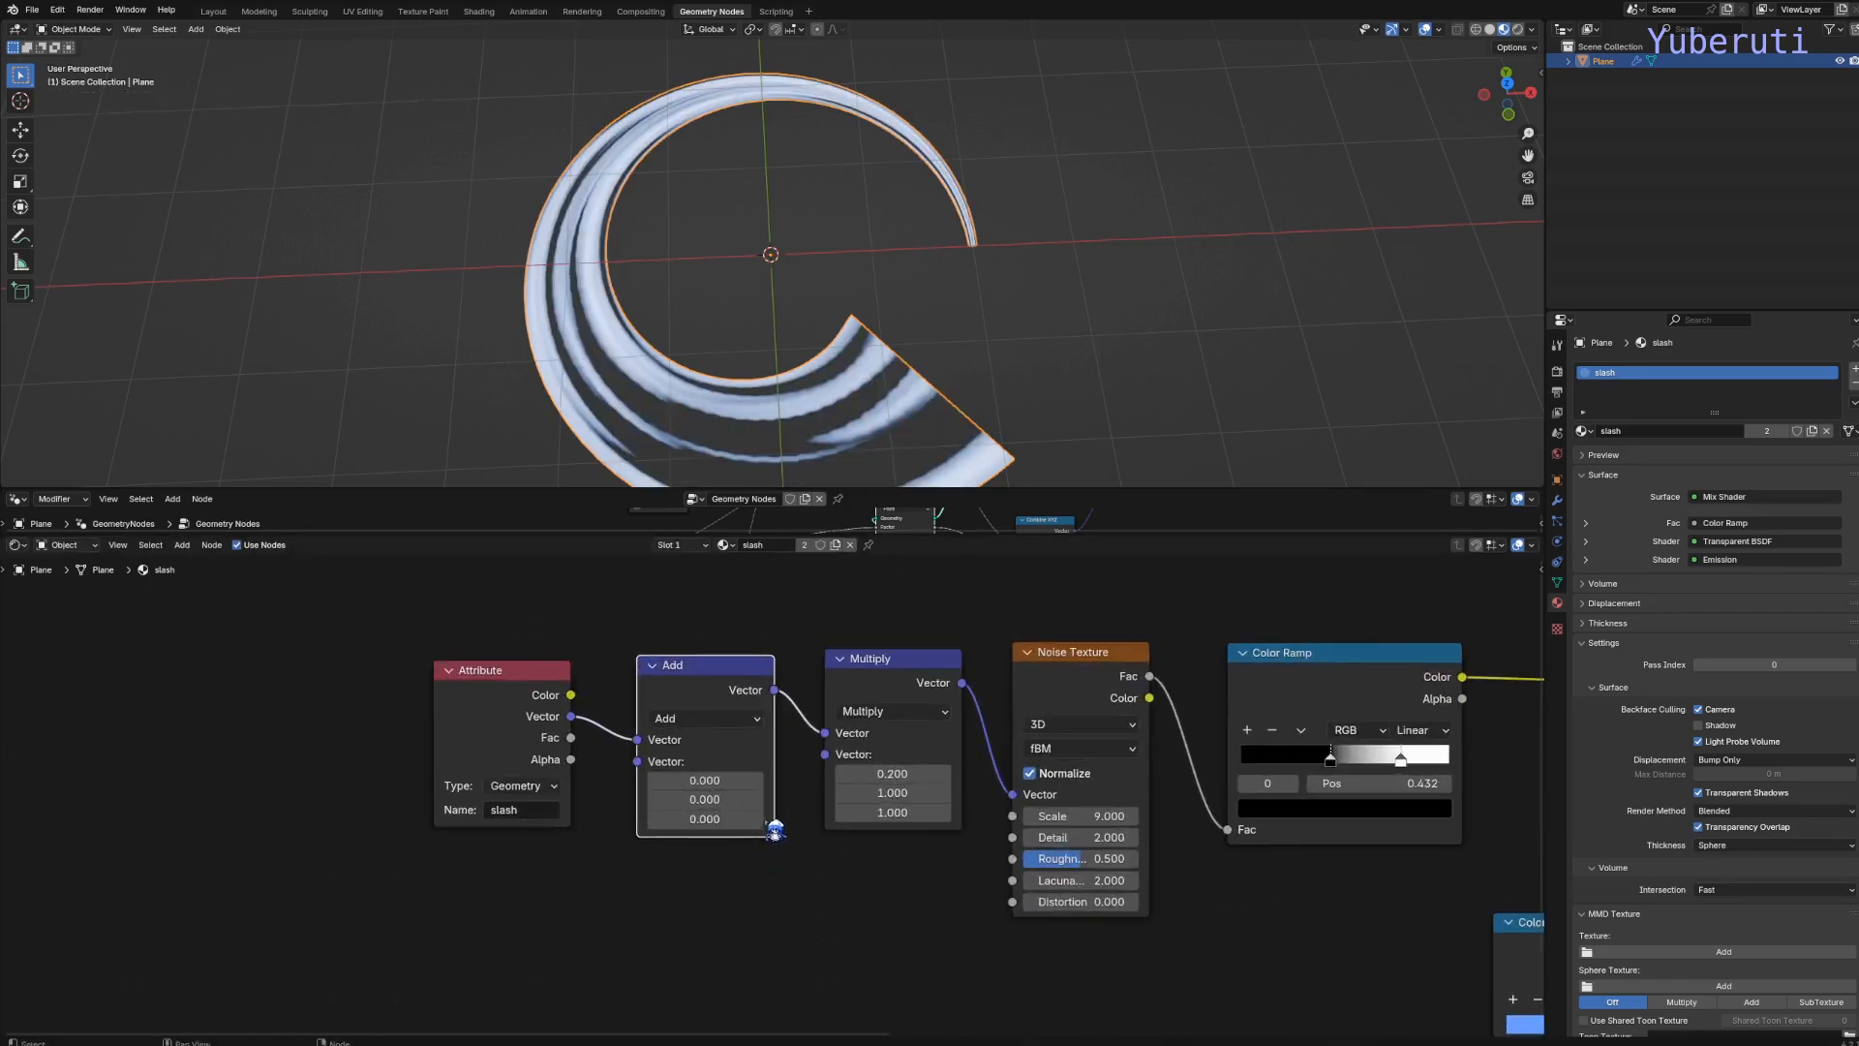
Vary the first component of the Add node's second vector to slide the noise pattern along the slash
{"action": "left_click_drag", "start_coordinate": [709, 782], "coordinate": [114, 782]}
{"action": "left_click_drag", "start_coordinate": [731, 782], "coordinate": [965, 782]}
{"action": "scroll", "coordinate": [969, 755], "scroll_direction": "down", "scroll_amount": 5}
{"action": "scroll", "coordinate": [965, 764], "scroll_direction": "up", "scroll_amount": 3}
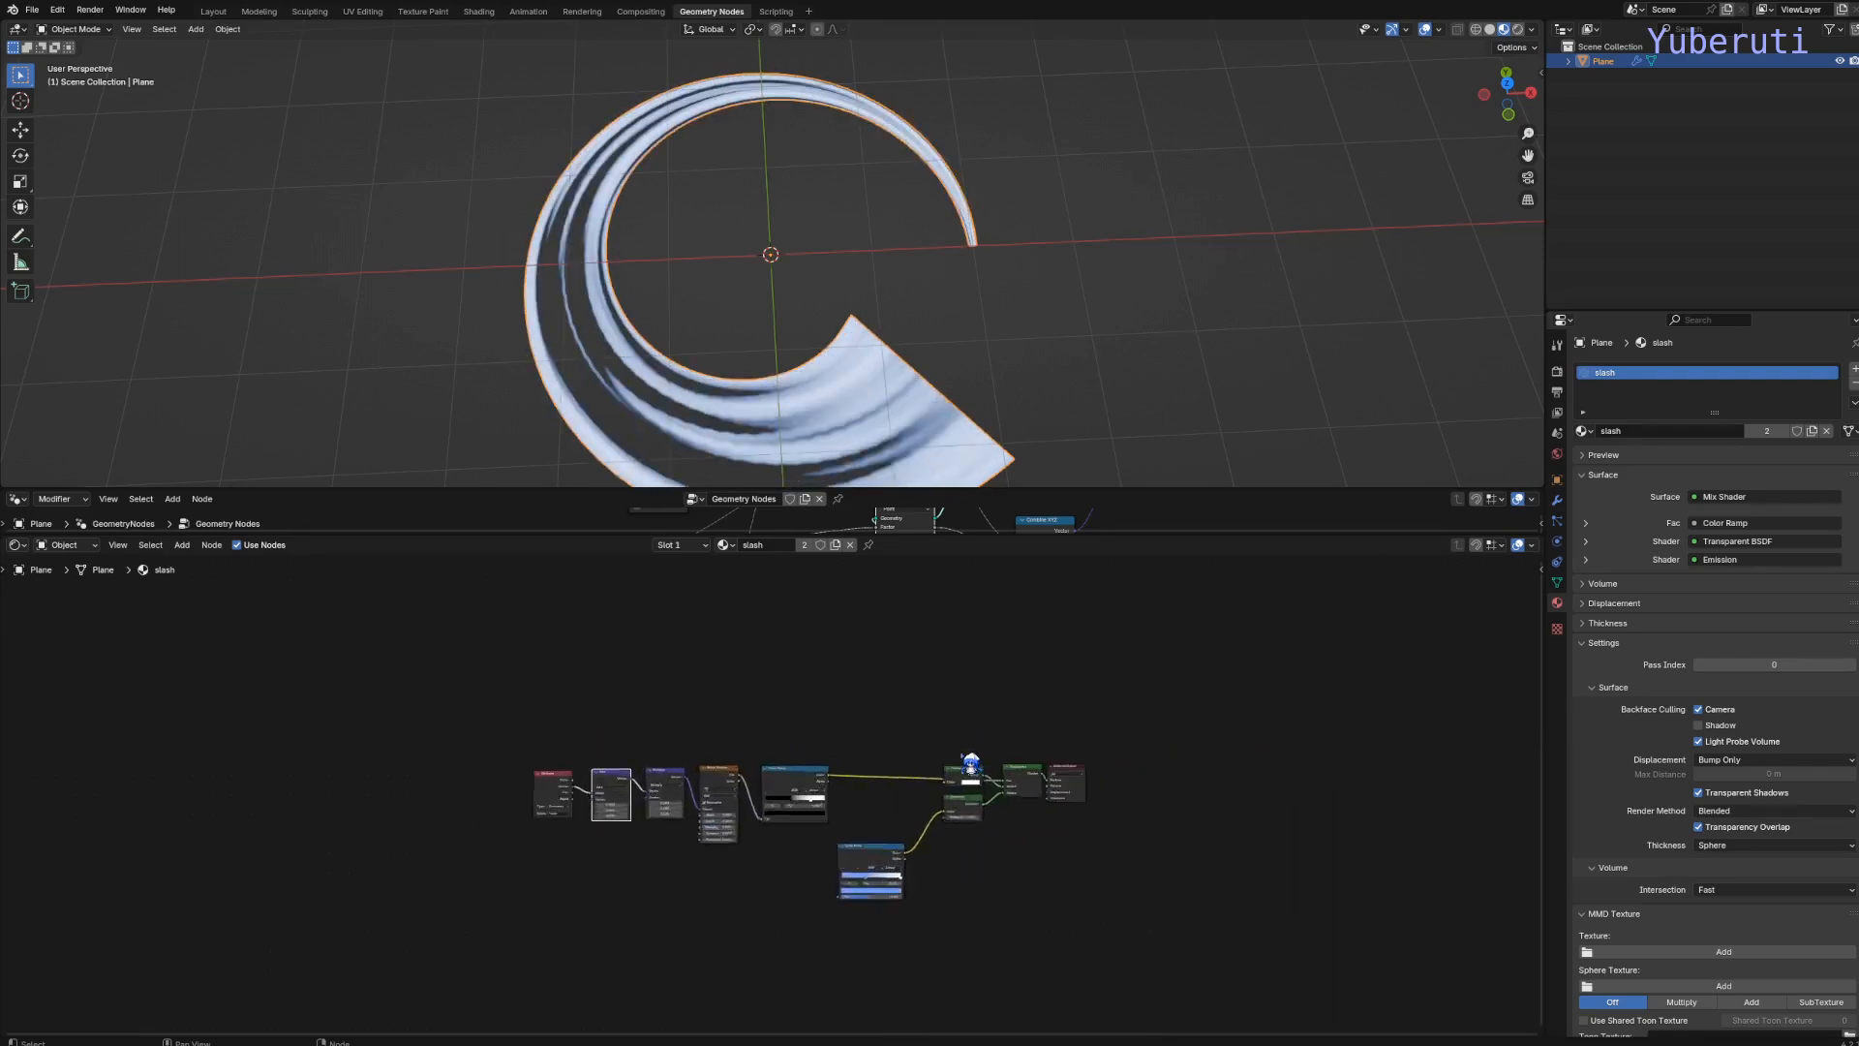
Resize the editors to give the 3D viewport and the geometry node editor more height and the shader editor less
{"action": "left_click_drag", "start_coordinate": [990, 532], "coordinate": [998, 712]}
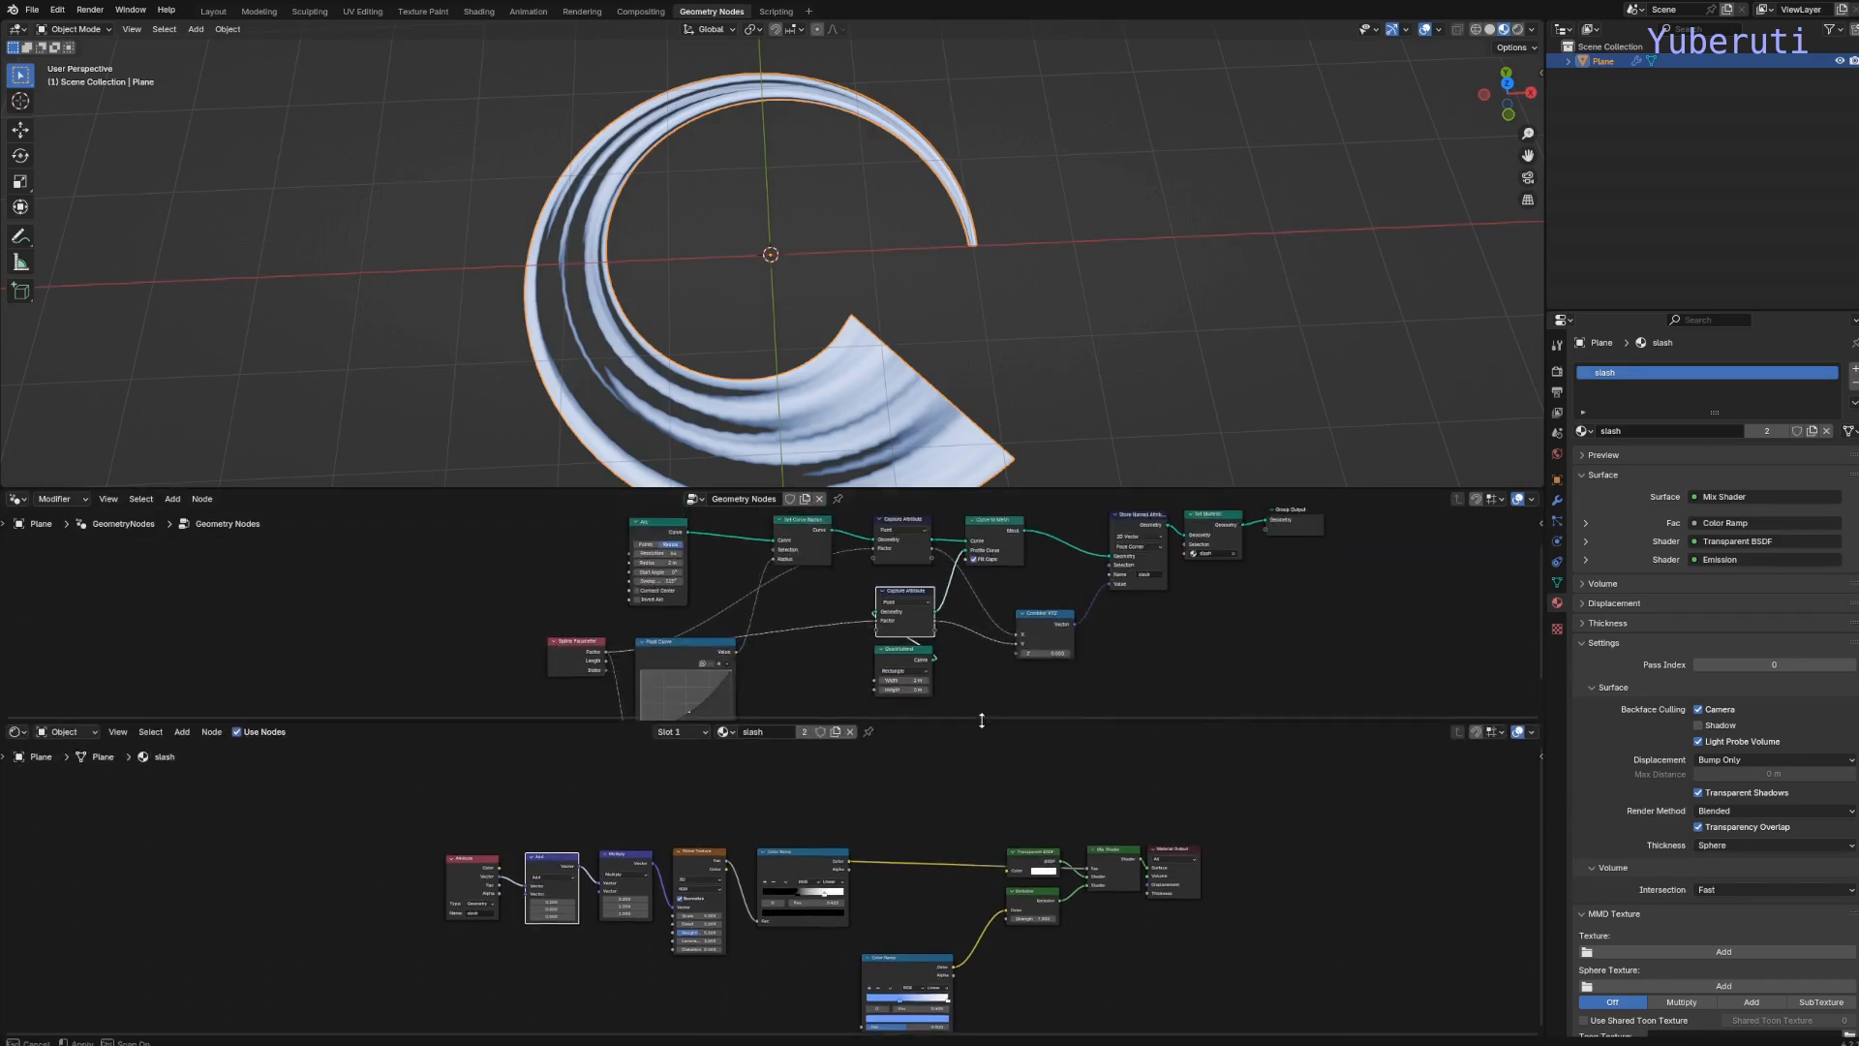
{"action": "left_click_drag", "start_coordinate": [997, 488], "coordinate": [1002, 571]}
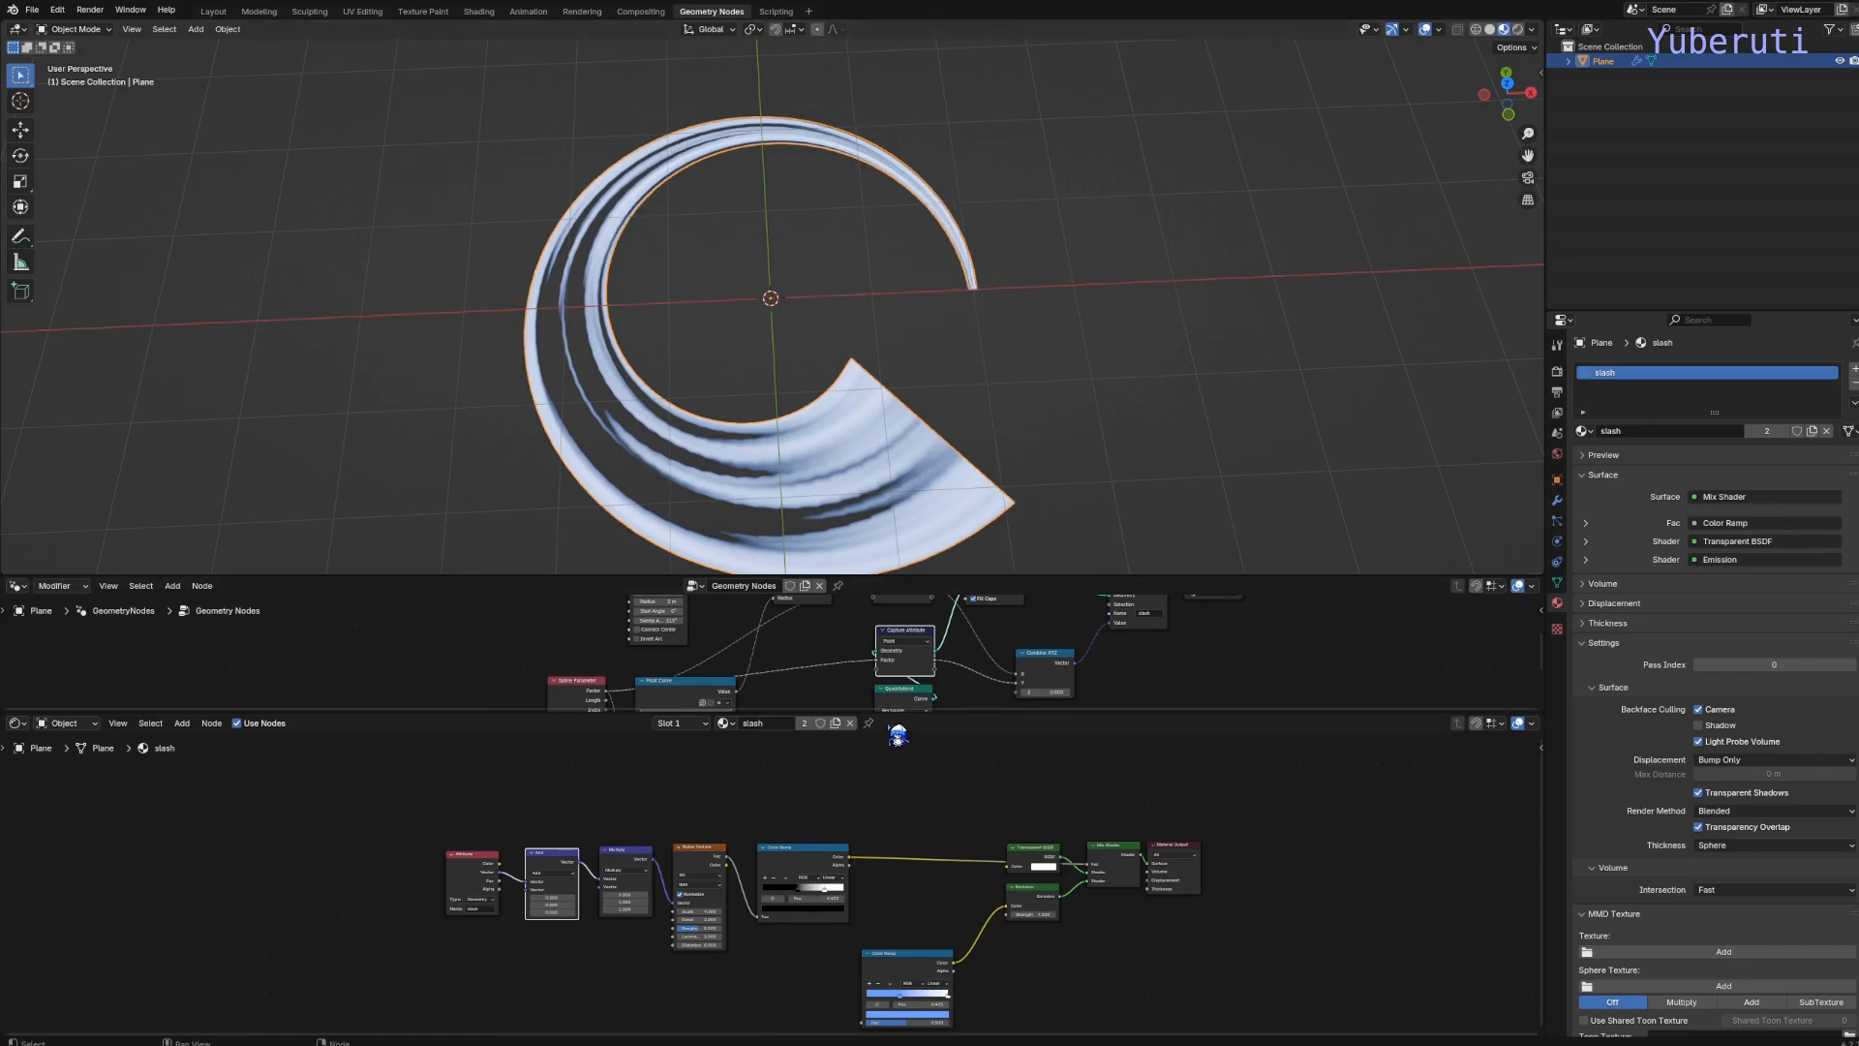
{"action": "left_click_drag", "start_coordinate": [896, 712], "coordinate": [896, 863]}
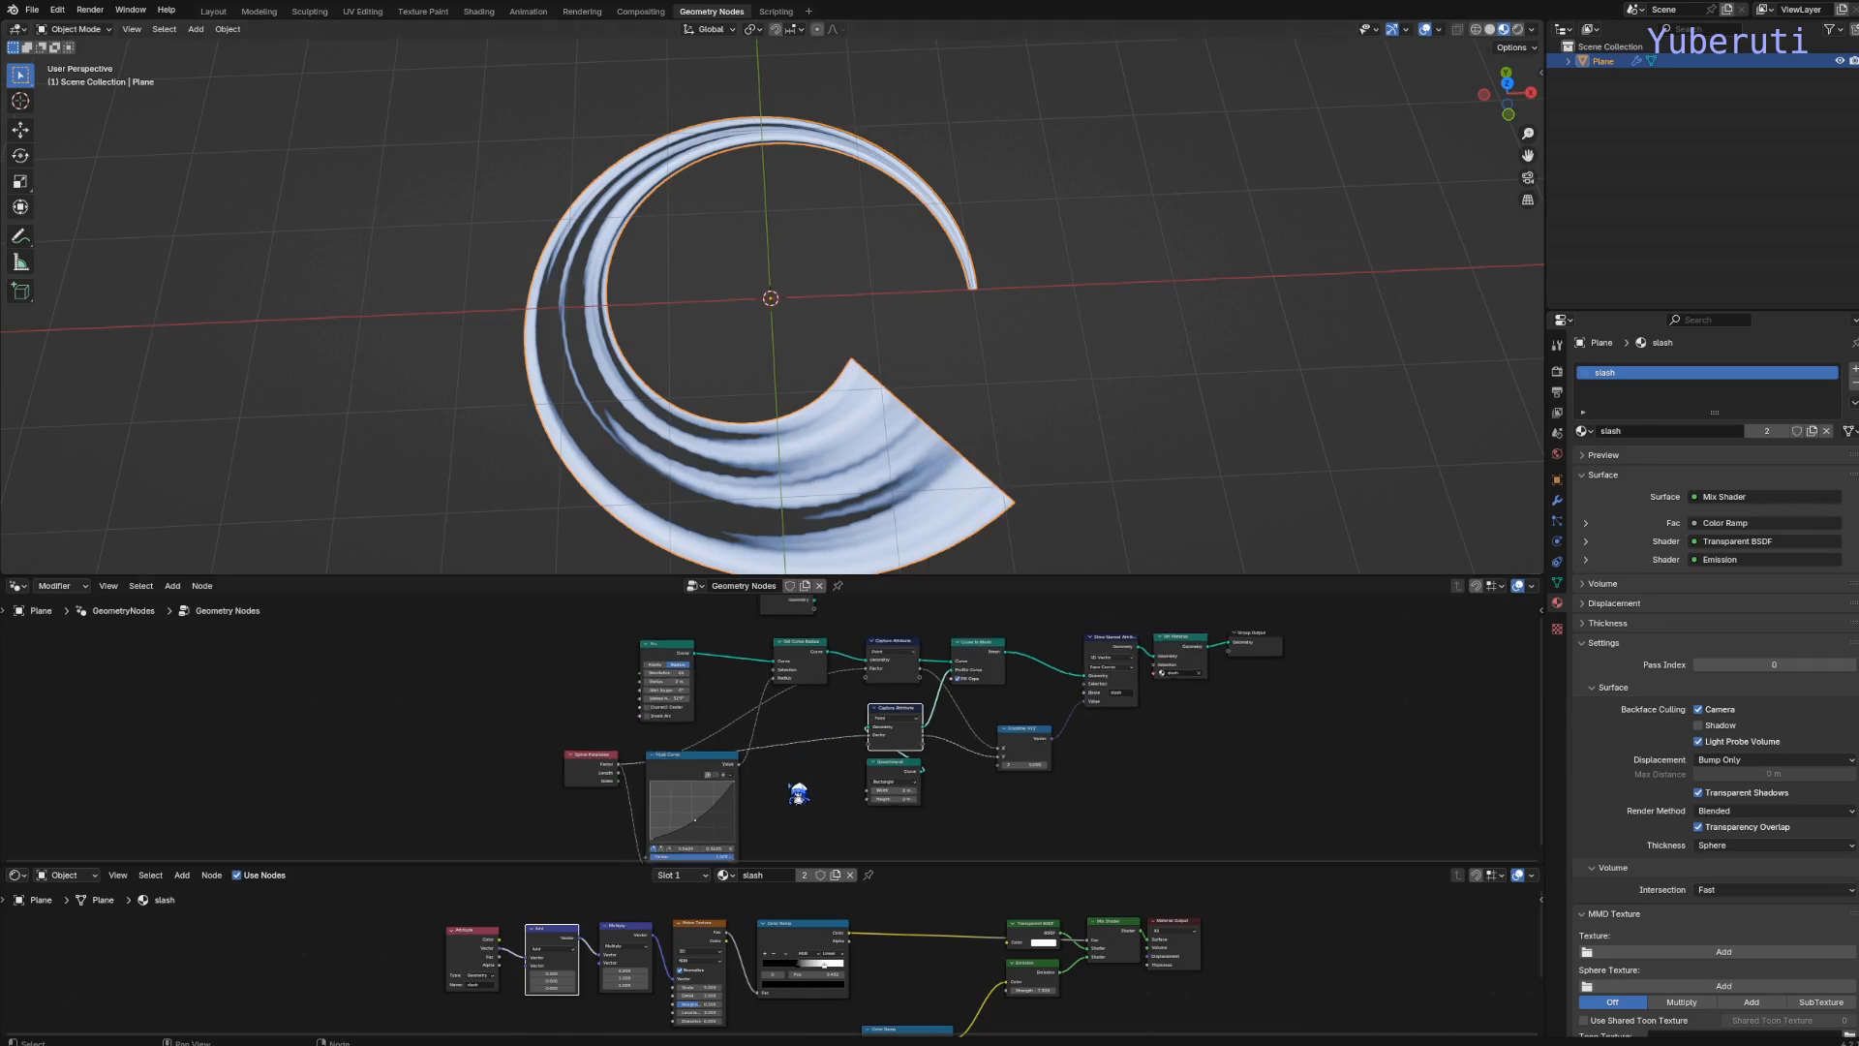
Lower the Float Curve's first point to 0, 0 so the slash's thin end tapers to a point
{"action": "scroll", "coordinate": [834, 768], "scroll_direction": "up", "scroll_amount": 6}
{"action": "middle_click_drag", "start_coordinate": [848, 724], "coordinate": [954, 626]}
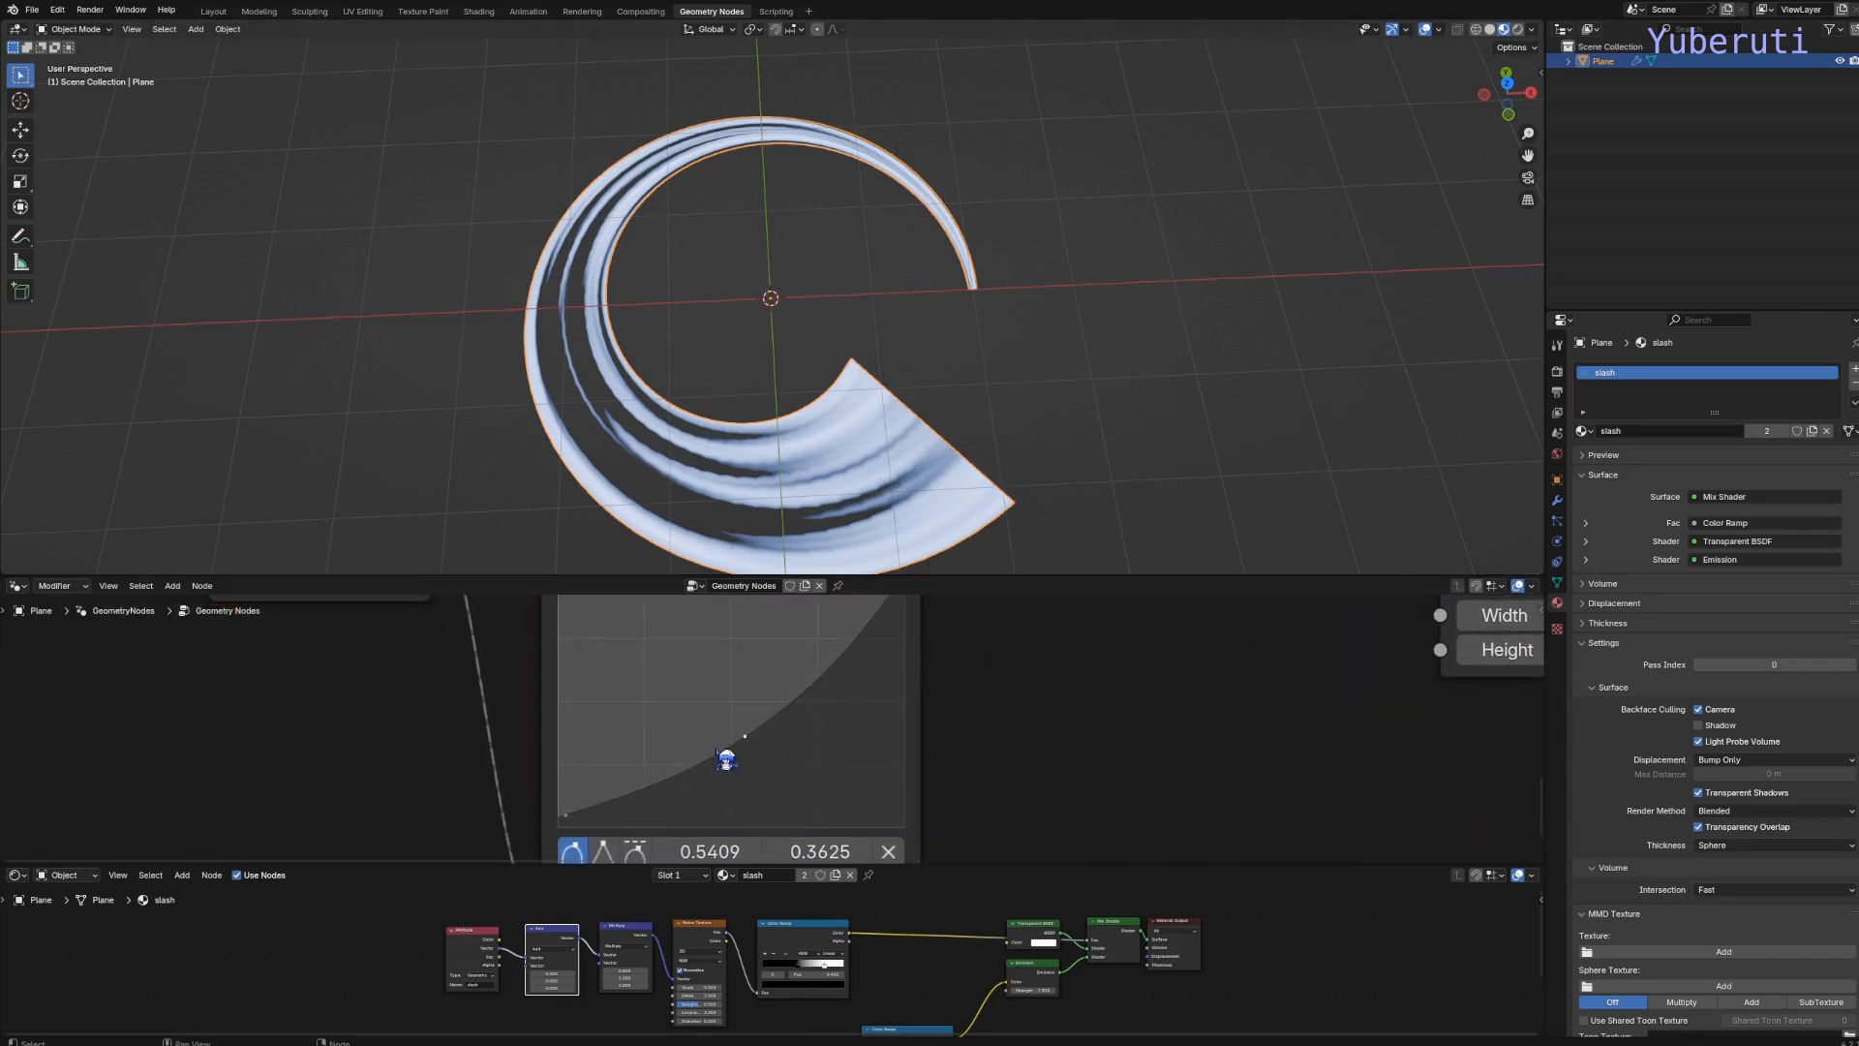
{"action": "left_click", "coordinate": [568, 816]}
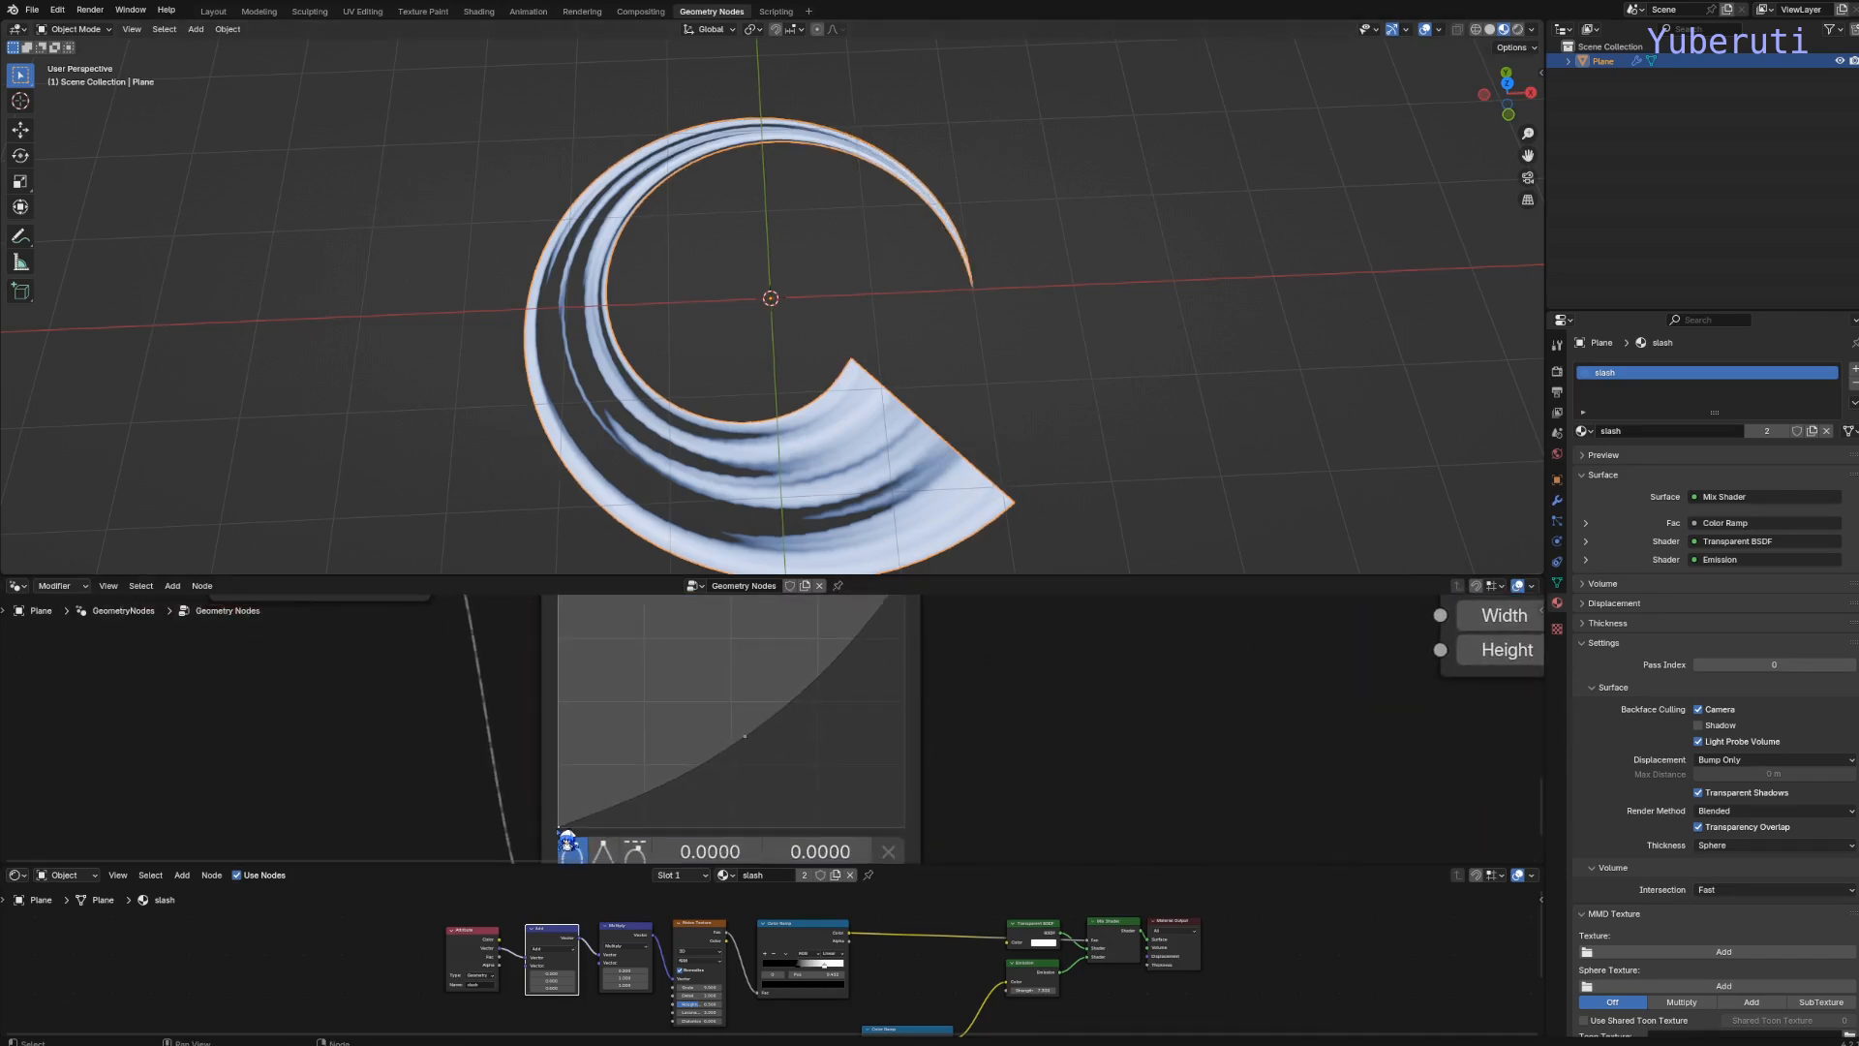
{"action": "scroll", "coordinate": [912, 759], "scroll_direction": "down", "scroll_amount": 5}
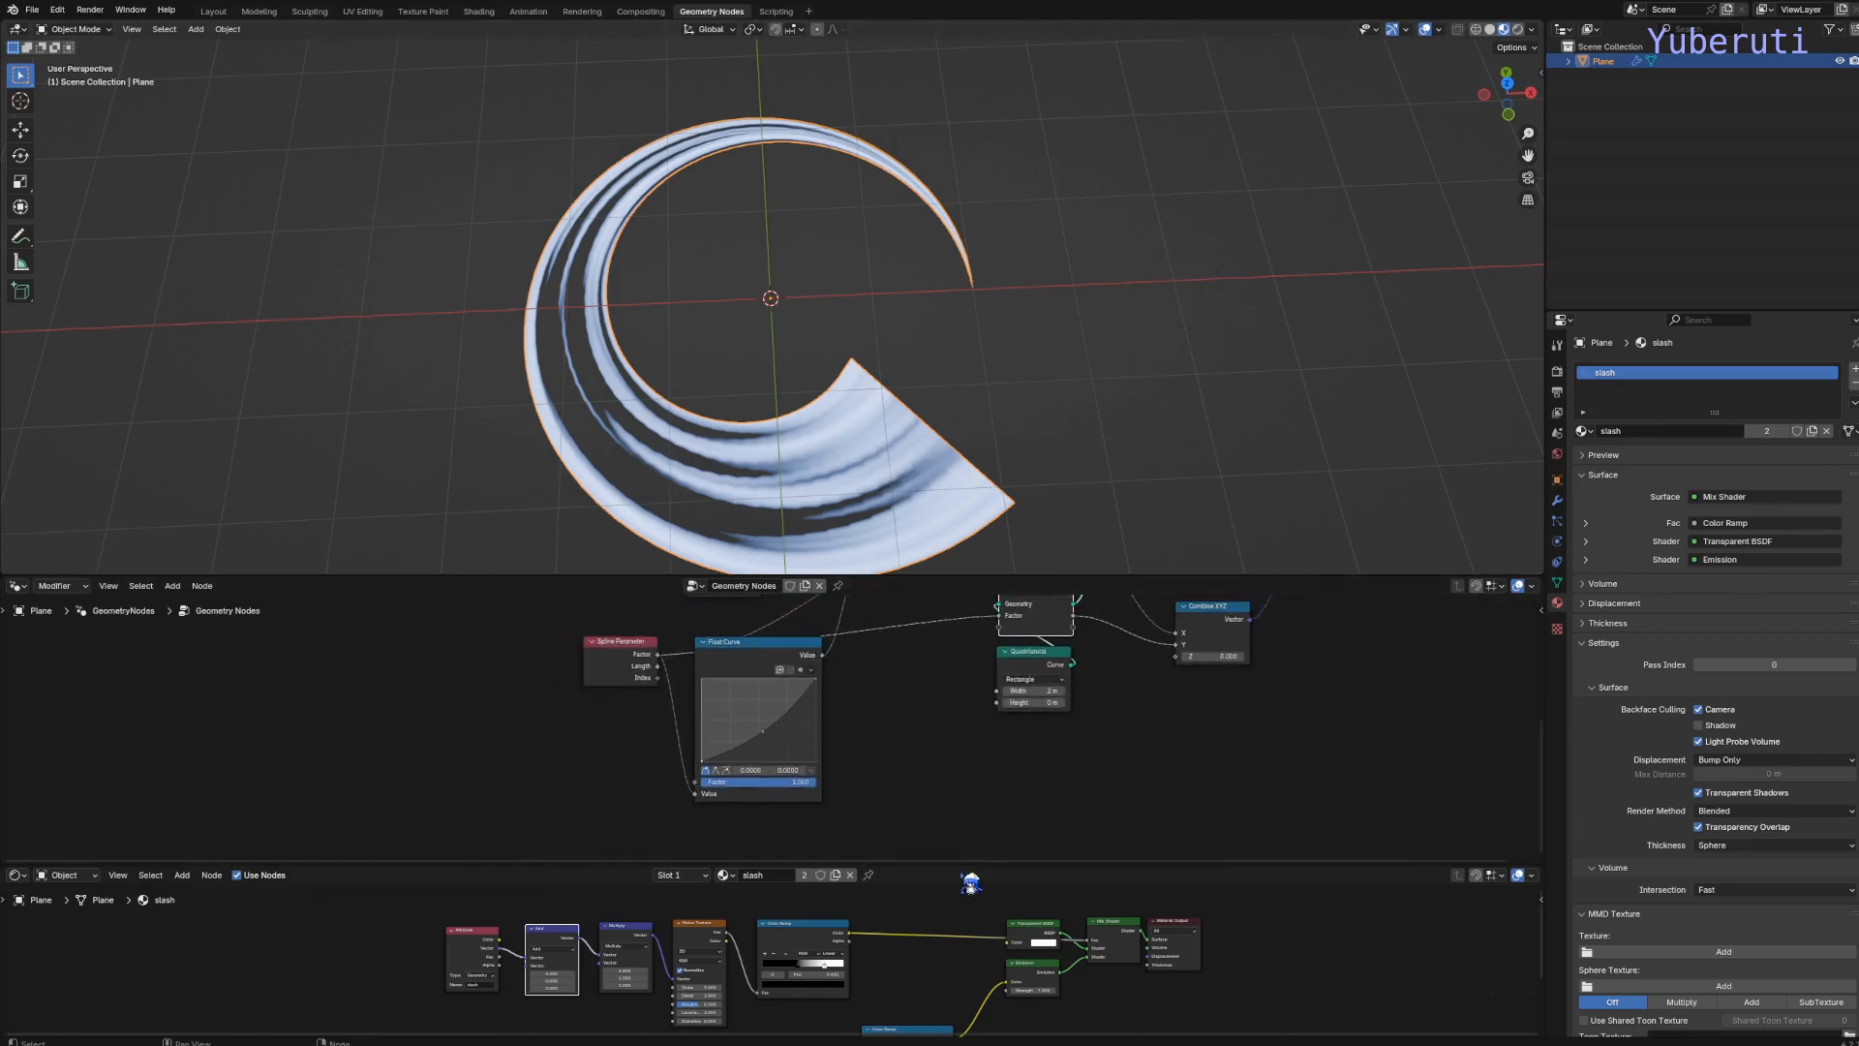
Enlarge the shader editor and shift the Add, Multiply, Noise Texture and Color Ramp nodes slightly away from the Attribute node
{"action": "left_click_drag", "start_coordinate": [964, 865], "coordinate": [951, 641]}
{"action": "scroll", "coordinate": [959, 668], "scroll_direction": "down", "scroll_amount": 2}
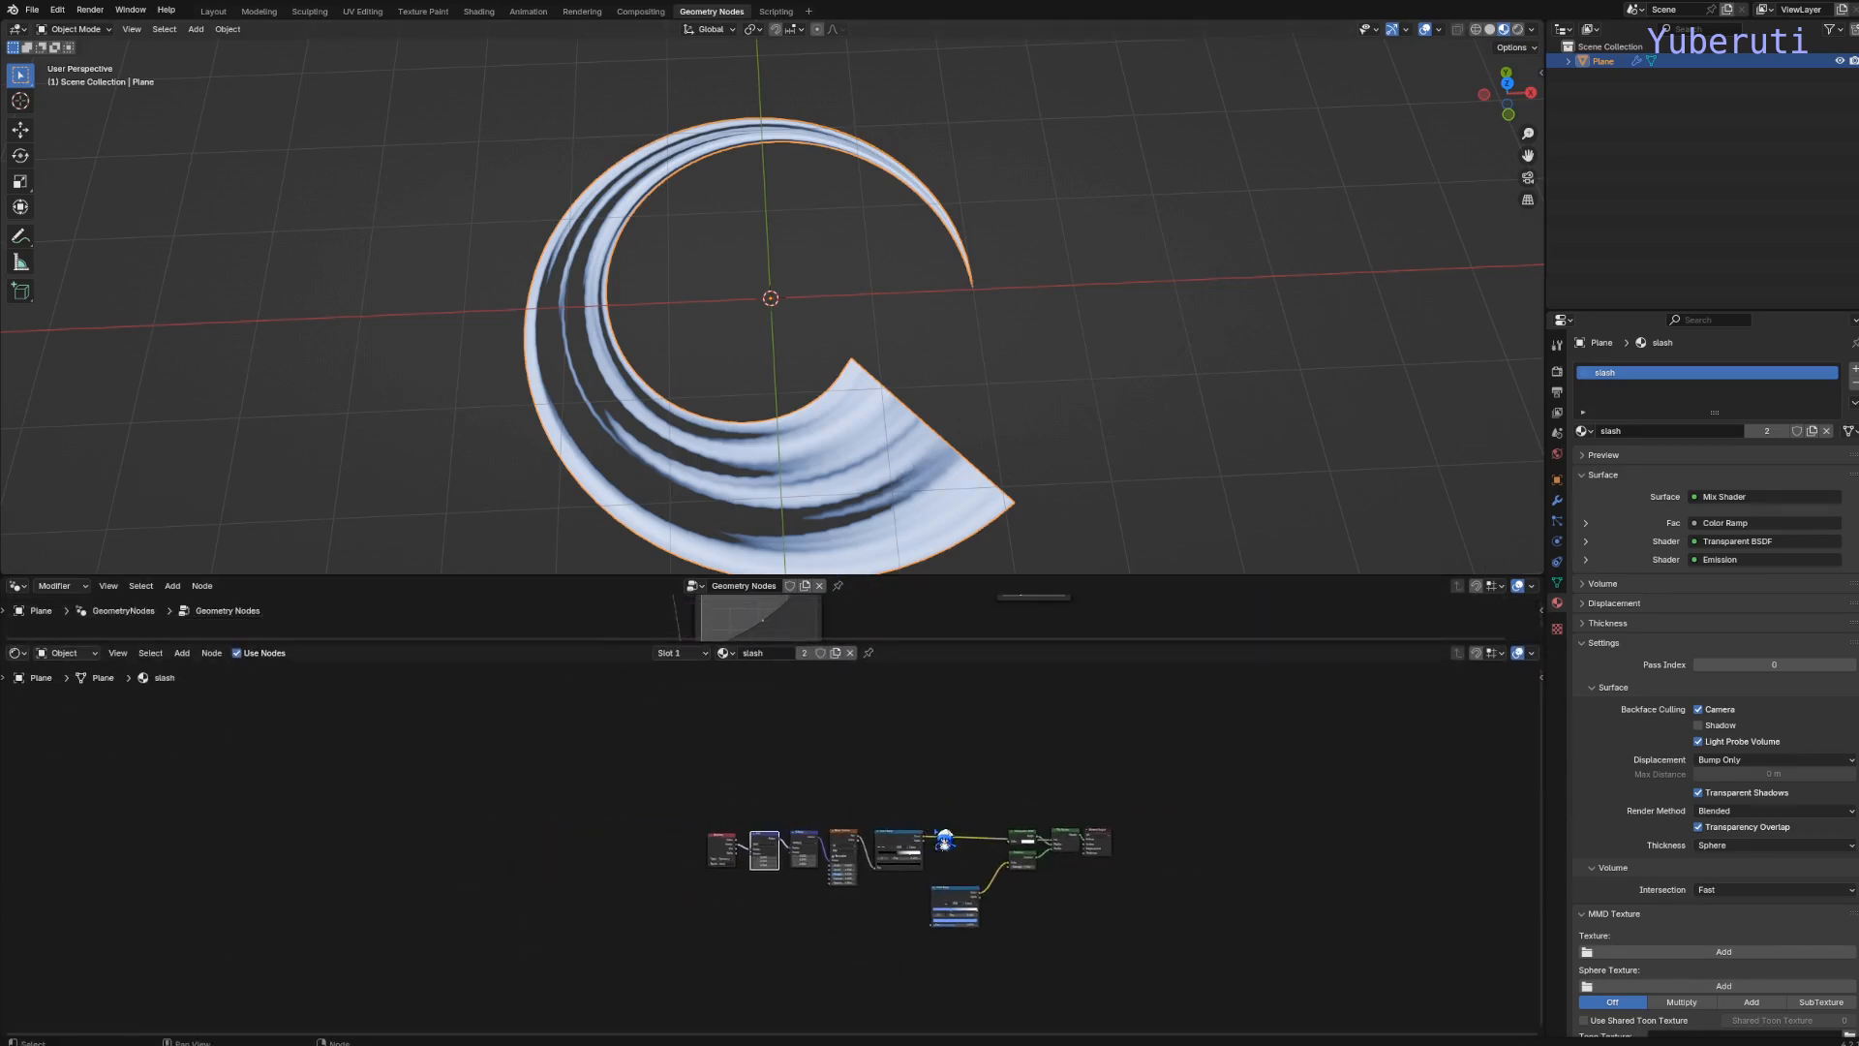
{"action": "scroll", "coordinate": [941, 773], "scroll_direction": "up", "scroll_amount": 5}
{"action": "left_click_drag", "start_coordinate": [691, 854], "coordinate": [1006, 903]}
{"action": "key", "text": "g"}
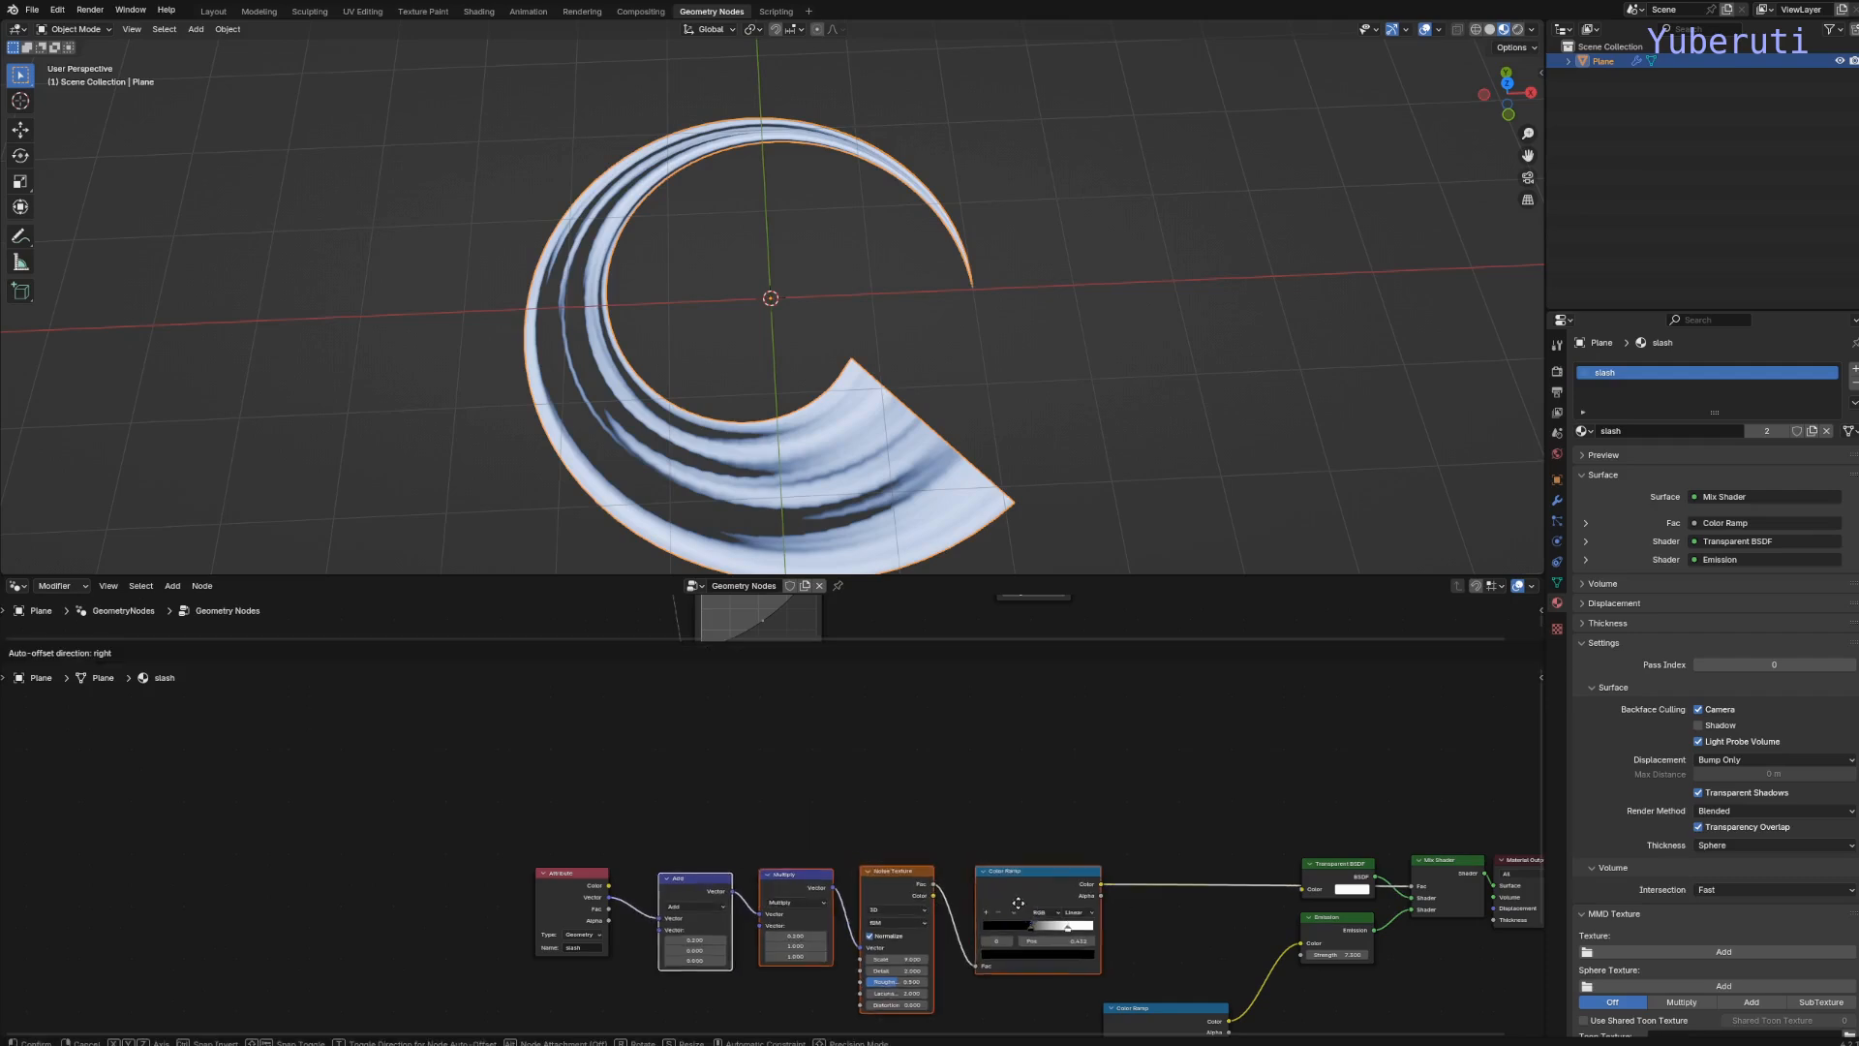
{"action": "left_click", "coordinate": [1031, 900]}
{"action": "left_click", "coordinate": [819, 708]}
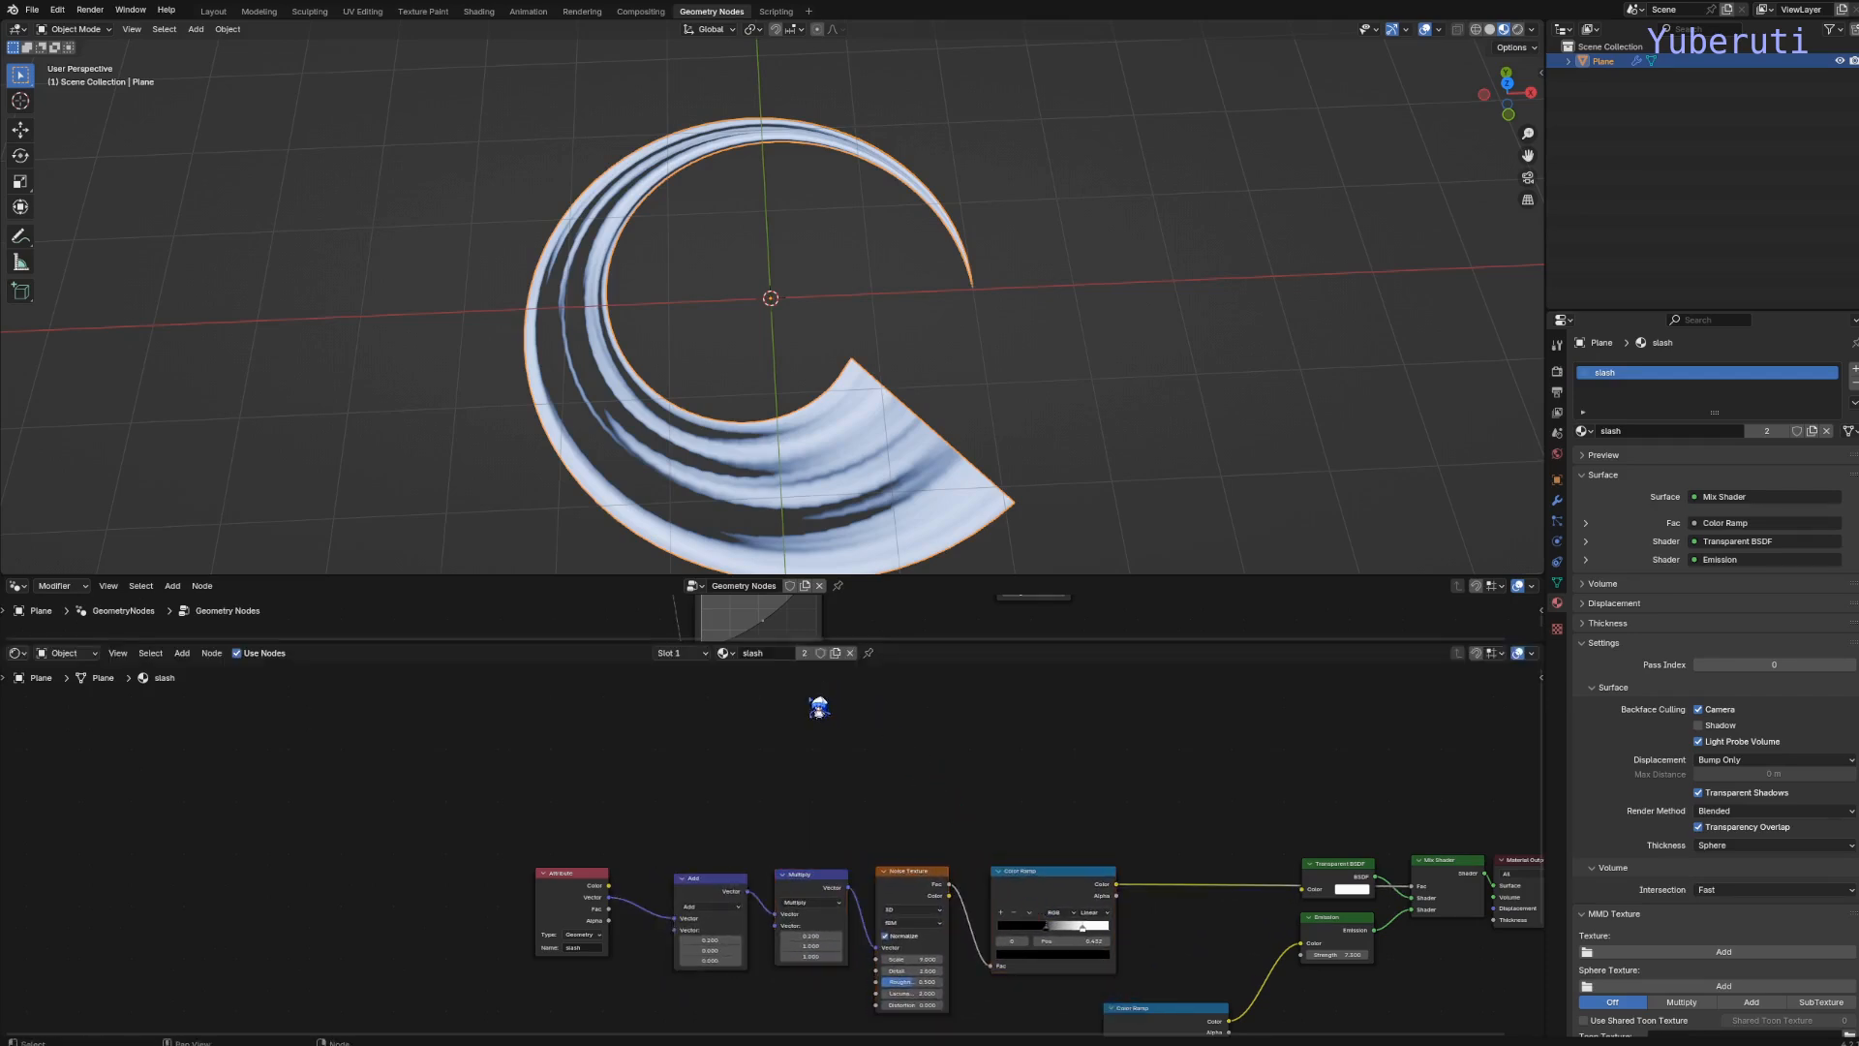
Add a Math node and a Separate XYZ node above the noise chain in the slash material
{"action": "key", "text": "shift+a"}
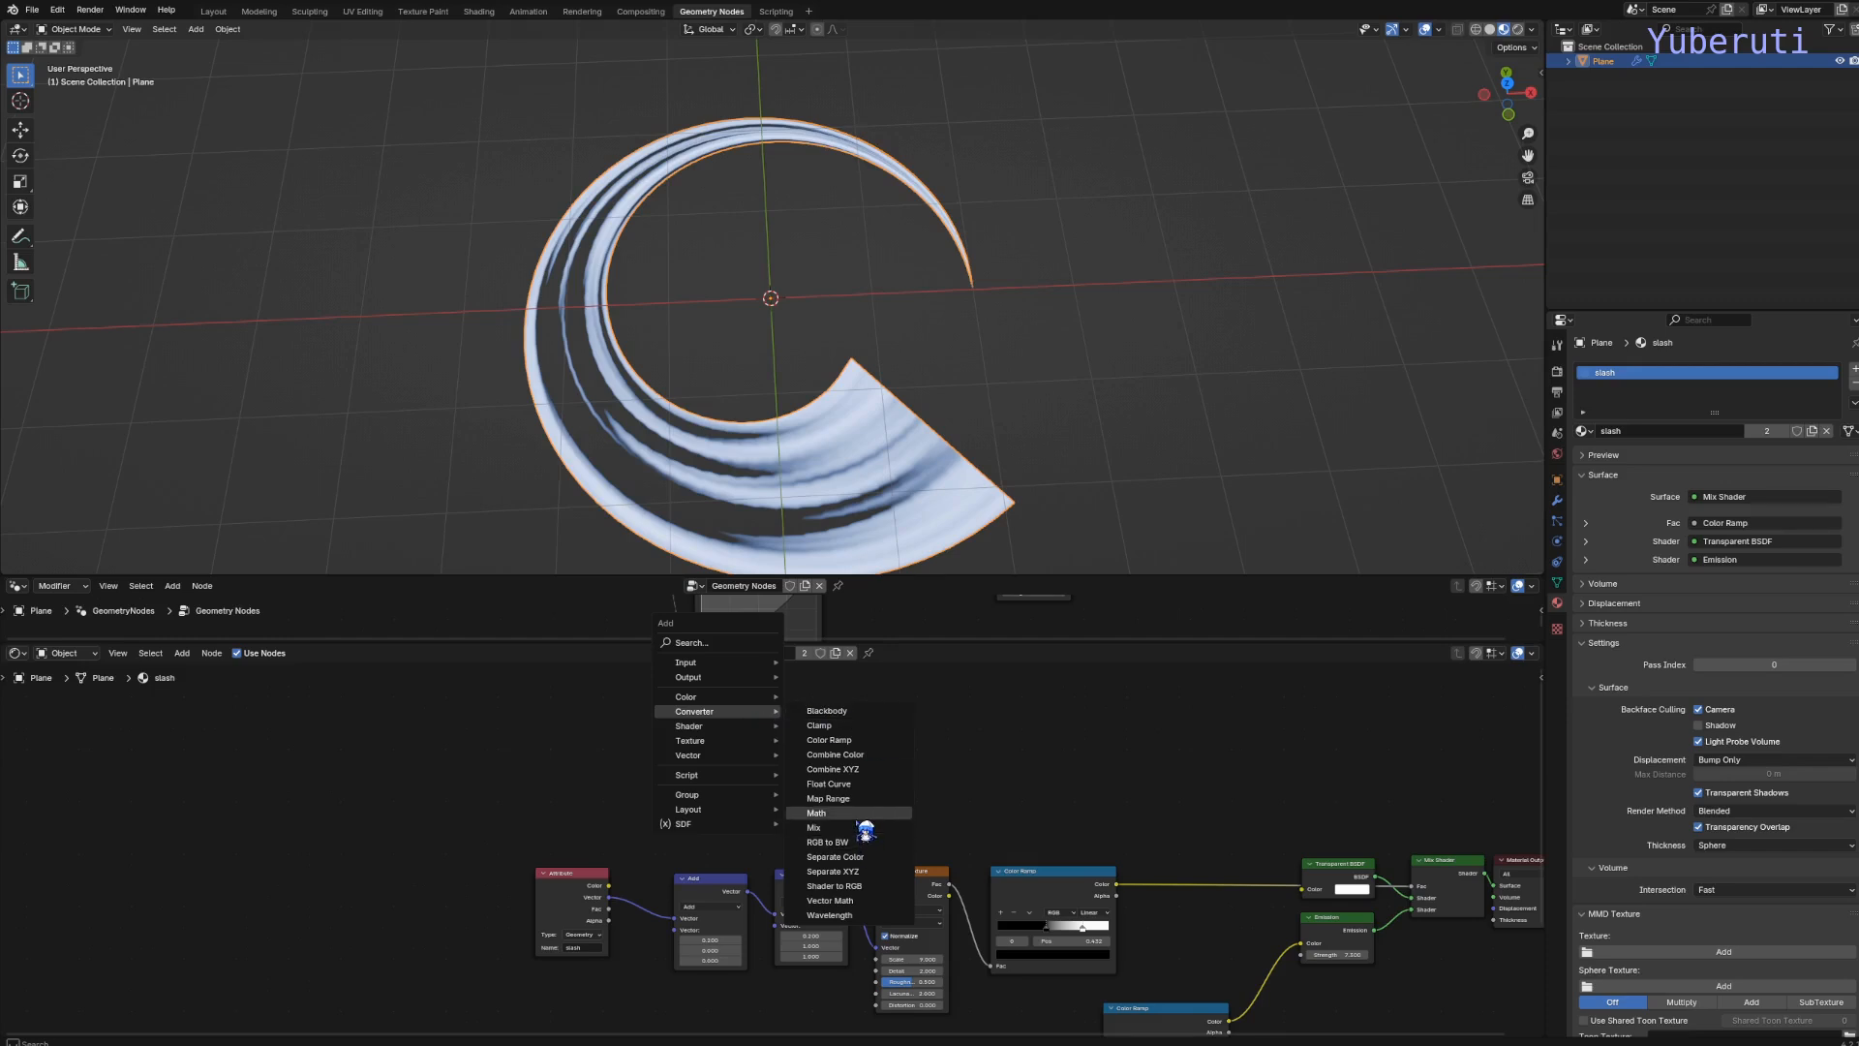
{"action": "left_click", "coordinate": [852, 814]}
{"action": "left_click", "coordinate": [840, 743]}
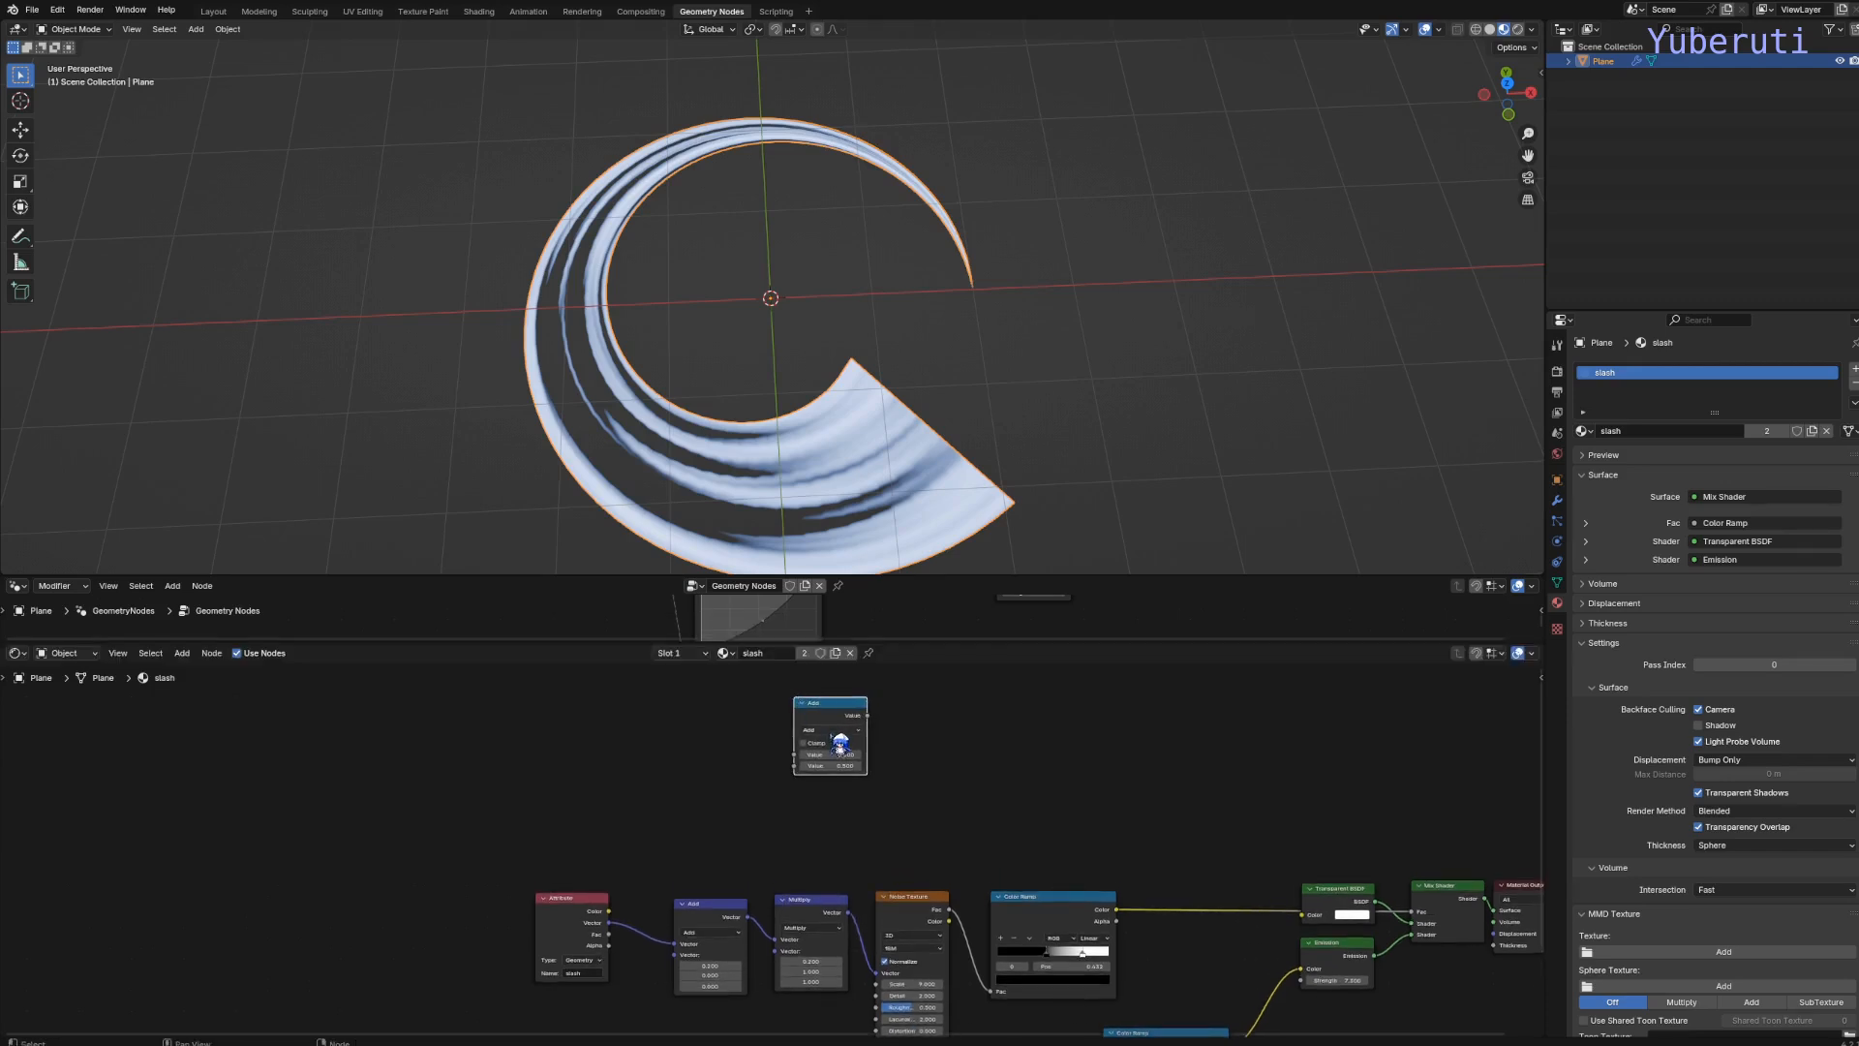
{"action": "key", "text": "shift+a"}
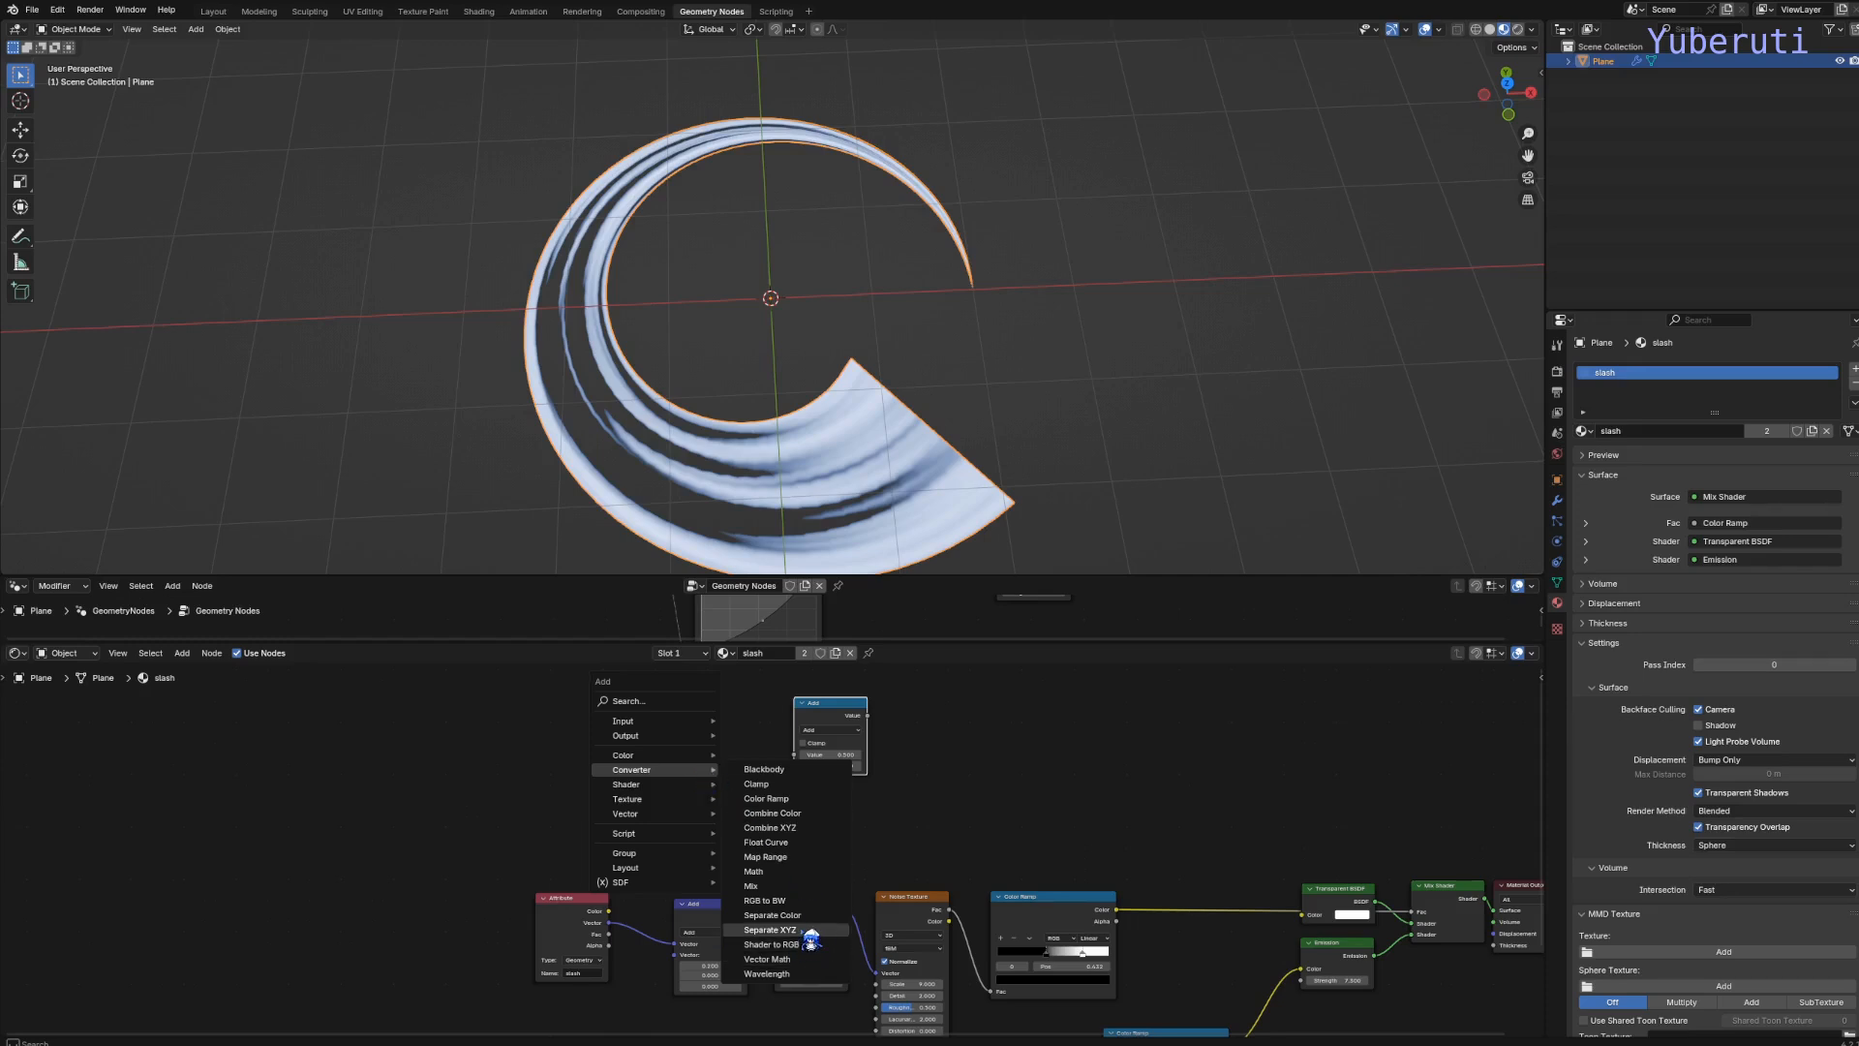
{"action": "left_click", "coordinate": [770, 929]}
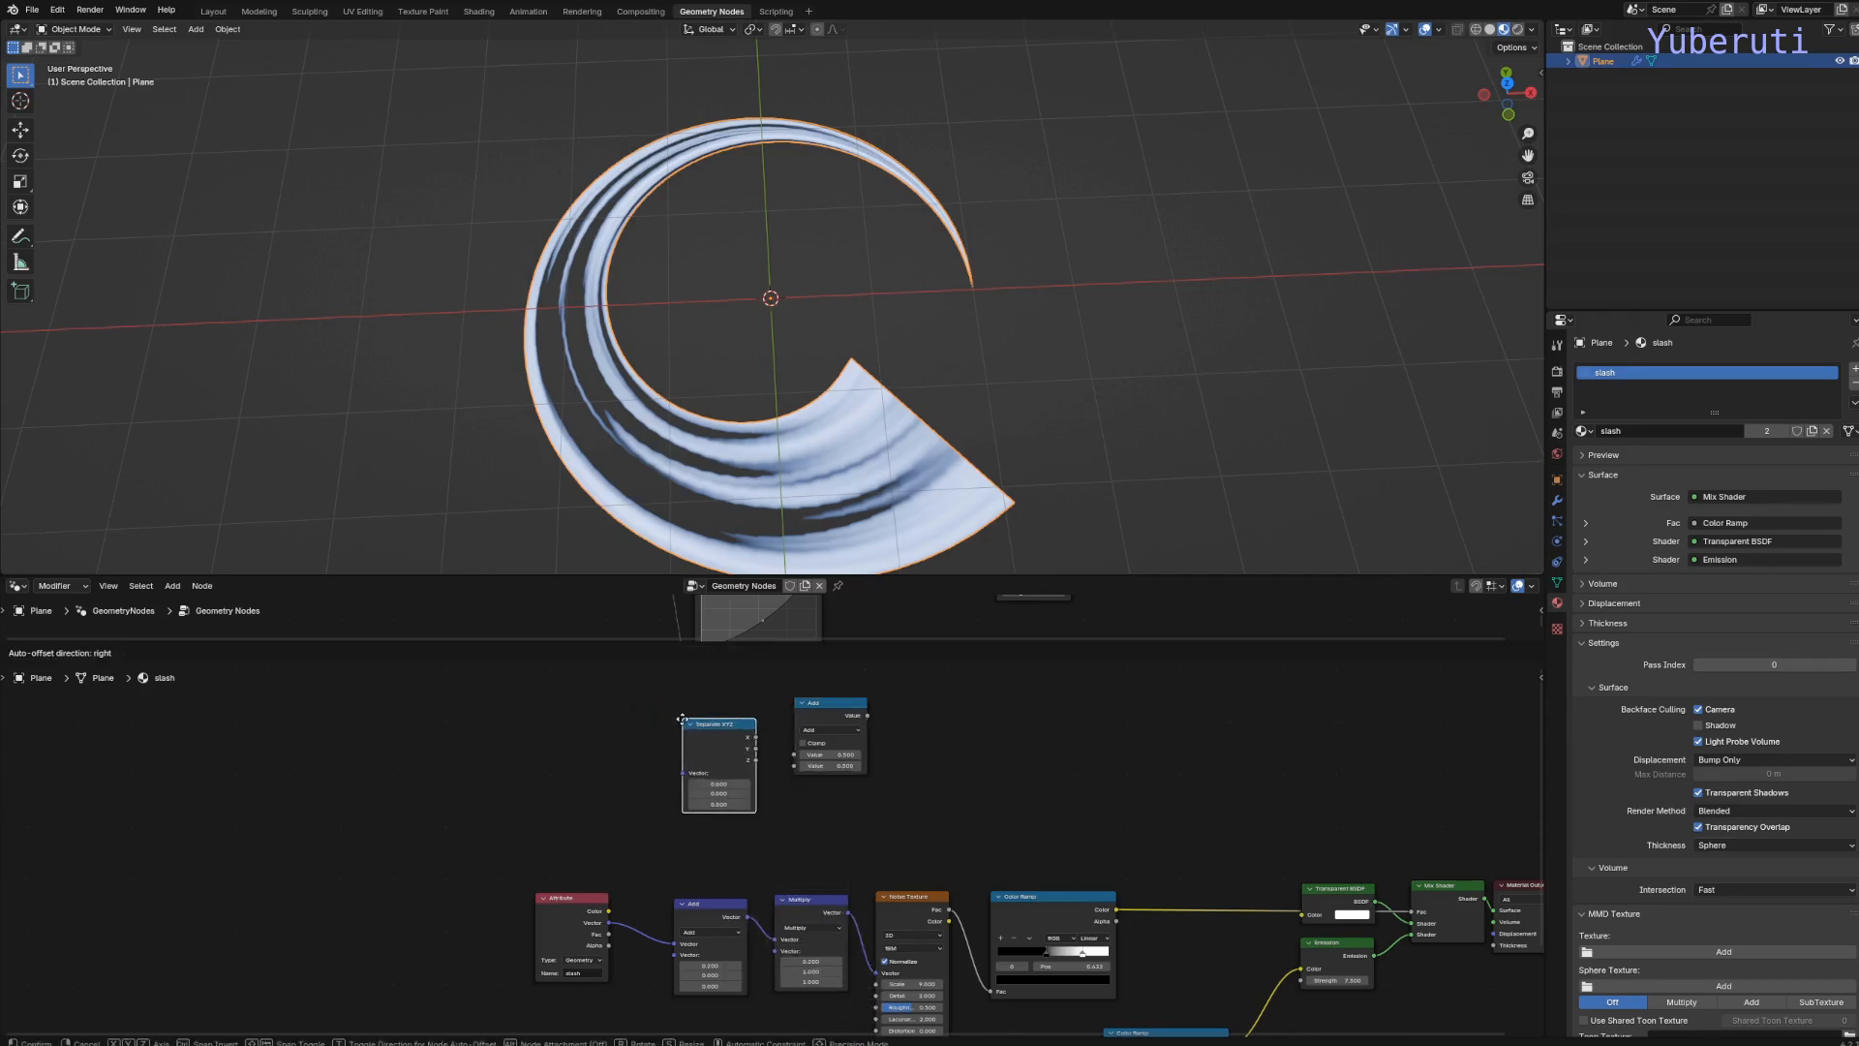
{"action": "left_click", "coordinate": [682, 721]}
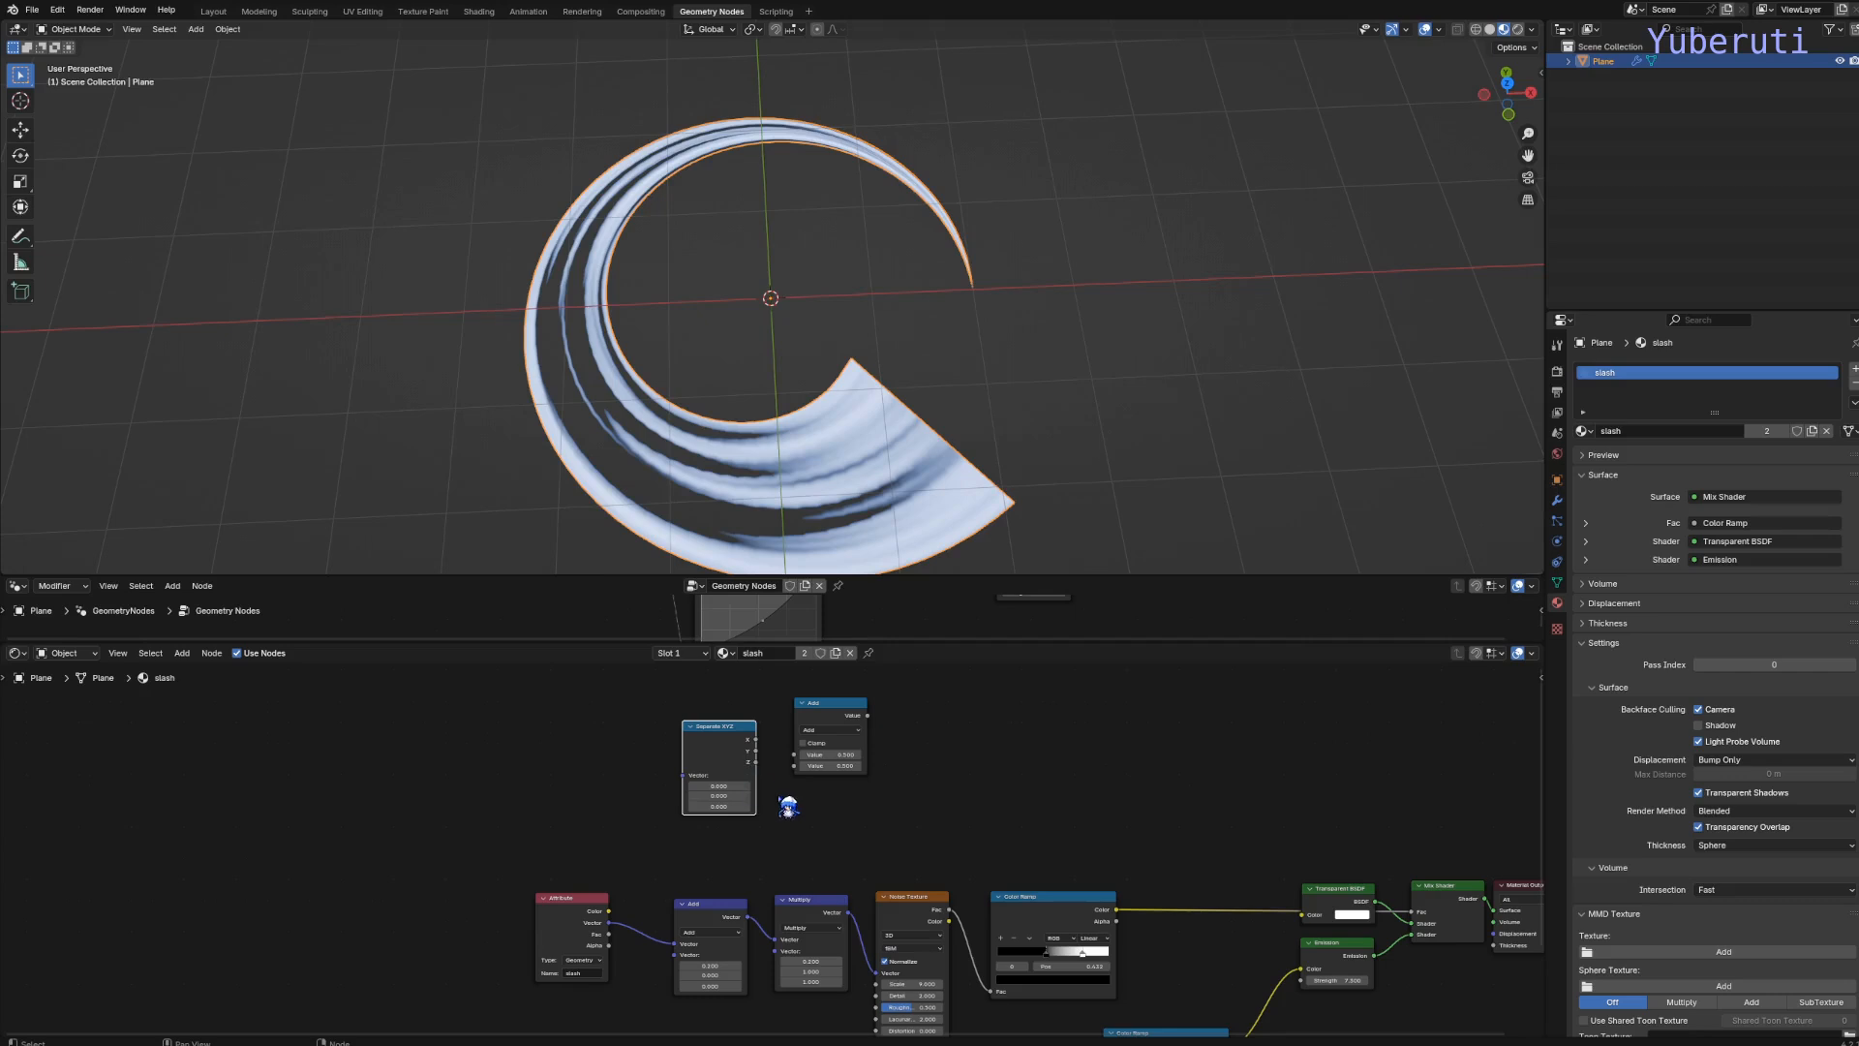
Set the new Math node to Ping-Pong and place a duplicate of it underneath
{"action": "left_click", "coordinate": [837, 732]}
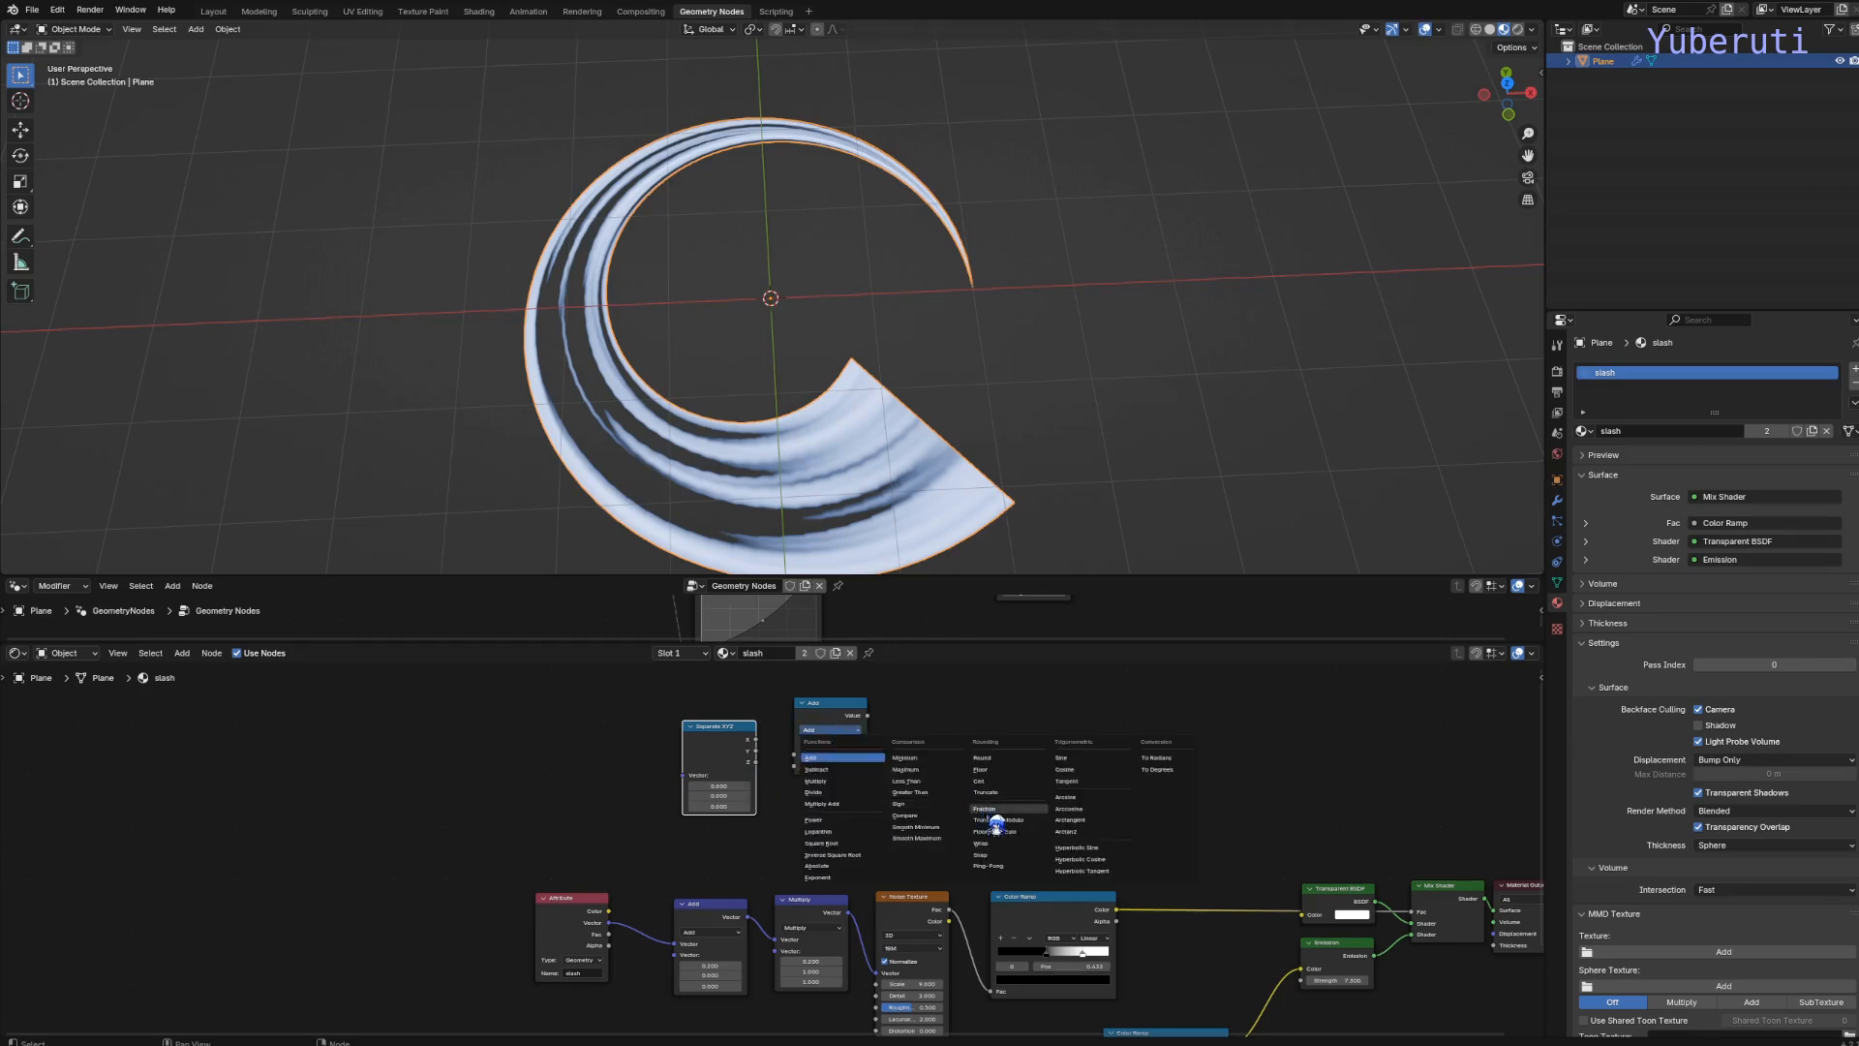
{"action": "left_click", "coordinate": [992, 866]}
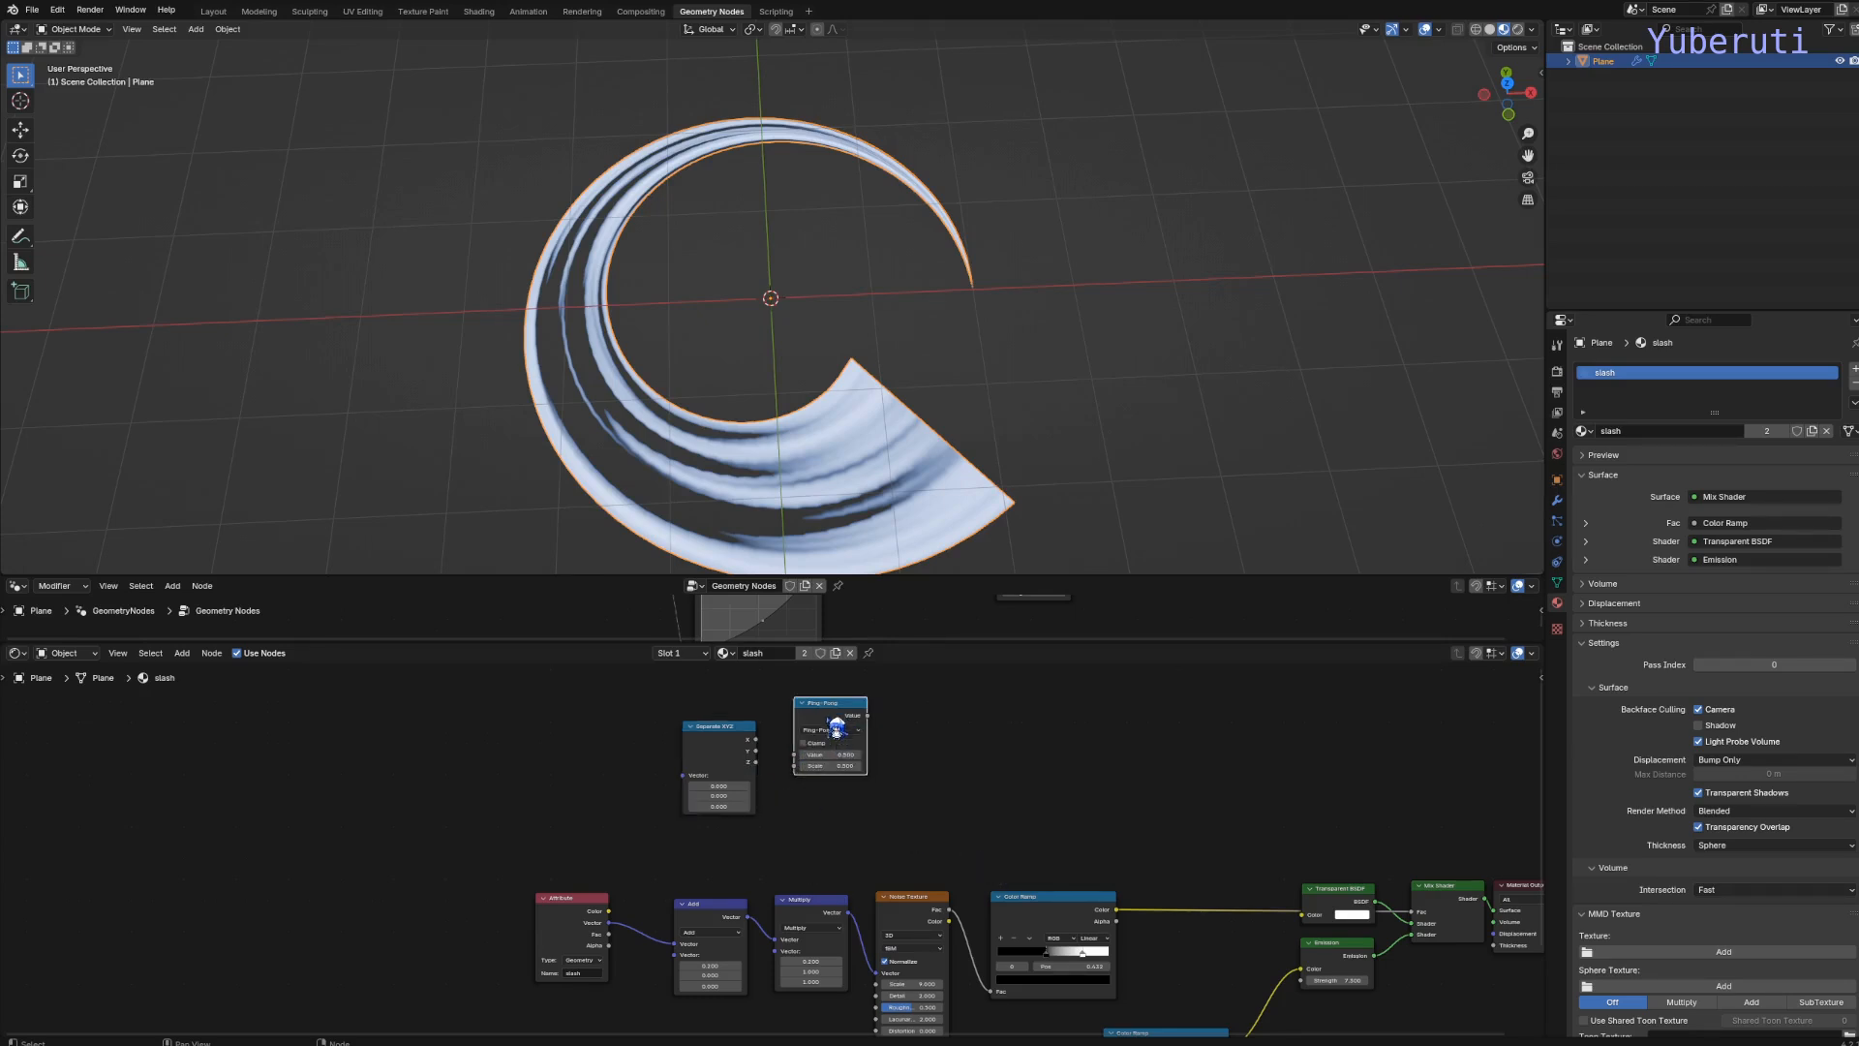
{"action": "key", "text": "shift+d"}
{"action": "left_click", "coordinate": [816, 844]}
{"action": "scroll", "coordinate": [865, 796], "scroll_direction": "up", "scroll_amount": 3}
{"action": "scroll", "coordinate": [865, 796], "scroll_direction": "down", "scroll_amount": 3}
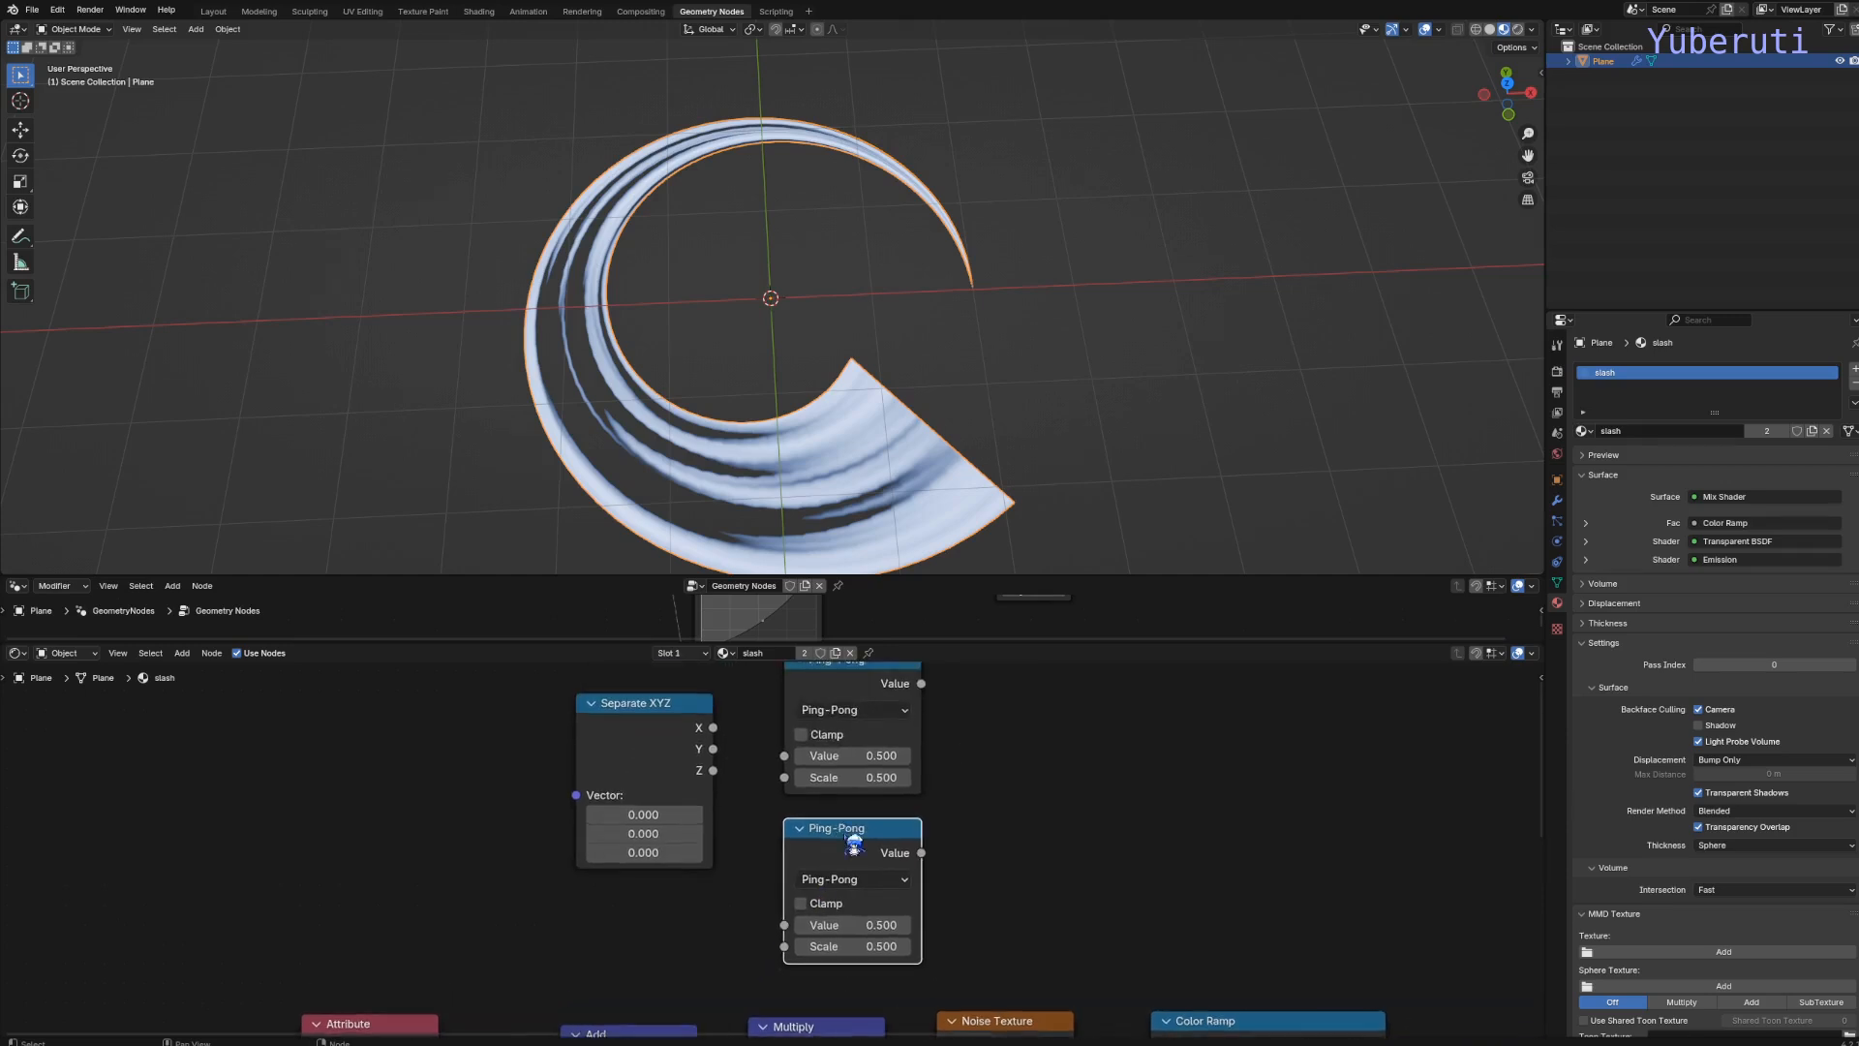
Connect Separate XYZ's X and Y to the two Ping-Pong Value inputs and feed its Vector from the Attribute node's Vector
{"action": "left_click_drag", "start_coordinate": [647, 783], "coordinate": [699, 804]}
{"action": "left_click_drag", "start_coordinate": [647, 798], "coordinate": [699, 928]}
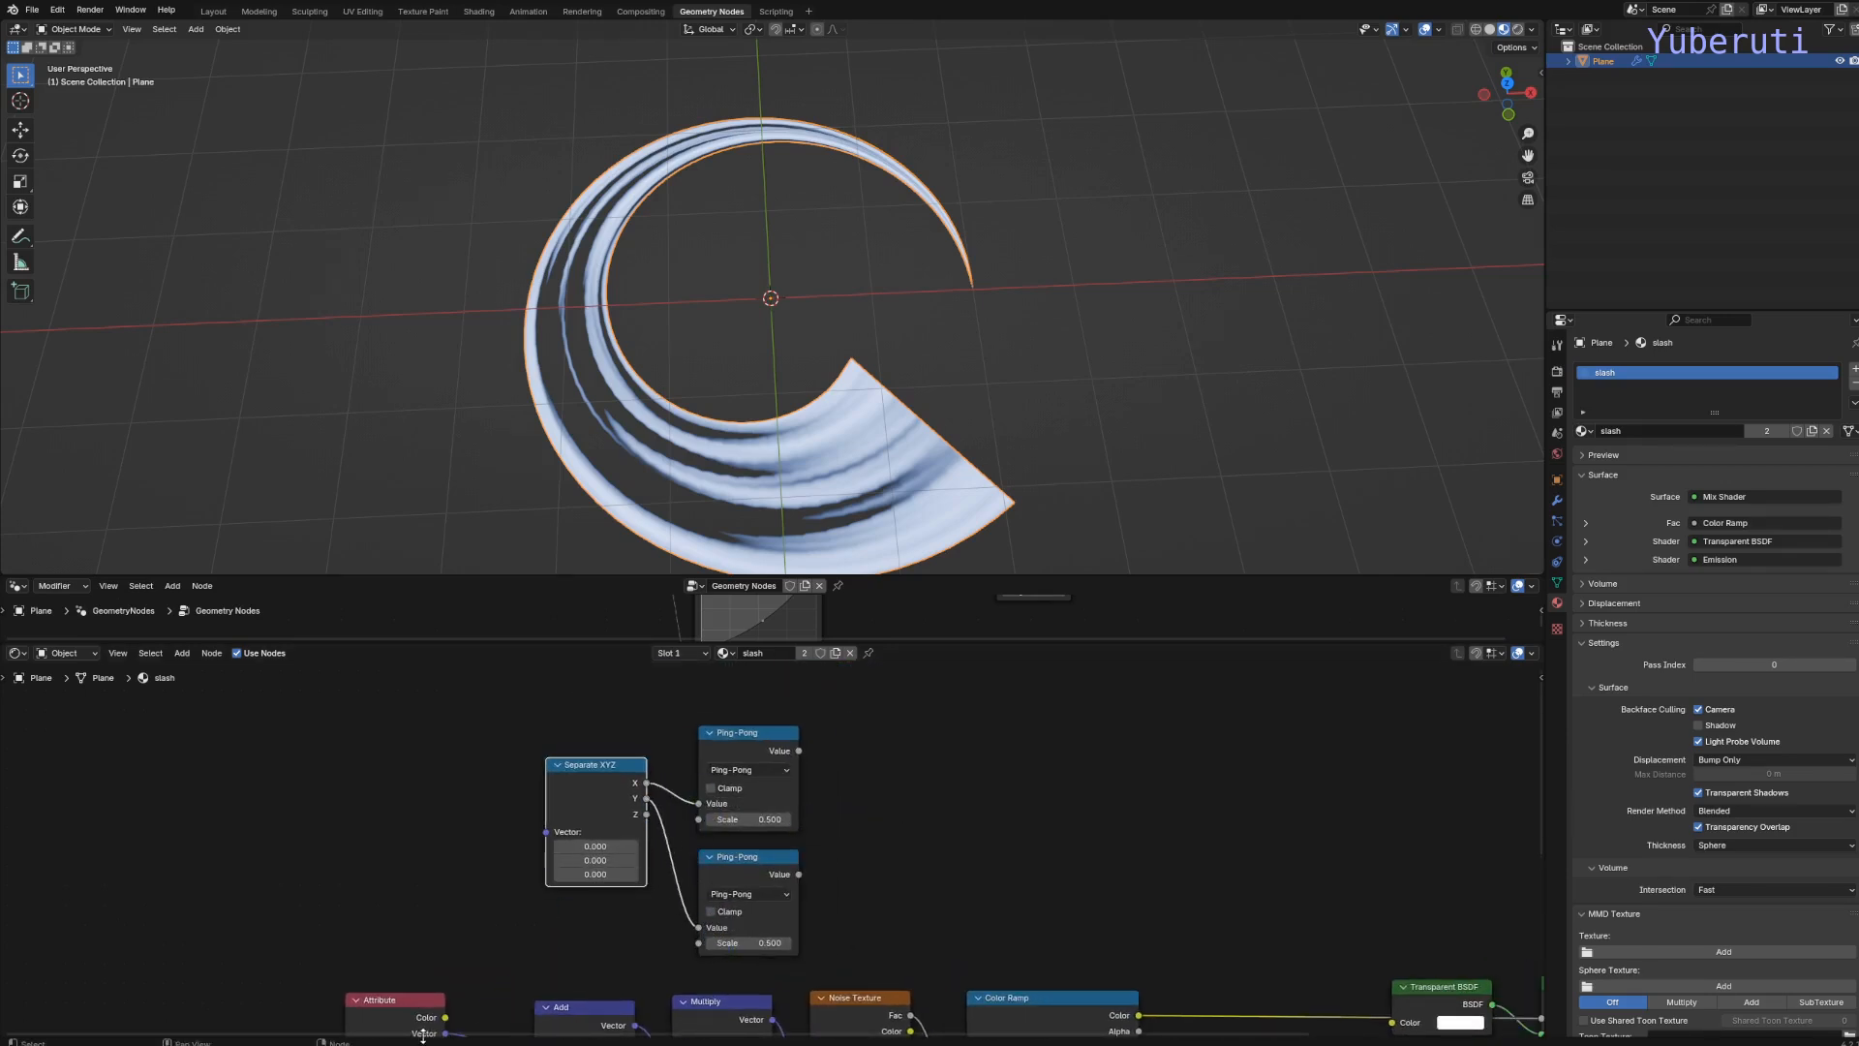
{"action": "middle_click_drag", "start_coordinate": [509, 953], "coordinate": [488, 932]}
{"action": "left_click_drag", "start_coordinate": [425, 1000], "coordinate": [532, 803]}
{"action": "scroll", "coordinate": [875, 768], "scroll_direction": "down", "scroll_amount": 1}
{"action": "middle_click_drag", "start_coordinate": [855, 788], "coordinate": [772, 794]}
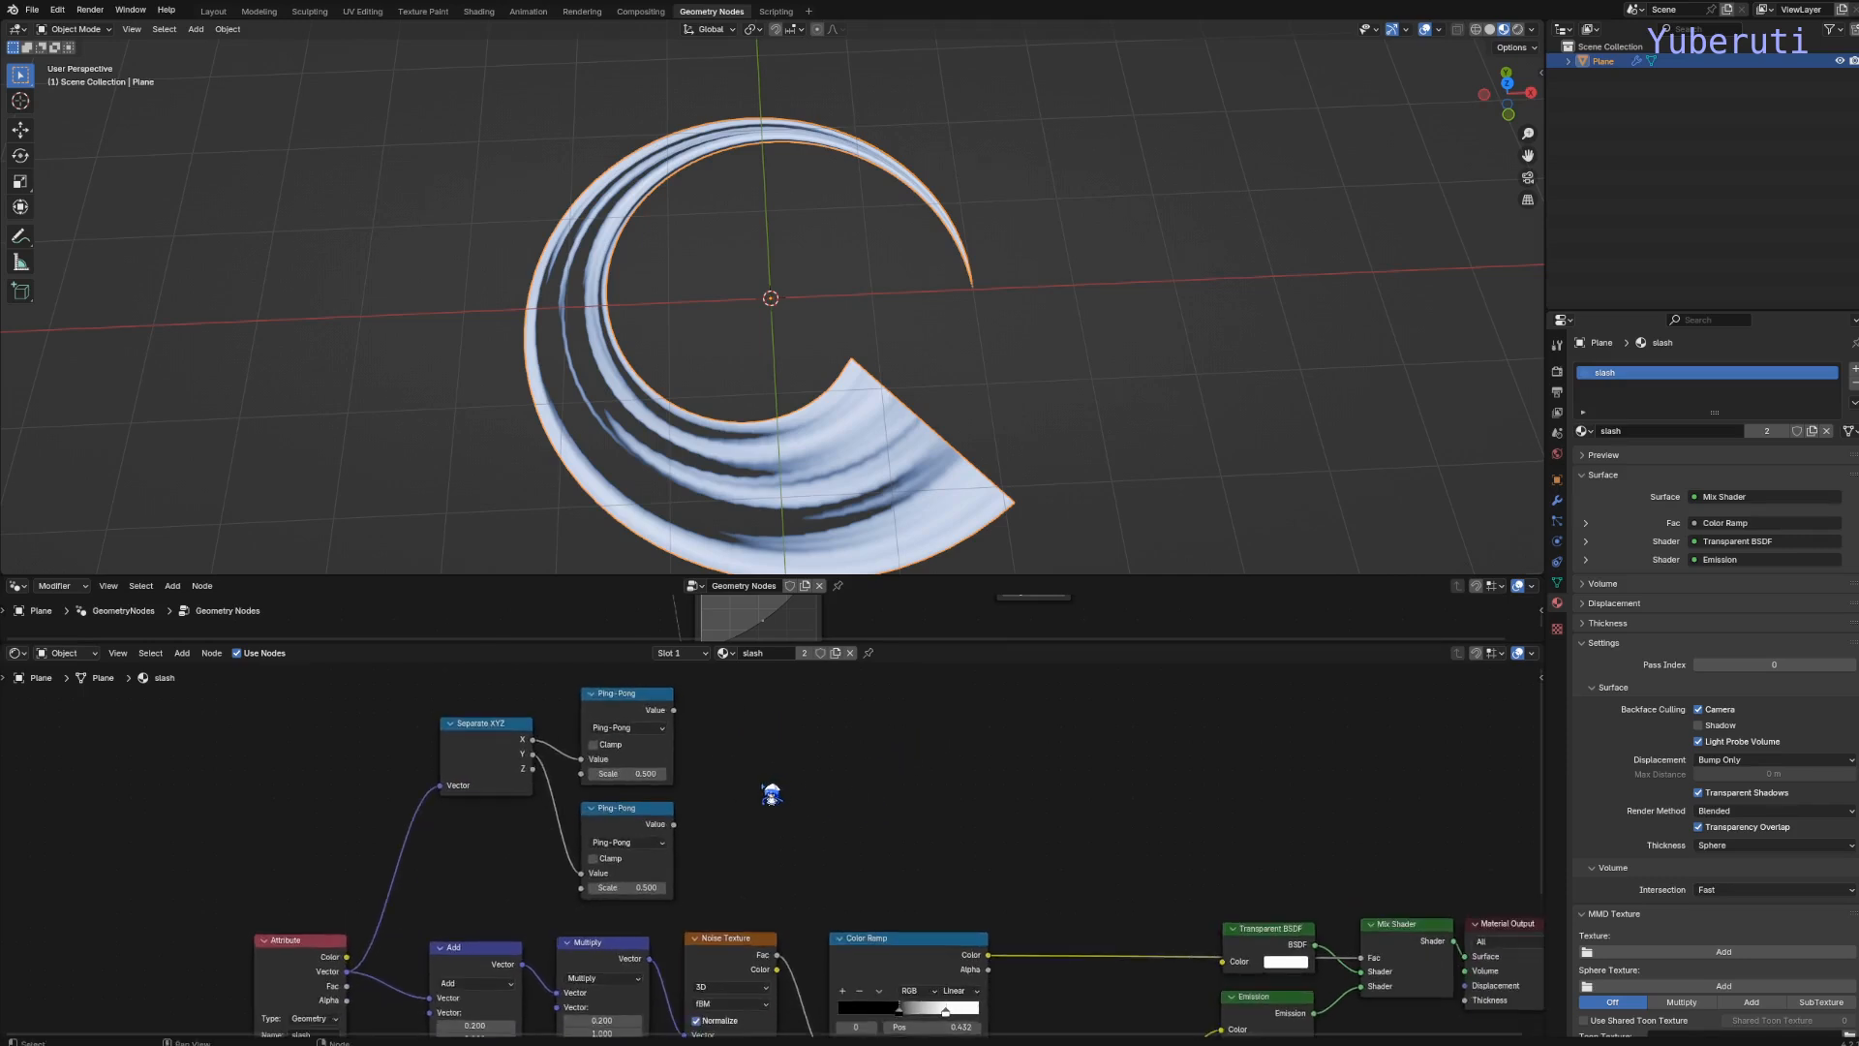
Add a Math node set to Smooth Minimum and connect both Ping-Pong outputs to its Value inputs
{"action": "scroll", "coordinate": [772, 794], "scroll_direction": "down", "scroll_amount": 1}
{"action": "key", "text": "shift+a"}
{"action": "mouse_move", "coordinate": [767, 794]}
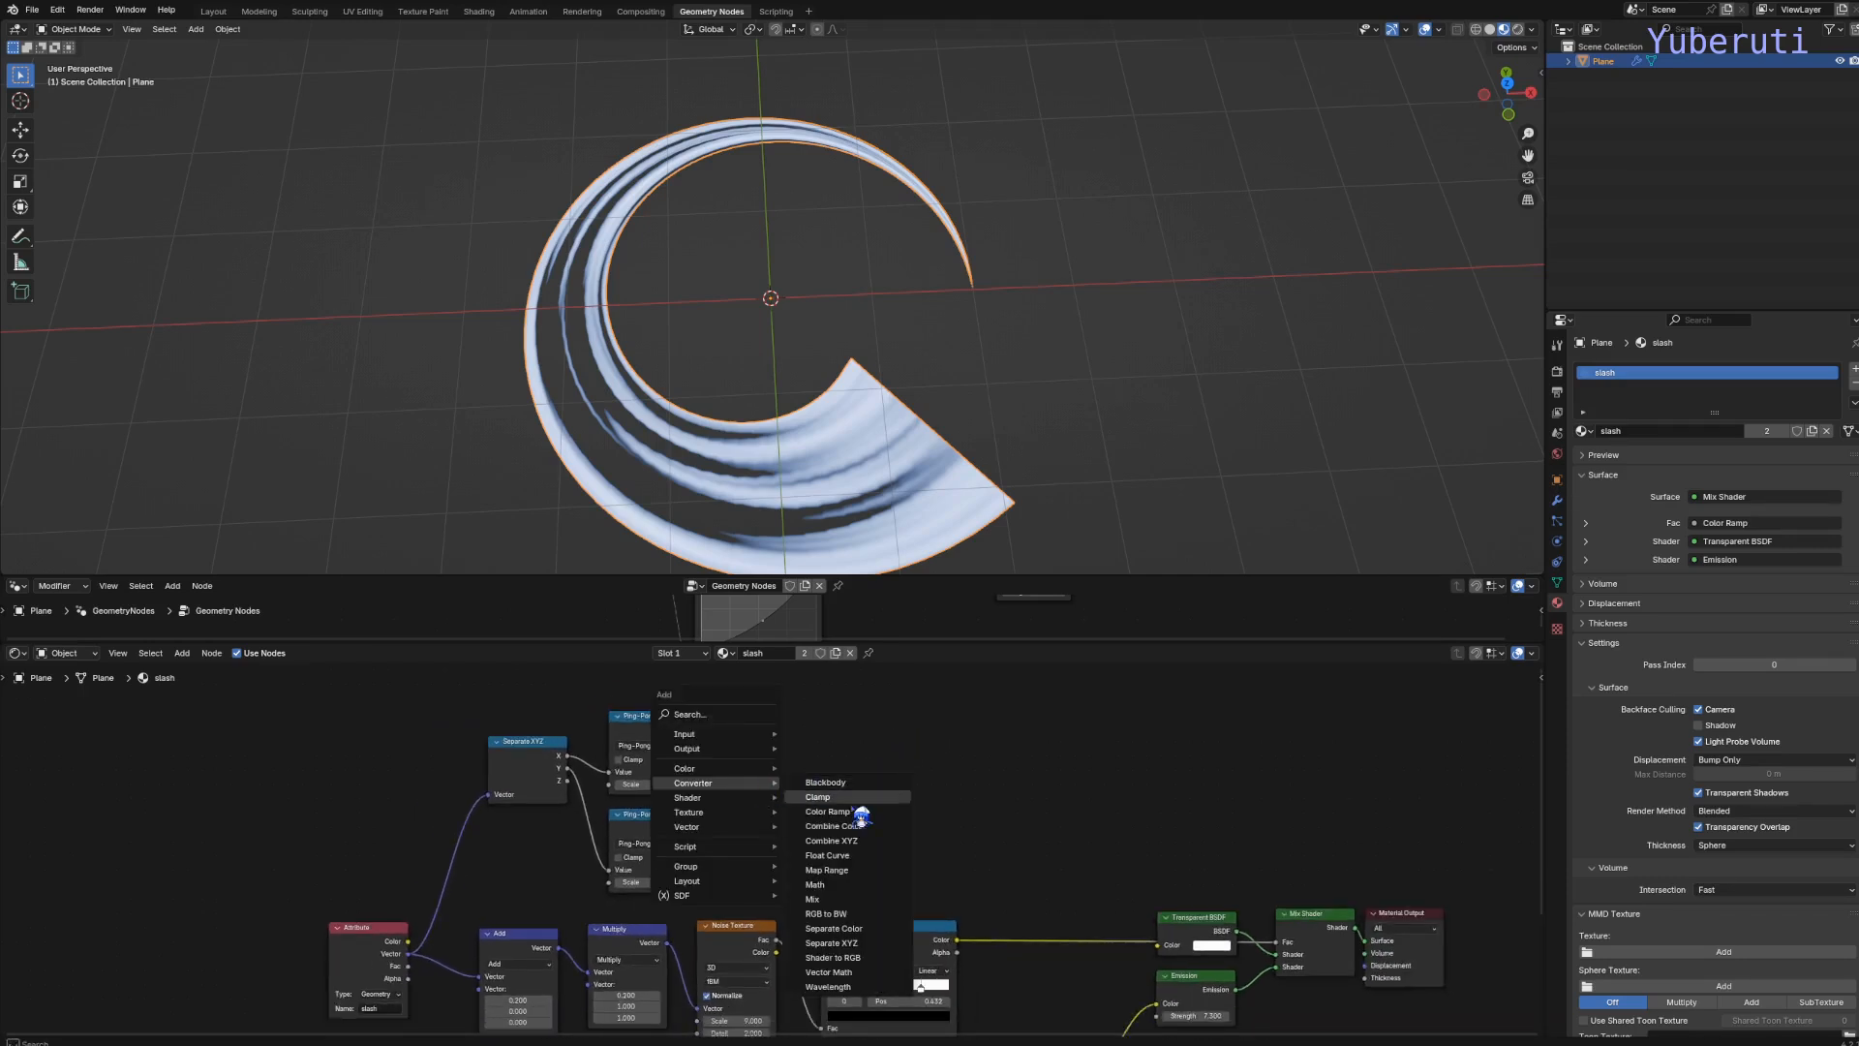
{"action": "left_click", "coordinate": [815, 884]}
{"action": "left_click", "coordinate": [796, 780]}
{"action": "left_click", "coordinate": [790, 765]}
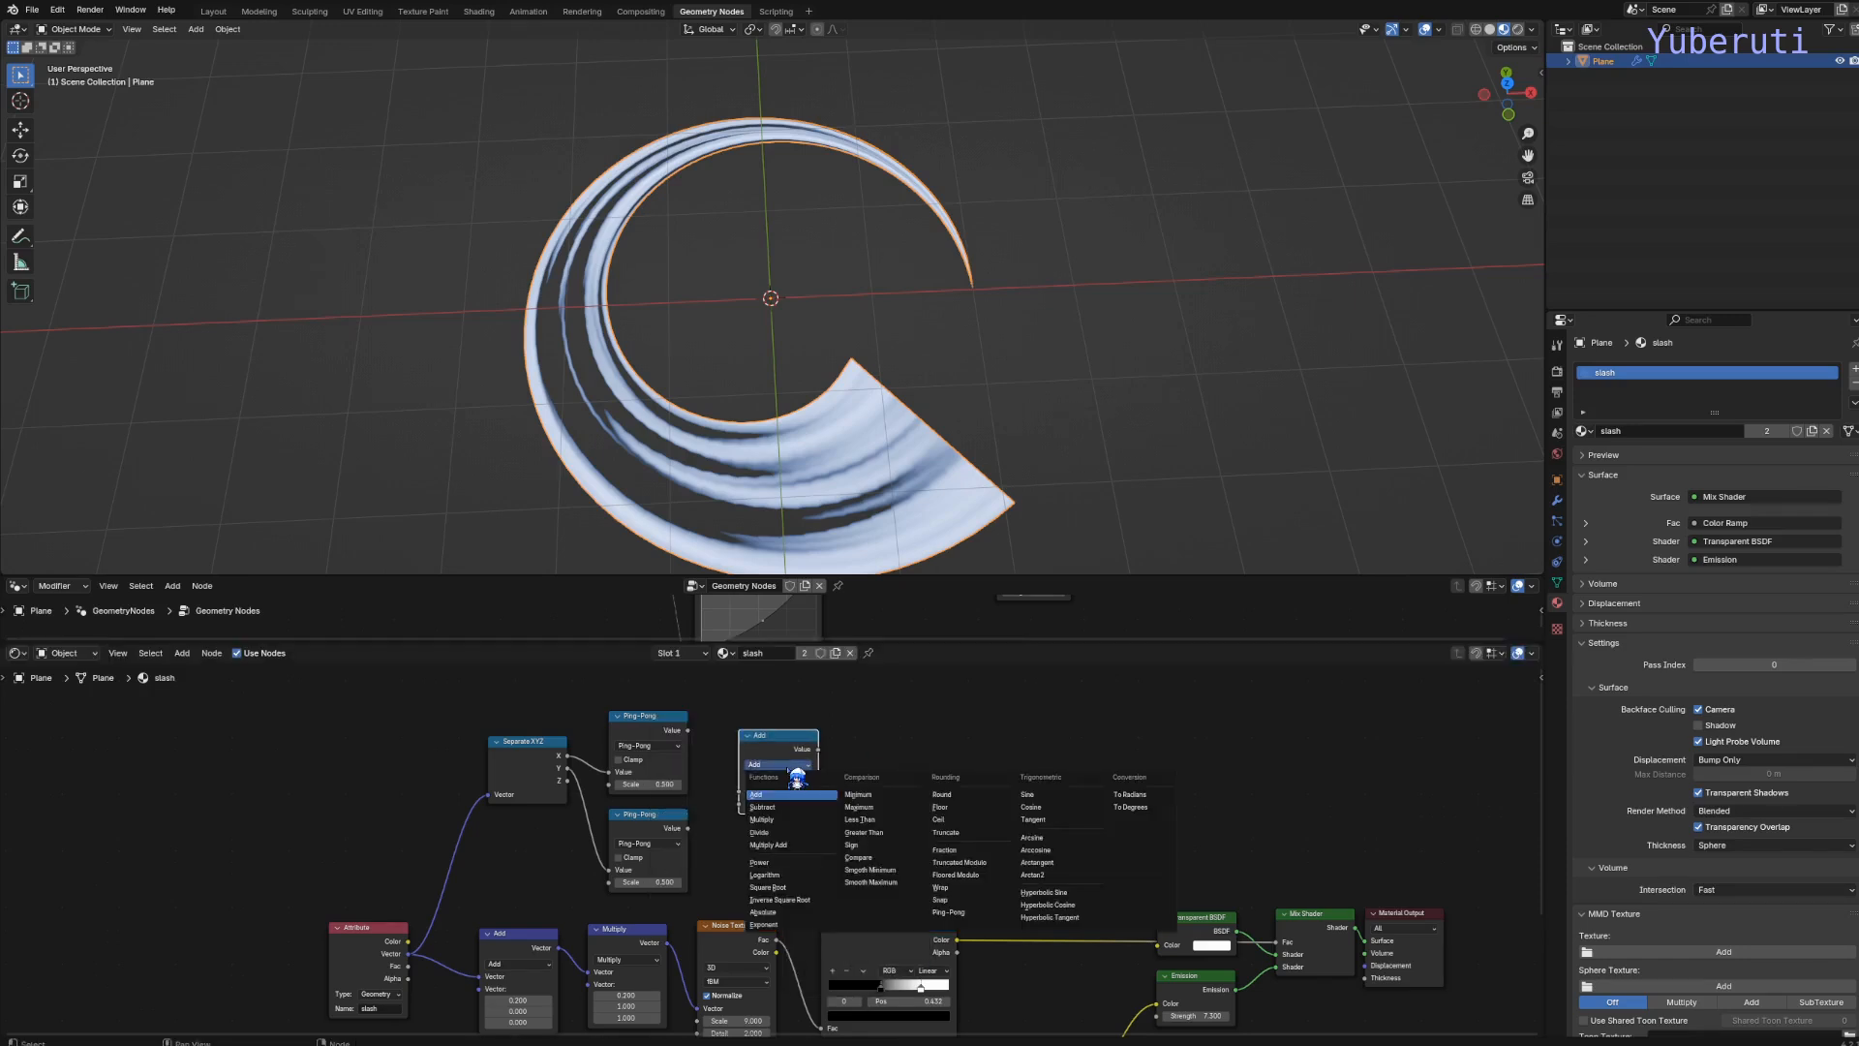
{"action": "left_click", "coordinate": [870, 870]}
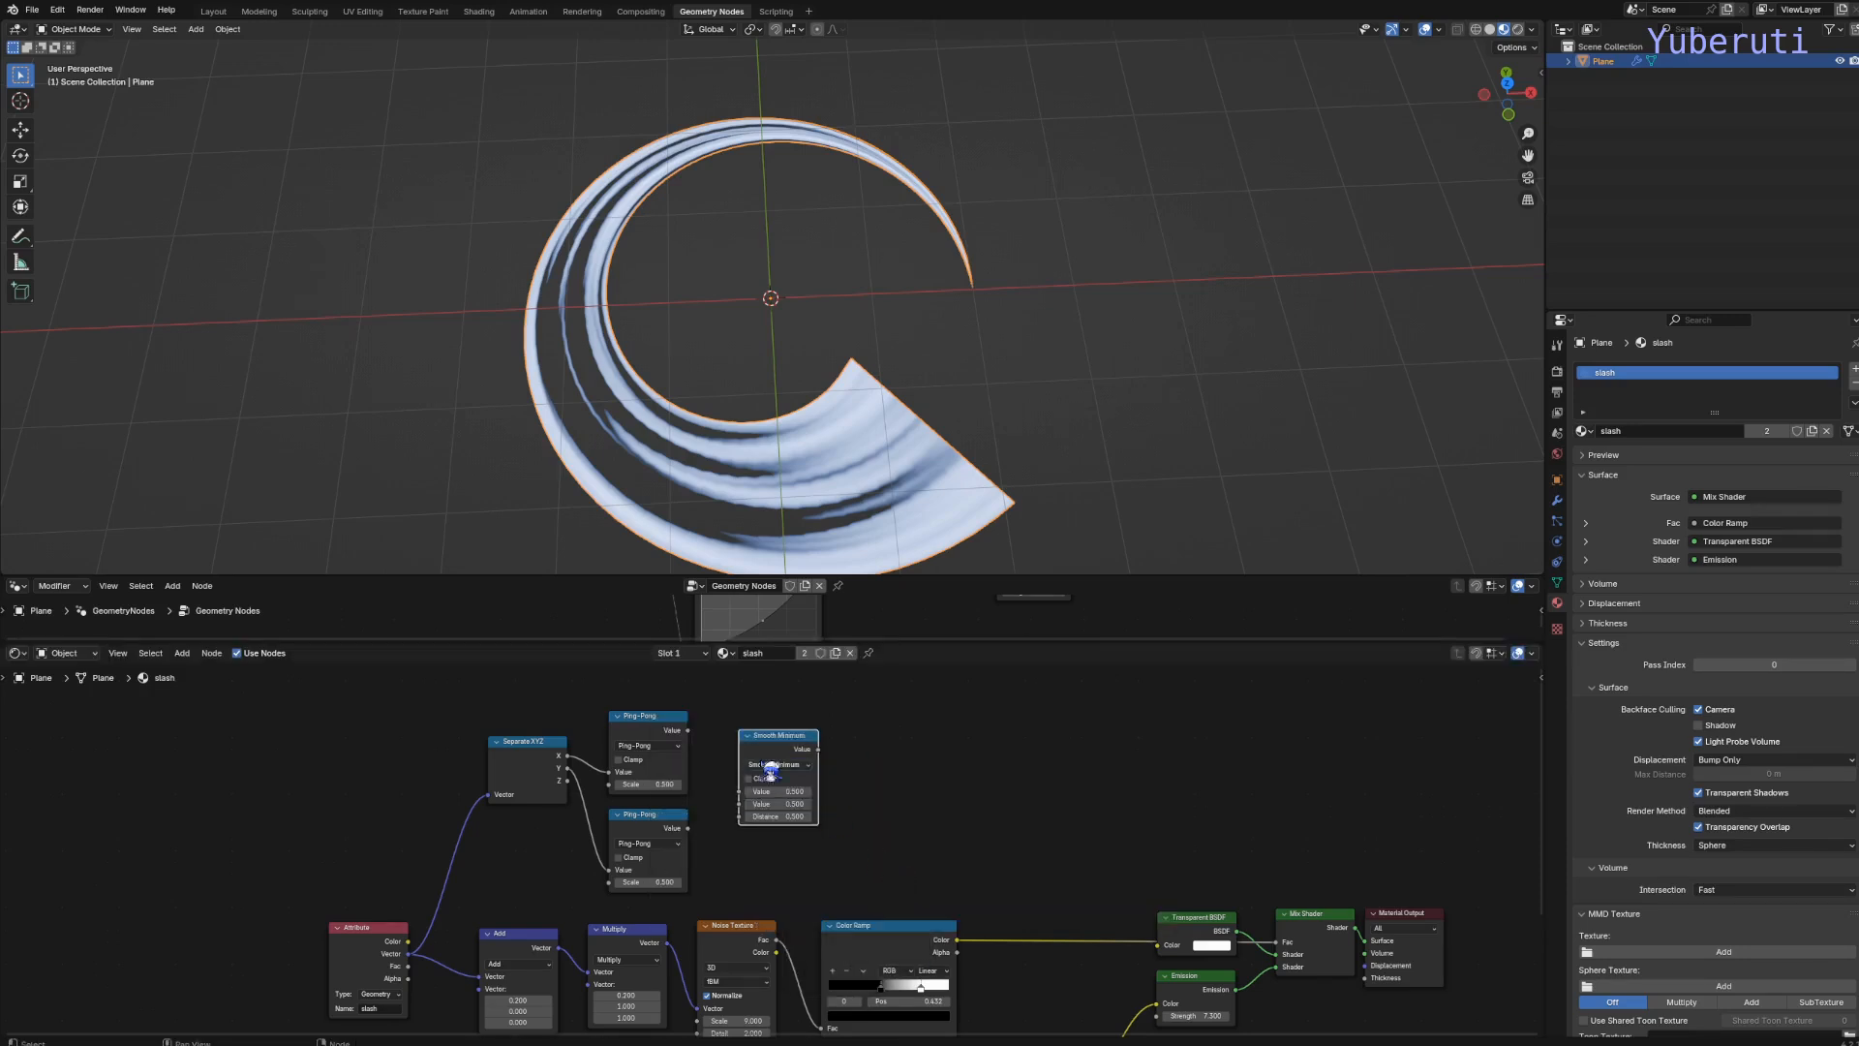
{"action": "left_click_drag", "start_coordinate": [785, 744], "coordinate": [748, 790]}
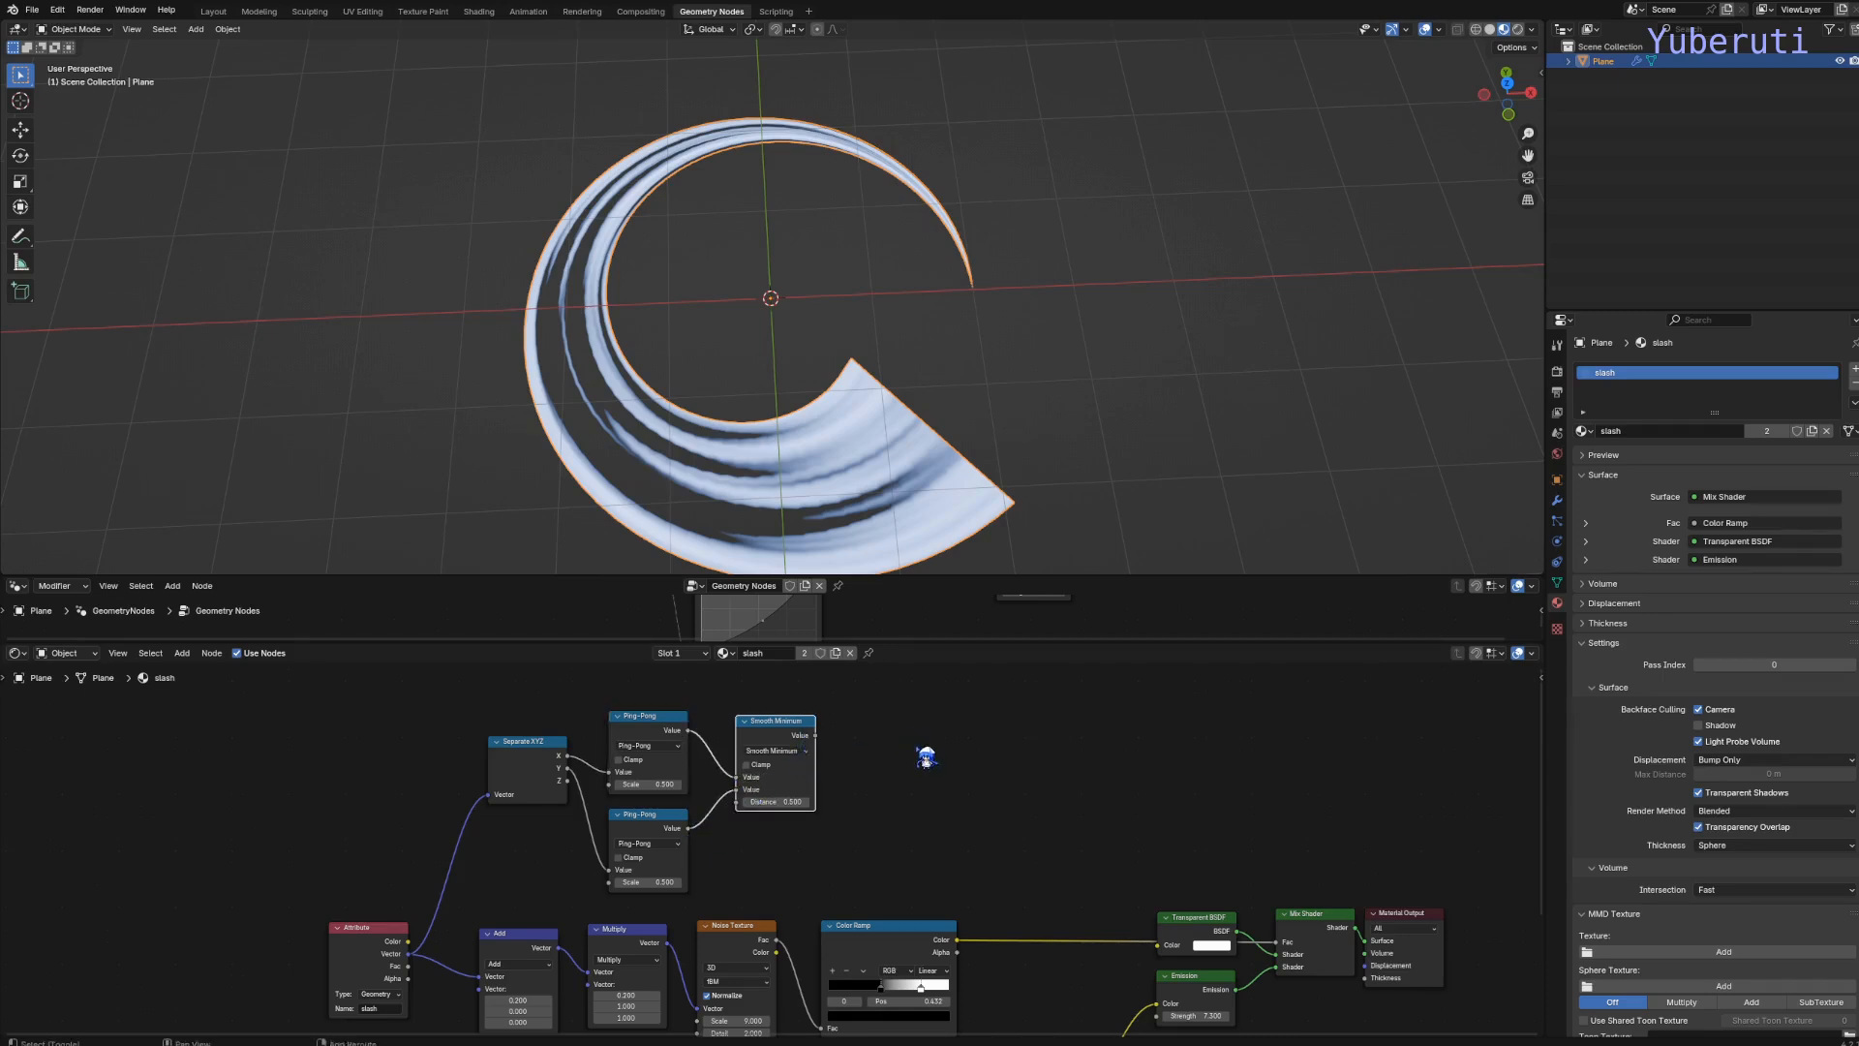
Add a Color Ramp driven by the Smooth Minimum output and connect its Color to the Mix Shader's Fac
{"action": "key", "text": "shift+a"}
{"action": "mouse_move", "coordinate": [927, 758]}
{"action": "left_click", "coordinate": [992, 772]}
{"action": "left_click", "coordinate": [846, 741]}
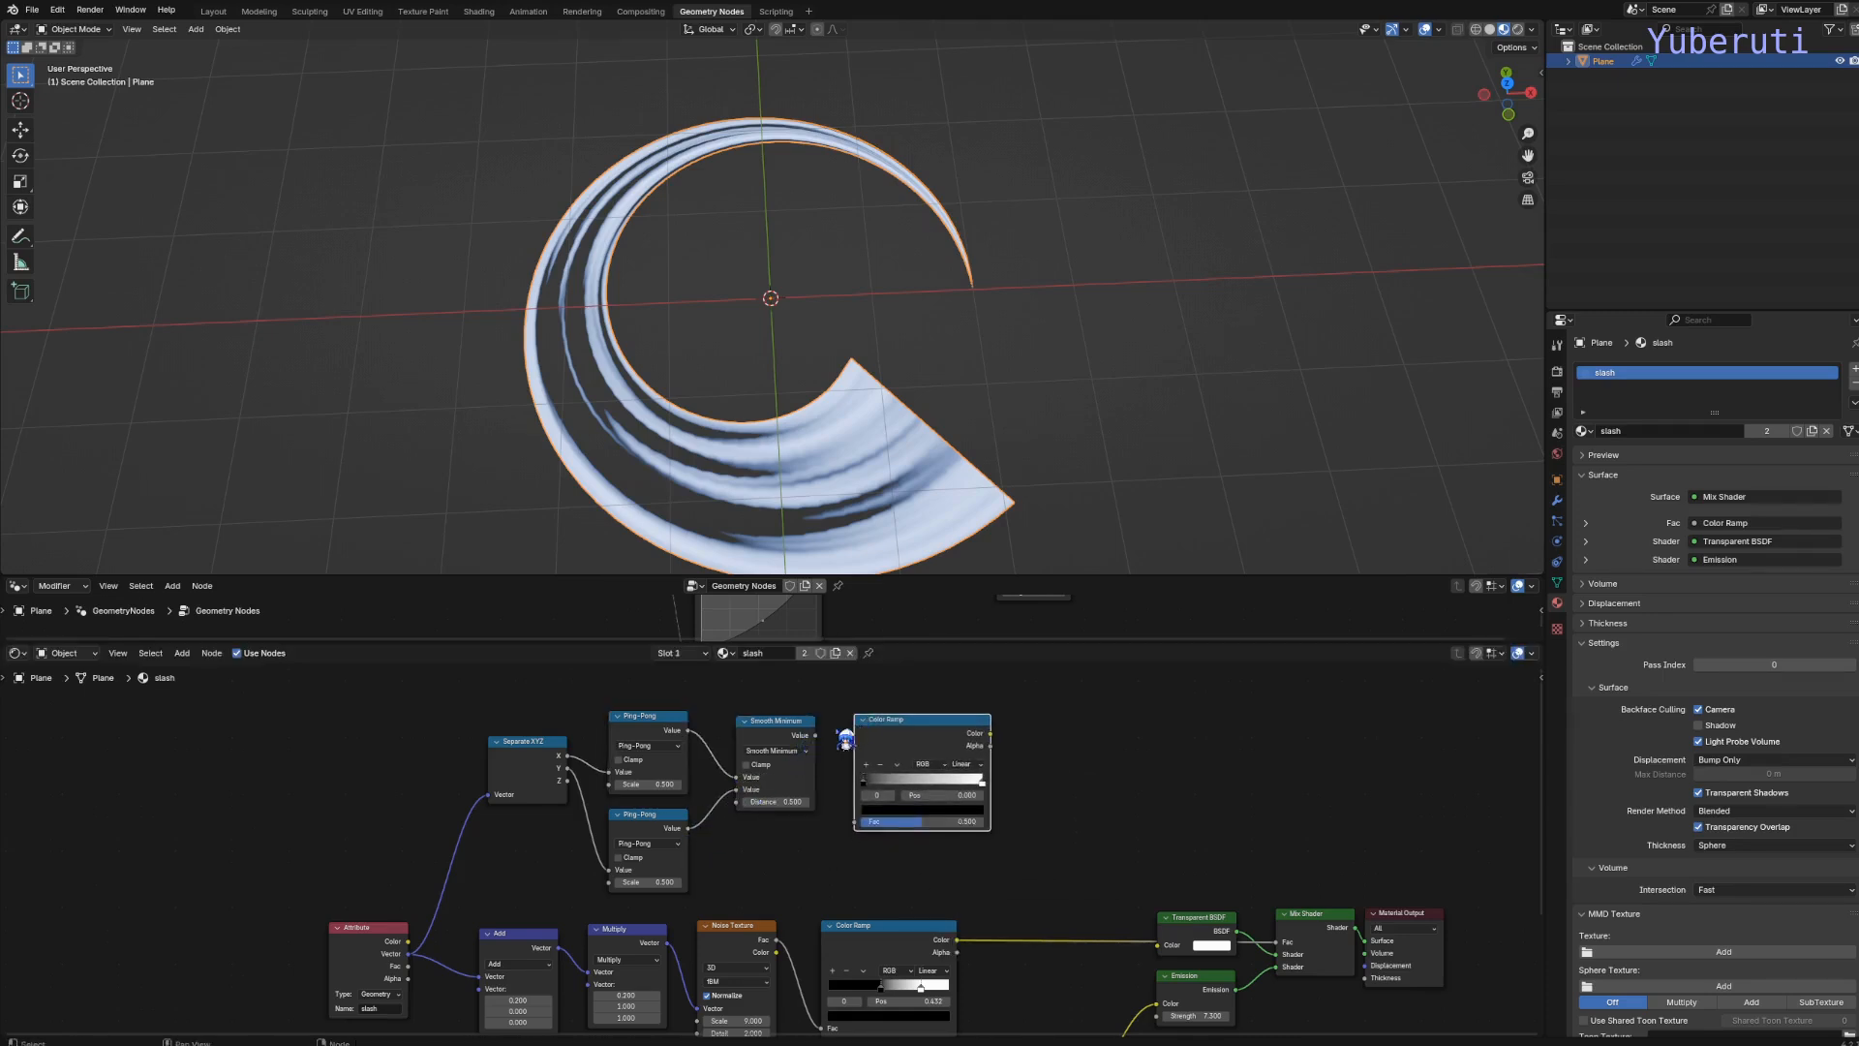
{"action": "left_click", "coordinate": [828, 746]}
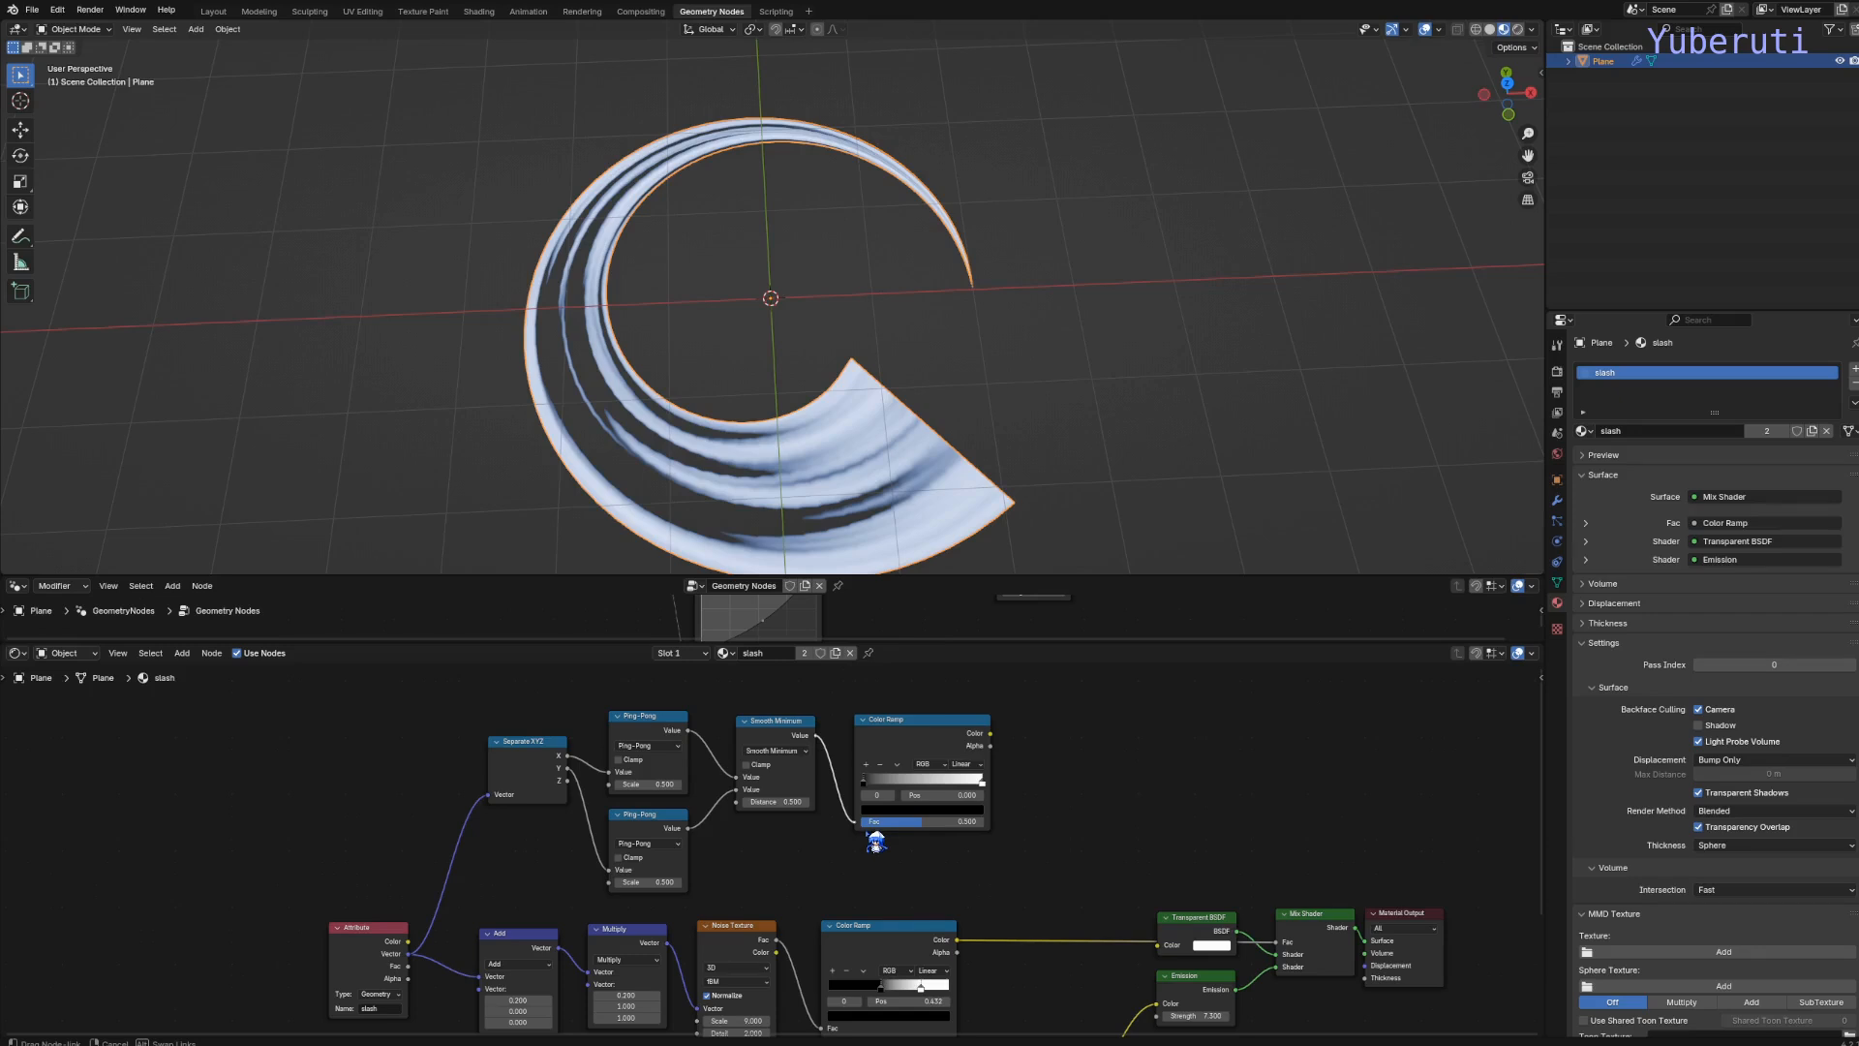
{"action": "left_click_drag", "start_coordinate": [877, 840], "coordinate": [875, 835]}
{"action": "left_click_drag", "start_coordinate": [992, 735], "coordinate": [1294, 951]}
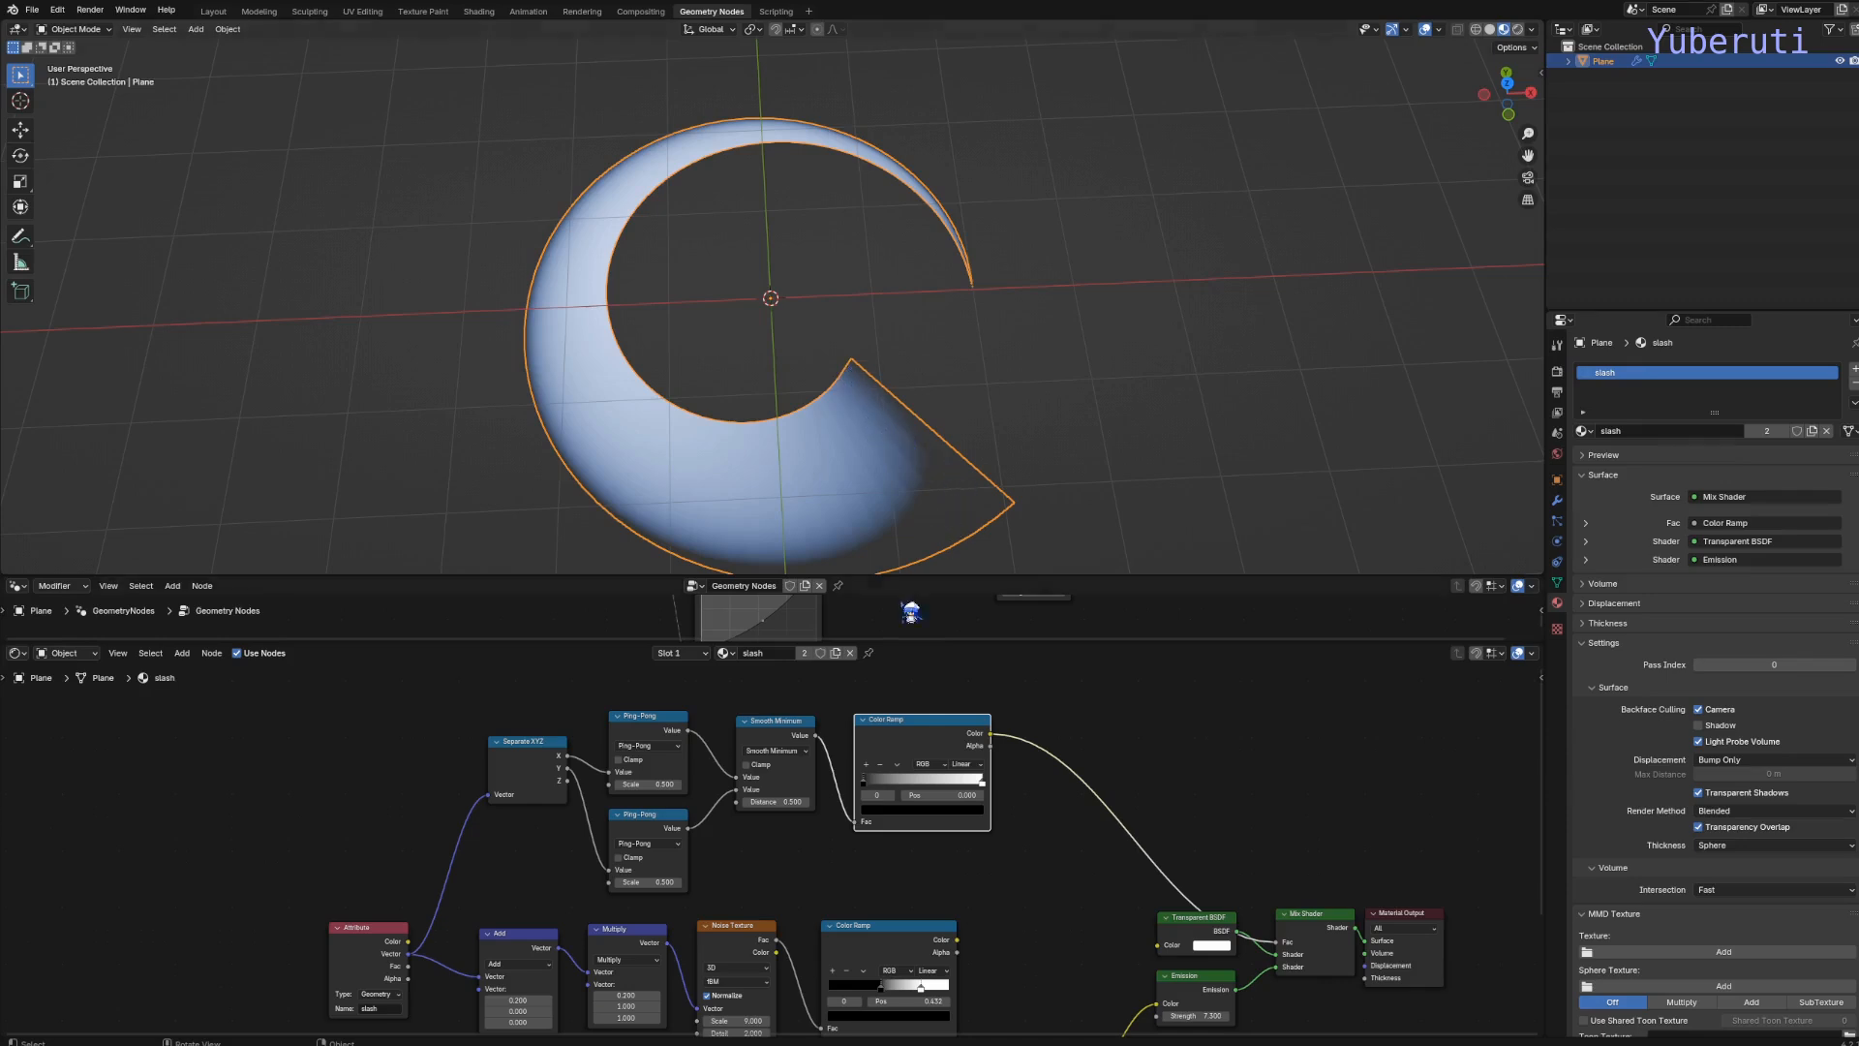
Tighten the new Color Ramp by moving its black stop to about 0.077 and its white stop to about 0.72
{"action": "left_click_drag", "start_coordinate": [871, 792], "coordinate": [881, 792]}
{"action": "left_click_drag", "start_coordinate": [542, 251], "coordinate": [541, 270]}
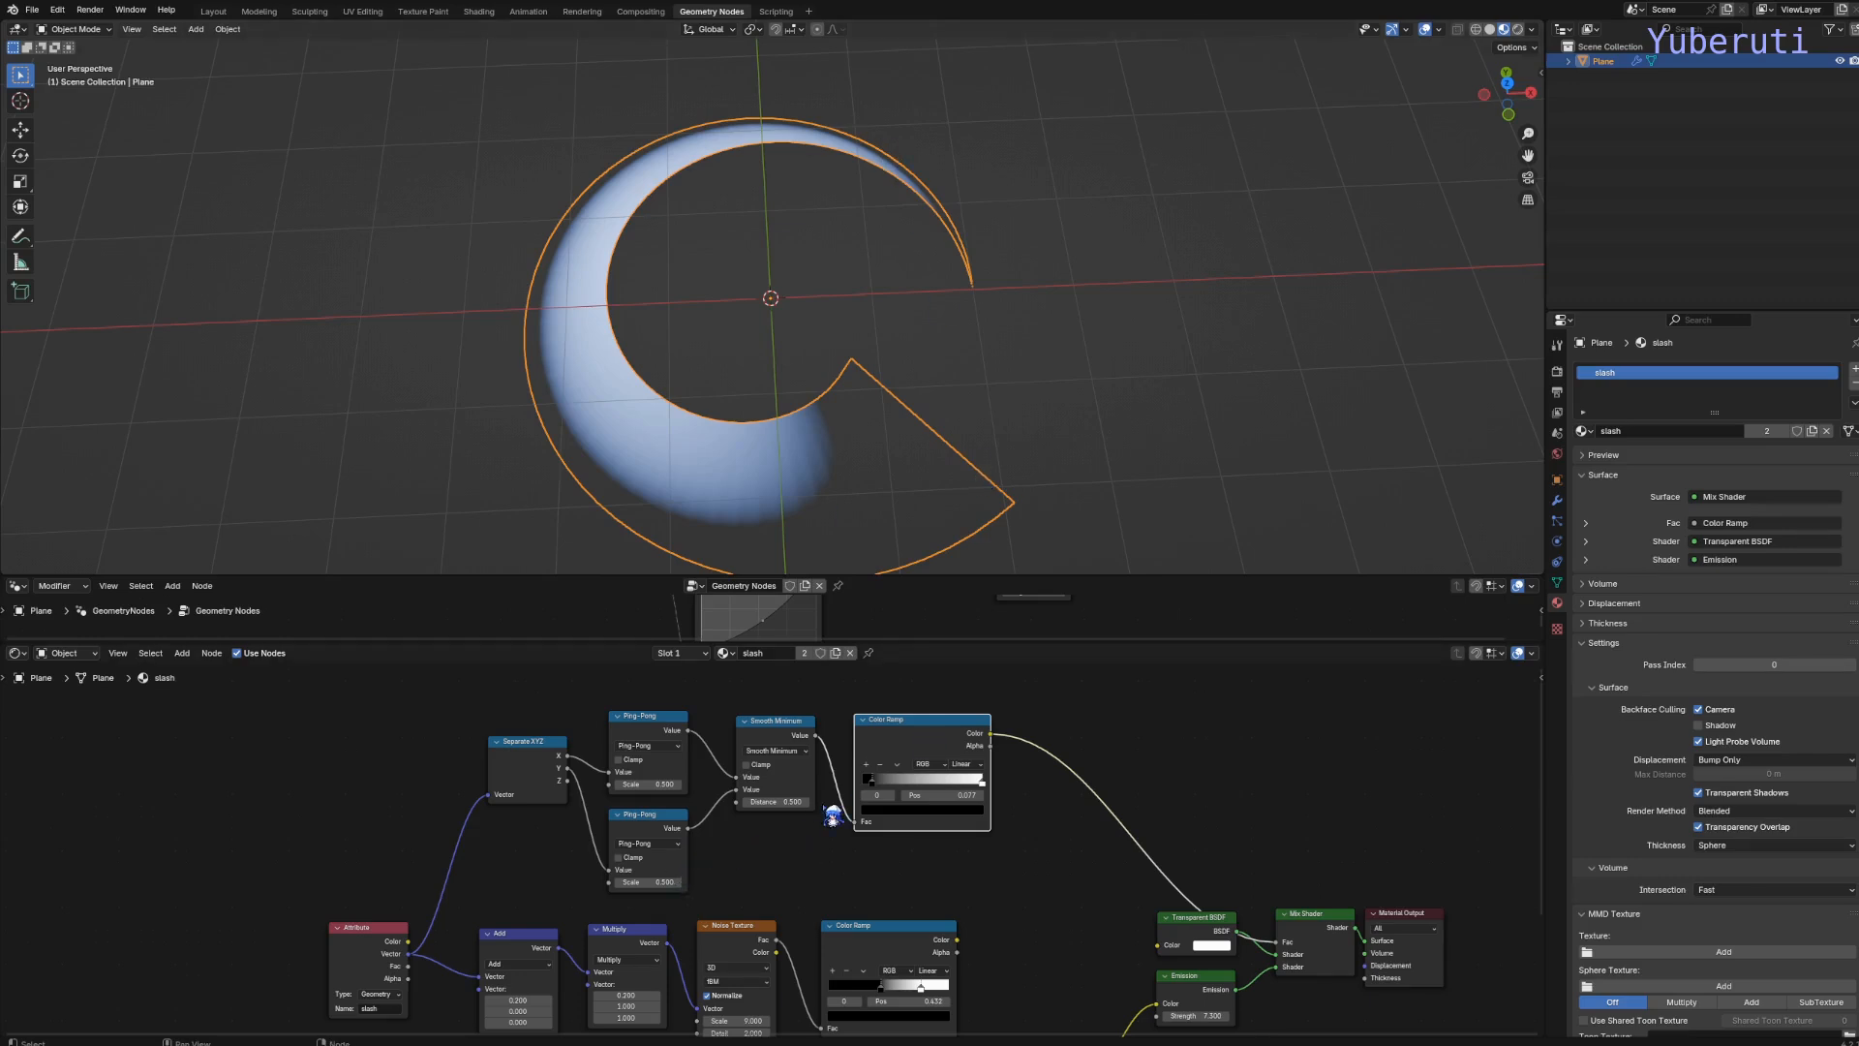
{"action": "left_click_drag", "start_coordinate": [982, 781], "coordinate": [956, 797]}
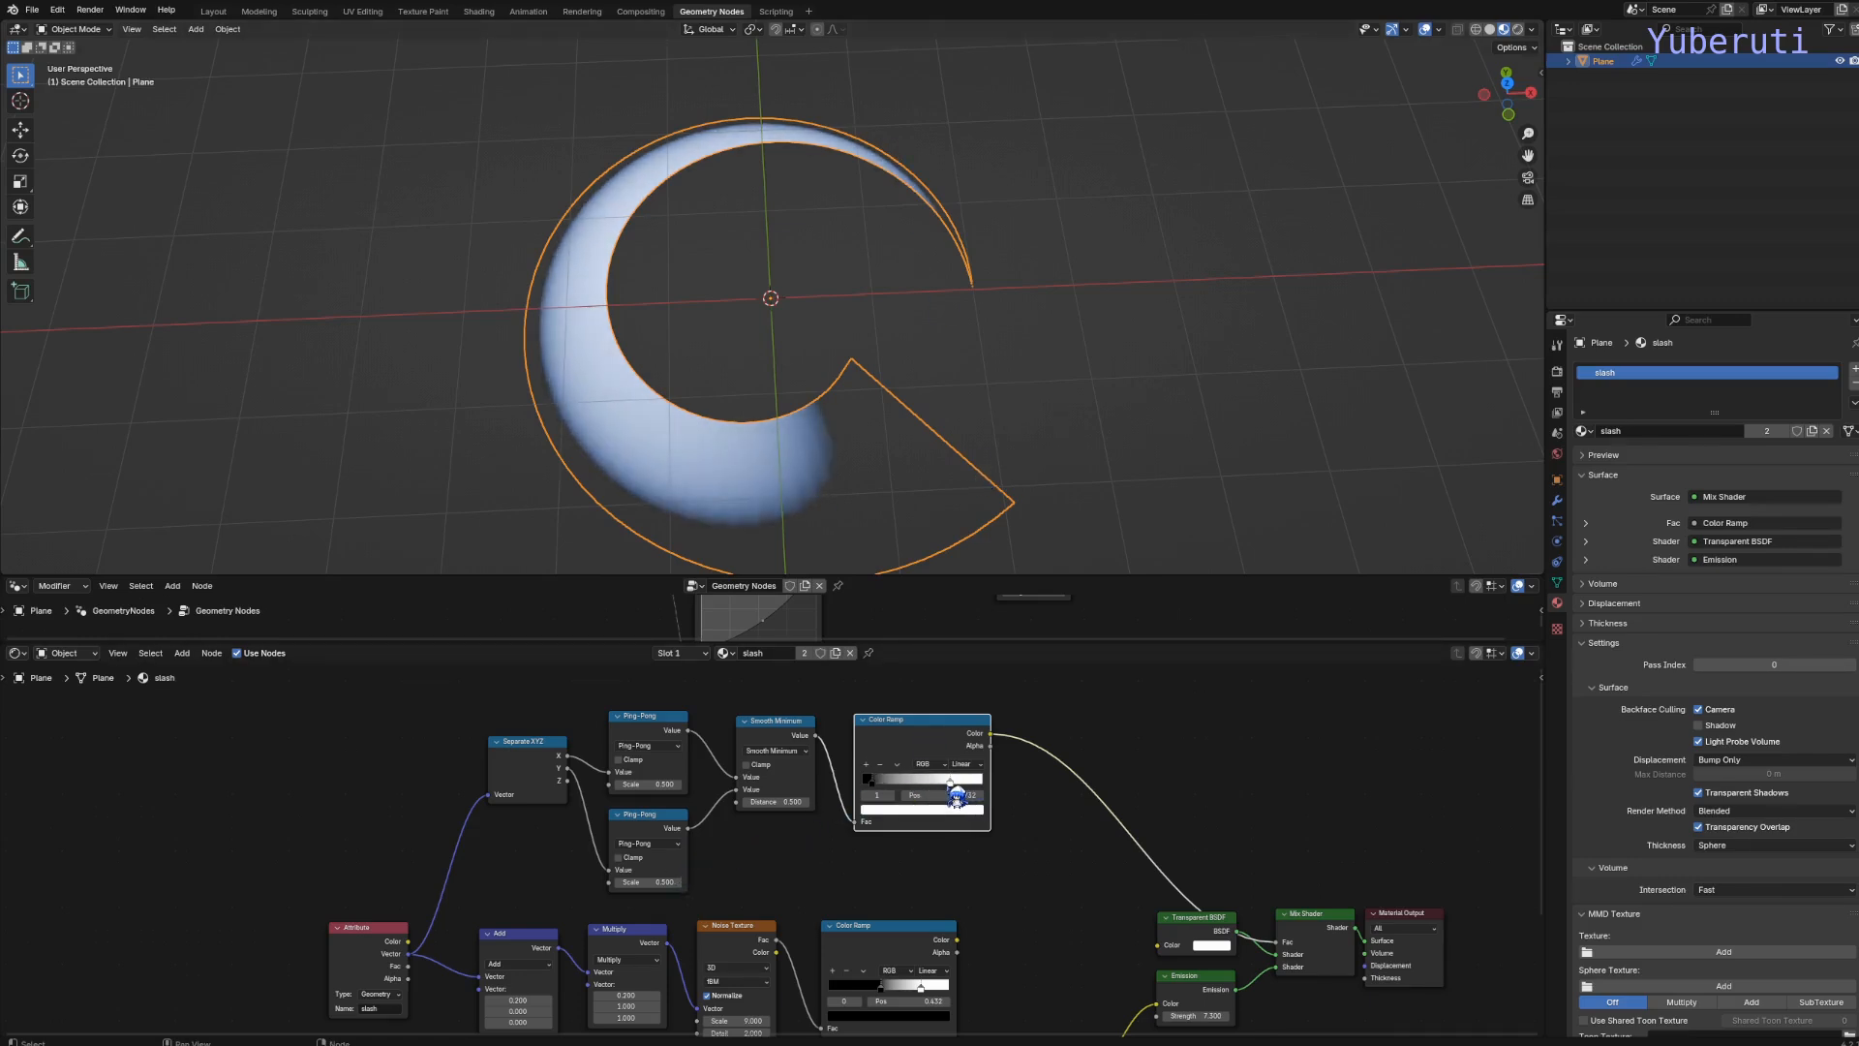
Set the Smooth Minimum node's Distance to 0.200, try the Ping-Pong scales, and move the upper Color Ramp closer to it
{"action": "mouse_move", "coordinate": [768, 802]}
{"action": "left_mouse_down"}
{"action": "mouse_move", "coordinate": [727, 802]}
{"action": "mouse_move", "coordinate": [813, 802]}
{"action": "left_mouse_up"}
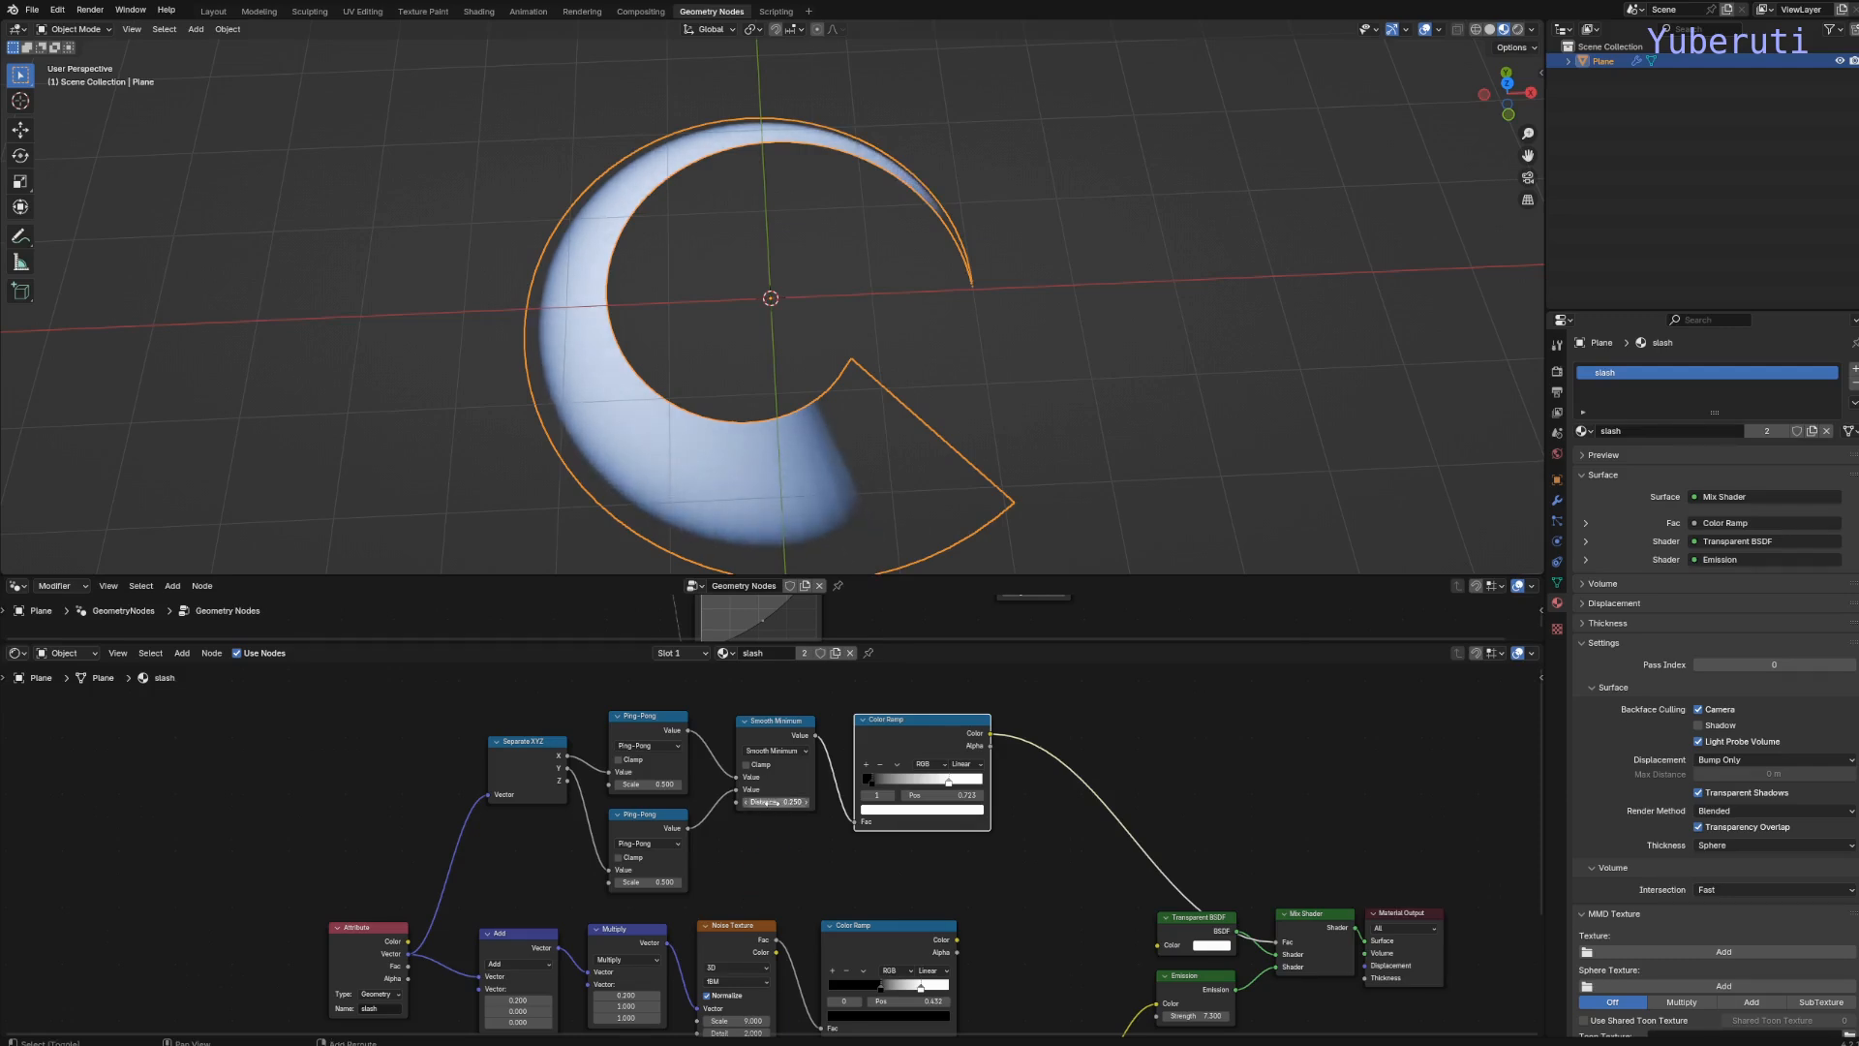
{"action": "mouse_move", "coordinate": [674, 884]}
{"action": "left_mouse_down"}
{"action": "mouse_move", "coordinate": [657, 884]}
{"action": "mouse_move", "coordinate": [674, 884]}
{"action": "left_mouse_up"}
{"action": "mouse_move", "coordinate": [647, 785]}
{"action": "left_mouse_down"}
{"action": "mouse_move", "coordinate": [662, 785]}
{"action": "mouse_move", "coordinate": [646, 788]}
{"action": "left_mouse_up"}
{"action": "middle_click_drag", "start_coordinate": [1083, 852], "coordinate": [937, 839]}
{"action": "scroll", "coordinate": [936, 833], "scroll_direction": "up", "scroll_amount": 1}
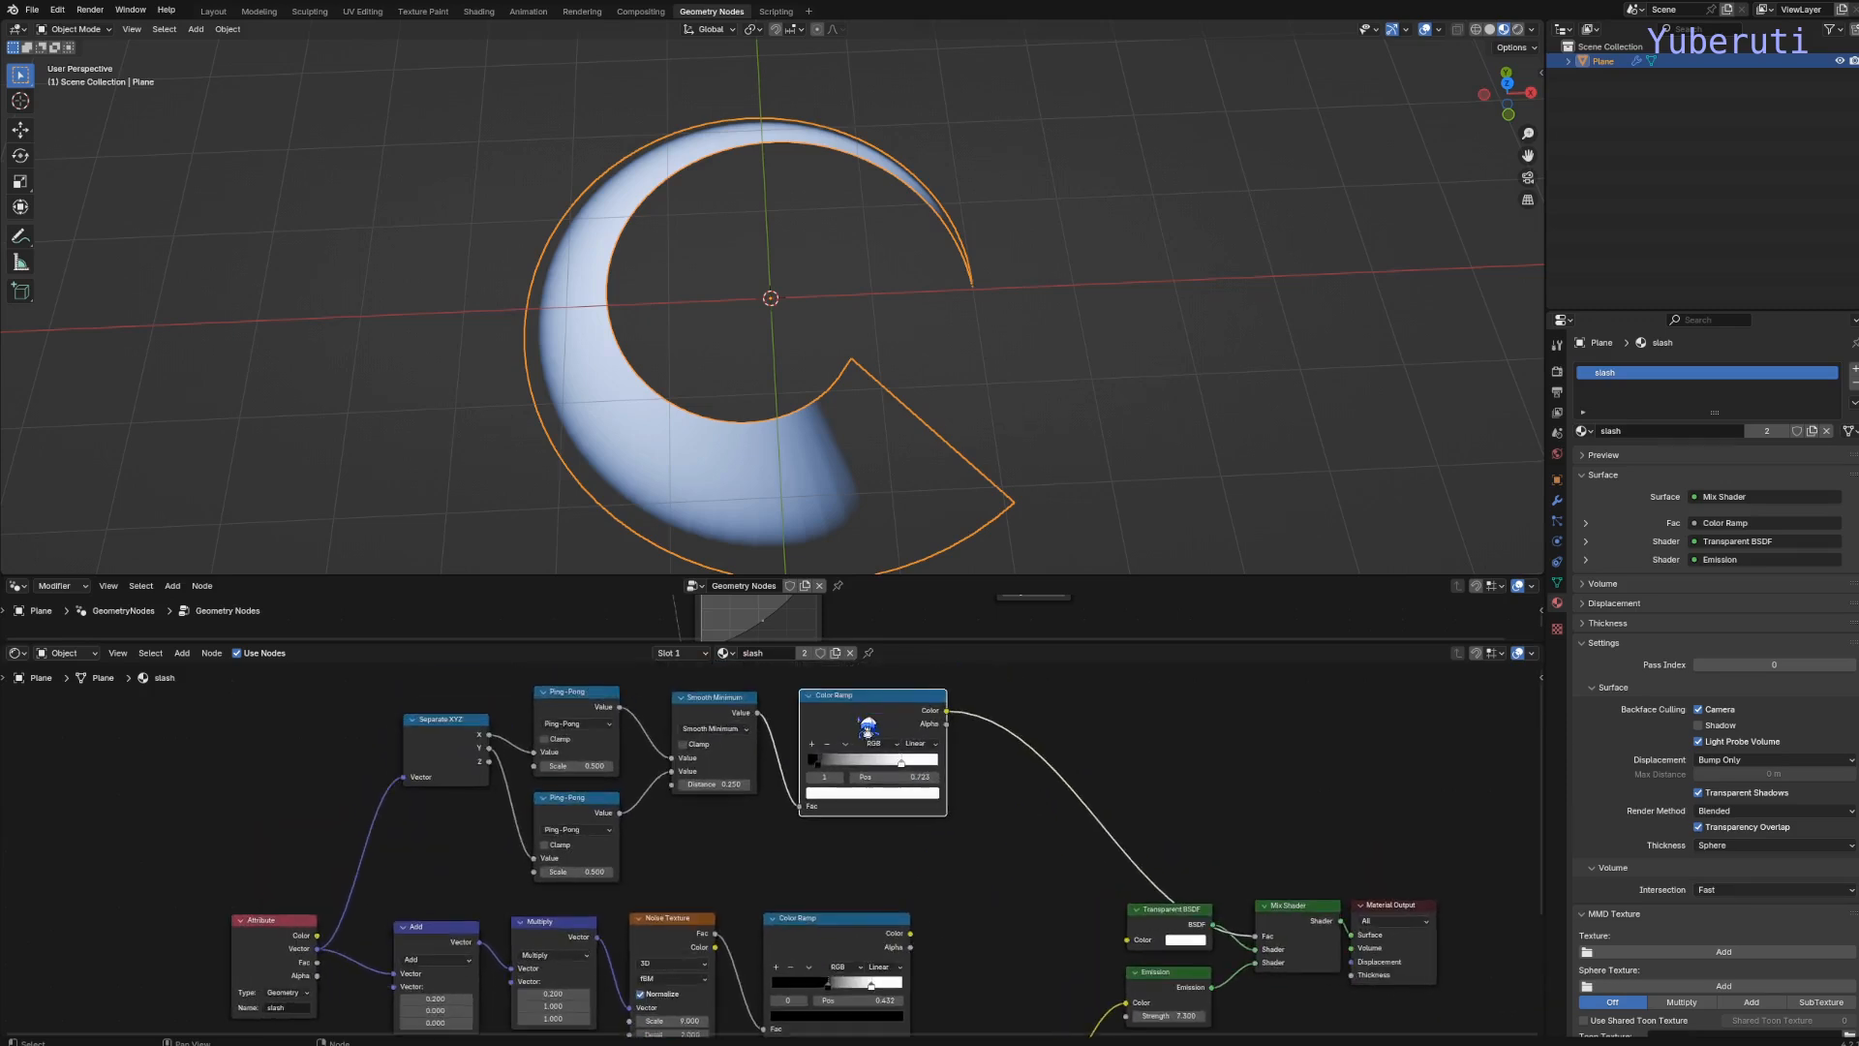
{"action": "left_click_drag", "start_coordinate": [848, 708], "coordinate": [771, 712]}
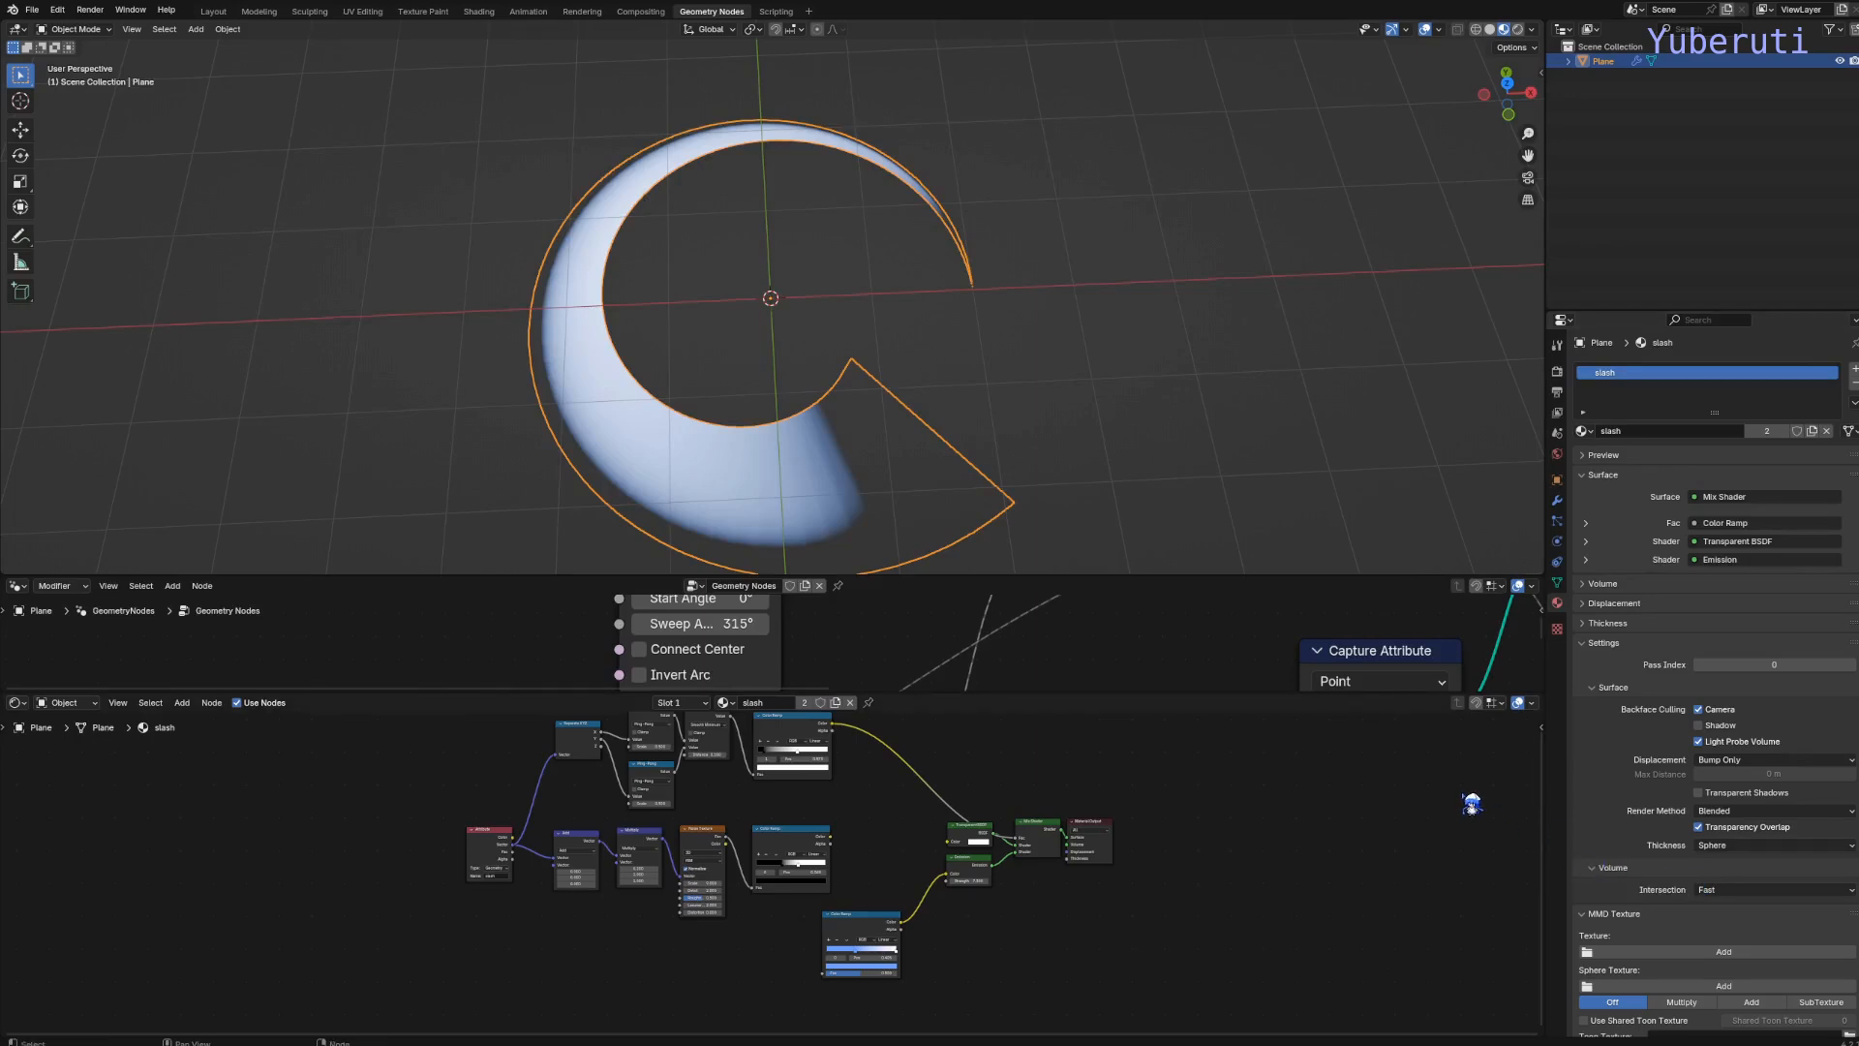
Insert a Mix Color node between the upper Color Ramp and the Mix Shader, and connect the noise Color Ramp's Color to B
{"action": "scroll", "coordinate": [884, 843], "scroll_direction": "up", "scroll_amount": 2}
{"action": "key", "text": "shift+a"}
{"action": "mouse_move", "coordinate": [883, 835]}
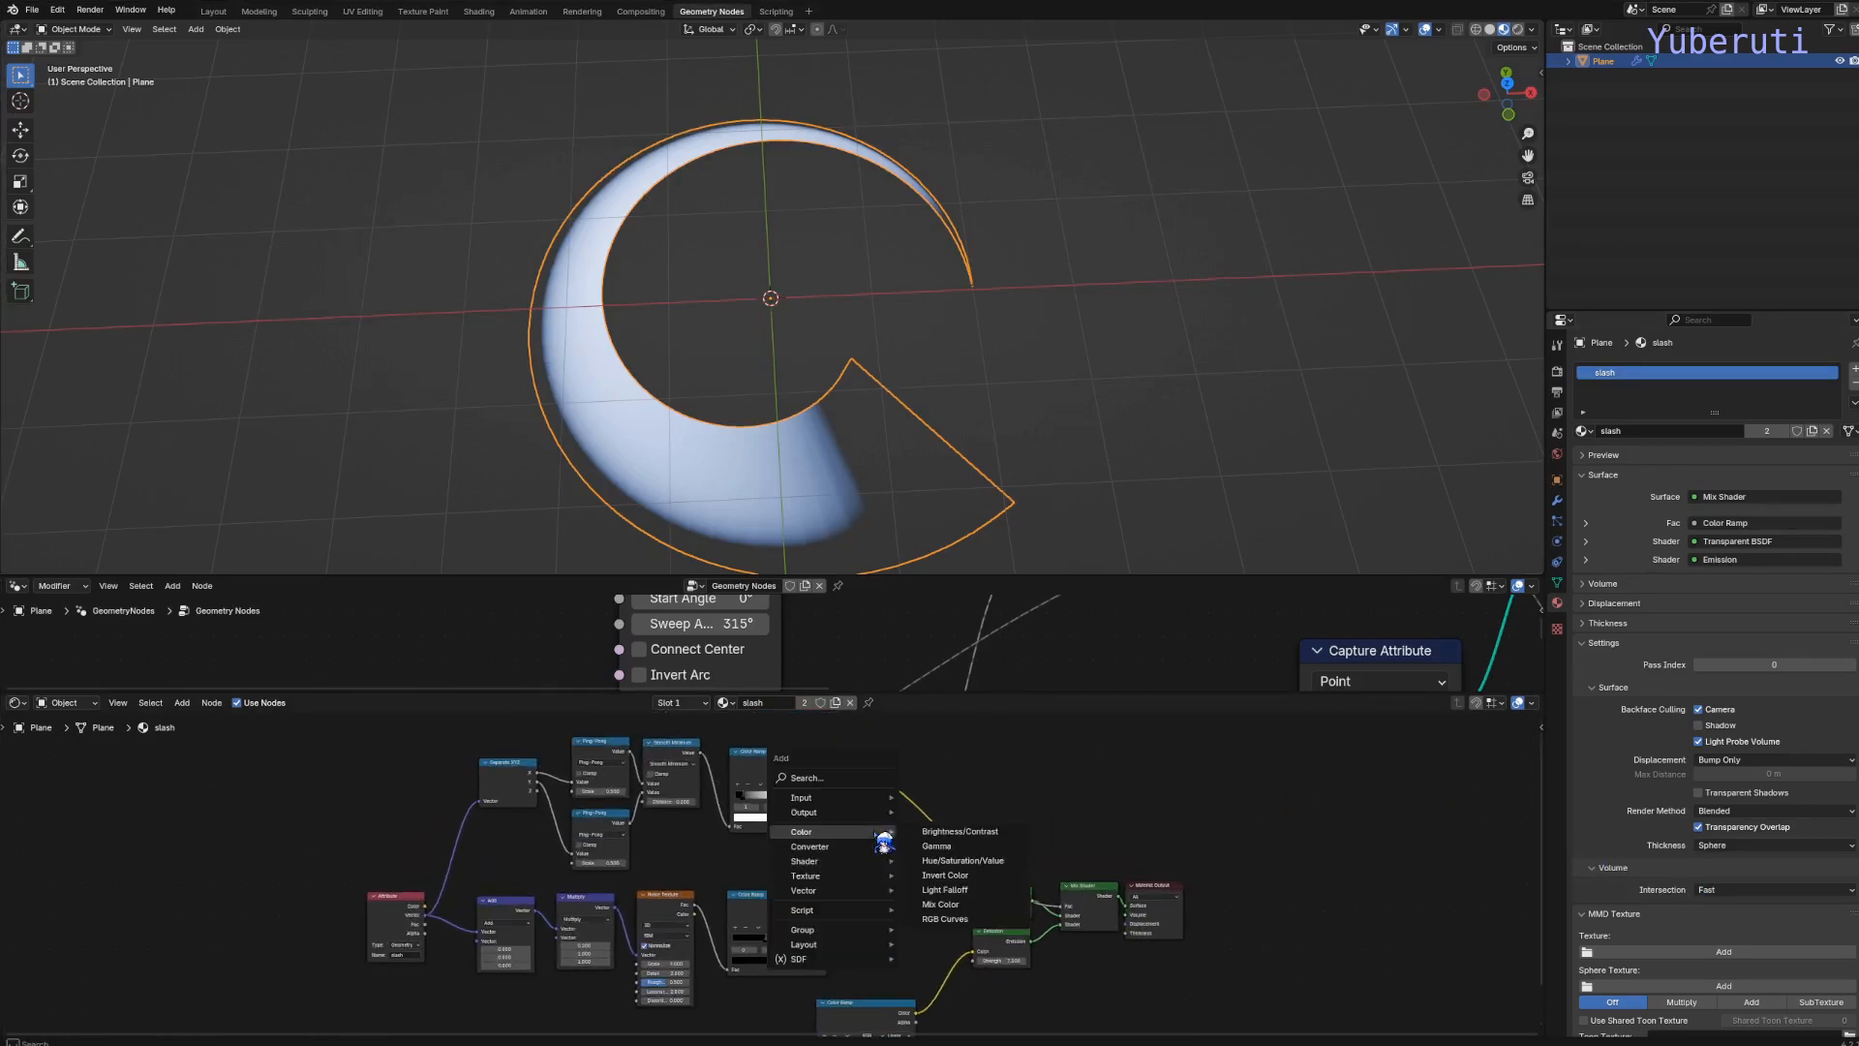
{"action": "left_click", "coordinate": [940, 905]}
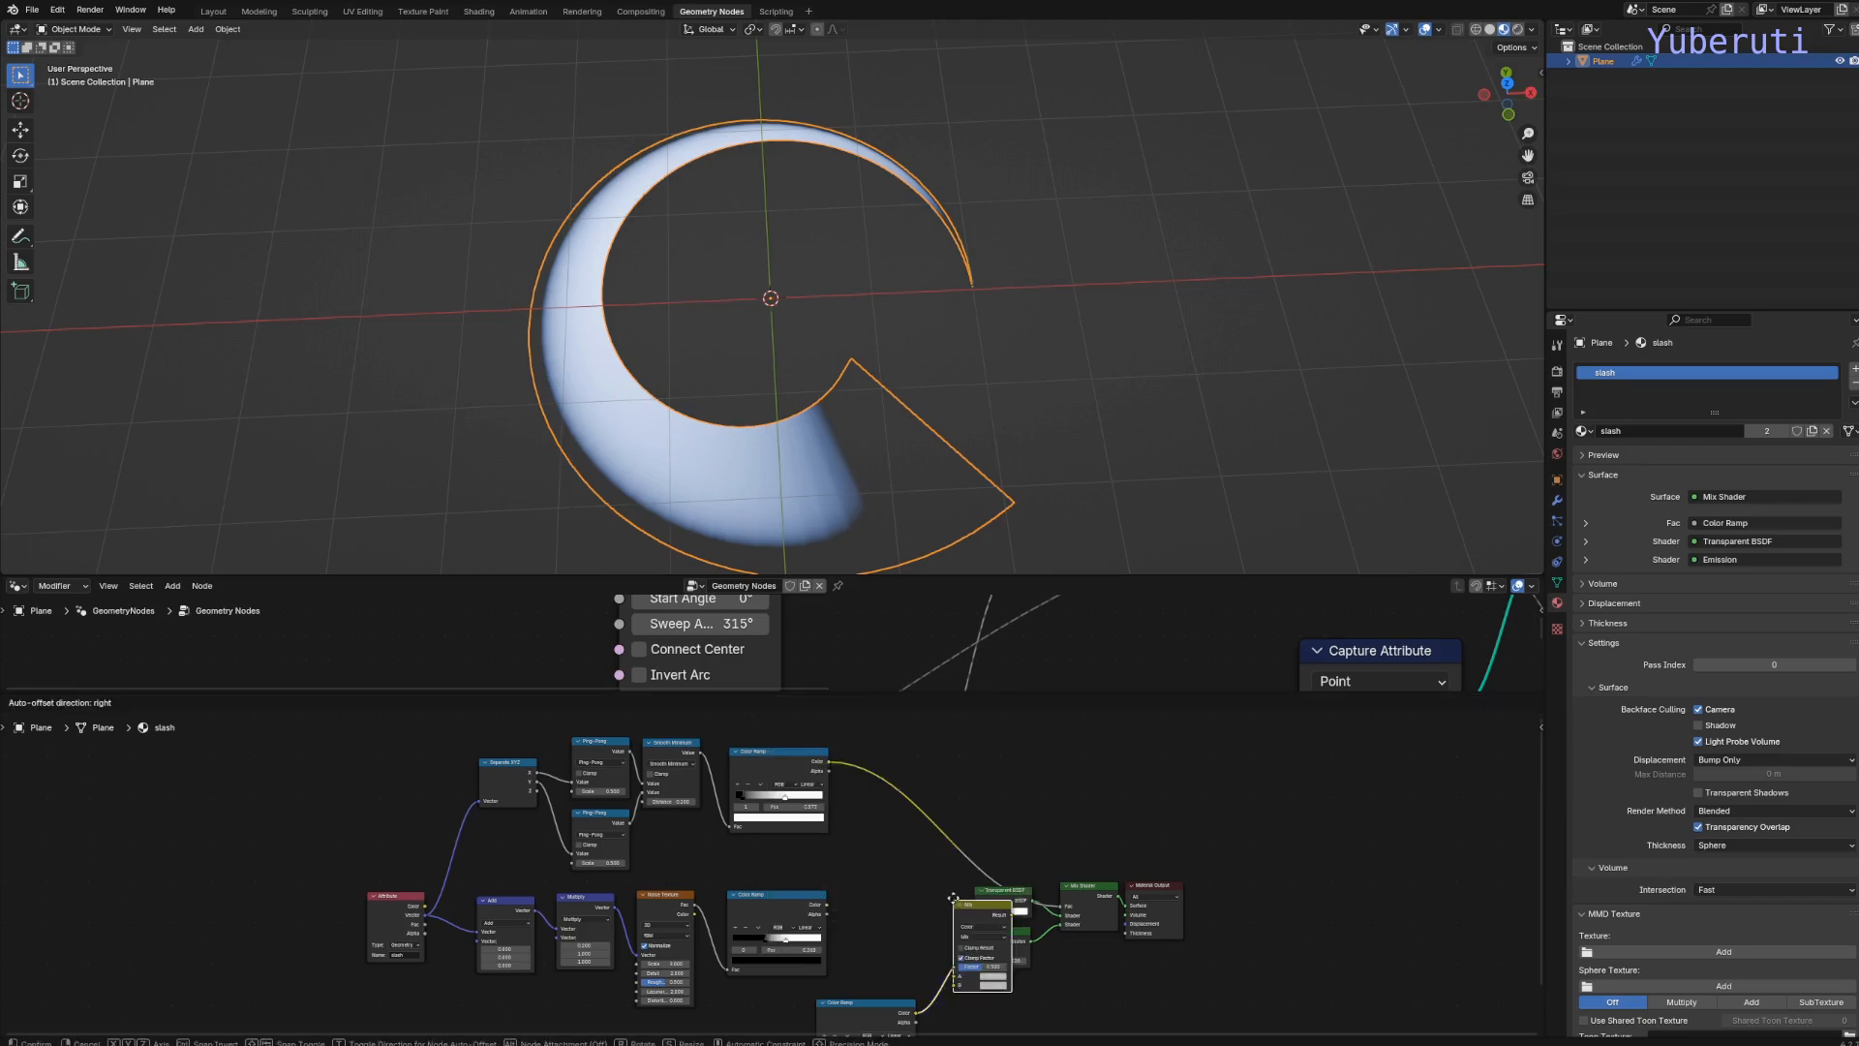
{"action": "left_click", "coordinate": [892, 792]}
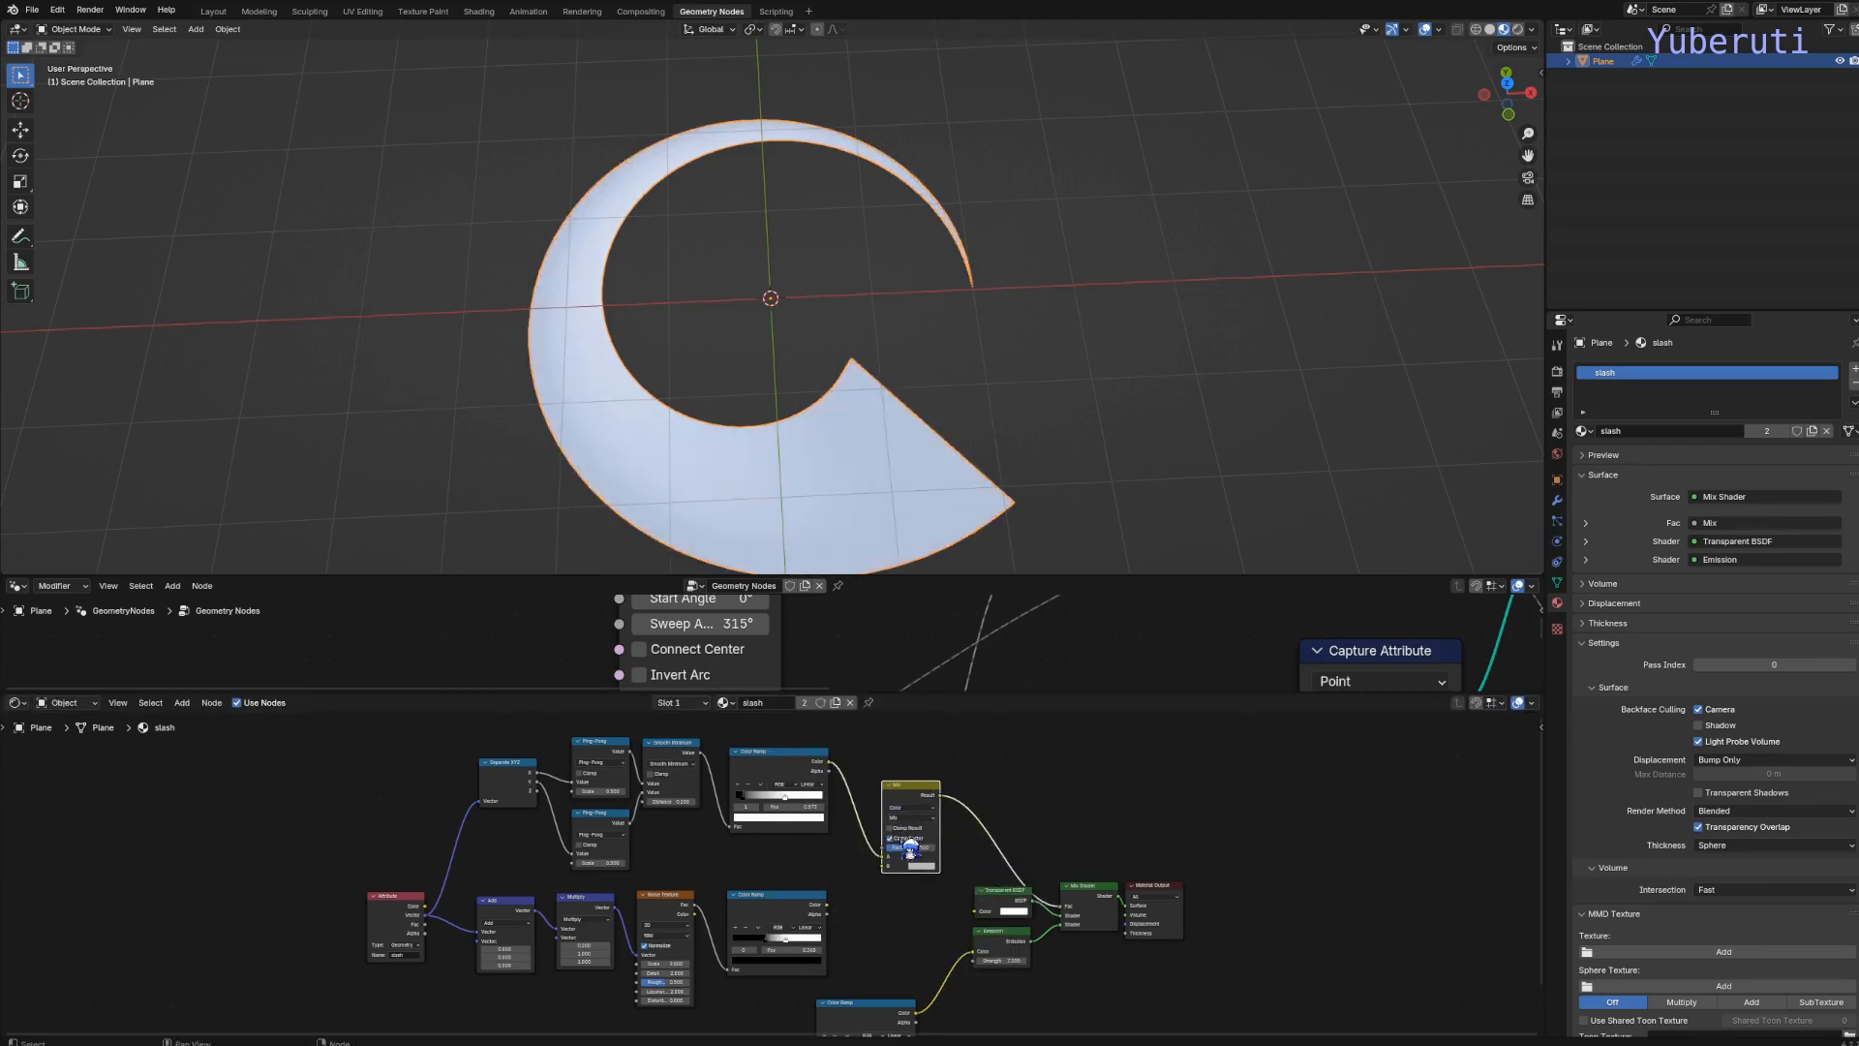
{"action": "scroll", "coordinate": [904, 883], "scroll_direction": "up", "scroll_amount": 3}
{"action": "scroll", "coordinate": [905, 891], "scroll_direction": "up", "scroll_amount": 1}
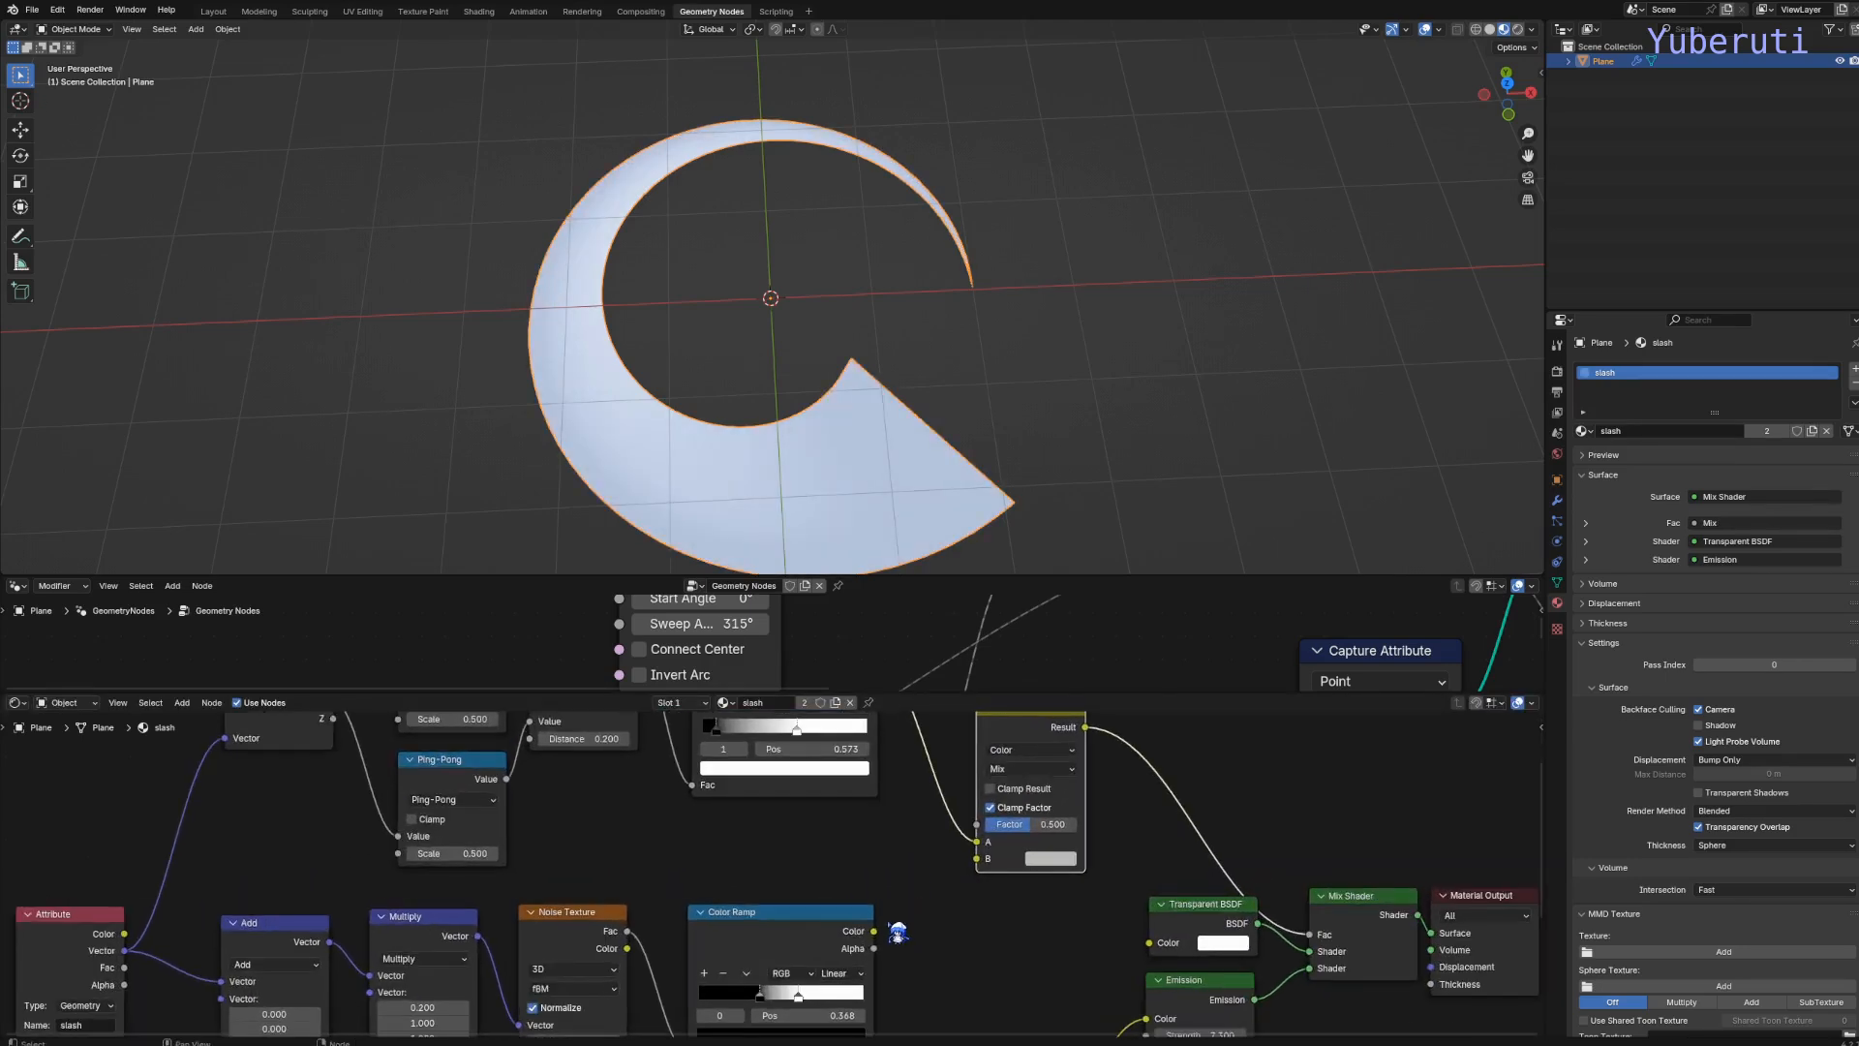
{"action": "left_click_drag", "start_coordinate": [876, 936], "coordinate": [990, 865]}
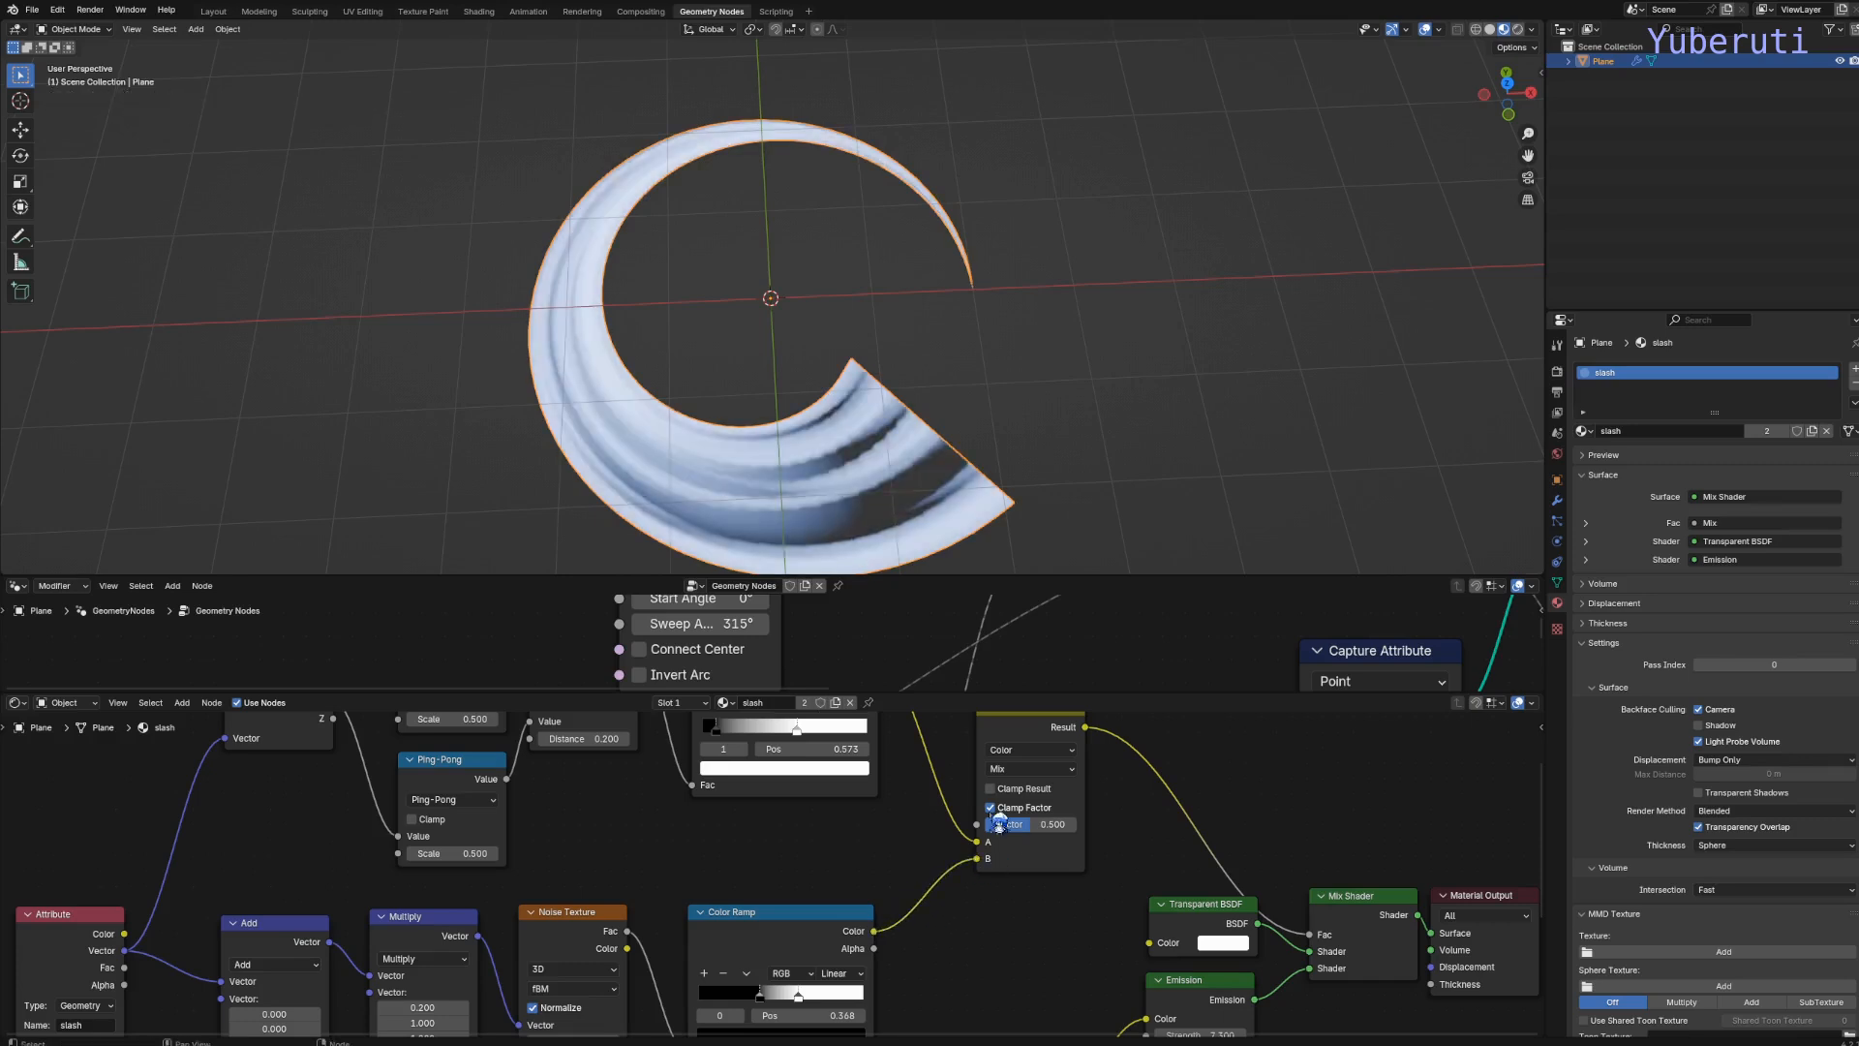
Set the Mix Color node's blend mode to Multiply with a Factor of 1.000
{"action": "scroll", "coordinate": [901, 852], "scroll_direction": "down", "scroll_amount": 2}
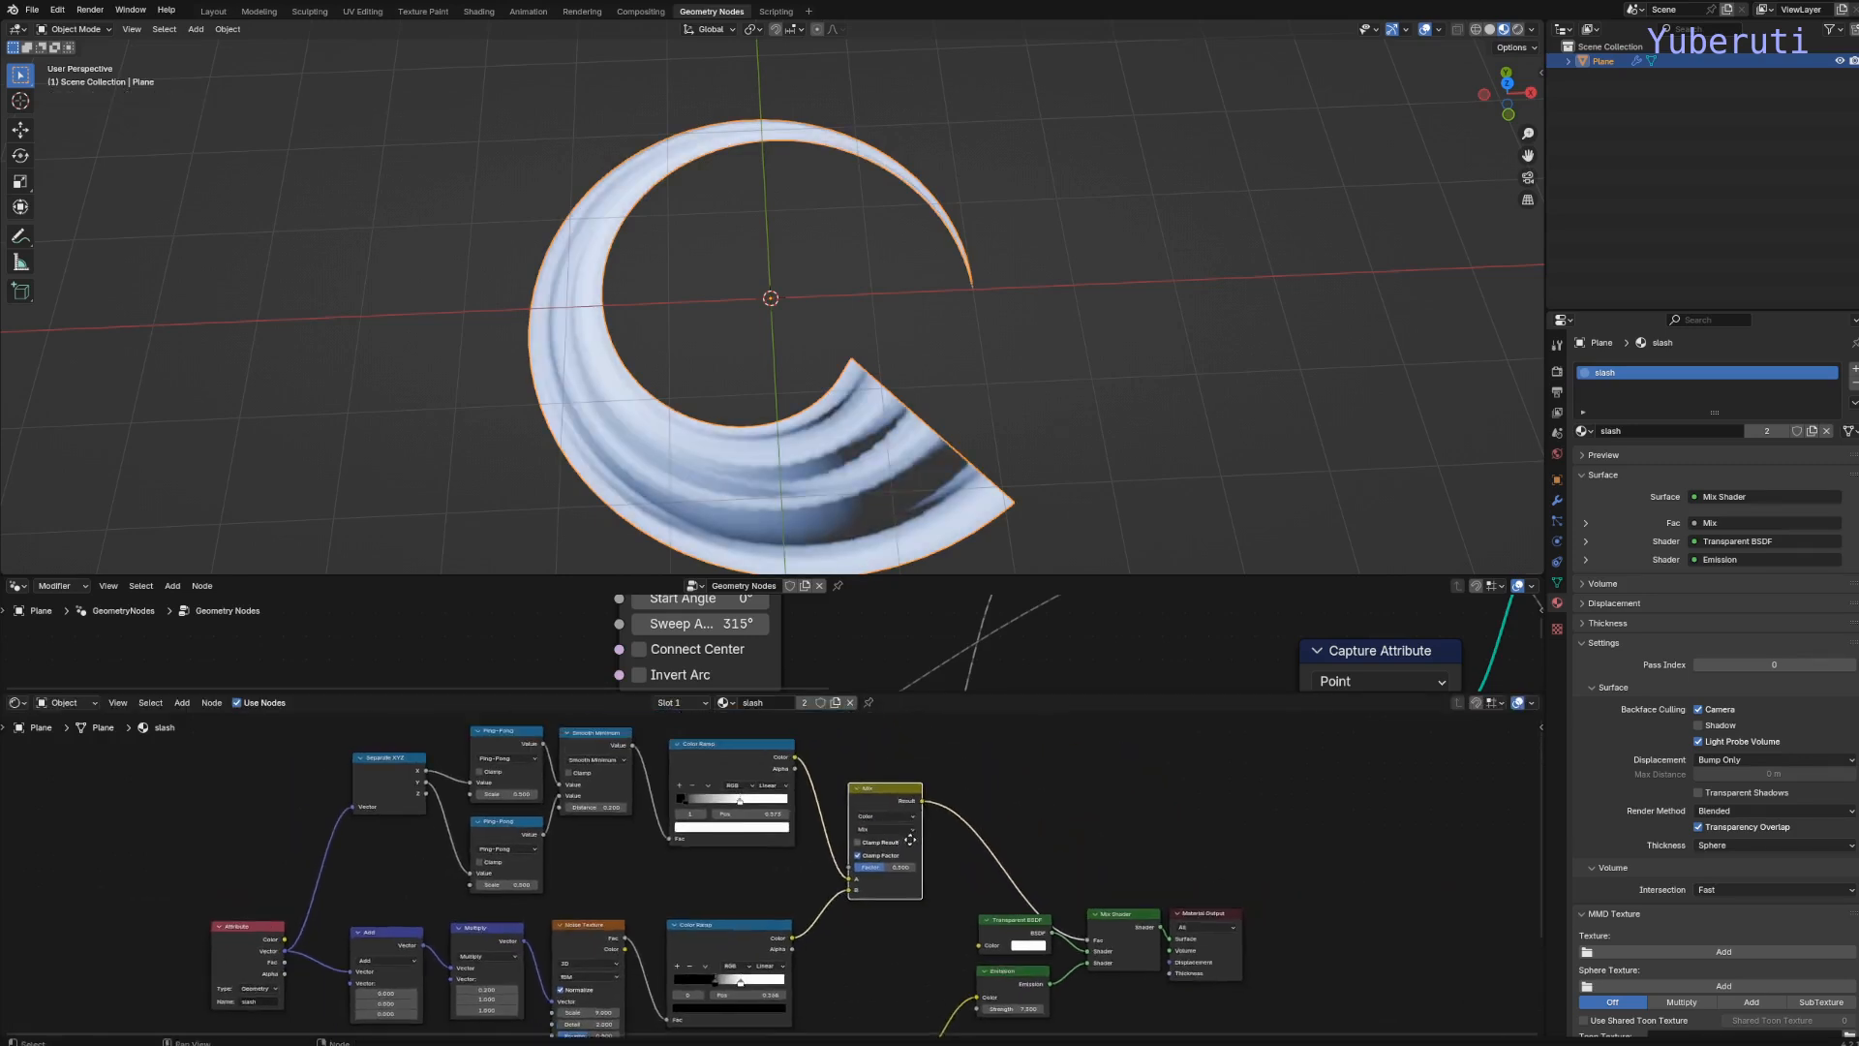
{"action": "left_click", "coordinate": [893, 841]}
{"action": "left_click", "coordinate": [896, 895]}
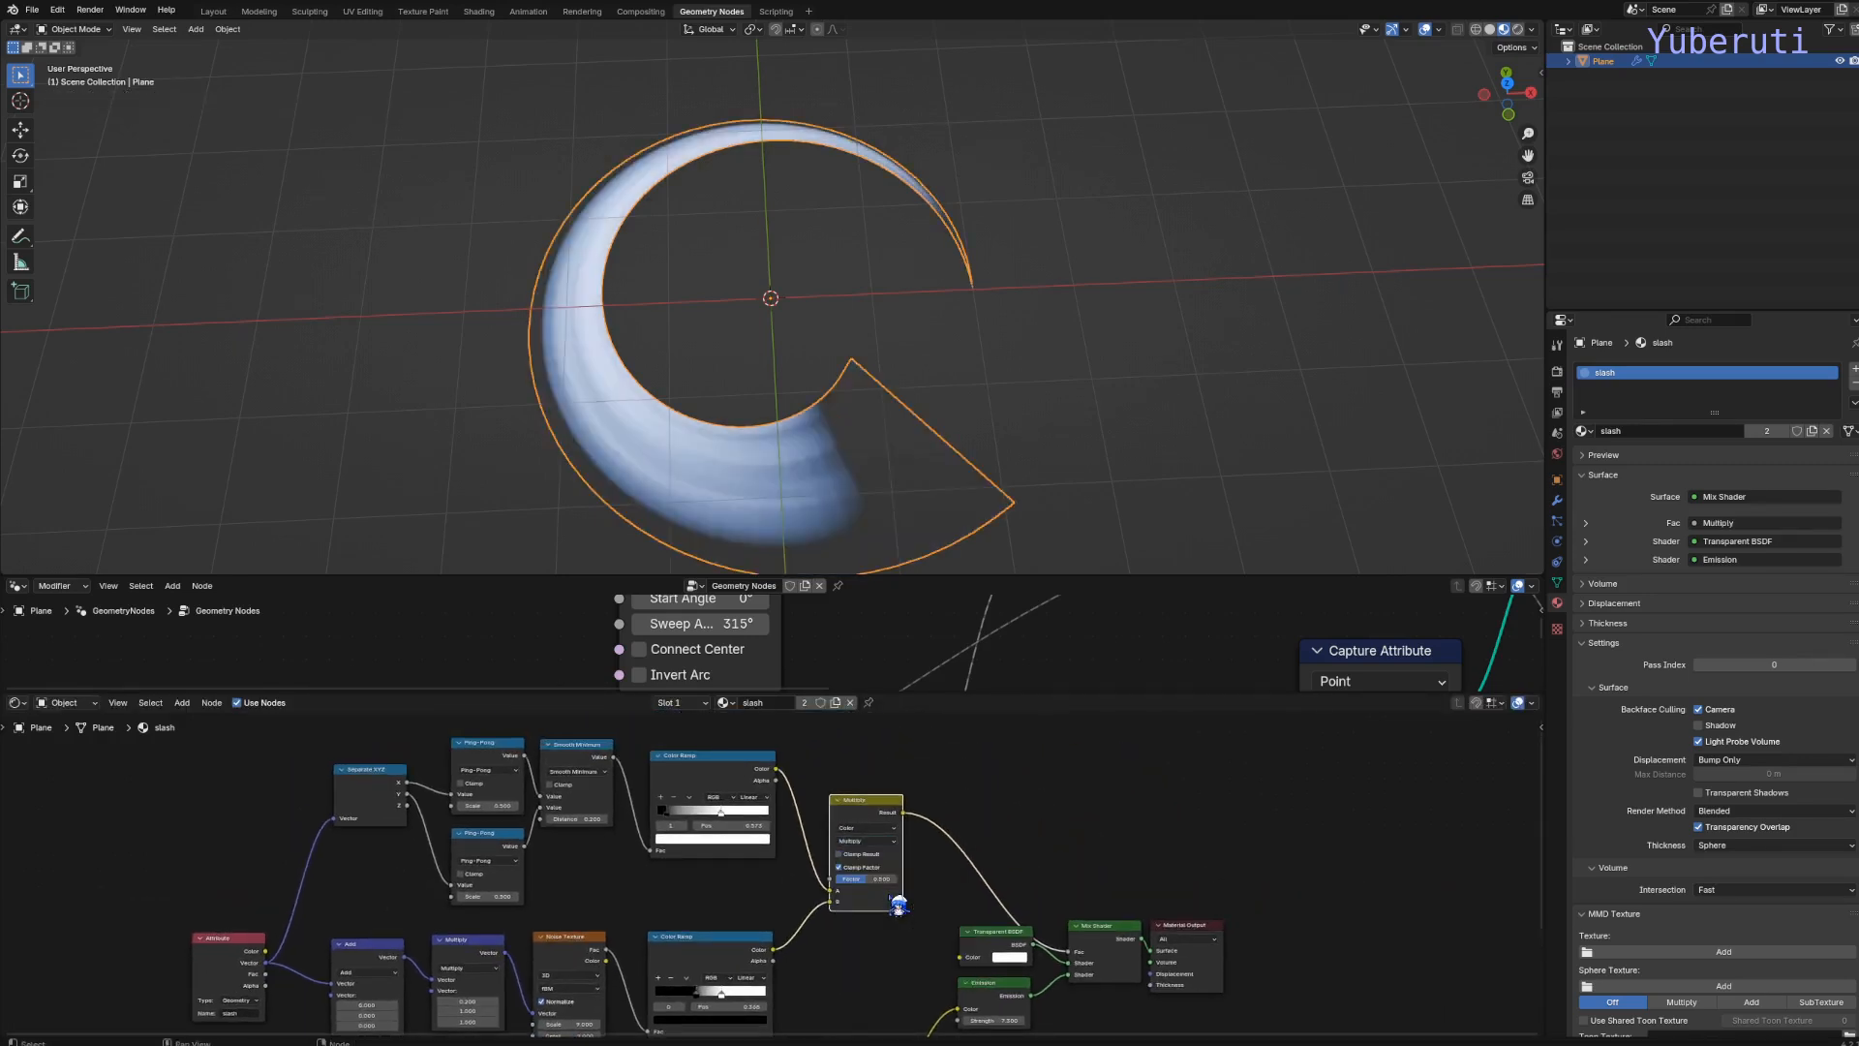
{"action": "scroll", "coordinate": [889, 889], "scroll_direction": "up", "scroll_amount": 5}
{"action": "left_click_drag", "start_coordinate": [917, 882], "coordinate": [970, 881]}
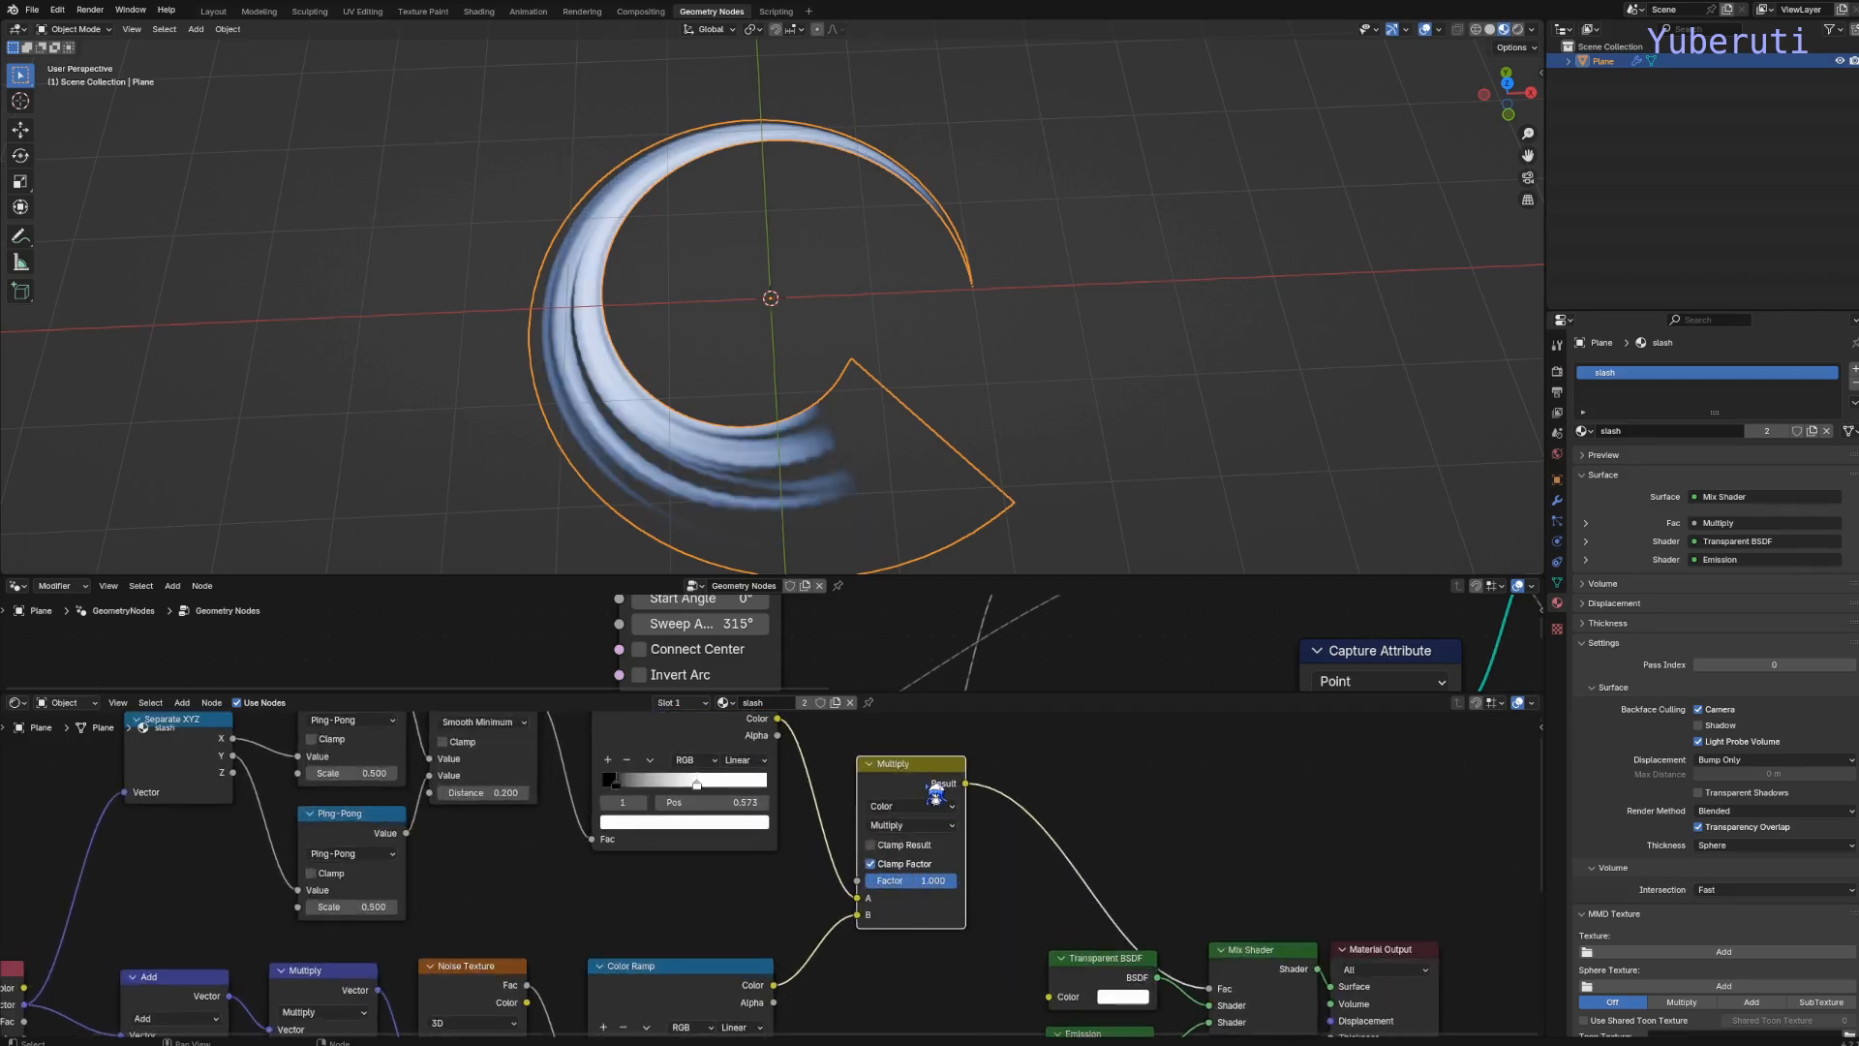
{"action": "scroll", "coordinate": [726, 903], "scroll_direction": "down", "scroll_amount": 5}
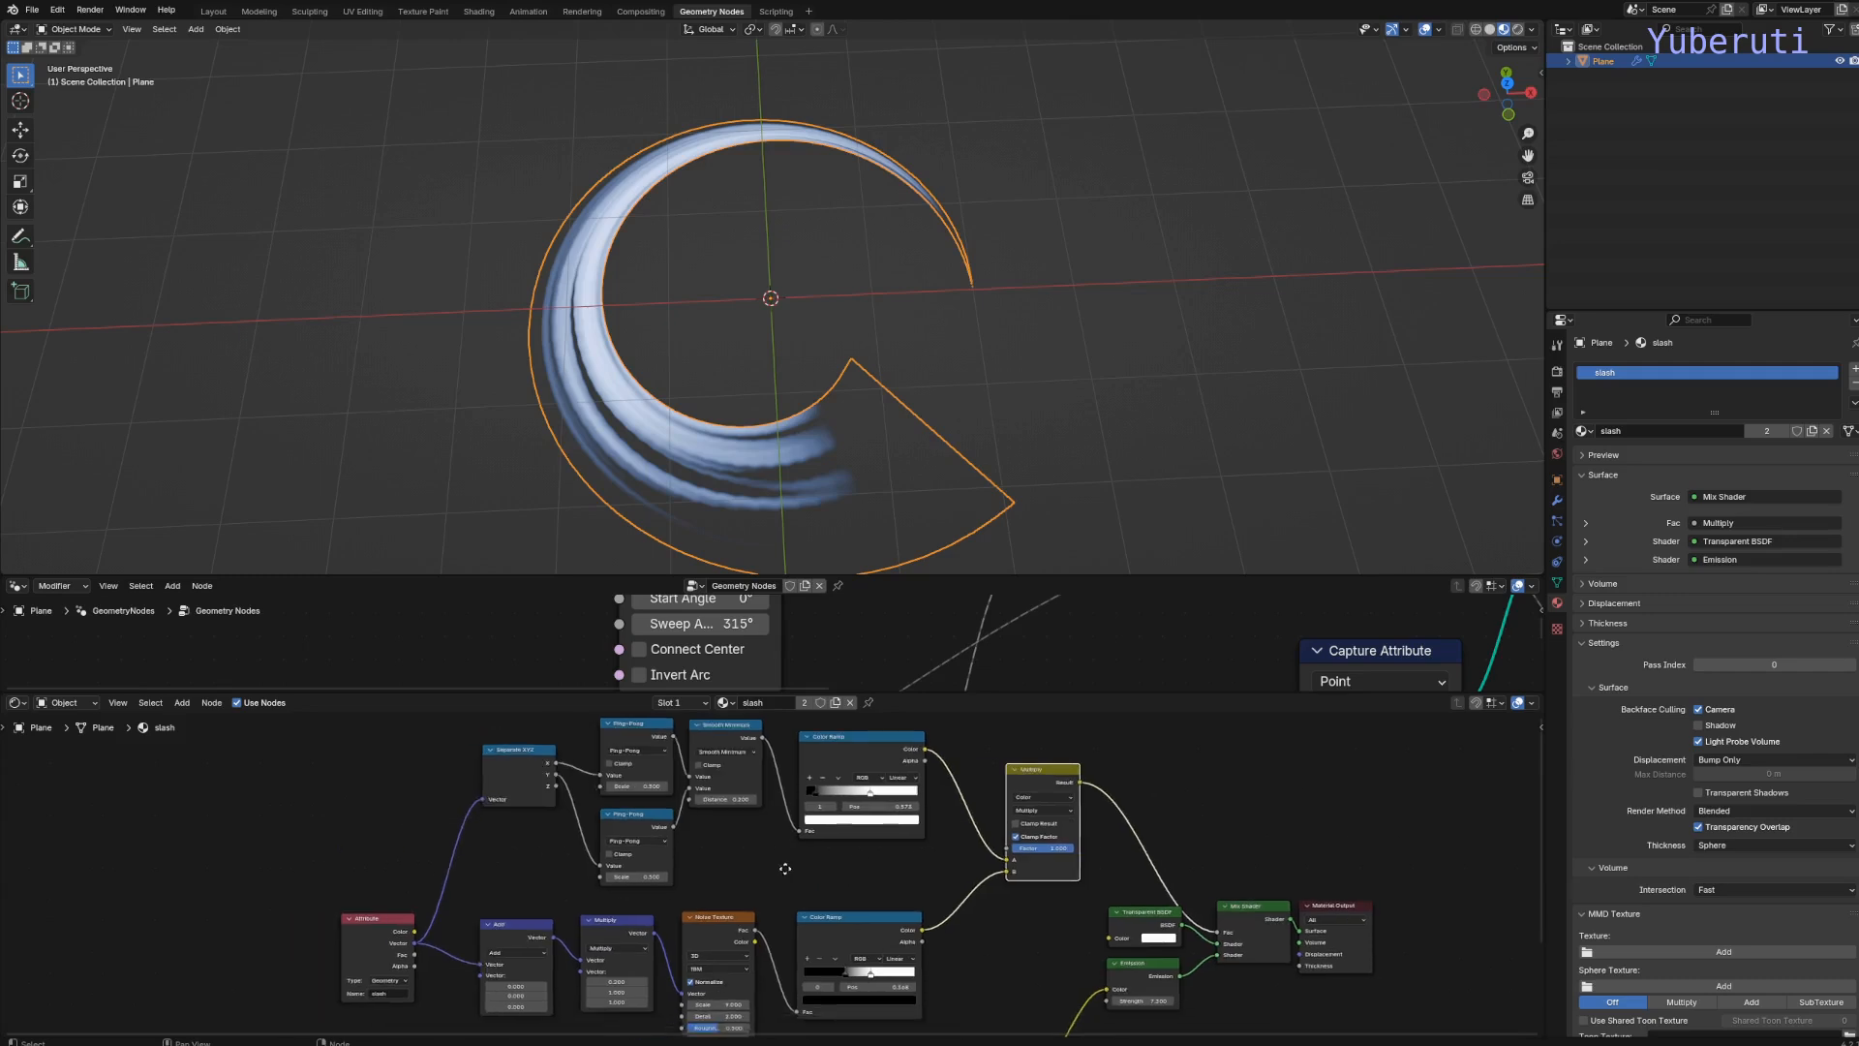
{"action": "middle_click_drag", "start_coordinate": [785, 869], "coordinate": [812, 866]}
{"action": "scroll", "coordinate": [737, 819], "scroll_direction": "up", "scroll_amount": 3}
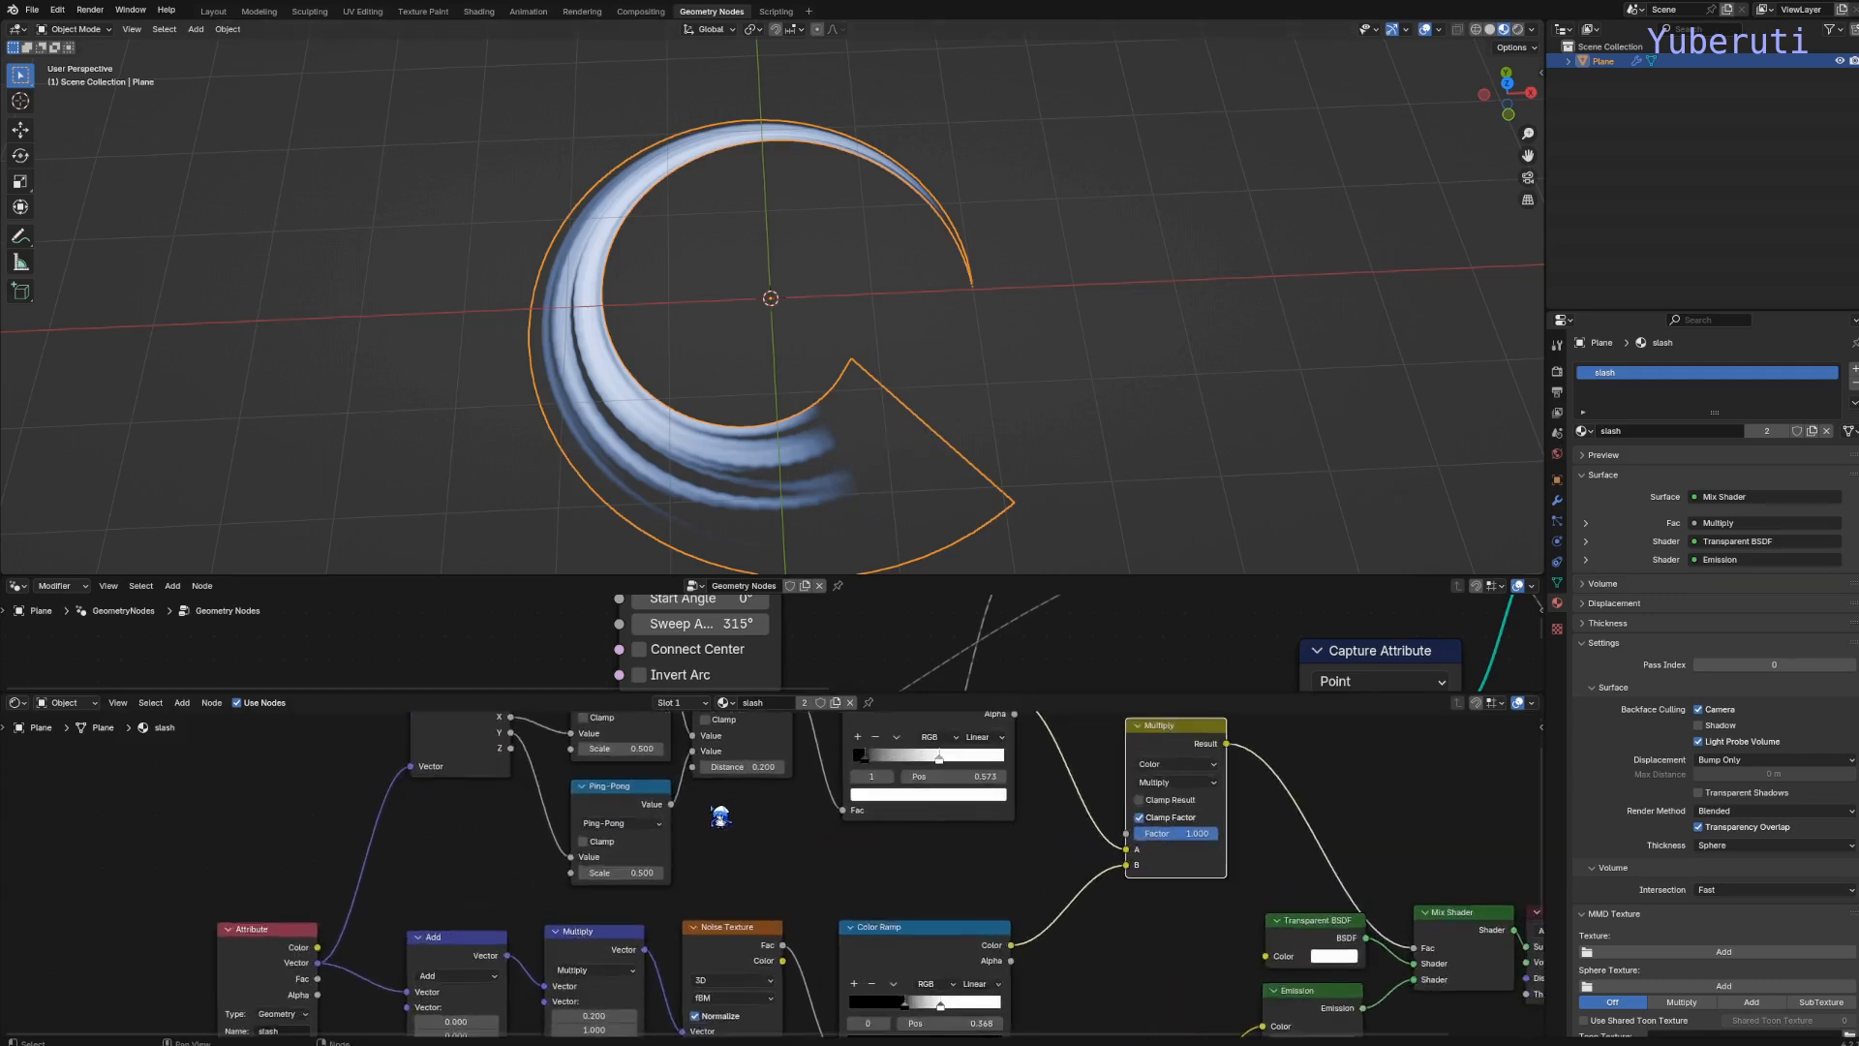
Set both Ping-Pong scales to 0.510 and move the mask Color Ramp's black stop to about 0.059
{"action": "mouse_move", "coordinate": [791, 840]}
{"action": "left_mouse_down"}
{"action": "mouse_move", "coordinate": [770, 839]}
{"action": "mouse_move", "coordinate": [792, 840]}
{"action": "left_mouse_up"}
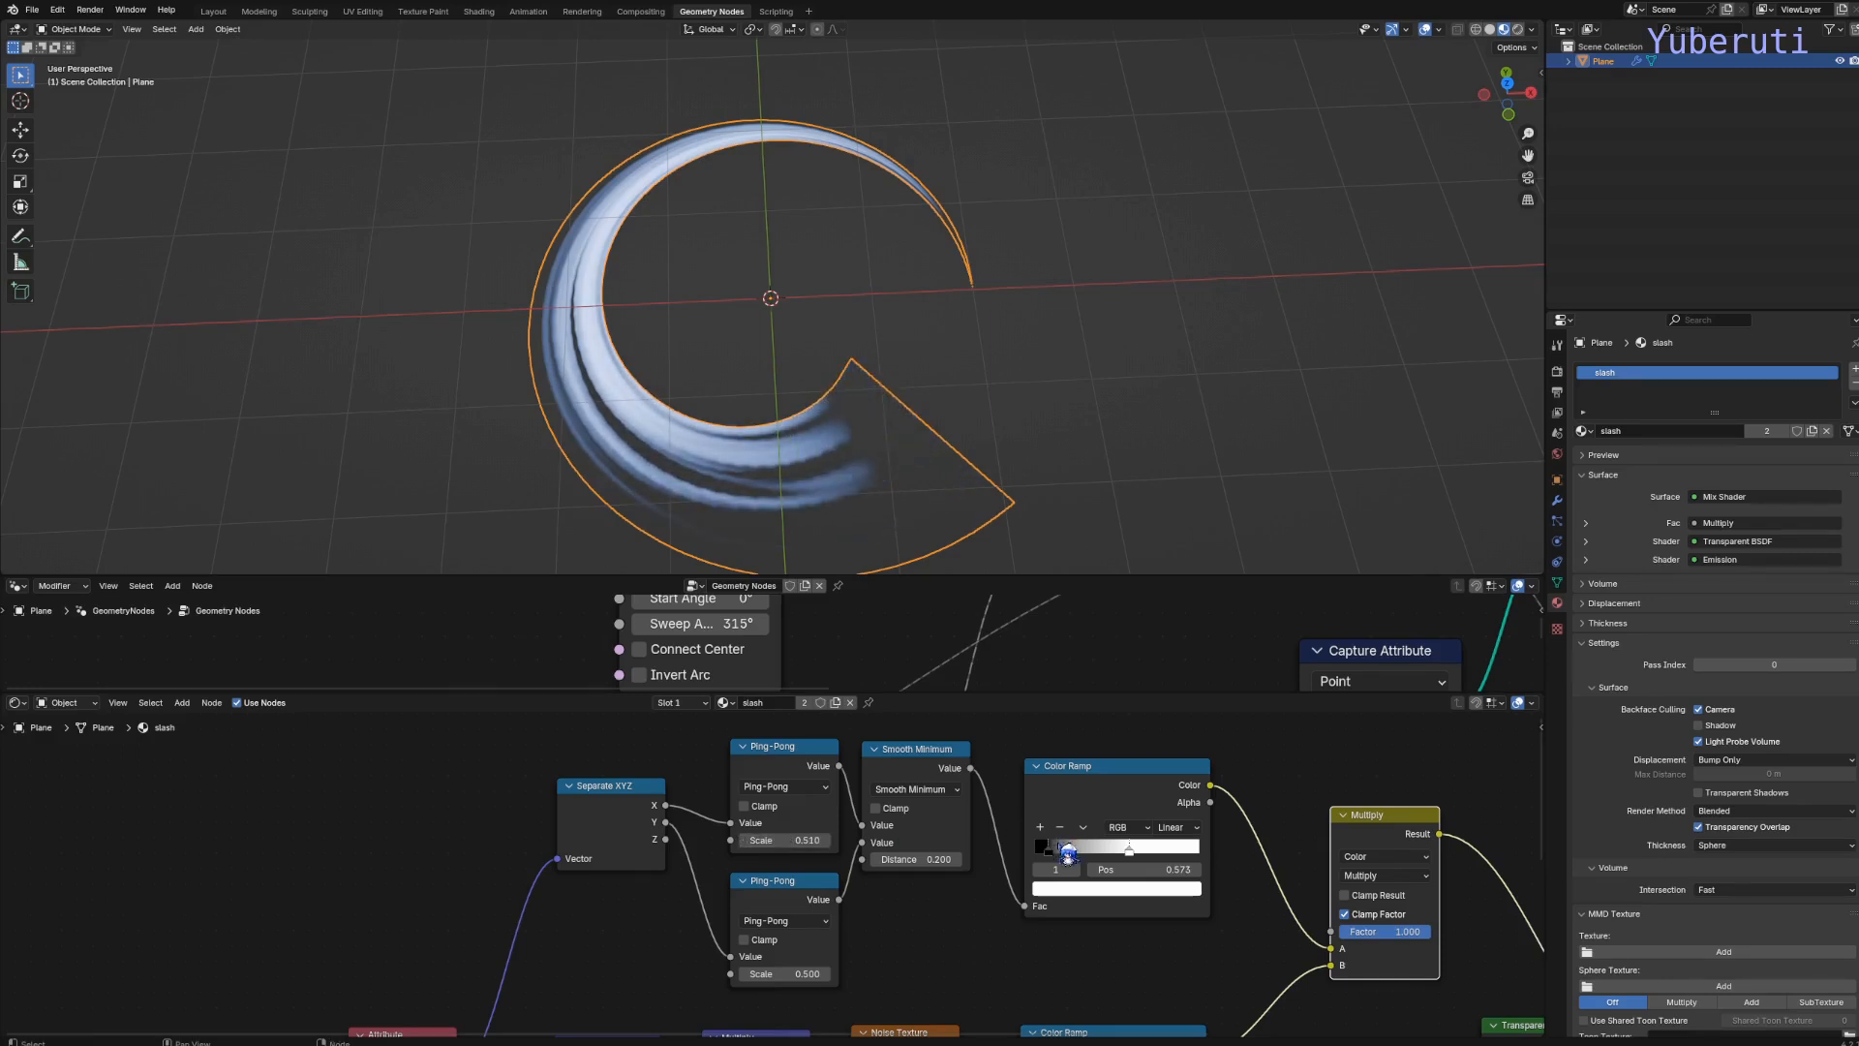
{"action": "left_click_drag", "start_coordinate": [1068, 852], "coordinate": [1055, 858]}
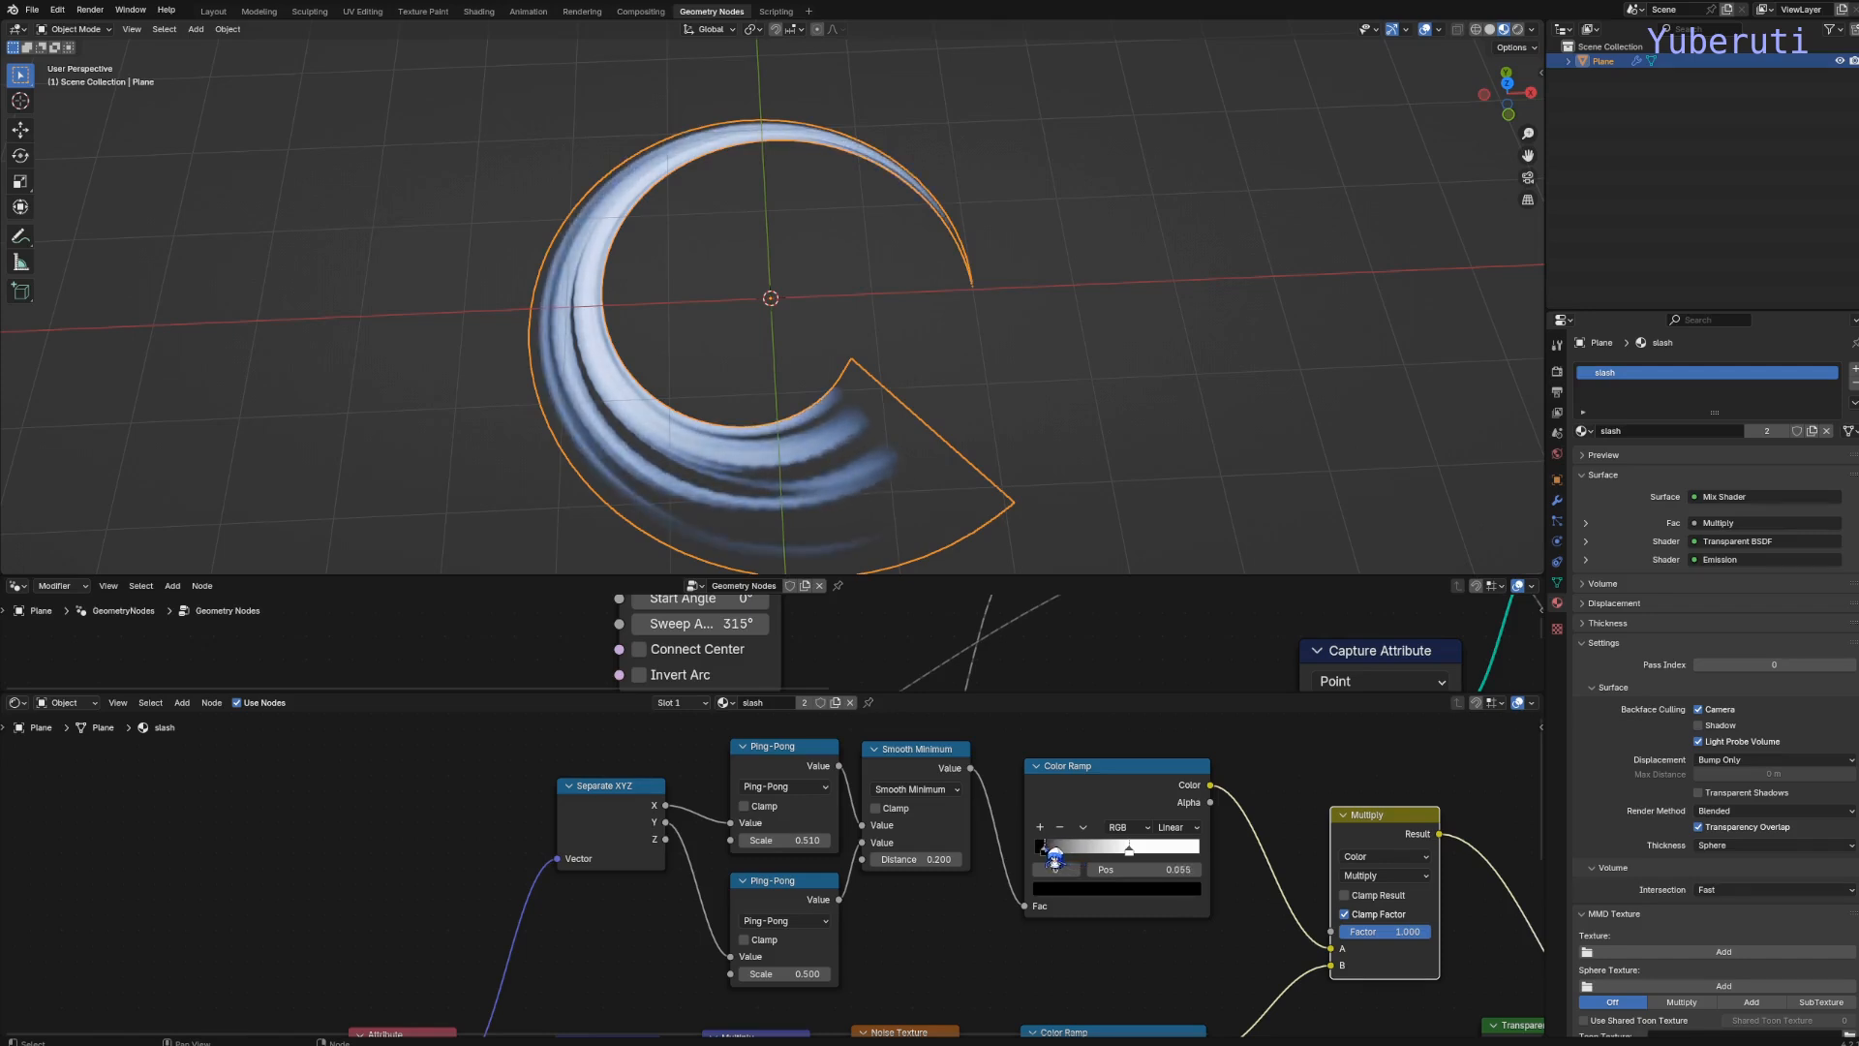
{"action": "mouse_move", "coordinate": [785, 974]}
{"action": "left_mouse_down"}
{"action": "mouse_move", "coordinate": [765, 973]}
{"action": "mouse_move", "coordinate": [789, 974]}
{"action": "left_mouse_up"}
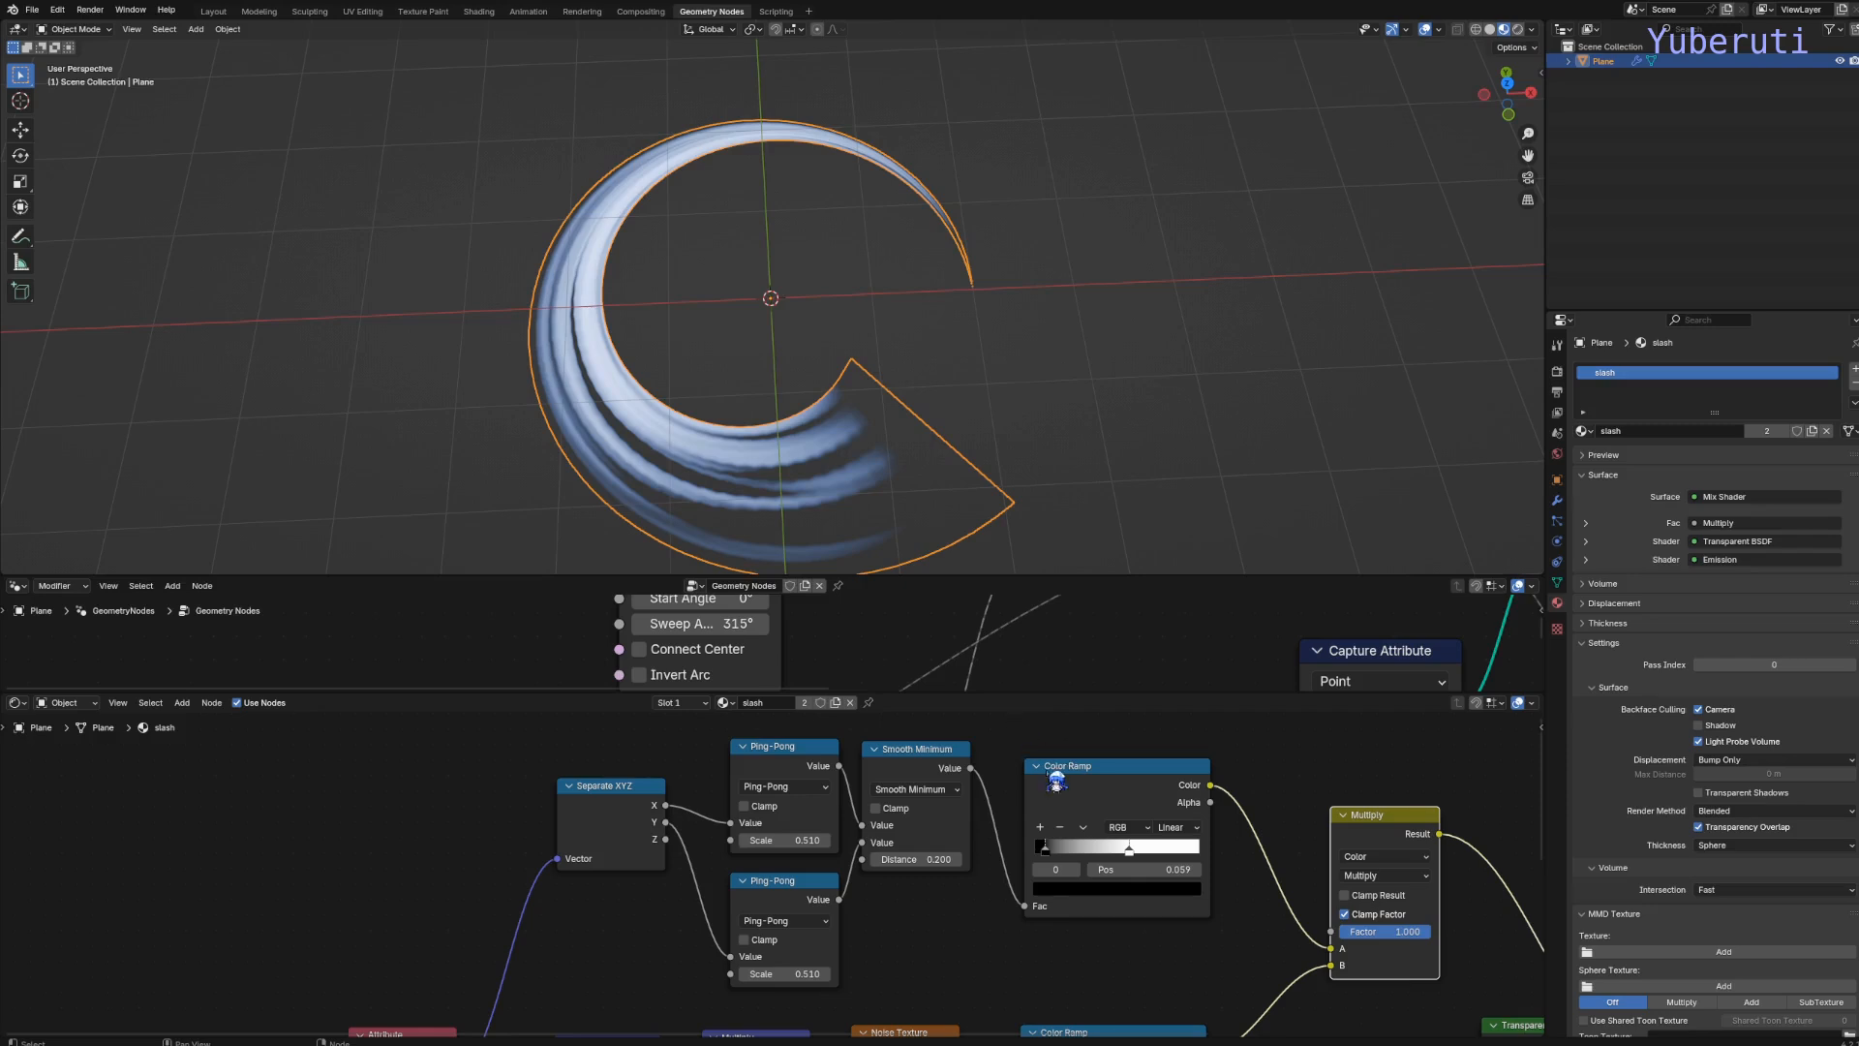
Shift the noise pattern along the slash by setting the Add node's X value to -4.800
{"action": "scroll", "coordinate": [1007, 872], "scroll_direction": "down", "scroll_amount": 6}
{"action": "middle_click_drag", "start_coordinate": [978, 945], "coordinate": [967, 722]}
{"action": "middle_click_drag", "start_coordinate": [938, 1013], "coordinate": [952, 1005]}
{"action": "scroll", "coordinate": [1054, 903], "scroll_direction": "up", "scroll_amount": 5}
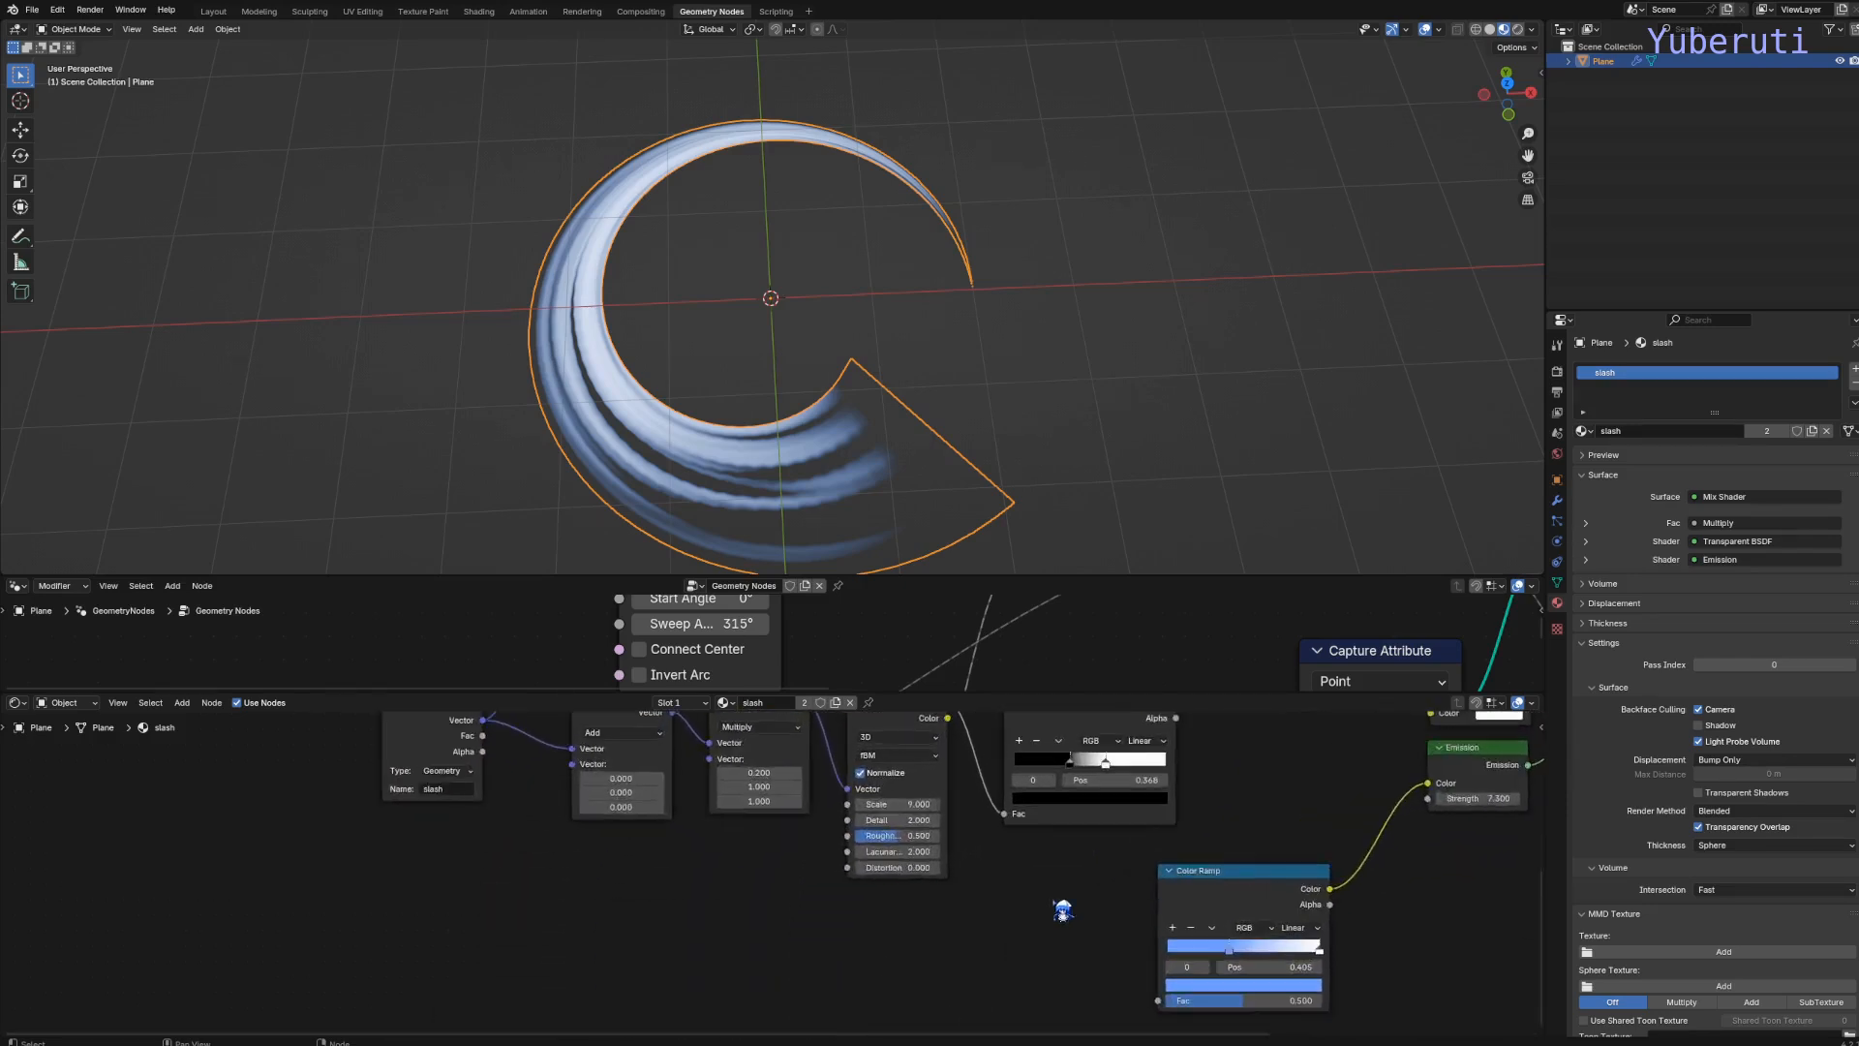
{"action": "scroll", "coordinate": [1055, 904], "scroll_direction": "up", "scroll_amount": 1}
{"action": "middle_click_drag", "start_coordinate": [1026, 900], "coordinate": [804, 1038]}
{"action": "mouse_move", "coordinate": [366, 908]}
{"action": "left_mouse_down"}
{"action": "mouse_move", "coordinate": [452, 908]}
{"action": "mouse_move", "coordinate": [291, 908]}
{"action": "left_mouse_up"}
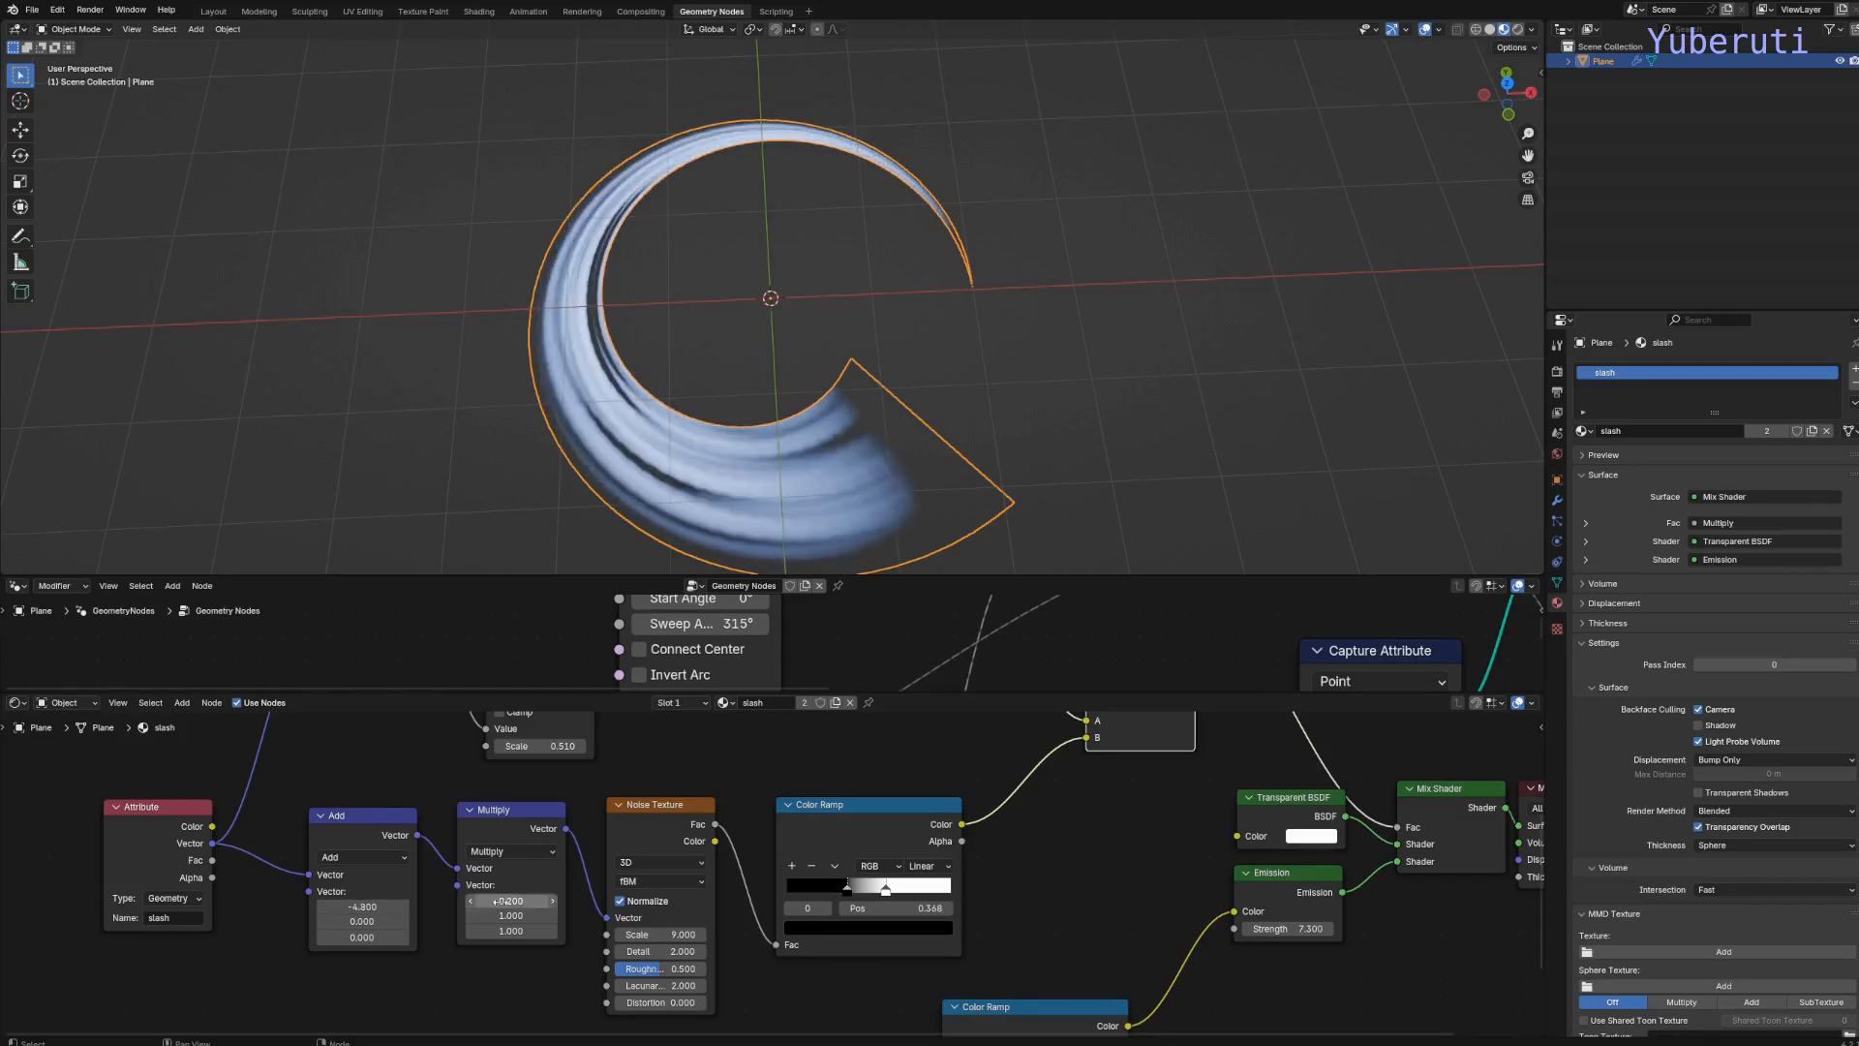
Move the blue stop of the Color Ramp feeding the Emission color to about 0.468
{"action": "scroll", "coordinate": [1003, 898], "scroll_direction": "down", "scroll_amount": 9}
{"action": "middle_click_drag", "start_coordinate": [992, 913], "coordinate": [941, 843]}
{"action": "scroll", "coordinate": [877, 910], "scroll_direction": "up", "scroll_amount": 5}
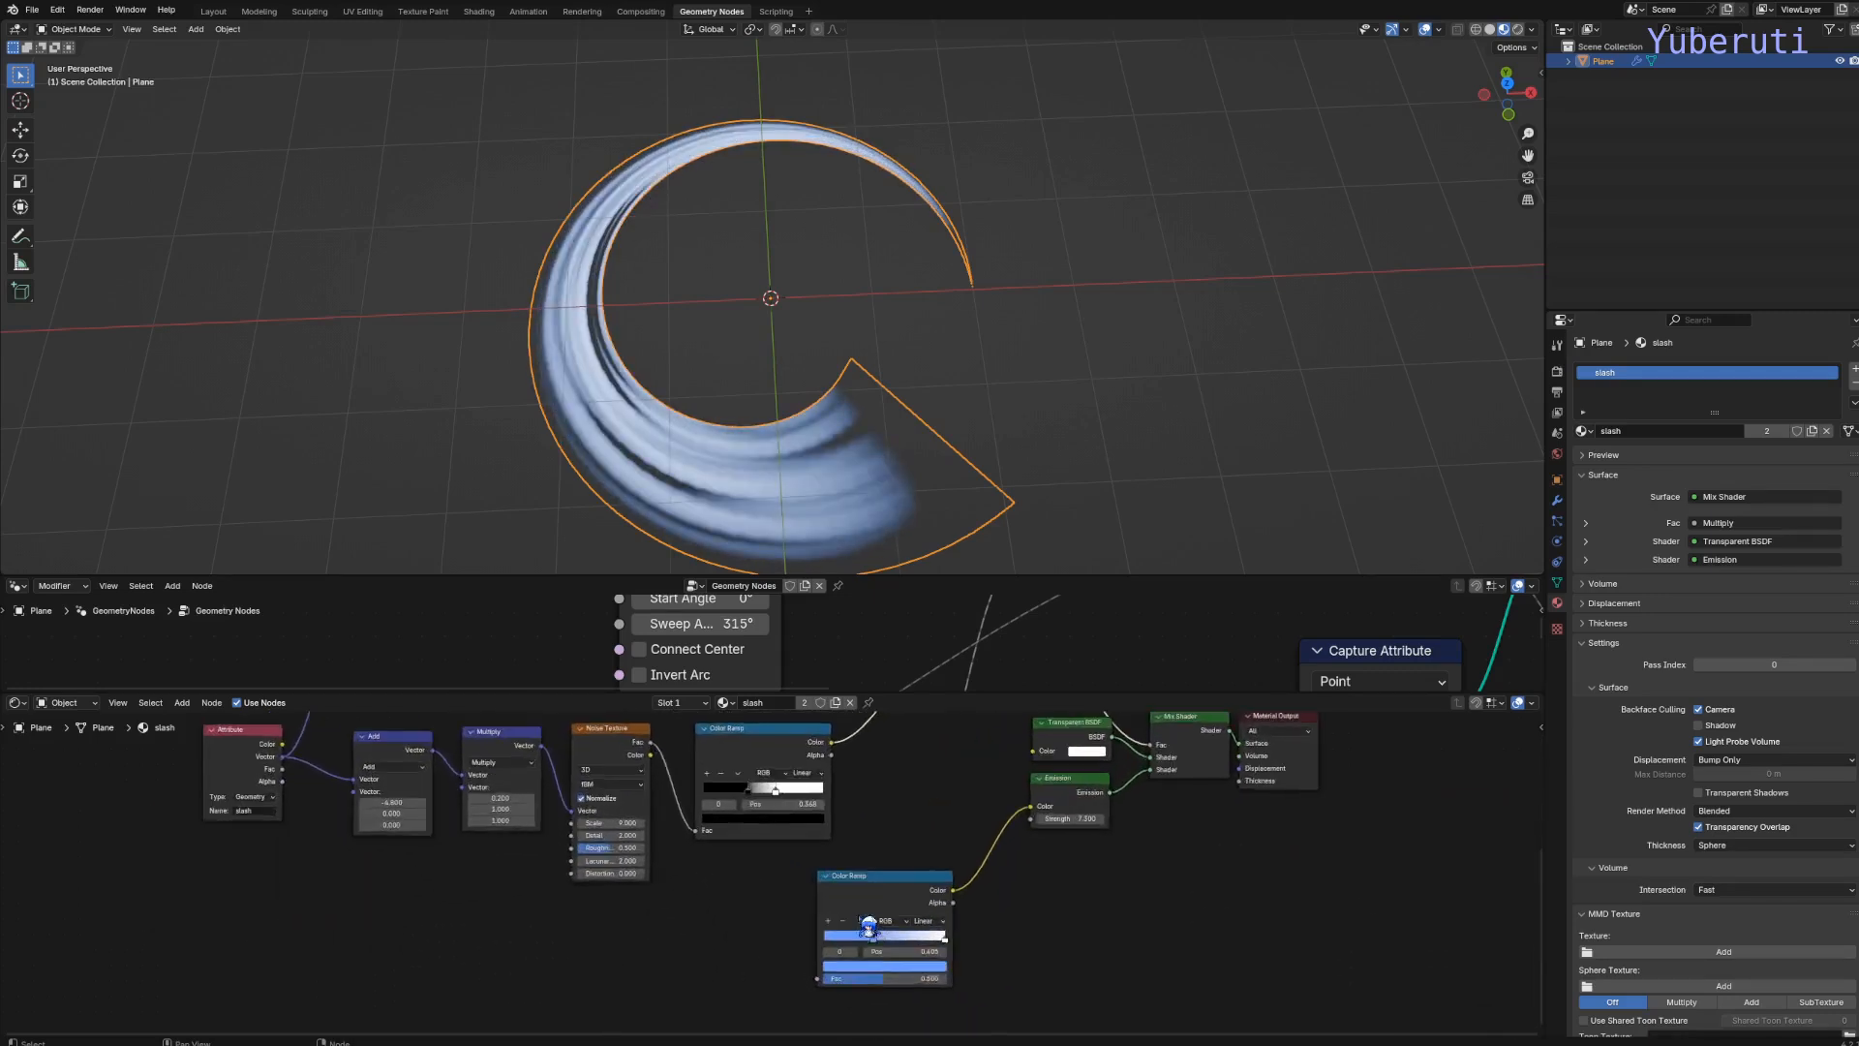
{"action": "scroll", "coordinate": [869, 927], "scroll_direction": "up", "scroll_amount": 2}
{"action": "mouse_move", "coordinate": [908, 962]}
{"action": "left_mouse_down"}
{"action": "mouse_move", "coordinate": [876, 971]}
{"action": "mouse_move", "coordinate": [904, 977]}
{"action": "left_mouse_up"}
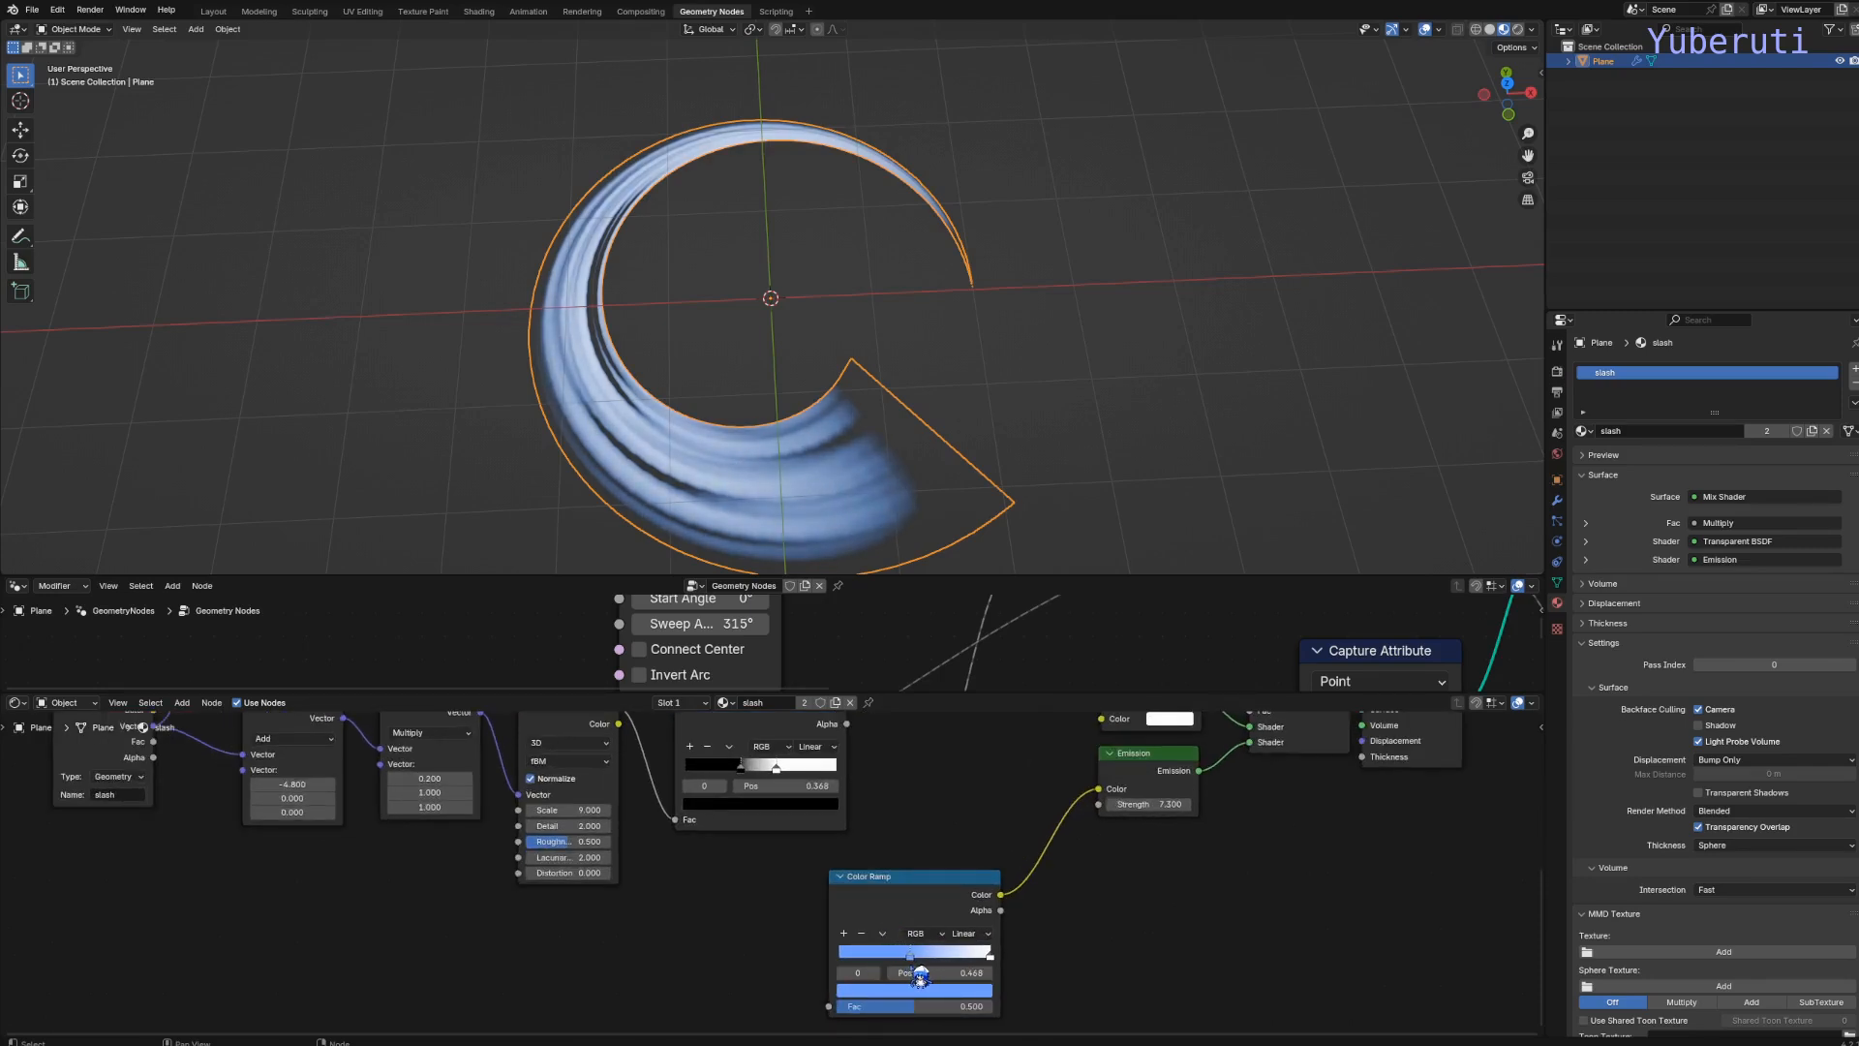
{"action": "scroll", "coordinate": [950, 877], "scroll_direction": "down", "scroll_amount": 4}
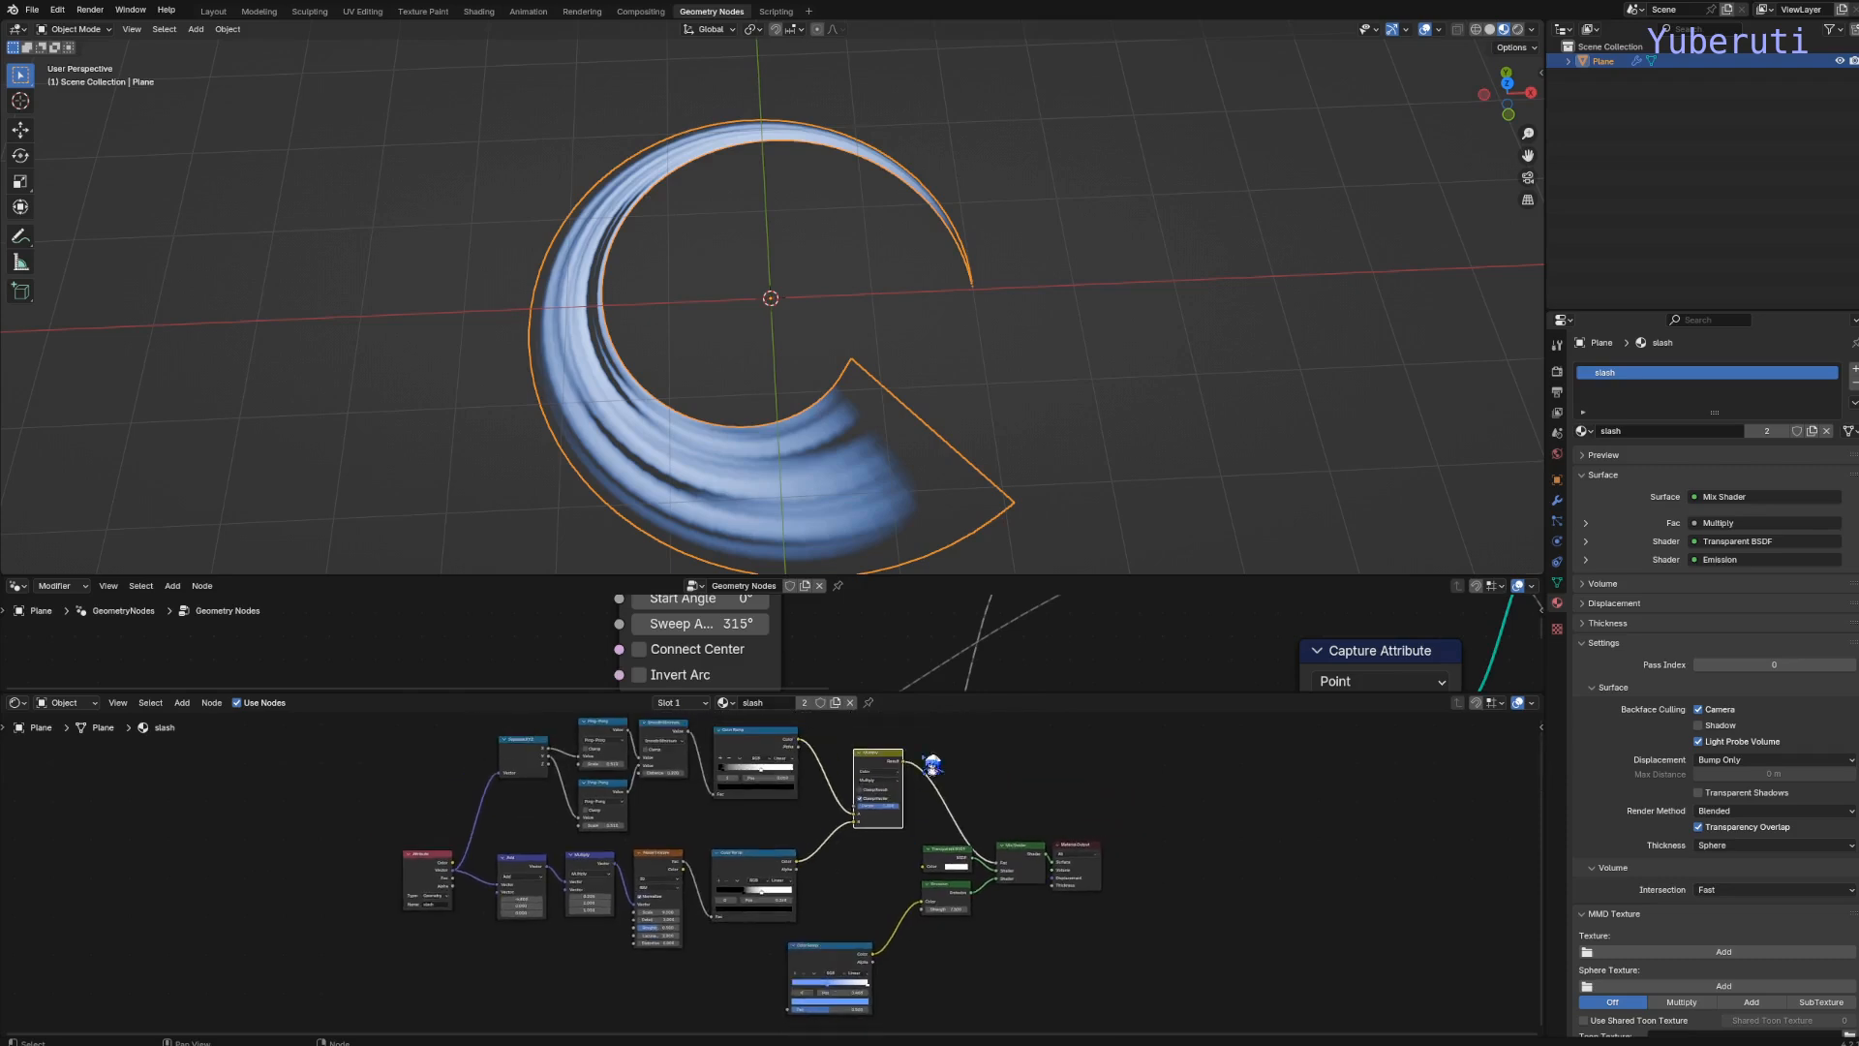
Enlarge the geometry node editor to shorten the Arc node's Sweep Angle, and give the shader editor its larger area back
{"action": "left_click_drag", "start_coordinate": [944, 691], "coordinate": [963, 955]}
{"action": "scroll", "coordinate": [967, 822], "scroll_direction": "down", "scroll_amount": 4}
{"action": "scroll", "coordinate": [959, 816], "scroll_direction": "down", "scroll_amount": 2}
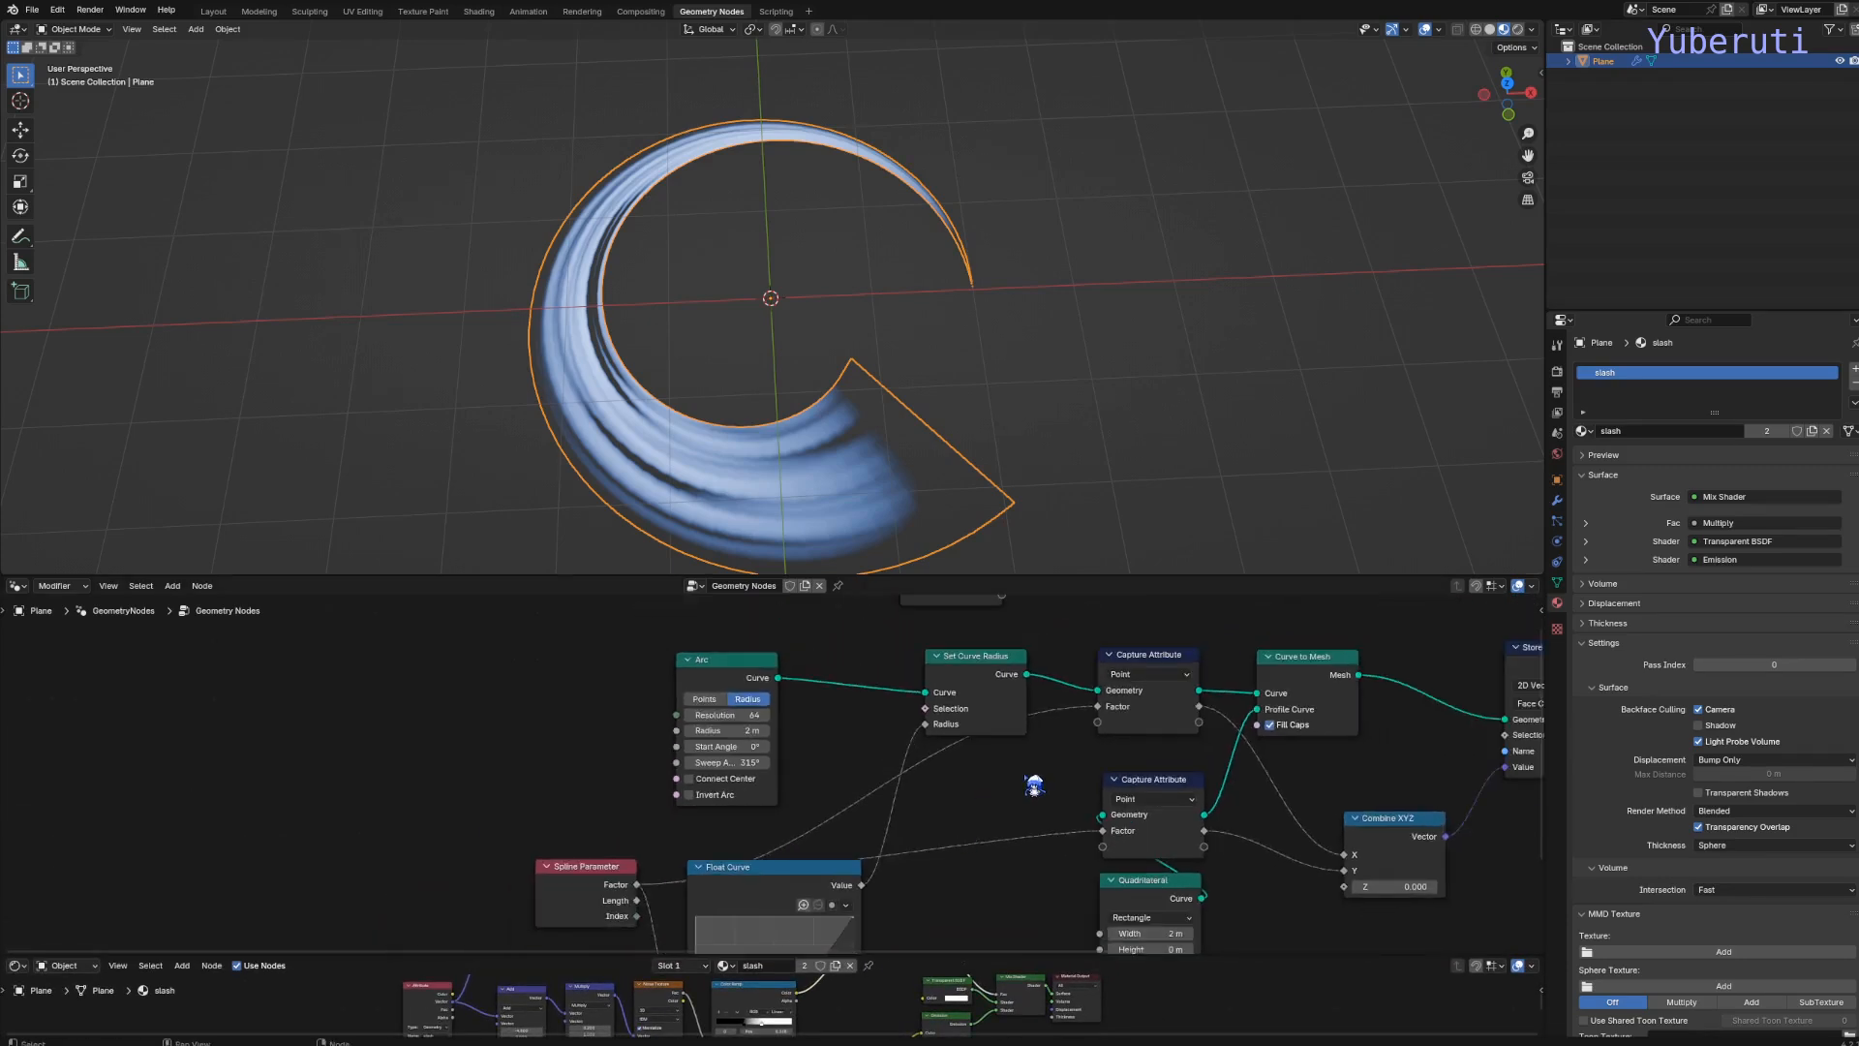
{"action": "middle_click_drag", "start_coordinate": [1006, 771], "coordinate": [918, 815]}
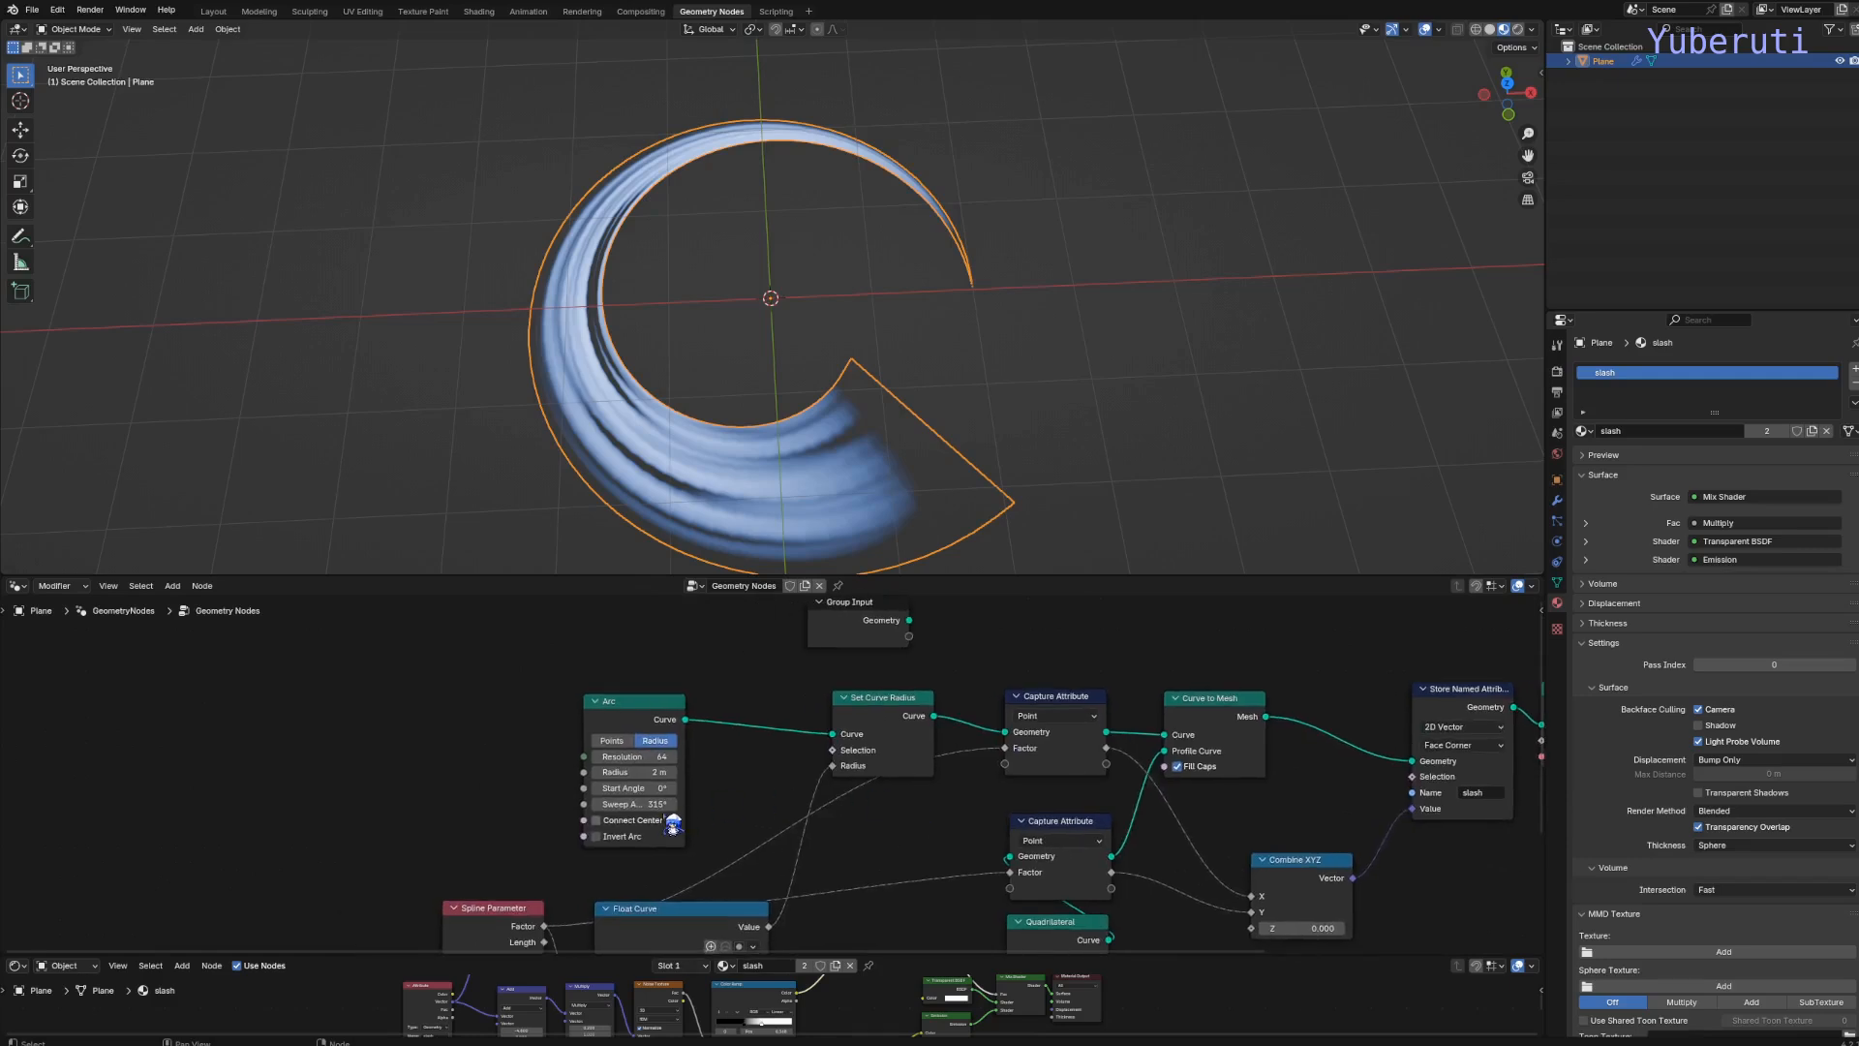
{"action": "mouse_move", "coordinate": [634, 787]}
{"action": "left_mouse_down"}
{"action": "mouse_move", "coordinate": [765, 789]}
{"action": "mouse_move", "coordinate": [514, 789]}
{"action": "mouse_move", "coordinate": [644, 812]}
{"action": "left_mouse_up"}
{"action": "right_click", "coordinate": [634, 788]}
{"action": "scroll", "coordinate": [774, 824], "scroll_direction": "down", "scroll_amount": 5}
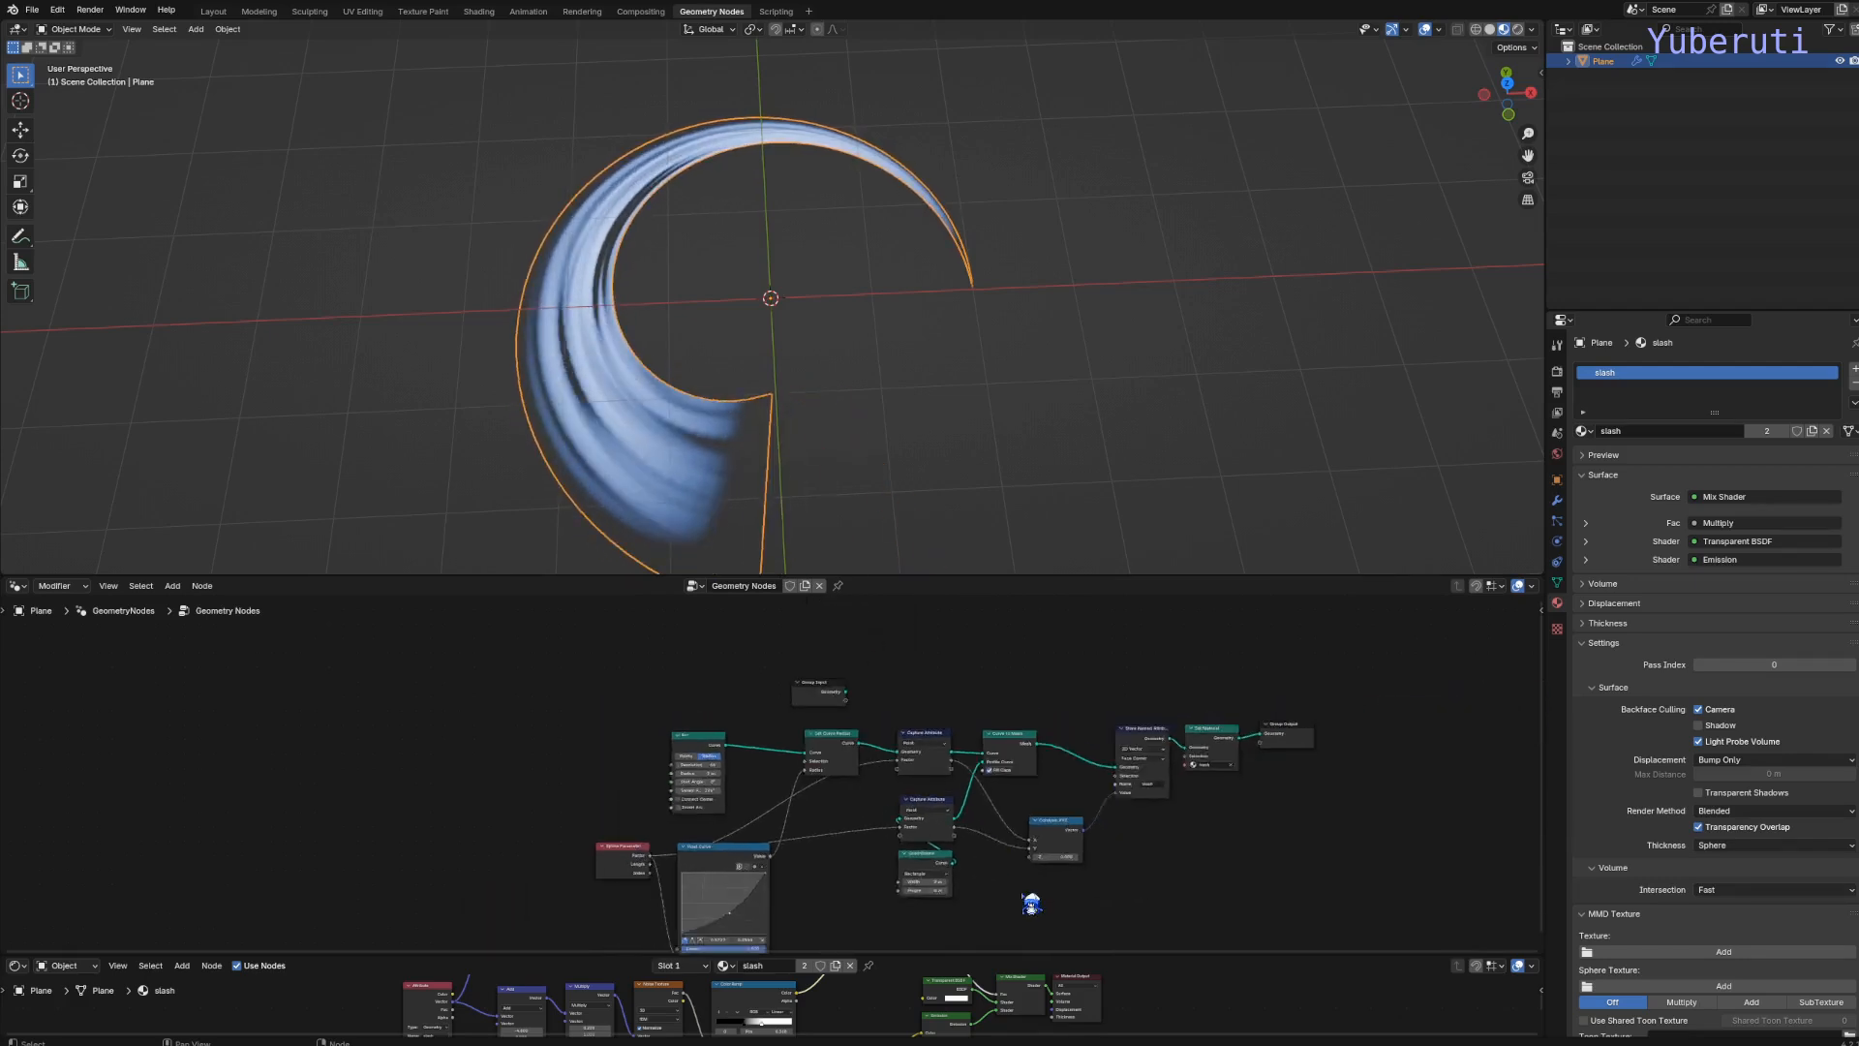
{"action": "left_click_drag", "start_coordinate": [1029, 952], "coordinate": [1030, 709]}
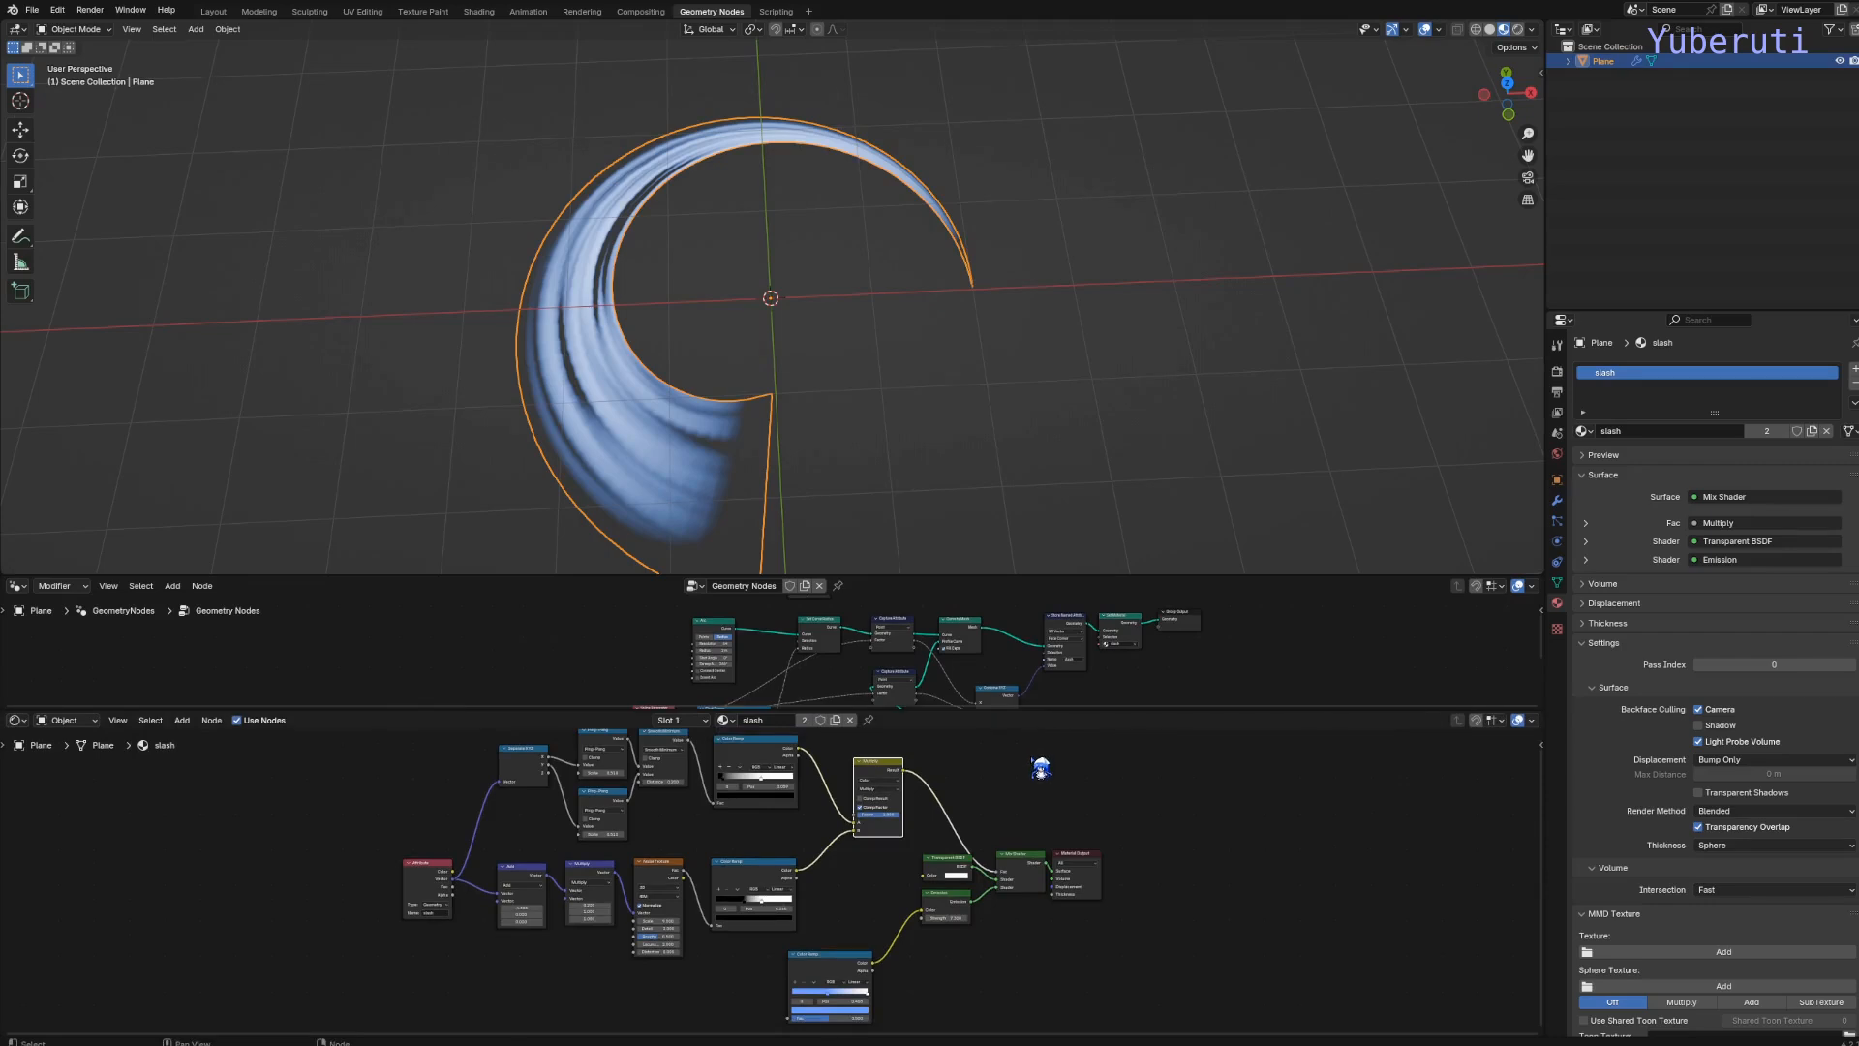